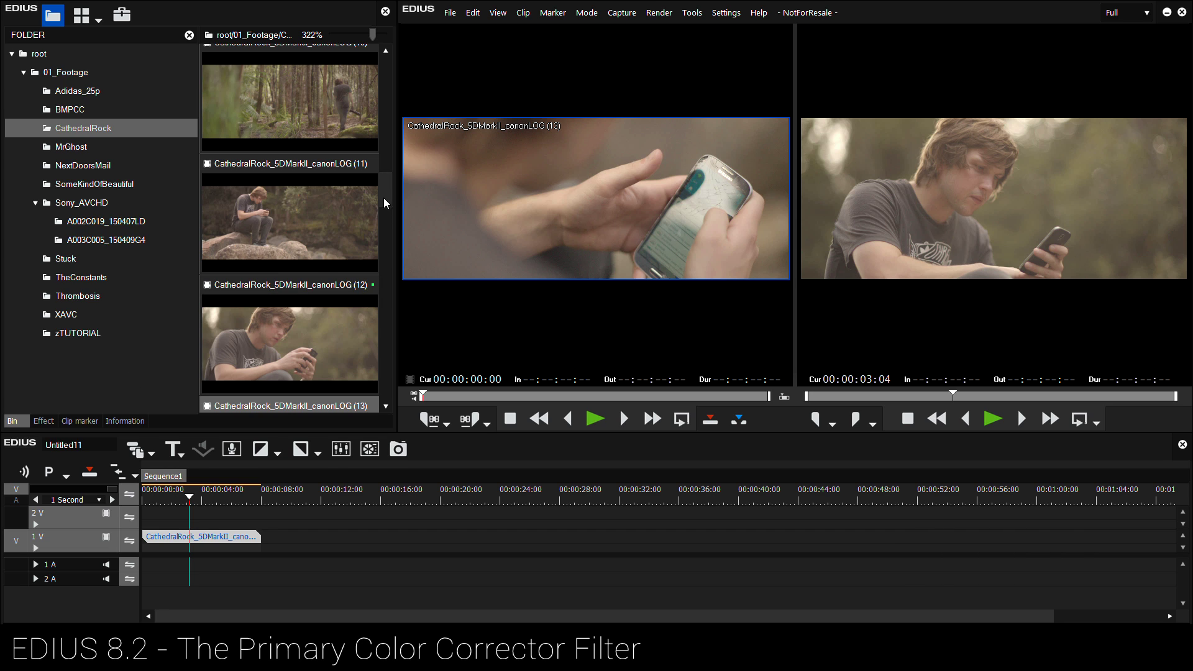
# Load clip CathedralRock_5DMarkII_canonLOG (25) from the CathedralRock bin into the player and review it up to about 00:00:07:16.
pyautogui.moveTo(382, 198)
pyautogui.mouseDown()
pyautogui.moveTo(383, 234)
pyautogui.moveTo(382, 185)
pyautogui.moveTo(383, 200)
pyautogui.mouseUp()
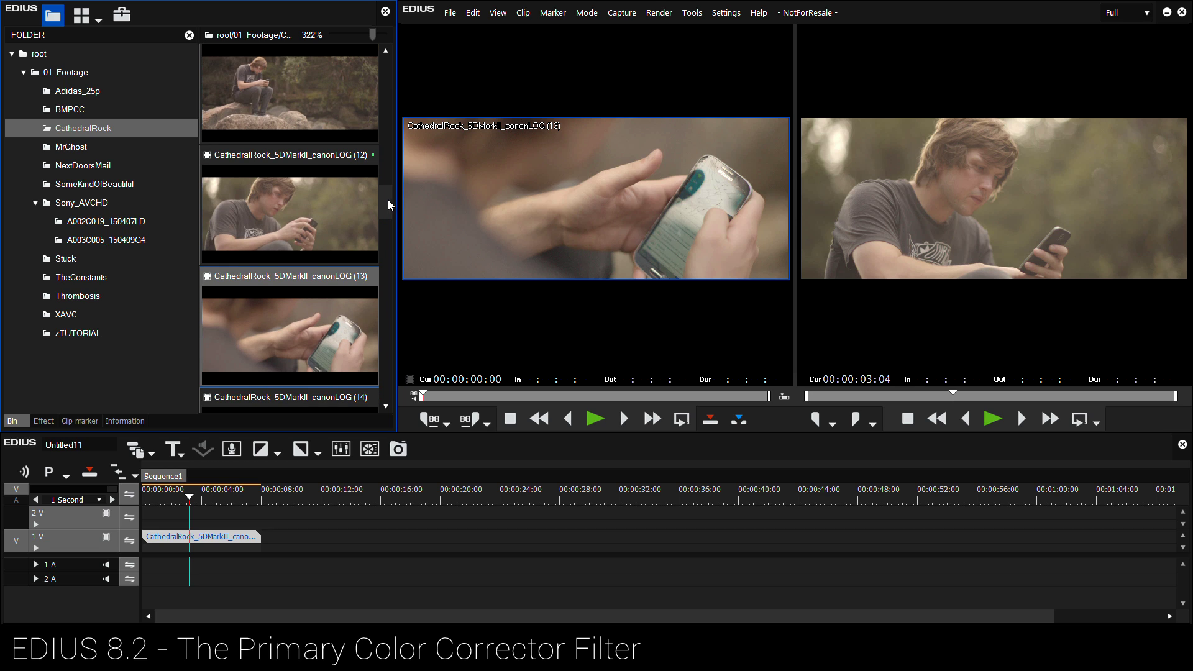
pyautogui.moveTo(387, 199); pyautogui.dragTo(389, 197)
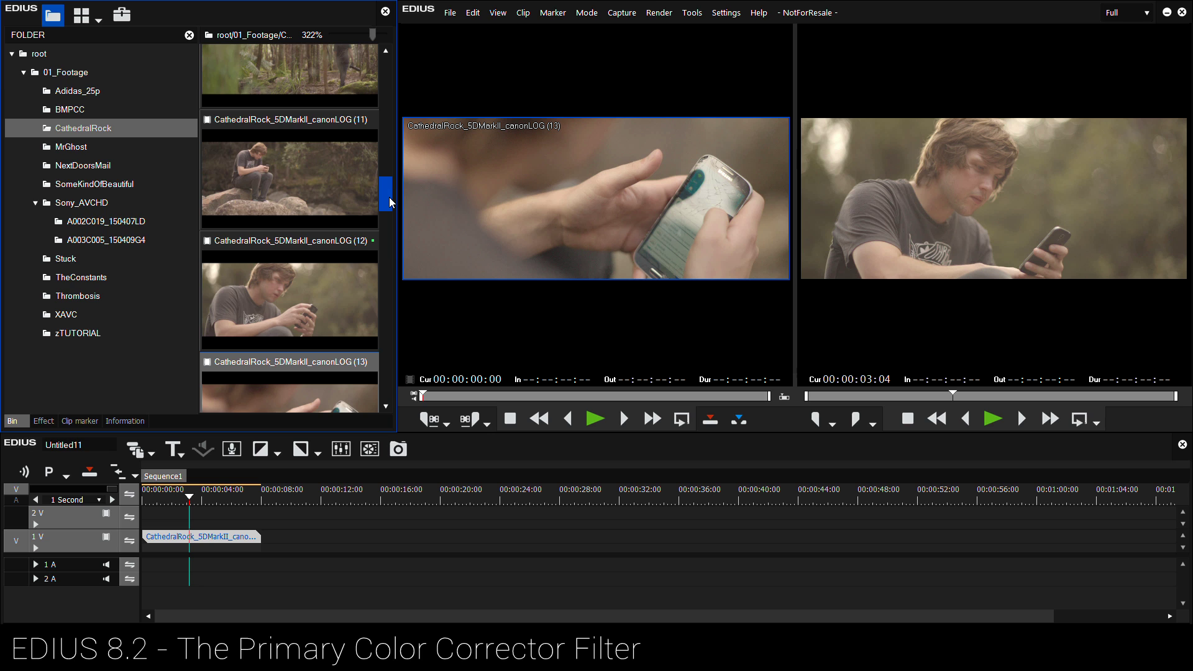
pyautogui.moveTo(215, 501)
pyautogui.mouseDown()
pyautogui.moveTo(195, 501)
pyautogui.moveTo(202, 517)
pyautogui.mouseUp()
pyautogui.moveTo(383, 208); pyautogui.dragTo(385, 233)
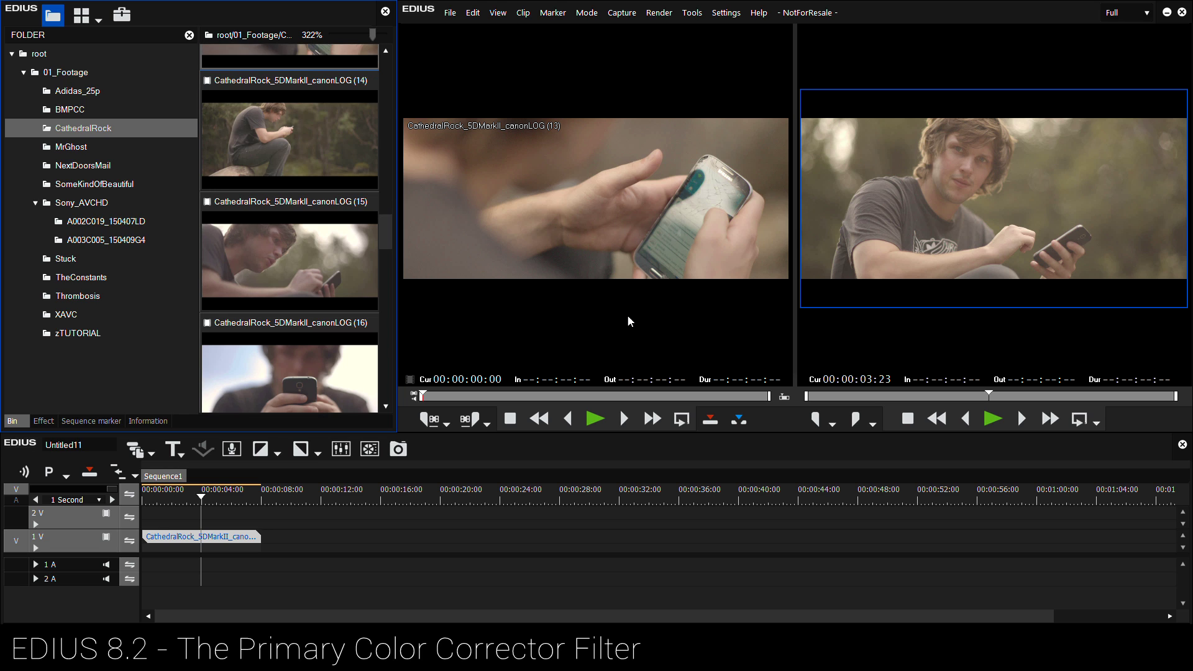
pyautogui.moveTo(384, 242); pyautogui.dragTo(386, 350)
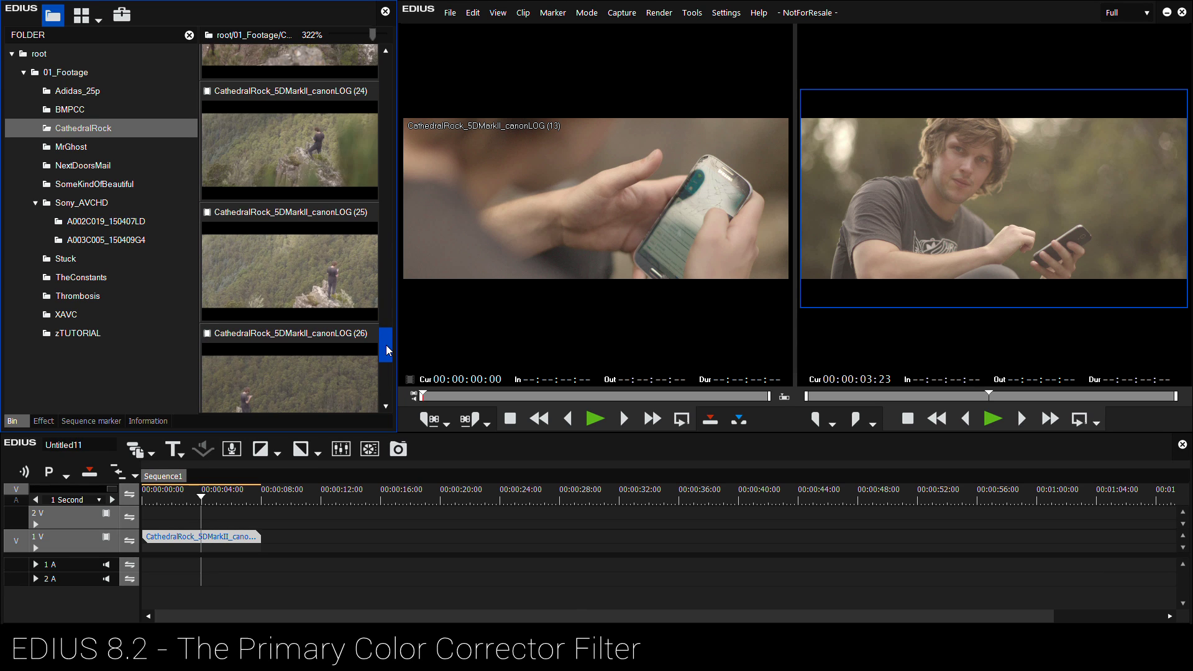
pyautogui.doubleClick(335, 271)
pyautogui.moveTo(527, 394); pyautogui.dragTo(676, 412)
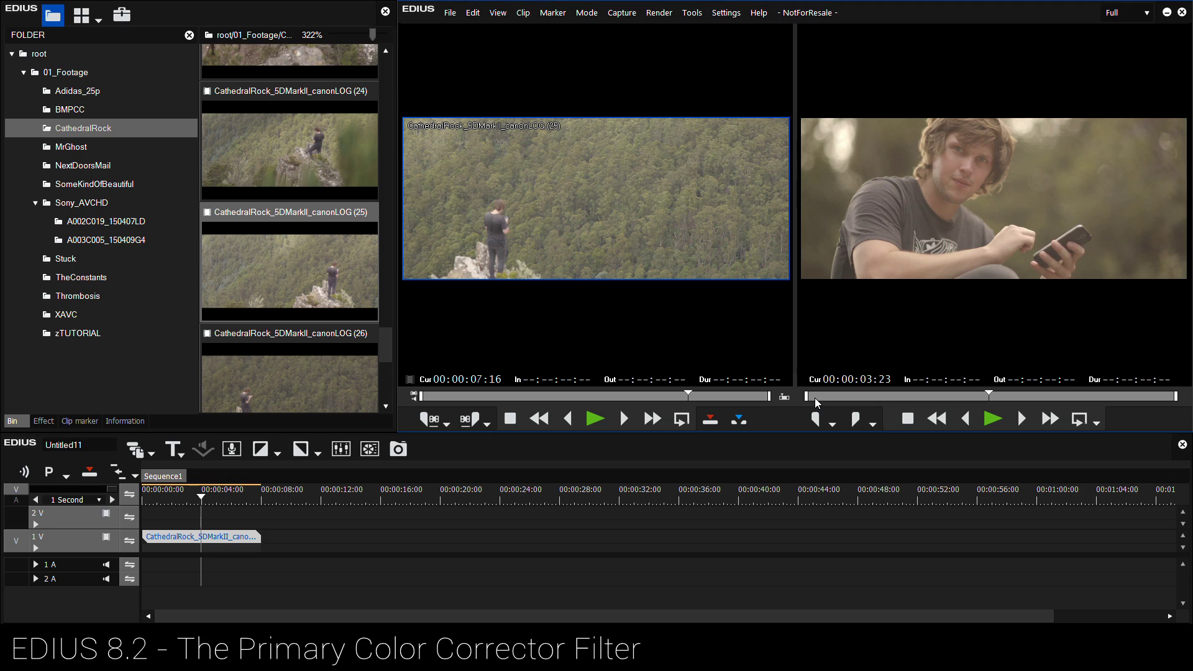
# Review the clip in Sequence1 by moving the timeline playhead between about 00:00:03:05 and 00:00:03:22.
pyautogui.moveTo(390, 344); pyautogui.dragTo(385, 204)
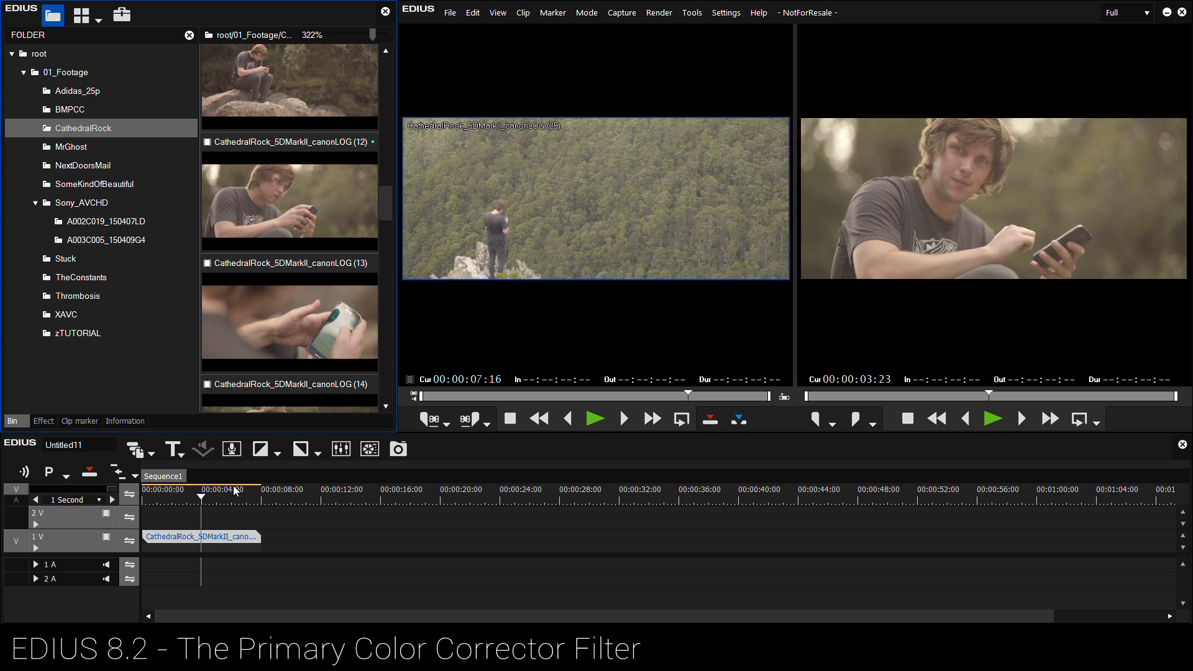
pyautogui.moveTo(236, 491); pyautogui.dragTo(190, 508)
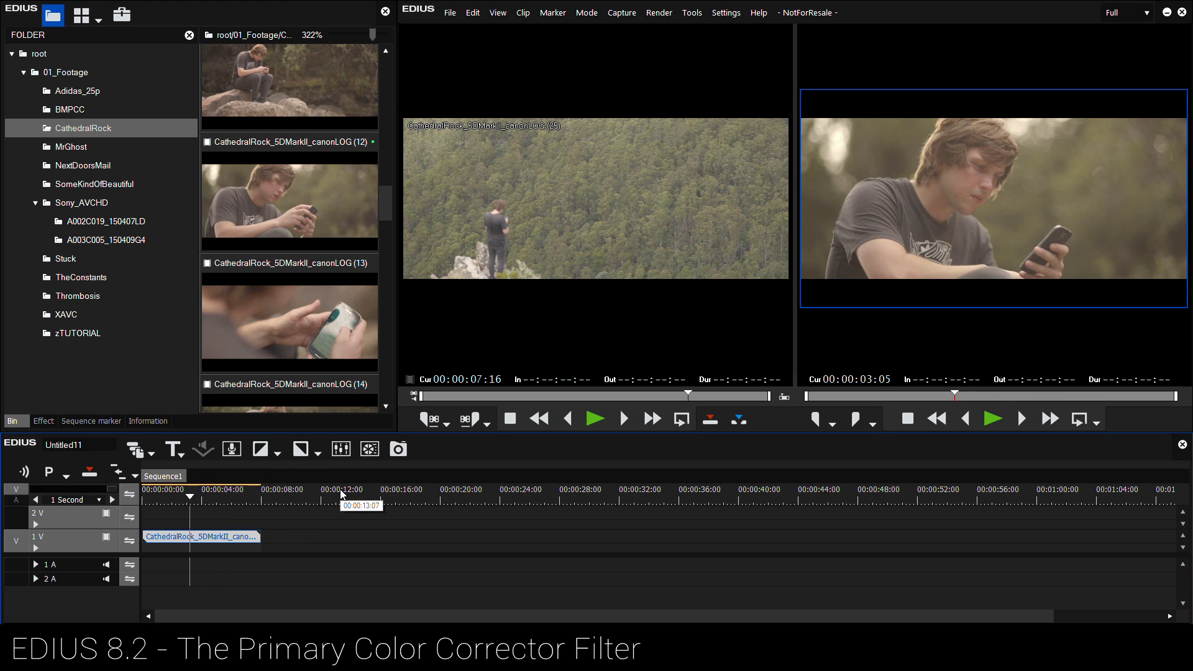
pyautogui.click(200, 495)
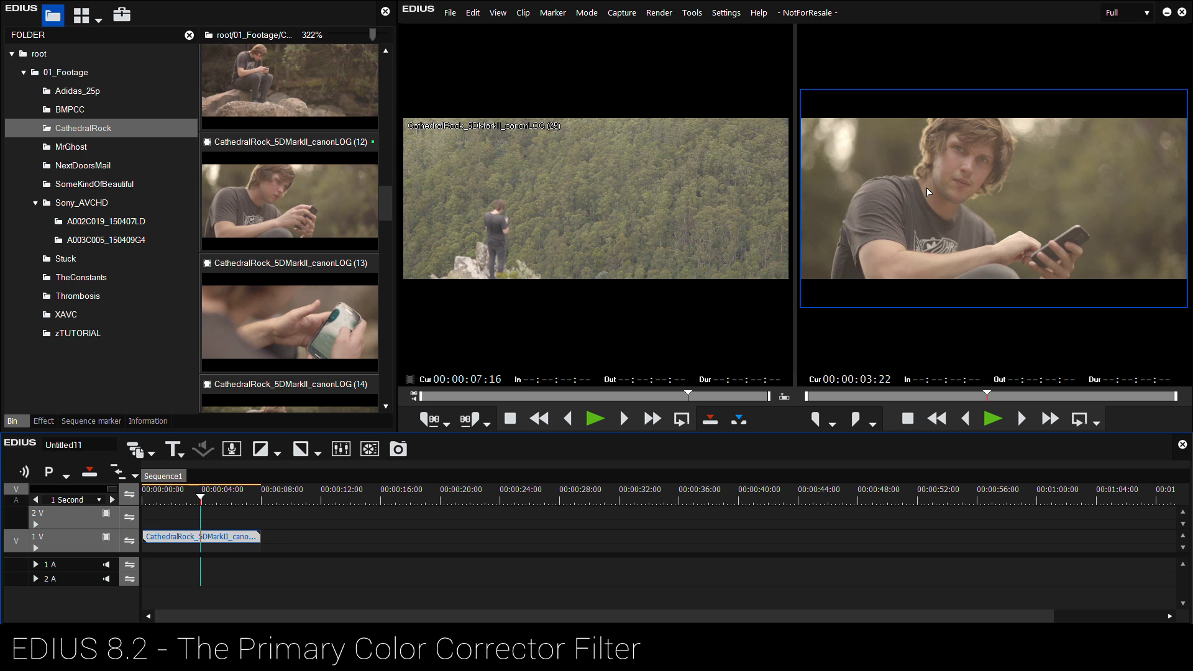
# Load clip CathedralRock_5DMarkII_canonLOG (12) into the player and examine it full screen with the Vector Scope/Waveform.
pyautogui.moveTo(384, 214); pyautogui.dragTo(382, 202)
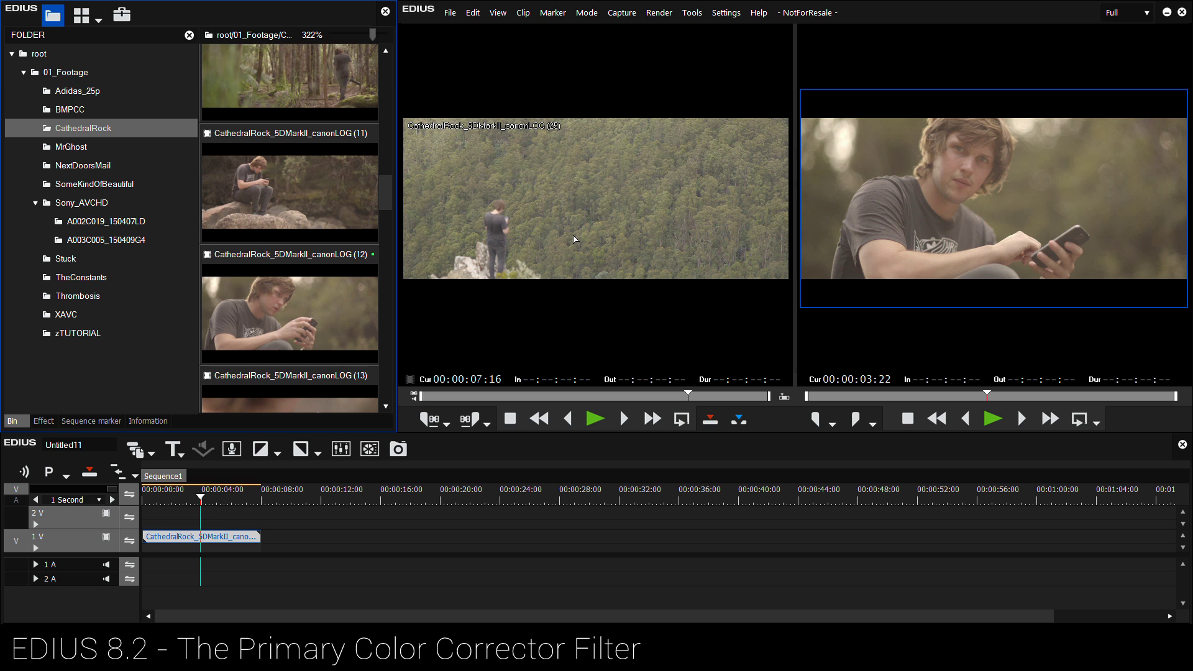
pyautogui.doubleClick(309, 322)
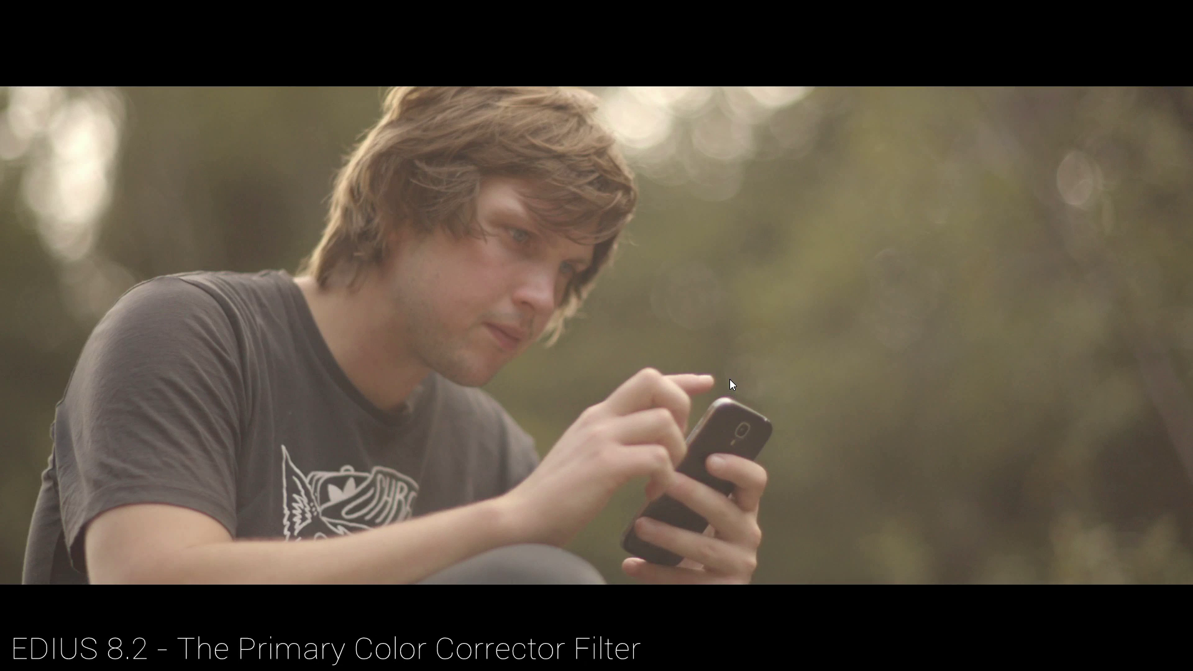
pyautogui.hotkey('ctrl', 'w')
pyautogui.moveTo(864, 304); pyautogui.dragTo(851, 225)
pyautogui.moveTo(922, 467); pyautogui.dragTo(913, 468)
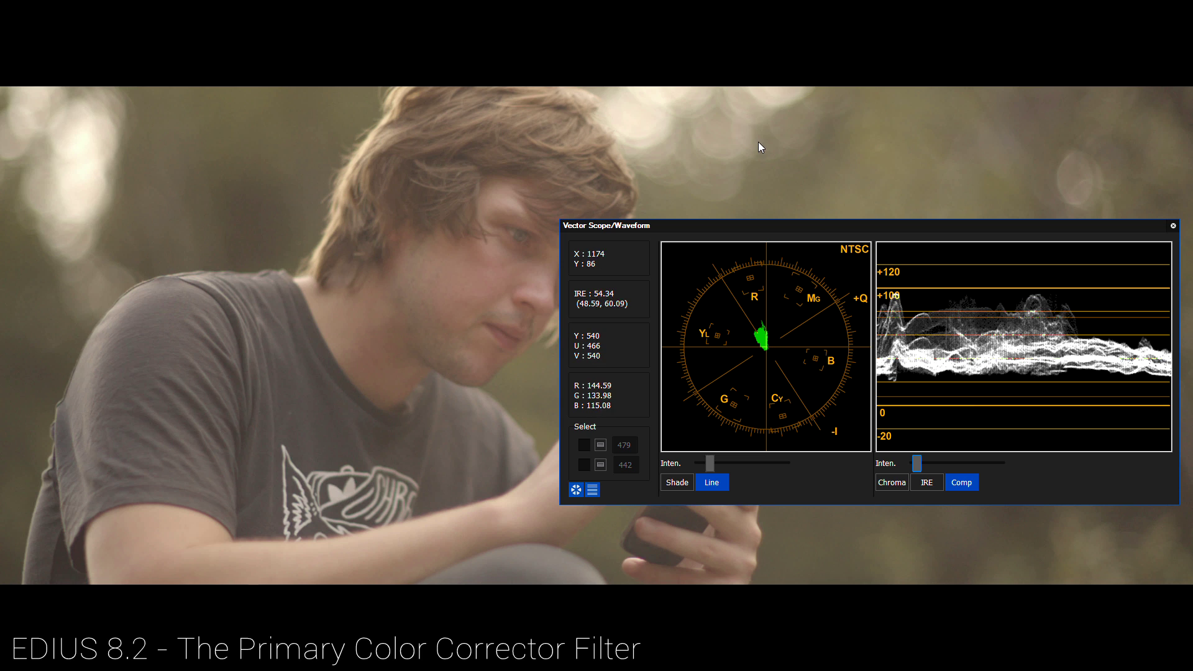
pyautogui.moveTo(753, 225); pyautogui.dragTo(798, 246)
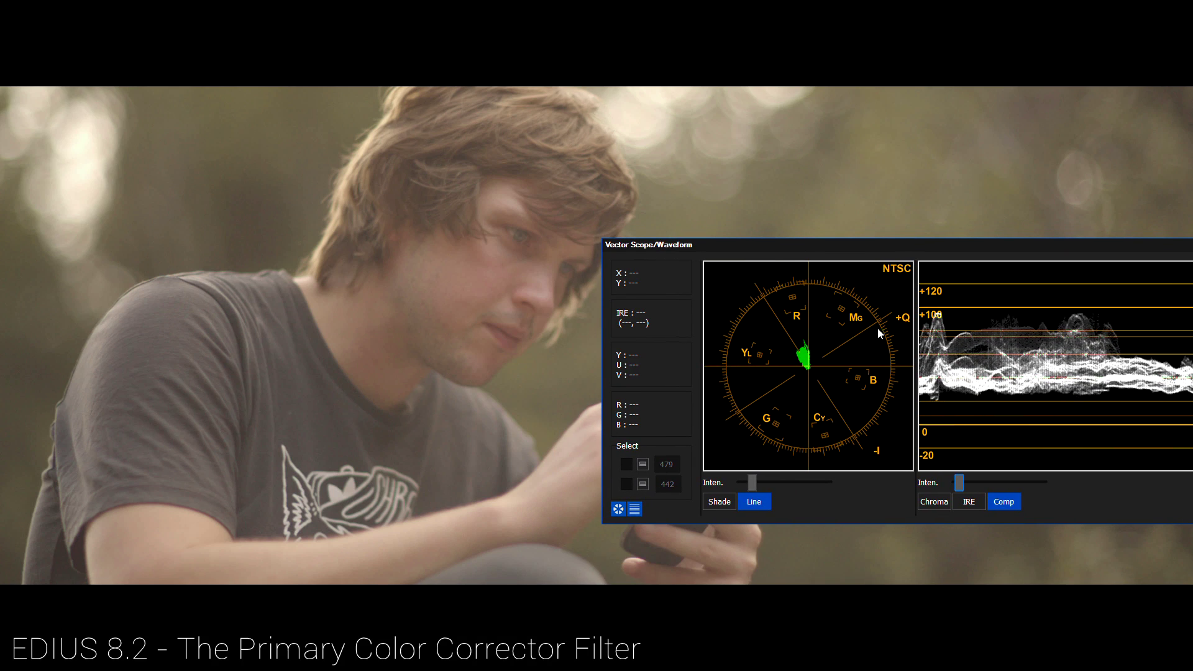
pyautogui.moveTo(565, 348)
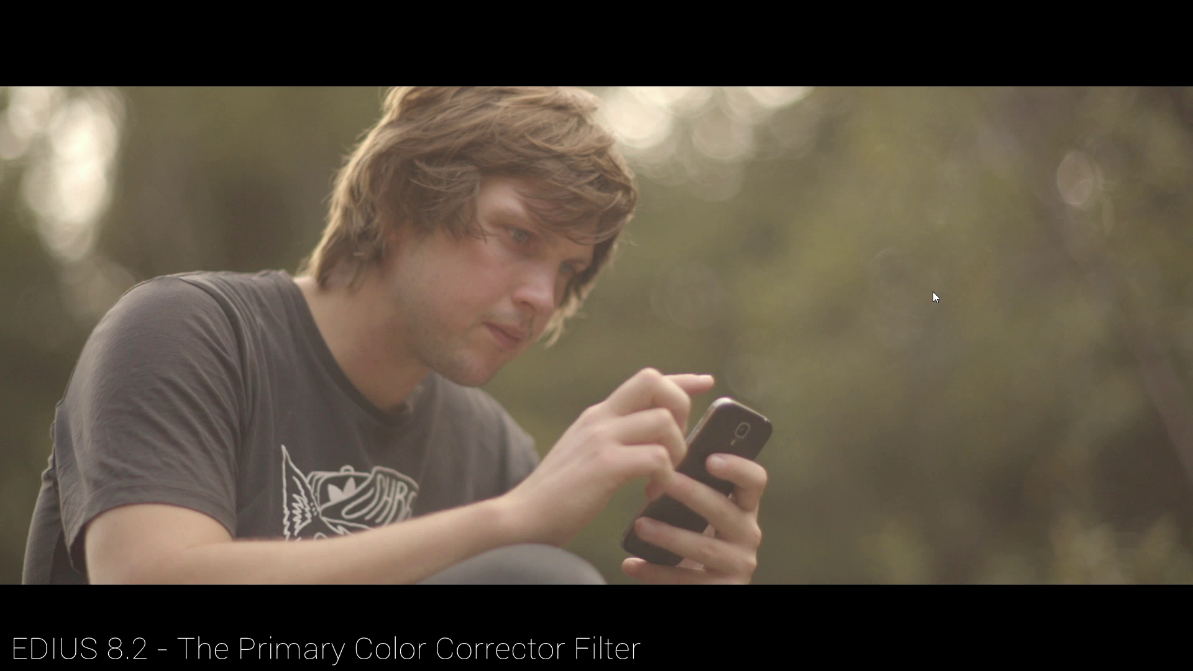
pyautogui.press('Escape')
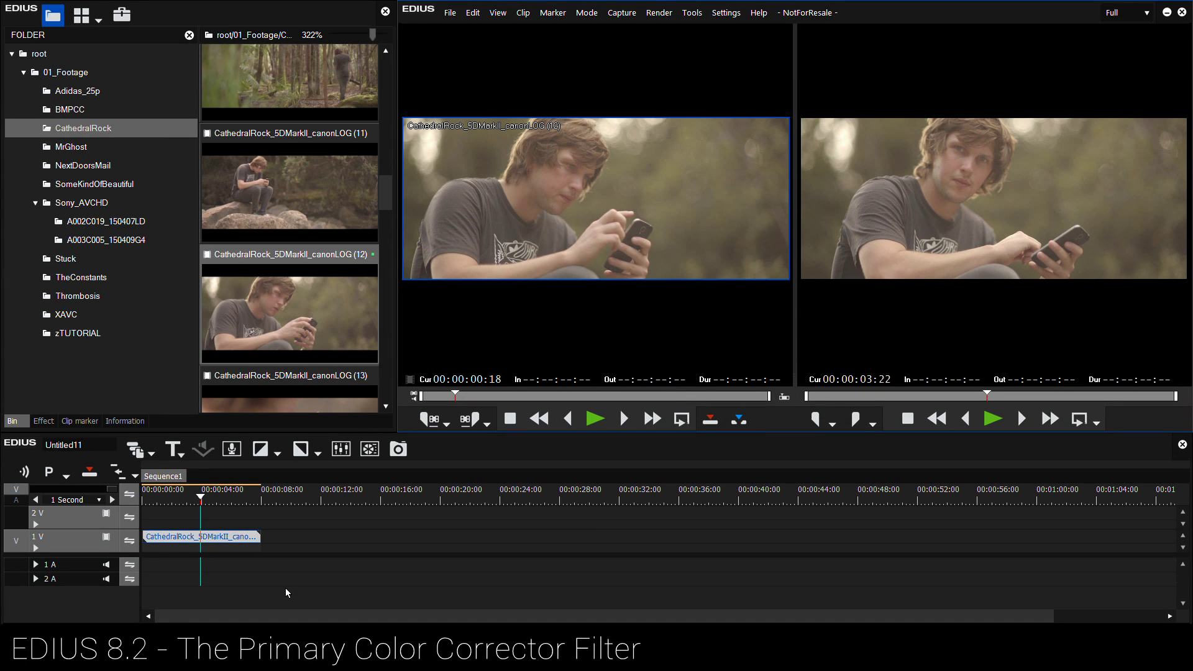
# Park the timeline playhead at about 00:00:06:03 and select YUV Curve among the Color Correction video filters.
pyautogui.moveTo(200, 497); pyautogui.dragTo(230, 510)
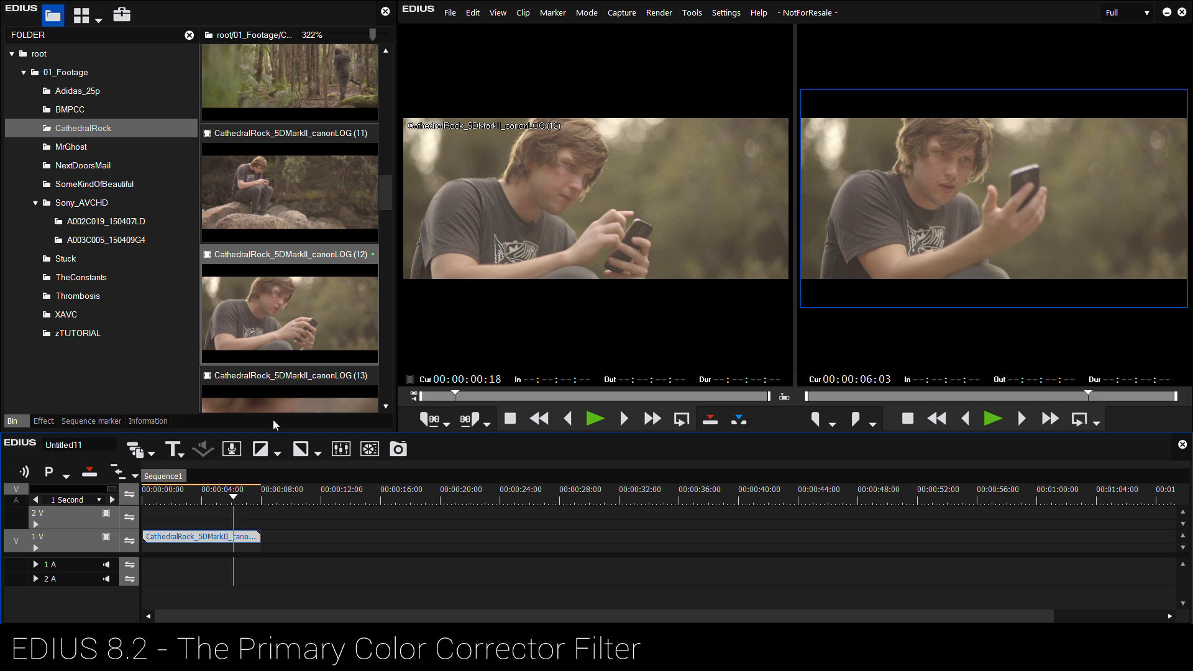
pyautogui.click(43, 421)
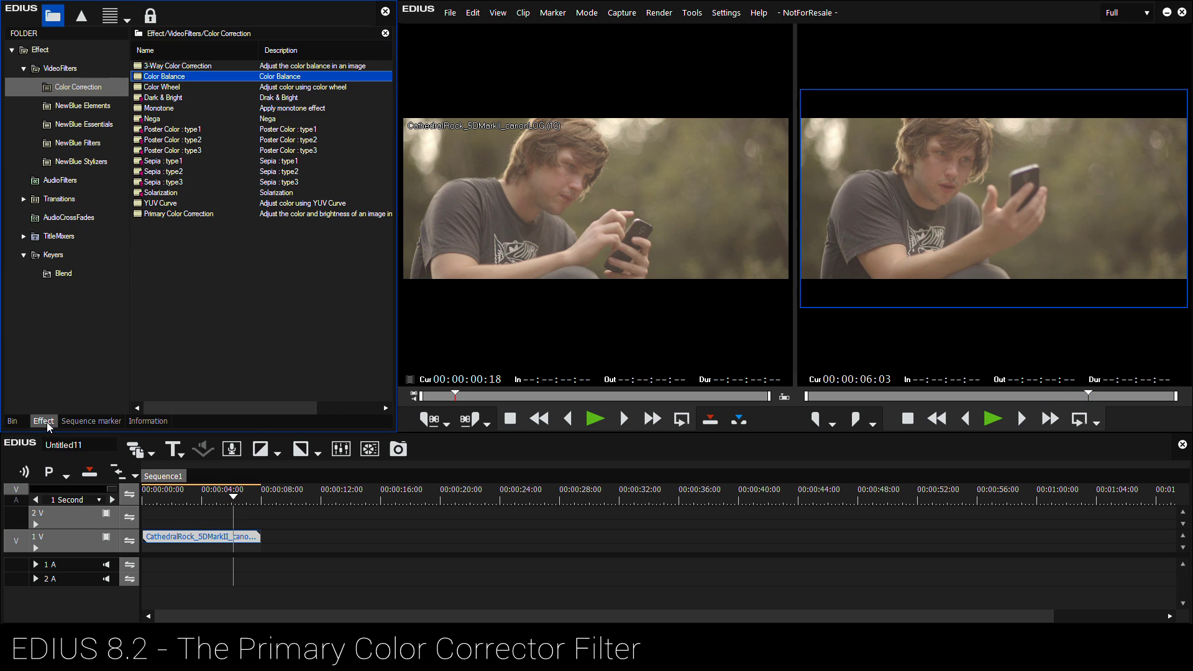
pyautogui.click(87, 86)
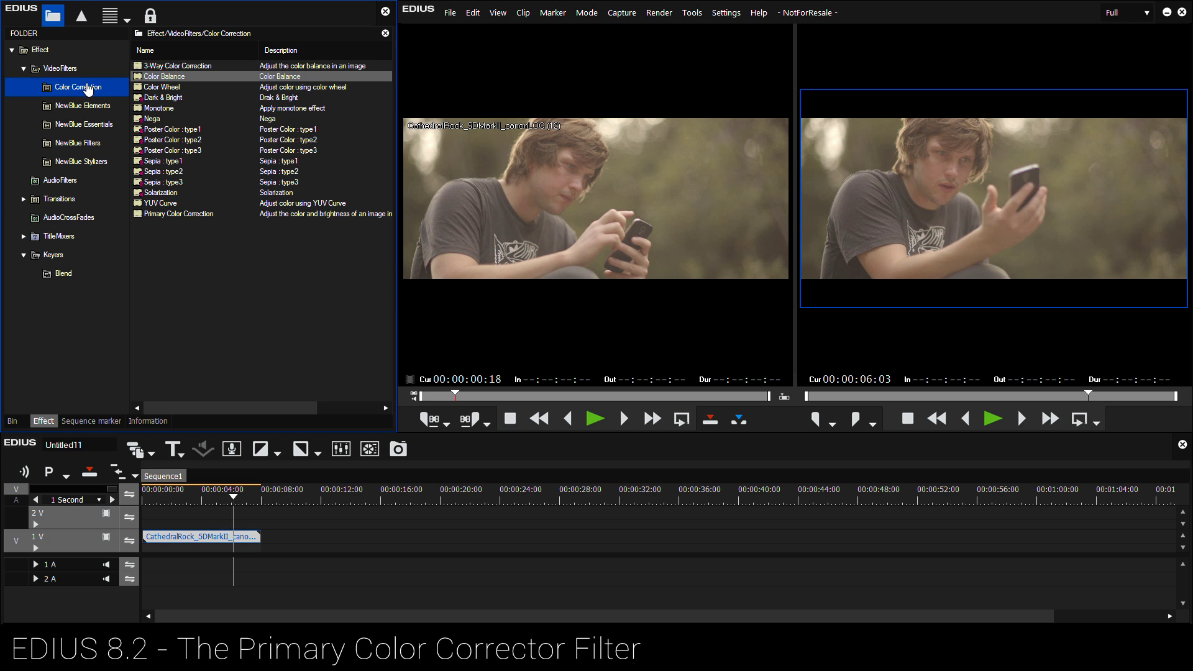
pyautogui.click(93, 85)
pyautogui.click(56, 69)
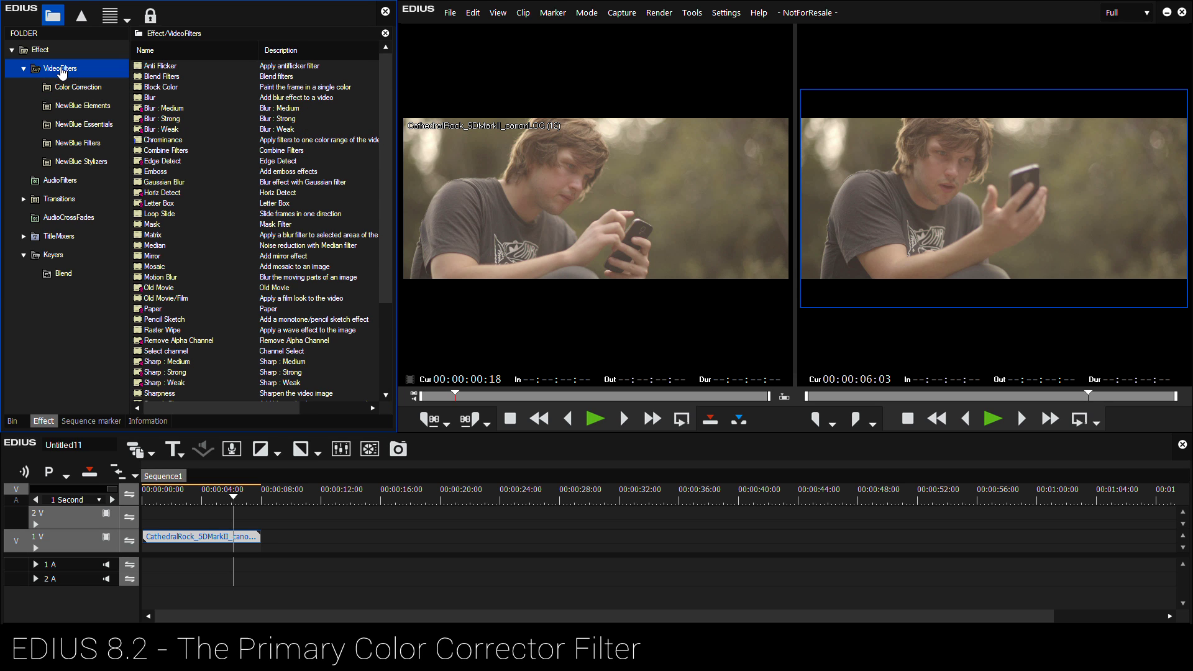
pyautogui.click(76, 91)
pyautogui.click(158, 206)
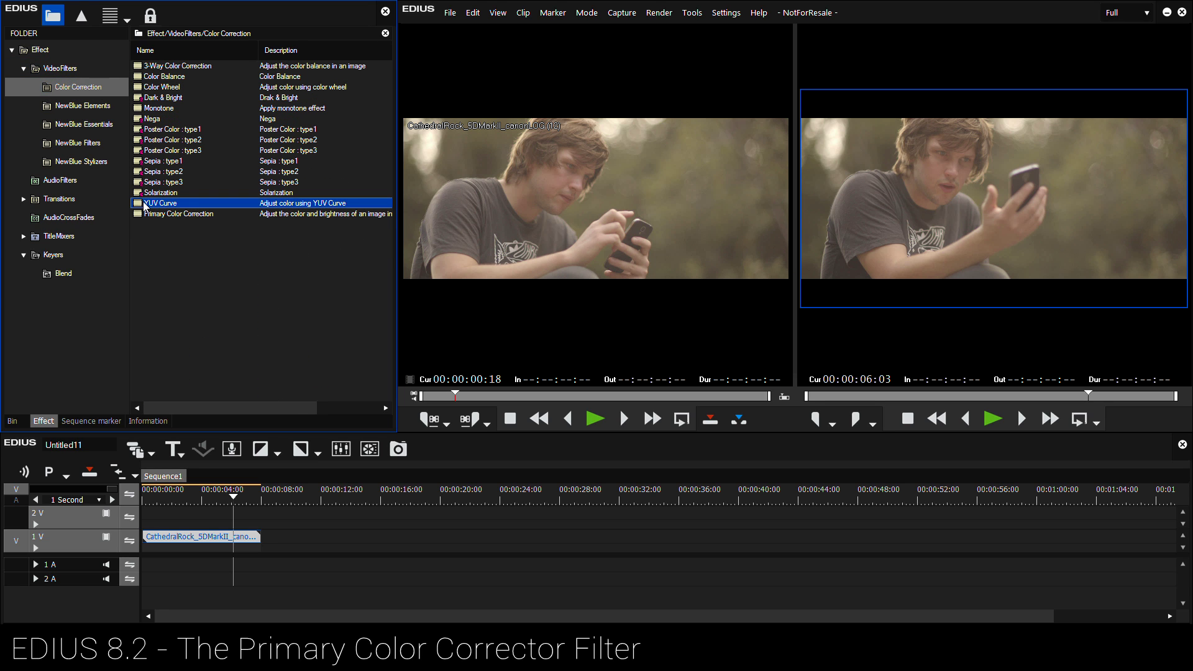
# Show the Vector Scope/Waveform with the recorder monitor, place it below the picture and slightly lower the waveform intensity.
pyautogui.hotkey('ctrl', 'w')
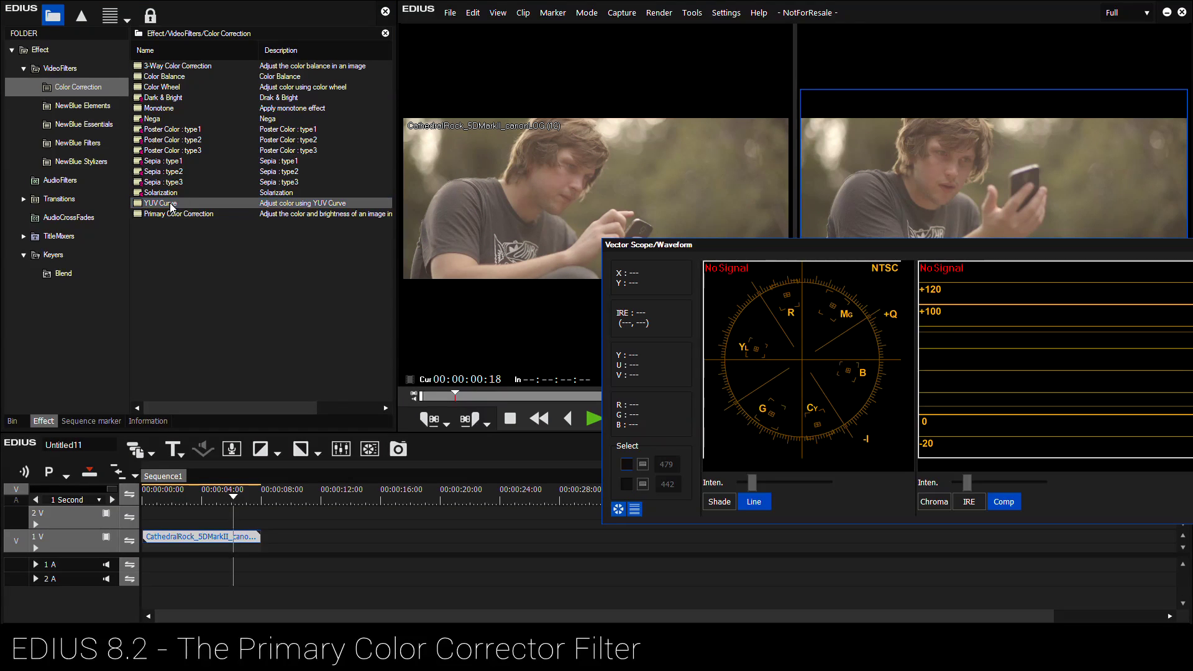
pyautogui.press('Tab')
pyautogui.moveTo(770, 248); pyautogui.dragTo(717, 353)
pyautogui.moveTo(909, 589); pyautogui.dragTo(902, 589)
# Apply the YUV Curve filter to the timeline clip and open its settings with the playhead at about 00:00:04:04.
pyautogui.click(239, 271)
pyautogui.moveTo(172, 213); pyautogui.dragTo(245, 537)
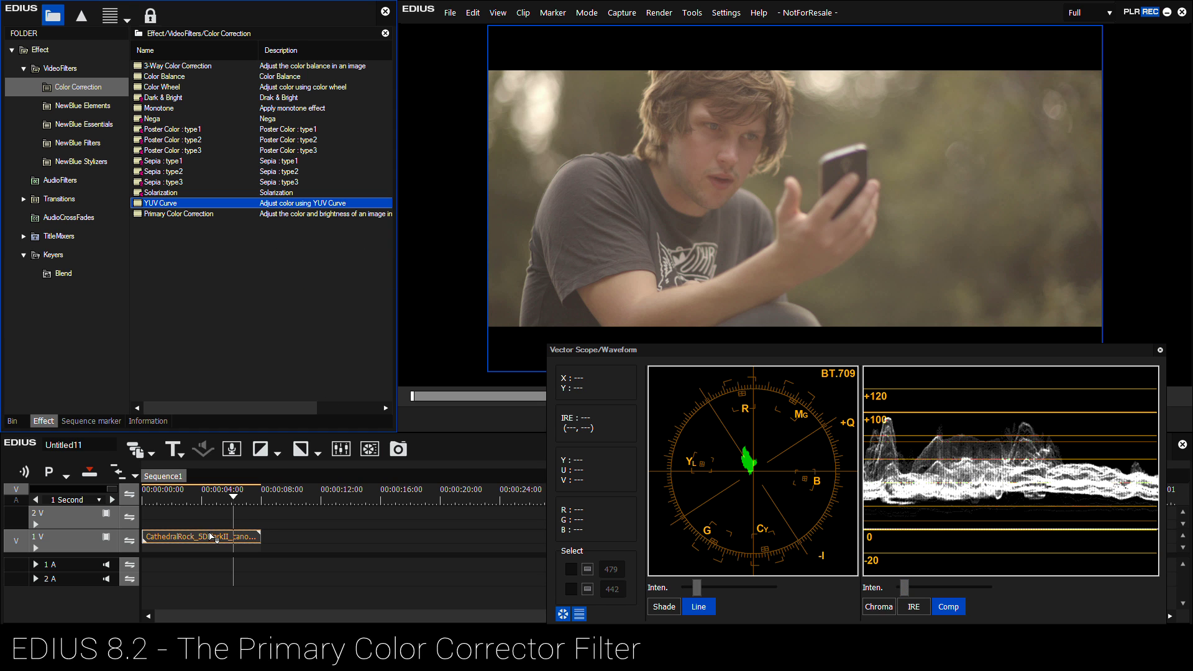
pyautogui.moveTo(183, 499); pyautogui.dragTo(204, 507)
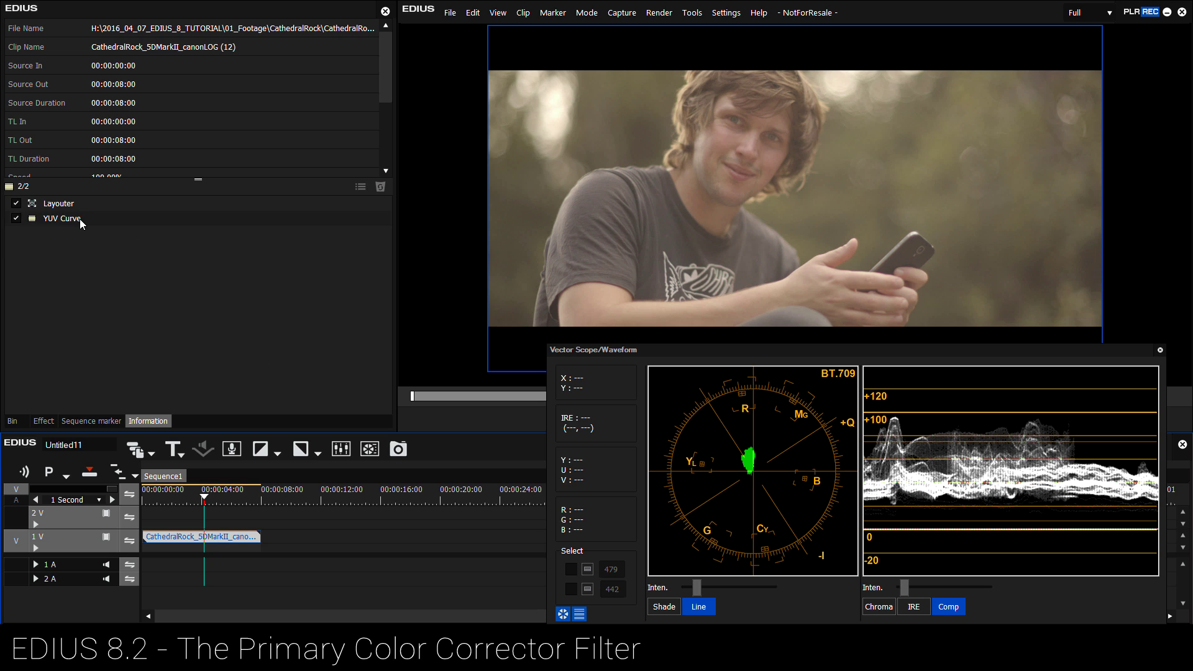
pyautogui.doubleClick(62, 218)
pyautogui.moveTo(181, 29); pyautogui.dragTo(189, 76)
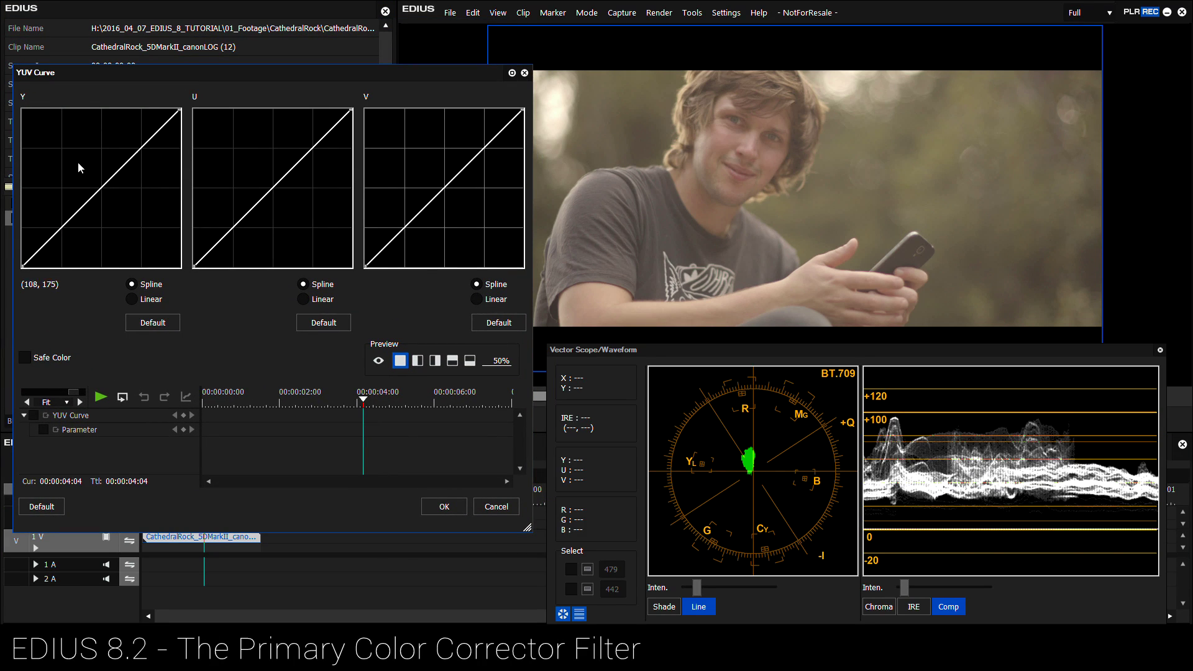
# Shape the Y curve into an S by pulling down a shadow point and raising a highlight point.
pyautogui.moveTo(41, 242); pyautogui.dragTo(45, 259)
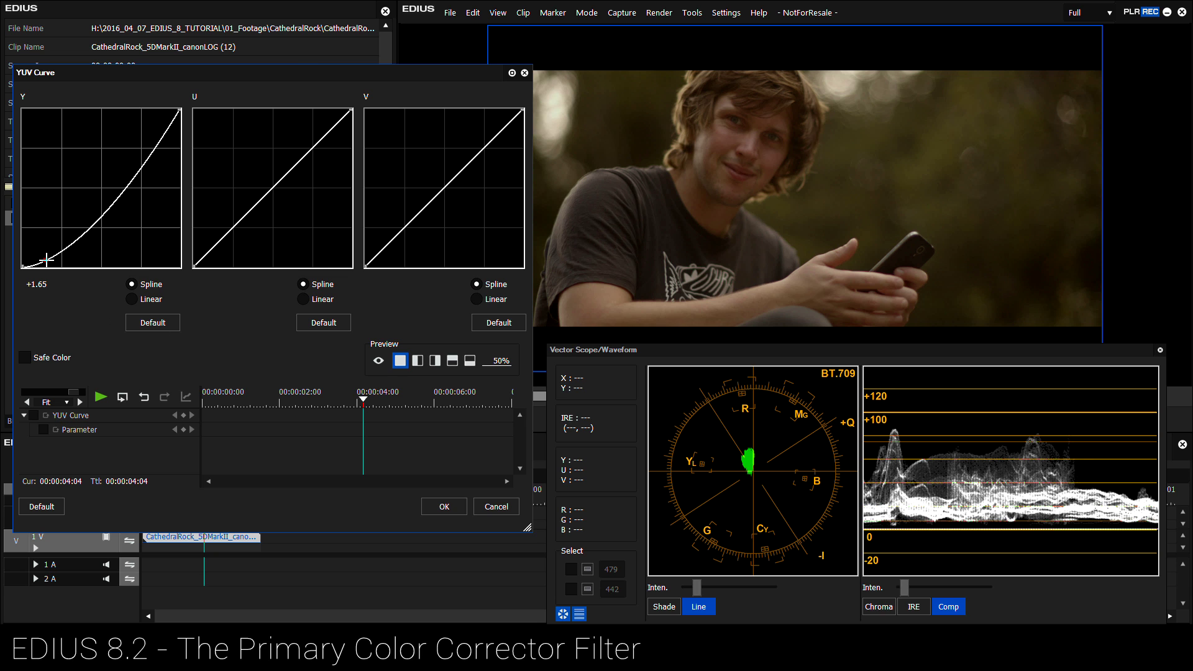
pyautogui.moveTo(46, 259); pyautogui.dragTo(43, 261)
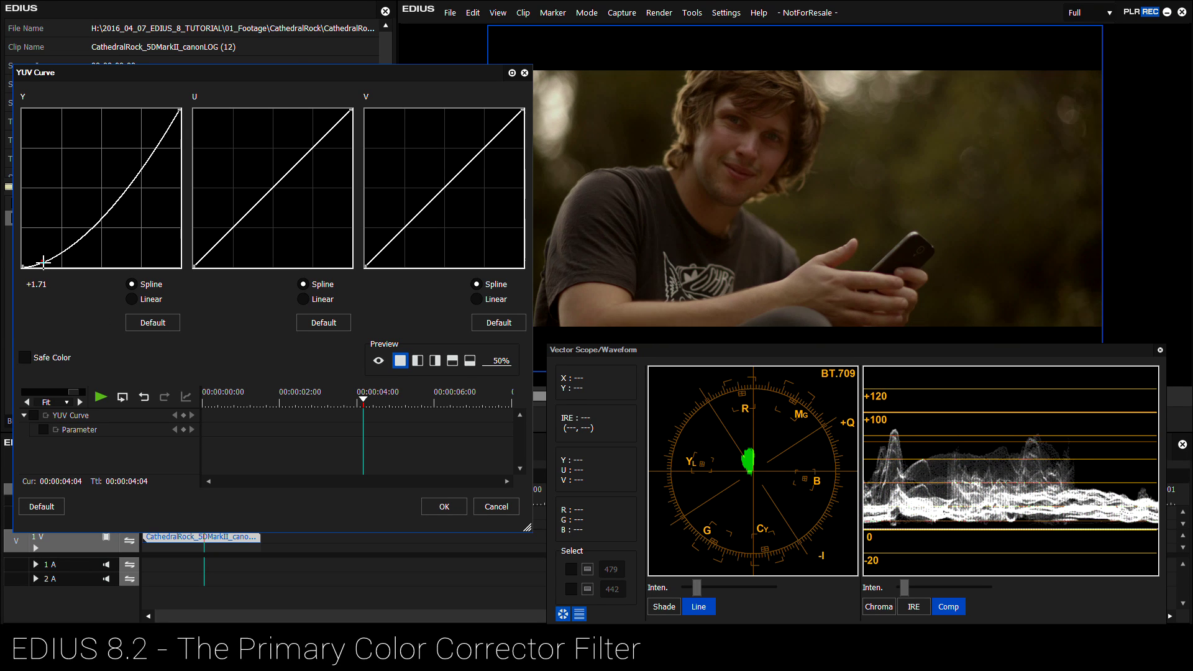
pyautogui.moveTo(155, 152); pyautogui.dragTo(142, 142)
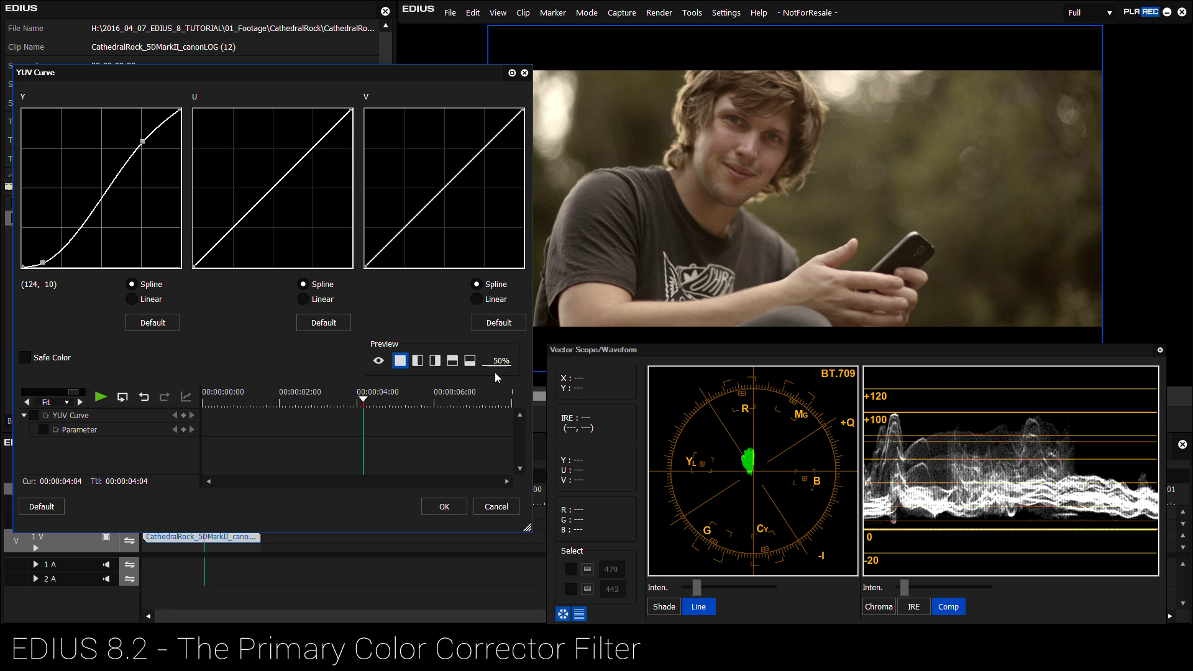
# Set the filter preview to the left-side split at 100% and lower the Y curve's shadow point slightly further.
pyautogui.click(417, 360)
pyautogui.moveTo(500, 361); pyautogui.dragTo(497, 115)
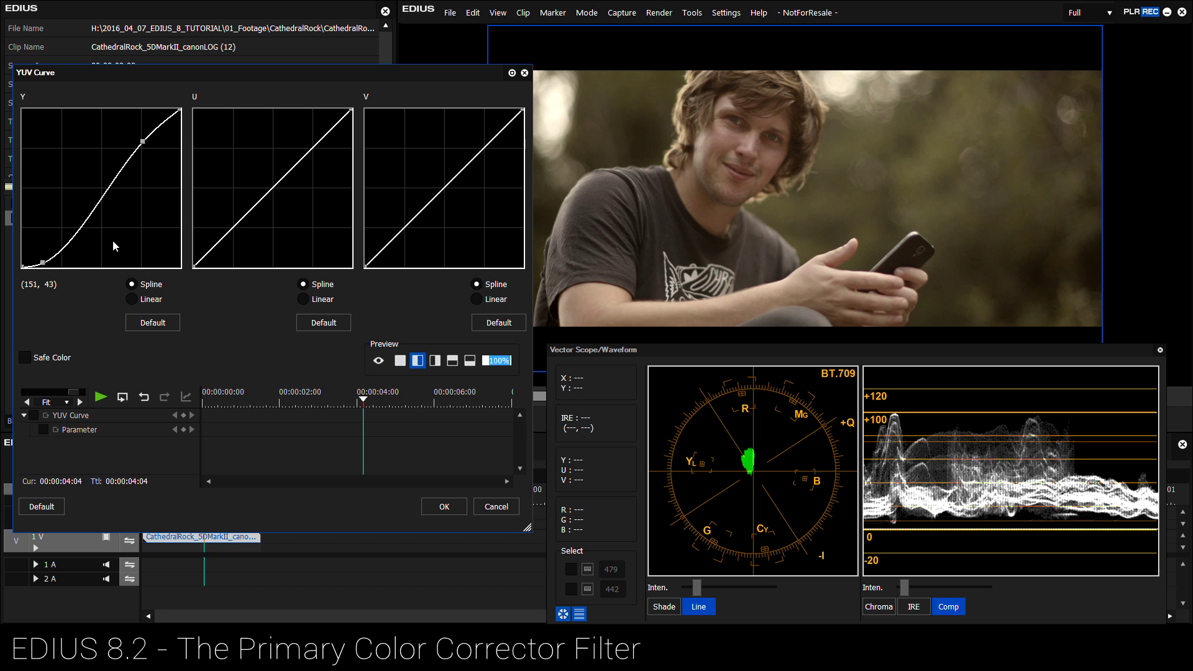
pyautogui.moveTo(42, 262); pyautogui.dragTo(45, 266)
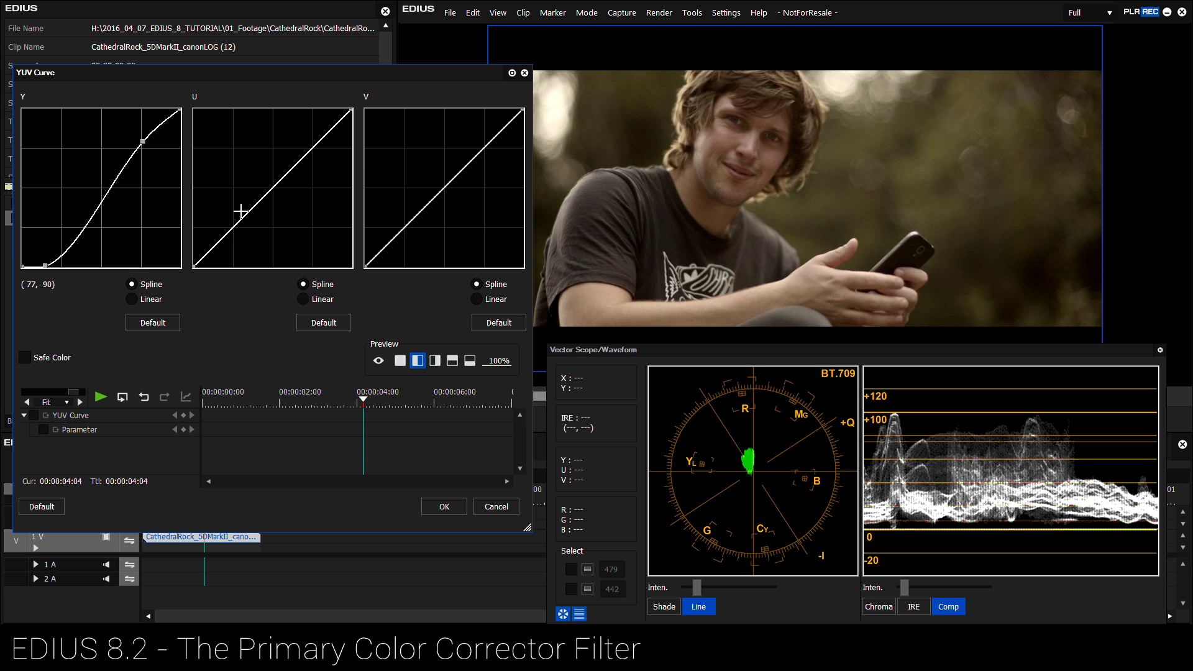
# Try bending the U and V curves with single midtone points, removing each point again.
pyautogui.moveTo(240, 211); pyautogui.dragTo(302, 181)
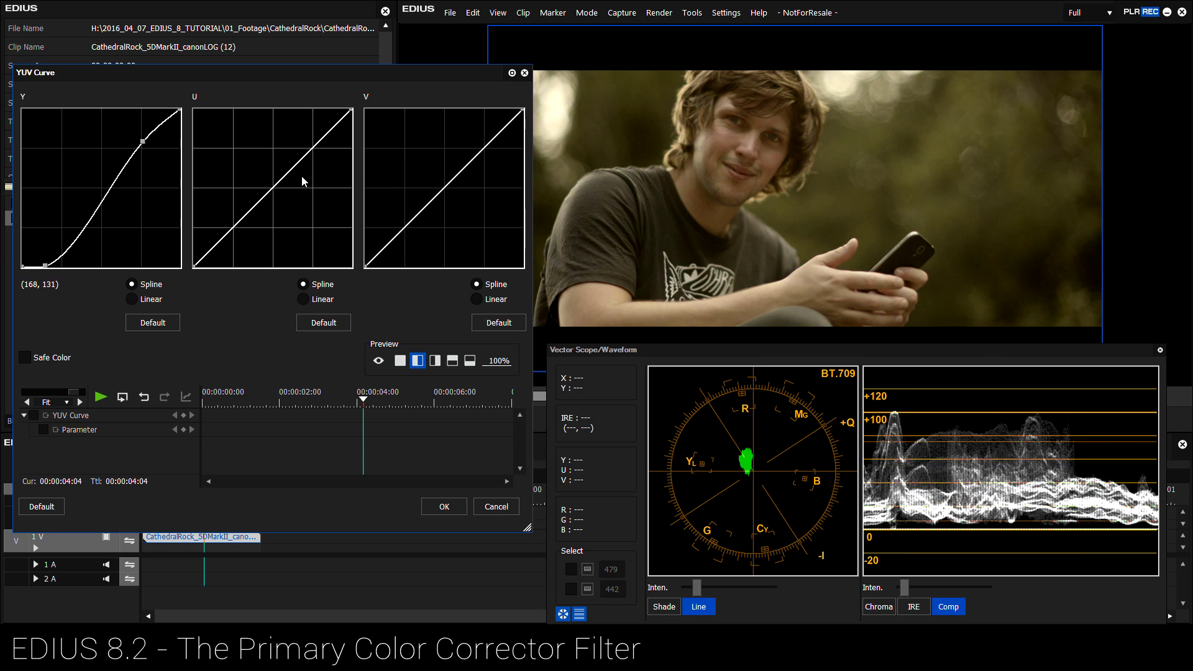
pyautogui.moveTo(443, 189); pyautogui.dragTo(437, 180)
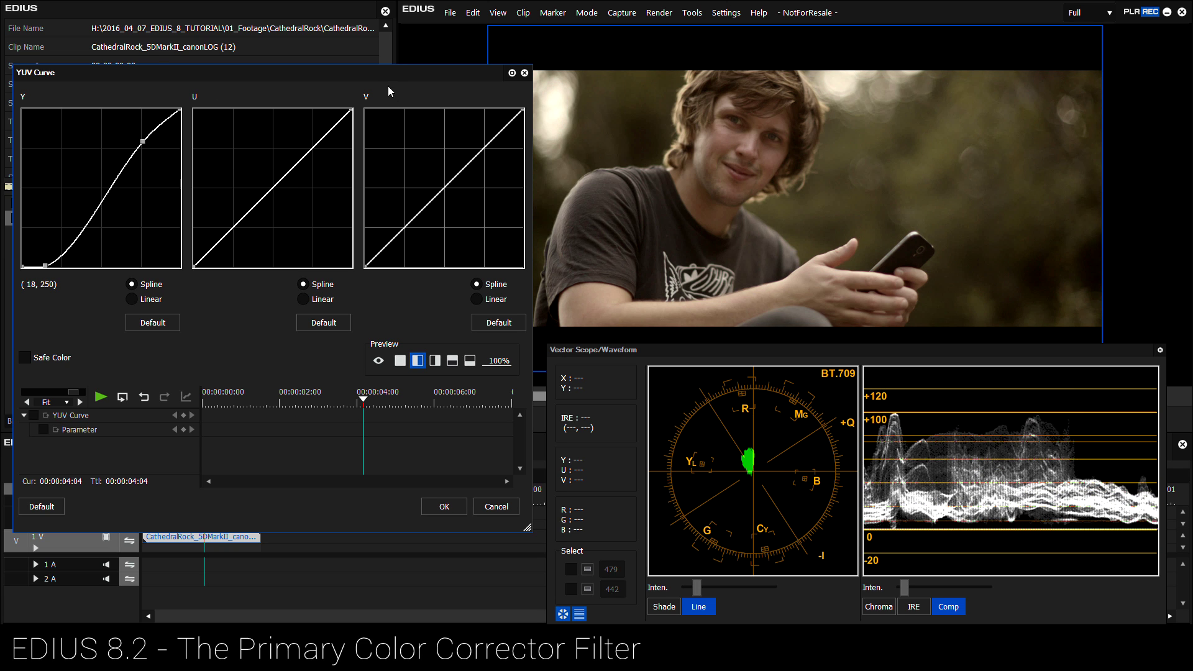
pyautogui.moveTo(289, 176); pyautogui.dragTo(318, 200)
pyautogui.rightClick(318, 201)
pyautogui.moveTo(445, 193)
pyautogui.mouseDown()
pyautogui.moveTo(427, 162)
pyautogui.moveTo(463, 208)
pyautogui.mouseUp()
pyautogui.rightClick(463, 208)
# Try S-shaped U and V curves with one low and one high point each, and reset both curves to default.
pyautogui.moveTo(233, 228); pyautogui.dragTo(239, 237)
pyautogui.moveTo(302, 166); pyautogui.dragTo(298, 155)
pyautogui.moveTo(394, 234); pyautogui.dragTo(399, 246)
pyautogui.moveTo(460, 181); pyautogui.dragTo(453, 170)
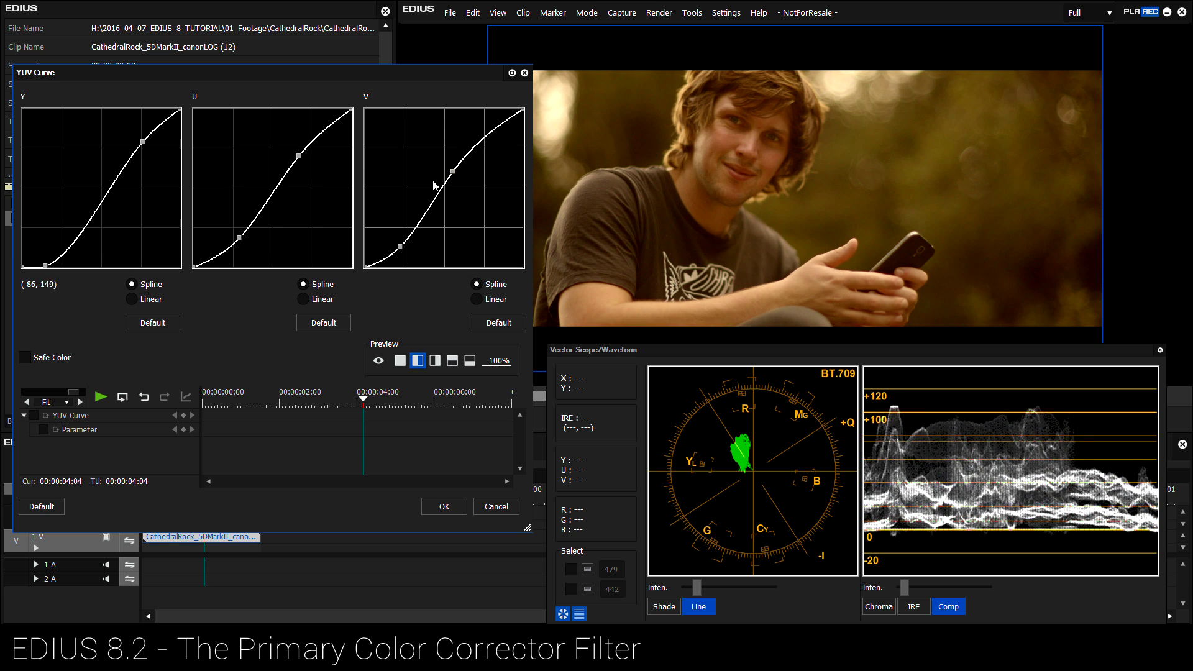
pyautogui.moveTo(299, 155); pyautogui.dragTo(302, 160)
pyautogui.click(318, 325)
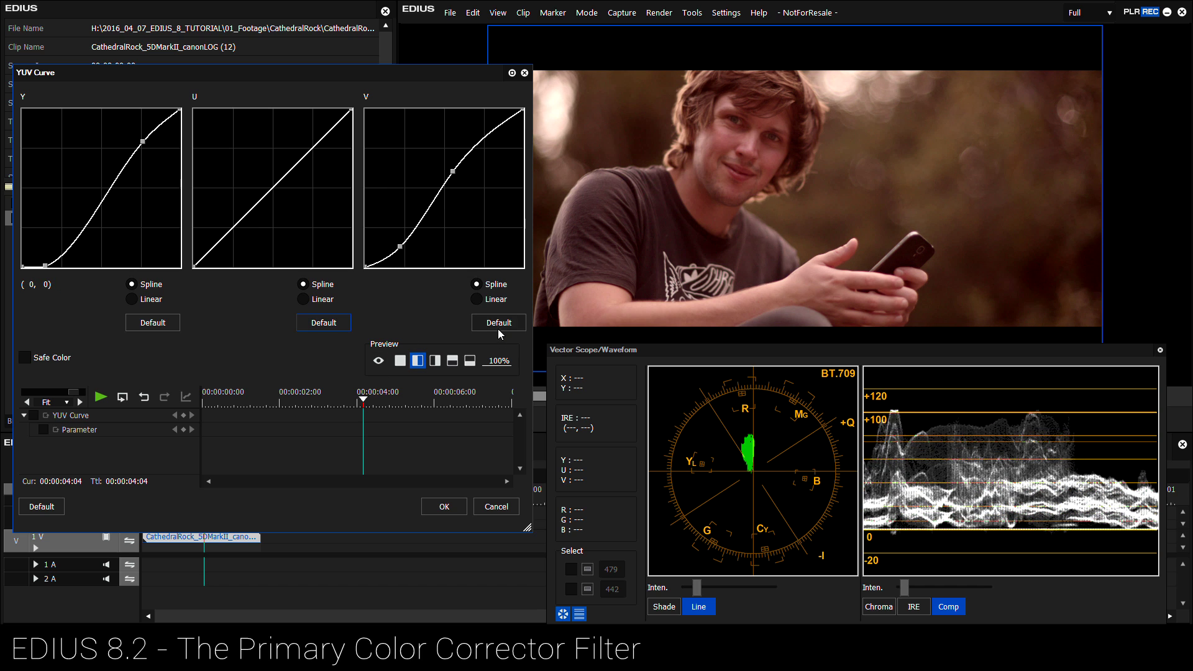
pyautogui.click(497, 324)
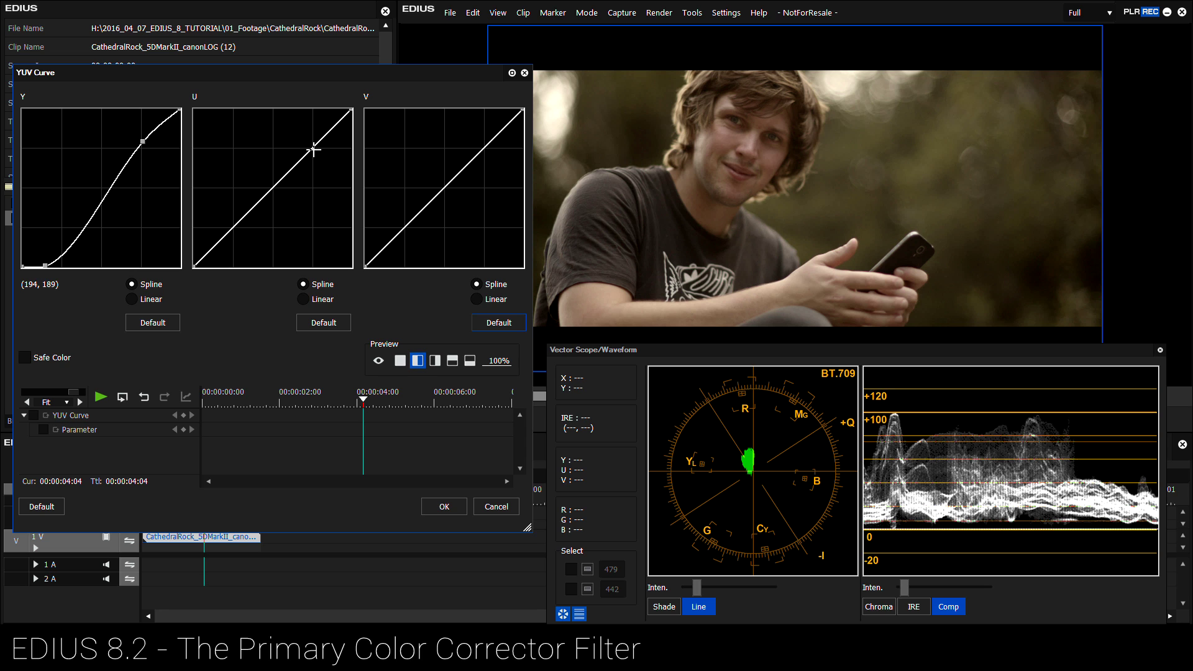
# Try flattening the U and V curves to horizontal midlines by moving their endpoints to mid-height, and reset both curves to default.
pyautogui.moveTo(349, 111); pyautogui.dragTo(362, 186)
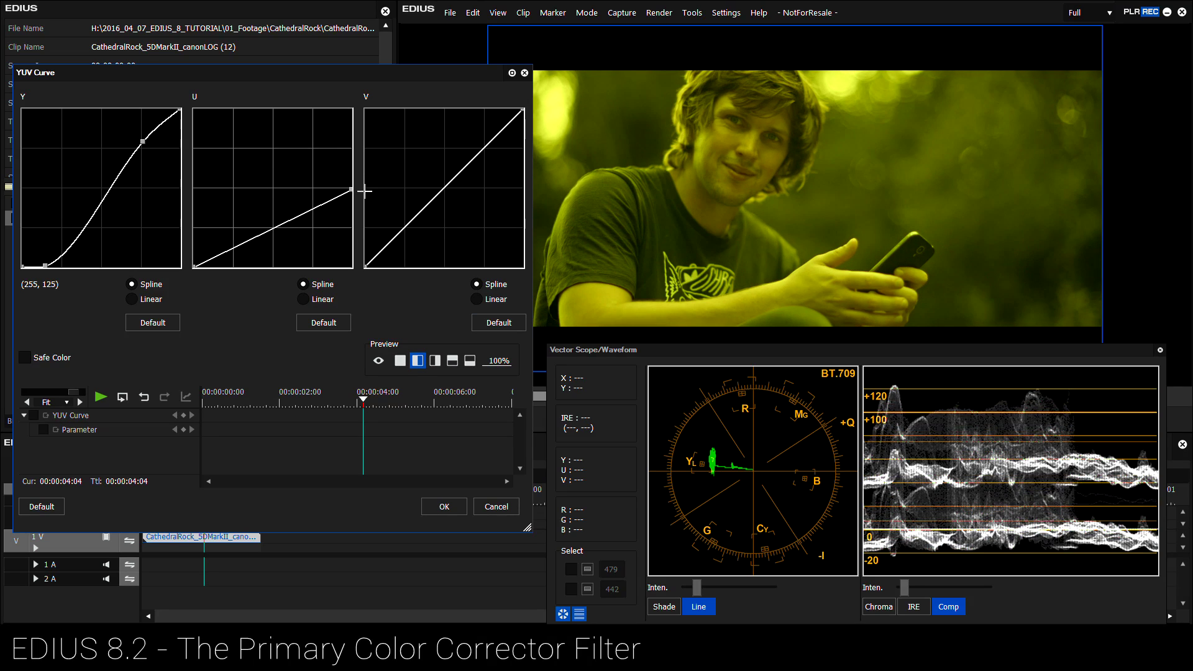
pyautogui.moveTo(203, 265); pyautogui.dragTo(162, 189)
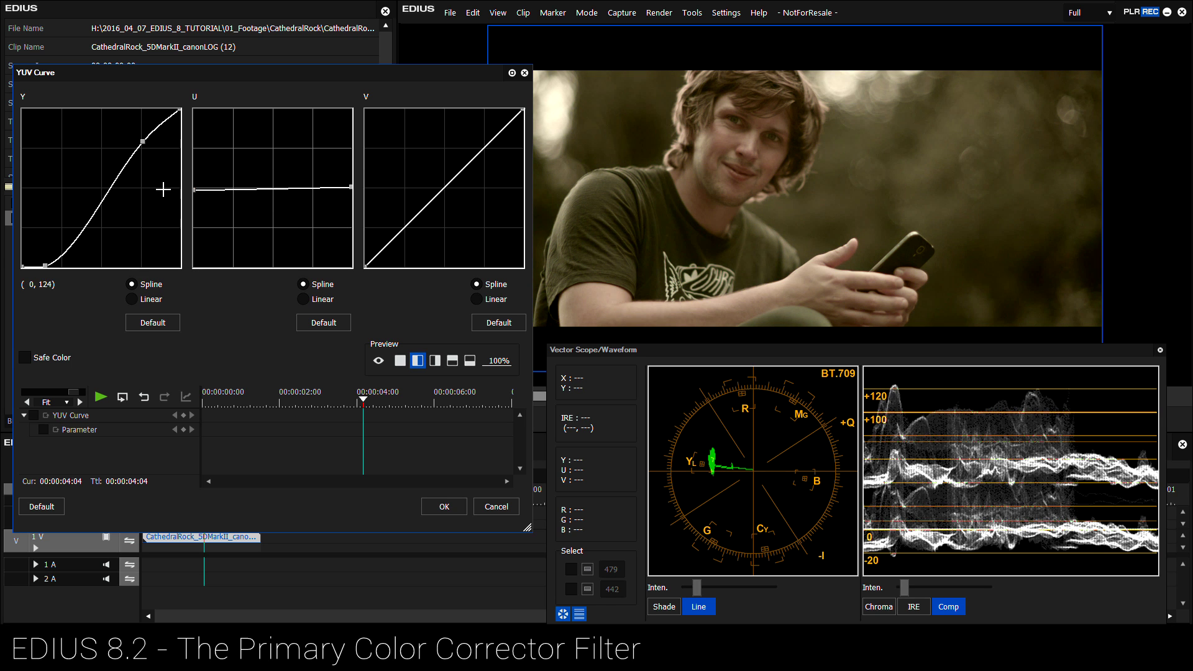
pyautogui.moveTo(372, 250); pyautogui.dragTo(349, 187)
pyautogui.moveTo(521, 110); pyautogui.dragTo(553, 189)
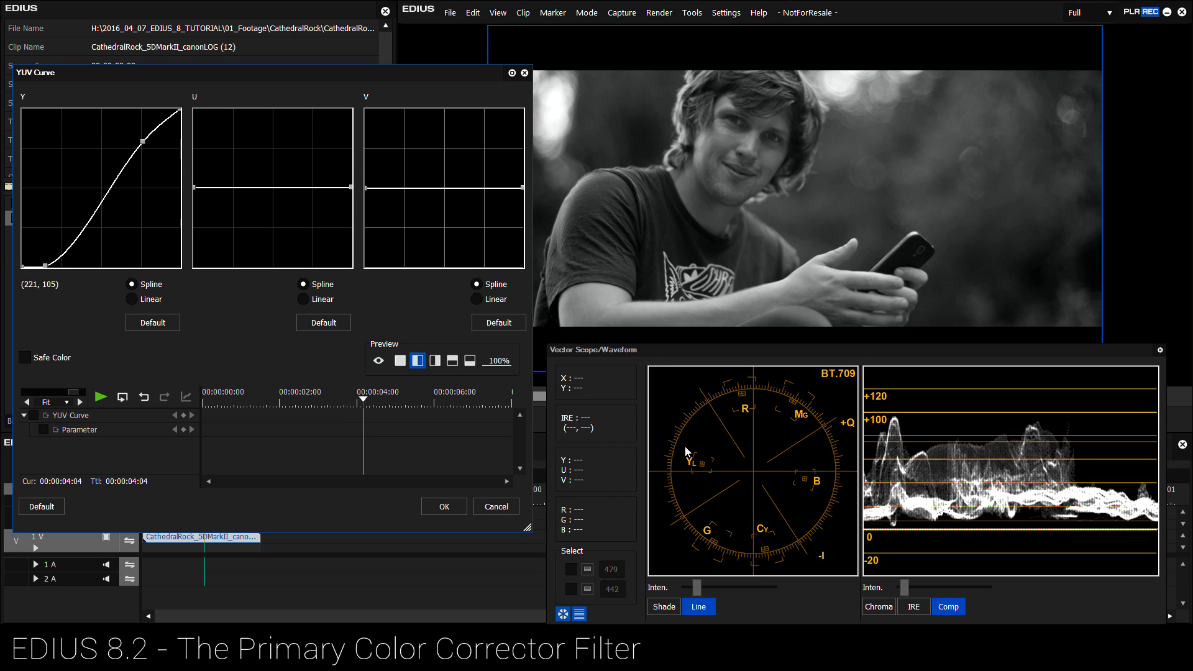
pyautogui.click(343, 323)
pyautogui.click(510, 323)
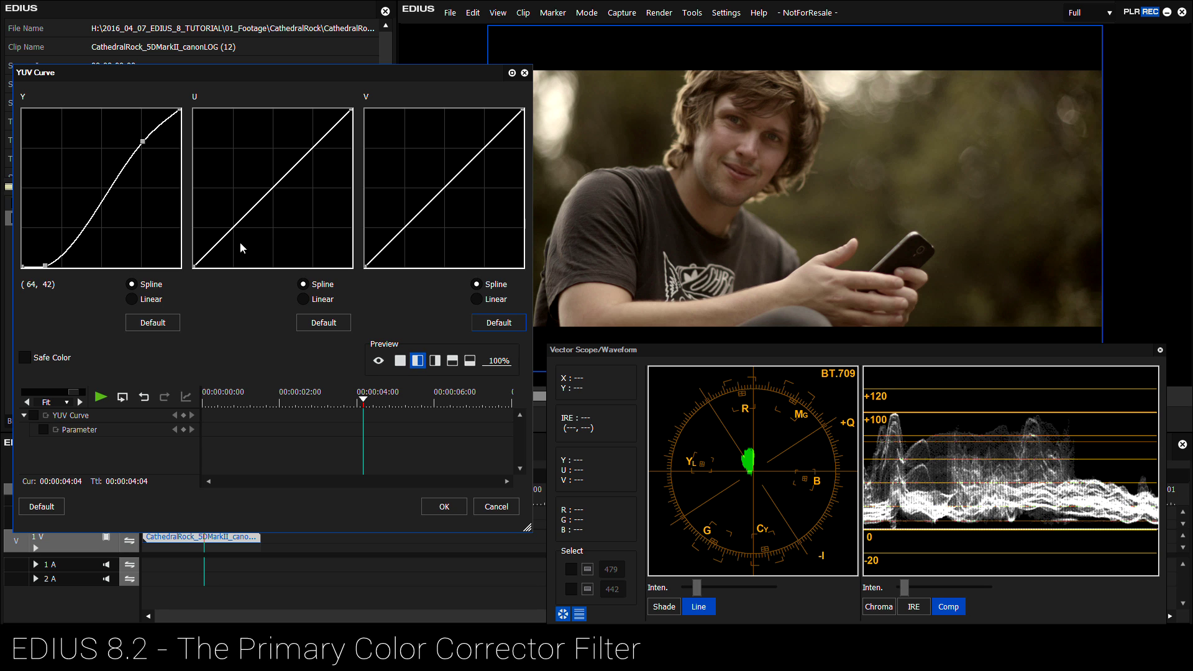
# Shape the U and V curves into S curves, each with a lowered shadow point and a raised highlight point.
pyautogui.moveTo(227, 237); pyautogui.dragTo(240, 248)
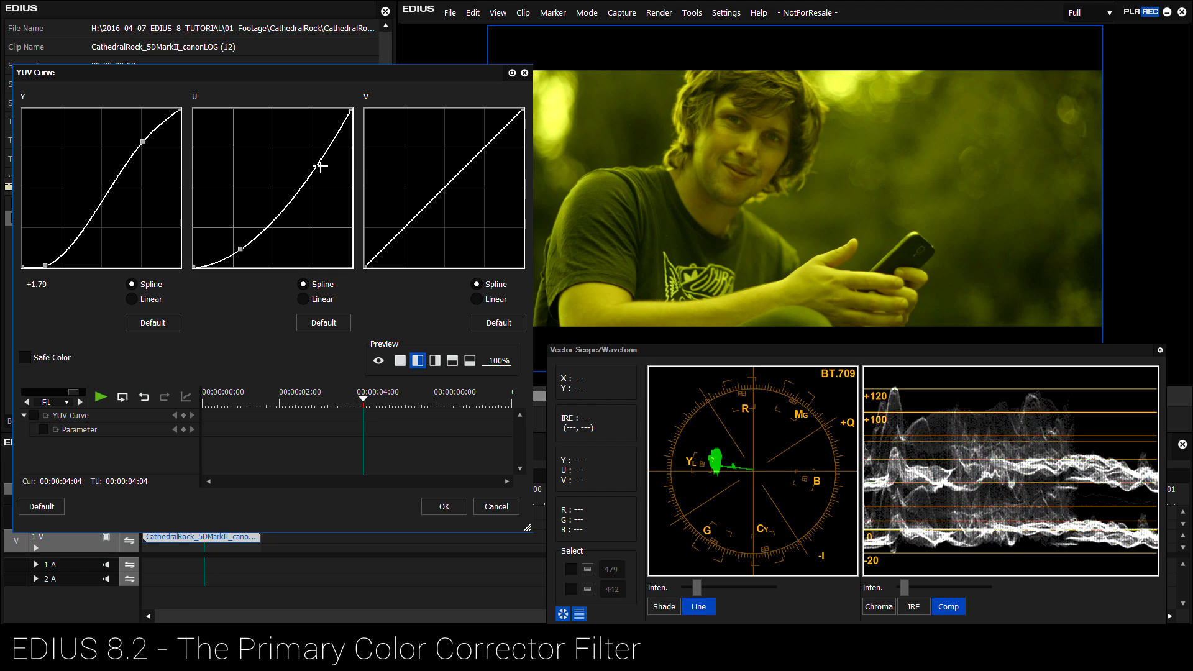
pyautogui.moveTo(320, 165); pyautogui.dragTo(298, 143)
pyautogui.moveTo(381, 251); pyautogui.dragTo(399, 260)
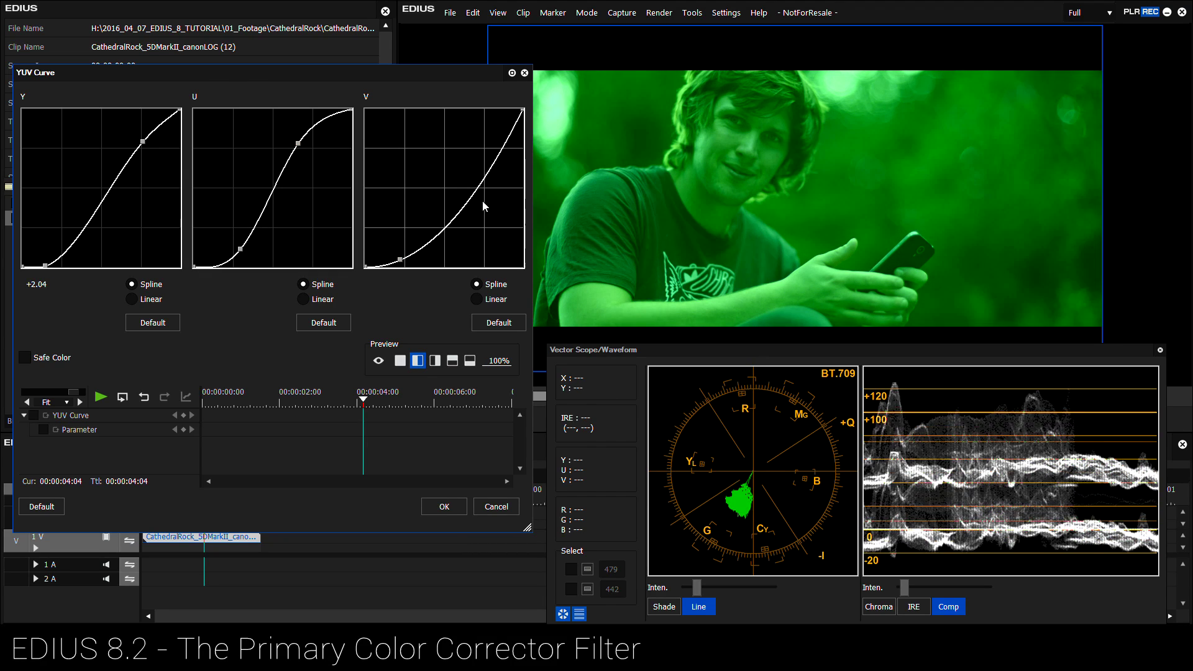
pyautogui.moveTo(495, 155); pyautogui.dragTo(475, 144)
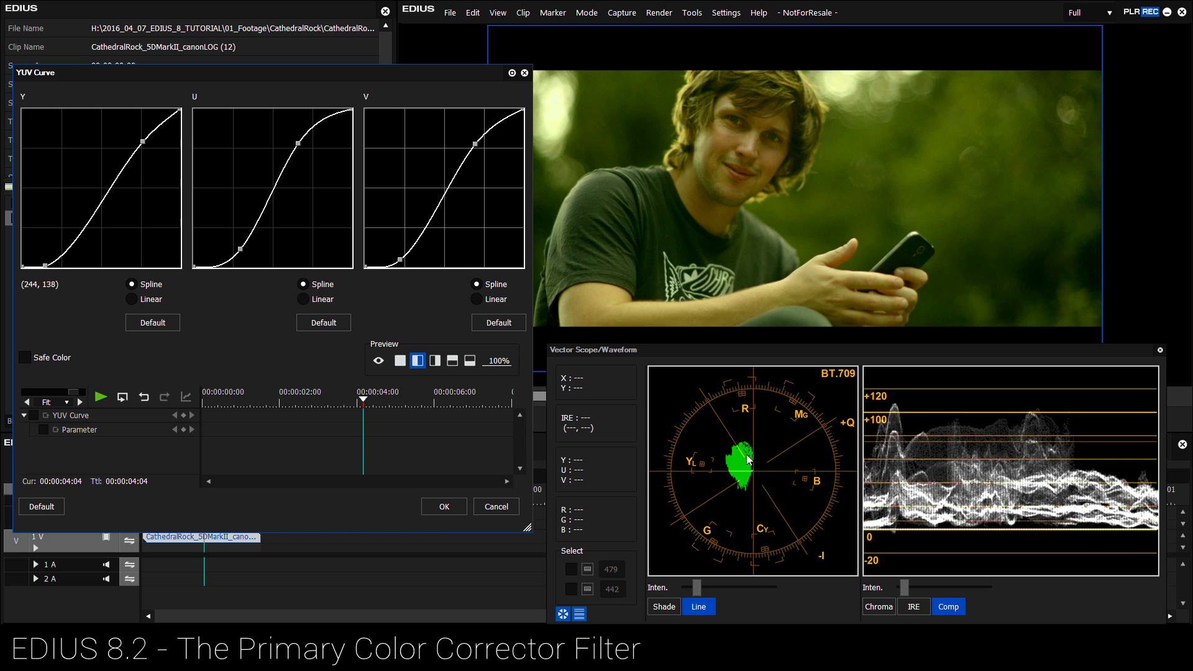
# Steepen the U and V S curves by fine-tuning their shadow and highlight points to increase saturation and neutralise the cast.
pyautogui.moveTo(295, 140); pyautogui.dragTo(285, 138)
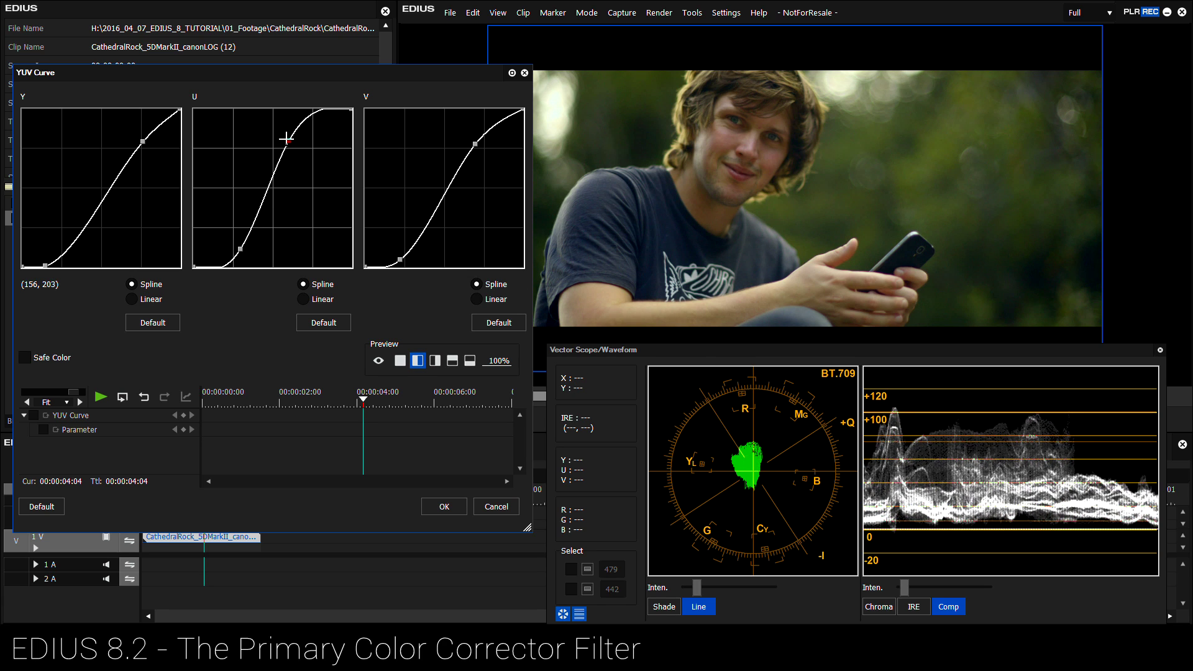
pyautogui.moveTo(239, 247); pyautogui.dragTo(246, 250)
pyautogui.moveTo(400, 260); pyautogui.dragTo(412, 260)
pyautogui.moveTo(474, 145); pyautogui.dragTo(469, 142)
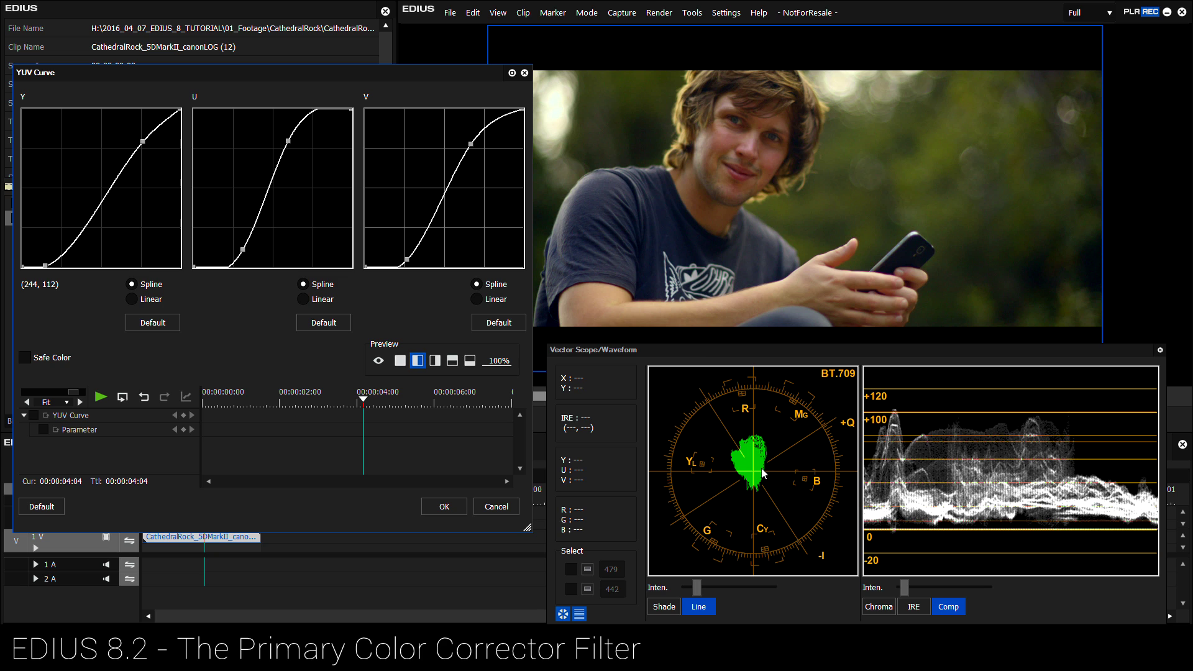
# Sweep the preview split away from and back to 100% for a before/after comparison, and apply the YUV Curve settings.
pyautogui.moveTo(498, 364); pyautogui.dragTo(497, 429)
pyautogui.moveTo(477, 633); pyautogui.dragTo(484, 354)
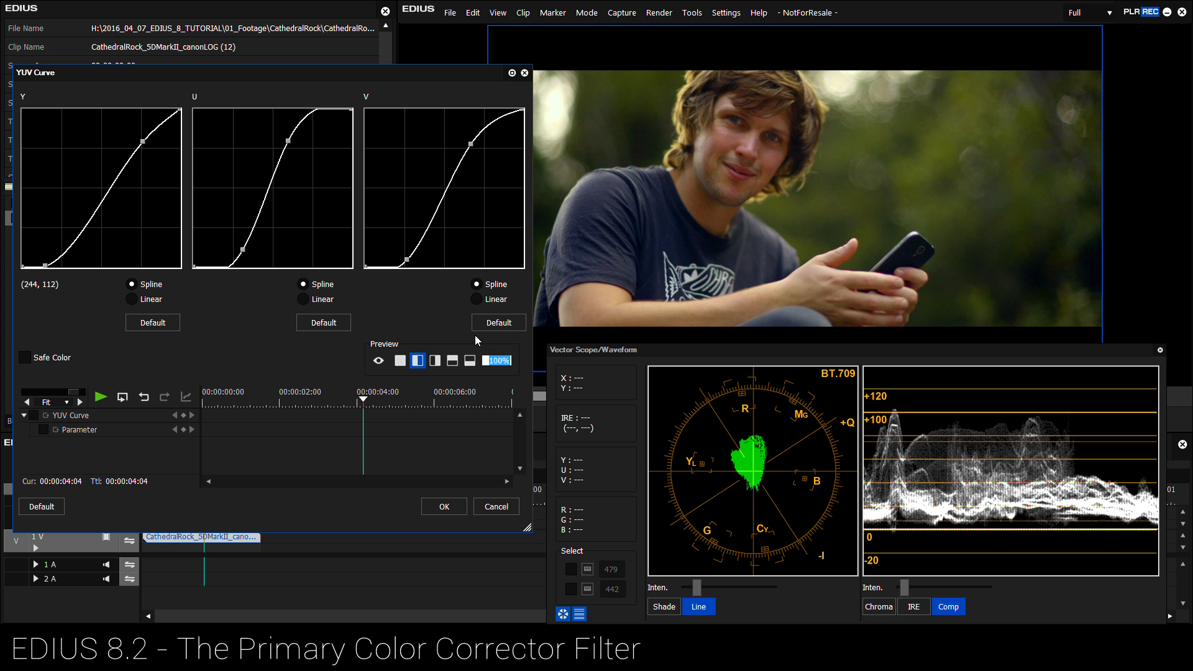
pyautogui.click(434, 510)
# Move the playhead to 00:00:05:21, reopen the clip's YUV Curve filter, and reset its U and V curves to default.
pyautogui.moveTo(219, 494); pyautogui.dragTo(230, 519)
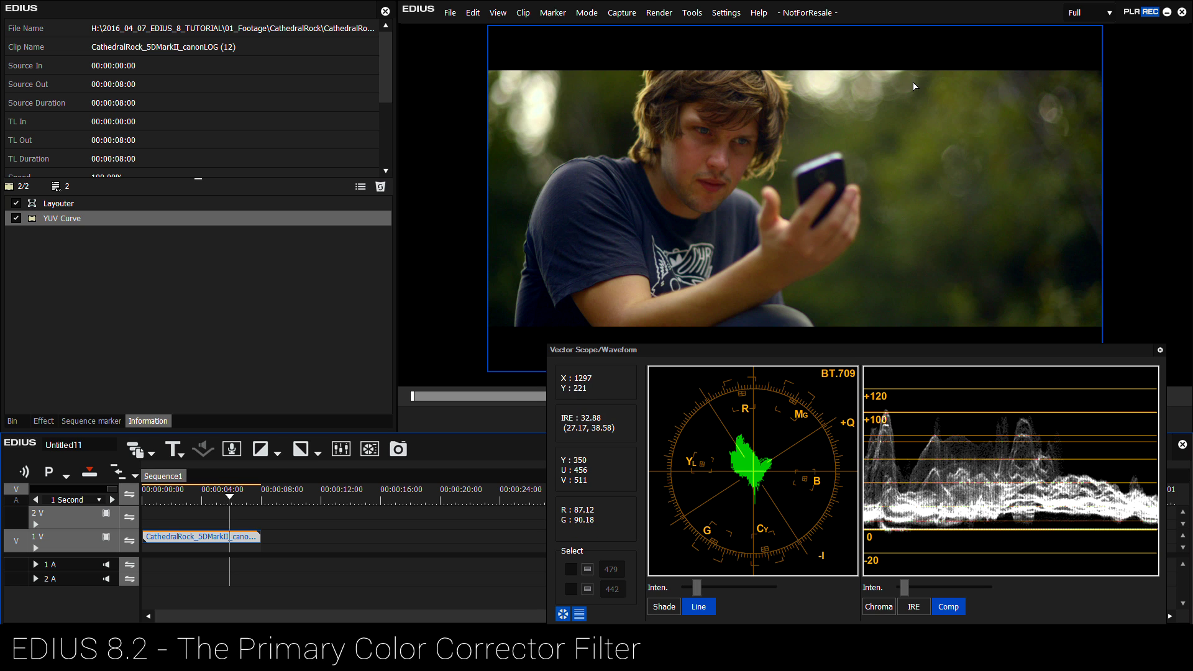
pyautogui.click(219, 274)
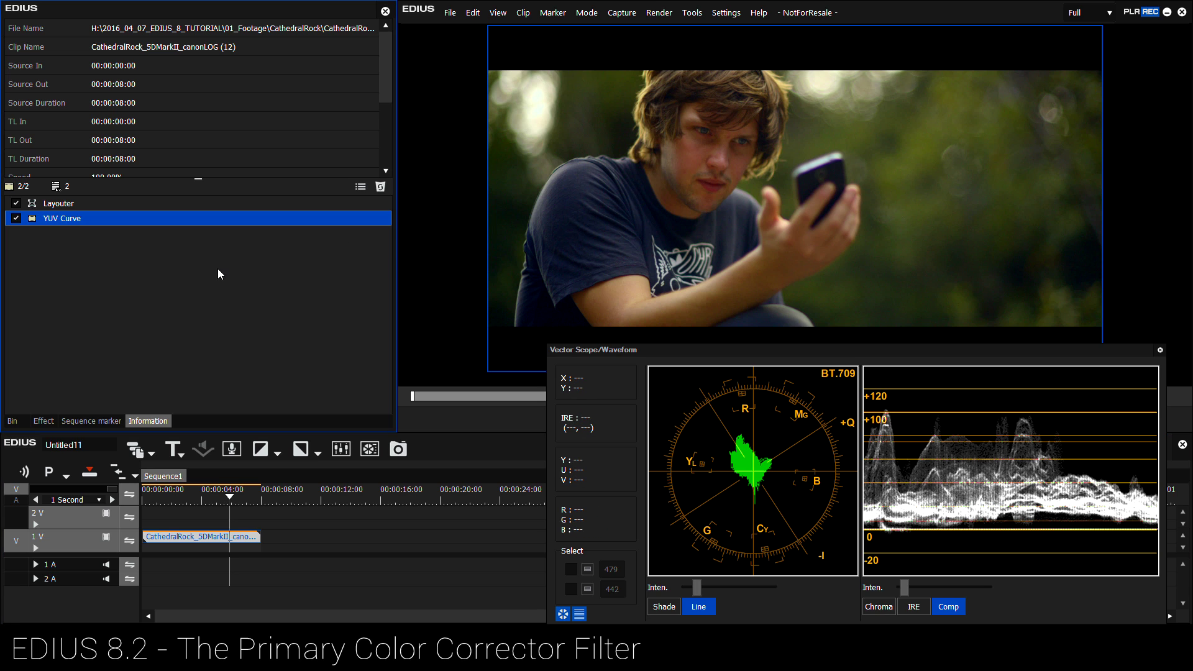
pyautogui.doubleClick(68, 222)
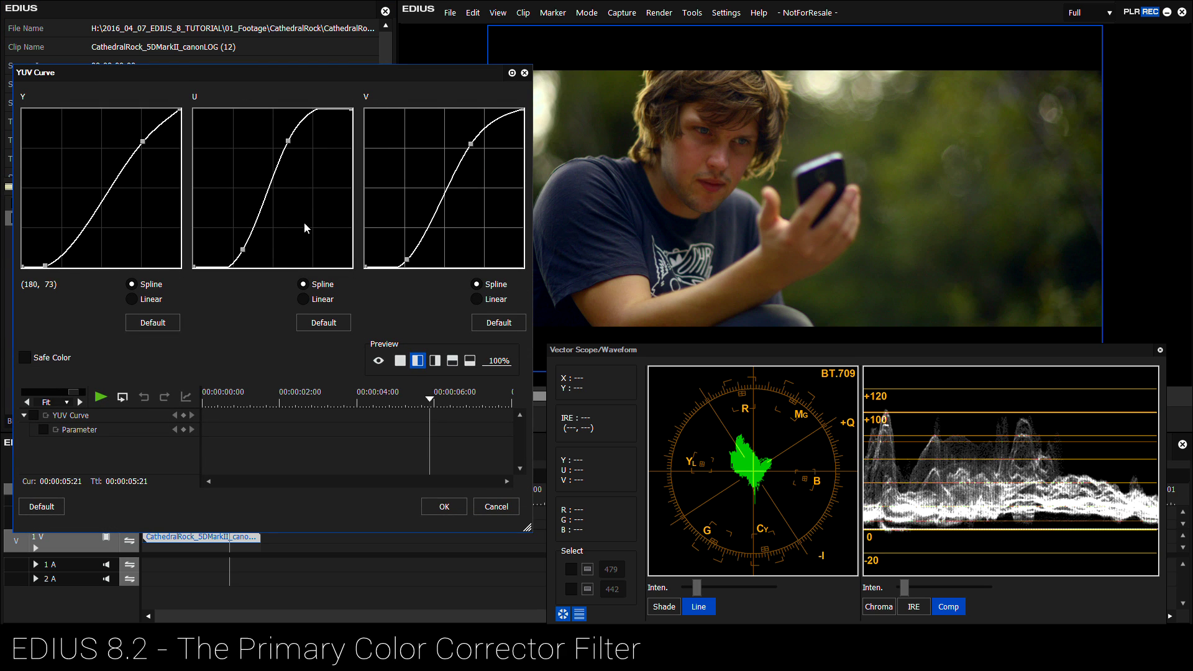
pyautogui.click(328, 324)
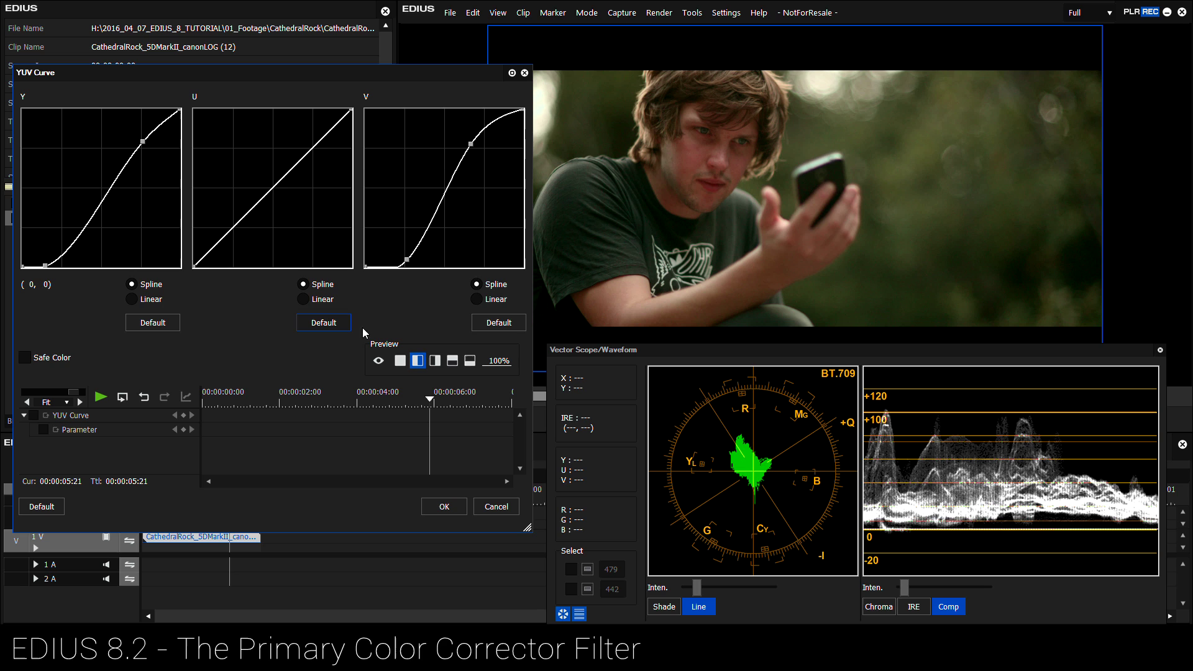
pyautogui.click(491, 317)
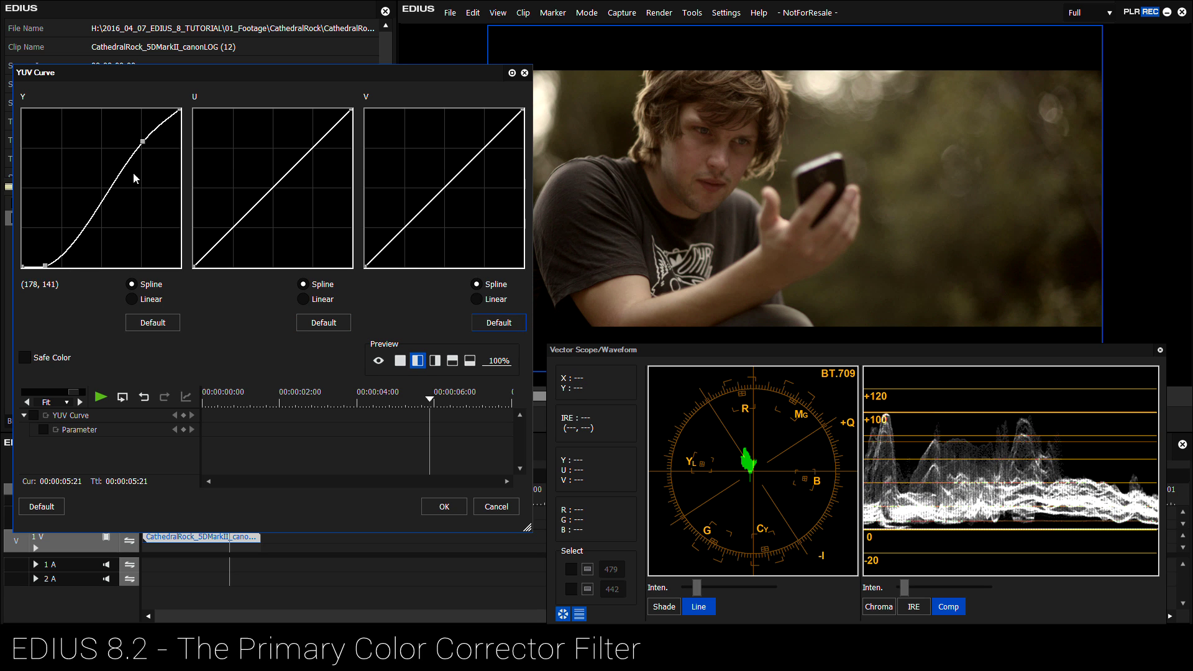
pyautogui.press('Return')
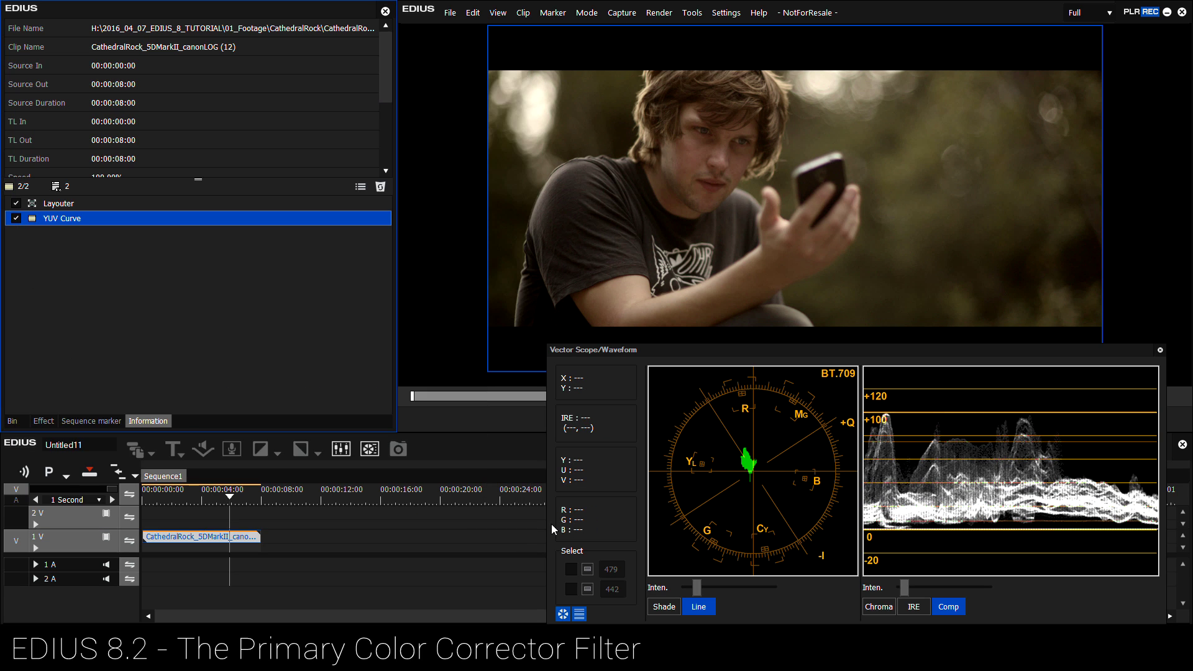
# Apply the Color Balance filter to the clip and open its settings clear of the preview image.
pyautogui.click(39, 422)
pyautogui.click(172, 80)
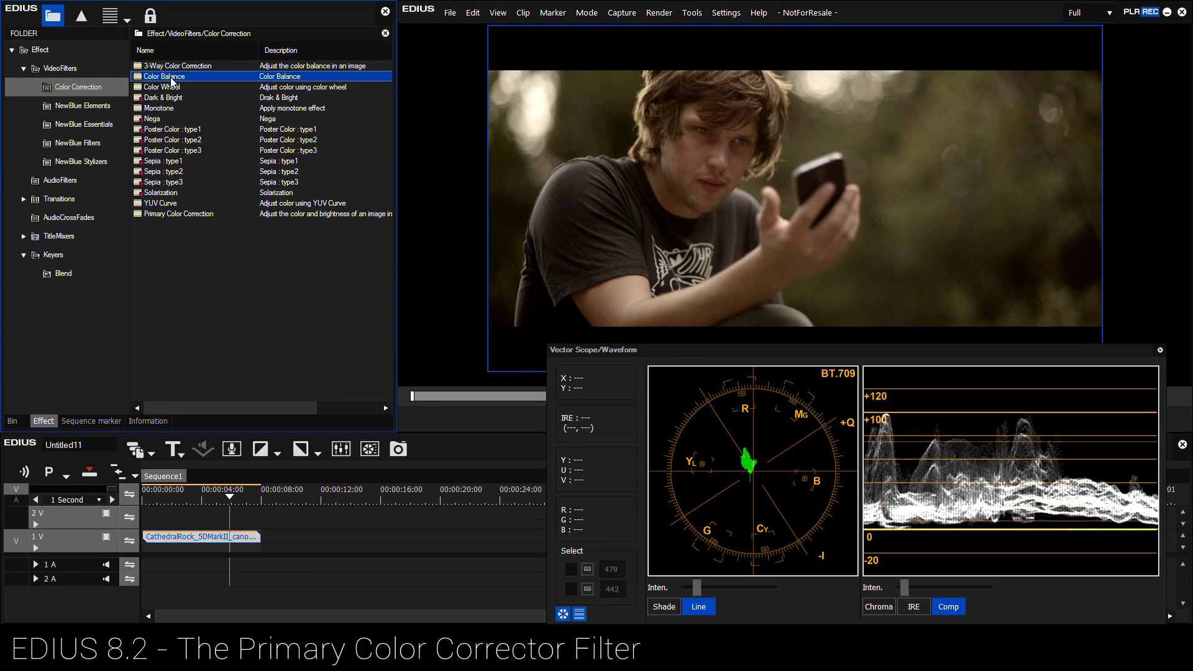
pyautogui.moveTo(172, 80); pyautogui.dragTo(202, 538)
pyautogui.click(148, 421)
pyautogui.doubleClick(91, 236)
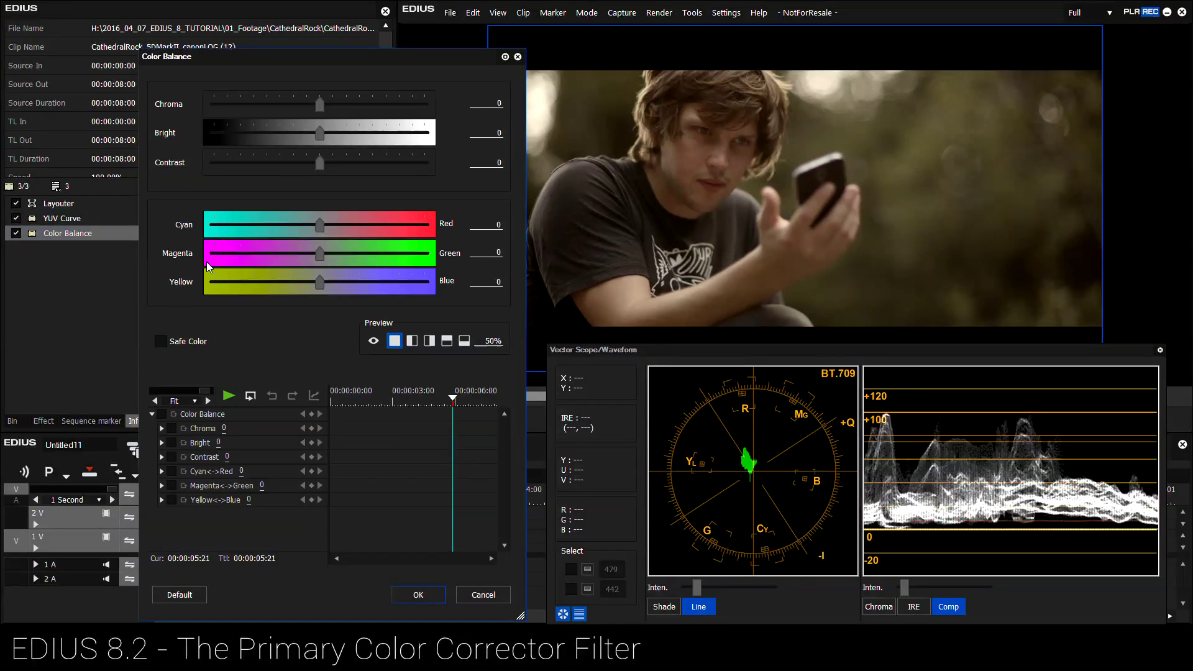
pyautogui.moveTo(314, 54); pyautogui.dragTo(257, 39)
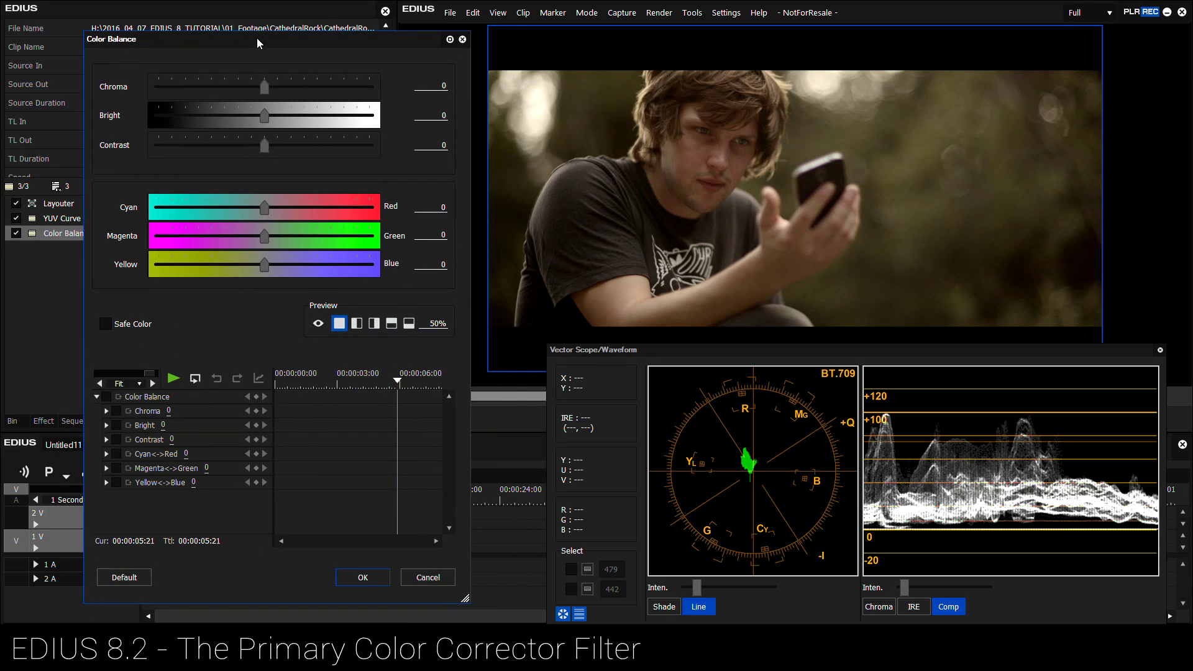
# Set the Color Balance filter's Chroma to 34, Cyan-Red to -11 and Yellow-Blue to 9.
pyautogui.moveTo(264, 89)
pyautogui.mouseDown()
pyautogui.moveTo(304, 94)
pyautogui.moveTo(294, 98)
pyautogui.mouseUp()
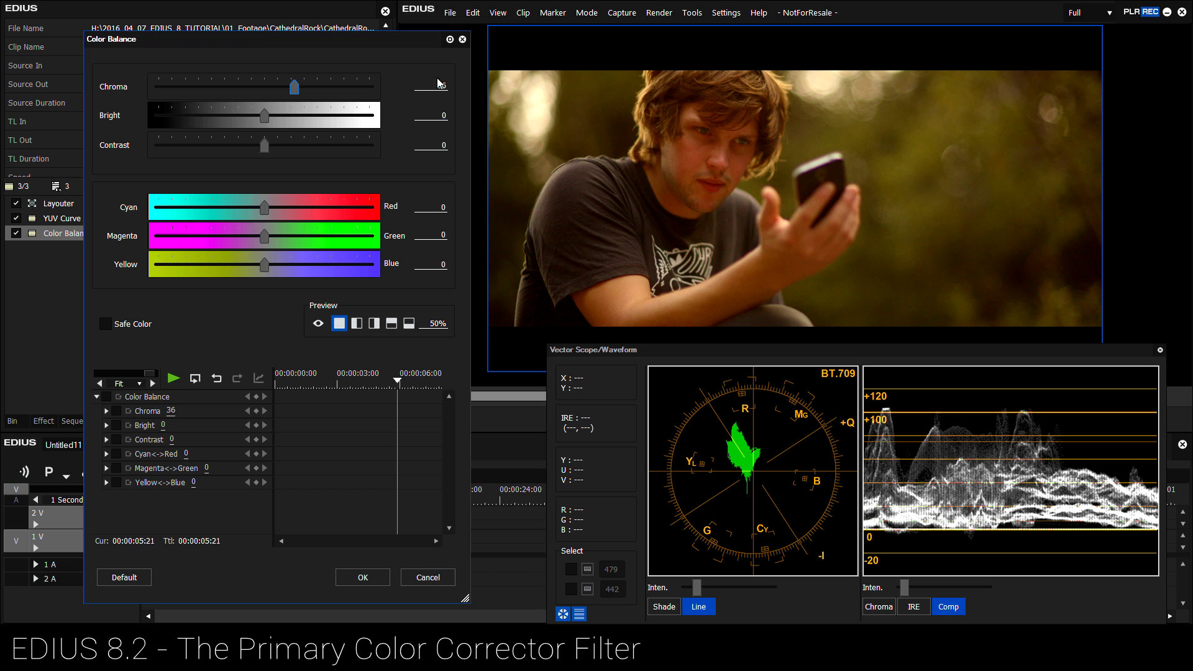
pyautogui.moveTo(300, 95); pyautogui.dragTo(293, 93)
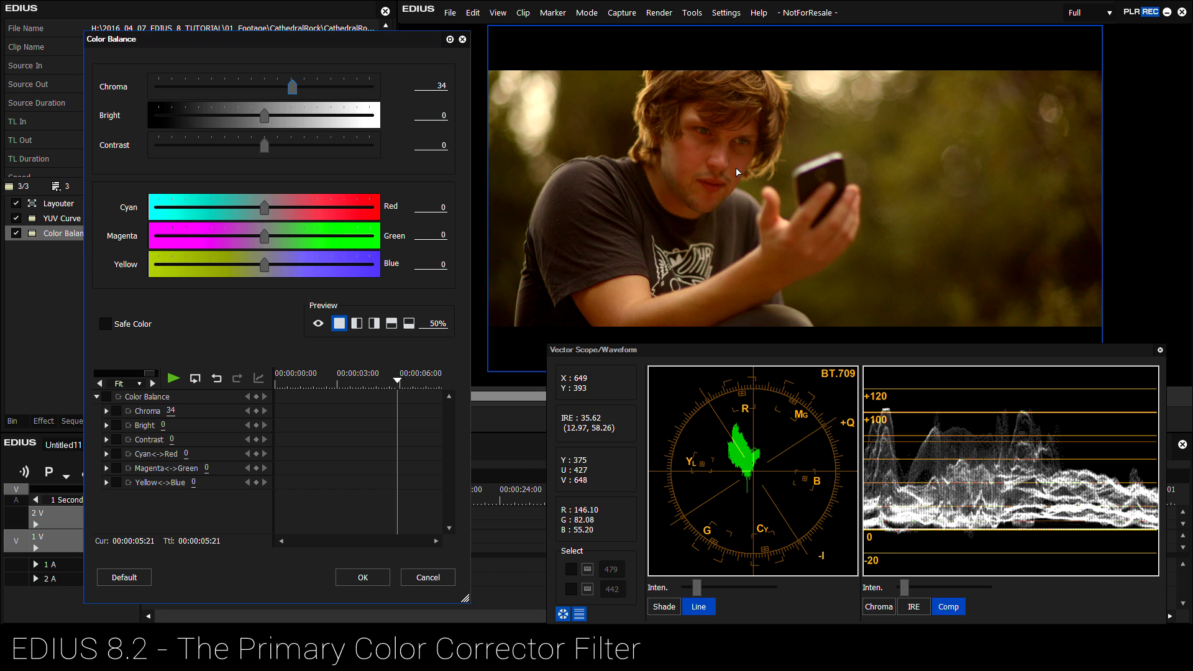
pyautogui.moveTo(261, 211); pyautogui.dragTo(253, 211)
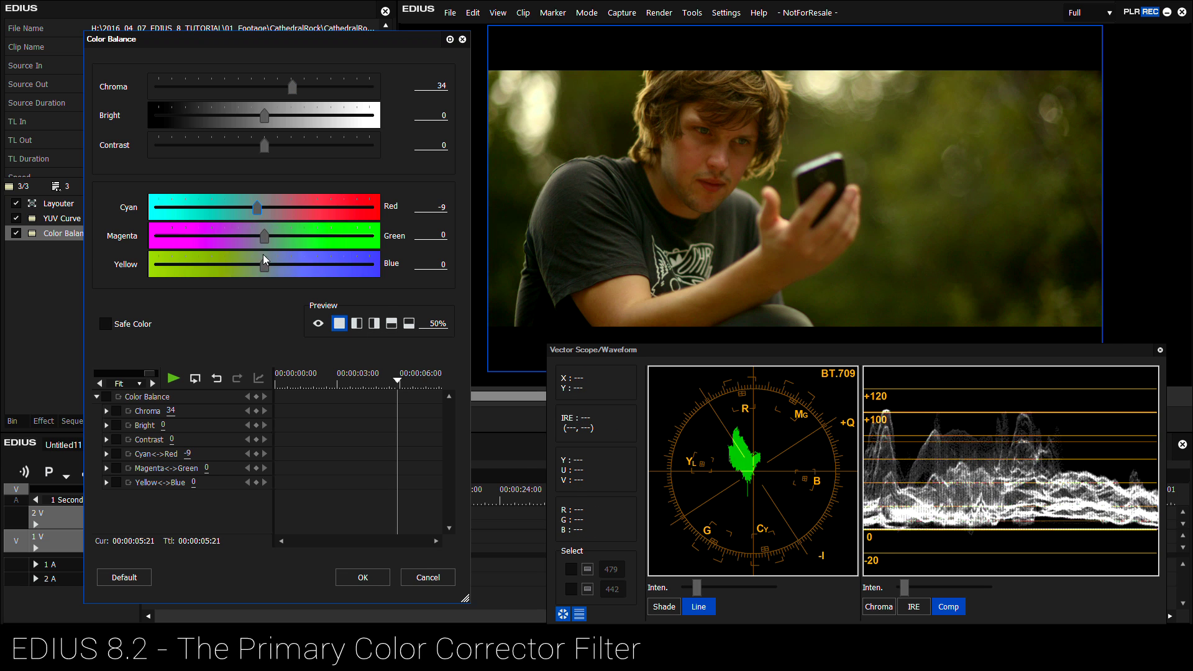
pyautogui.moveTo(268, 267); pyautogui.dragTo(273, 268)
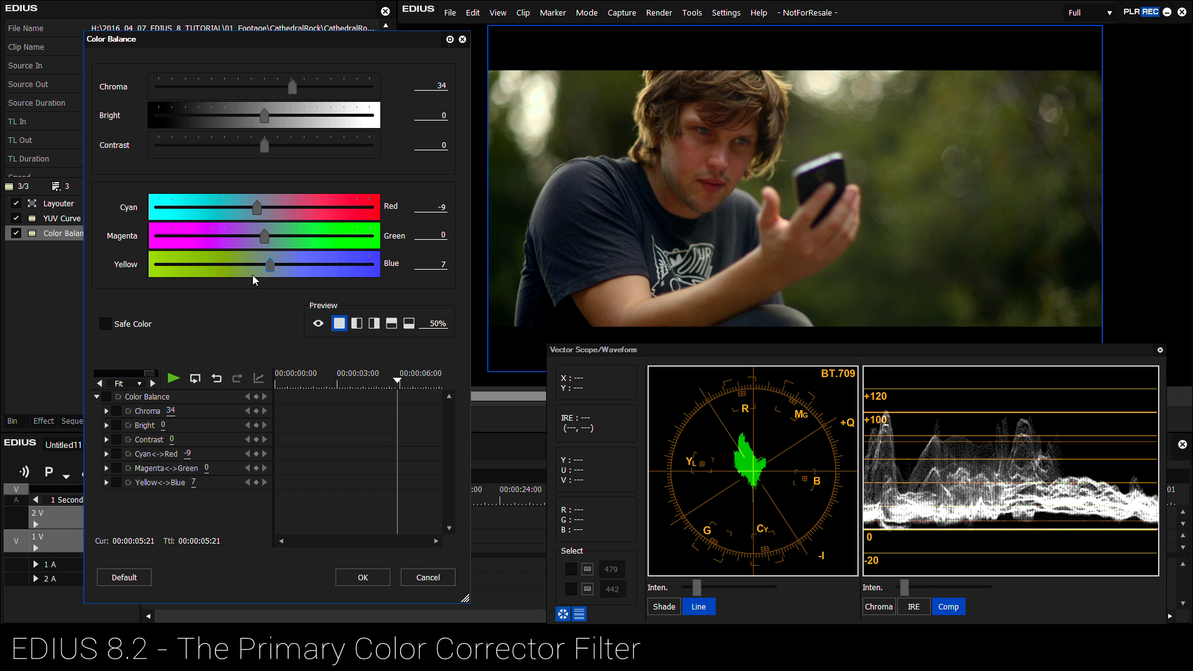
pyautogui.moveTo(271, 266); pyautogui.dragTo(271, 266)
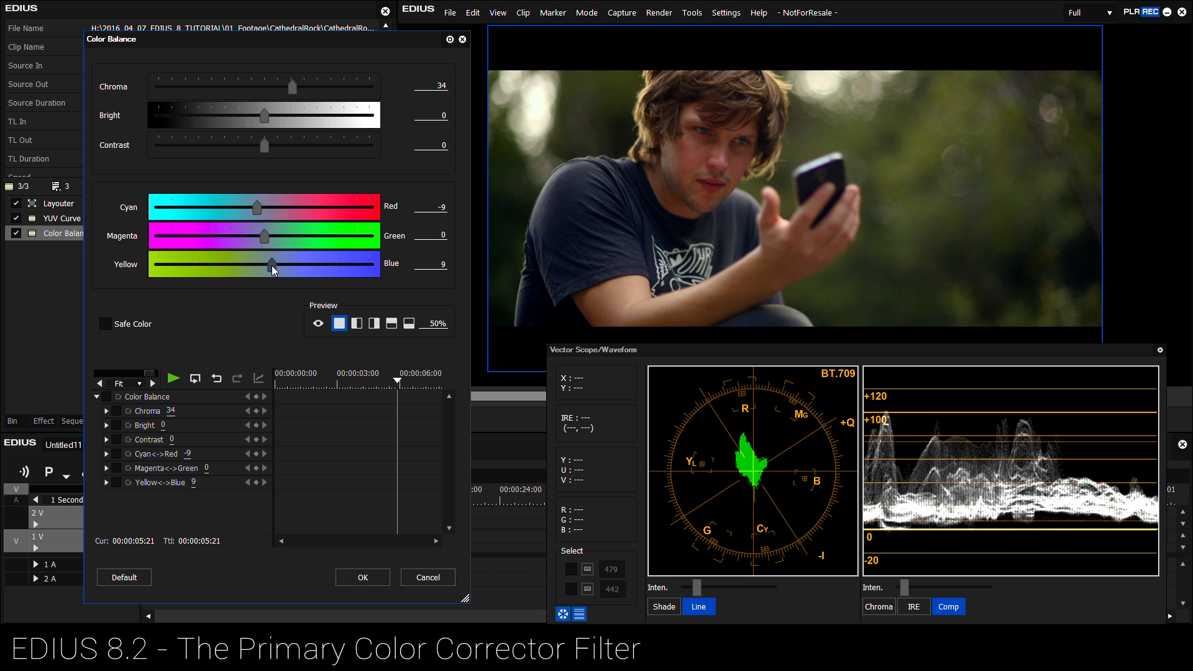
pyautogui.click(251, 206)
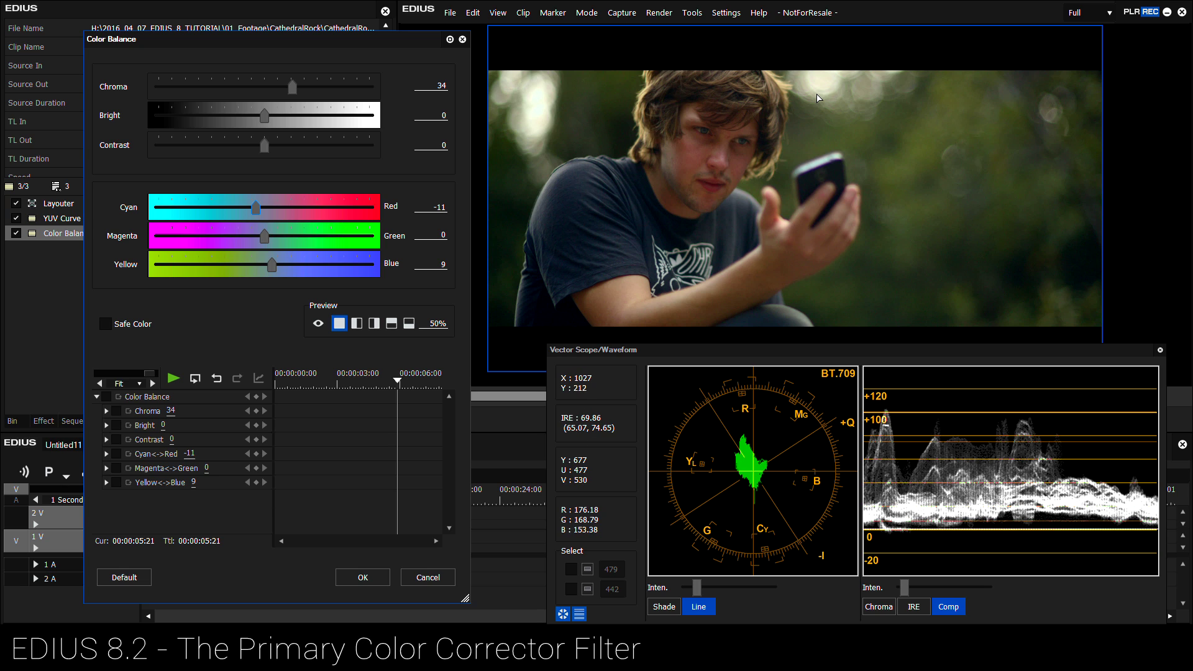
# Set the Color Balance preview to the left-side split at 100% and apply the filter settings.
pyautogui.click(363, 327)
pyautogui.moveTo(437, 325); pyautogui.dragTo(405, 58)
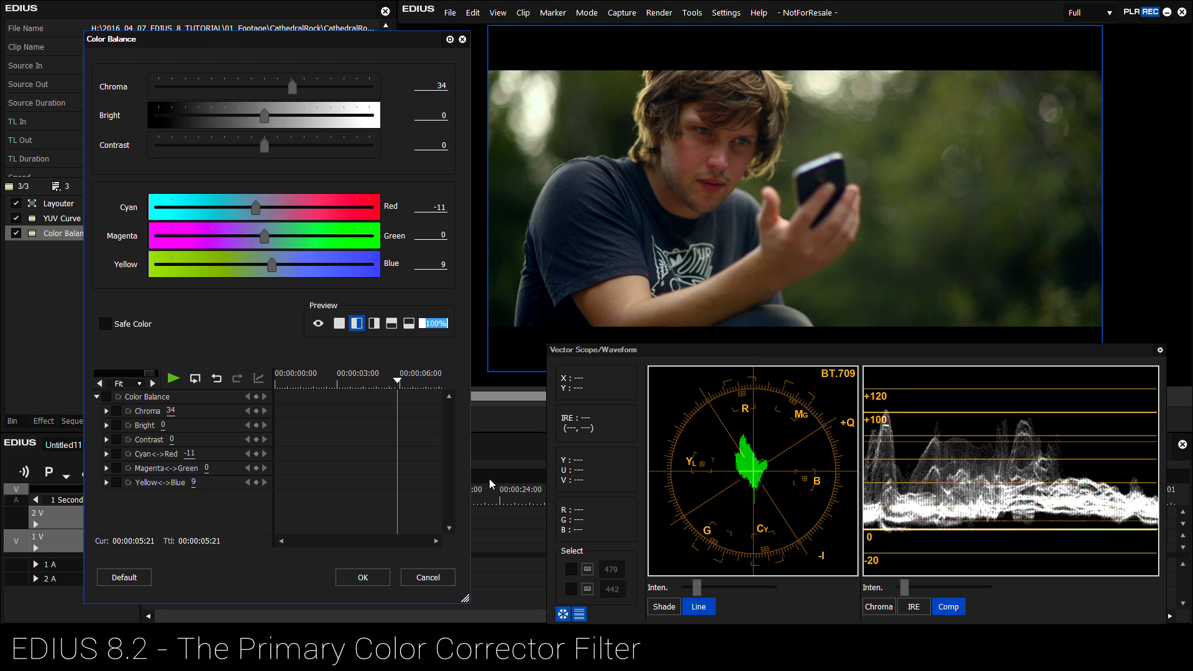
pyautogui.click(368, 579)
pyautogui.click(206, 344)
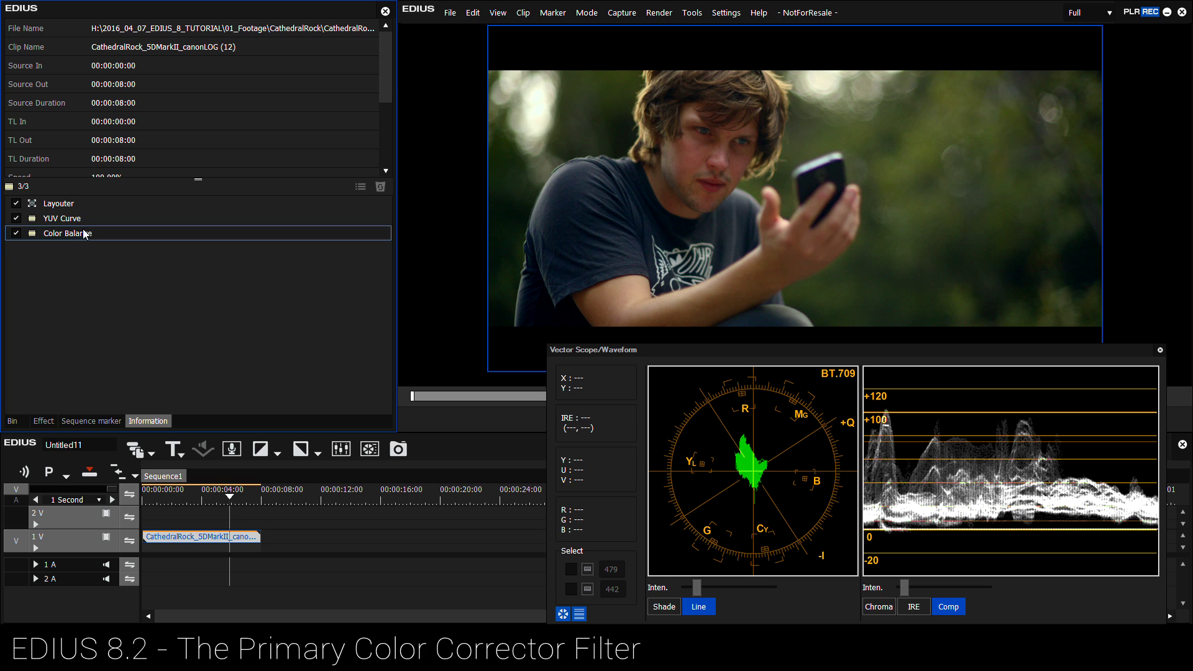
pyautogui.click(72, 219)
pyautogui.click(70, 234)
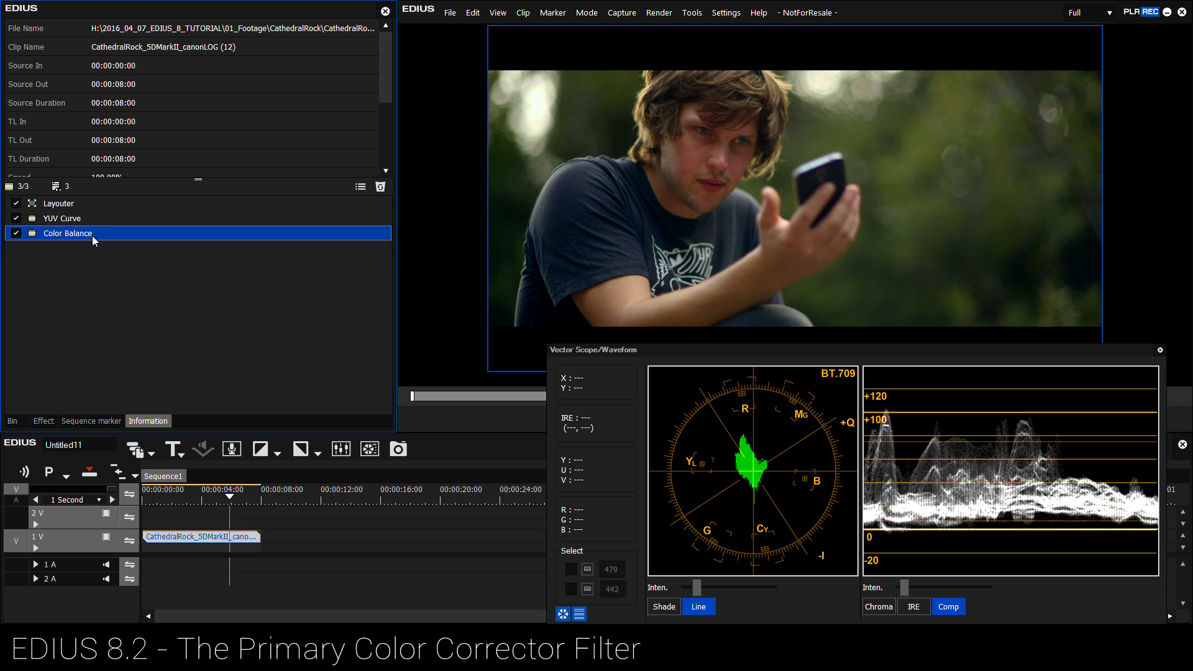
pyautogui.click(44, 284)
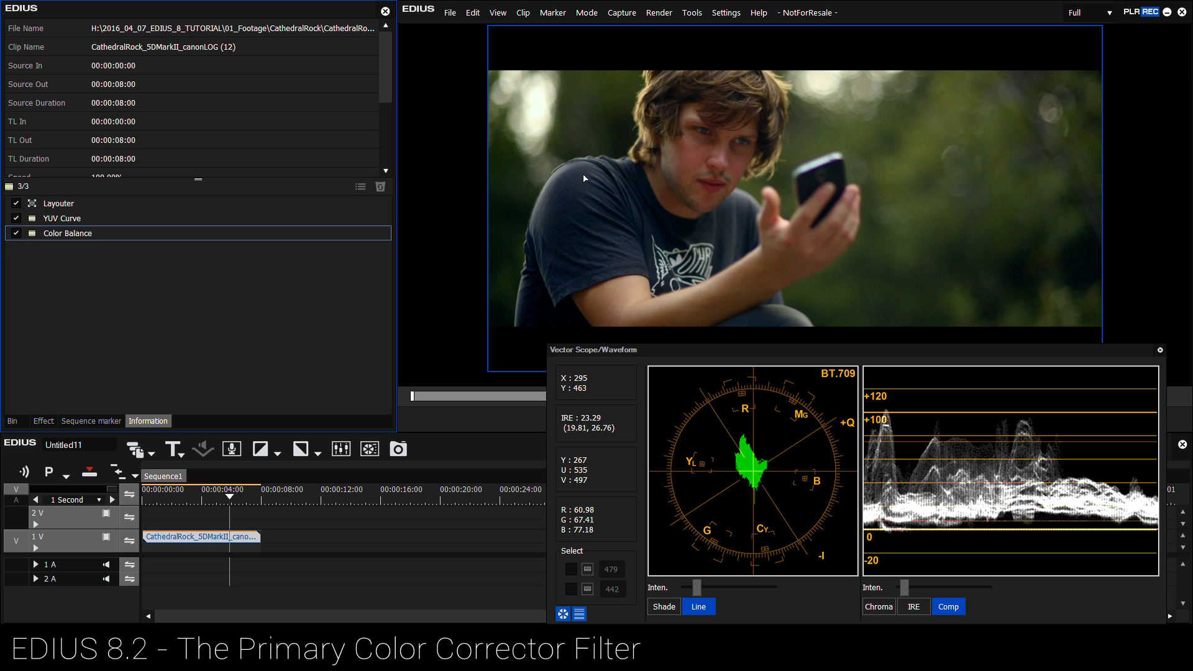
# Delete the Color Balance and YUV Curve filters from the clip, and undo both deletions.
pyautogui.click(73, 239)
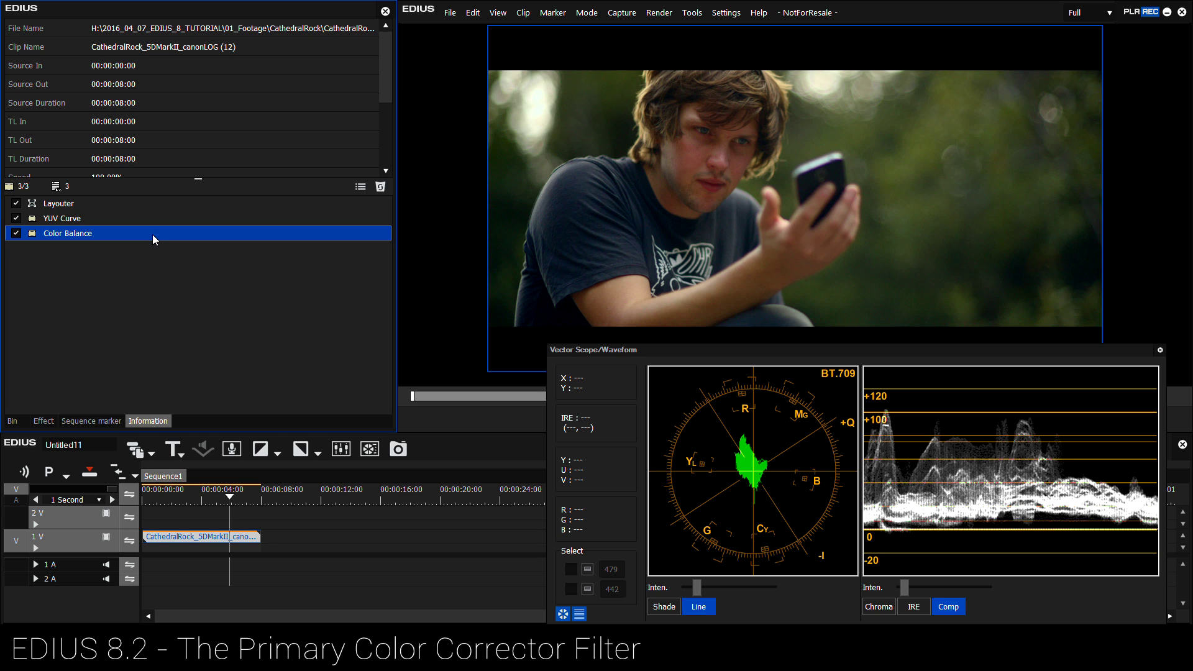
pyautogui.press('Delete')
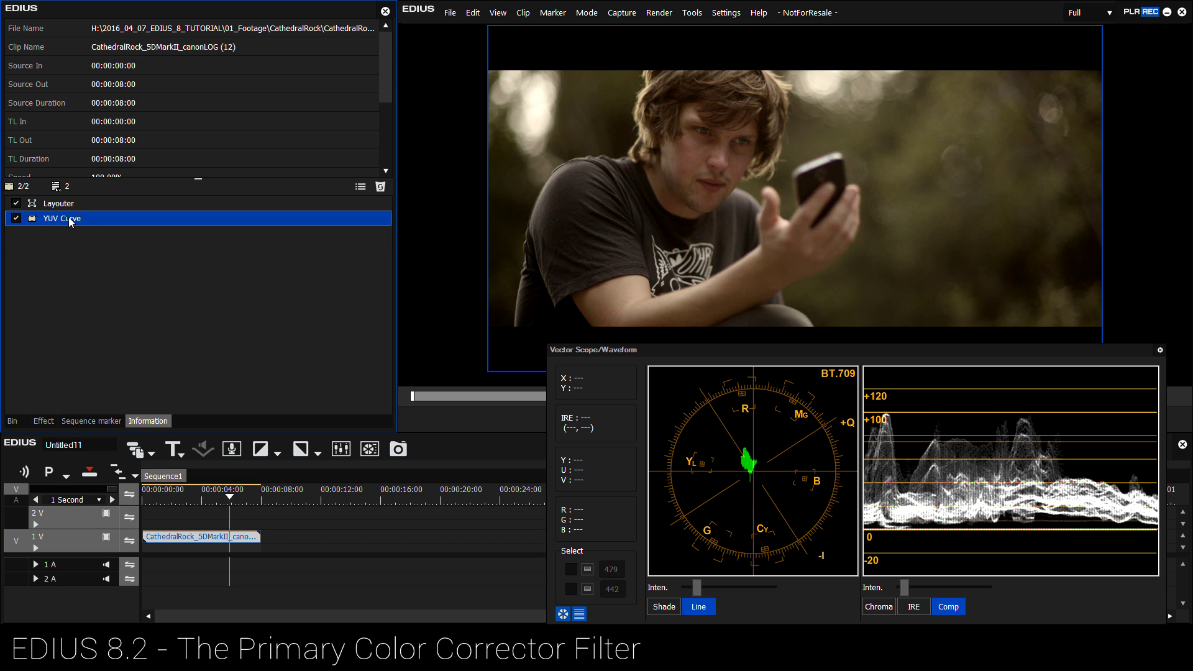
pyautogui.press('Delete')
pyautogui.hotkey('ctrl', 'z')
pyautogui.hotkey('ctrl', 'z')
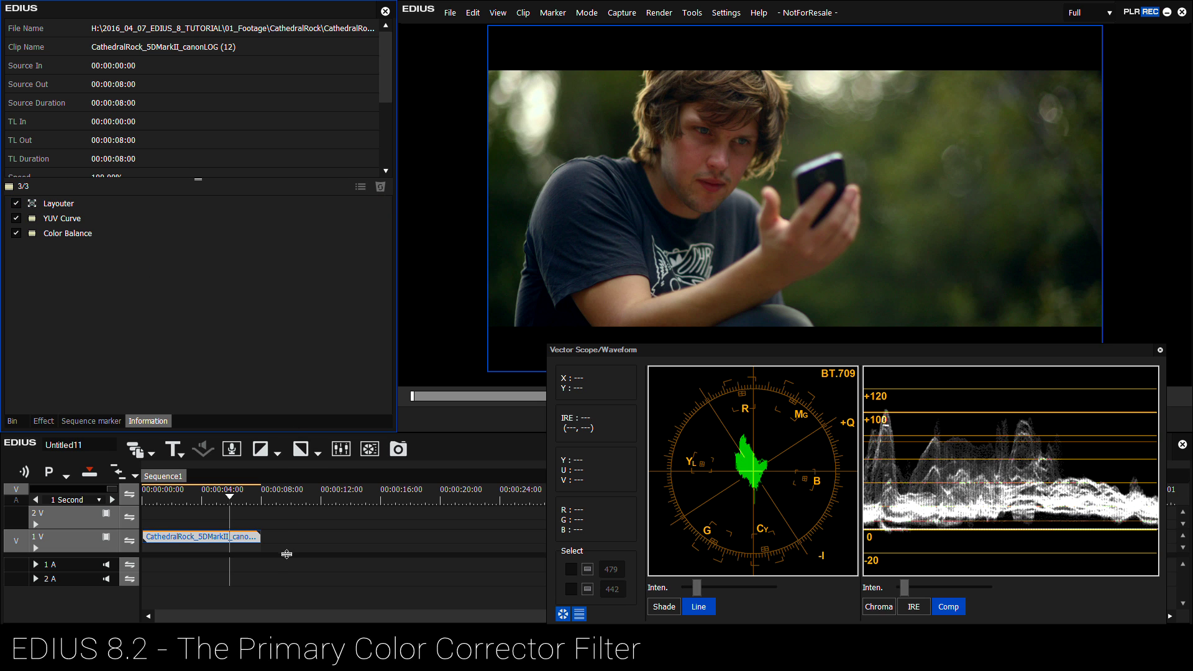
# Duplicate the graded clip onto track 2V and remove the YUV Curve and Color Balance filters from the copy.
pyautogui.moveTo(199, 537); pyautogui.dragTo(206, 516)
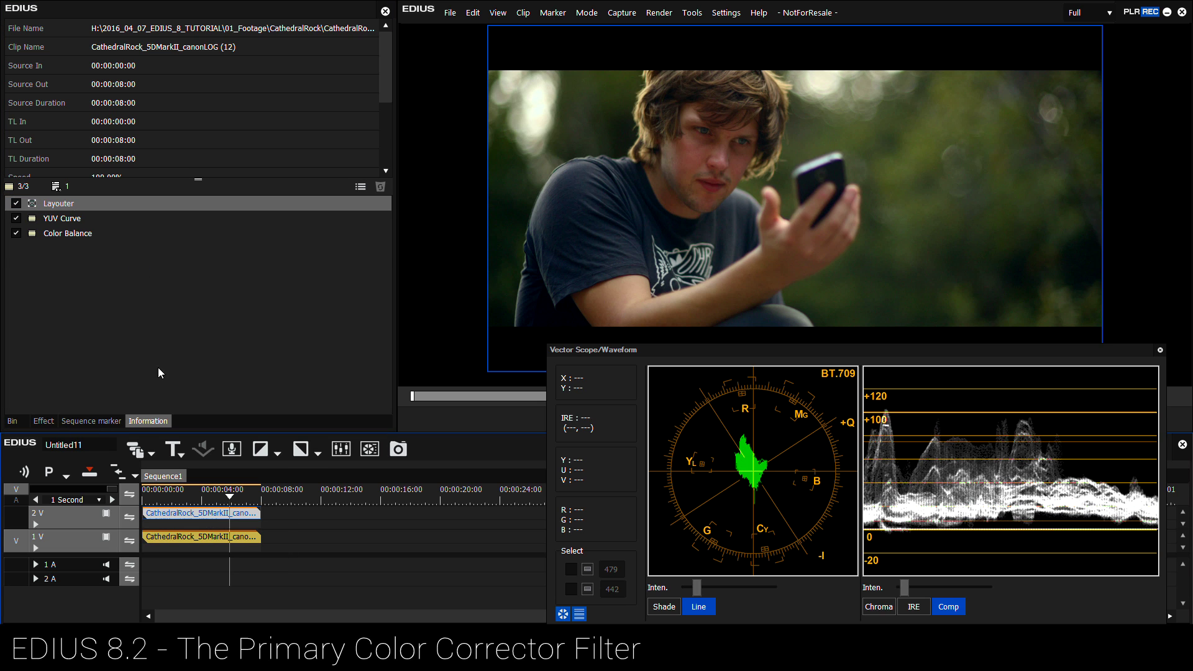
pyautogui.moveTo(136, 329); pyautogui.dragTo(67, 217)
pyautogui.press('Delete')
# Move the playhead slightly earlier and disable the ungraded copy on track 2V to compare it with the graded clip beneath.
pyautogui.moveTo(222, 500)
pyautogui.mouseDown()
pyautogui.moveTo(178, 499)
pyautogui.moveTo(218, 503)
pyautogui.mouseUp()
pyautogui.press('space')
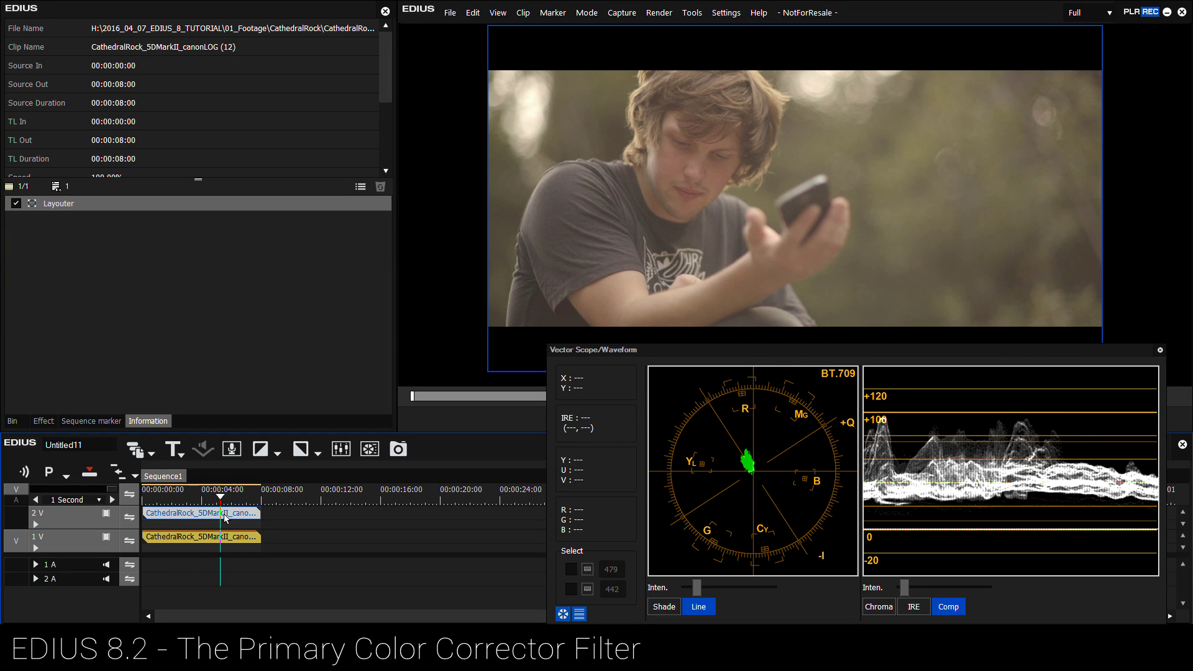
pyautogui.press('0')
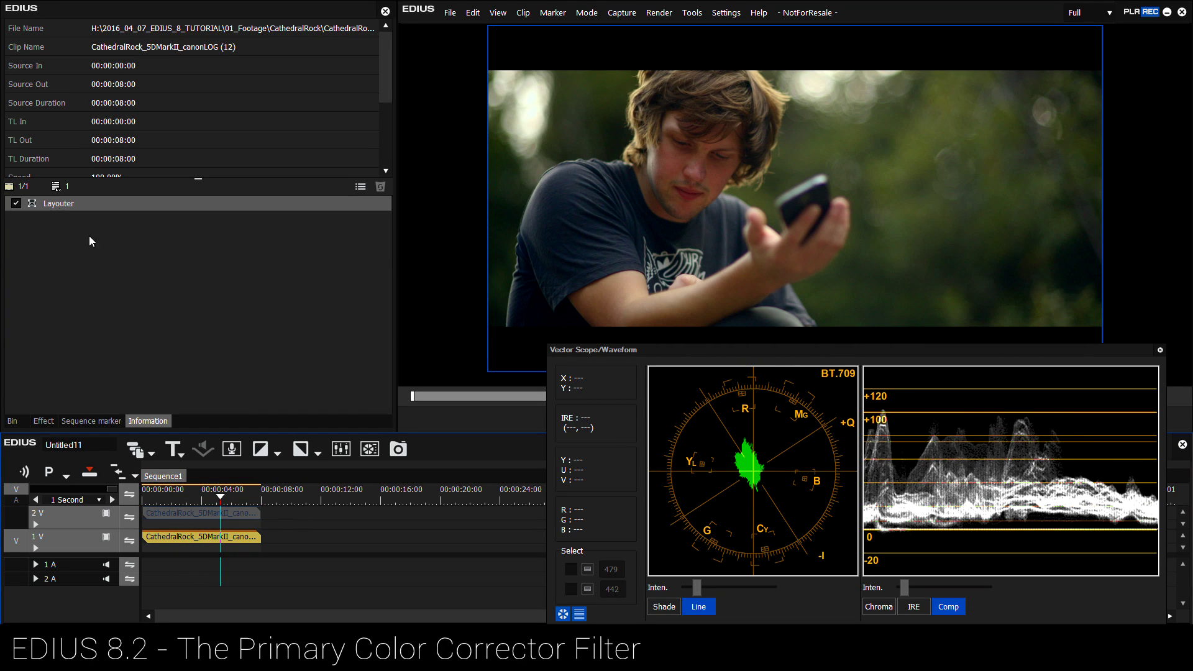
# Move the playhead slightly later and re-enable the ungraded copy on track 2V.
pyautogui.moveTo(219, 499); pyautogui.dragTo(224, 527)
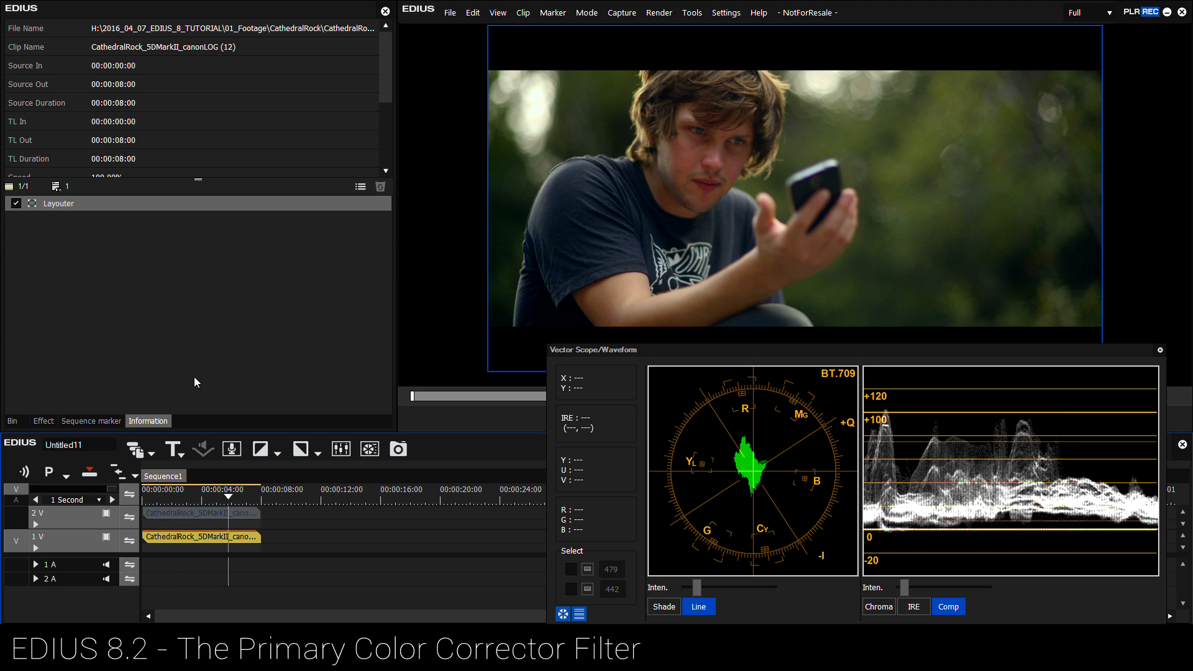
pyautogui.click(228, 366)
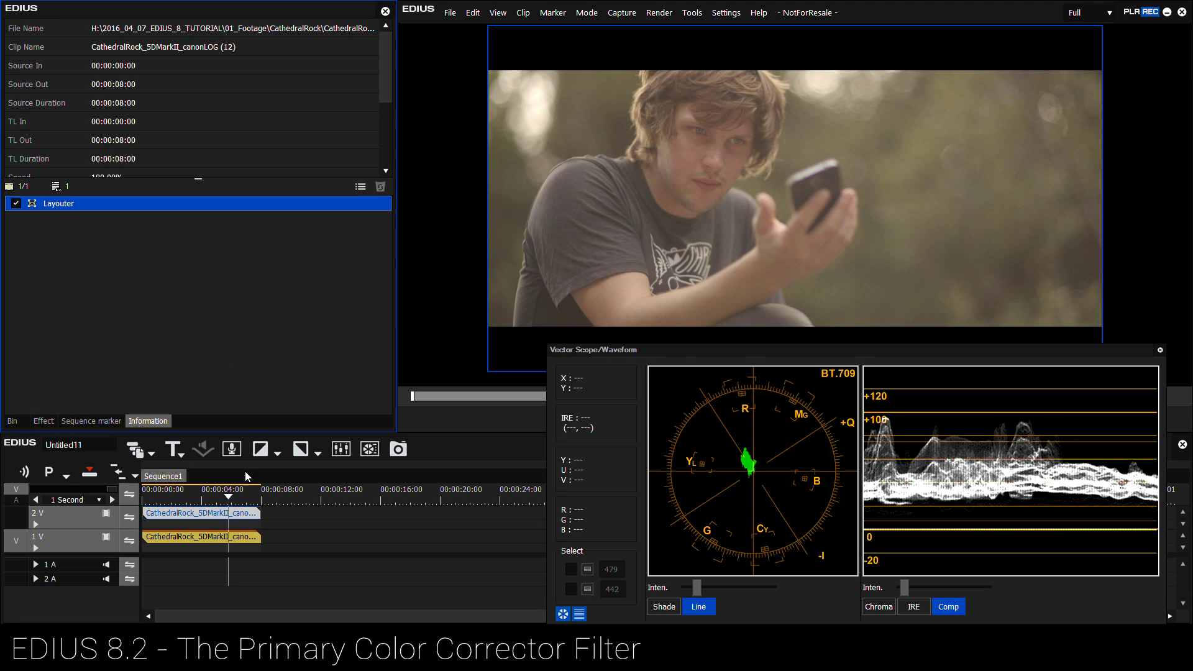
# Find Primary Color Correction among the Color Correction video filters and apply it to the ungraded copy on track 2V.
pyautogui.click(43, 422)
pyautogui.click(67, 70)
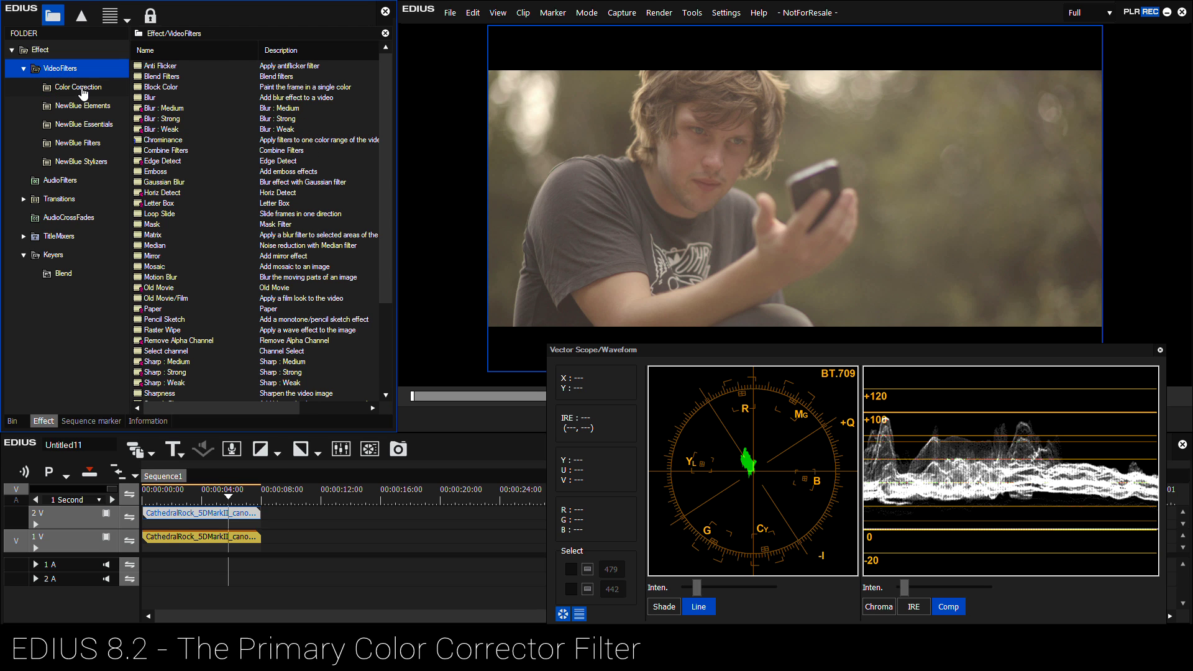
pyautogui.click(75, 89)
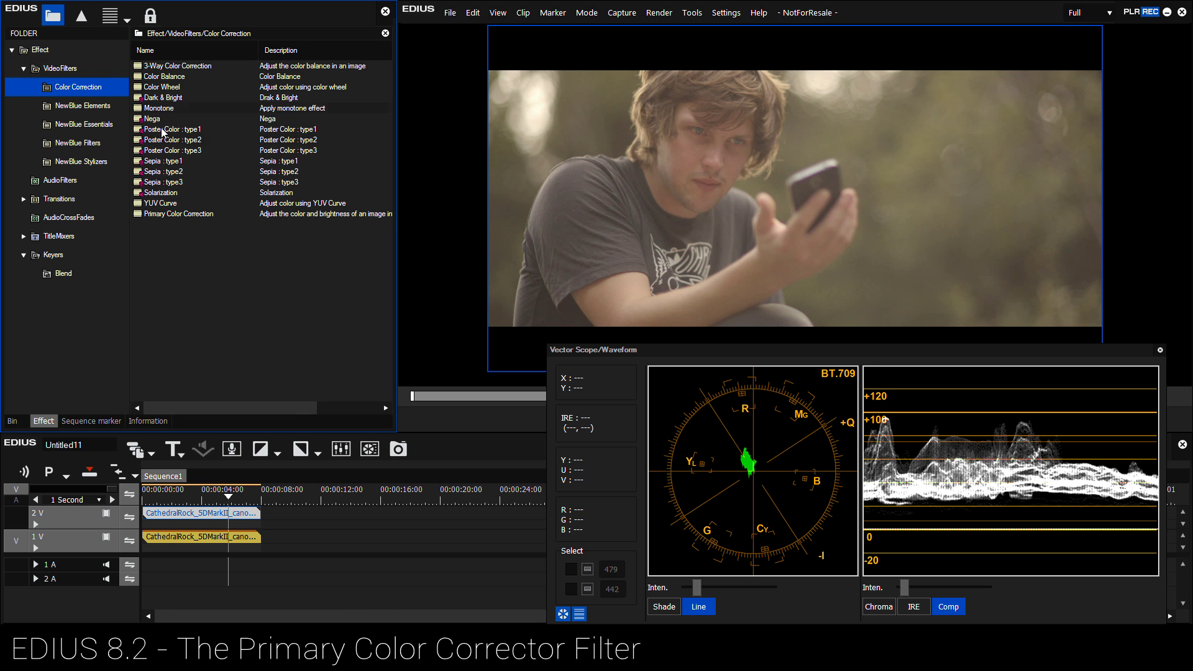
pyautogui.click(166, 215)
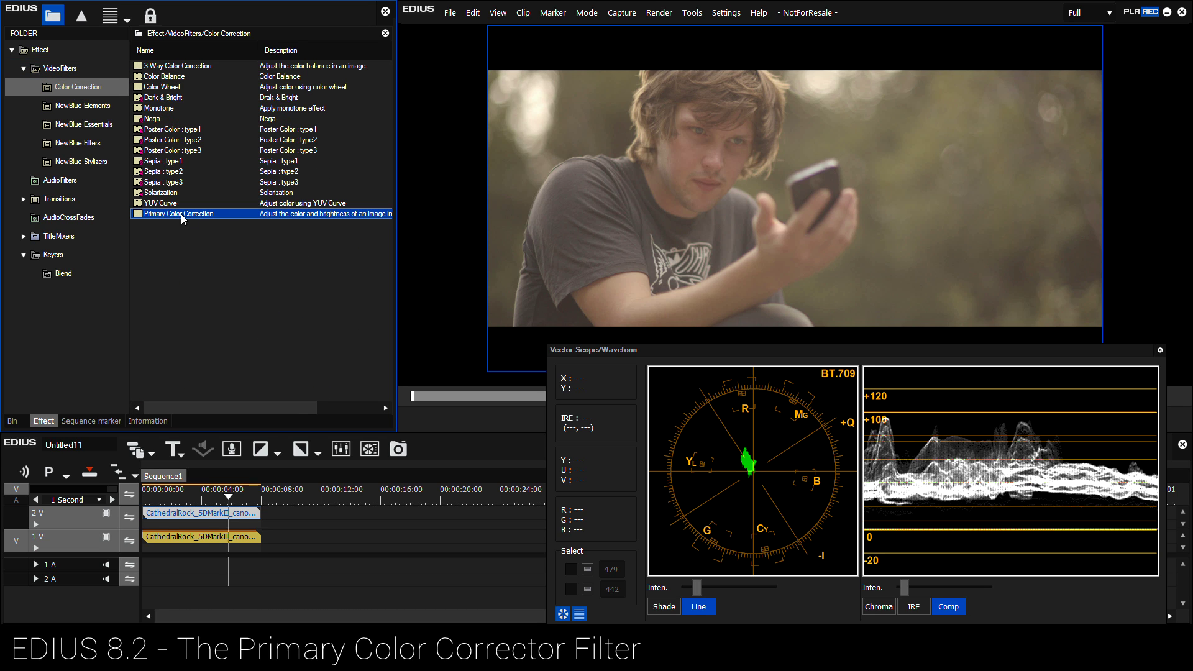
pyautogui.moveTo(396, 256); pyautogui.dragTo(529, 258)
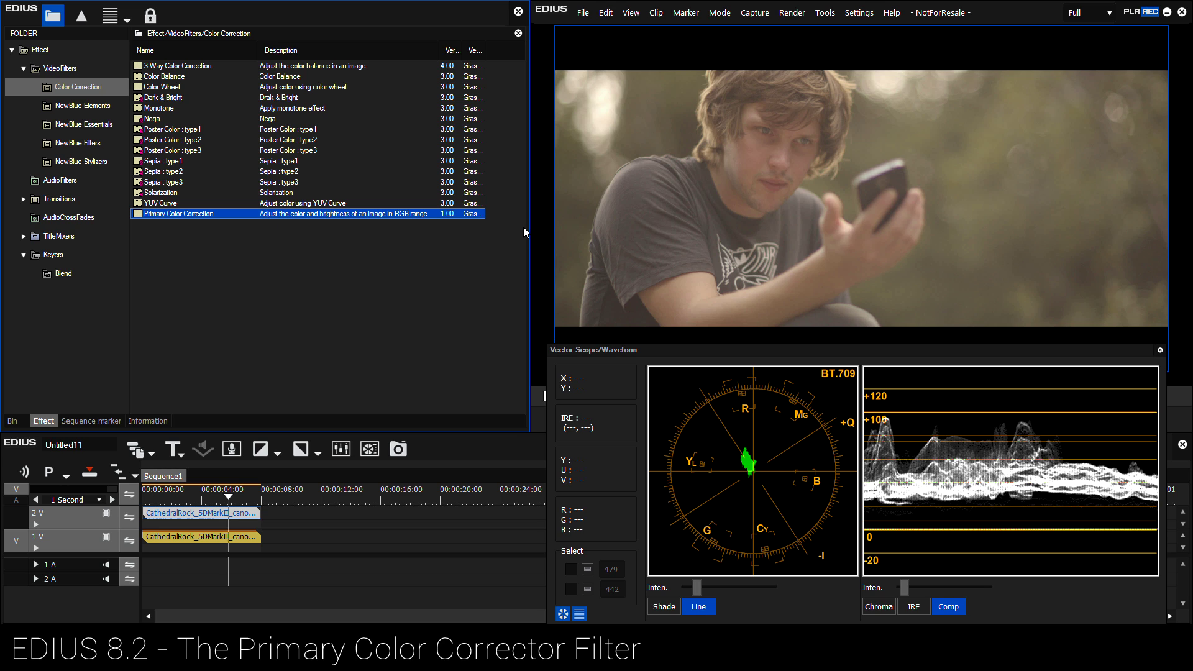
pyautogui.moveTo(528, 228); pyautogui.dragTo(362, 215)
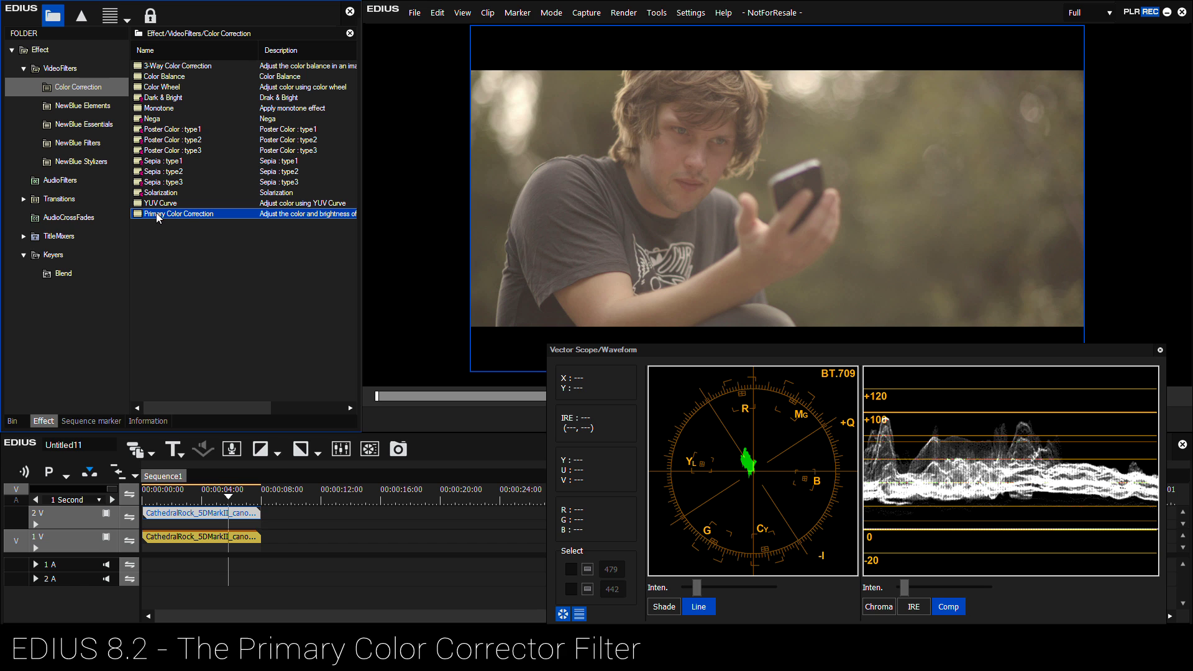
pyautogui.moveTo(154, 214); pyautogui.dragTo(205, 517)
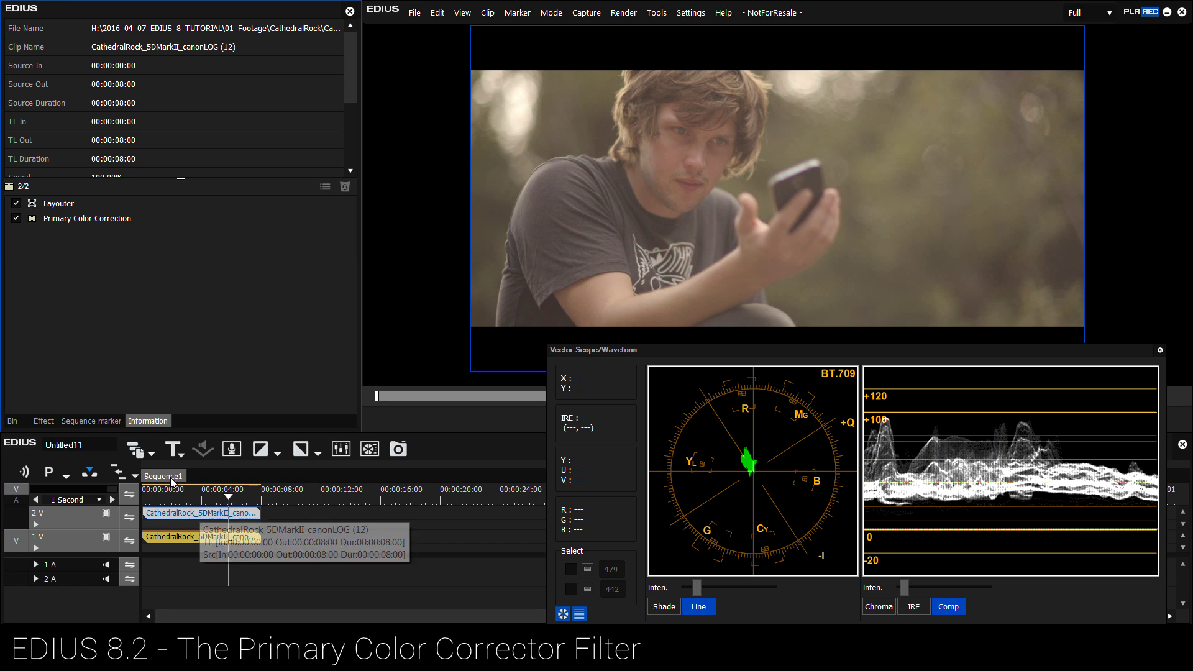
# Open the Primary Color Correction settings, try a strong color shift with the Lift wheel, and reset Lift.
pyautogui.click(71, 220)
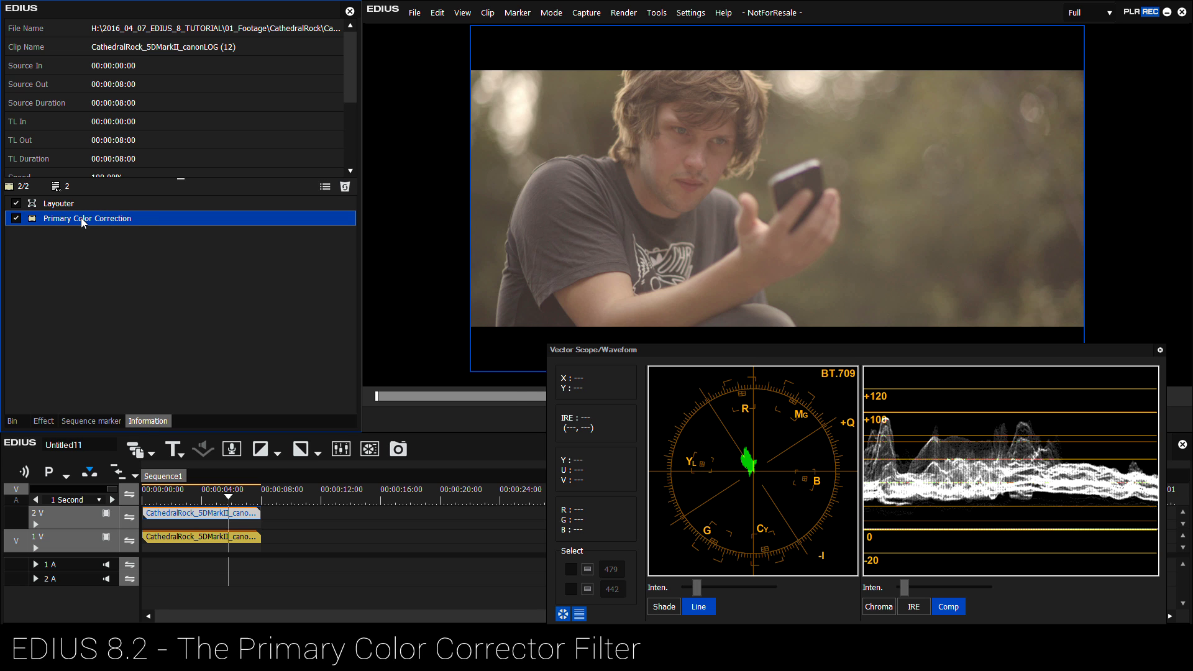
pyautogui.doubleClick(83, 220)
pyautogui.moveTo(312, 53); pyautogui.dragTo(317, 45)
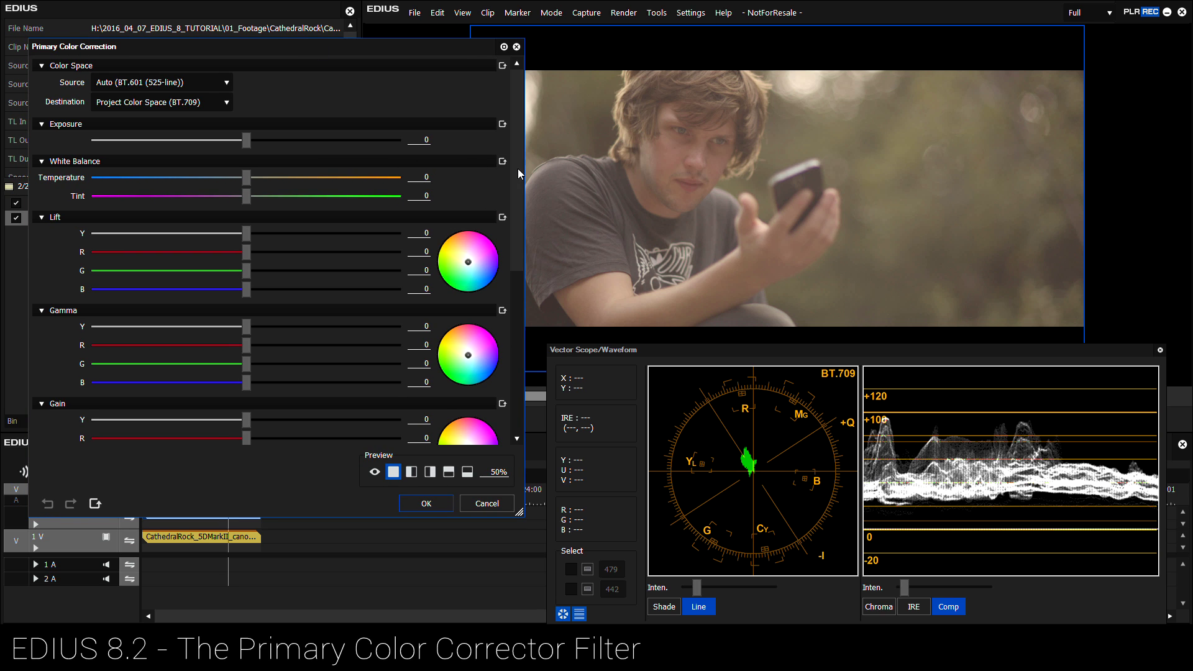
pyautogui.moveTo(517, 169); pyautogui.dragTo(523, 231)
pyautogui.moveTo(471, 150); pyautogui.dragTo(477, 133)
pyautogui.click(502, 101)
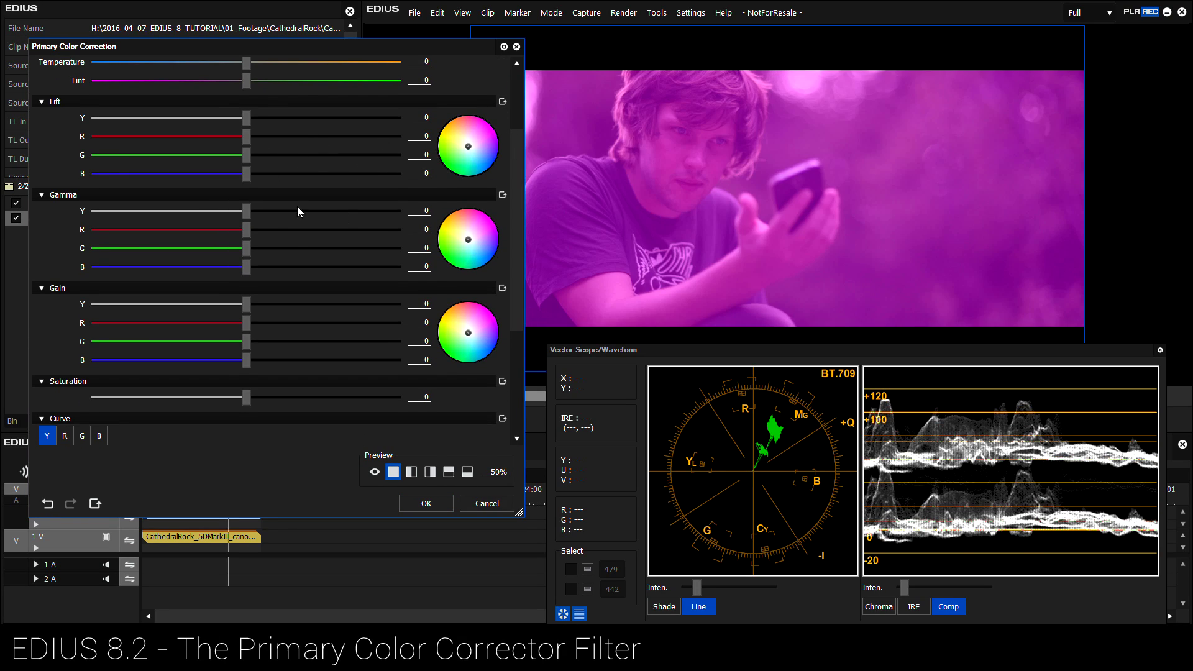
pyautogui.moveTo(516, 233); pyautogui.dragTo(515, 159)
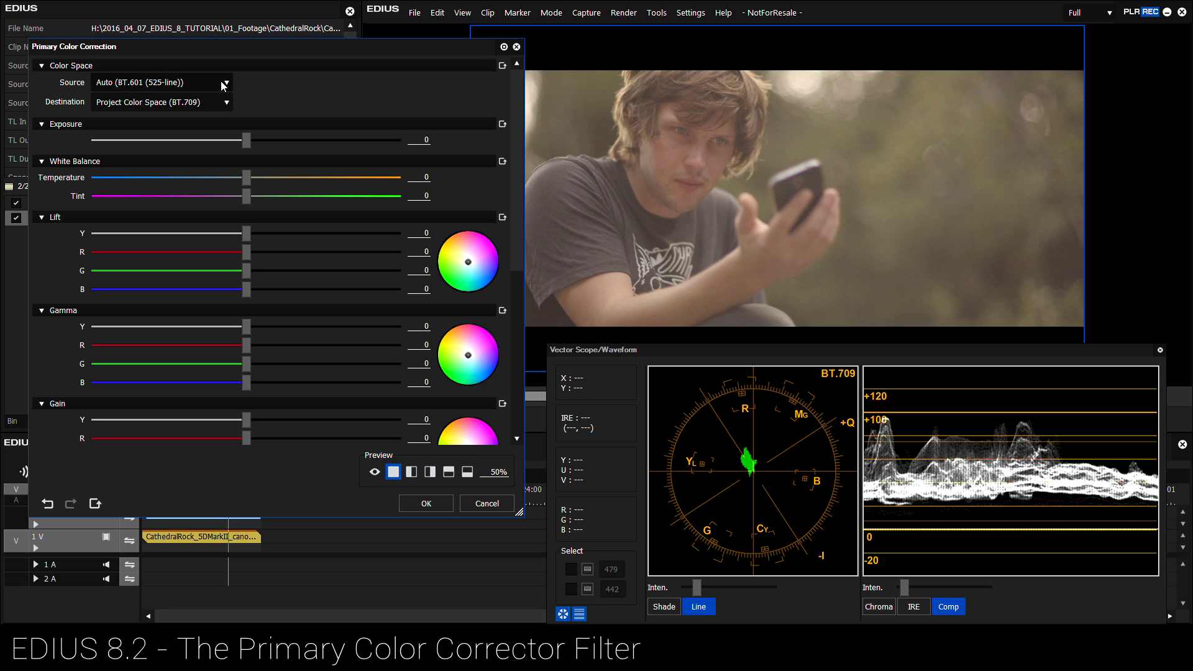
# Try a slightly raised Exposure in Primary Color Correction and return it to 0.
pyautogui.moveTo(200, 147); pyautogui.dragTo(259, 146)
pyautogui.click(423, 144)
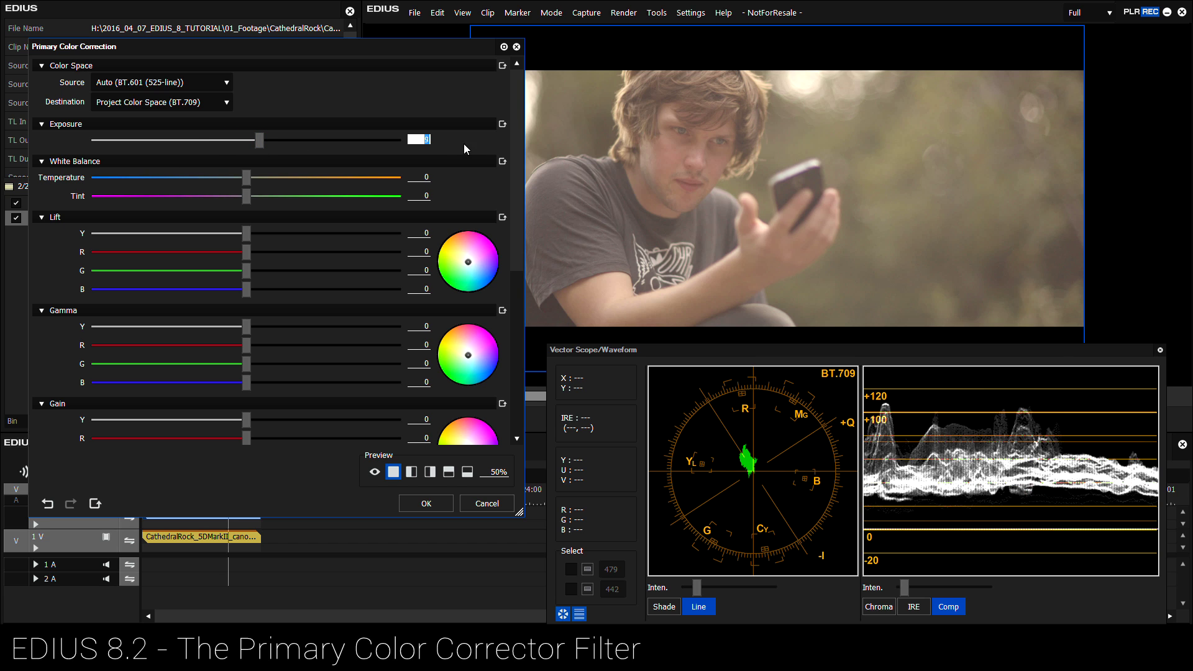
pyautogui.write('0')
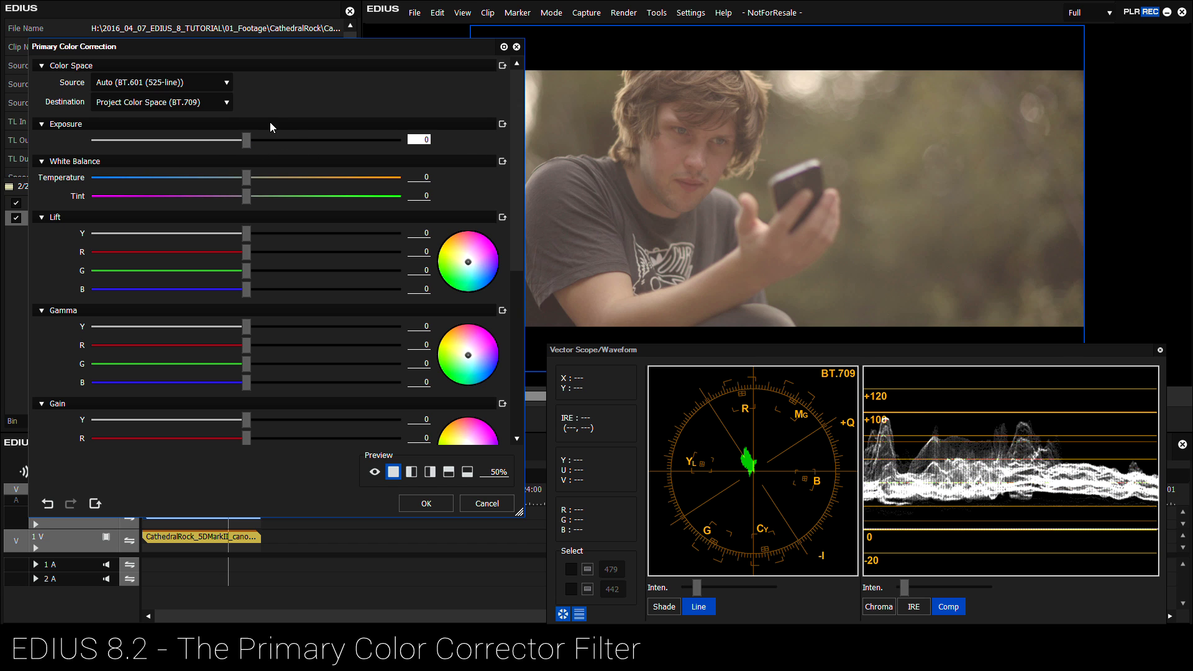
# Try White Balance Temperature 18 and Tint -4 with Exposure -1, and reset both the Exposure and White Balance sections.
pyautogui.moveTo(316, 49); pyautogui.dragTo(303, 54)
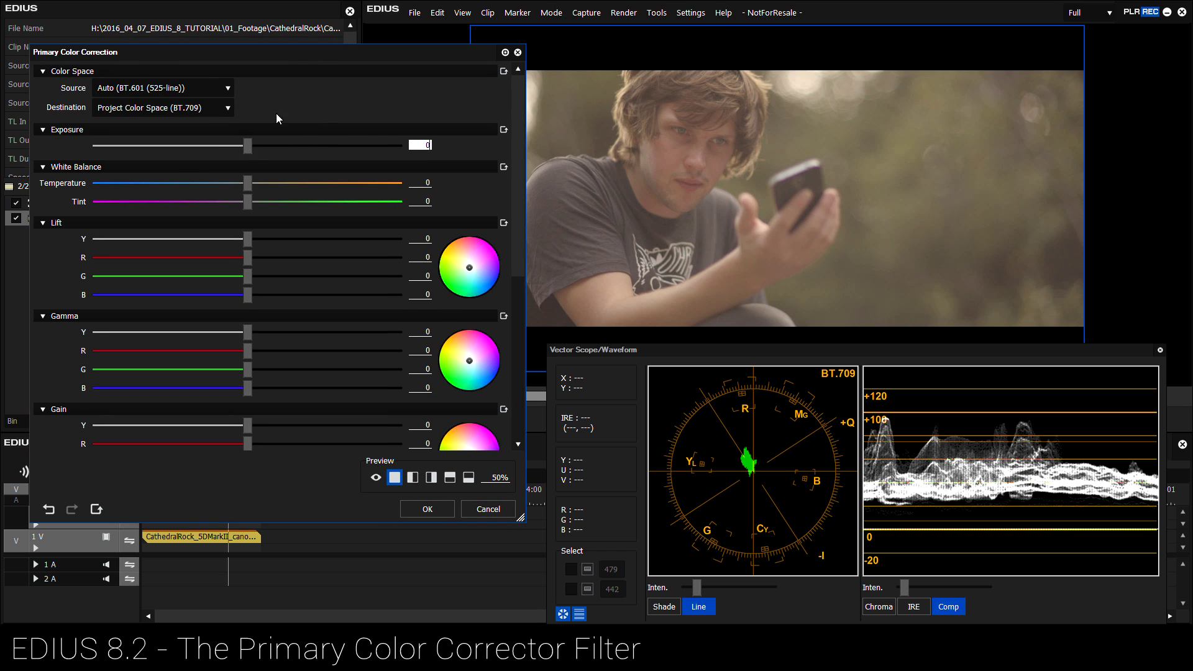
pyautogui.moveTo(299, 57); pyautogui.dragTo(271, 57)
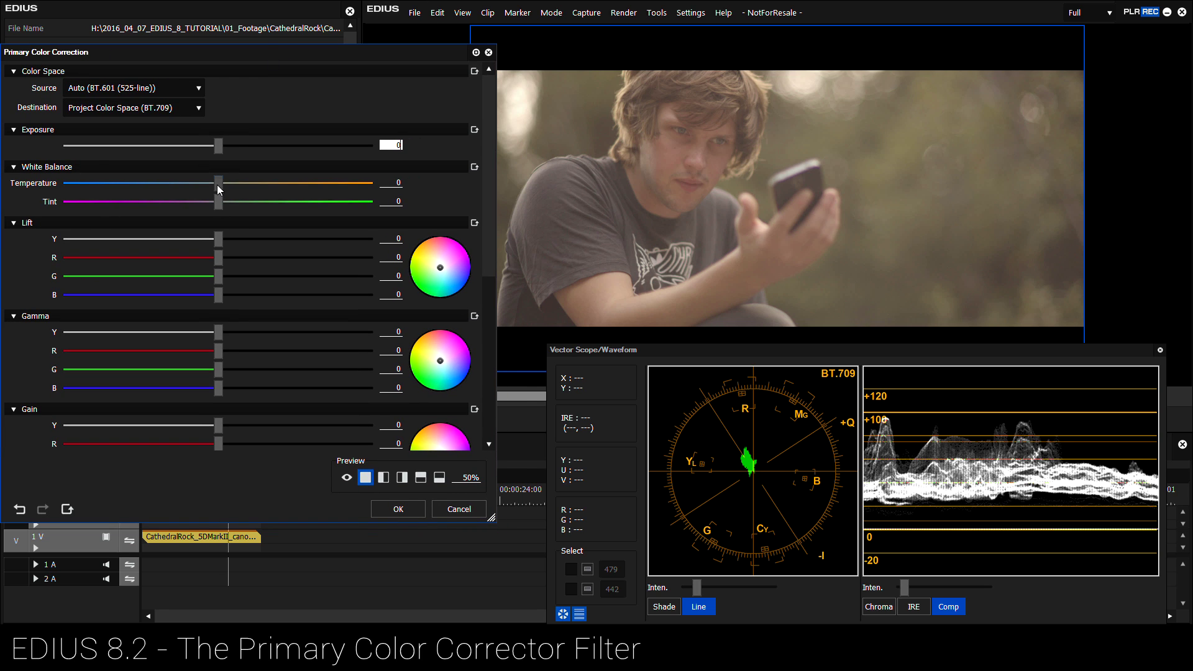
pyautogui.moveTo(217, 184)
pyautogui.mouseDown()
pyautogui.moveTo(188, 187)
pyautogui.moveTo(247, 186)
pyautogui.moveTo(233, 205)
pyautogui.moveTo(213, 205)
pyautogui.mouseUp()
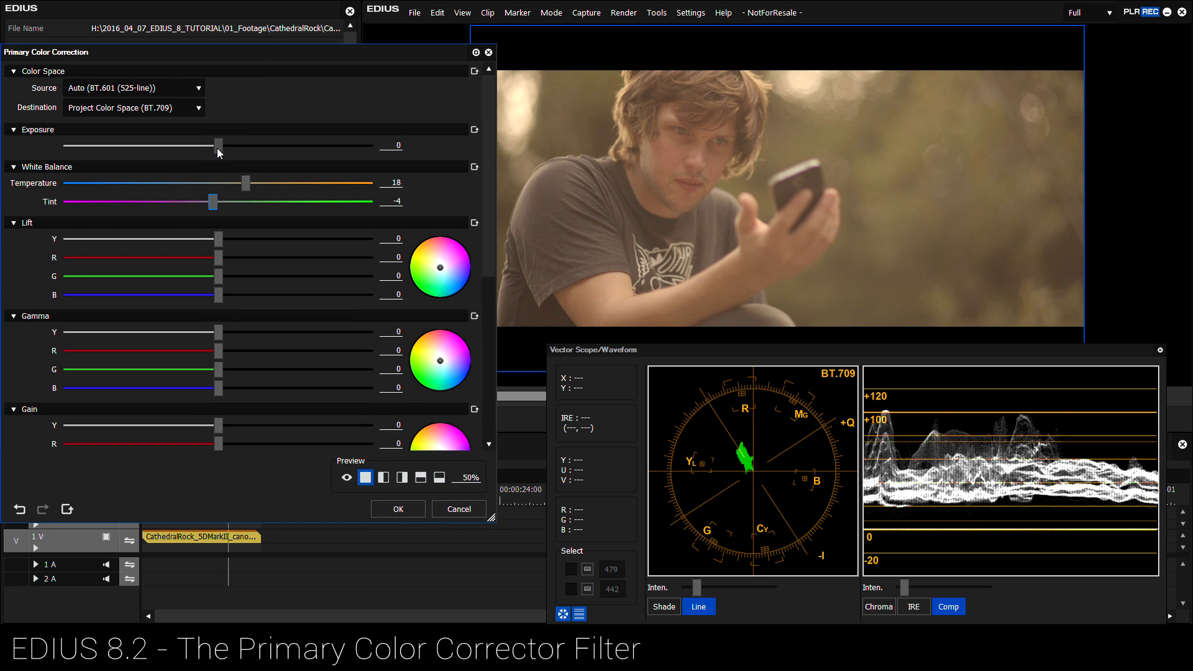
pyautogui.click(474, 130)
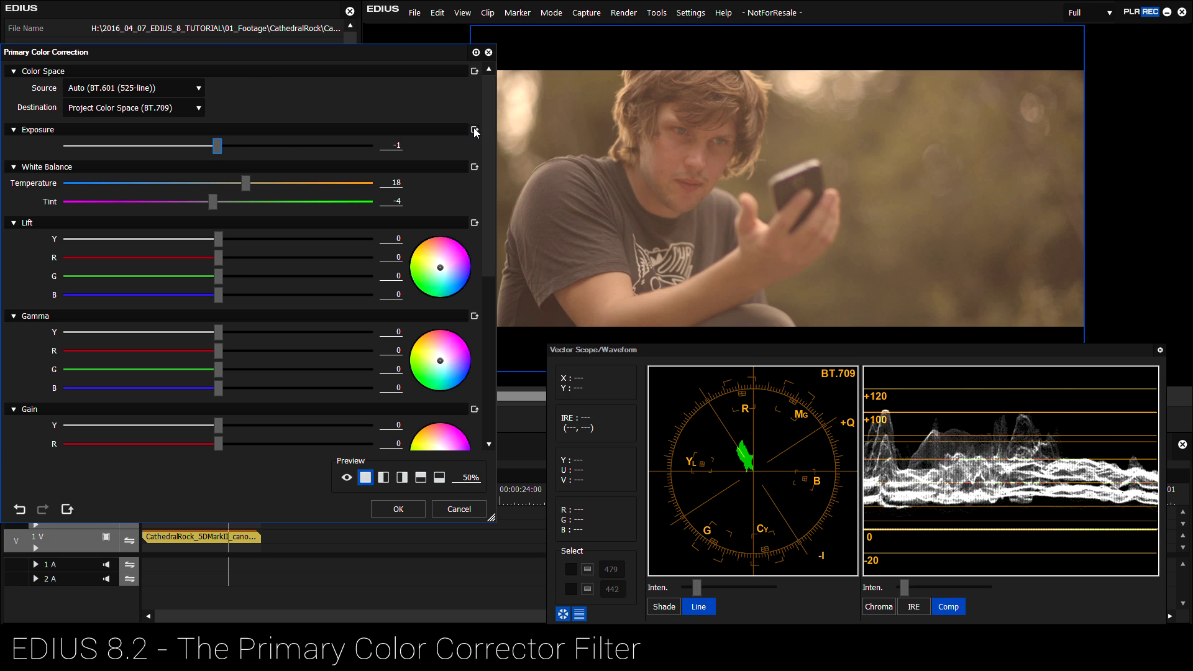
pyautogui.click(475, 166)
# Try reshaping the Primary Color Correction Y curve by moving its shadow and highlight points, and discard the changes.
pyautogui.moveTo(487, 150); pyautogui.dragTo(493, 311)
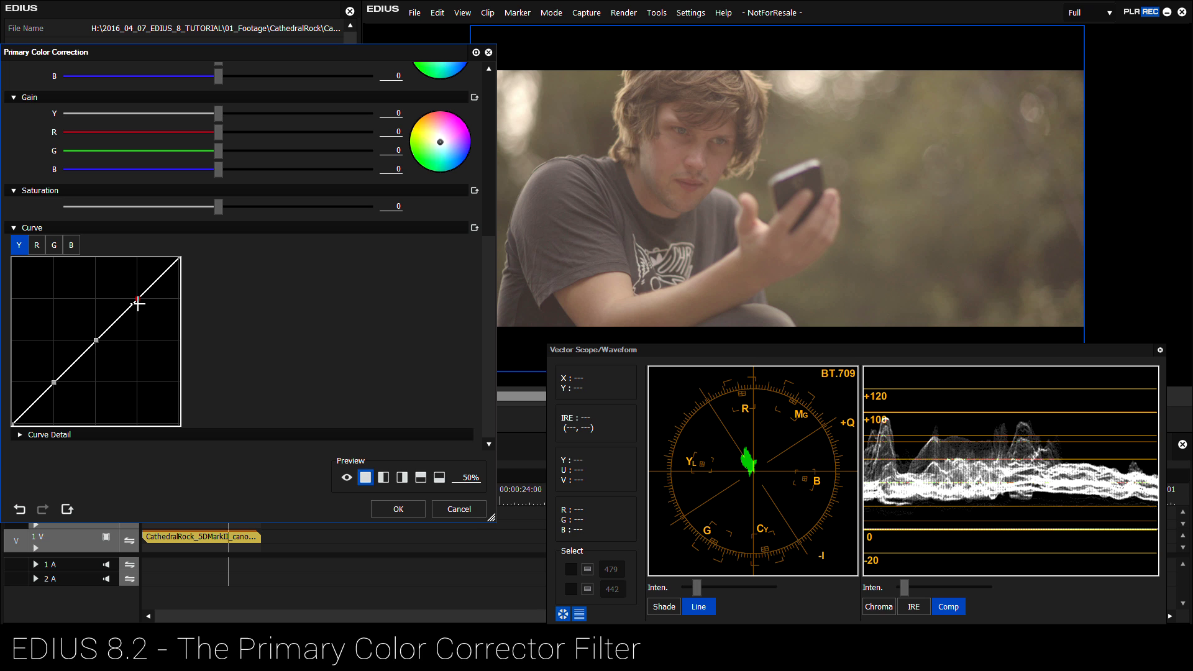
pyautogui.moveTo(138, 302)
pyautogui.mouseDown()
pyautogui.moveTo(151, 315)
pyautogui.moveTo(135, 285)
pyautogui.moveTo(152, 278)
pyautogui.moveTo(139, 297)
pyautogui.mouseUp()
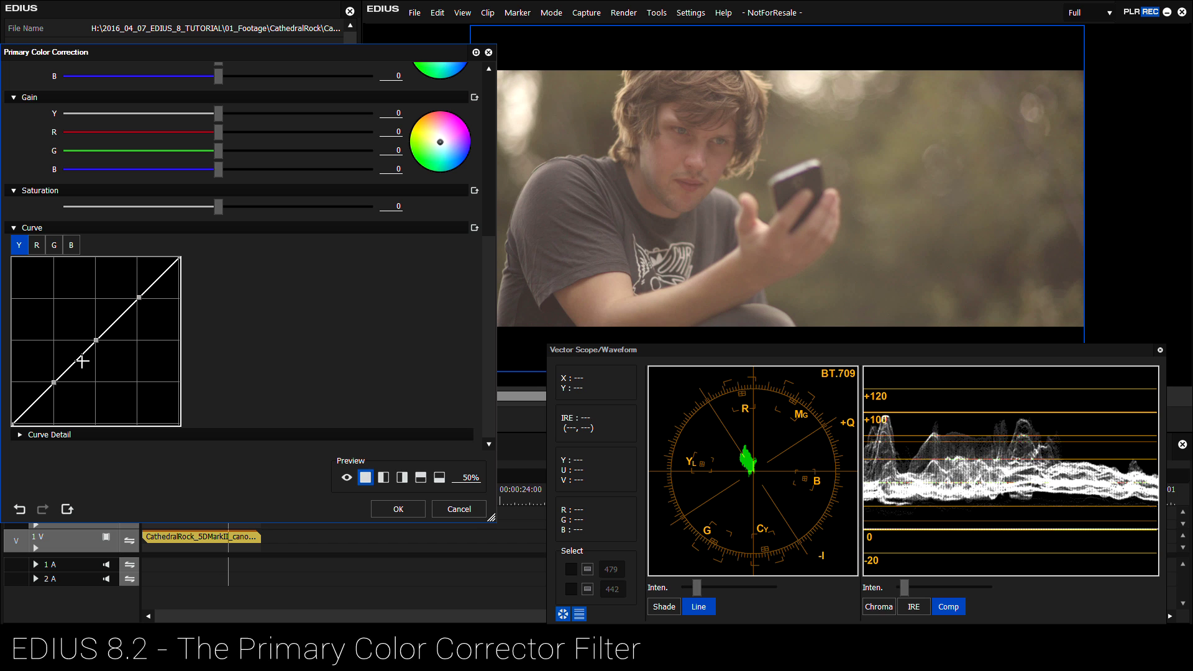
pyautogui.moveTo(54, 383); pyautogui.dragTo(54, 379)
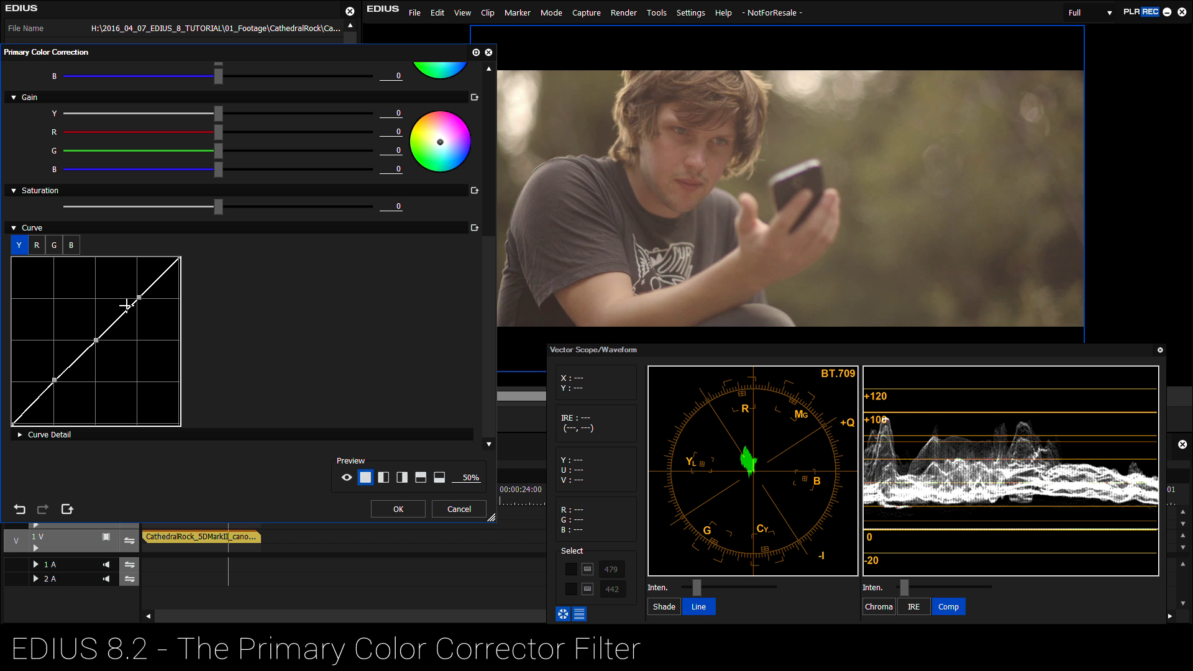
pyautogui.moveTo(138, 298); pyautogui.dragTo(122, 271)
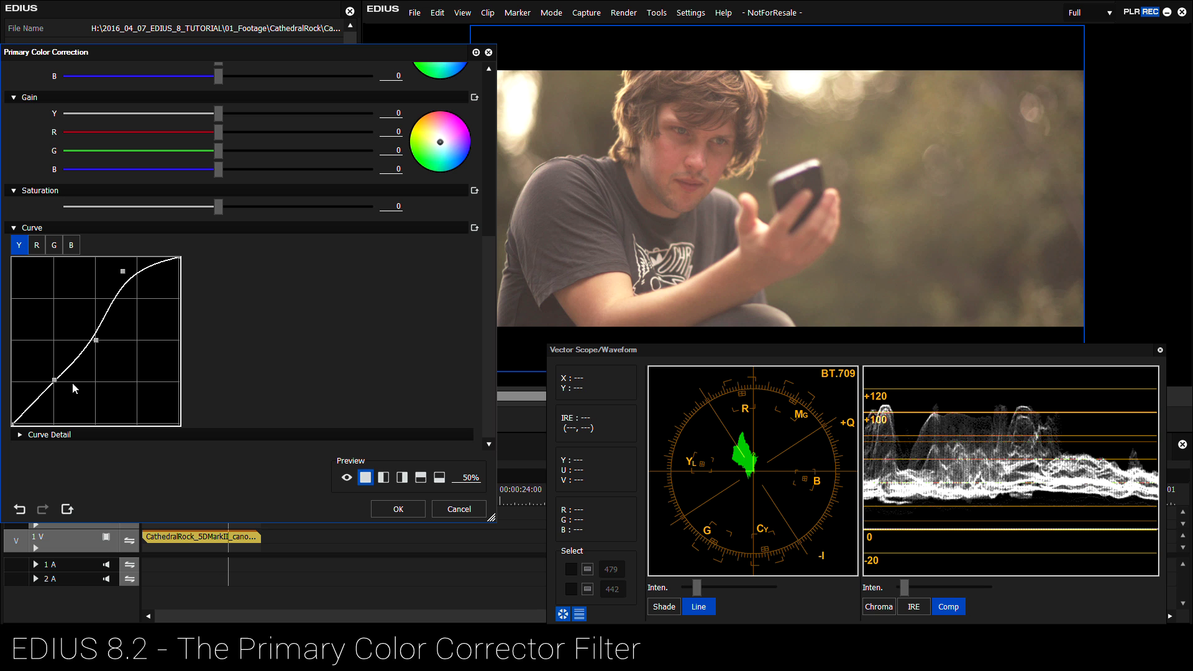
pyautogui.click(128, 267)
pyautogui.moveTo(125, 271); pyautogui.dragTo(151, 312)
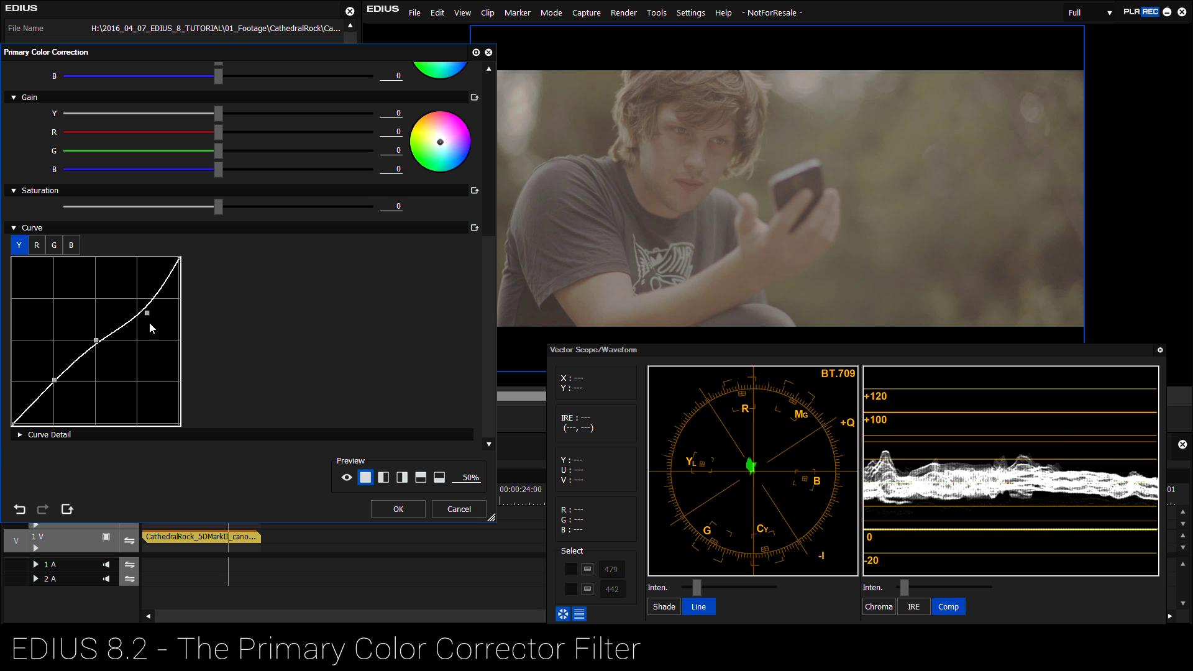
pyautogui.moveTo(147, 313); pyautogui.dragTo(110, 278)
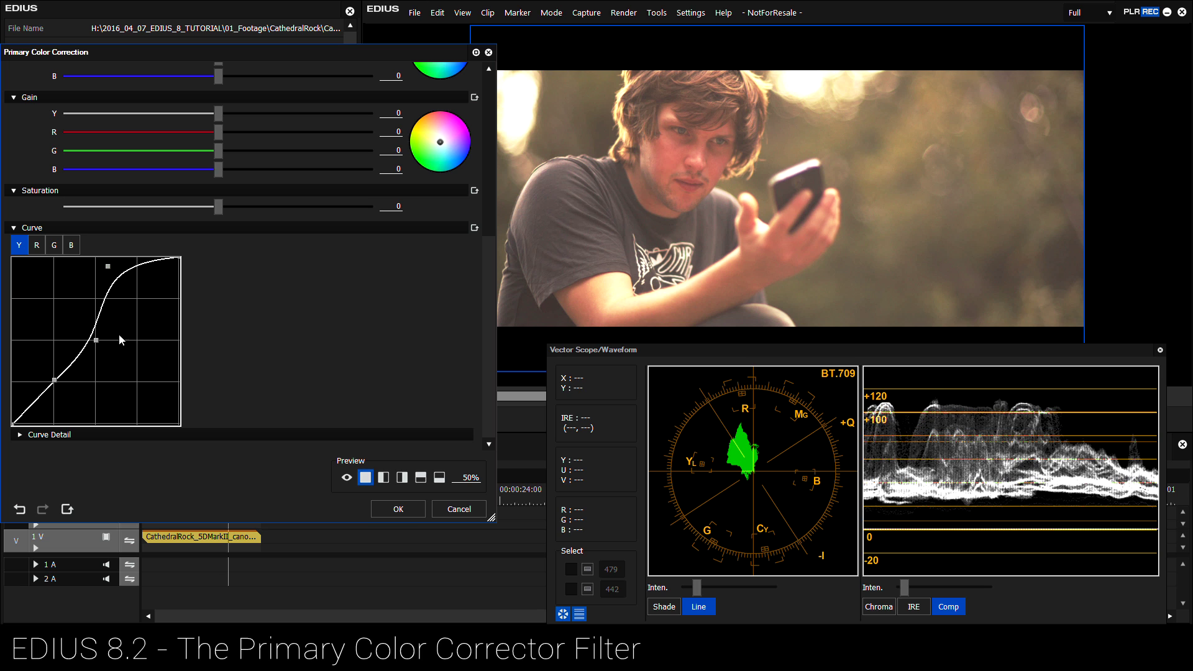
pyautogui.moveTo(106, 274); pyautogui.dragTo(172, 338)
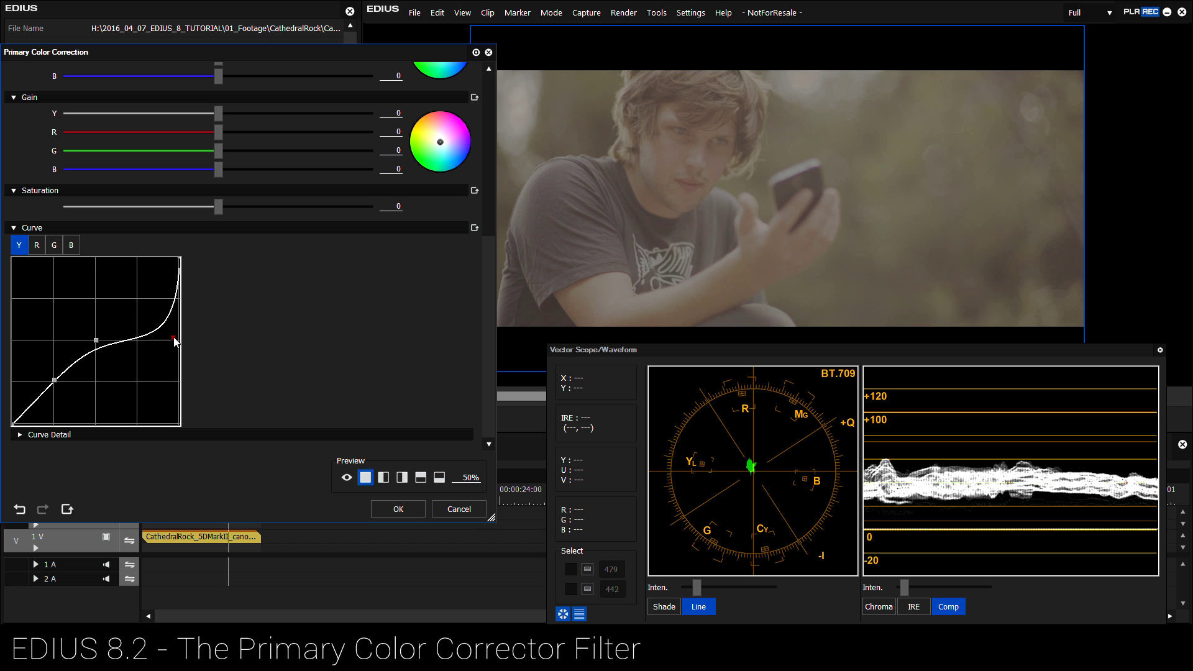
pyautogui.moveTo(174, 341); pyautogui.dragTo(150, 318)
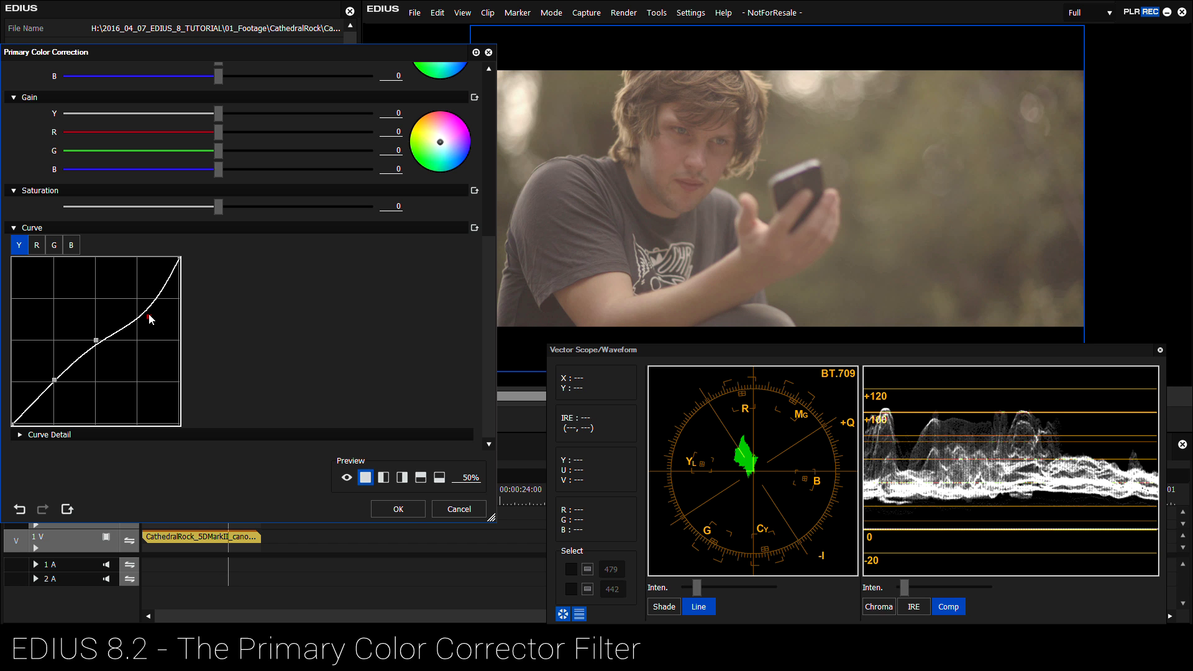
pyautogui.click(451, 511)
pyautogui.click(230, 311)
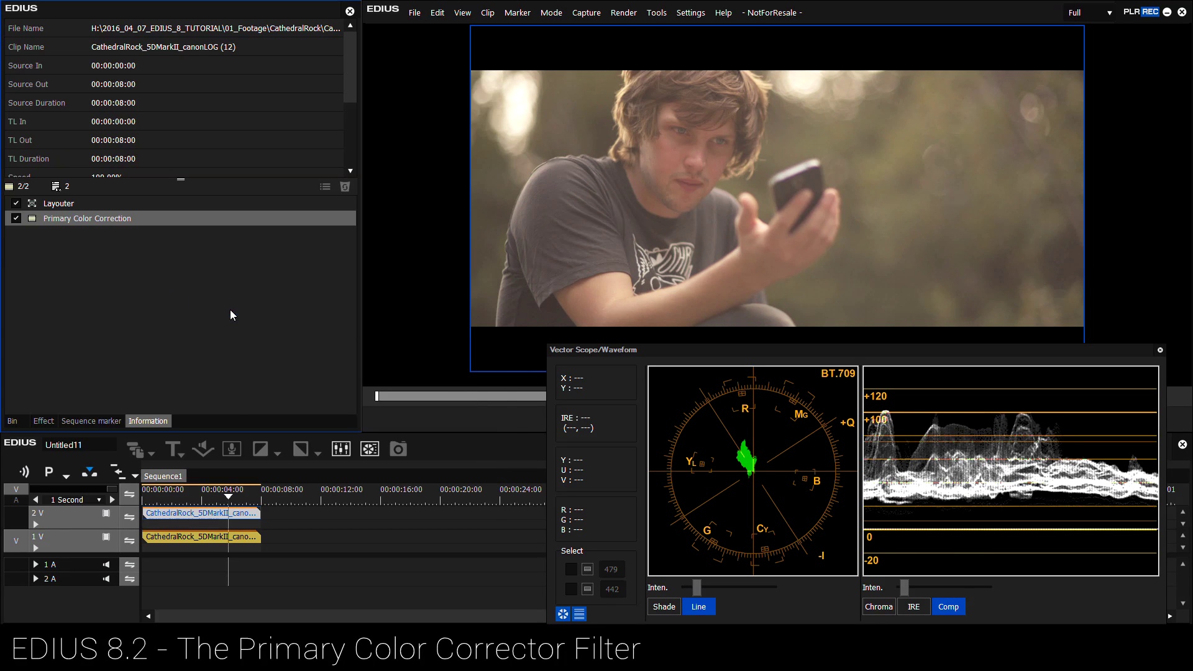
# Disable the copy on track 2V and select the graded clip on track 1V.
pyautogui.click(213, 512)
pyautogui.press('0')
pyautogui.click(217, 537)
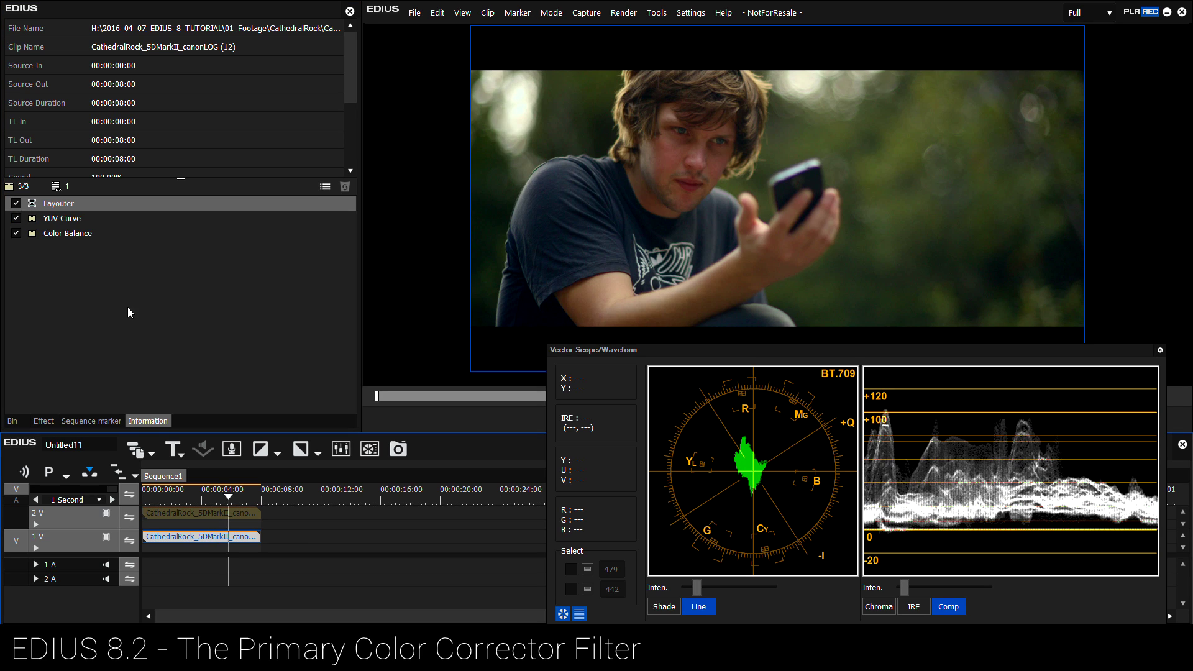
# Try moving the shadow and highlight points of the Y curve in the graded clip's YUV Curve filter, and abort the changes.
pyautogui.doubleClick(62, 218)
pyautogui.click(103, 198)
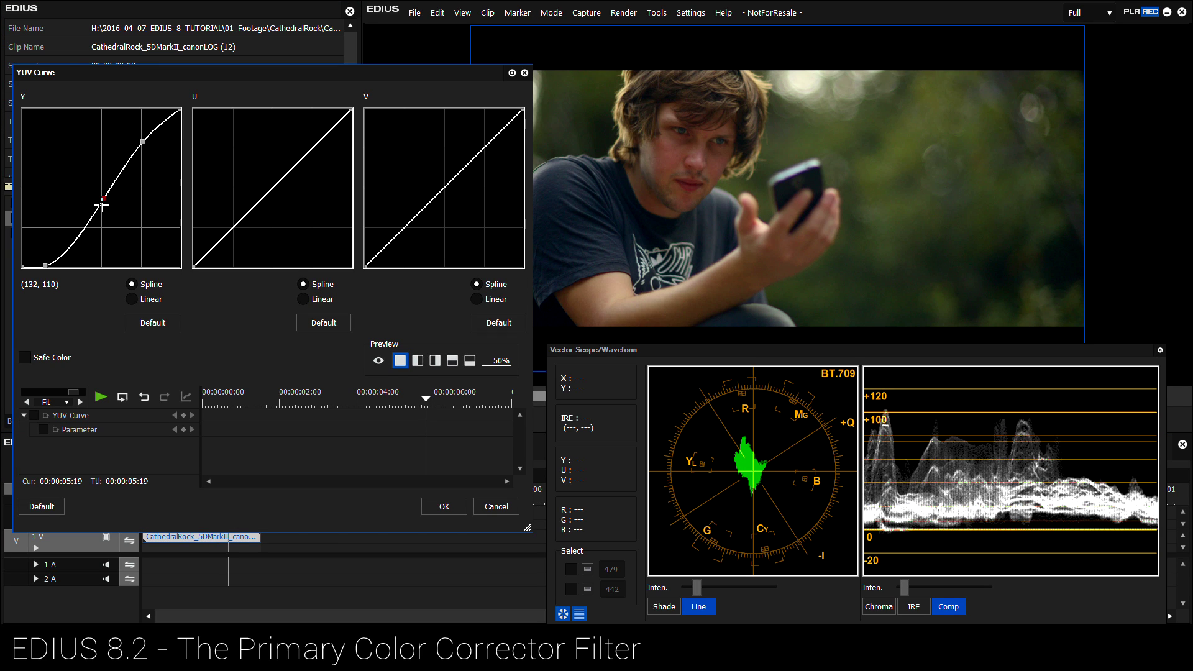
pyautogui.moveTo(45, 265); pyautogui.dragTo(75, 227)
pyautogui.click(143, 143)
pyautogui.moveTo(144, 147)
pyautogui.mouseDown()
pyautogui.moveTo(162, 165)
pyautogui.moveTo(122, 124)
pyautogui.moveTo(170, 185)
pyautogui.moveTo(126, 162)
pyautogui.moveTo(129, 147)
pyautogui.mouseUp()
pyautogui.click(486, 510)
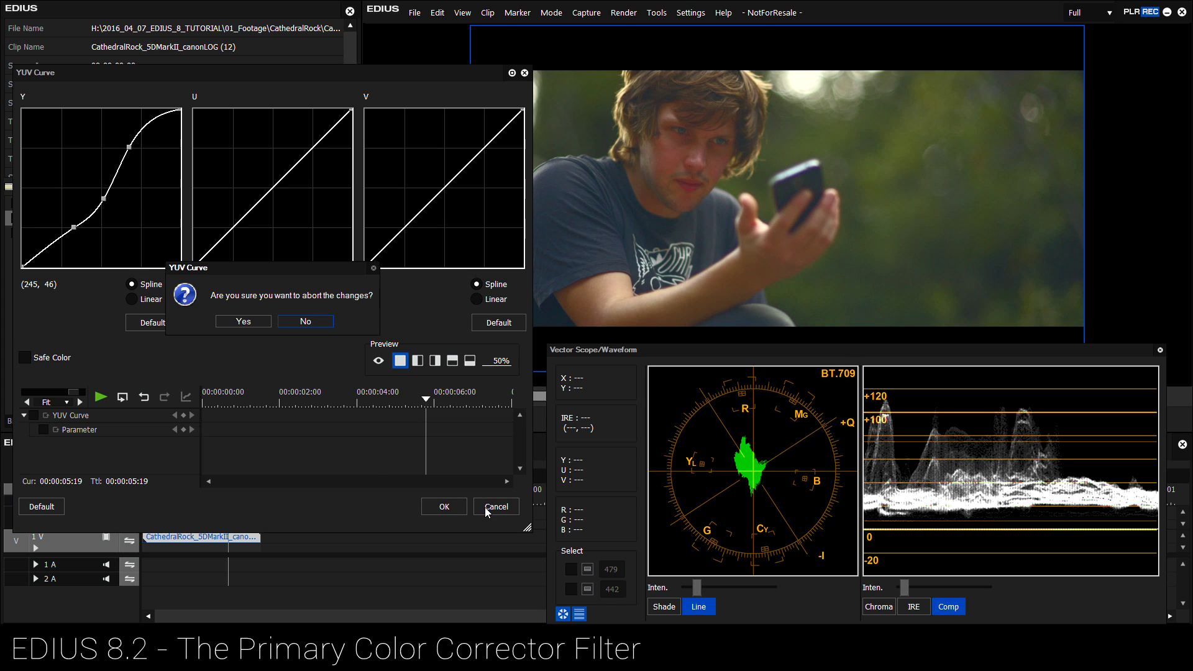
pyautogui.click(243, 321)
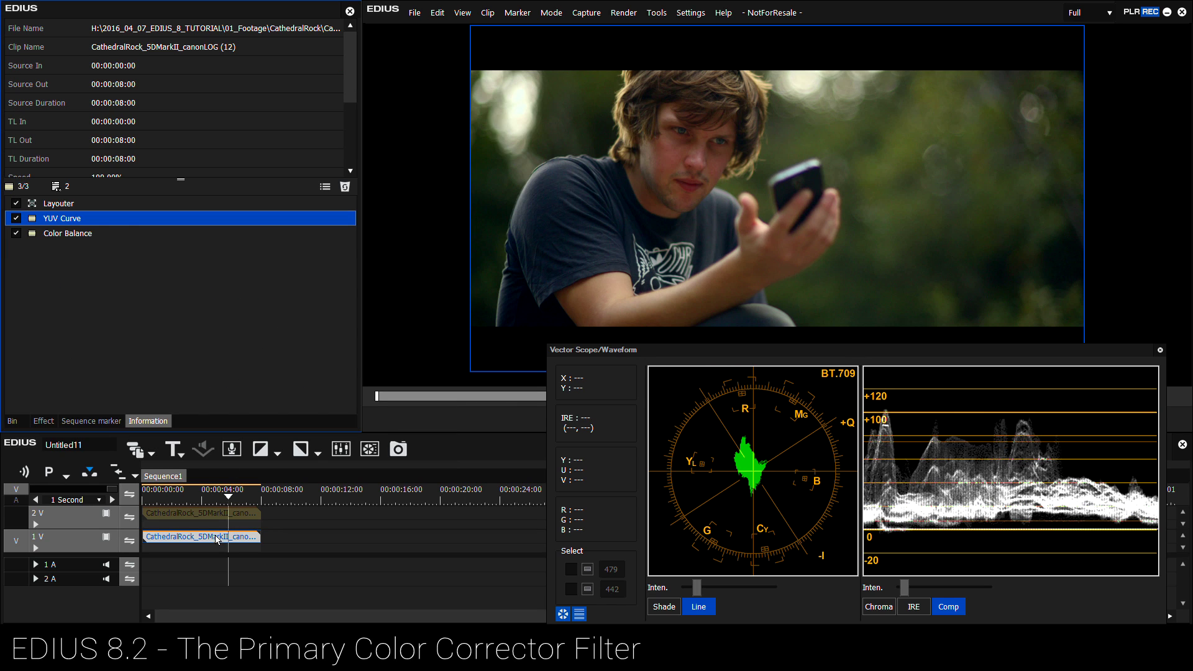
# Re-enable the copy on track 2V and shape its Primary Color Correction Y curve with lowered shadows, raised highlights and a slightly shifted midpoint.
pyautogui.click(218, 516)
pyautogui.doubleClick(87, 218)
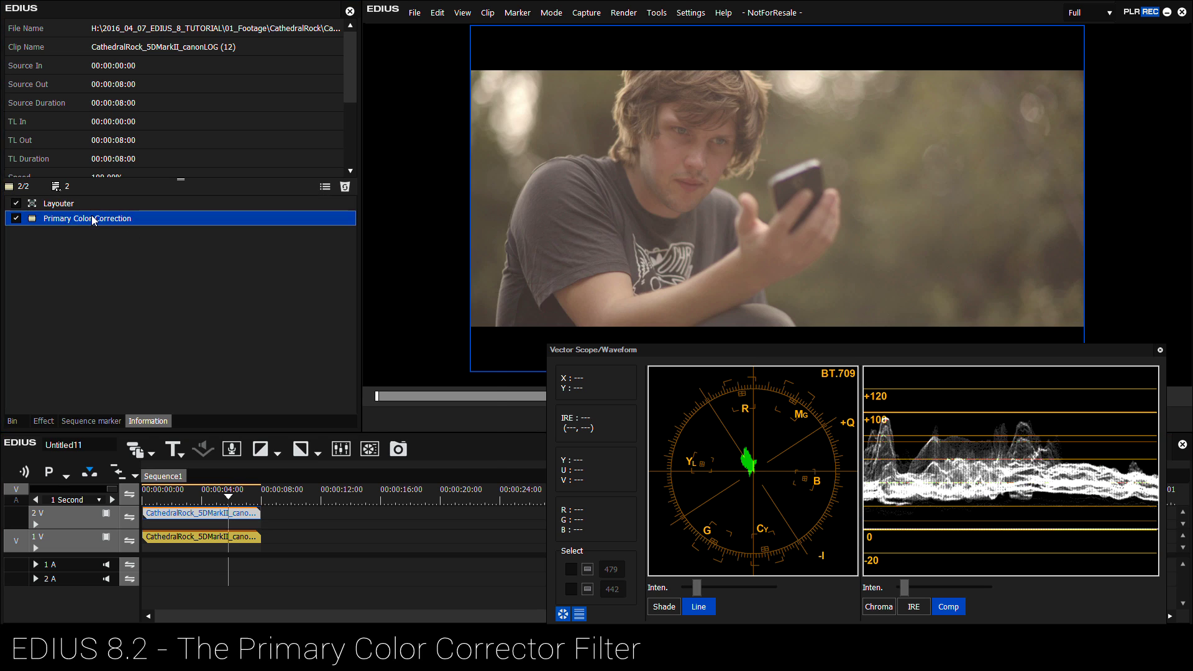
pyautogui.scroll(-2, 490, 151)
pyautogui.moveTo(491, 150); pyautogui.dragTo(487, 352)
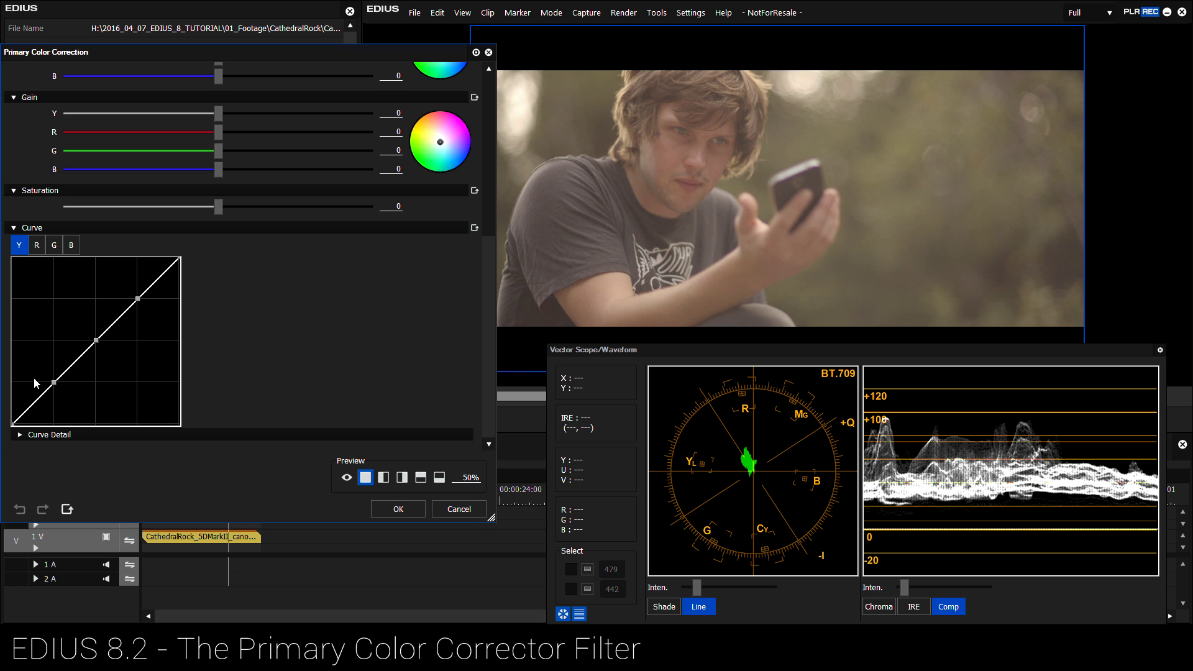
pyautogui.moveTo(54, 385); pyautogui.dragTo(53, 423)
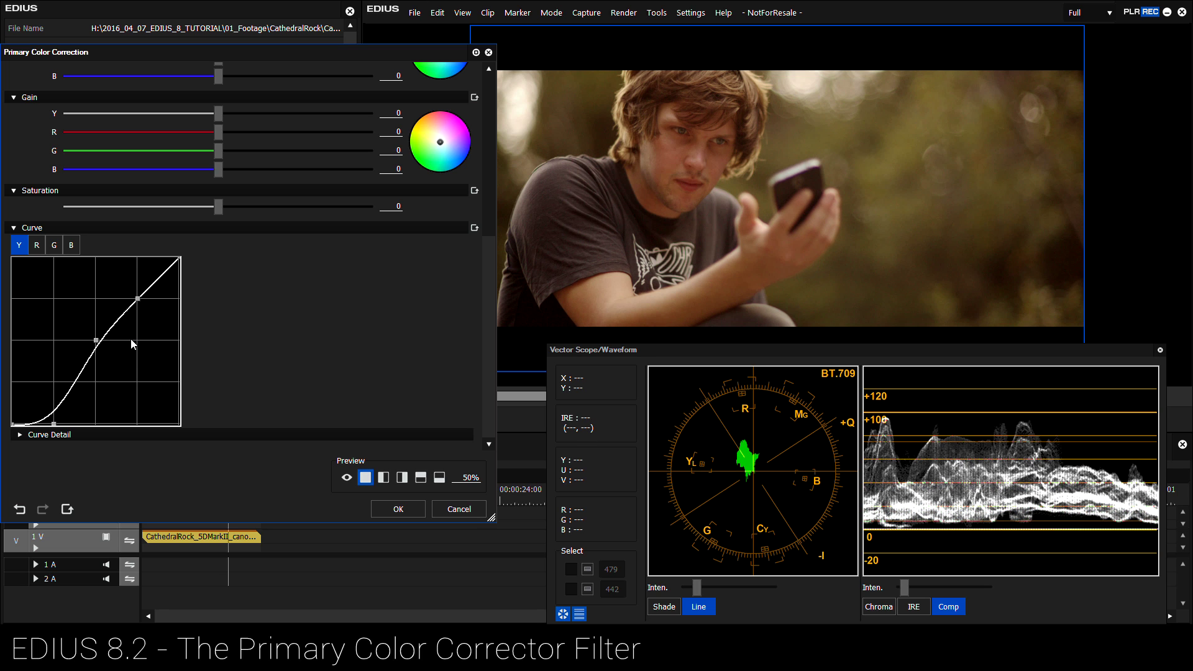
pyautogui.moveTo(127, 303); pyautogui.dragTo(134, 289)
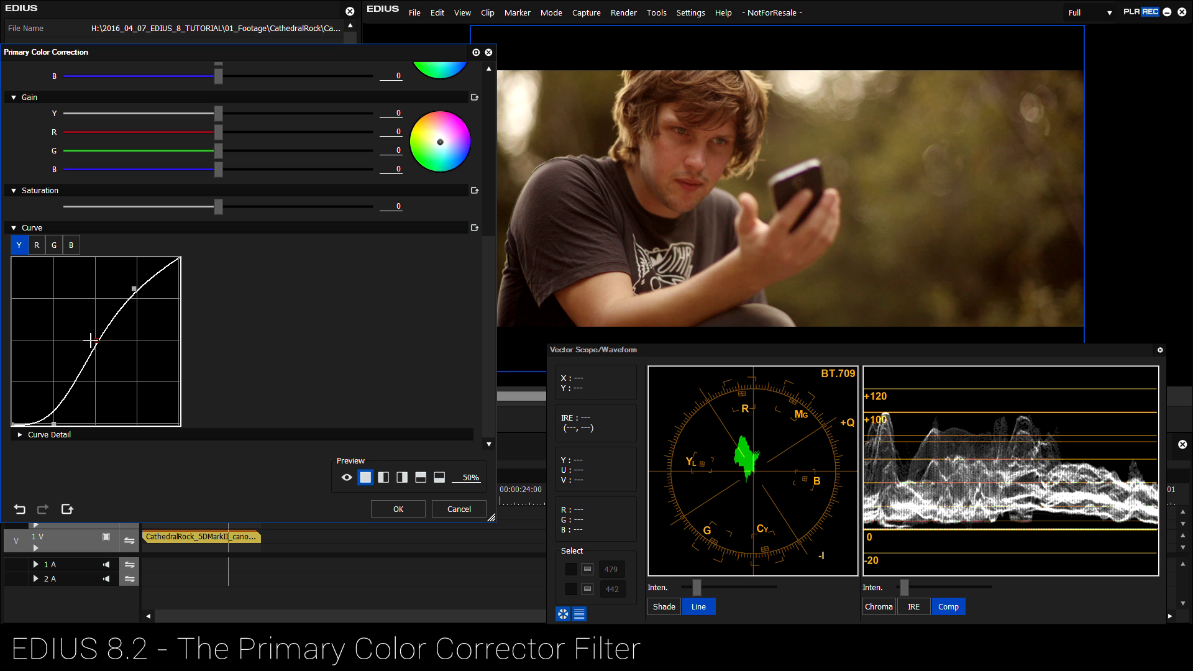
pyautogui.moveTo(91, 340); pyautogui.dragTo(91, 343)
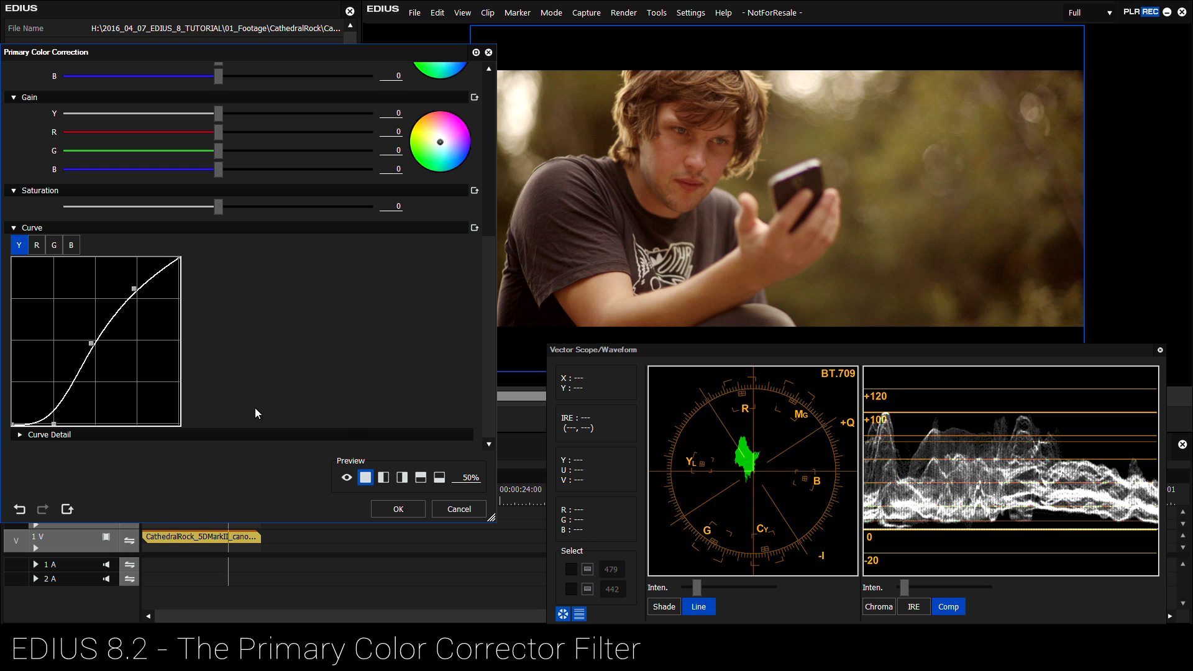
# Fine-tune the Y curve's shadow point, try moving its white and black end points, and apply the Primary Color Correction.
pyautogui.moveTo(54, 424); pyautogui.dragTo(53, 422)
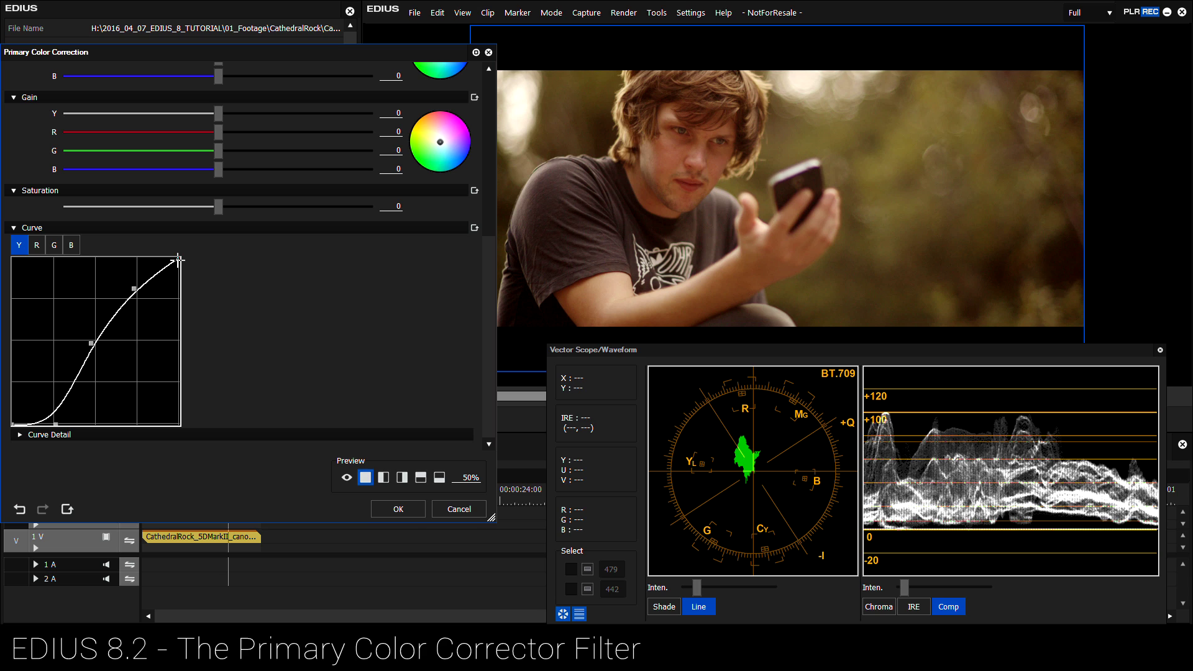
pyautogui.moveTo(179, 259)
pyautogui.mouseDown()
pyautogui.moveTo(180, 295)
pyautogui.moveTo(180, 259)
pyautogui.mouseUp()
pyautogui.moveTo(13, 424); pyautogui.dragTo(6, 406)
pyautogui.moveTo(7, 431)
pyautogui.mouseDown()
pyautogui.moveTo(49, 437)
pyautogui.moveTo(11, 435)
pyautogui.mouseUp()
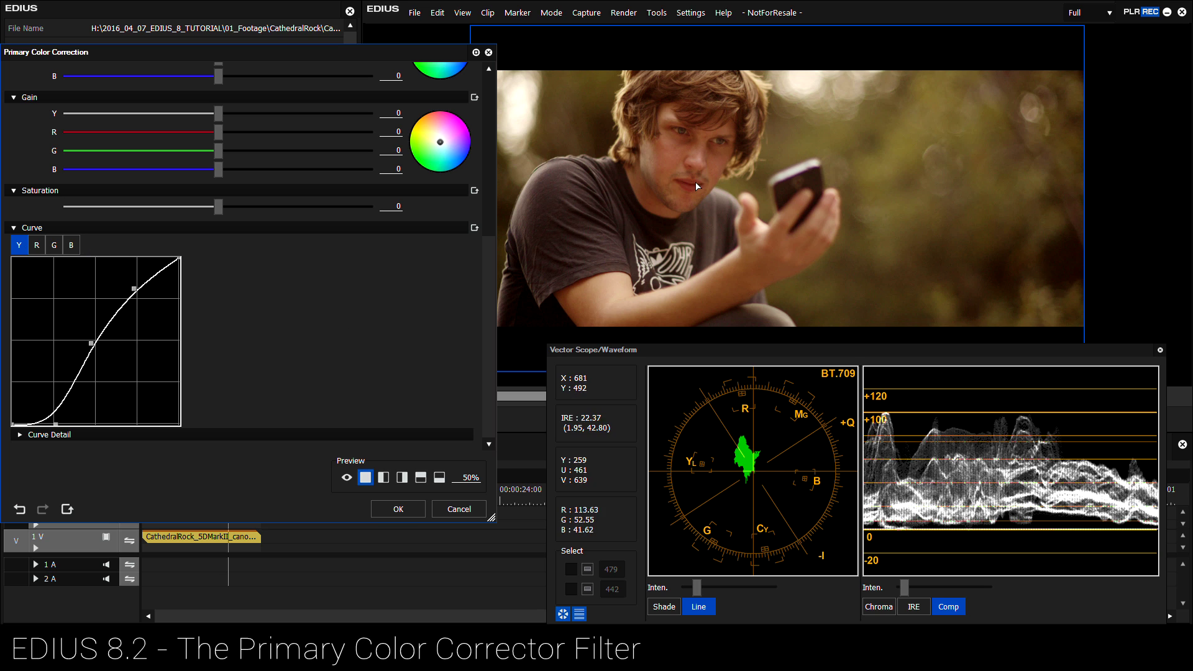
pyautogui.click(400, 512)
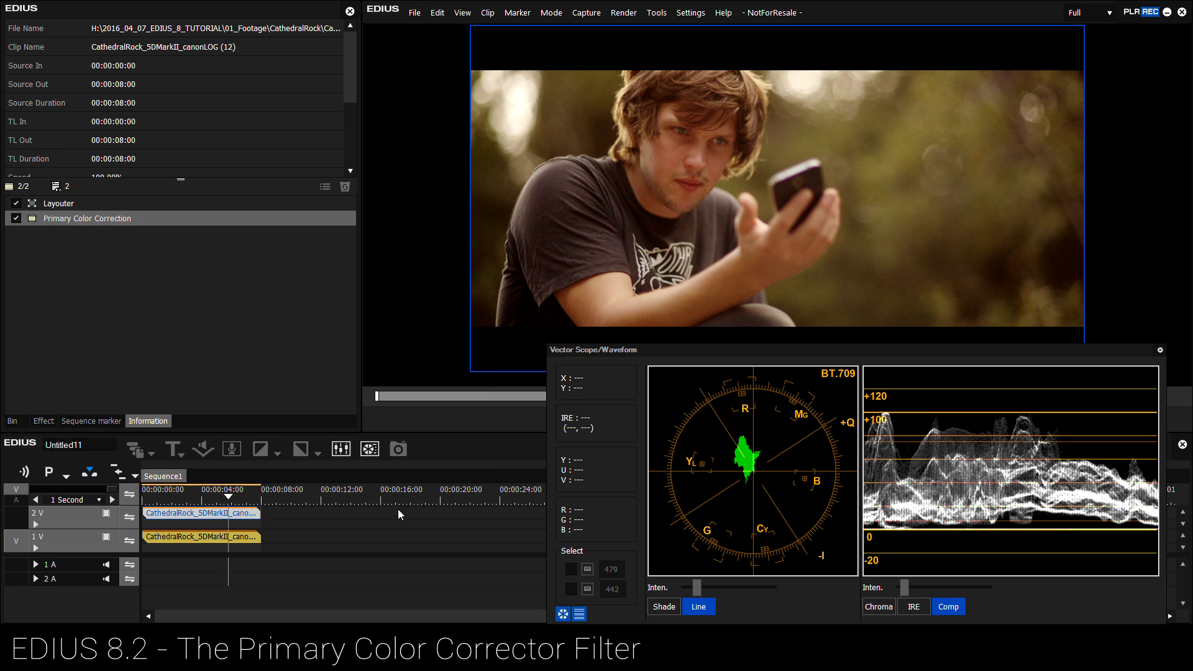
# Disable the copy on track 2V and turn off the Color Balance filter on the track 1V clip.
pyautogui.click(210, 513)
pyautogui.press('0')
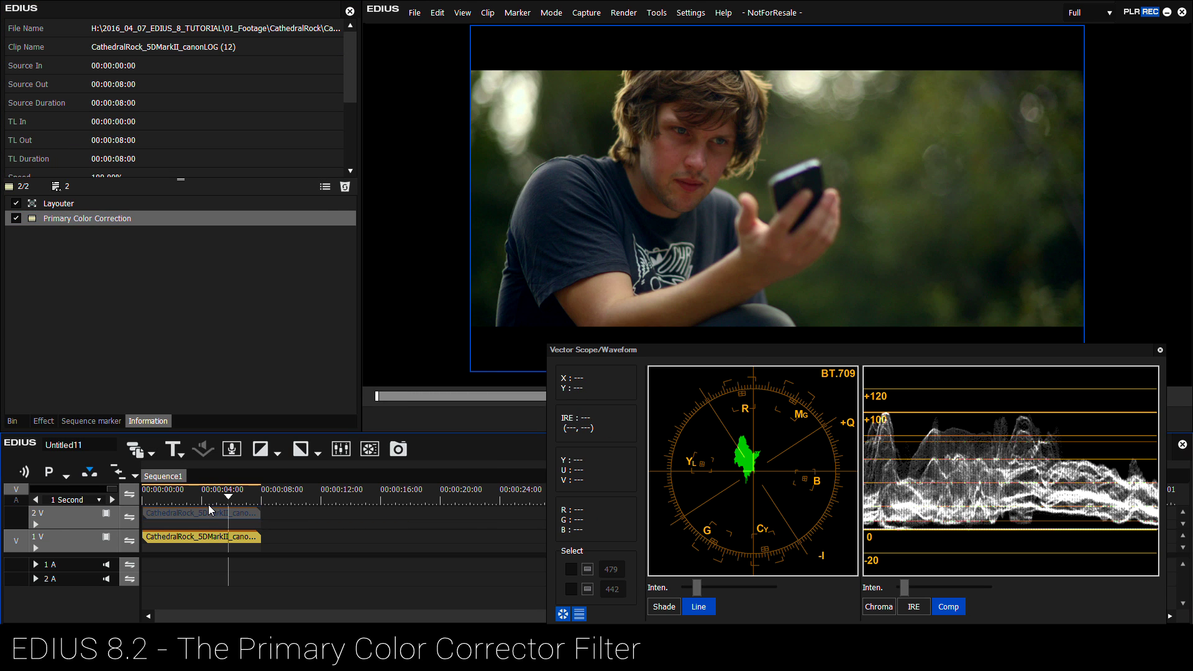
pyautogui.click(217, 538)
pyautogui.click(56, 233)
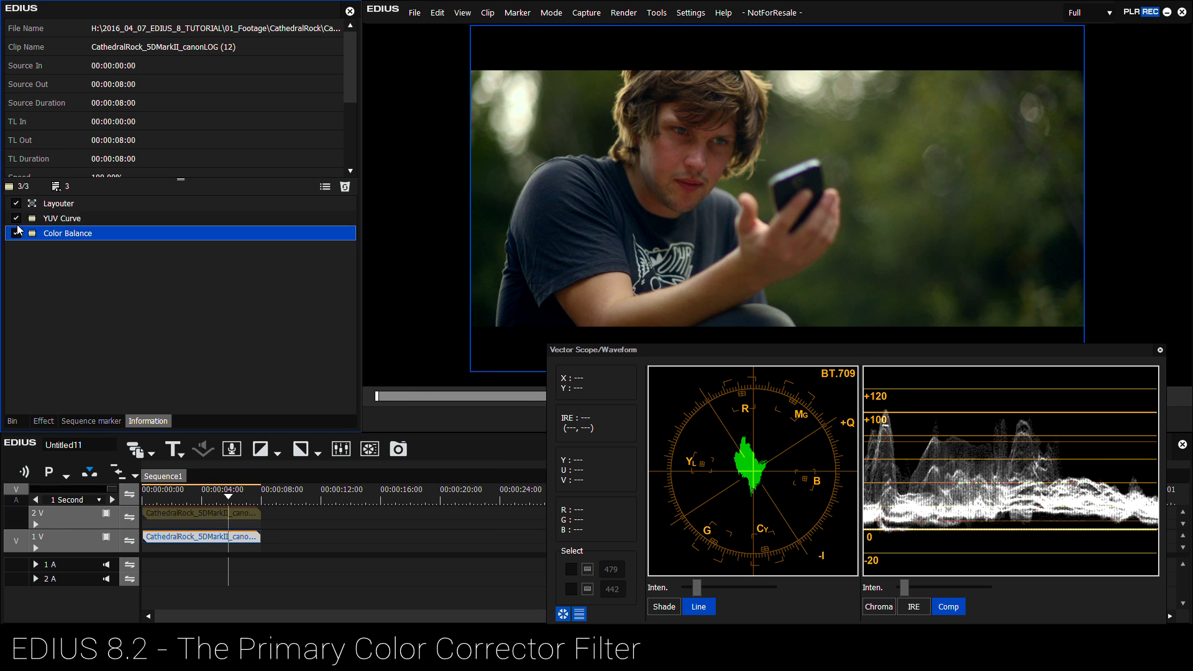
pyautogui.click(16, 233)
# Reshape the Y curve in the track 1V clip's YUV Curve filter by adjusting its highlight and shadow points.
pyautogui.click(52, 222)
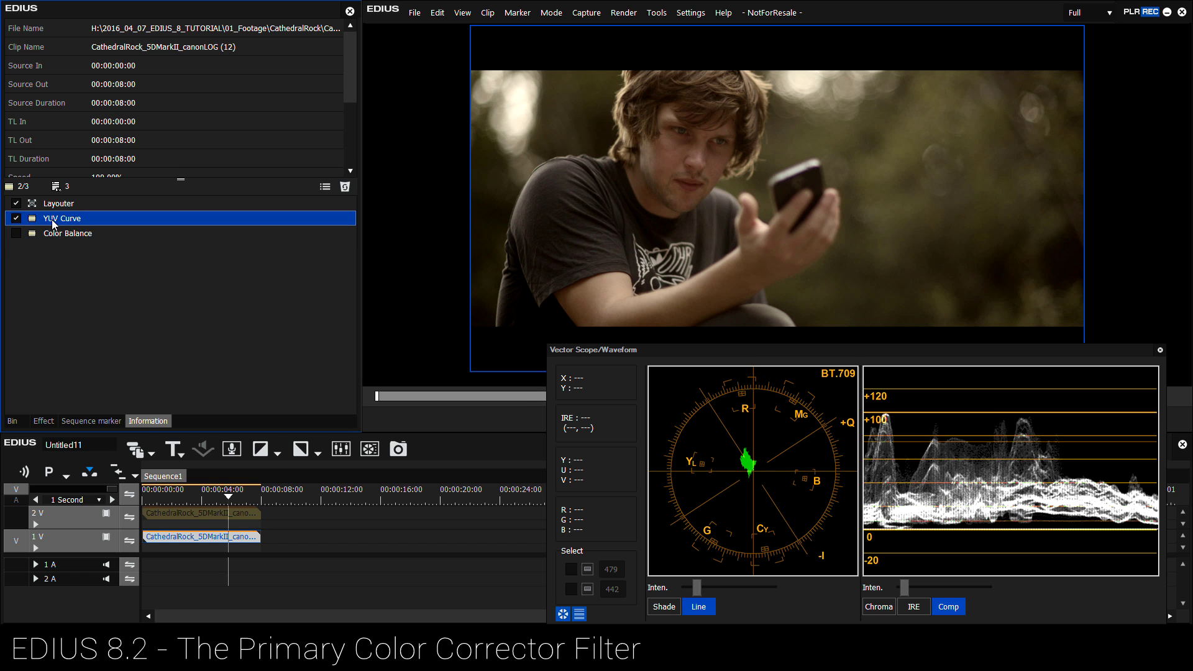
pyautogui.doubleClick(53, 222)
pyautogui.click(132, 140)
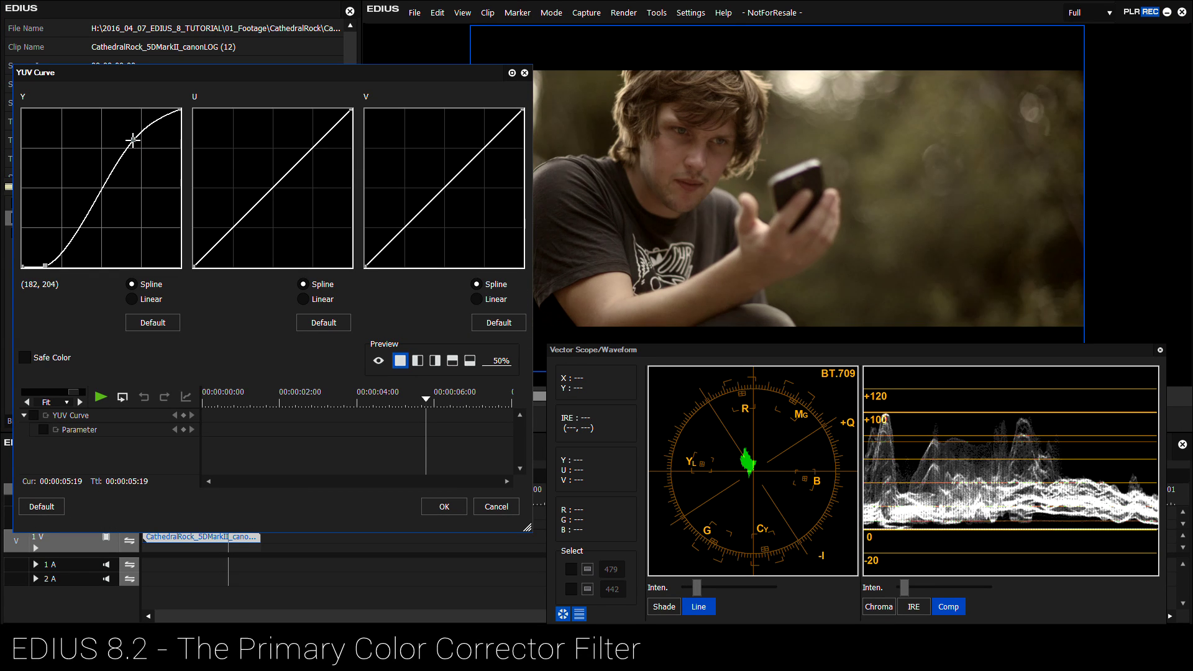
pyautogui.moveTo(133, 141)
pyautogui.mouseDown()
pyautogui.moveTo(149, 155)
pyautogui.moveTo(131, 141)
pyautogui.mouseUp()
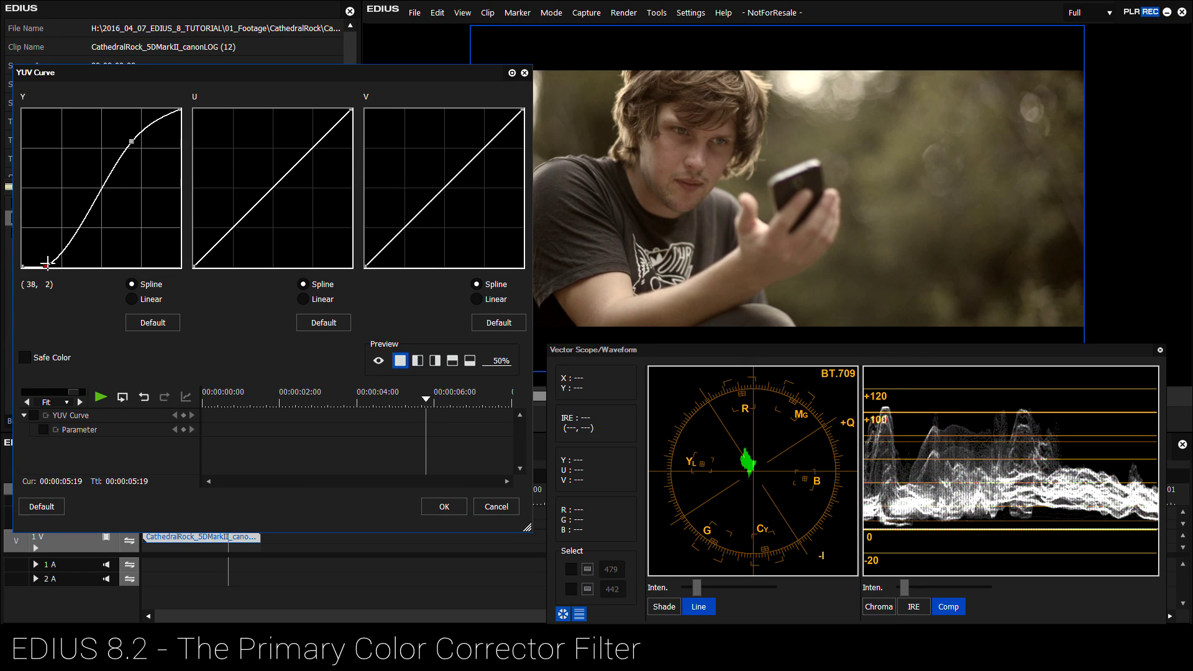
pyautogui.moveTo(47, 263)
pyautogui.mouseDown()
pyautogui.moveTo(37, 244)
pyautogui.moveTo(63, 256)
pyautogui.mouseUp()
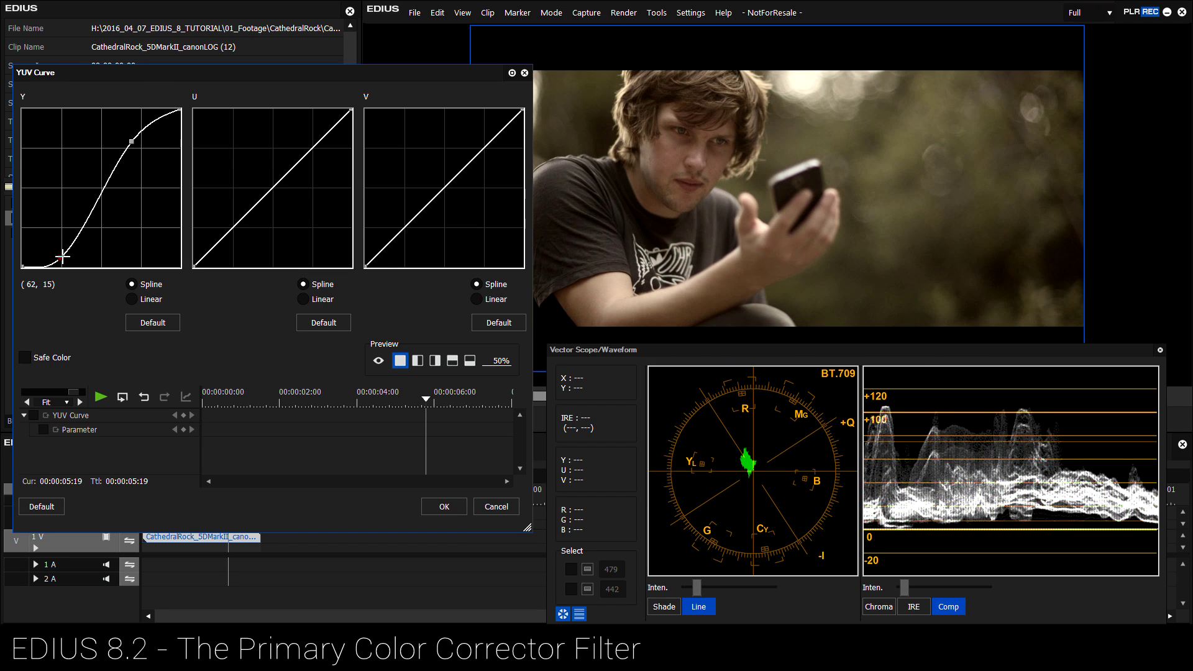
pyautogui.moveTo(131, 142)
pyautogui.mouseDown()
pyautogui.moveTo(126, 155)
pyautogui.moveTo(127, 142)
pyautogui.mouseUp()
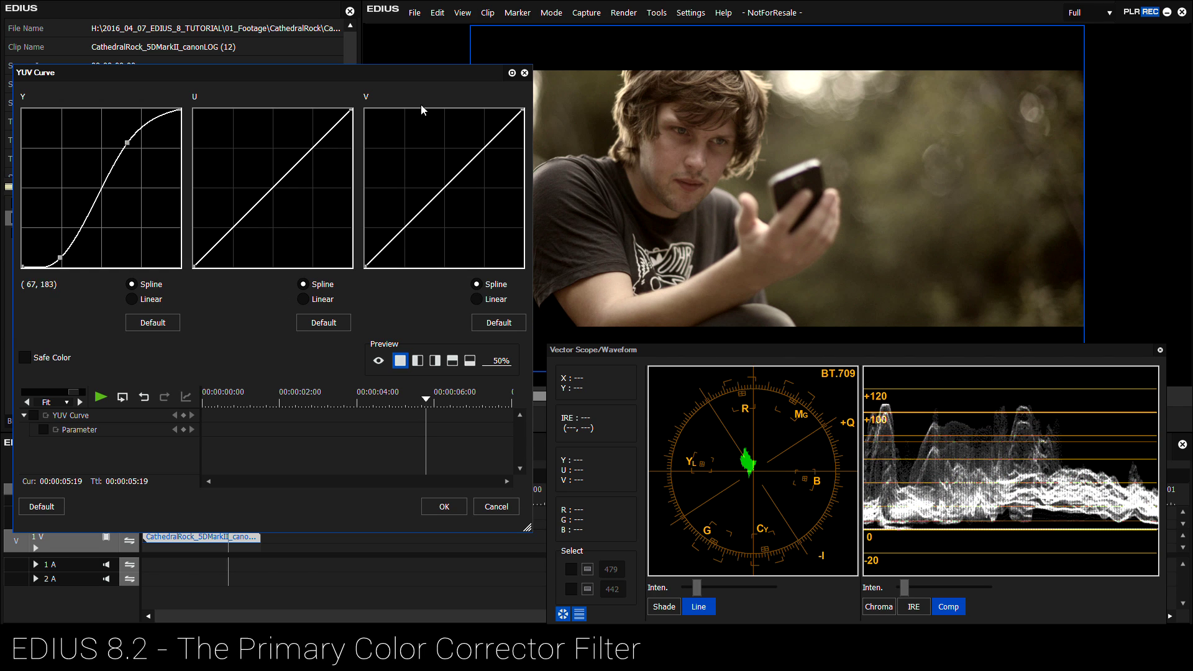
# Try bending the U curve downward, restore its default, and apply the YUV Curve filter with Color Balance re-enabled.
pyautogui.moveTo(260, 175); pyautogui.dragTo(284, 202)
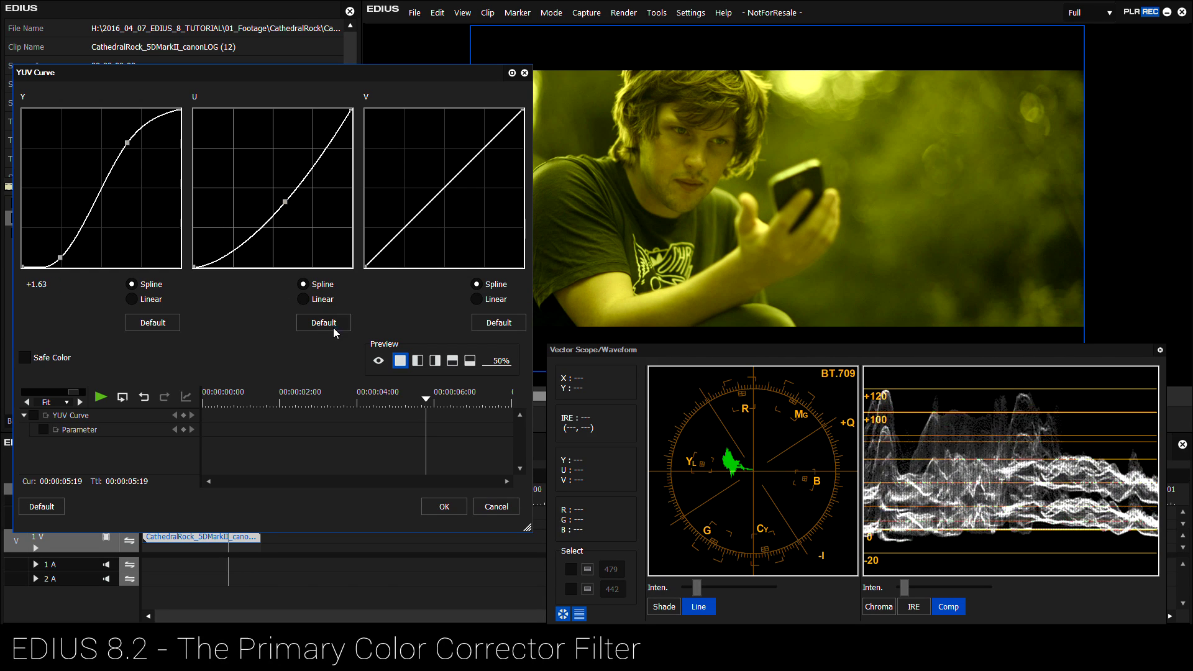
pyautogui.click(333, 330)
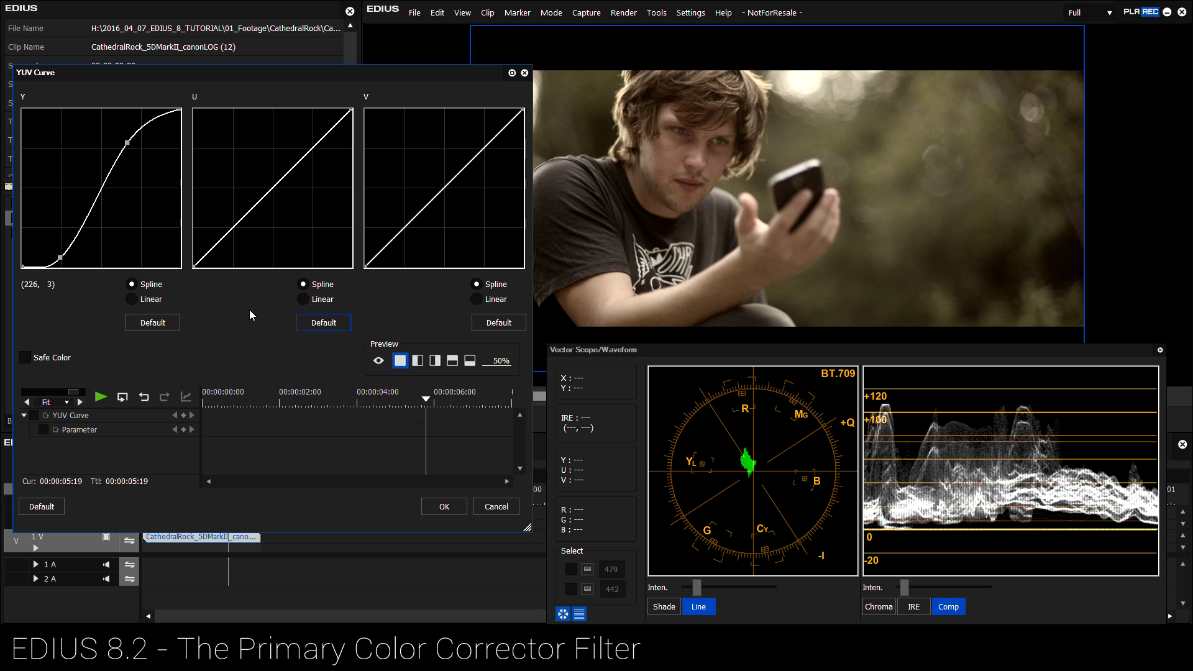
pyautogui.click(443, 506)
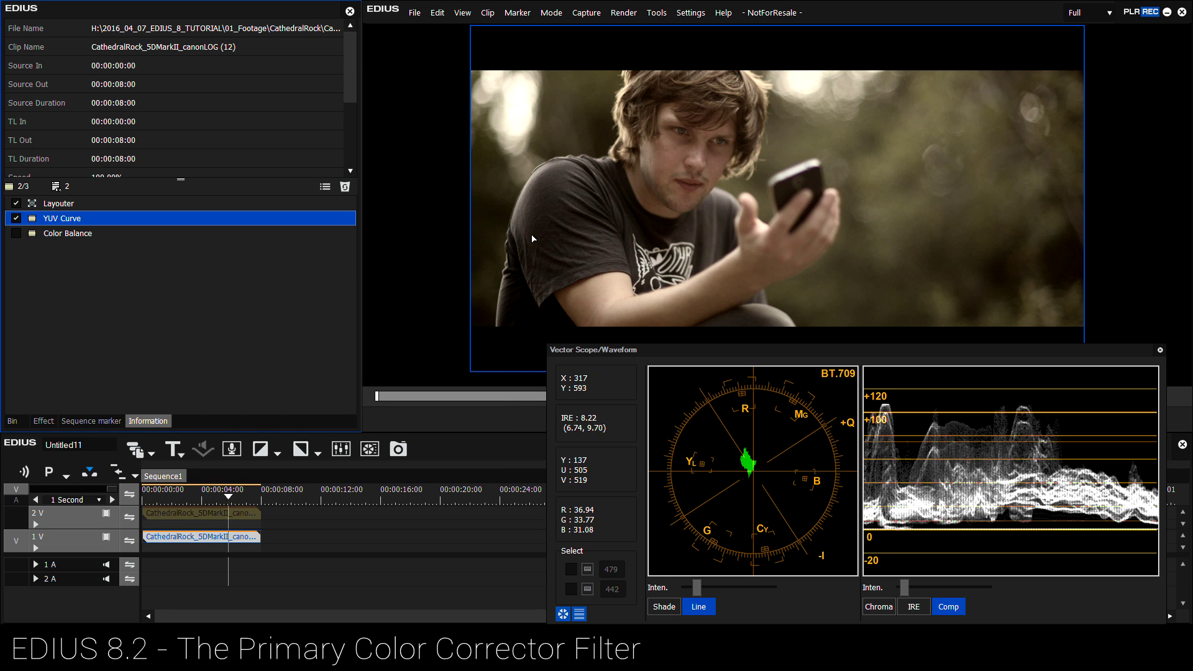
pyautogui.click(20, 234)
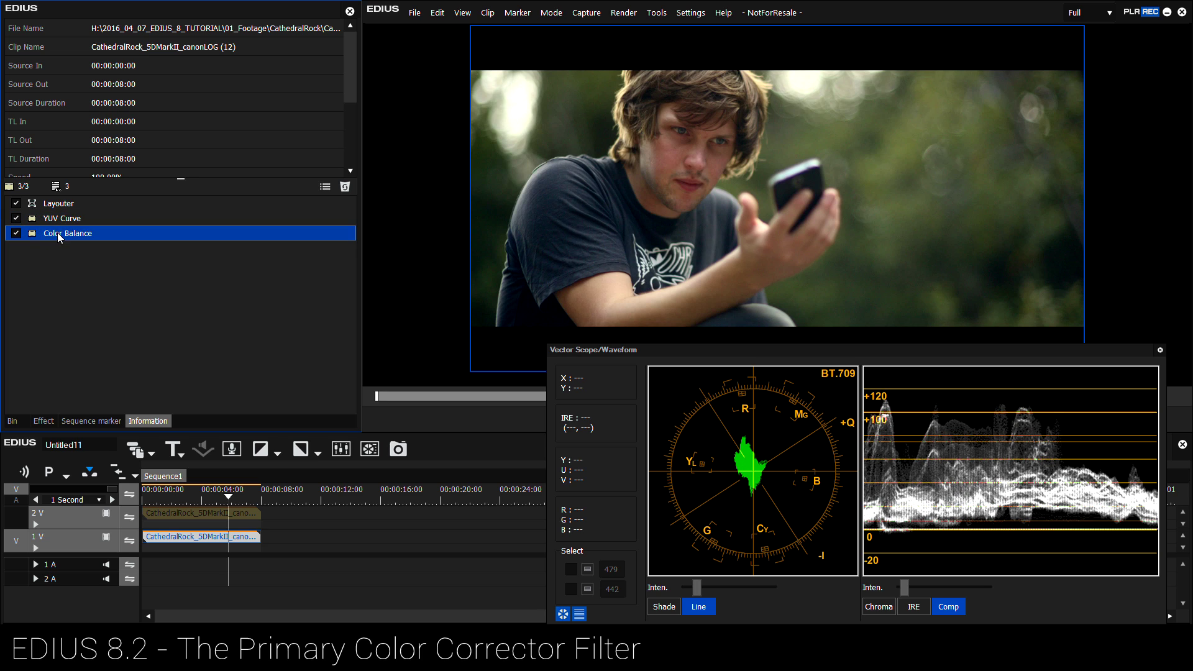
# Re-enable the track 2V copy with its Primary Color Correction Saturation set to 28, and switch the waveform scope to IRE.
pyautogui.click(210, 516)
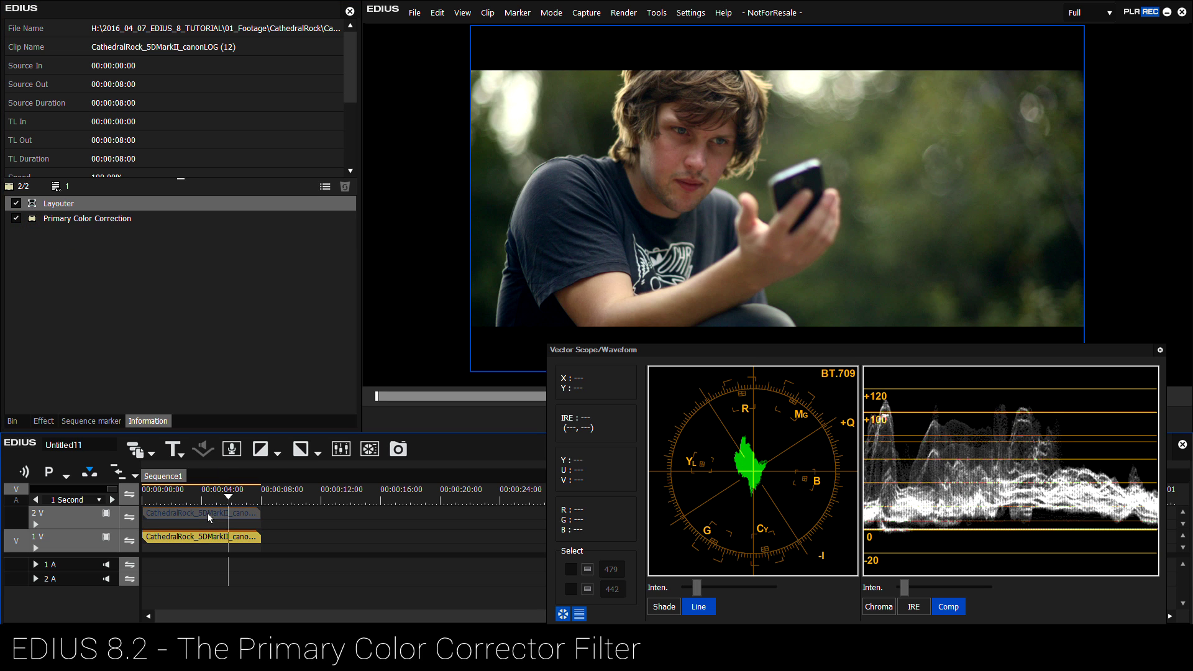
pyautogui.doubleClick(93, 218)
pyautogui.scroll(-10, 478, 158)
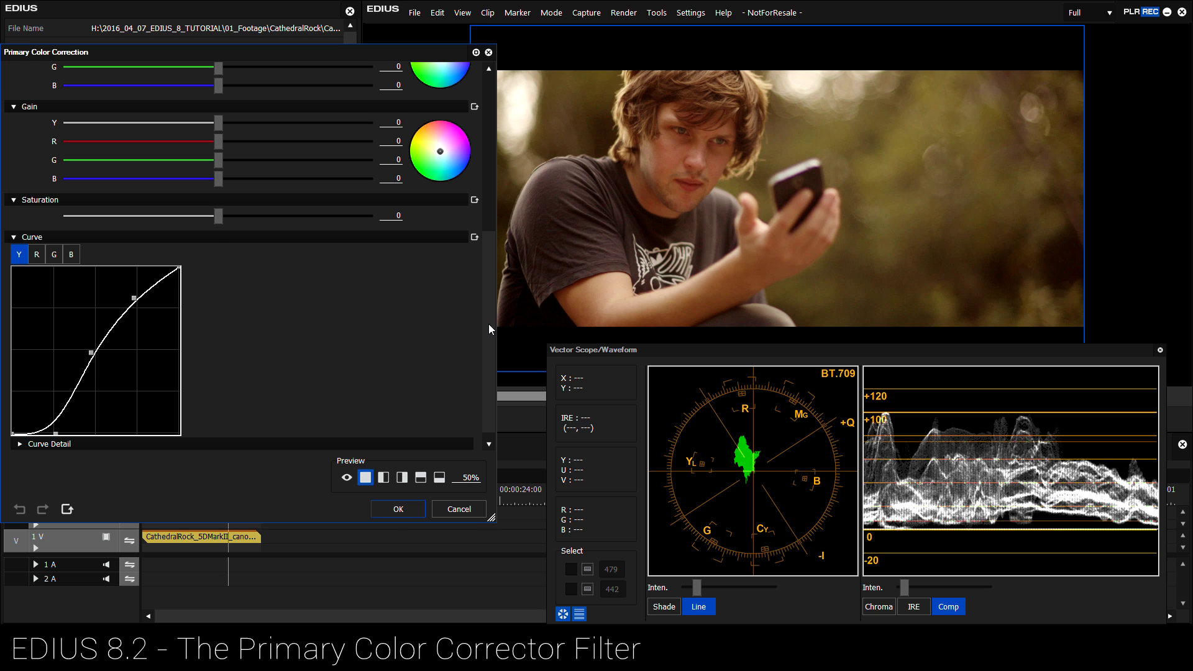
pyautogui.moveTo(488, 323); pyautogui.dragTo(485, 354)
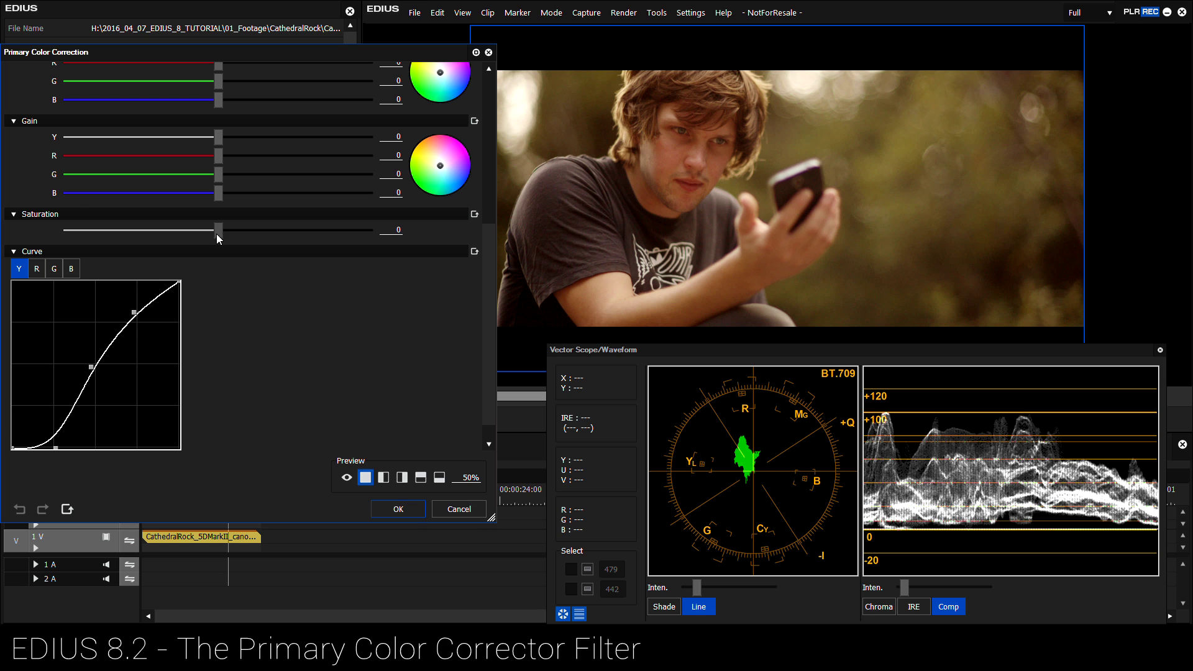
pyautogui.moveTo(216, 234); pyautogui.dragTo(257, 236)
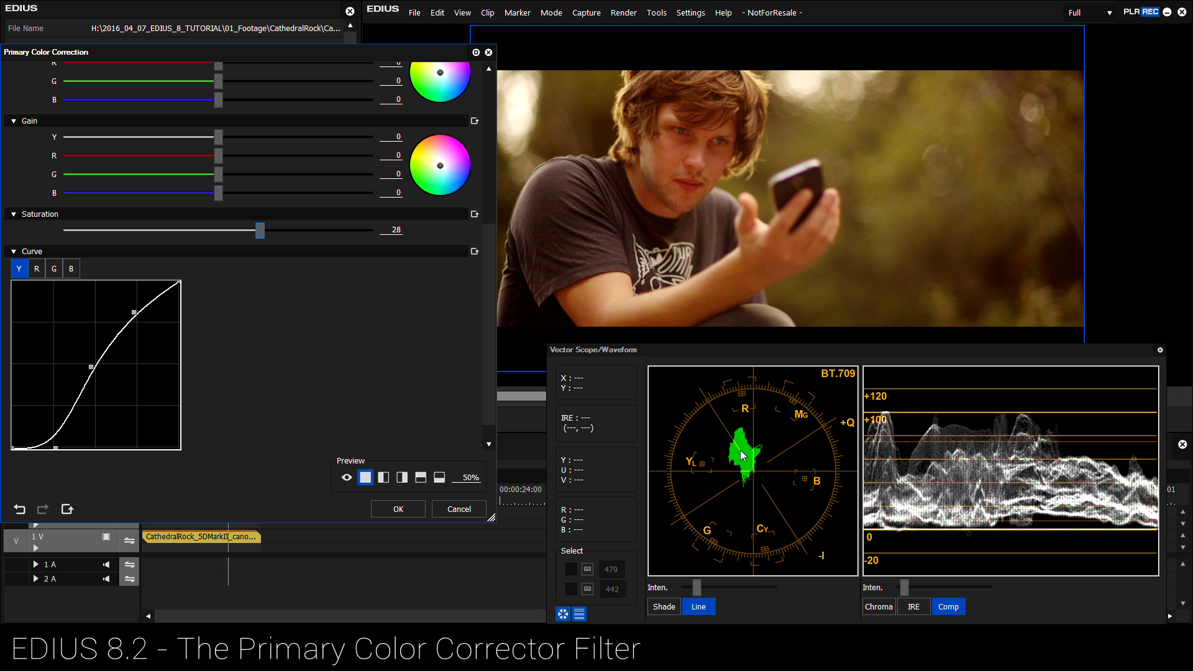
pyautogui.click(913, 607)
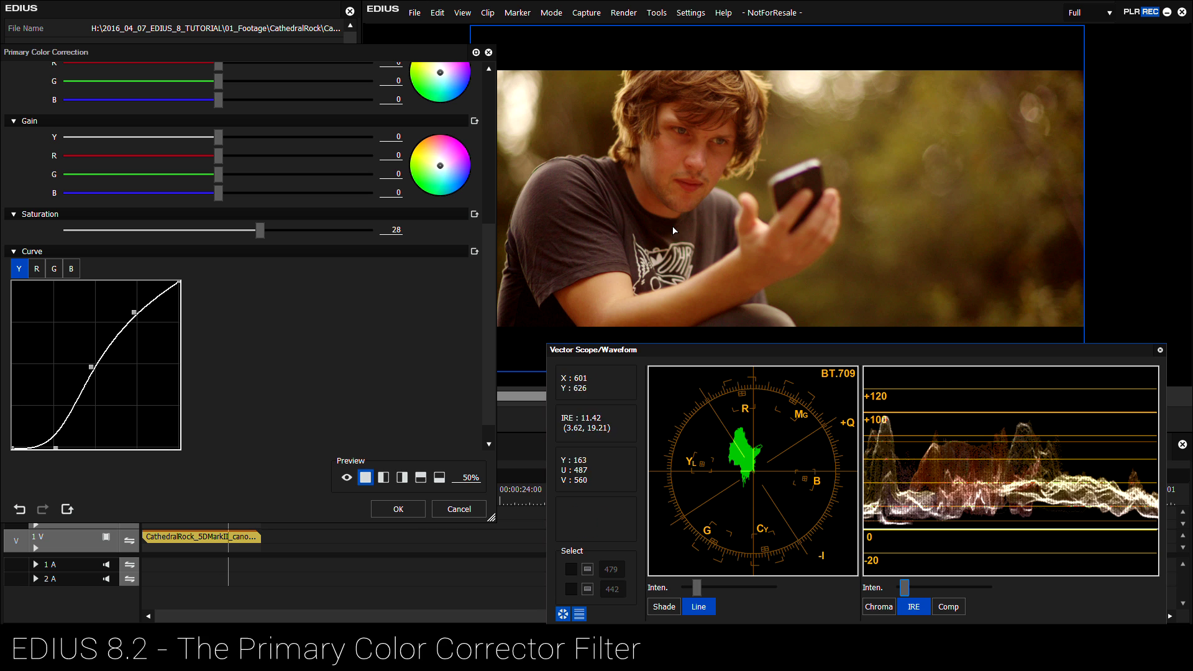
# Try White Balance Temperatures of -27, -22 and -20, and reset the White Balance section.
pyautogui.moveTo(487, 347); pyautogui.dragTo(494, 248)
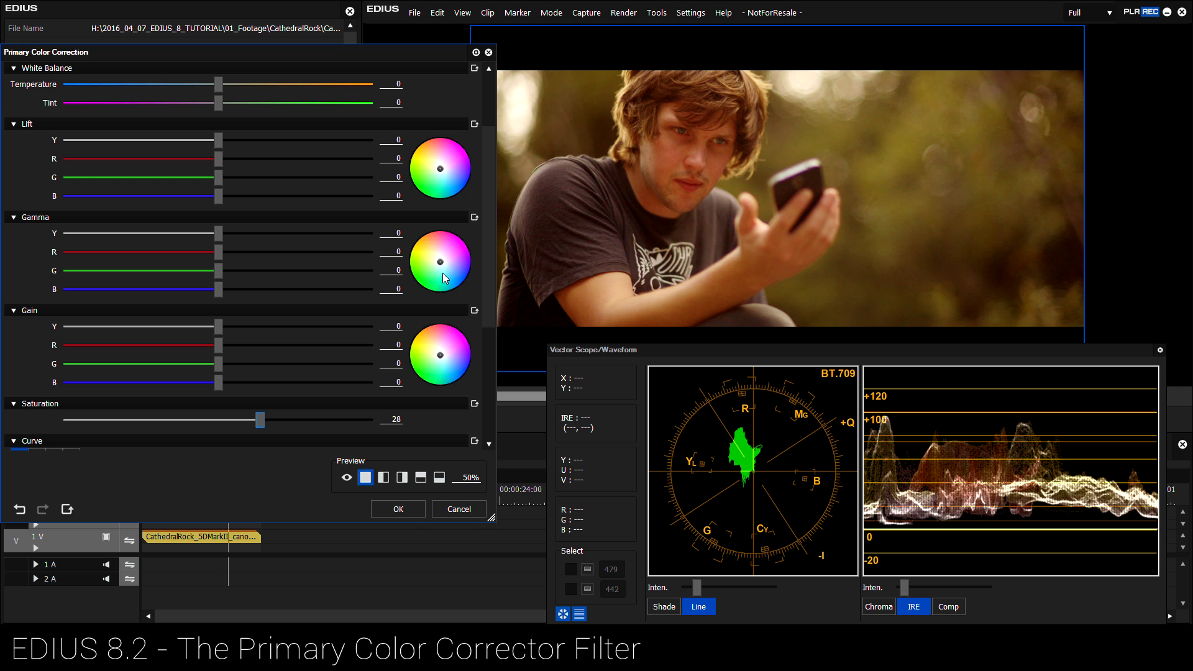
pyautogui.moveTo(486, 250); pyautogui.dragTo(486, 206)
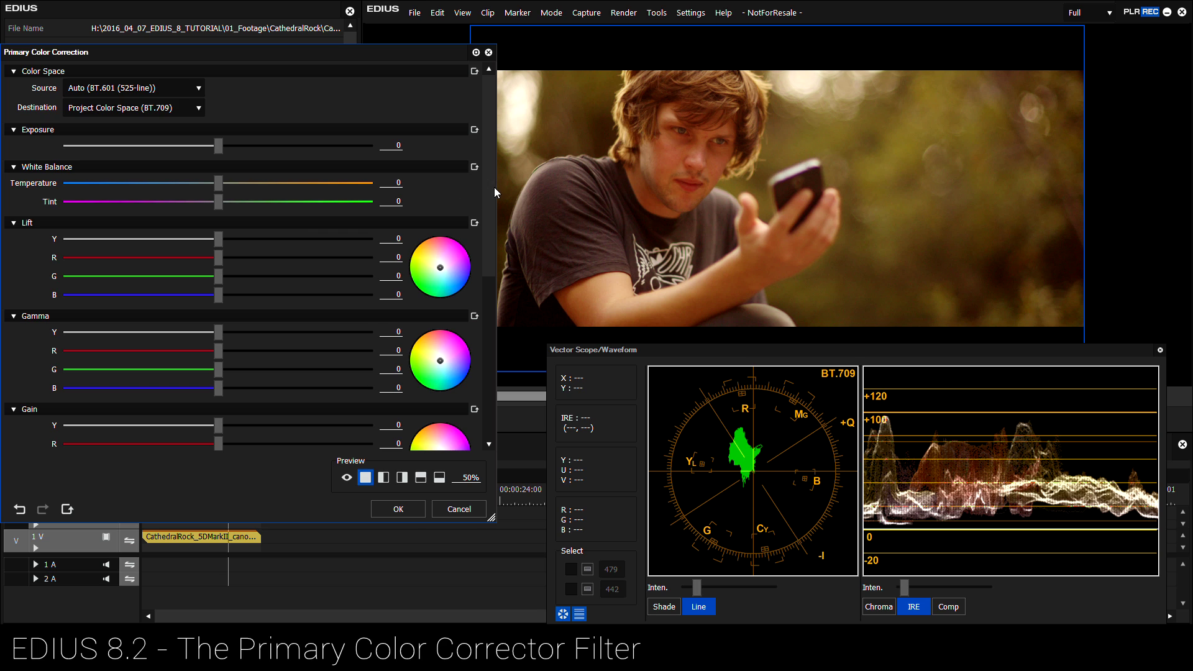
pyautogui.moveTo(494, 187); pyautogui.dragTo(482, 152)
pyautogui.moveTo(208, 186); pyautogui.dragTo(177, 185)
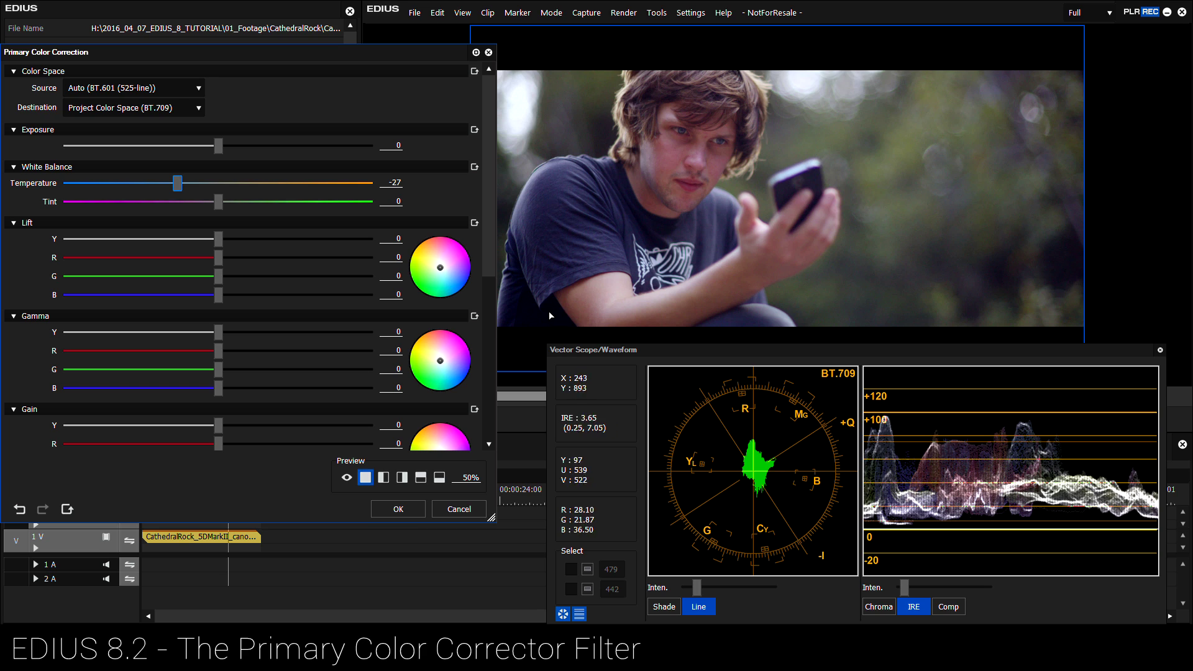
pyautogui.moveTo(180, 189); pyautogui.dragTo(184, 190)
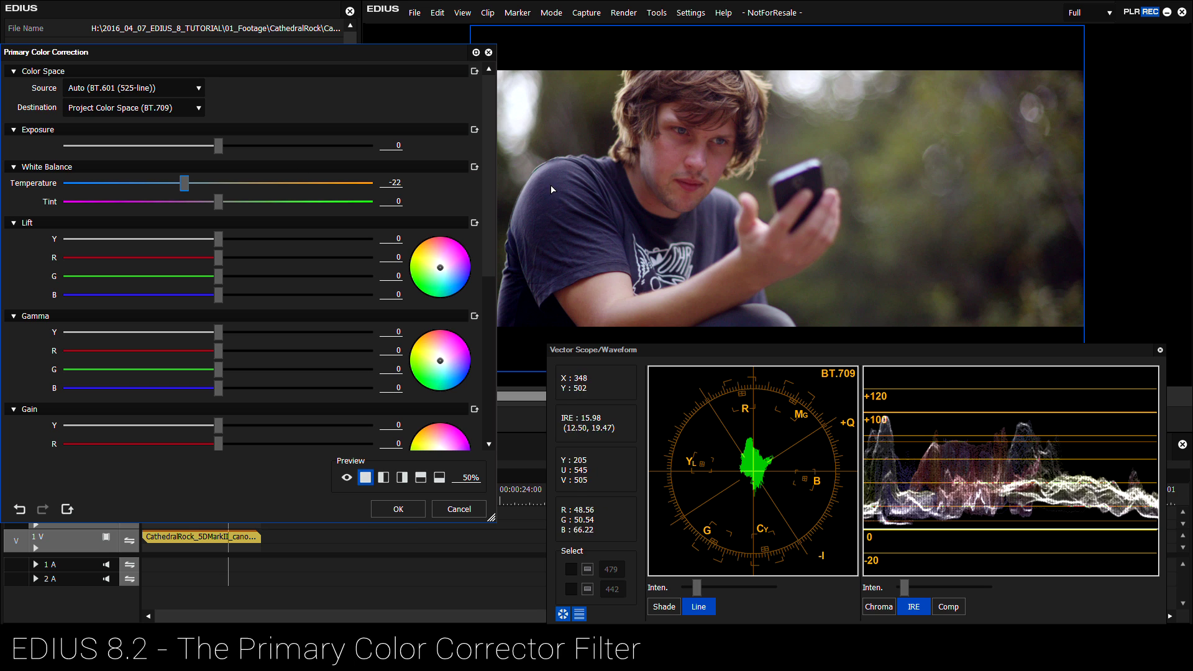
pyautogui.moveTo(183, 188); pyautogui.dragTo(190, 190)
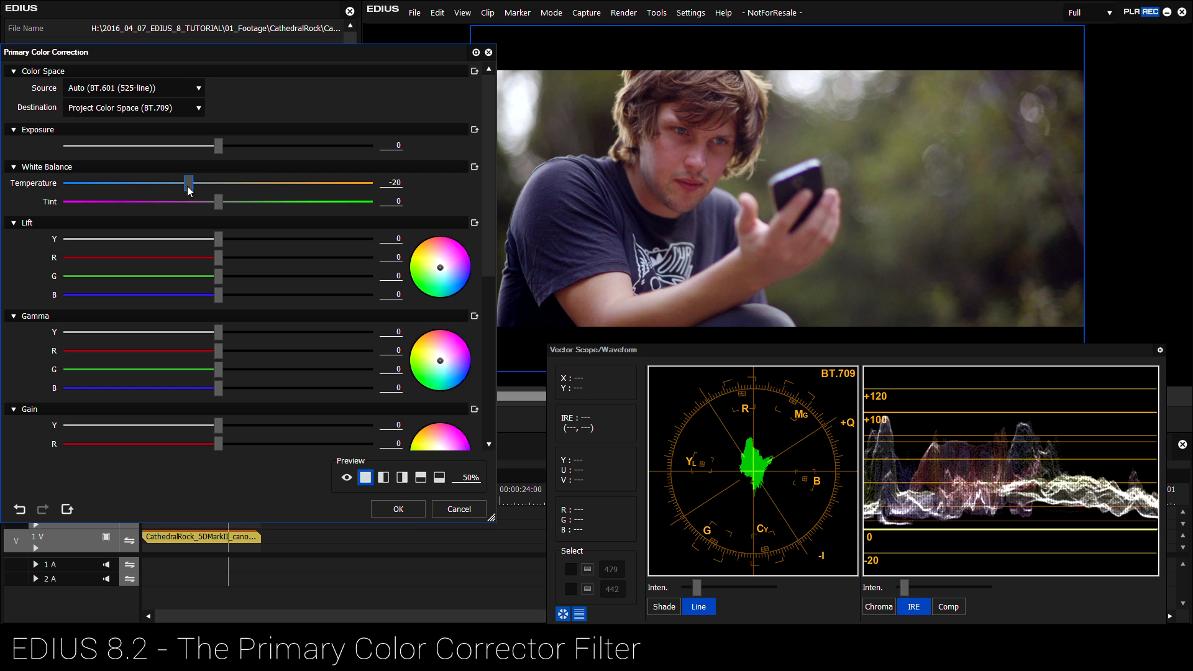
pyautogui.click(474, 168)
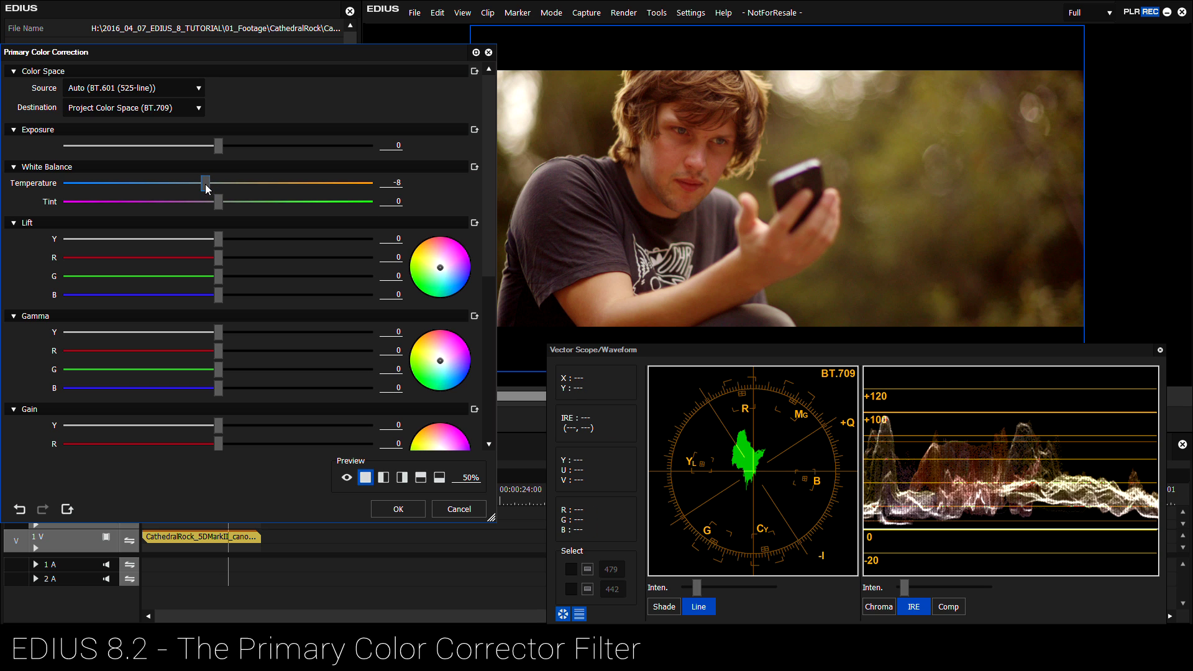
# Set the White Balance Temperature to -22 after comparing it with the extremes -62 and 27.
pyautogui.moveTo(207, 189); pyautogui.dragTo(186, 187)
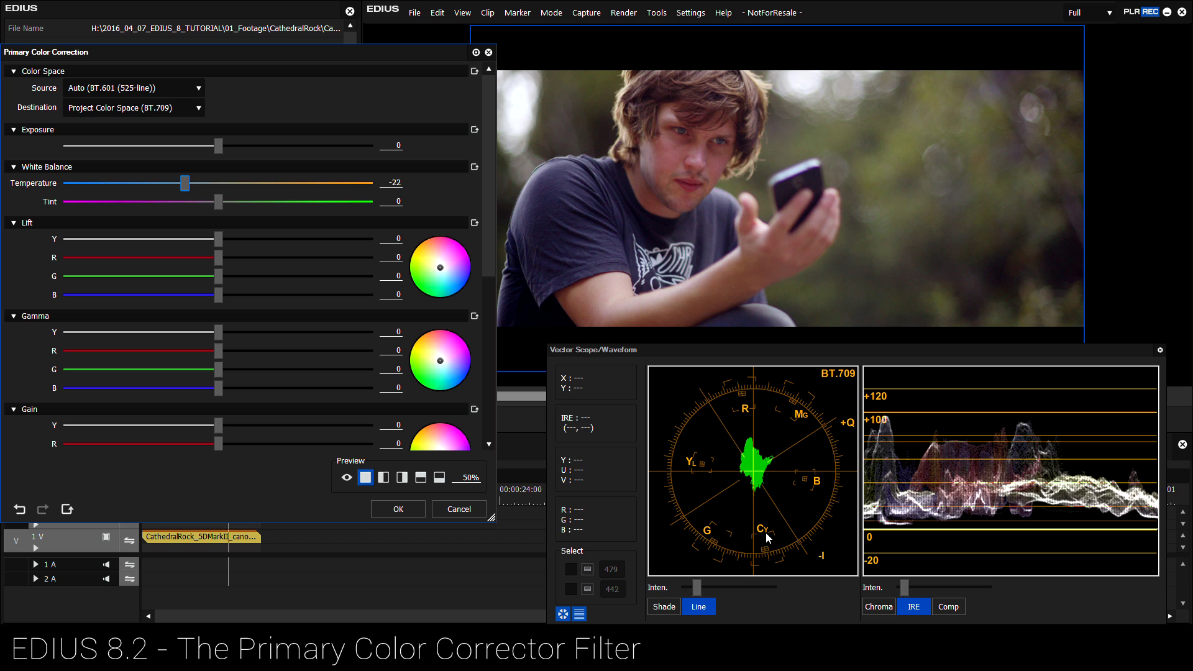
pyautogui.moveTo(193, 187); pyautogui.dragTo(124, 182)
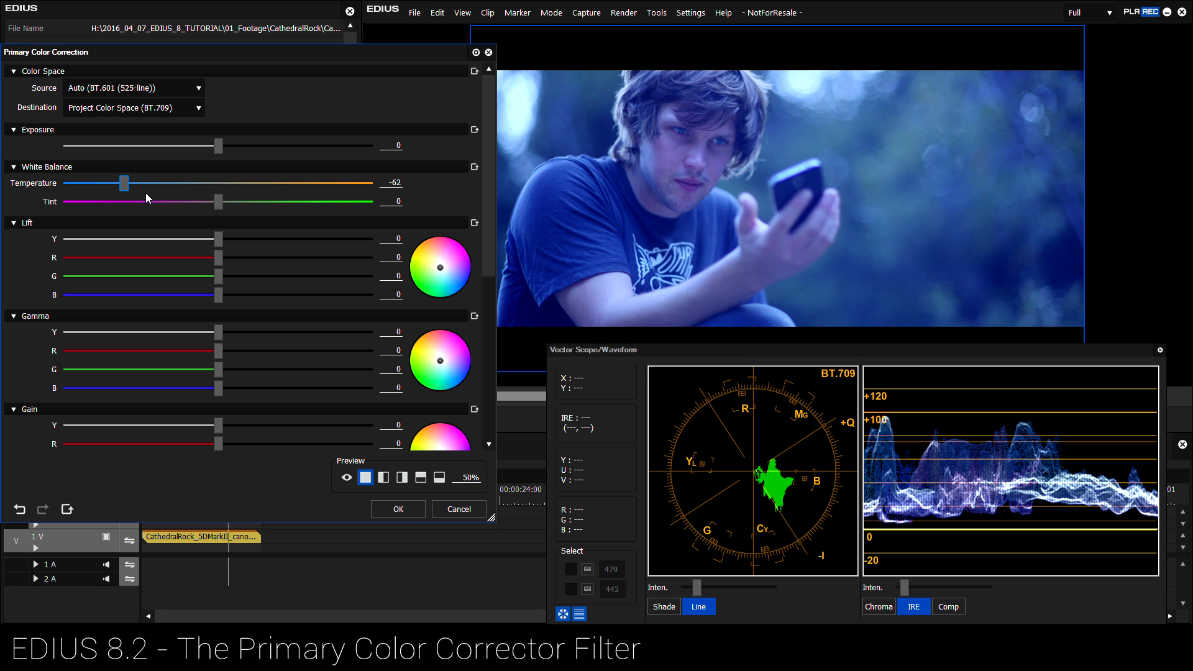
pyautogui.moveTo(146, 193); pyautogui.dragTo(259, 196)
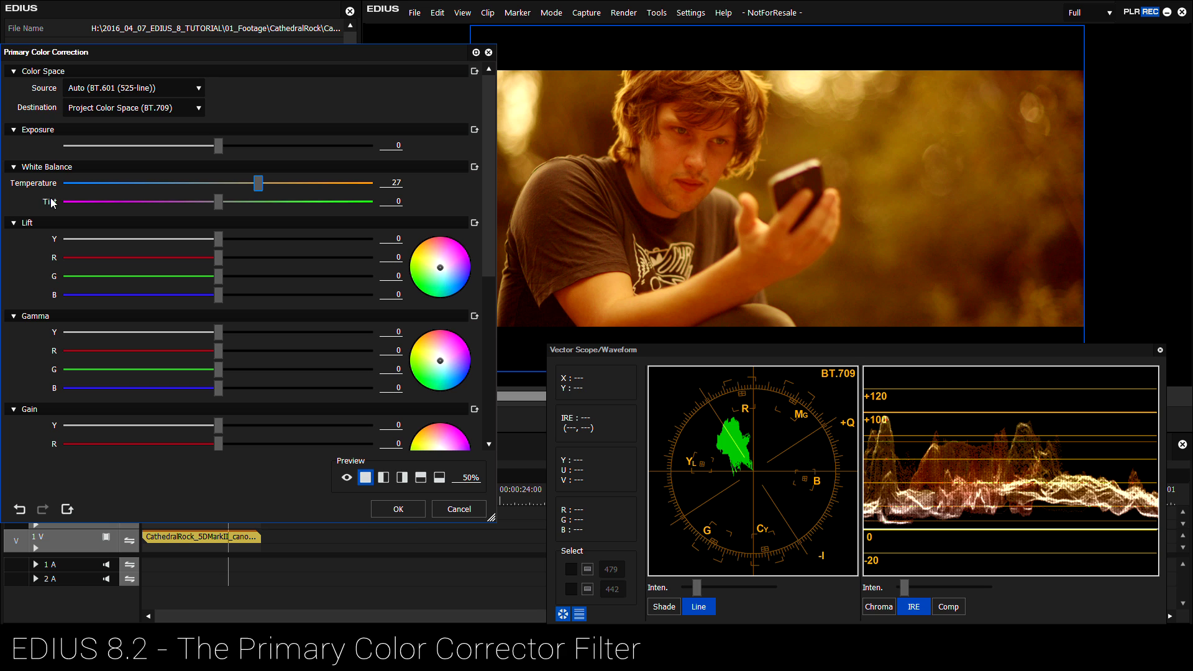
pyautogui.click(247, 184)
pyautogui.moveTo(217, 185); pyautogui.dragTo(185, 185)
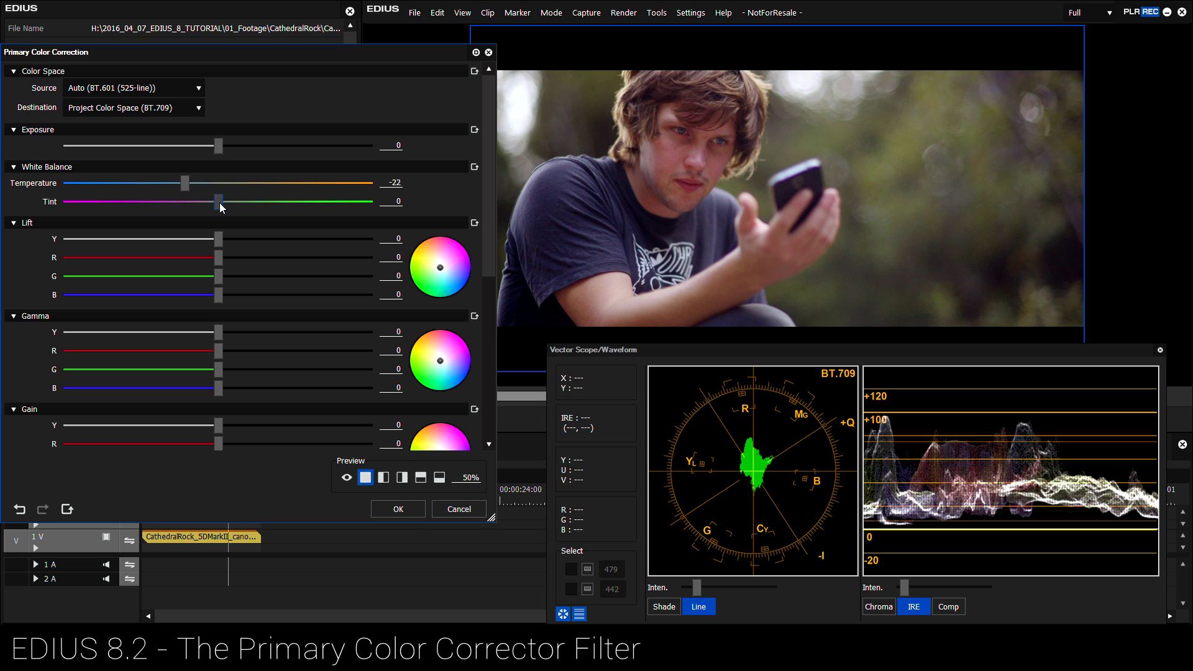
# Set the White Balance Tint to 3 and the Saturation to 30 in Primary Color Correction, and apply the filter.
pyautogui.moveTo(223, 207); pyautogui.dragTo(225, 208)
pyautogui.moveTo(228, 208); pyautogui.dragTo(229, 207)
pyautogui.moveTo(487, 162); pyautogui.dragTo(492, 323)
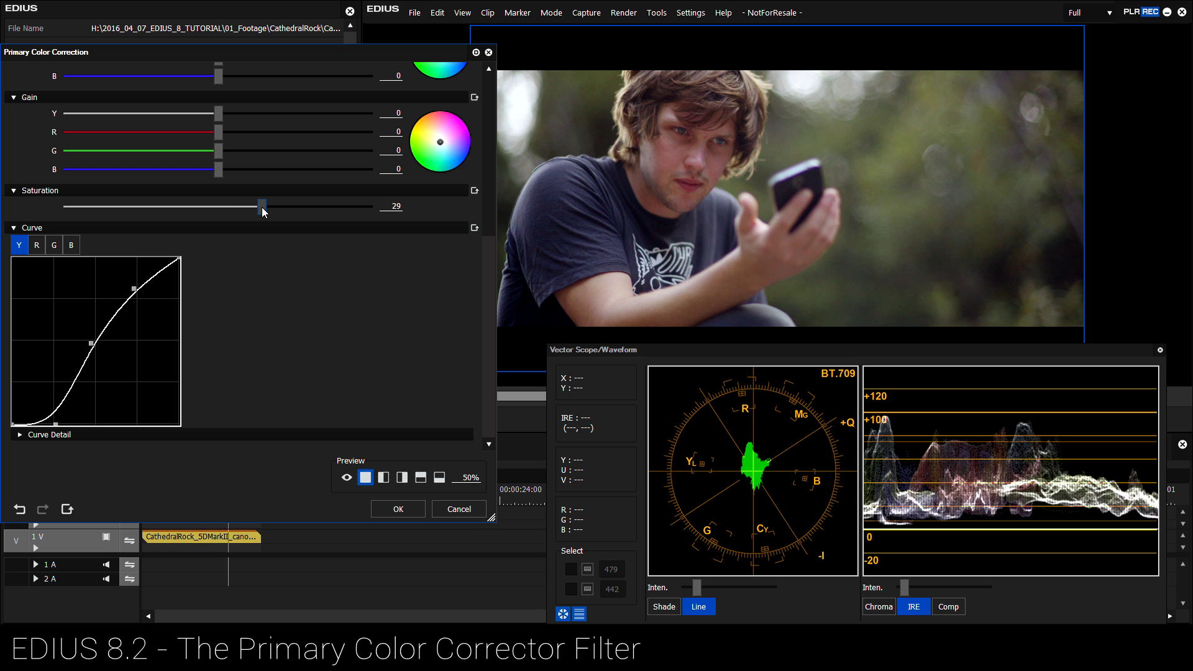
pyautogui.moveTo(263, 207); pyautogui.dragTo(263, 206)
pyautogui.moveTo(487, 304); pyautogui.dragTo(487, 140)
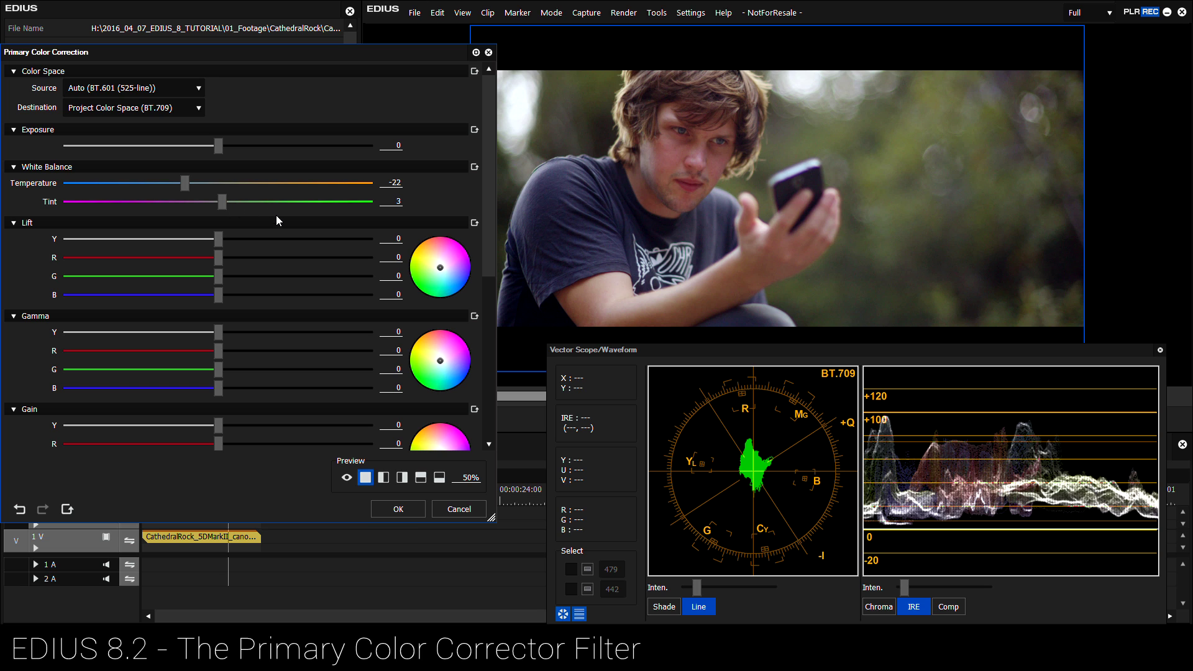
pyautogui.click(410, 508)
# Scrub through the graded first clip on track 2V to review its correction.
pyautogui.moveTo(232, 490)
pyautogui.mouseDown()
pyautogui.moveTo(184, 494)
pyautogui.moveTo(235, 506)
pyautogui.moveTo(222, 508)
pyautogui.mouseUp()
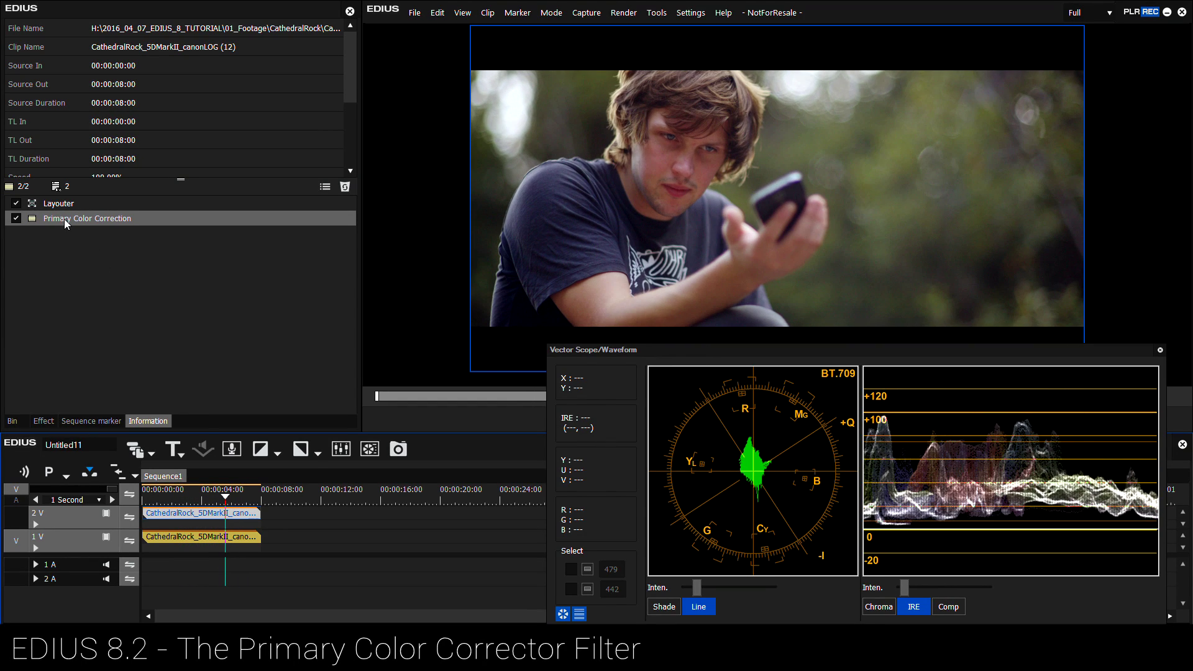
pyautogui.click(242, 501)
pyautogui.moveTo(244, 505); pyautogui.dragTo(218, 515)
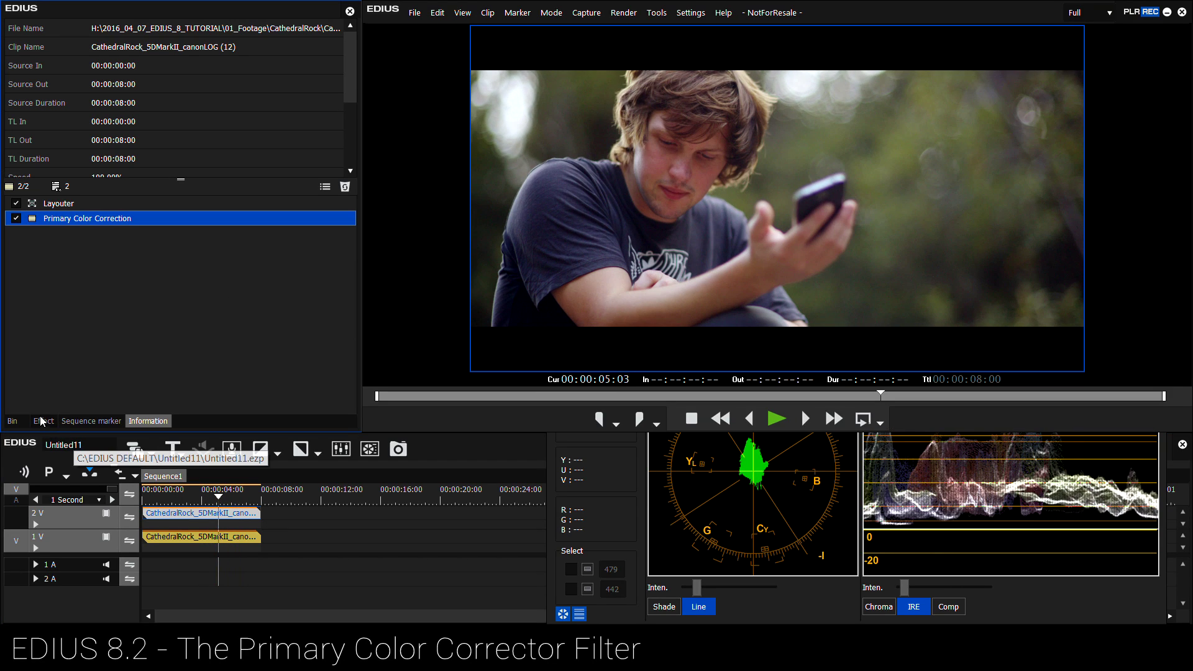
# Add the clip CathedralRock_5DMarkII_canonLOG (11) to track 2V directly after the graded clip.
pyautogui.click(14, 421)
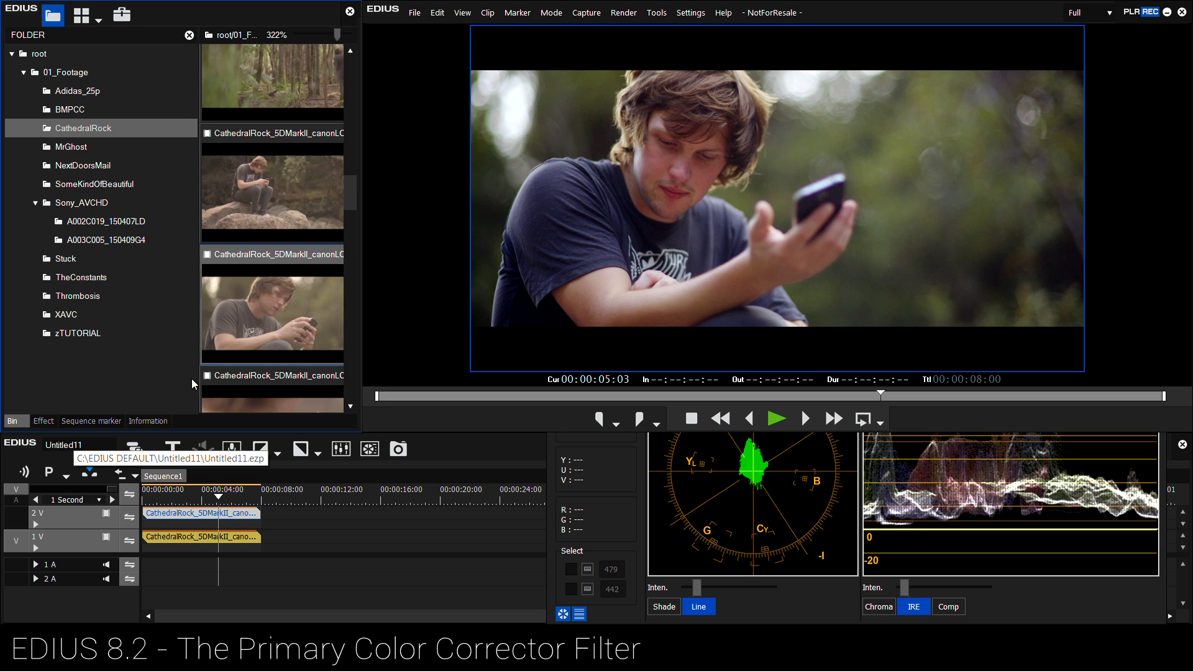
pyautogui.scroll(-2, 352, 199)
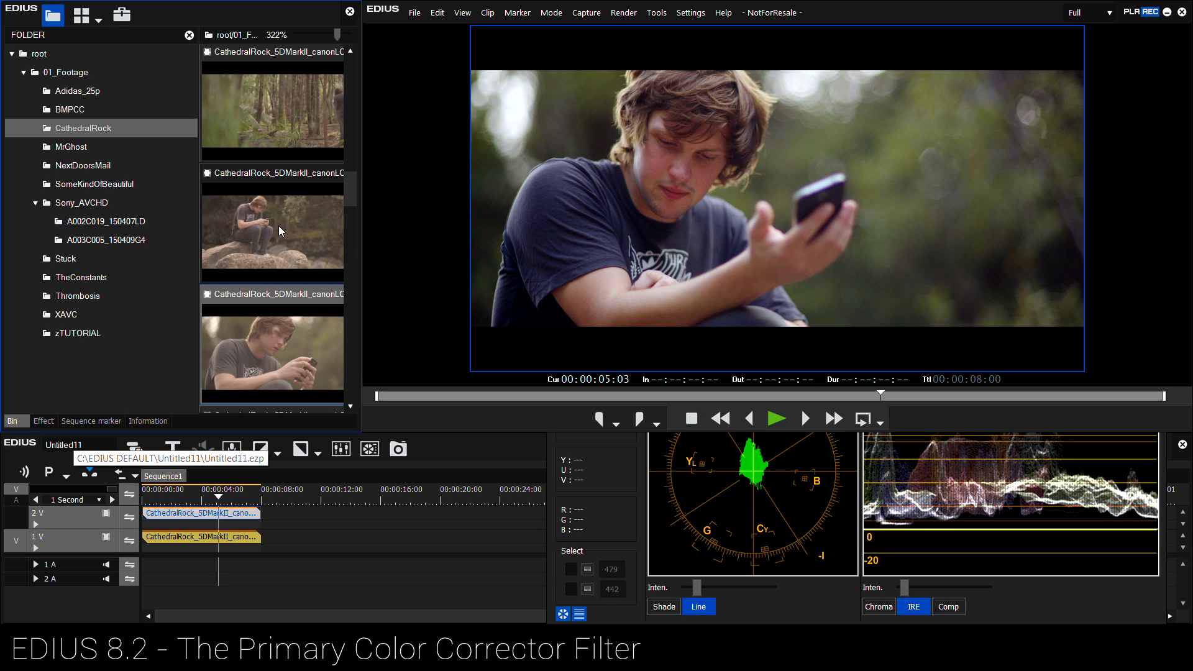
pyautogui.moveTo(286, 298); pyautogui.dragTo(292, 513)
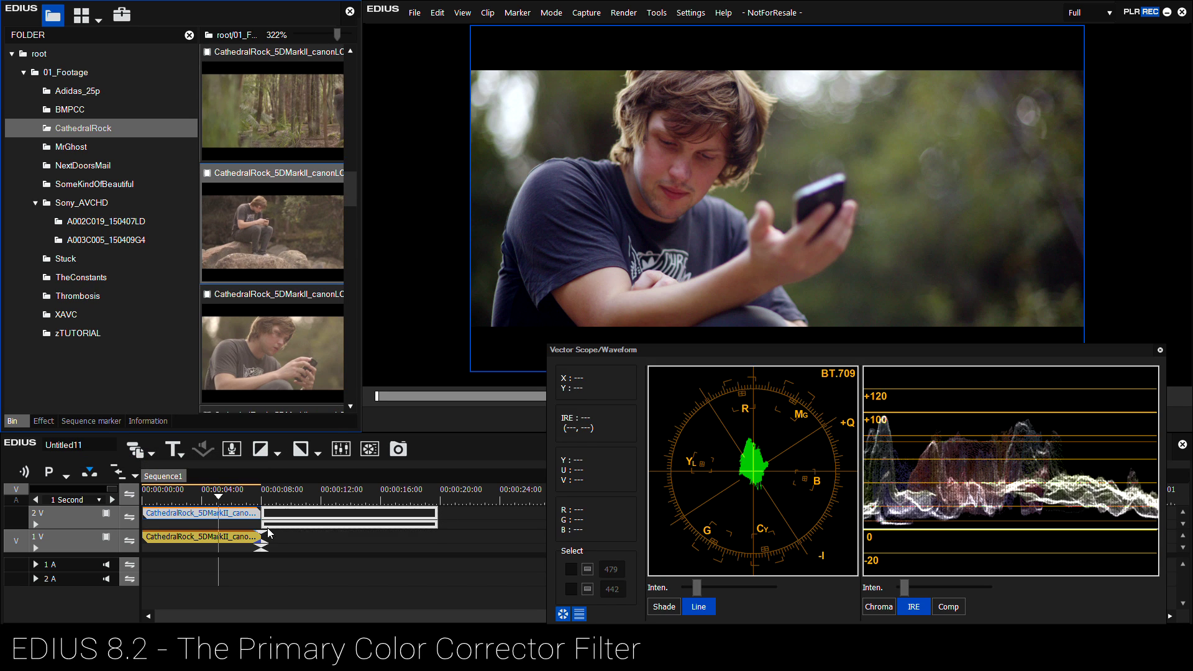
# Review the first graded clip and copy its Primary Color Correction filter onto the canonLOG (11) clip.
pyautogui.click(228, 494)
pyautogui.moveTo(229, 494); pyautogui.dragTo(181, 497)
pyautogui.press('space')
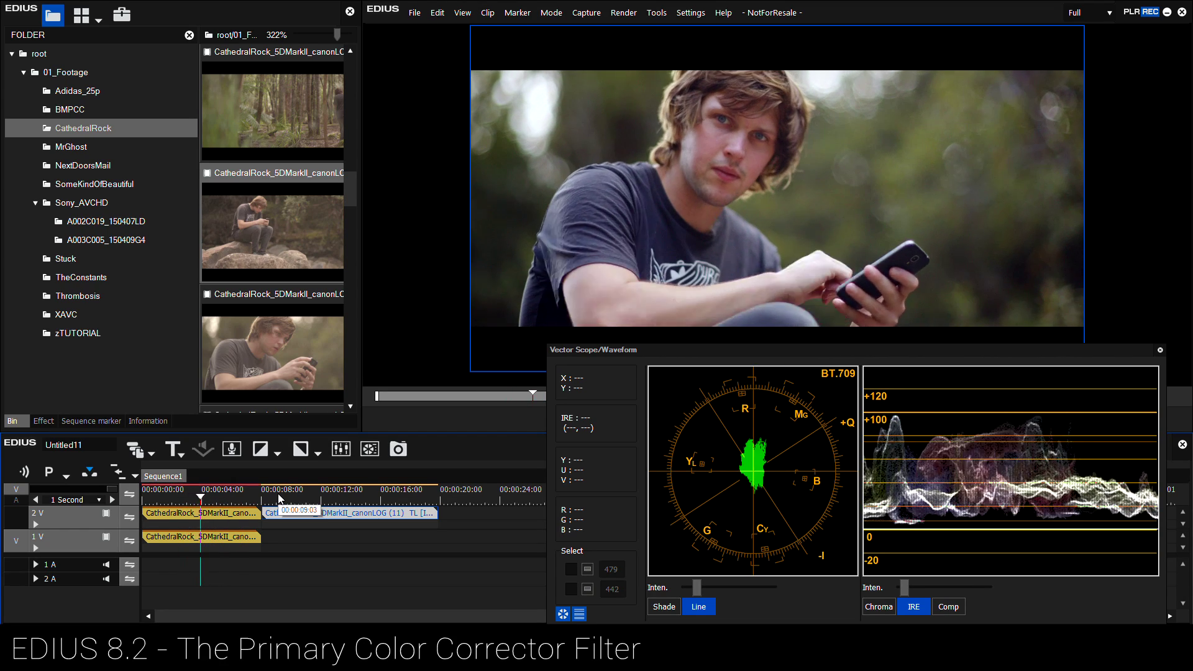
pyautogui.click(217, 513)
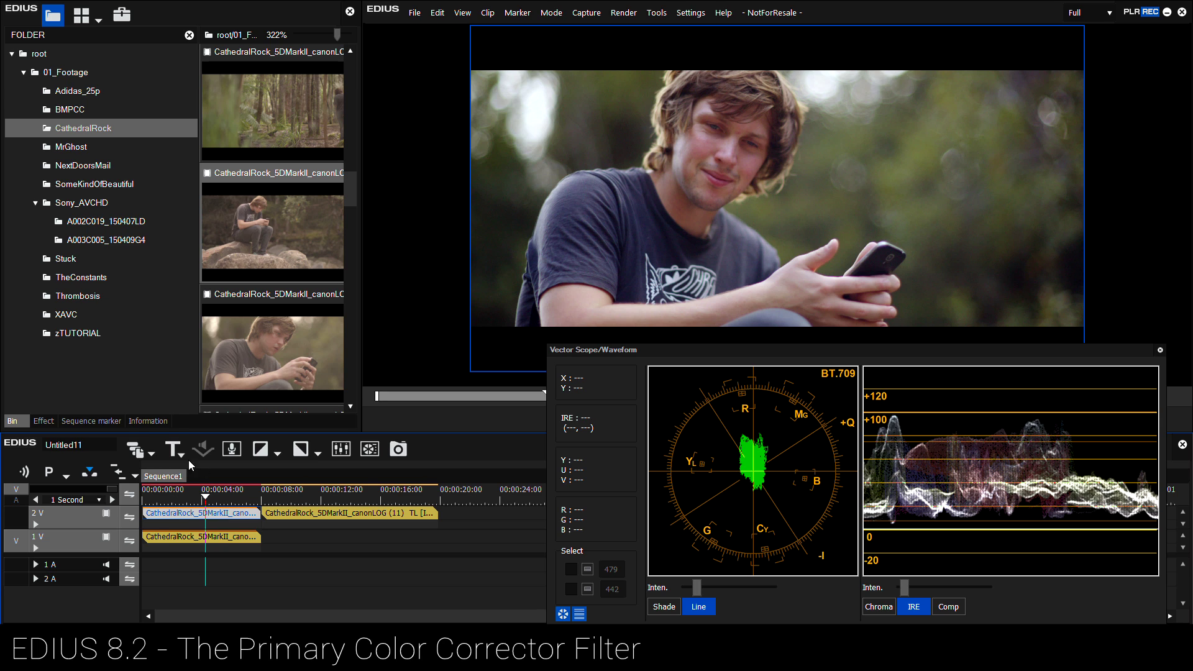
pyautogui.click(145, 421)
pyautogui.click(83, 221)
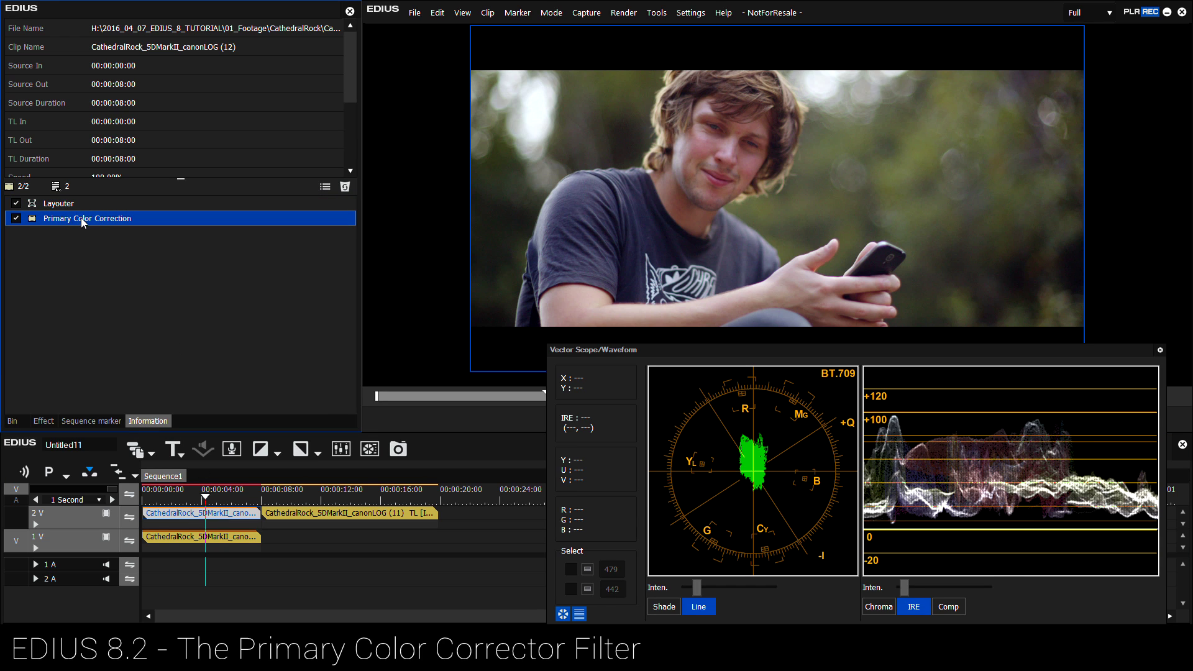
pyautogui.click(19, 220)
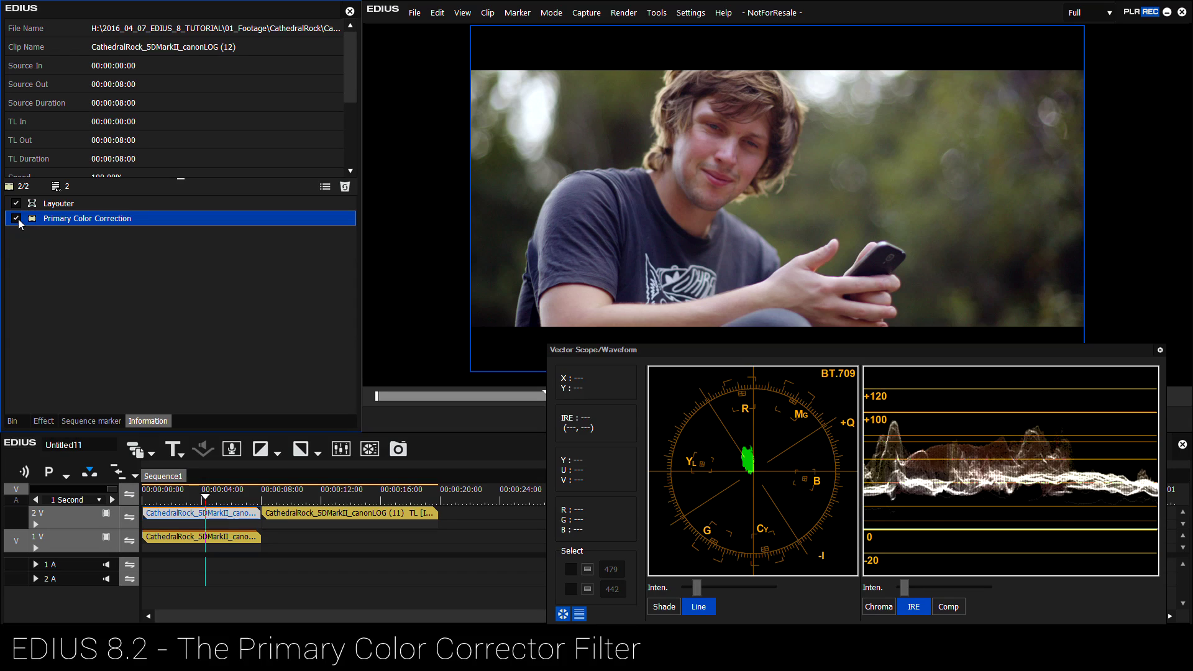
pyautogui.moveTo(42, 221); pyautogui.dragTo(337, 506)
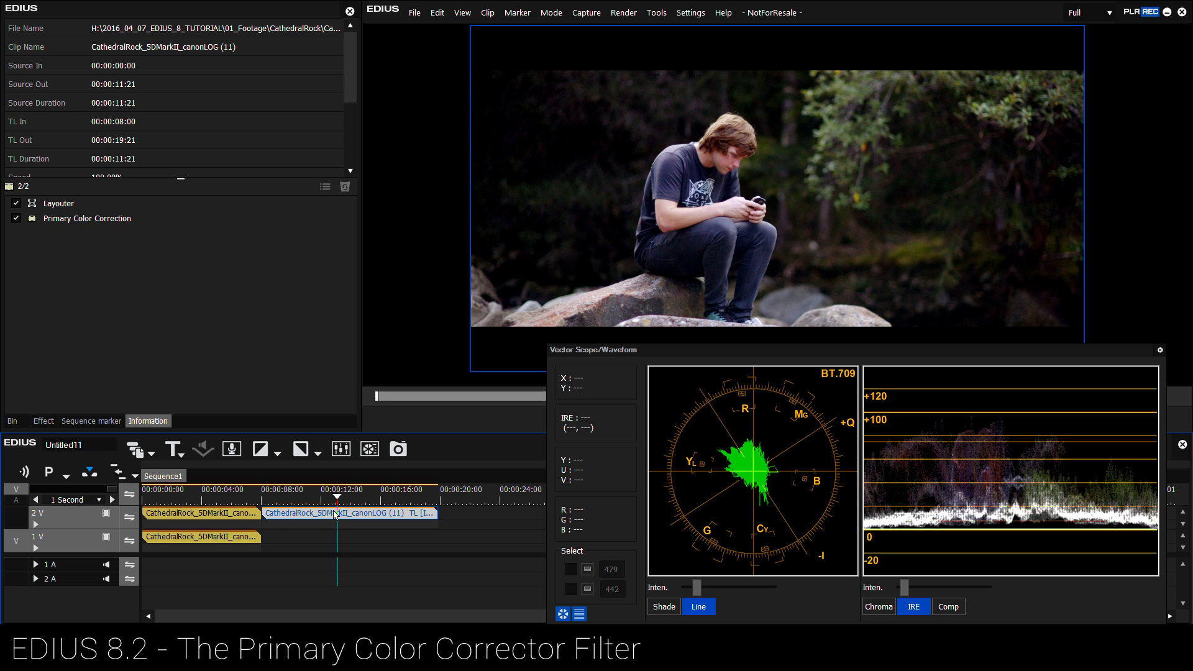
# Compare the canonLOG (11) clip with its Primary Color Correction filter disabled and enabled.
pyautogui.click(16, 219)
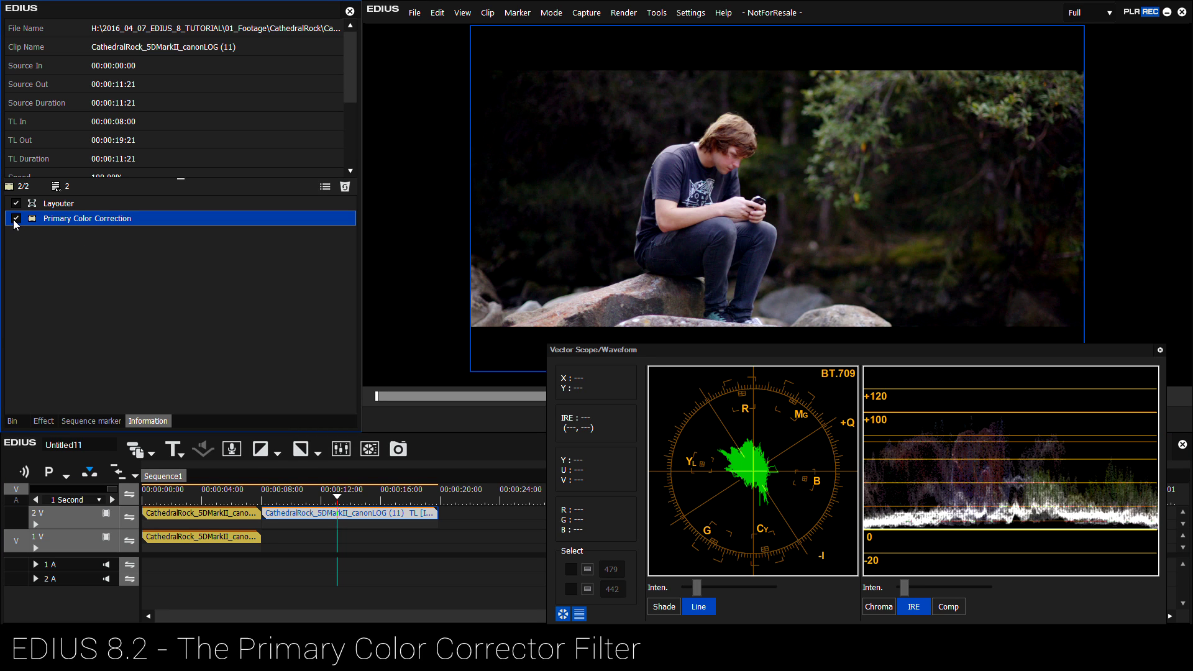
pyautogui.click(15, 220)
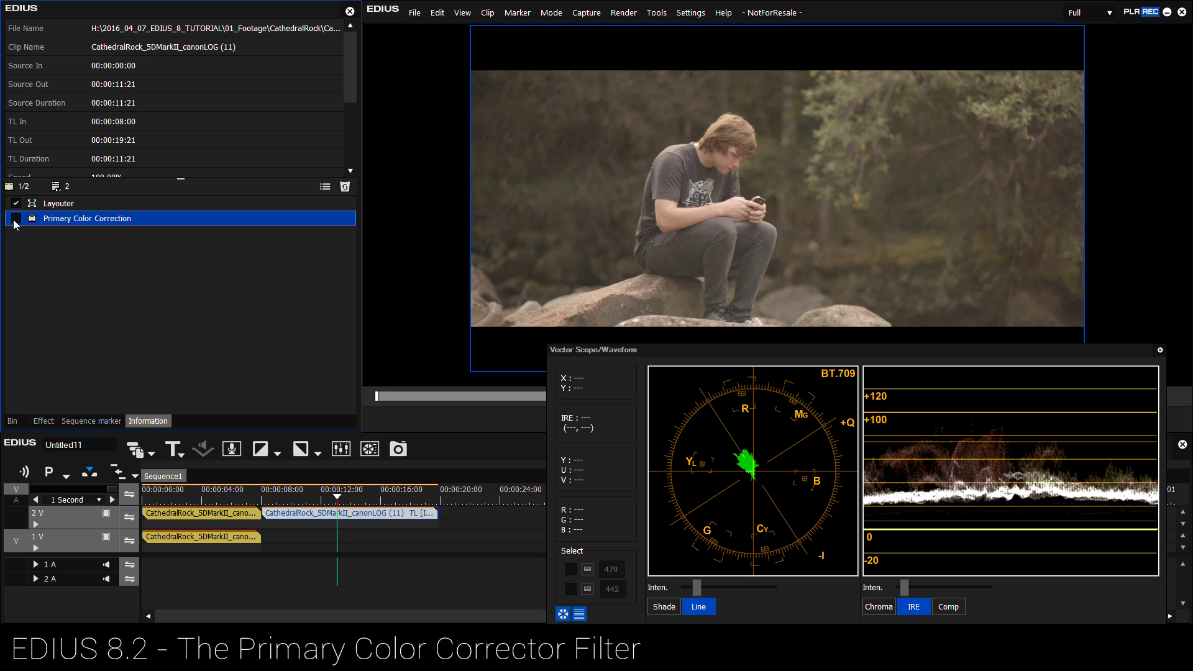
pyautogui.click(15, 220)
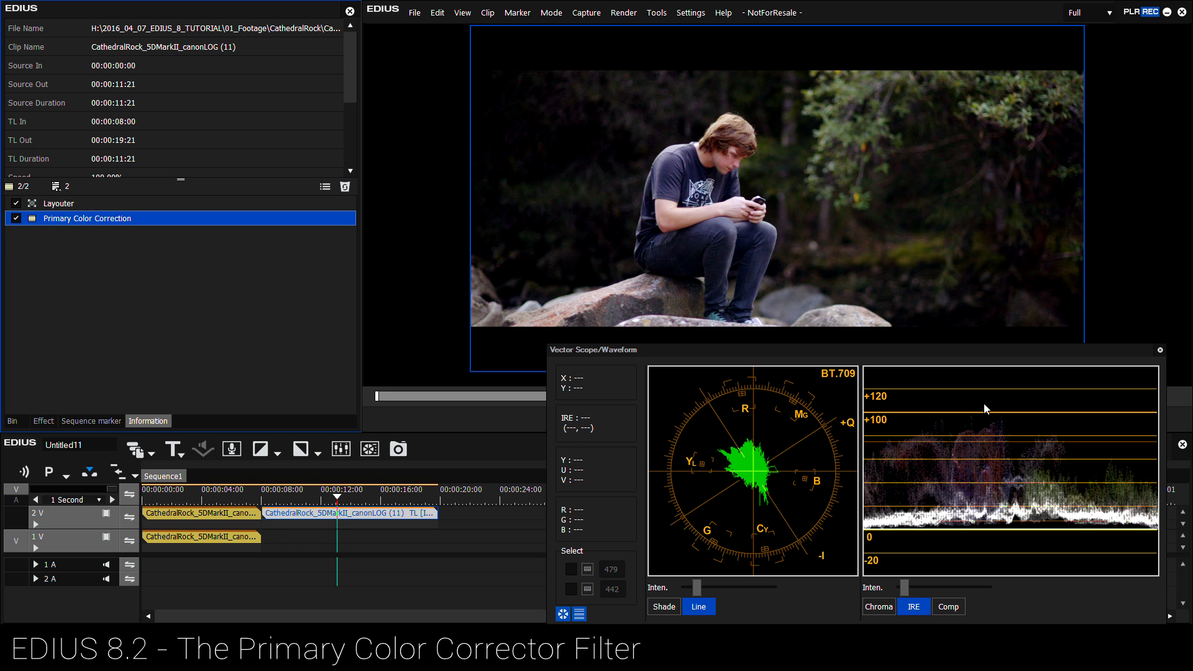
# Lower the upper and middle points of the Y curve in the canonLOG (11) clip's Primary Color Correction.
pyautogui.doubleClick(89, 220)
pyautogui.moveTo(489, 180); pyautogui.dragTo(490, 342)
pyautogui.moveTo(138, 290); pyautogui.dragTo(142, 295)
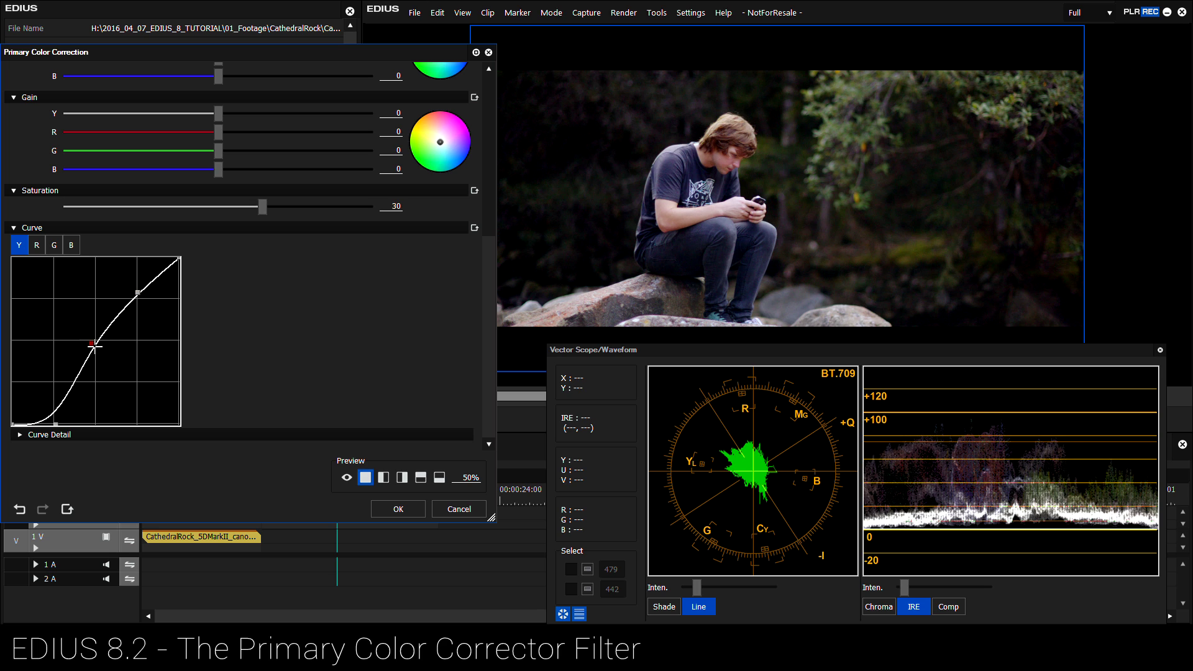
pyautogui.moveTo(92, 343); pyautogui.dragTo(92, 359)
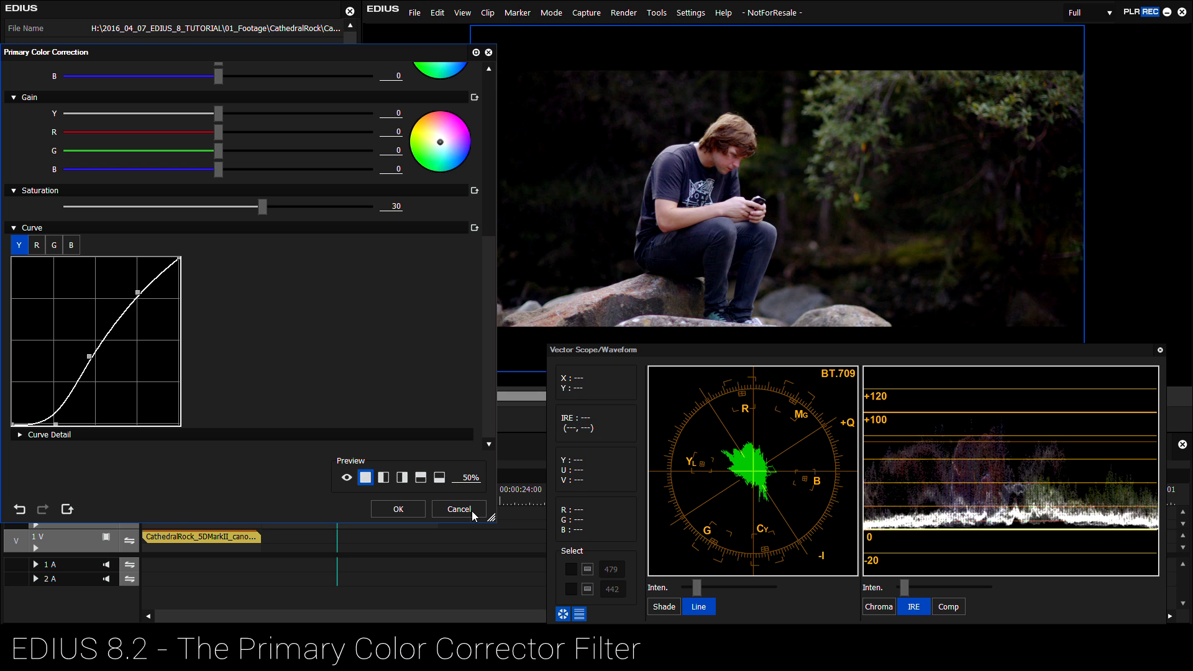
# Compare the grade with the original in a side-by-side split preview, shift the split to about 53%, and apply the filter.
pyautogui.click(383, 477)
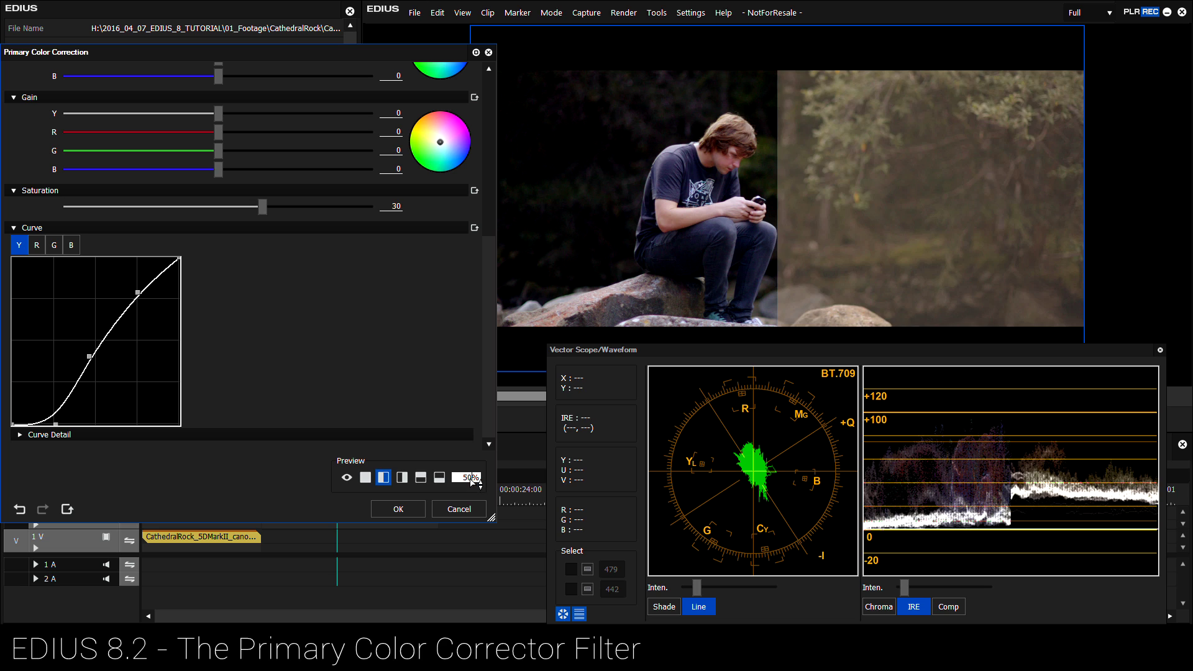
pyautogui.moveTo(474, 481)
pyautogui.mouseDown()
pyautogui.moveTo(474, 537)
pyautogui.moveTo(459, 464)
pyautogui.mouseUp()
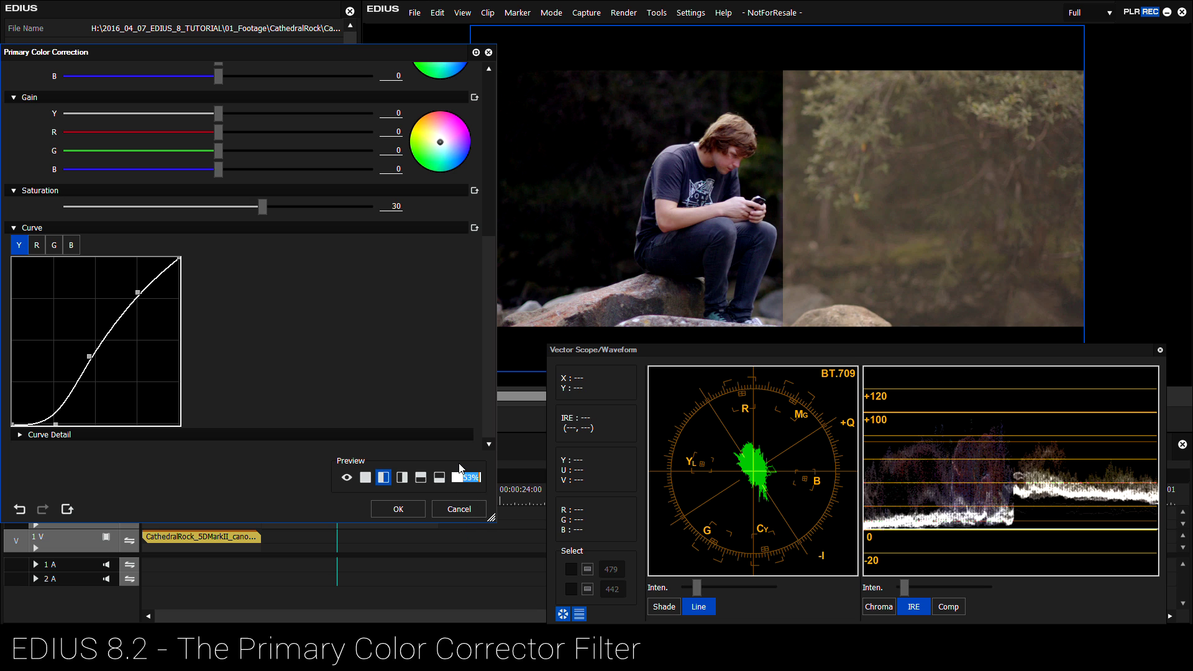
pyautogui.moveTo(483, 359)
pyautogui.mouseDown()
pyautogui.moveTo(491, 234)
pyautogui.moveTo(490, 364)
pyautogui.mouseUp()
pyautogui.click(399, 509)
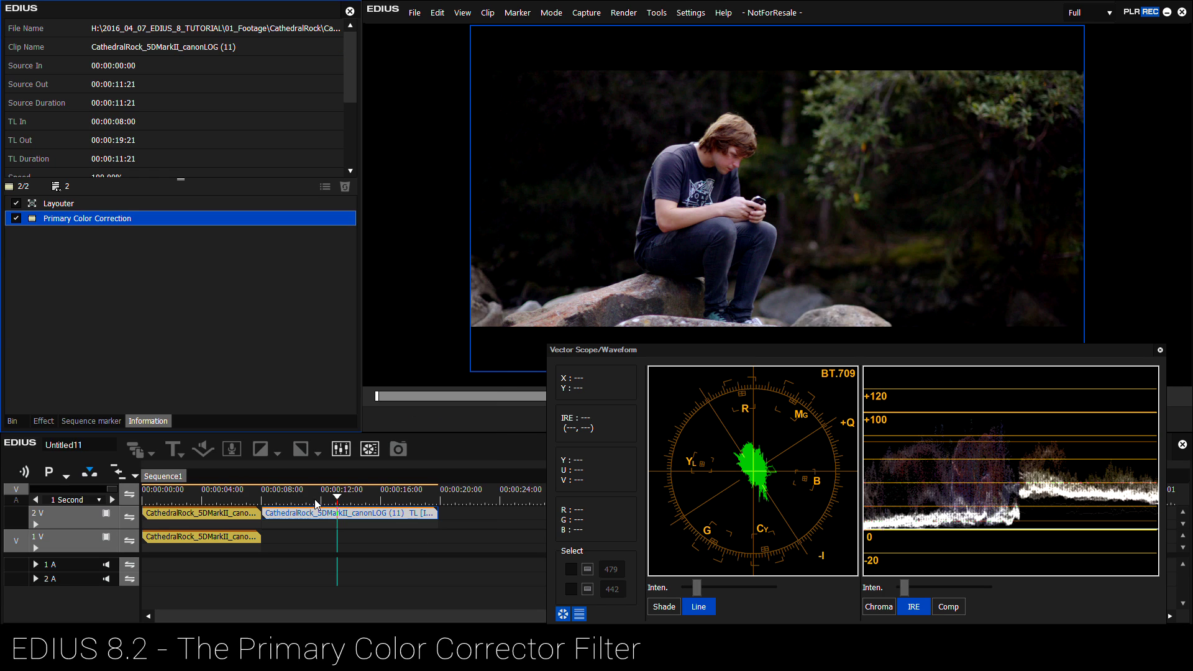
# Scrub through the canonLOG (11) clip to review its adjusted grade.
pyautogui.moveTo(316, 504)
pyautogui.mouseDown()
pyautogui.moveTo(230, 497)
pyautogui.moveTo(313, 507)
pyautogui.moveTo(231, 504)
pyautogui.moveTo(297, 510)
pyautogui.moveTo(235, 505)
pyautogui.moveTo(235, 494)
pyautogui.moveTo(297, 514)
pyautogui.mouseUp()
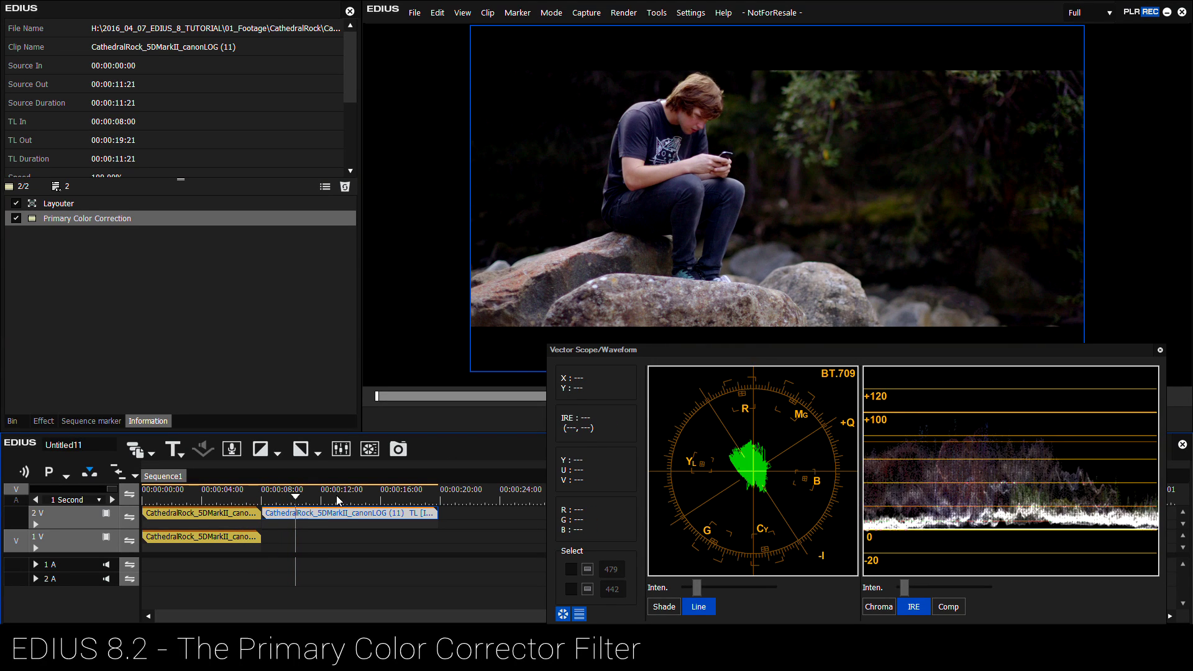
pyautogui.click(309, 501)
pyautogui.moveTo(309, 500); pyautogui.dragTo(292, 523)
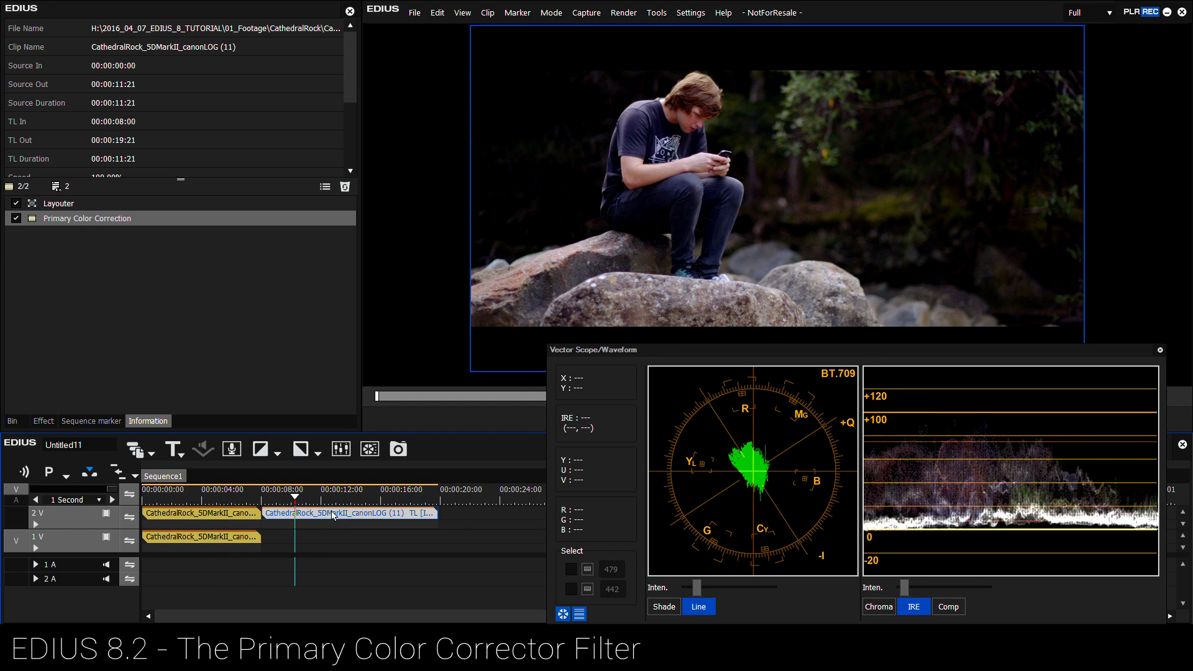
# Set the timeline scale to 2 seconds and add the clip CathedralRock_5DMarkII_canonLOG (15) to the end of track 2V.
pyautogui.hotkey('ctrl', '-')
pyautogui.click(12, 421)
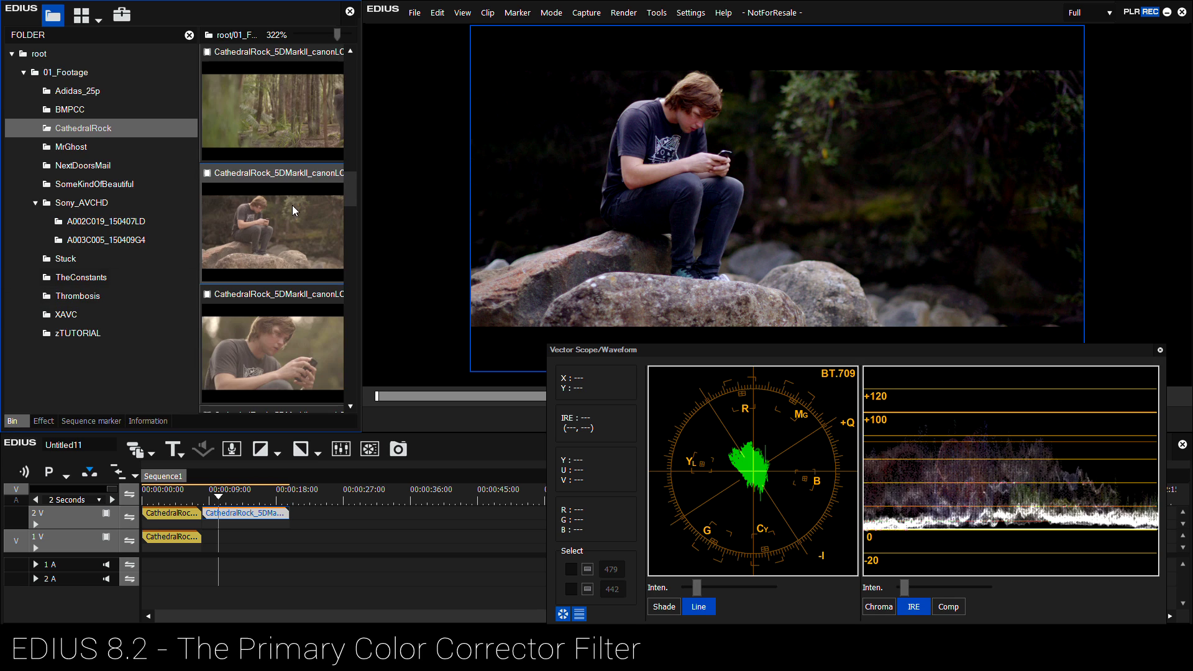
pyautogui.scroll(-3, 318, 188)
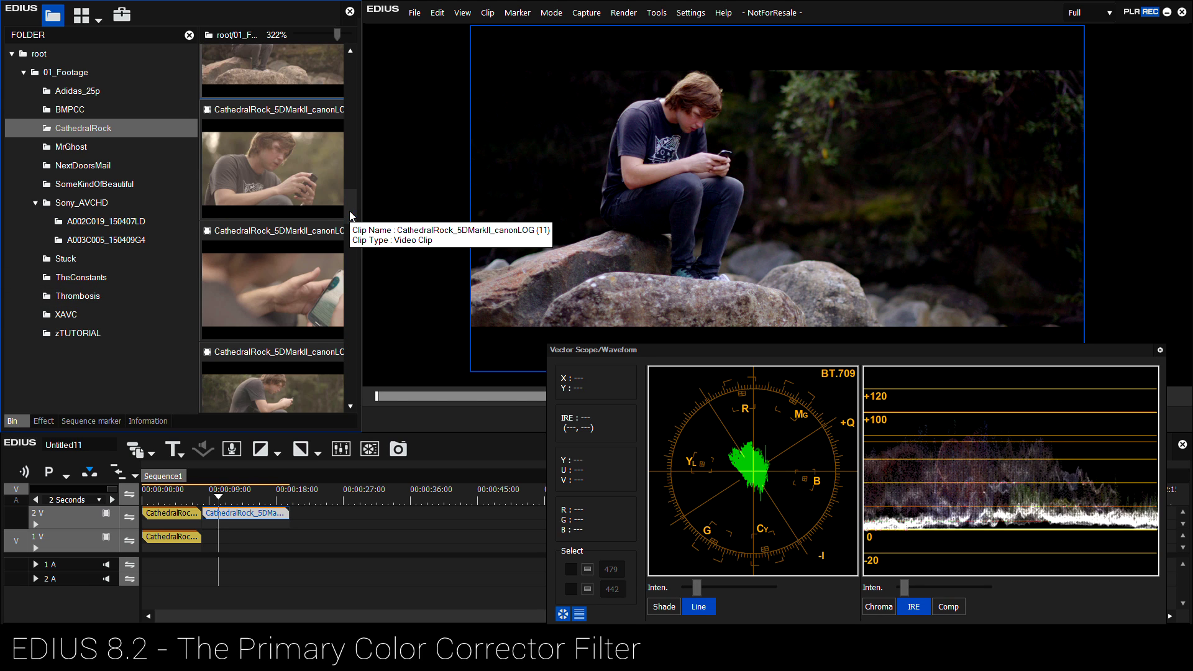
pyautogui.scroll(2, 351, 200)
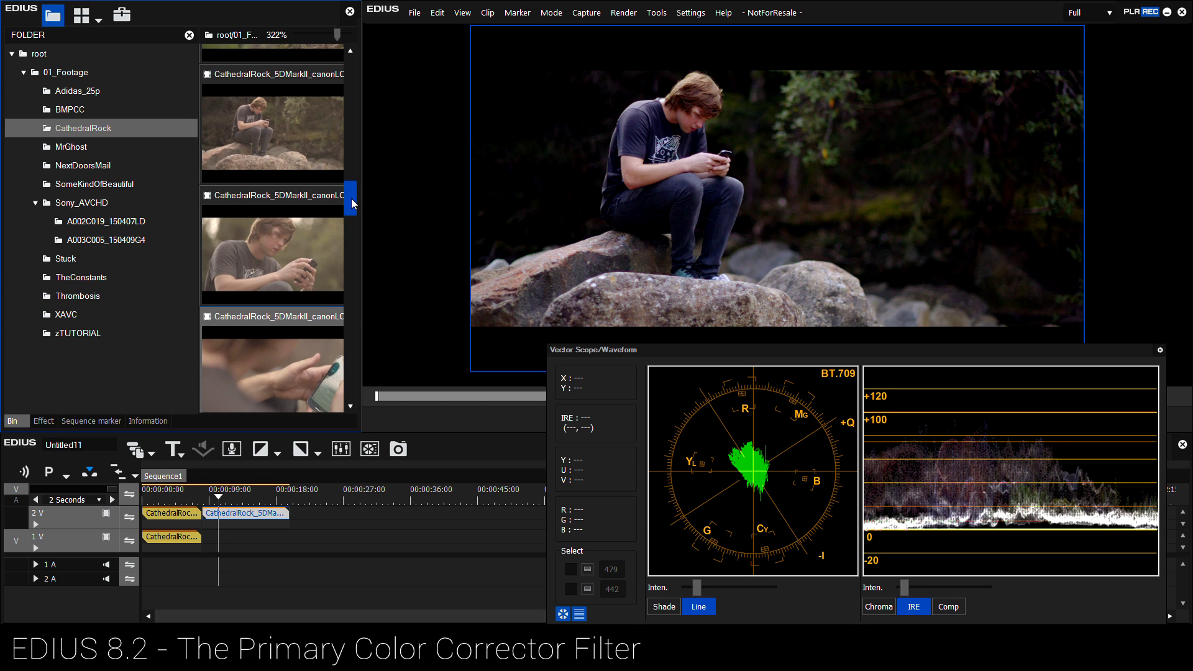
pyautogui.moveTo(349, 196); pyautogui.dragTo(353, 237)
pyautogui.moveTo(298, 208); pyautogui.dragTo(304, 494)
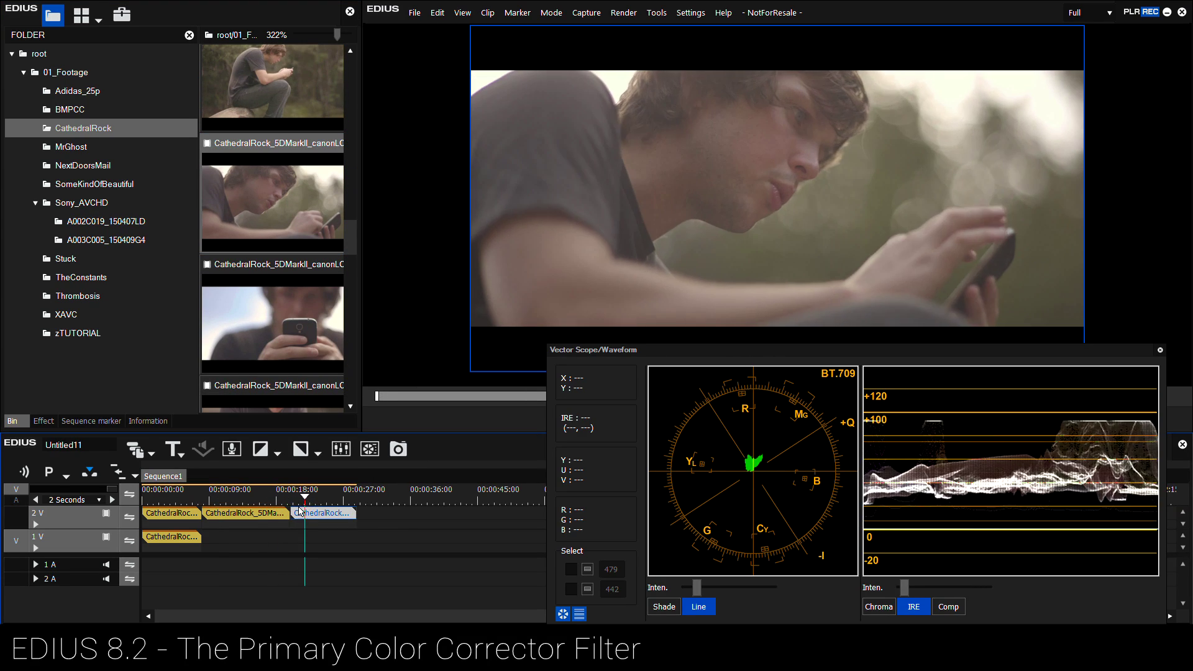
# Copy the Primary Color Correction filter from the canonLOG (11) clip onto the canonLOG (15) clip and scrub through it.
pyautogui.click(249, 512)
pyautogui.click(148, 421)
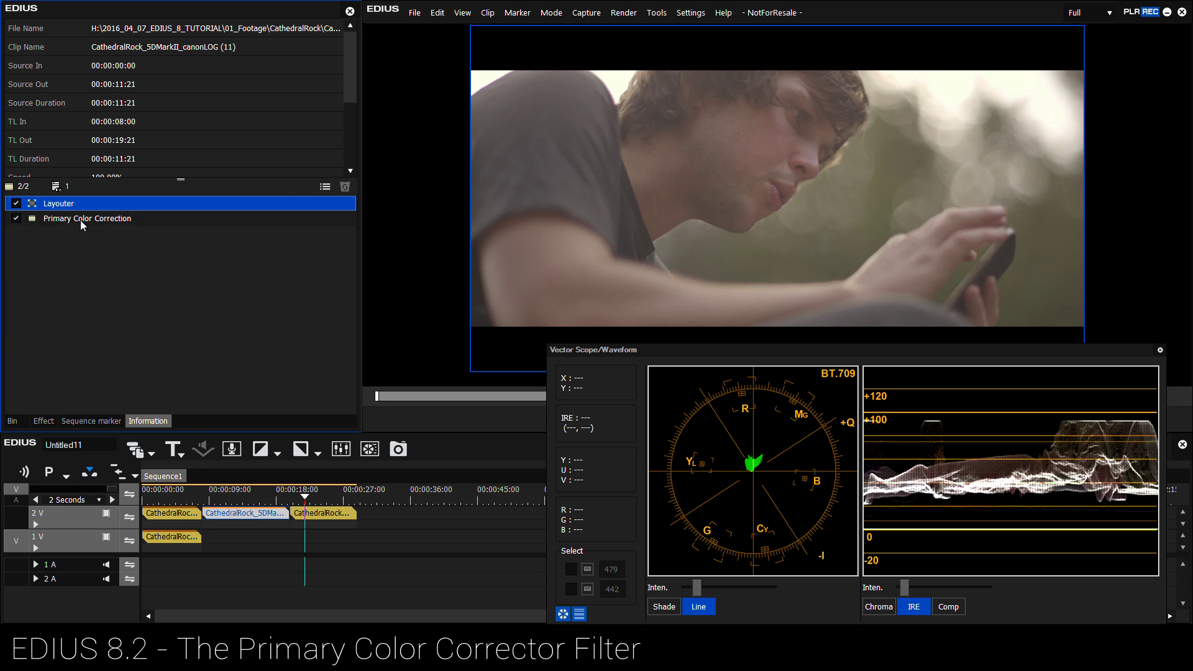
pyautogui.moveTo(80, 219); pyautogui.dragTo(329, 519)
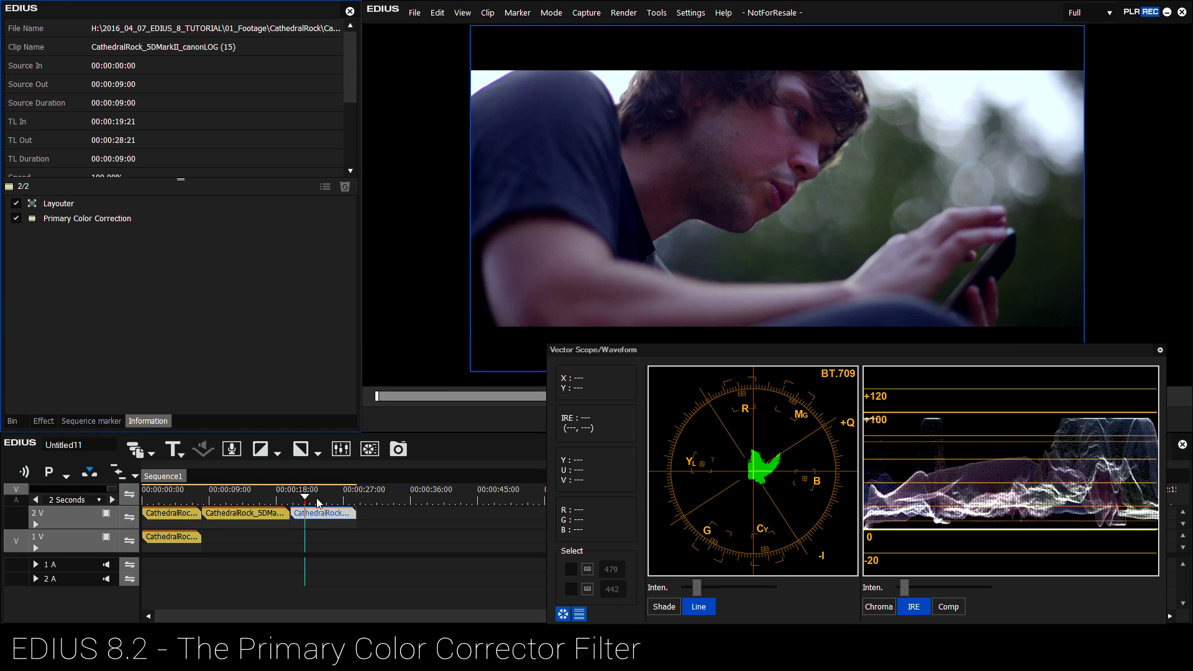
pyautogui.moveTo(316, 498)
pyautogui.mouseDown()
pyautogui.moveTo(261, 501)
pyautogui.moveTo(320, 515)
pyautogui.mouseUp()
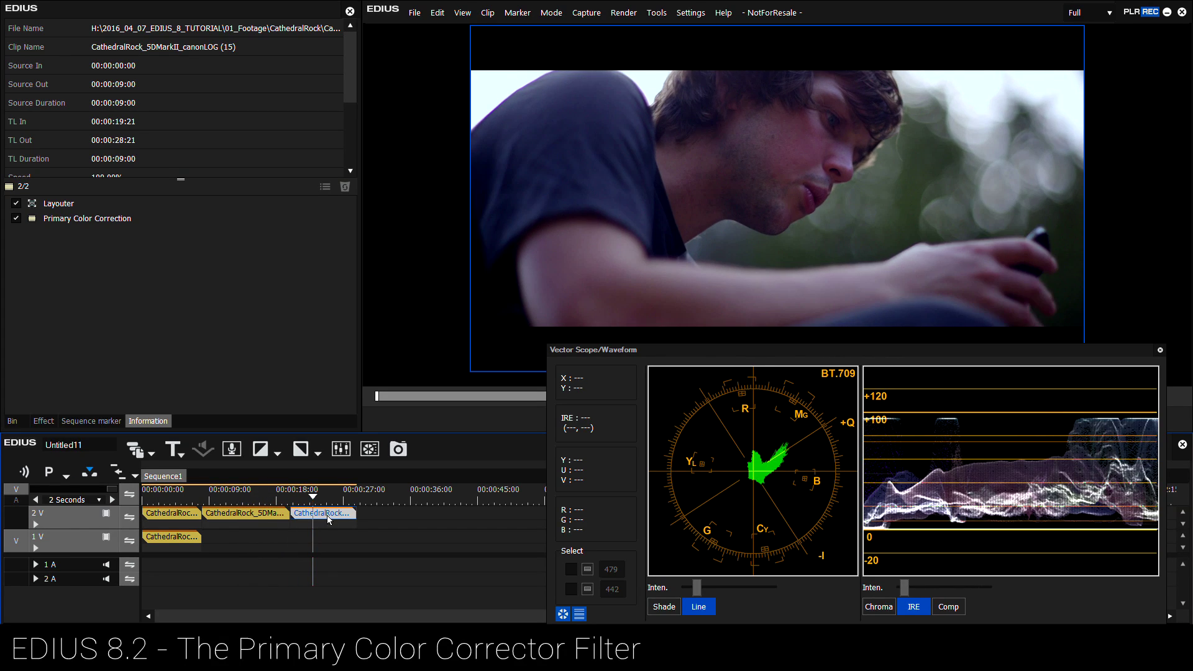
# In the canonLOG (15) clip's Primary Color Correction, set Temperature to -15, Tint to 9 and Saturation to 32.
pyautogui.doubleClick(115, 219)
pyautogui.moveTo(285, 47); pyautogui.dragTo(327, 65)
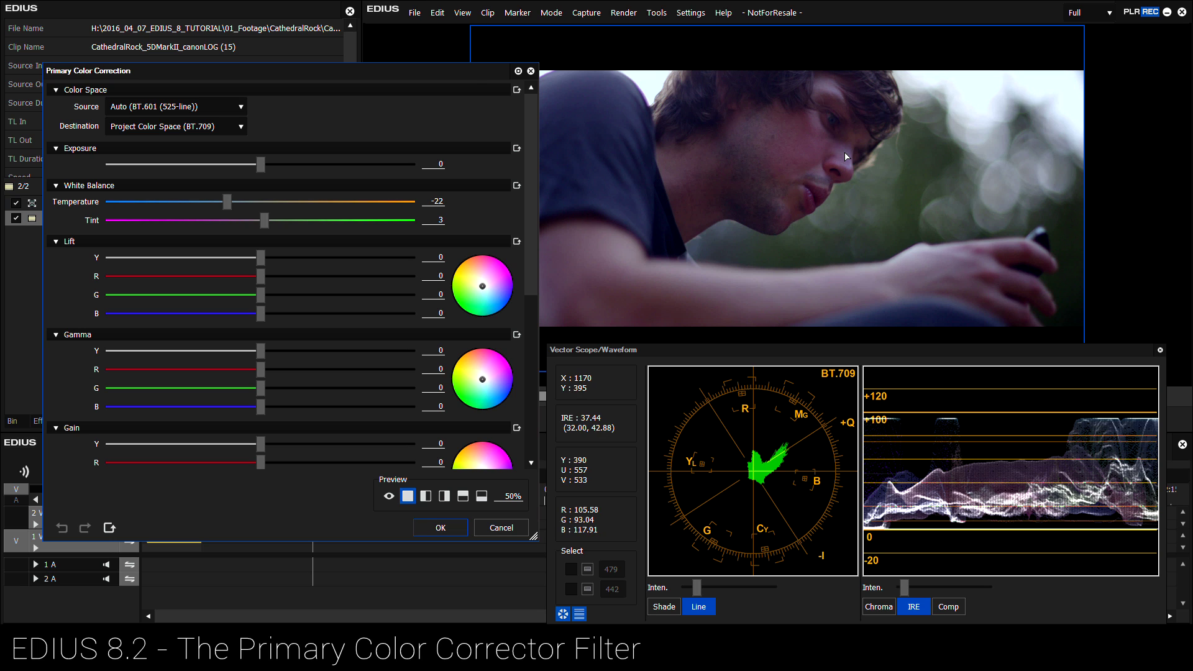
pyautogui.moveTo(484, 80); pyautogui.dragTo(442, 70)
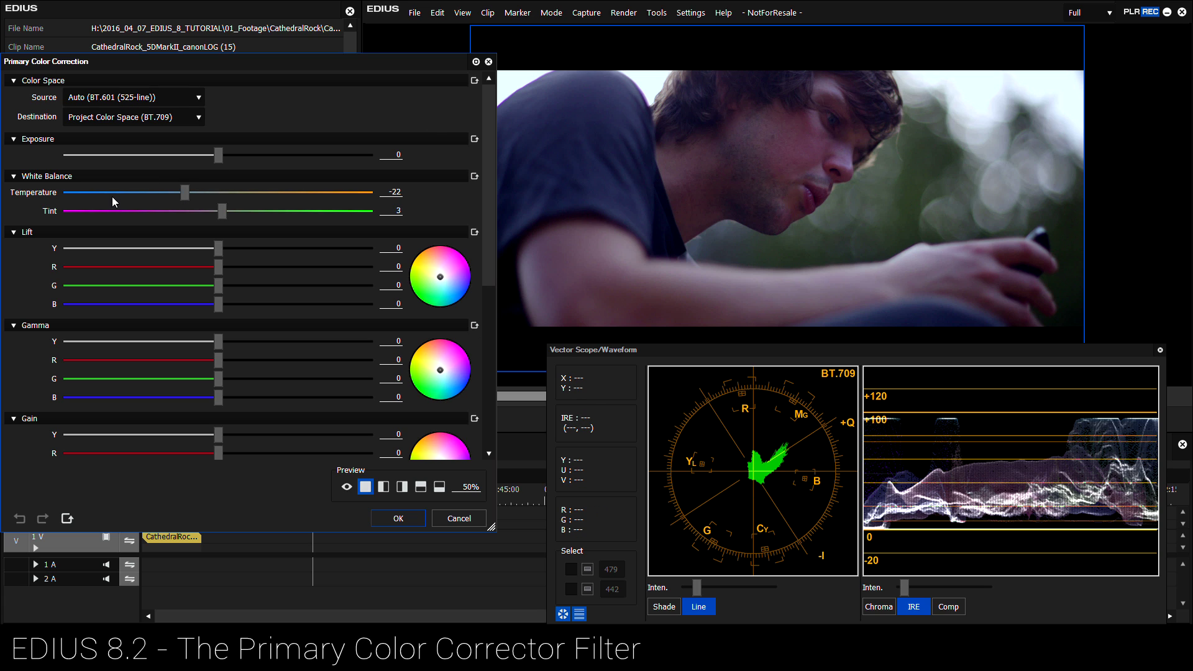
pyautogui.moveTo(185, 193); pyautogui.dragTo(199, 195)
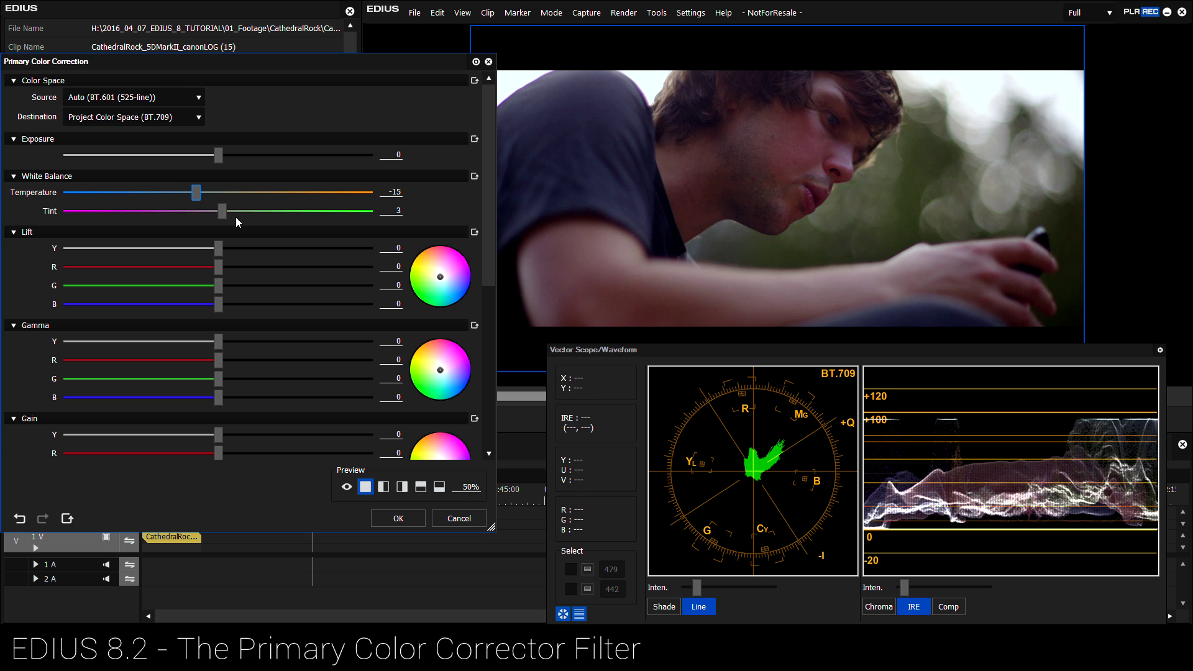
pyautogui.moveTo(221, 214); pyautogui.dragTo(223, 217)
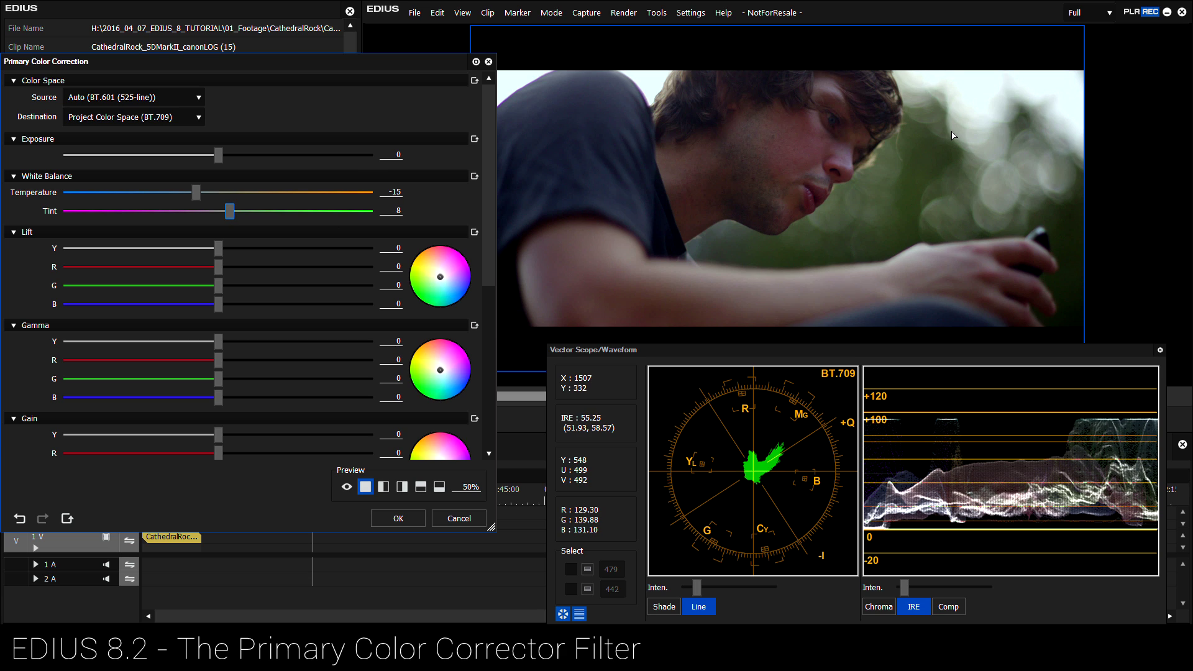
pyautogui.moveTo(195, 195); pyautogui.dragTo(197, 197)
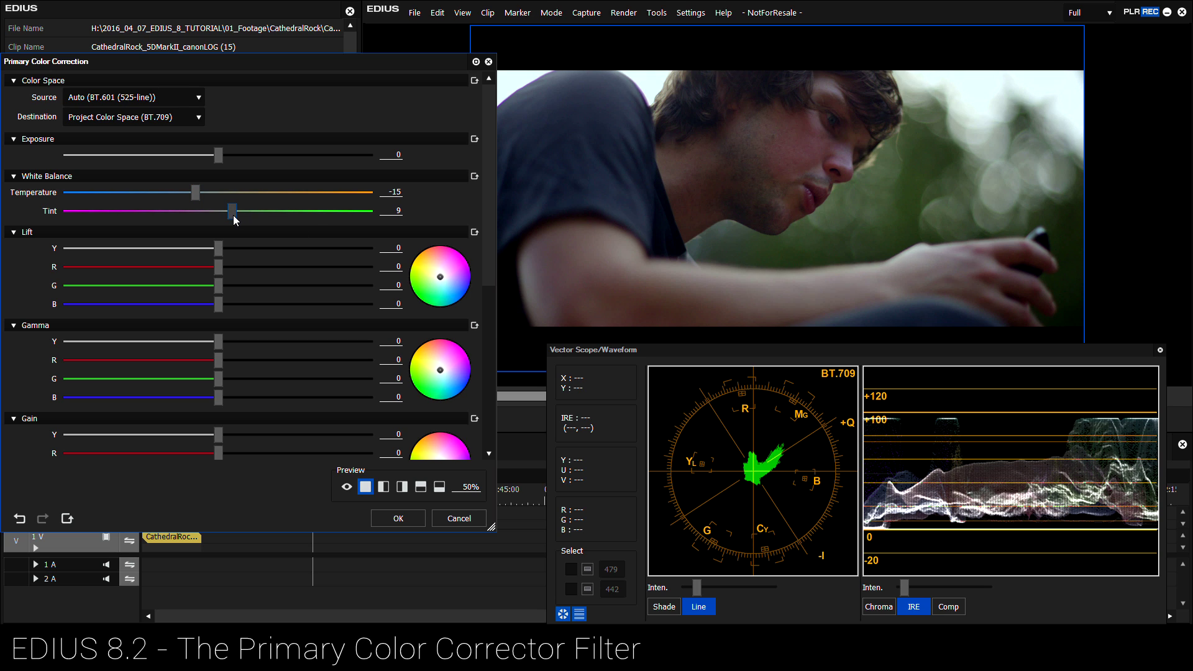
pyautogui.moveTo(487, 251); pyautogui.dragTo(488, 360)
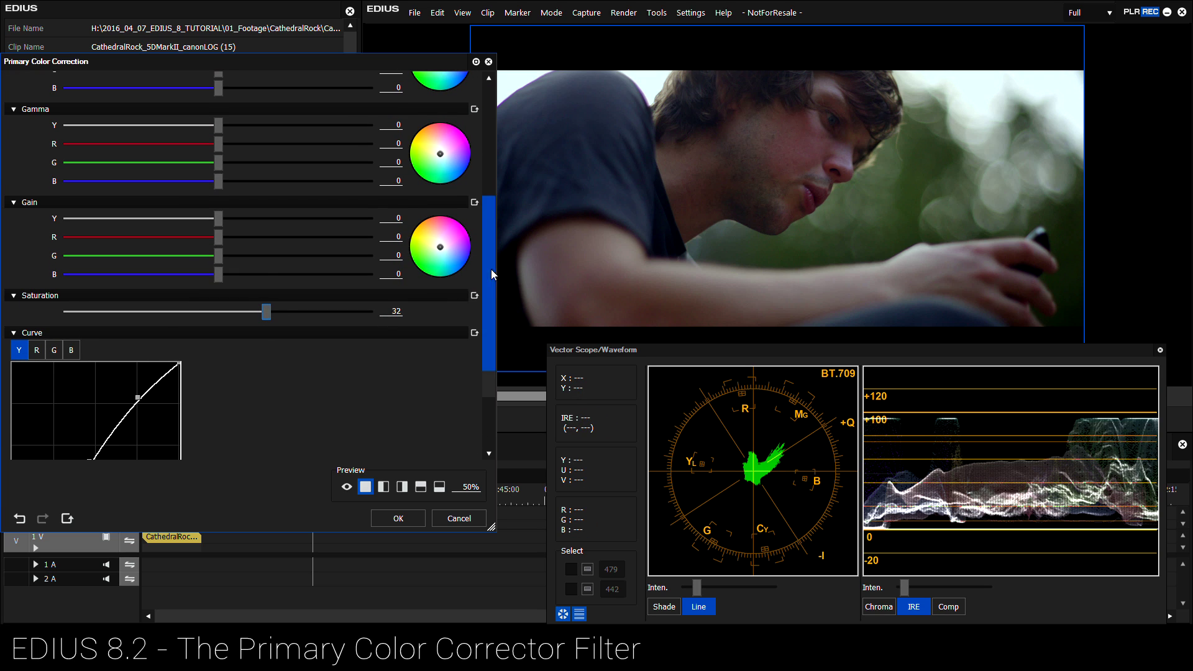
# In the canonLOG (15) clip's Y curve, lower the middle point down-left, fine-tune the highlight point, apply the grade and scrub through the clip.
pyautogui.moveTo(491, 269); pyautogui.dragTo(490, 332)
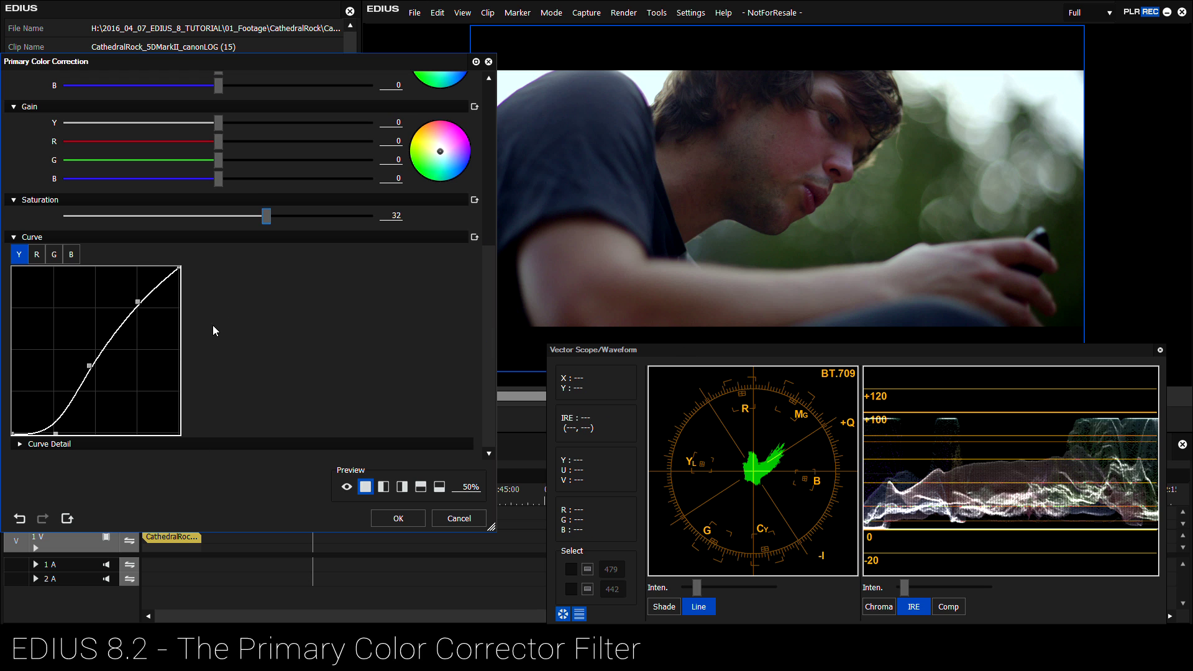
pyautogui.moveTo(88, 367); pyautogui.dragTo(78, 381)
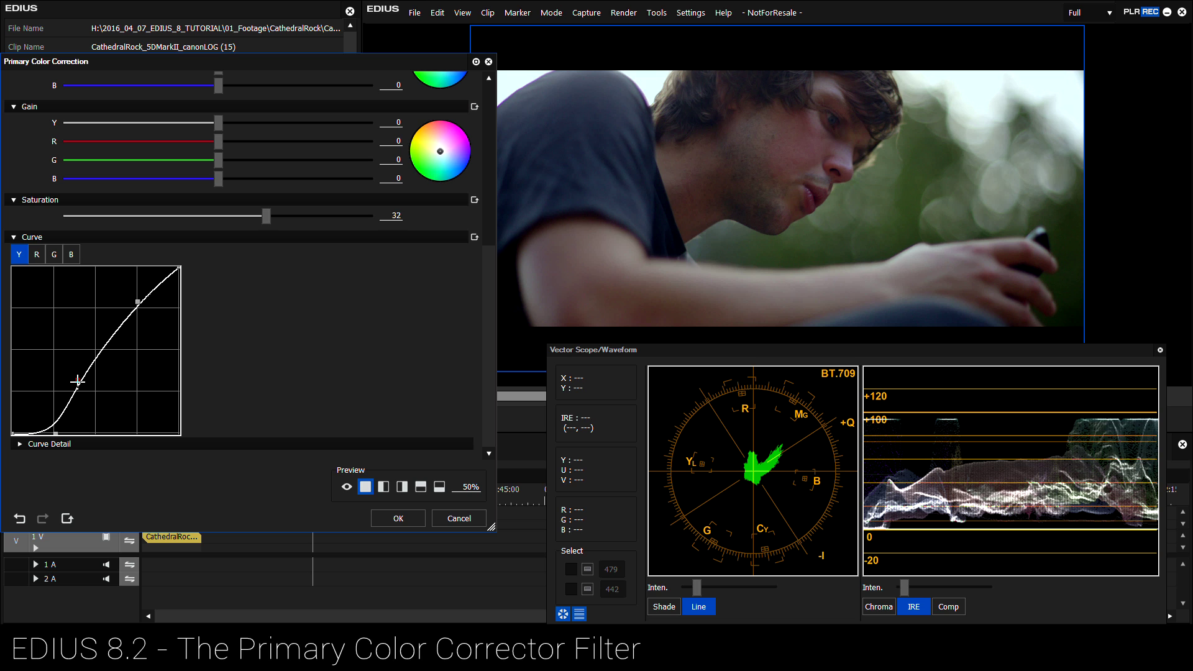
pyautogui.moveTo(79, 382); pyautogui.dragTo(80, 383)
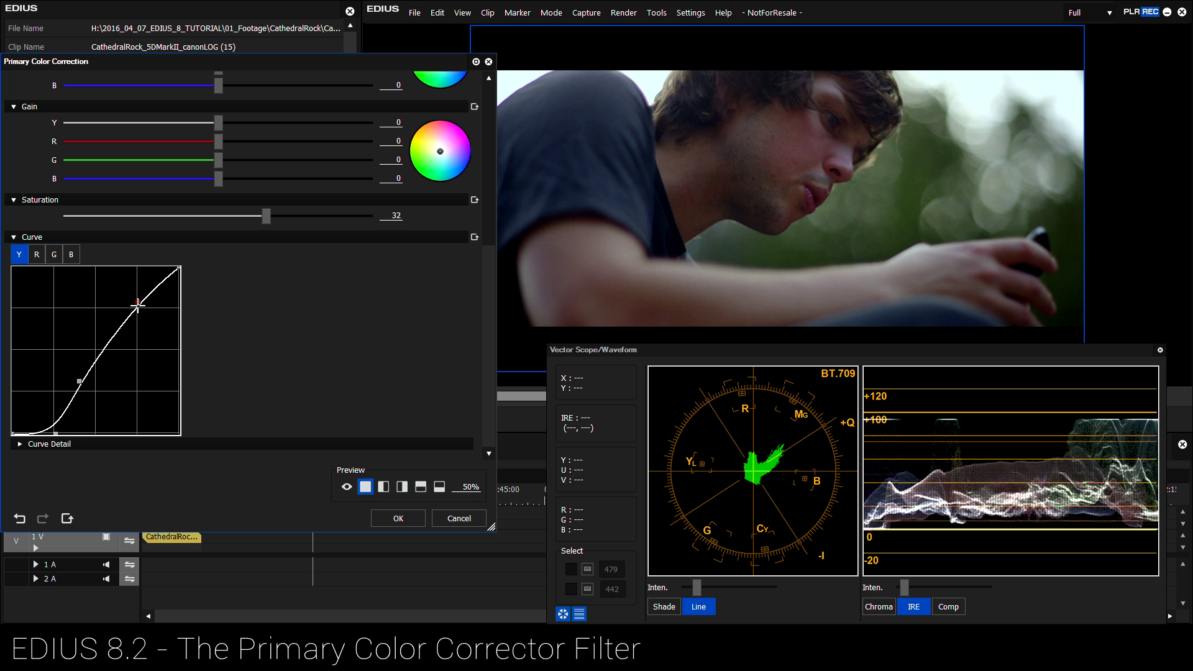
pyautogui.moveTo(138, 305); pyautogui.dragTo(137, 303)
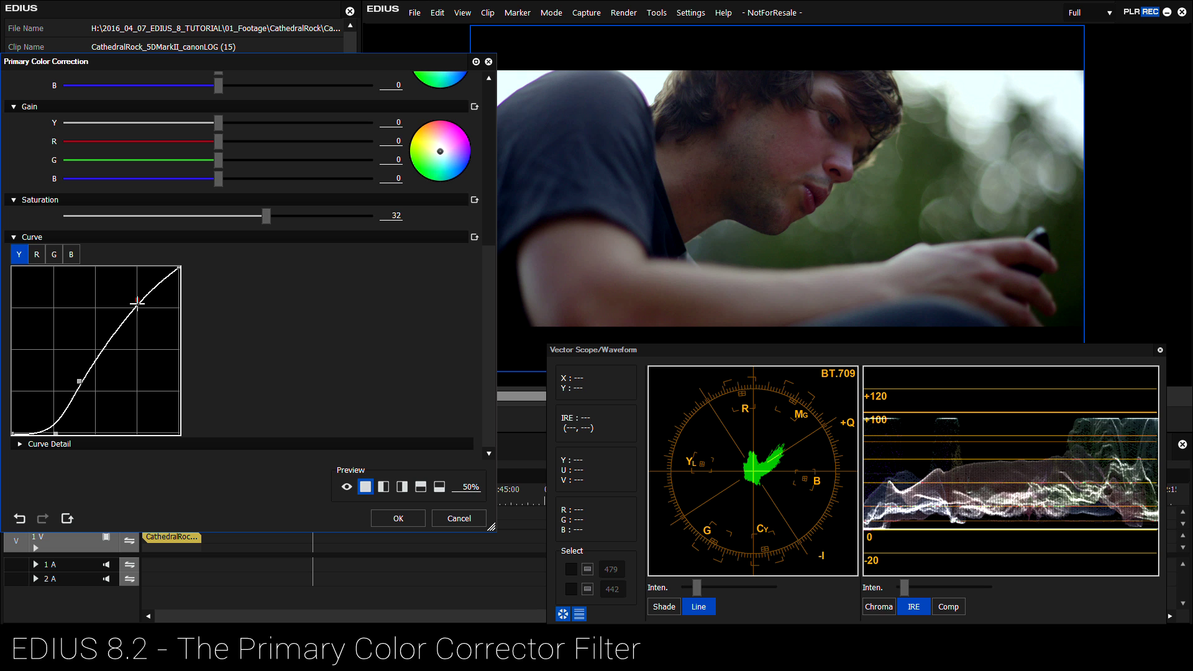
pyautogui.click(387, 518)
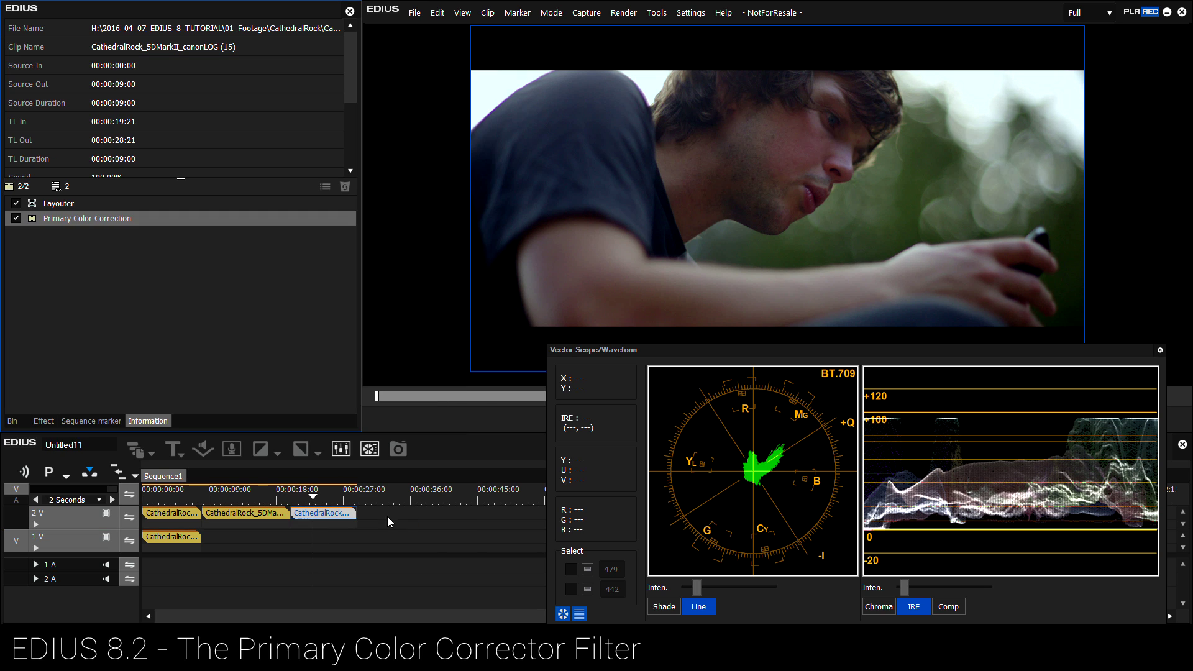
pyautogui.click(261, 497)
pyautogui.moveTo(260, 497); pyautogui.dragTo(282, 531)
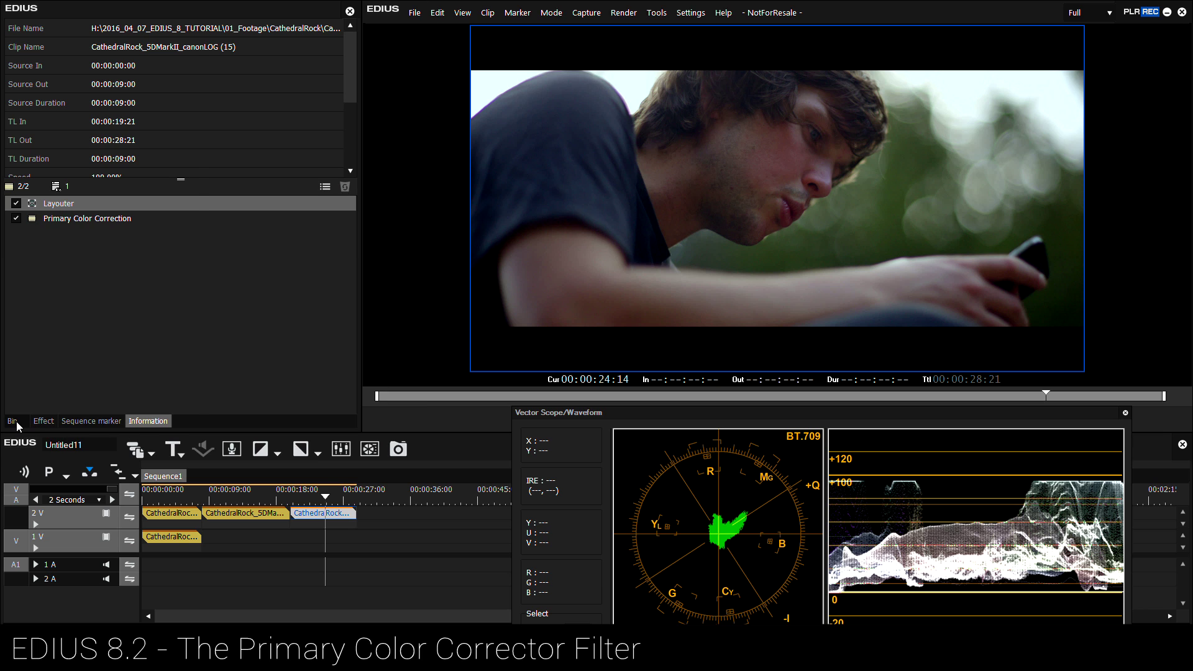
# Load the clip CathedralRock_5DMarkII_canonLOG (23) from the CathedralRock folder into the player.
pyautogui.click(22, 421)
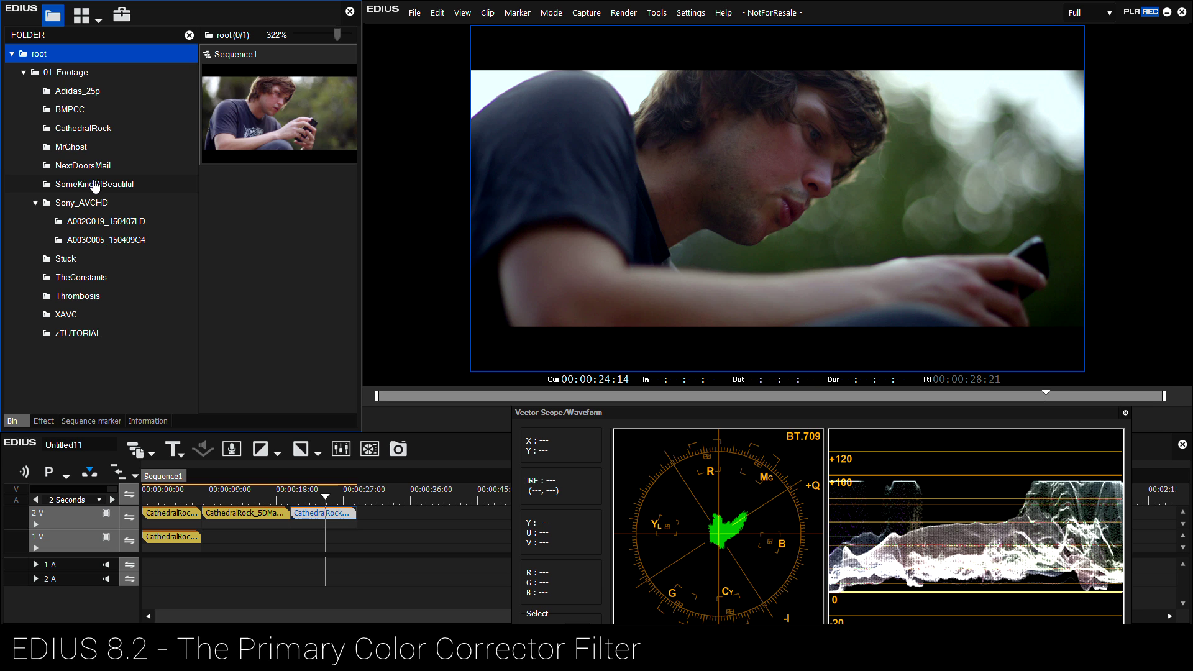
pyautogui.click(81, 131)
pyautogui.moveTo(346, 92); pyautogui.dragTo(349, 334)
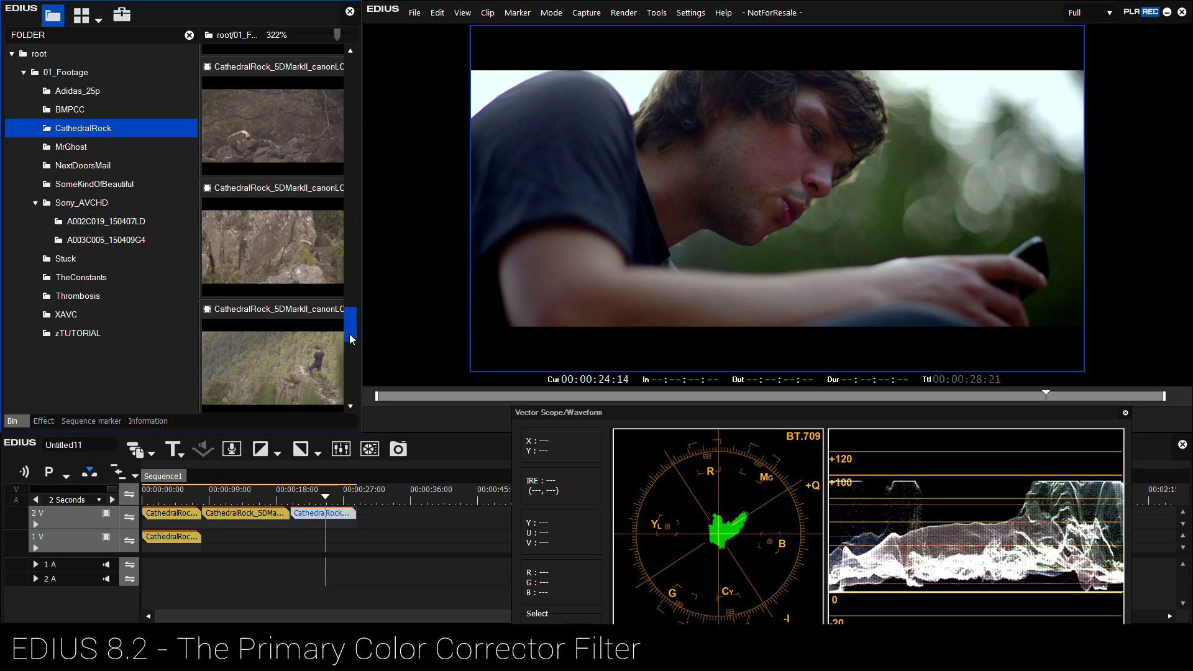
pyautogui.doubleClick(266, 264)
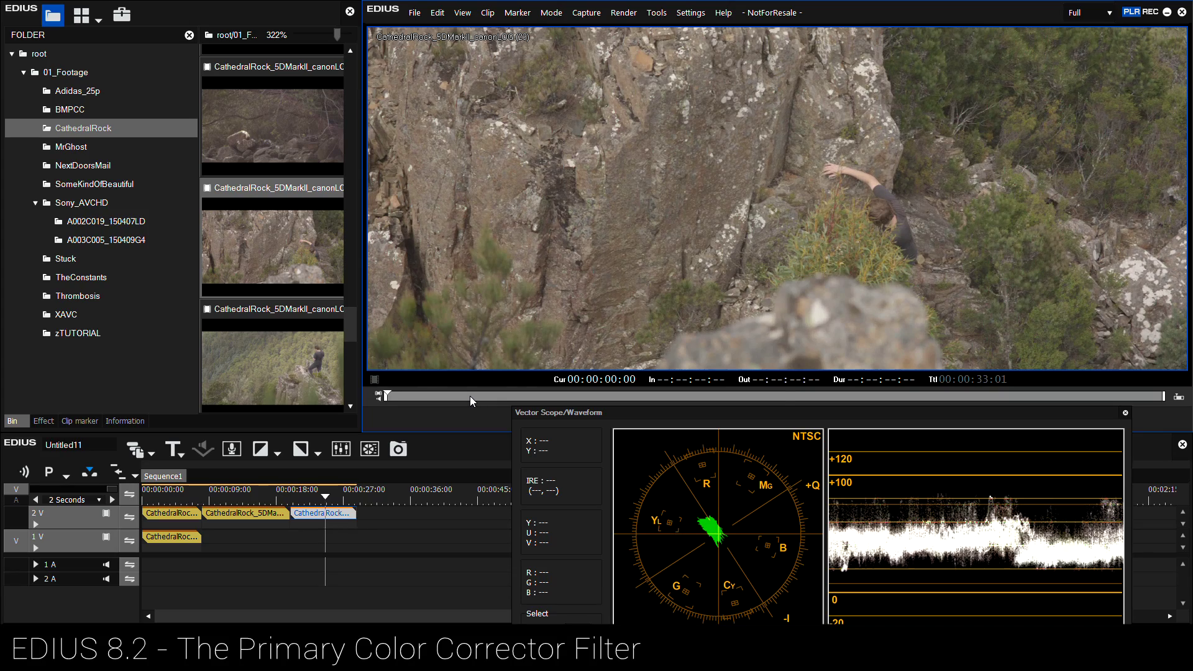
# Mark In at 00:00:09:01 and Out at 00:00:26:14 on the canonLOG (23) clip and add it to the end of track 2V.
pyautogui.doubleClick(501, 403)
pyautogui.click(492, 395)
pyautogui.moveTo(492, 395); pyautogui.dragTo(679, 397)
pyautogui.press('i')
pyautogui.press('o')
pyautogui.moveTo(423, 485)
pyautogui.mouseDown()
pyautogui.moveTo(356, 520)
pyautogui.moveTo(391, 498)
pyautogui.moveTo(424, 506)
pyautogui.mouseUp()
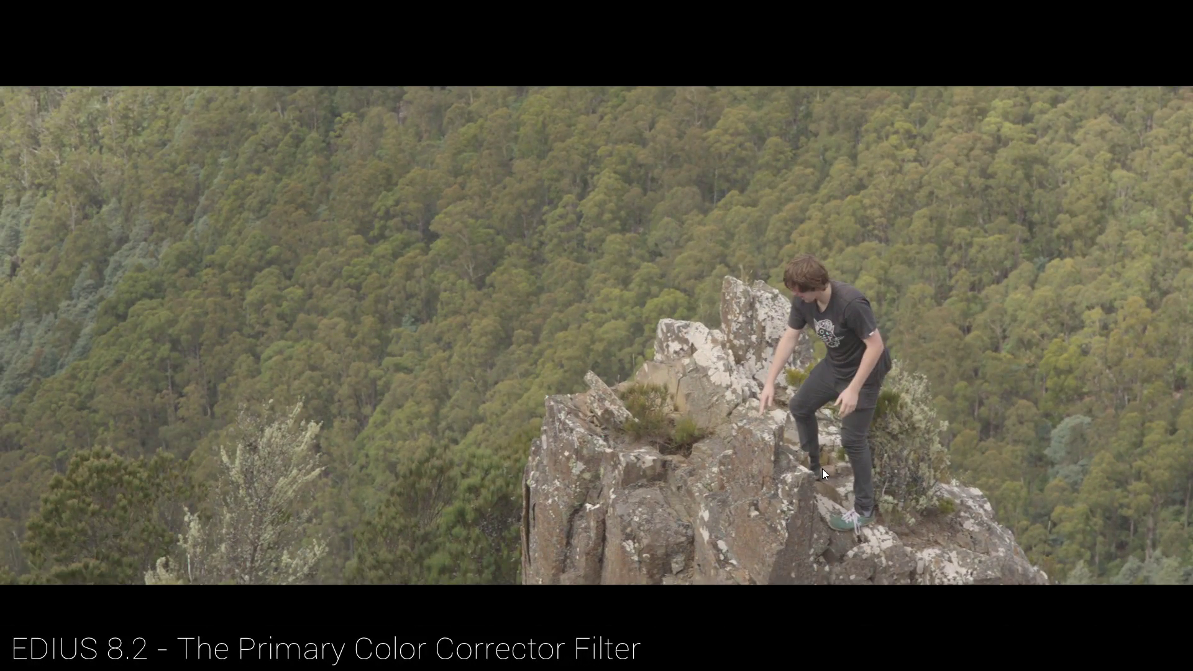
# Place the timeline cursor at 00:00:36:00 and apply the Primary Color Correction filter to the canonLOG (23) clip.
pyautogui.press('Escape')
pyautogui.moveTo(465, 499); pyautogui.dragTo(410, 499)
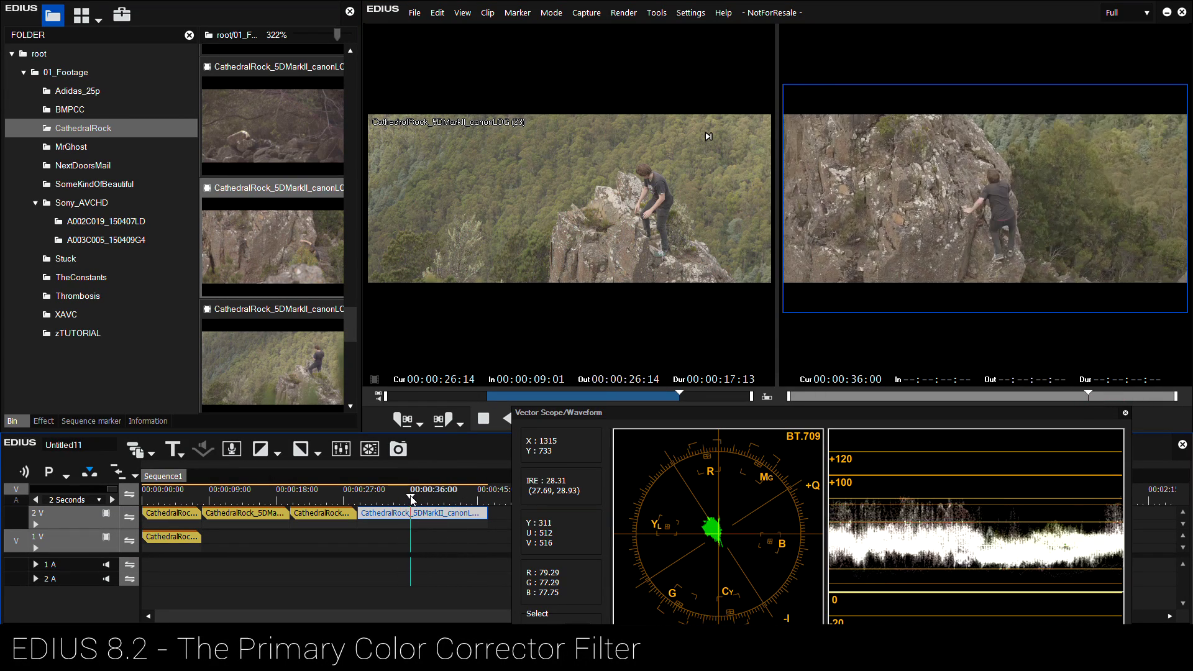
pyautogui.click(44, 421)
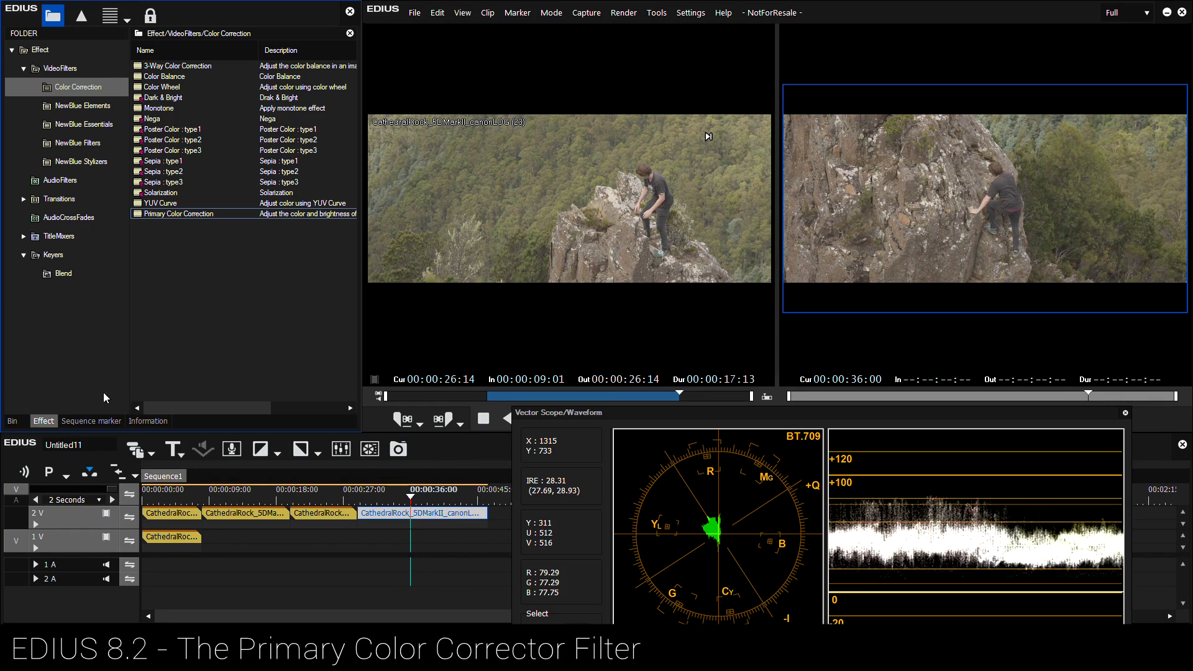
pyautogui.click(67, 89)
pyautogui.click(176, 214)
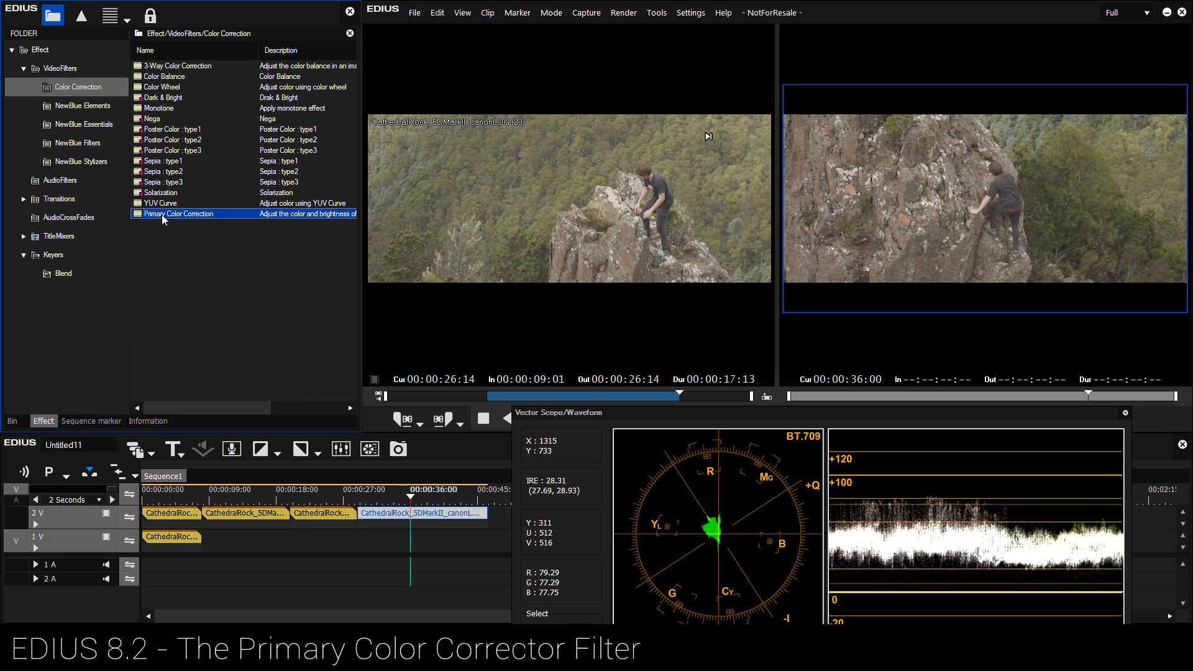
pyautogui.moveTo(162, 214); pyautogui.dragTo(411, 517)
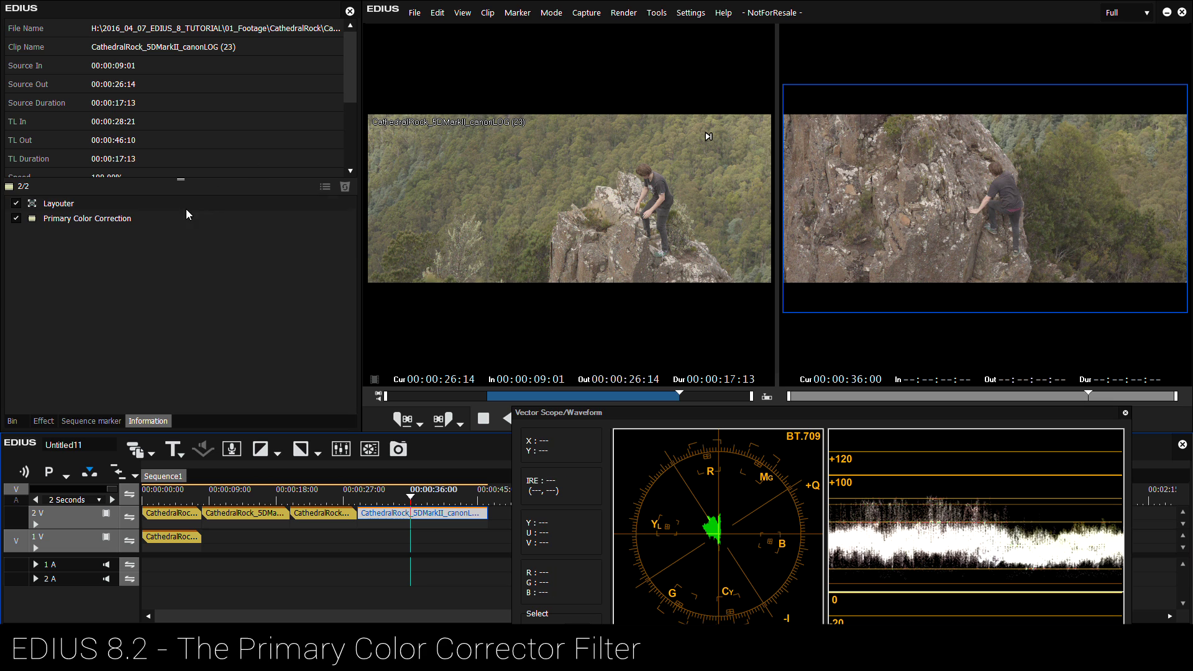
# In the canonLOG (23) clip's Primary Color Correction, bend the Y curve into an S, with lowered shadows, raised highlights and slightly shifted midtones.
pyautogui.doubleClick(117, 218)
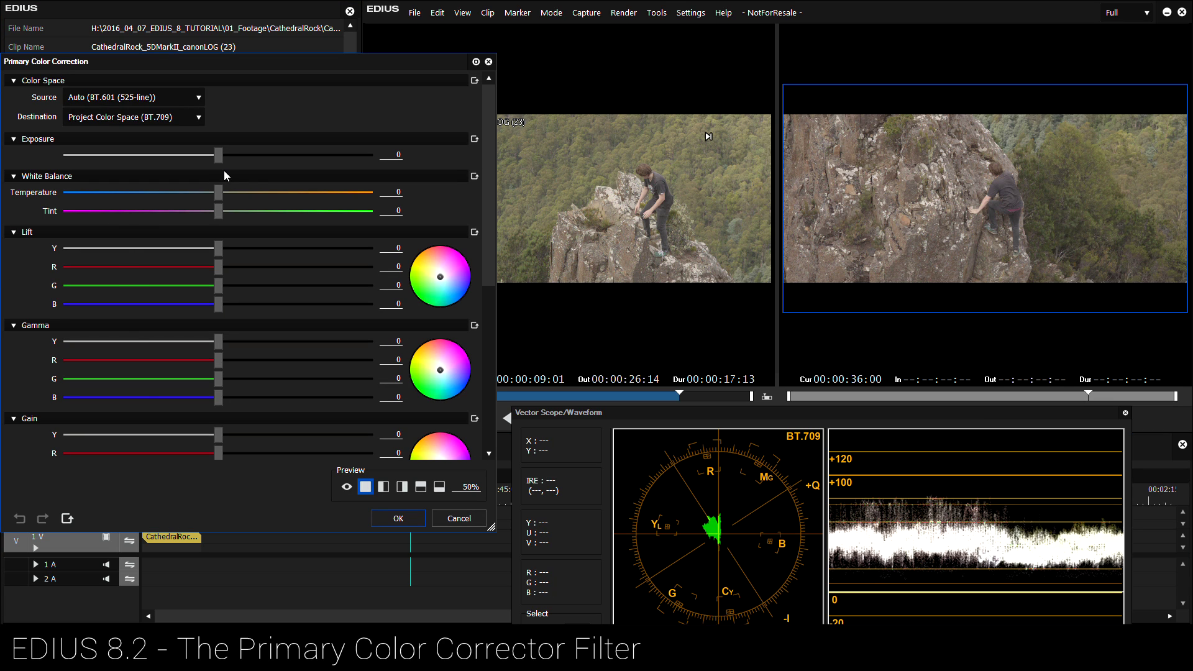
pyautogui.moveTo(220, 158)
pyautogui.mouseDown()
pyautogui.moveTo(247, 163)
pyautogui.moveTo(199, 164)
pyautogui.moveTo(244, 166)
pyautogui.moveTo(208, 165)
pyautogui.moveTo(219, 165)
pyautogui.mouseUp()
pyautogui.moveTo(492, 143); pyautogui.dragTo(489, 304)
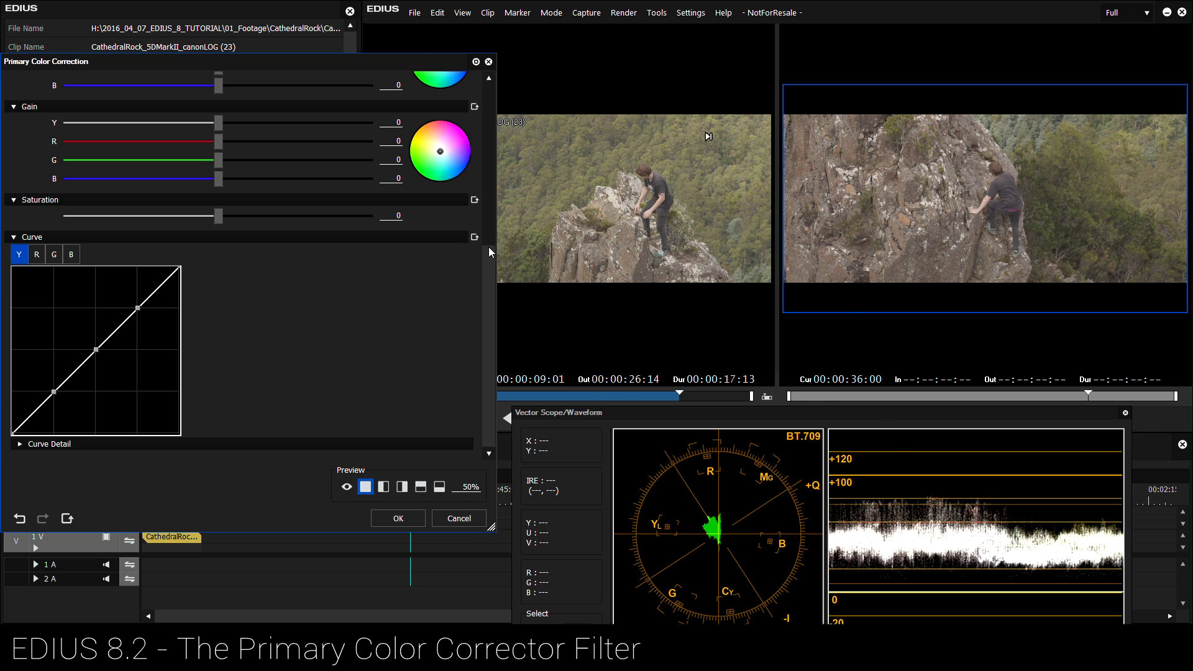
pyautogui.moveTo(491, 252)
pyautogui.mouseDown()
pyautogui.moveTo(491, 155)
pyautogui.moveTo(490, 252)
pyautogui.mouseUp()
pyautogui.moveTo(54, 392); pyautogui.dragTo(51, 430)
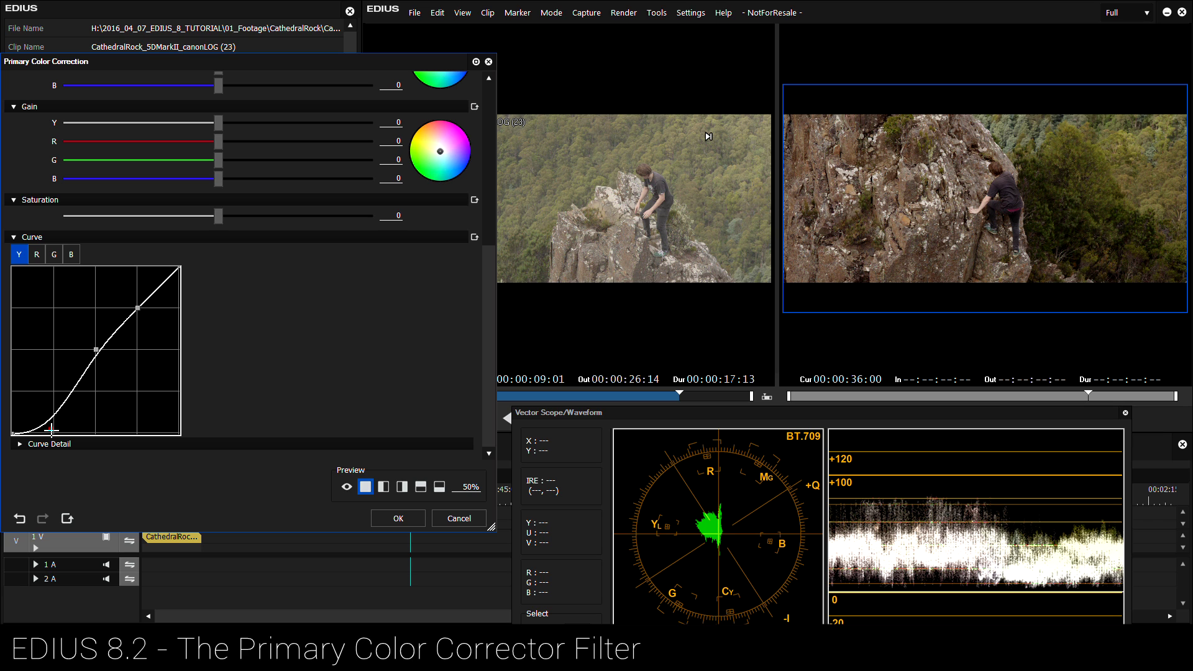
pyautogui.moveTo(137, 307); pyautogui.dragTo(132, 292)
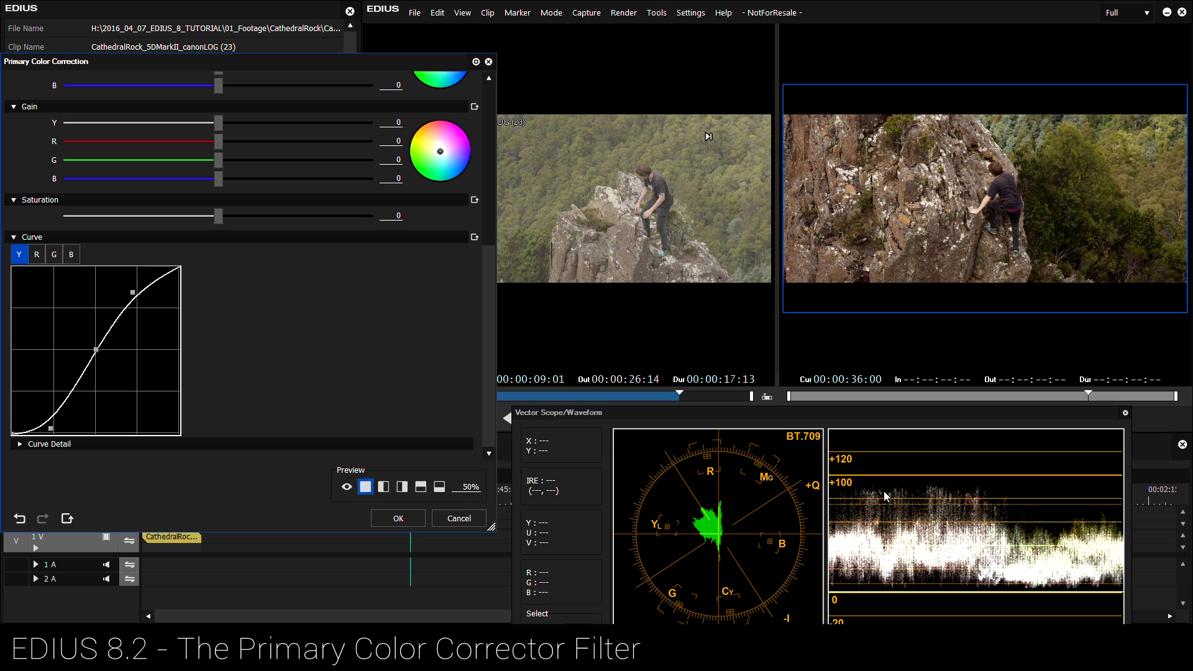
pyautogui.moveTo(96, 349); pyautogui.dragTo(89, 359)
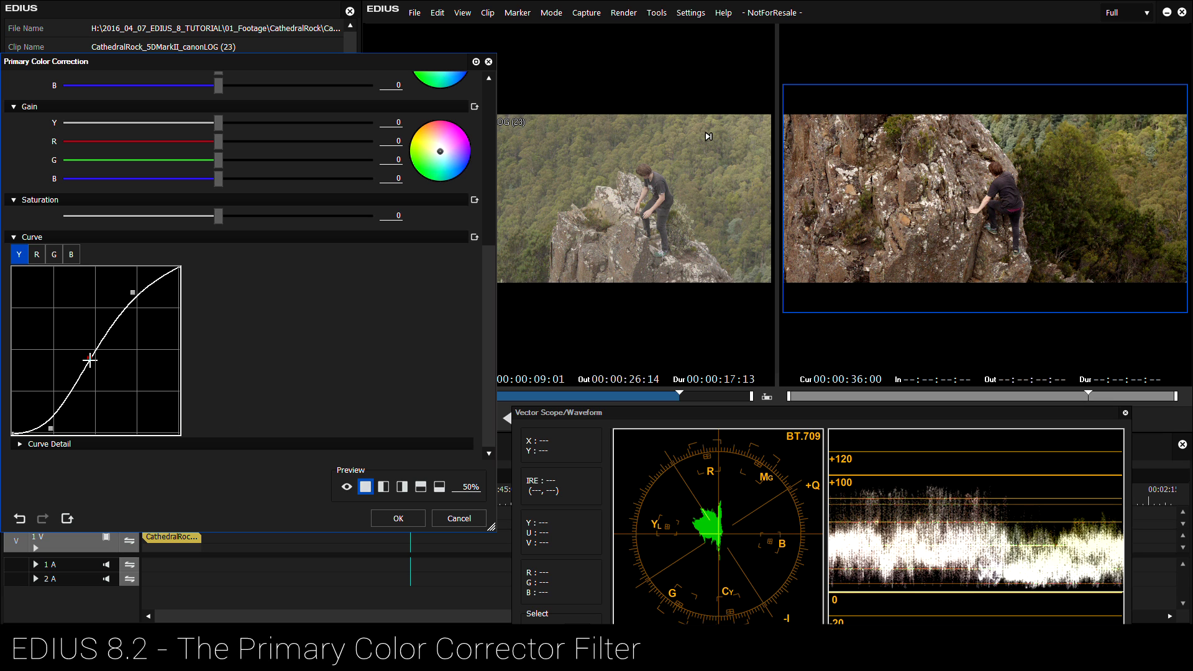
pyautogui.click(398, 519)
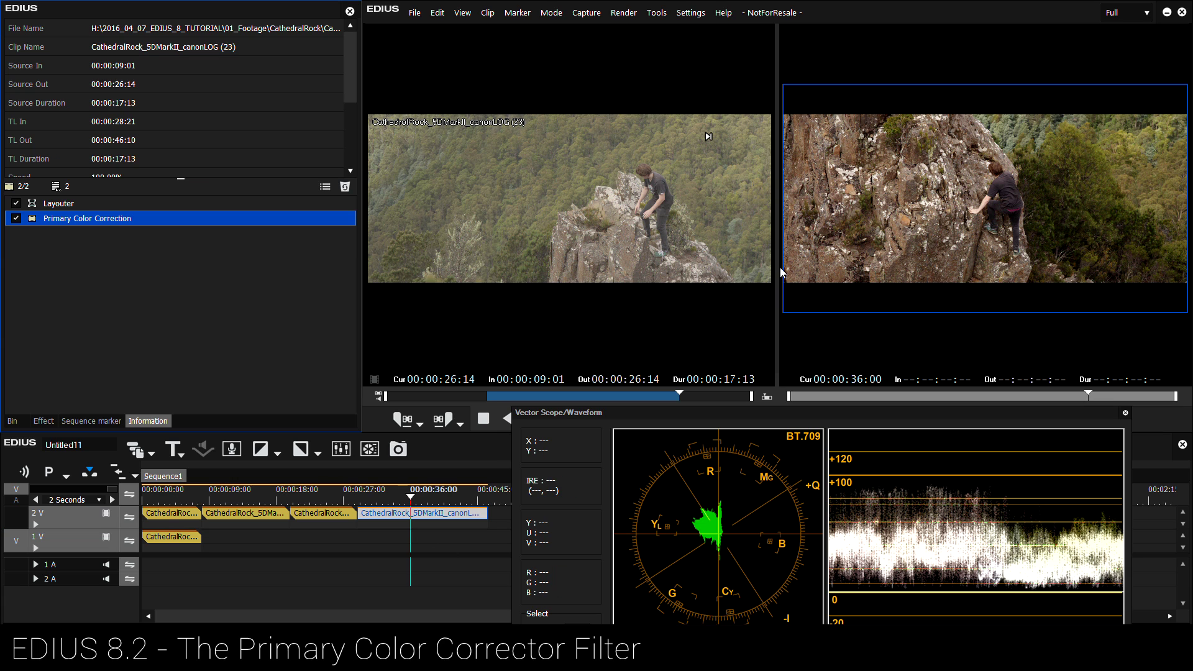
# Switch the preview from dual monitors to Single Mode, showing the timeline picture.
pyautogui.doubleClick(796, 203)
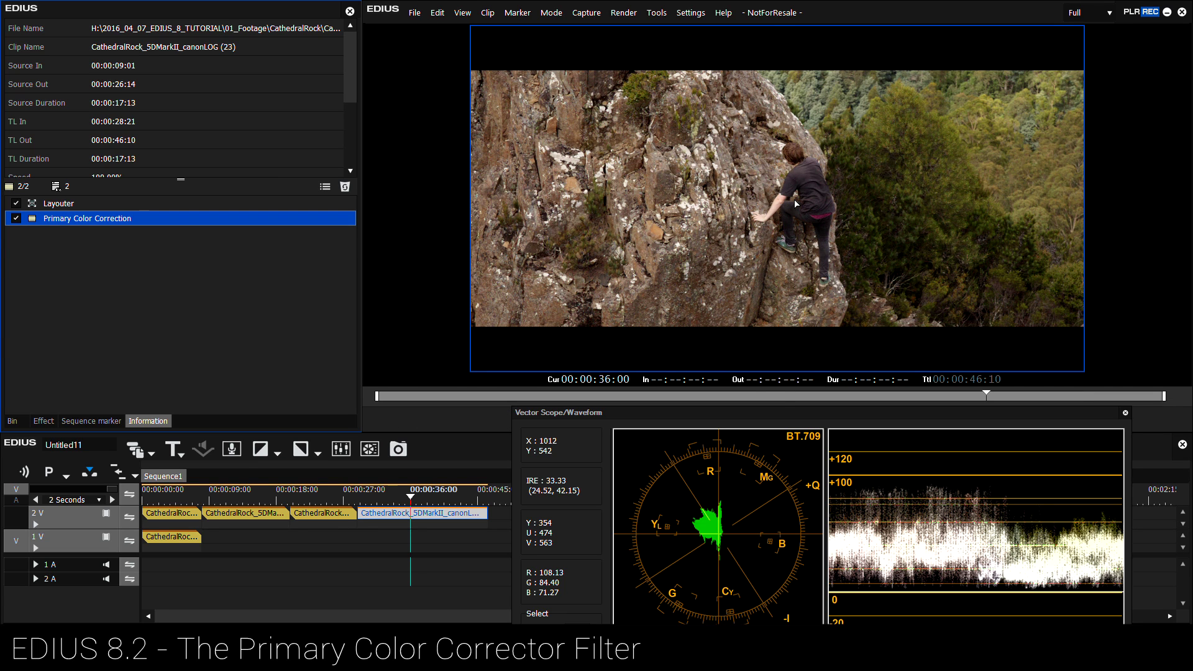
pyautogui.doubleClick(796, 203)
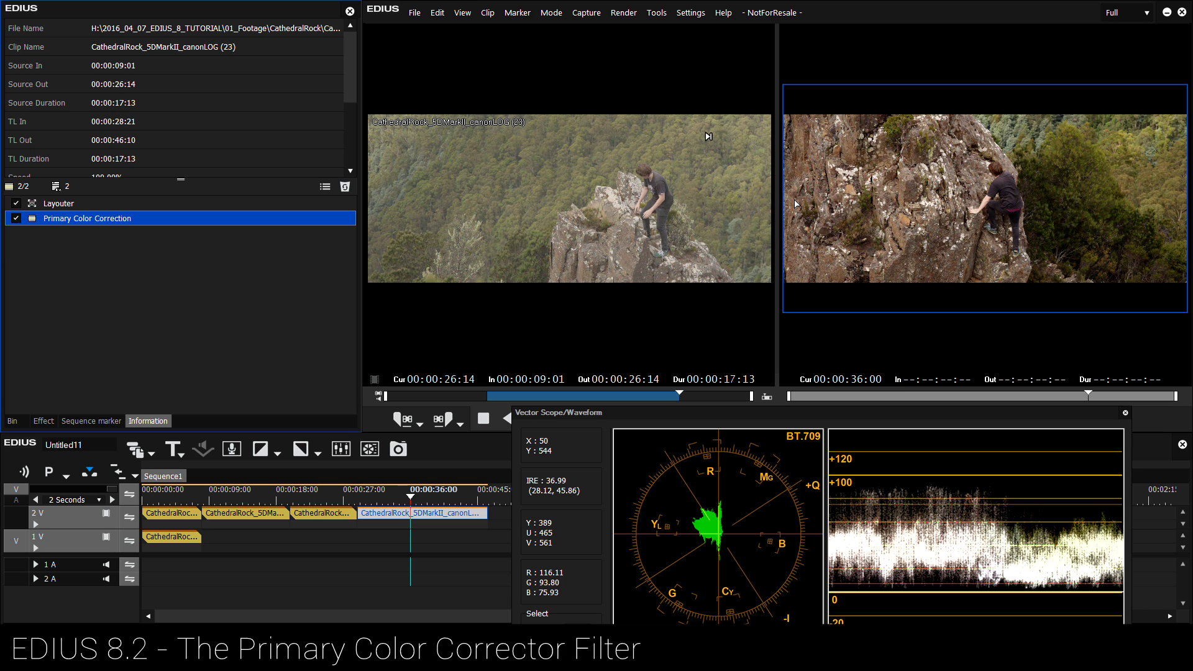
pyautogui.doubleClick(795, 204)
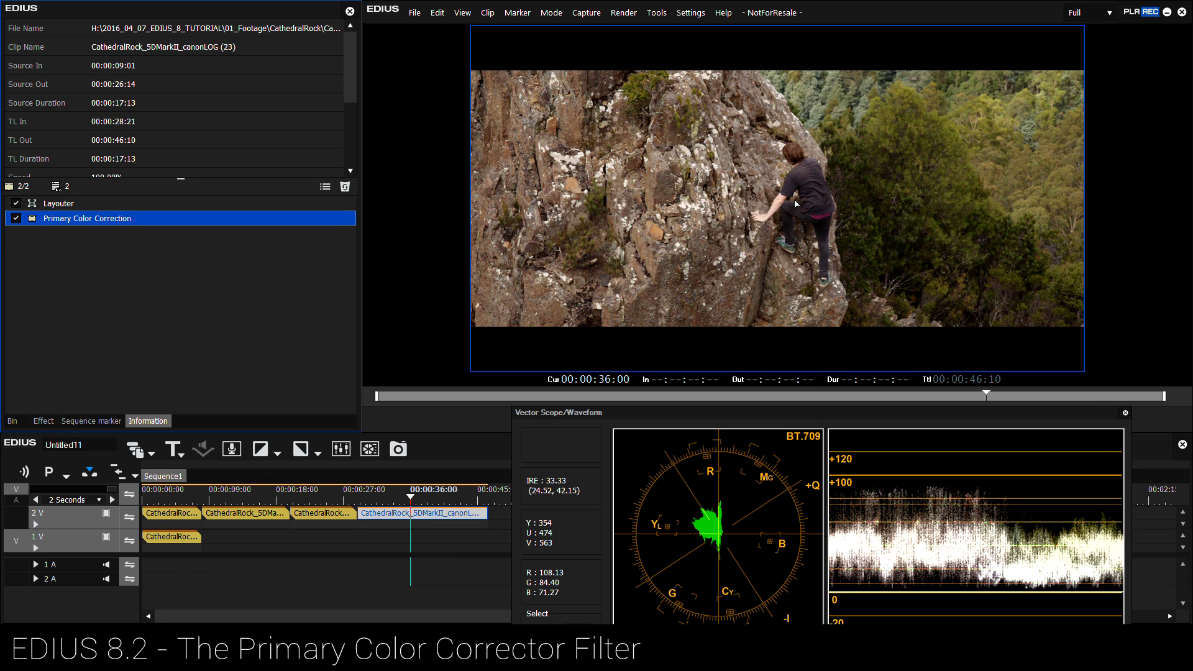
pyautogui.click(462, 12)
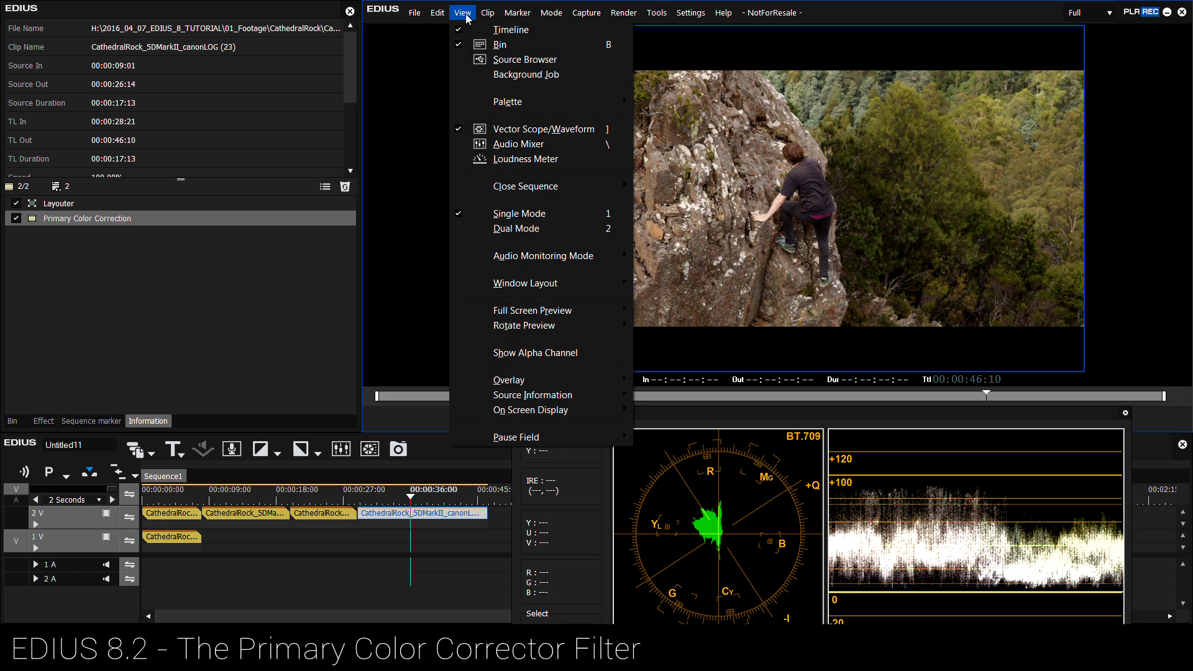
pyautogui.click(519, 213)
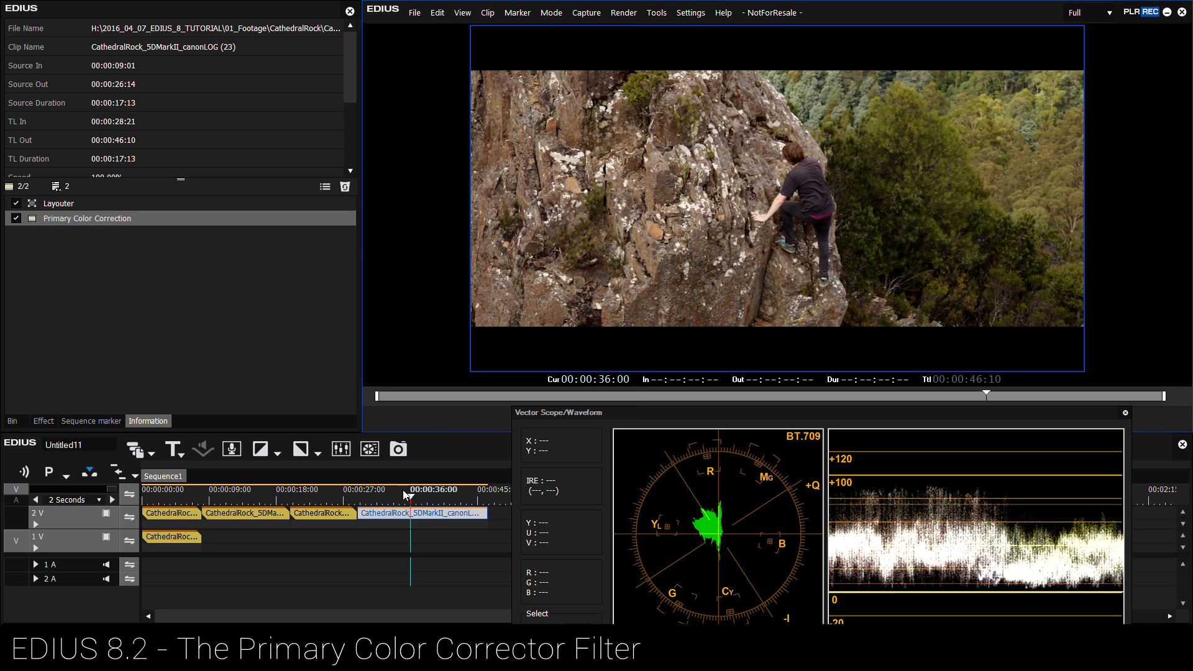
# In the canonLOG (23) clip's Primary Color Correction, set Temperature to -8, Tint to 3 and Saturation to 38.
pyautogui.click(107, 220)
pyautogui.doubleClick(104, 221)
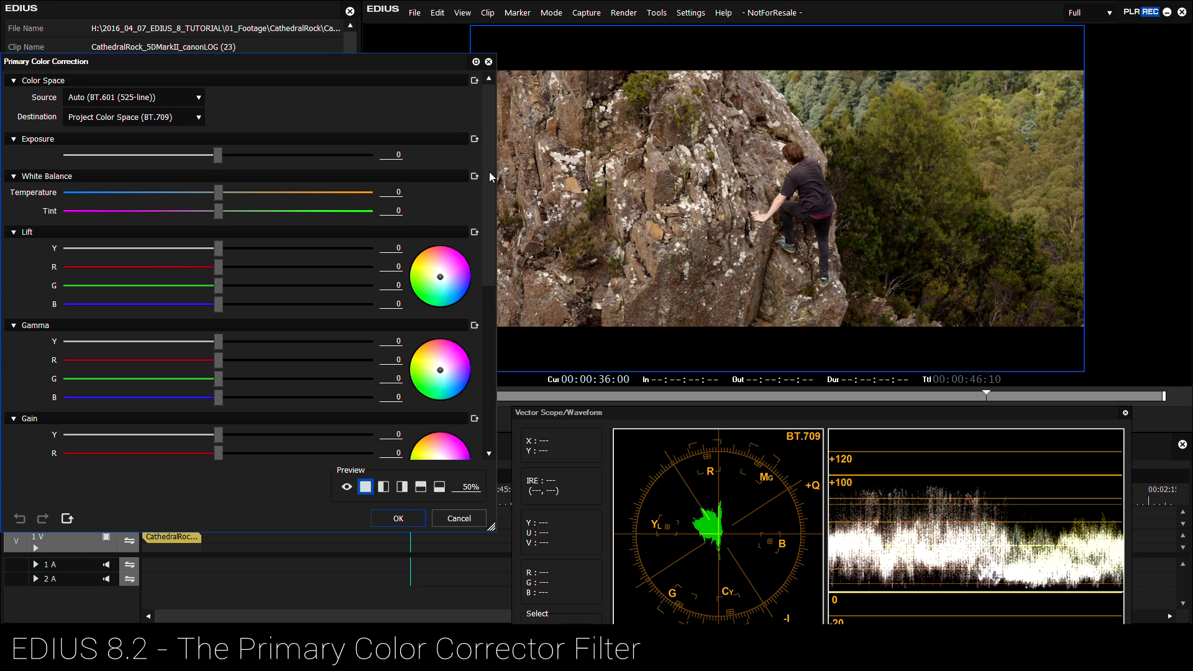
pyautogui.moveTo(490, 177); pyautogui.dragTo(490, 335)
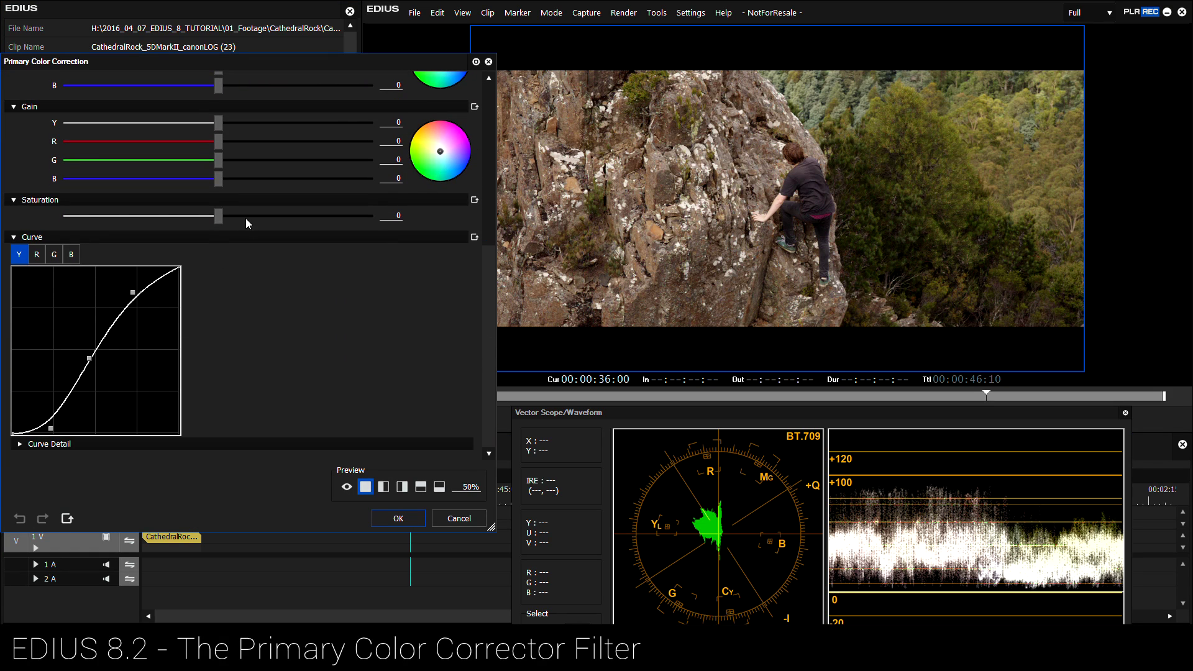
pyautogui.moveTo(221, 219); pyautogui.dragTo(263, 219)
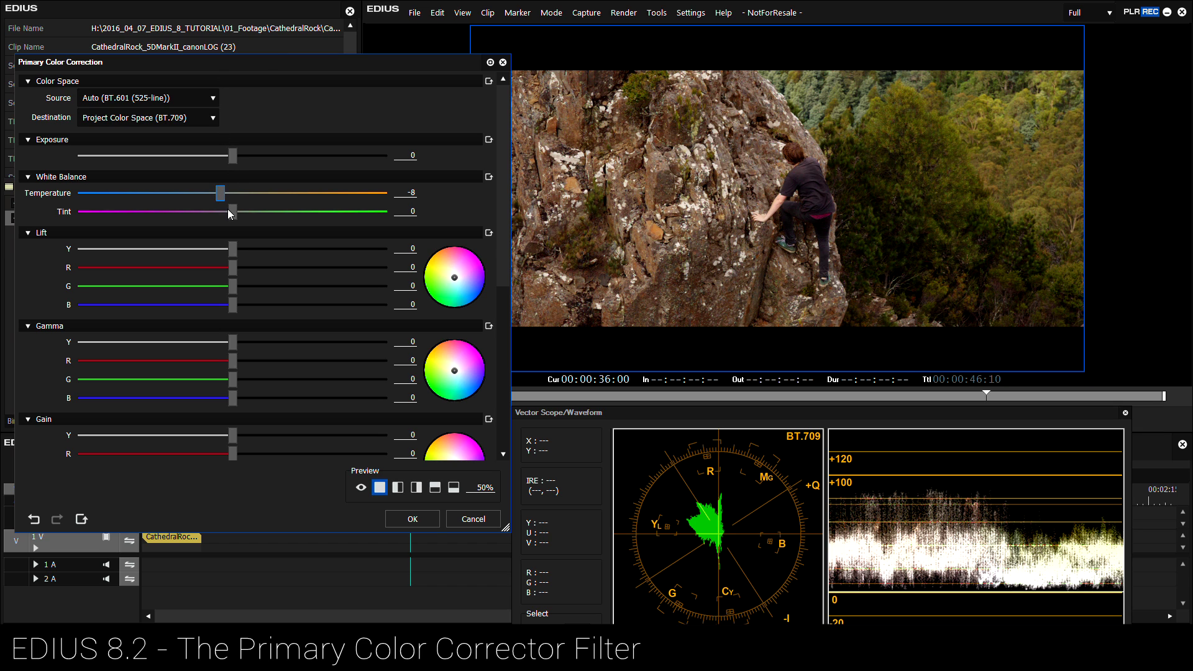
pyautogui.moveTo(232, 211); pyautogui.dragTo(236, 214)
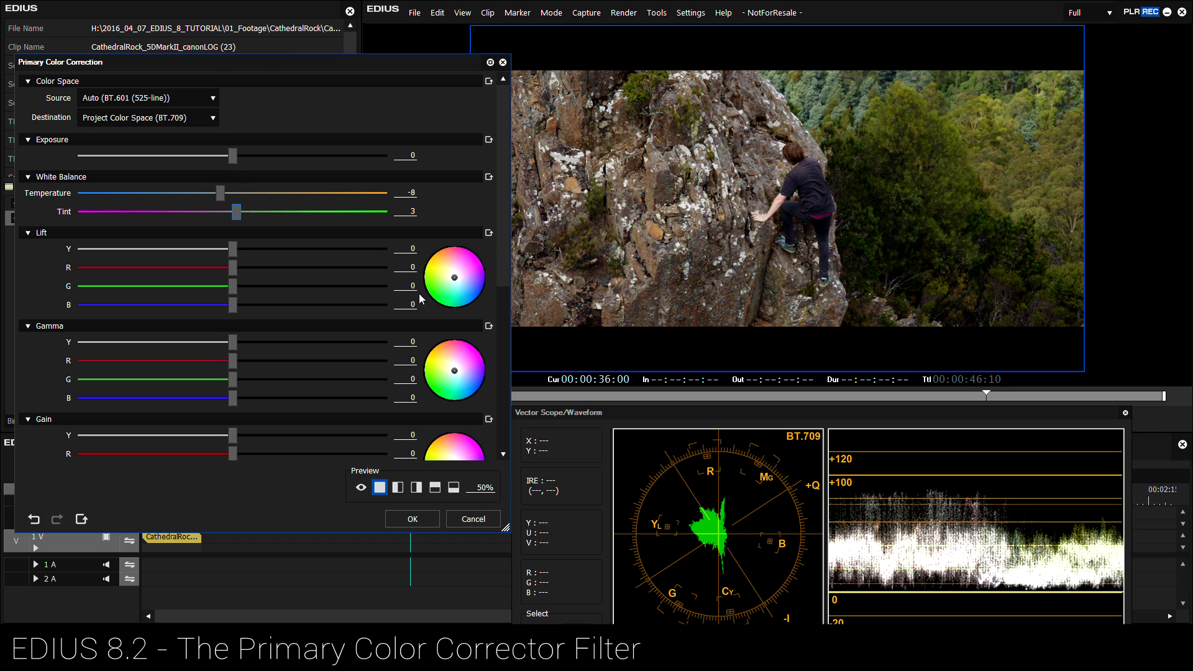
pyautogui.scroll(-5, 508, 216)
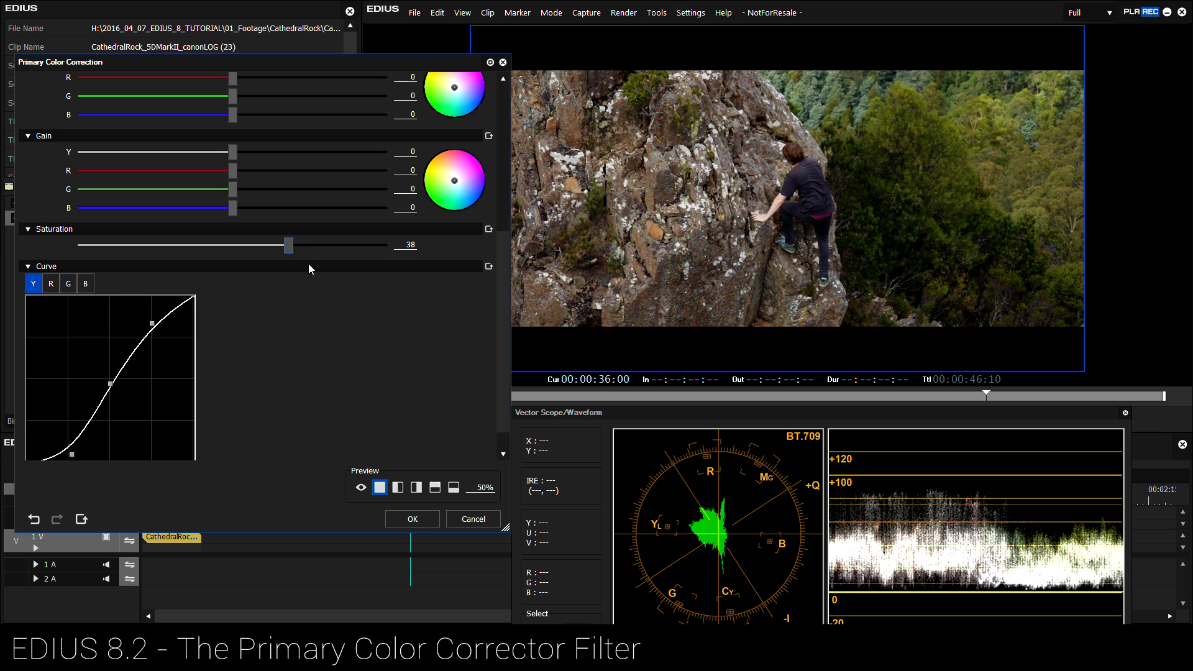
pyautogui.scroll(5, 502, 306)
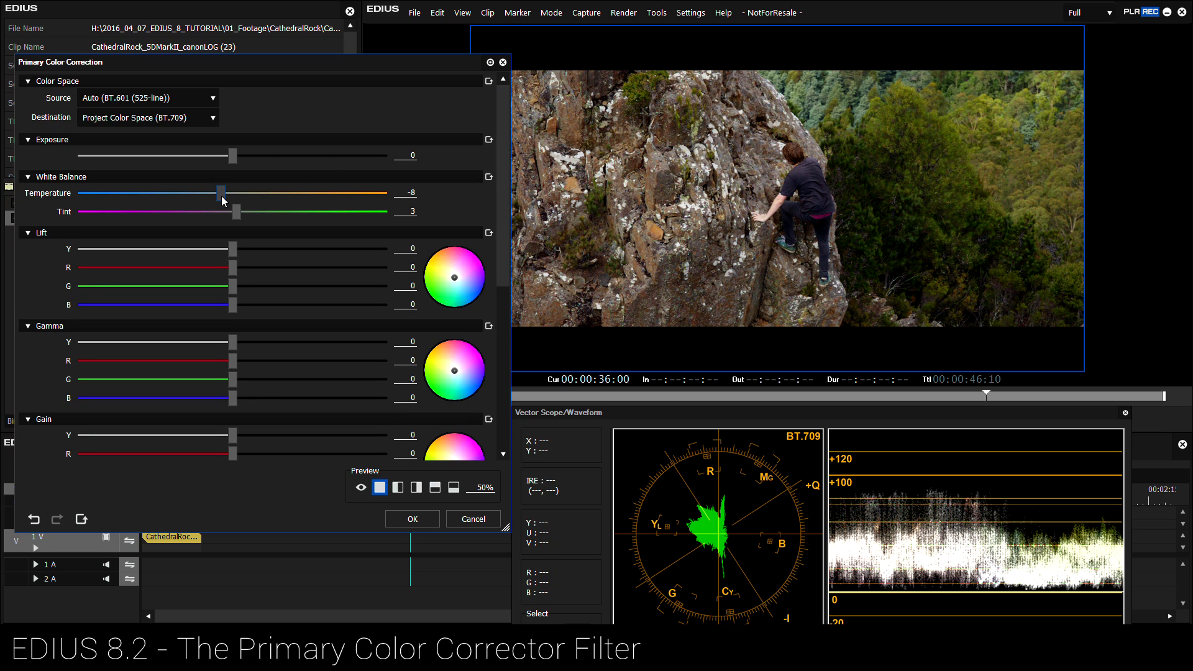
pyautogui.scroll(-5, 505, 239)
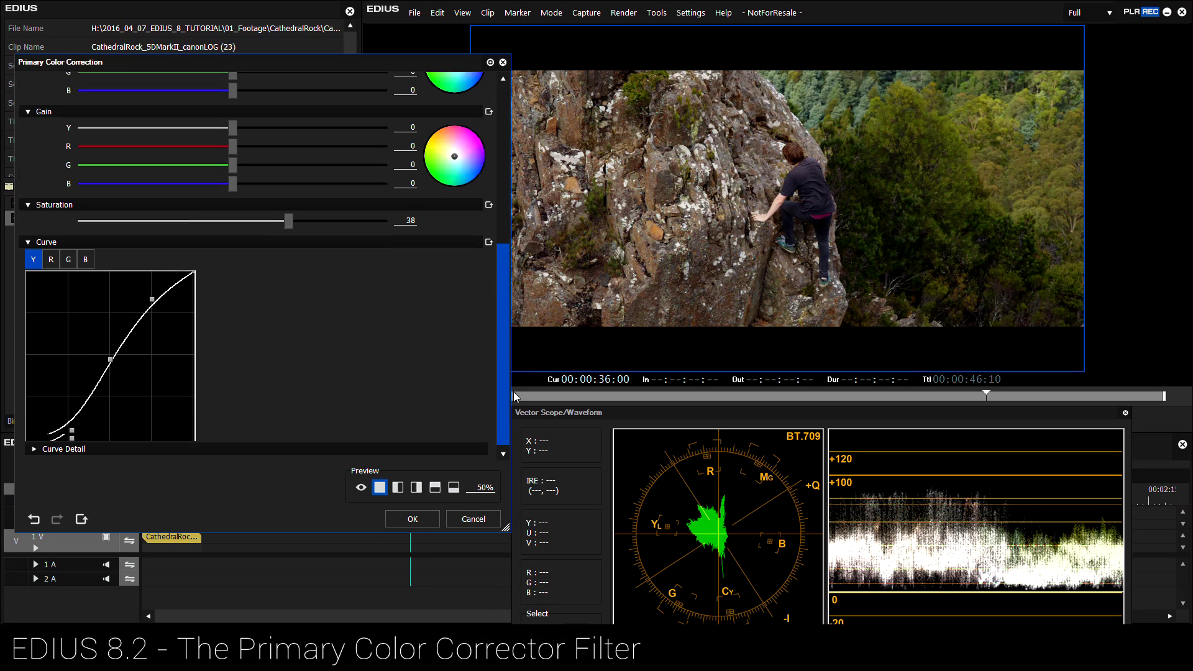
pyautogui.click(413, 518)
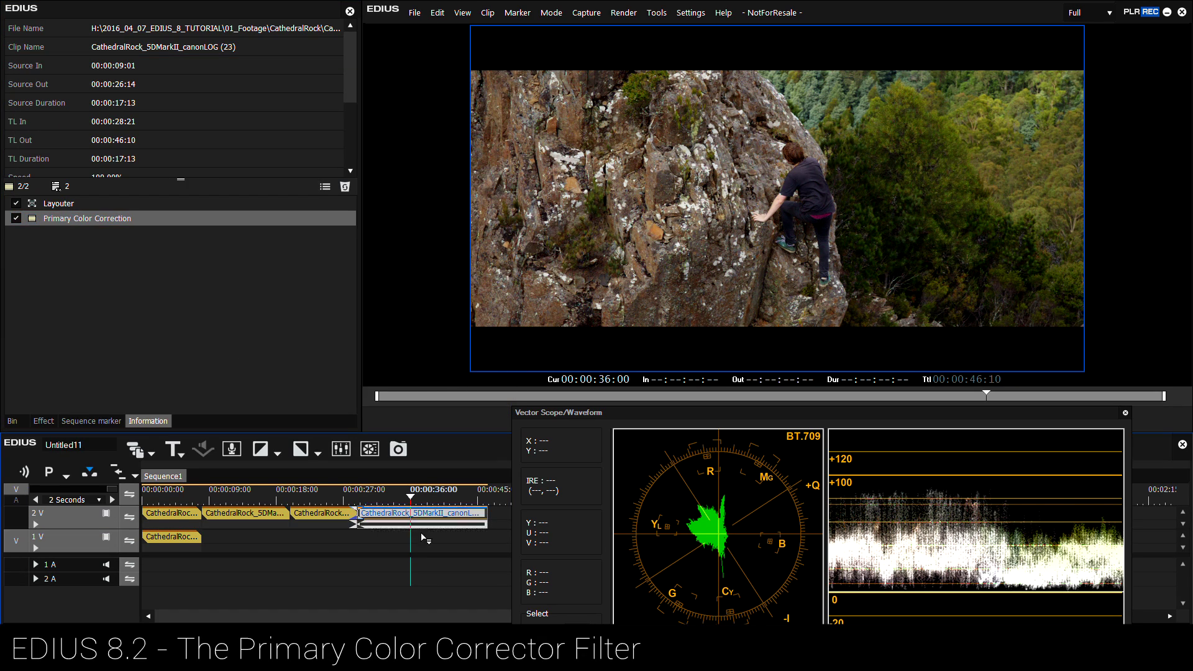
# Duplicate the graded canonLOG (23) clip onto track 1V and remove Primary Color Correction from the copy on track 2V.
pyautogui.click(424, 522)
pyautogui.click(97, 220)
pyautogui.press('Delete')
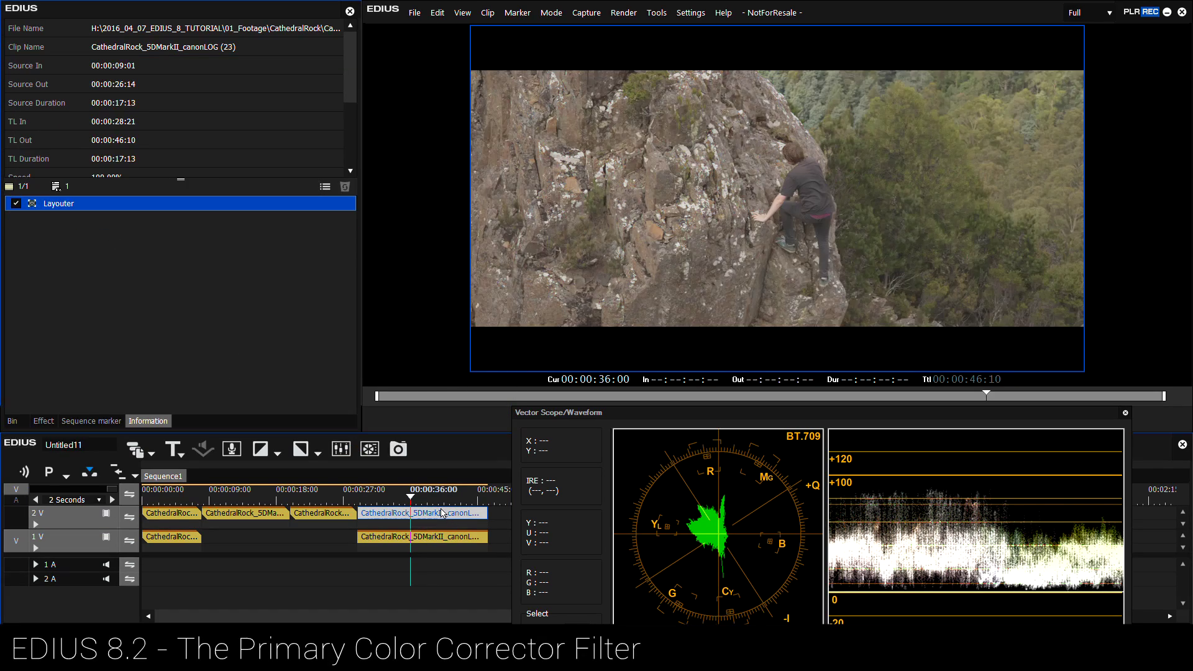
# Compare the graded and ungraded canonLOG (23) clips in full screen by toggling the clip on track 2V.
pyautogui.doubleClick(686, 315)
pyautogui.press('0')
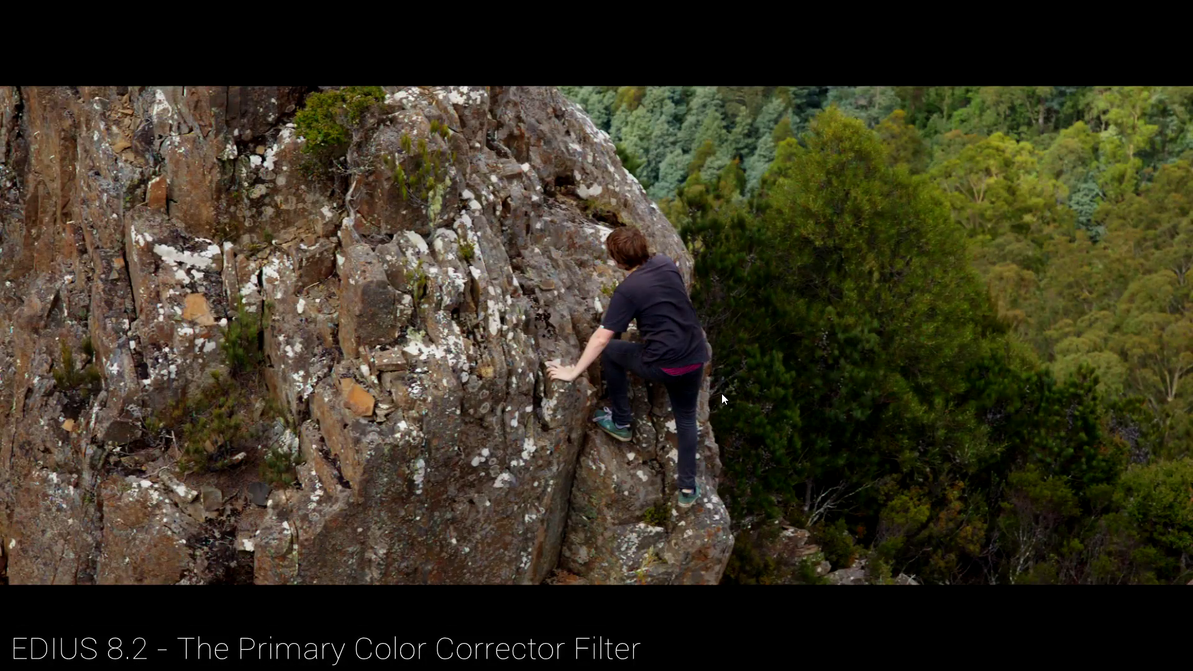
# Toggle the ungraded canonLOG (23) clip on track 2V a few more times in full screen, and return to the normal layout.
pyautogui.press('0')
pyautogui.press('0')
pyautogui.press('0')
pyautogui.press('0')
pyautogui.press('Escape')
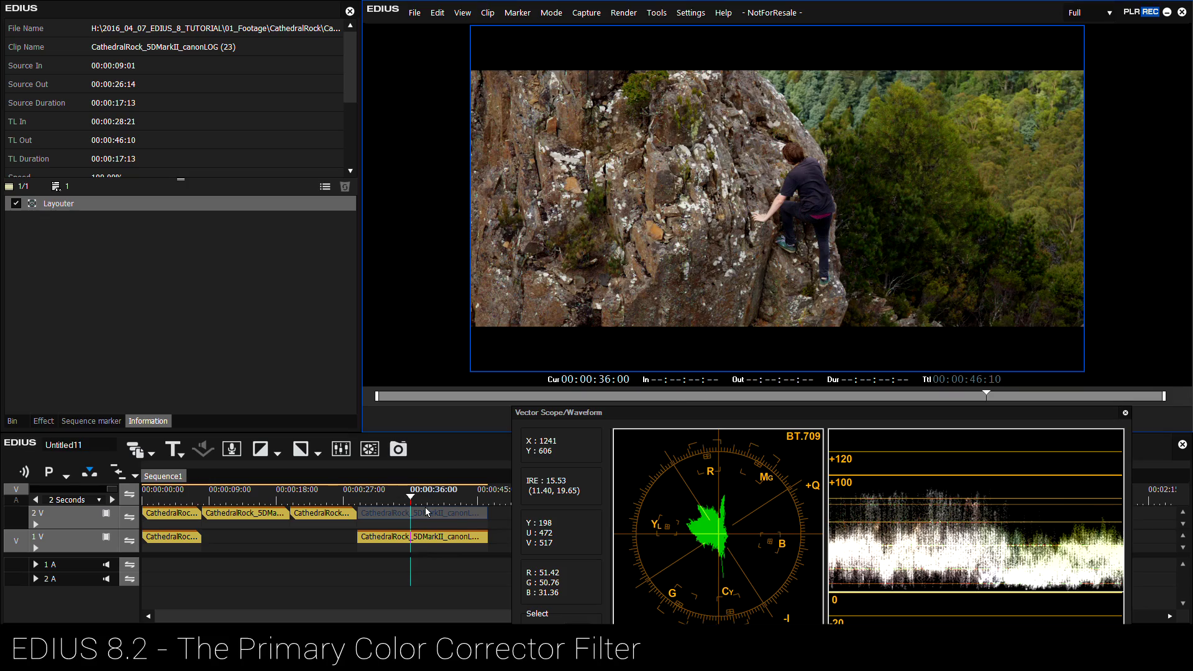
# Play the graded canonLOG (23) clip from 00:00:33:00 and park the playhead at 00:00:38:06.
pyautogui.moveTo(456, 496); pyautogui.dragTo(388, 501)
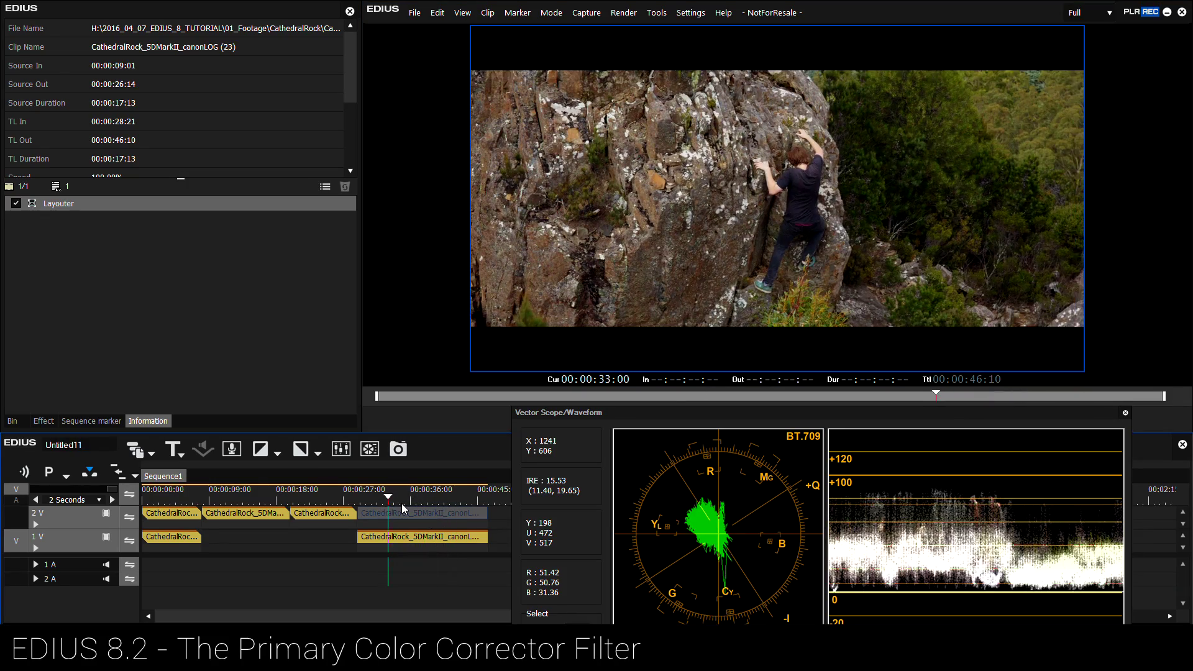
pyautogui.press('space')
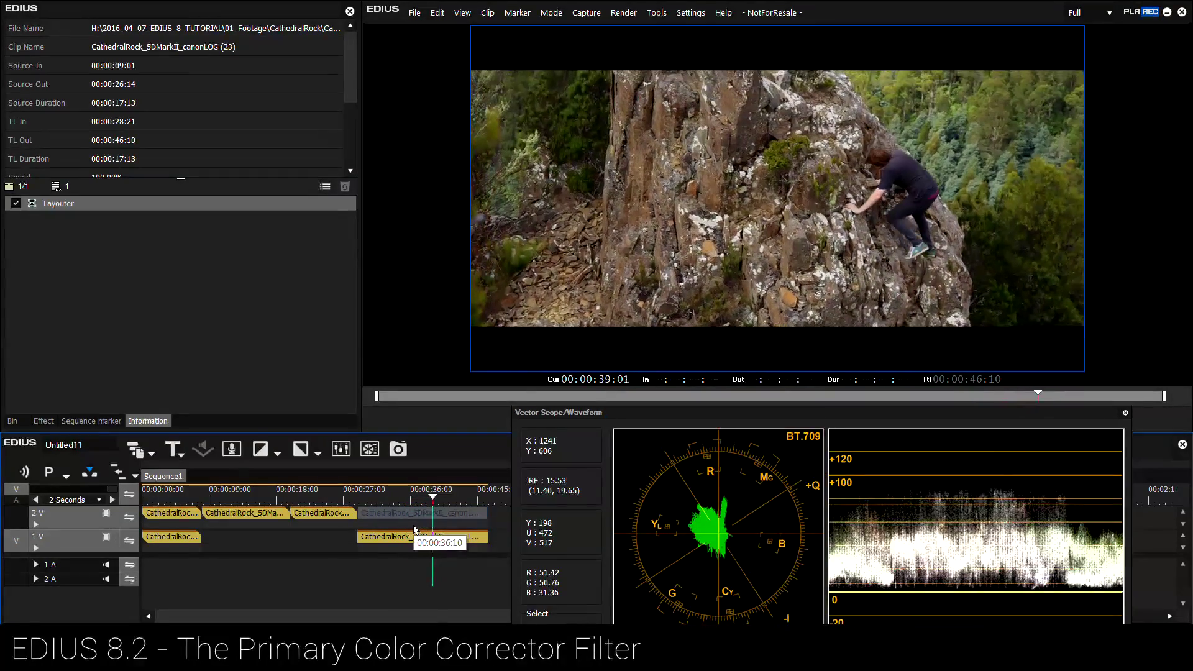
pyautogui.click(426, 502)
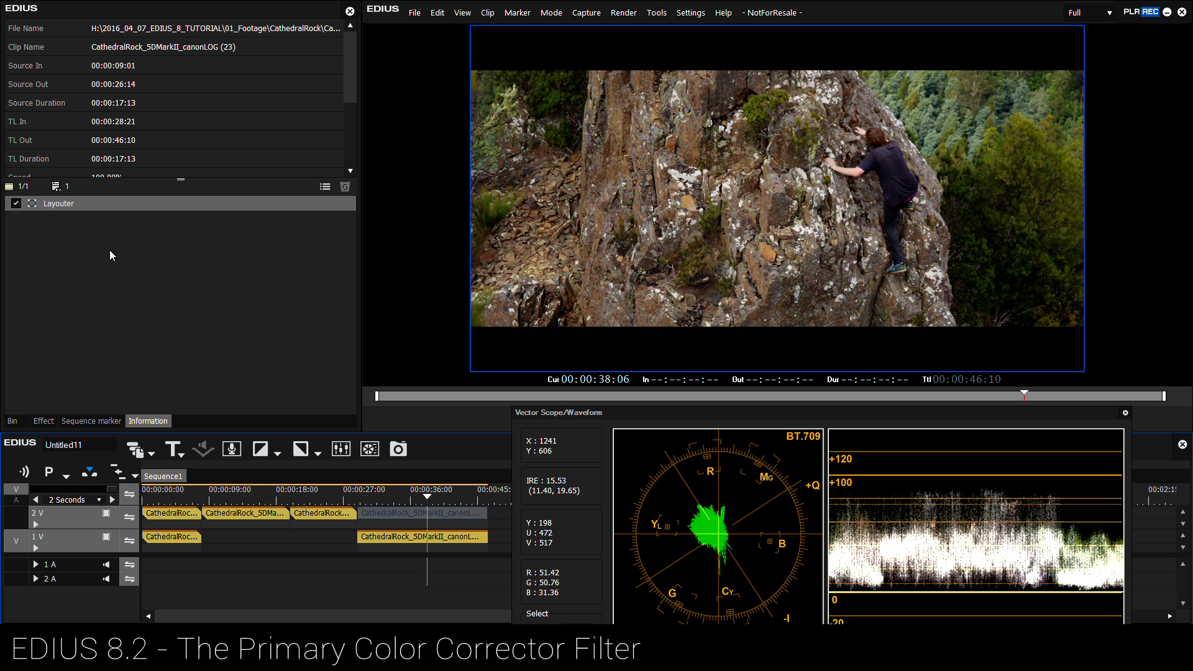
# Review the Curve section and its red channel in Primary Color Correction of the canonLOG (23) clip on track 1V, and close the dialog.
pyautogui.click(427, 543)
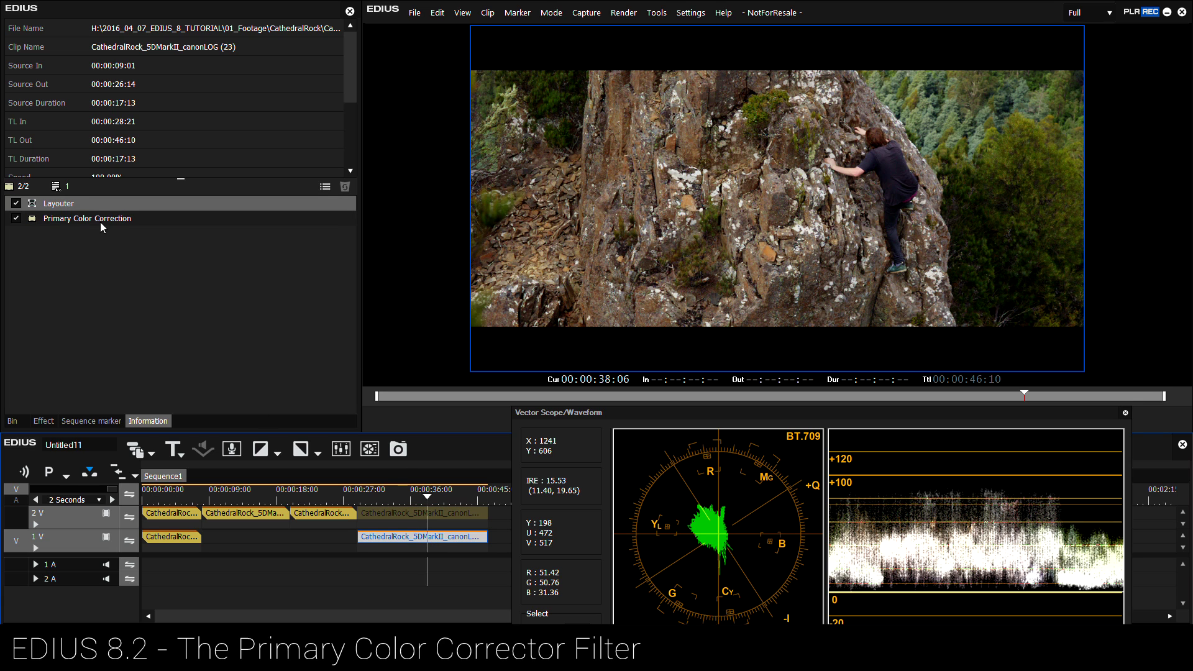
pyautogui.doubleClick(69, 220)
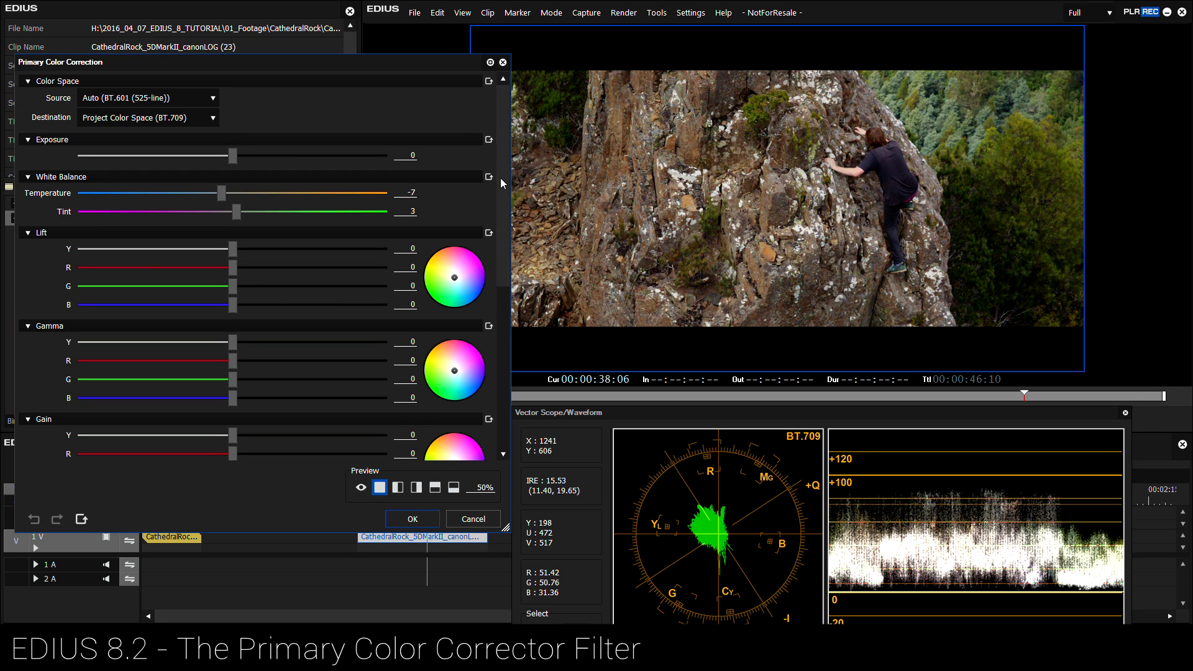
pyautogui.moveTo(501, 178); pyautogui.dragTo(501, 337)
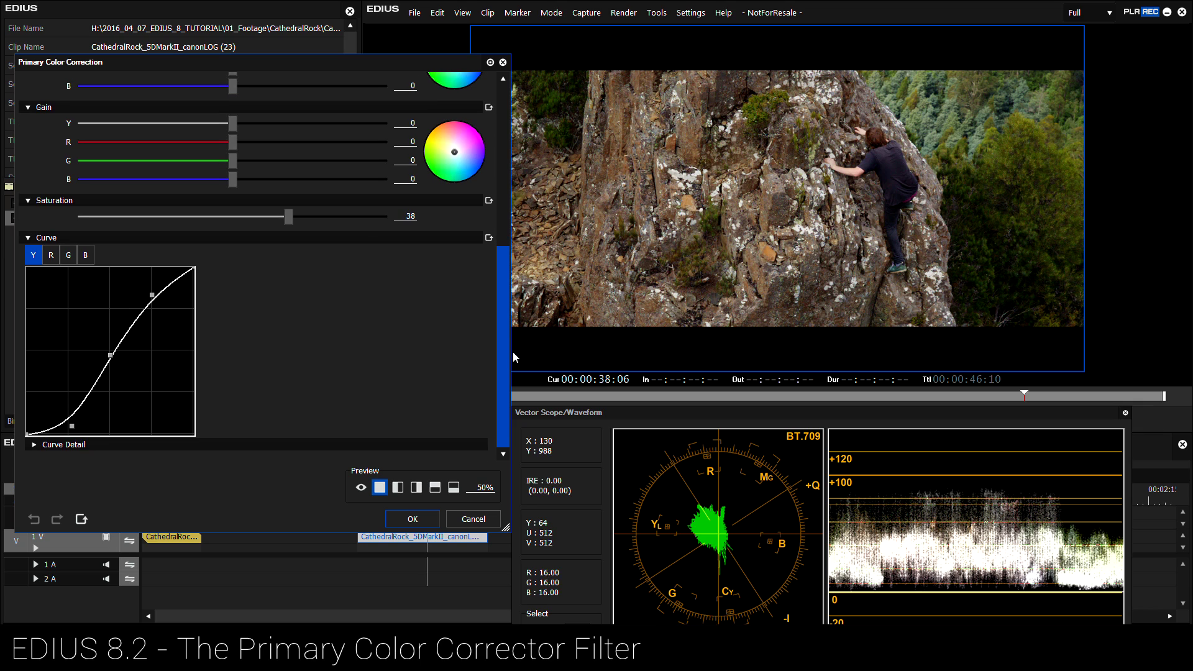
pyautogui.click(52, 259)
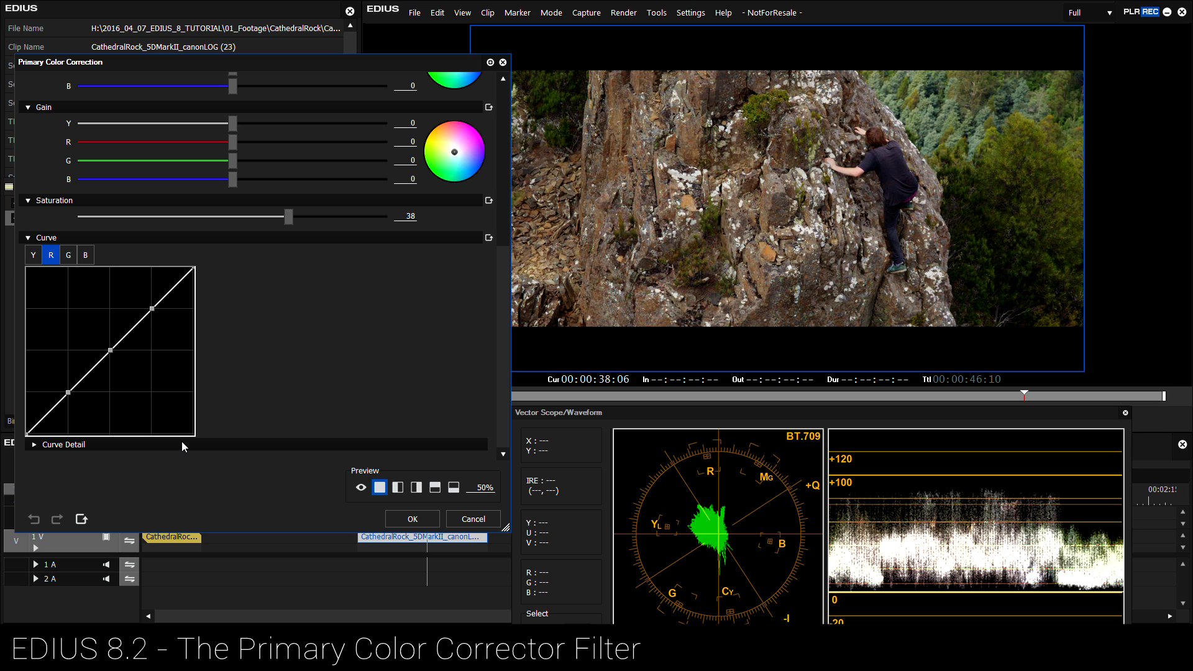
pyautogui.click(414, 520)
pyautogui.click(151, 269)
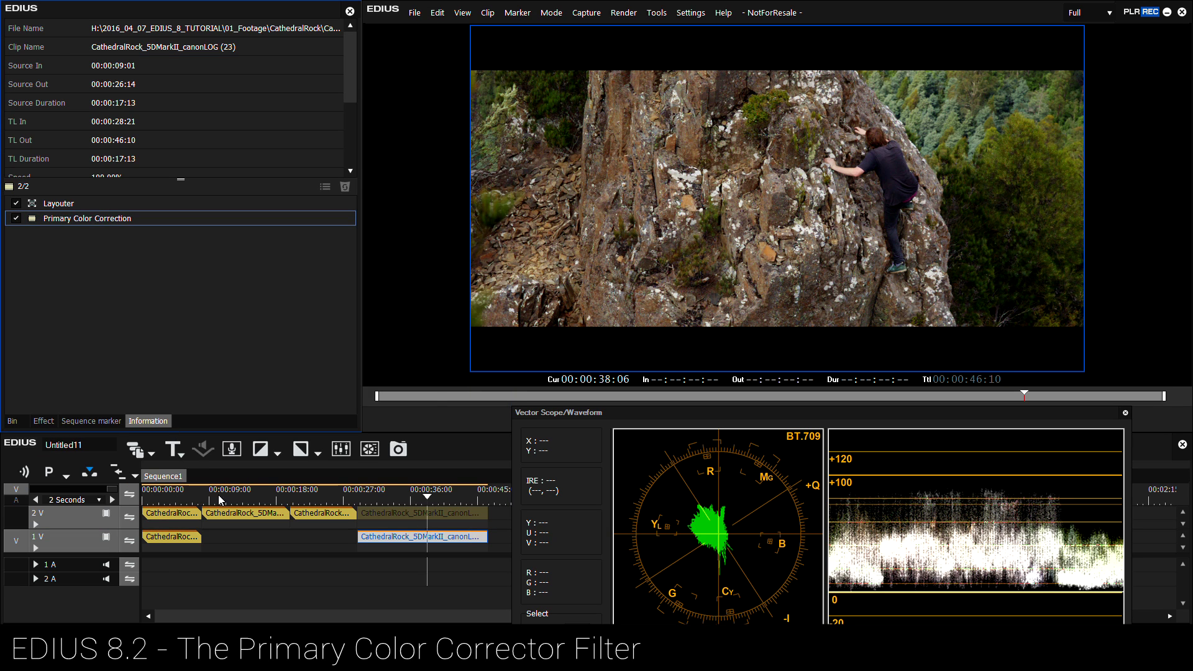
# Go to 00:00:03:10 and disable the canonLOG (12) clip on track 2V to preview the version on track 1V.
pyautogui.click(167, 497)
pyautogui.click(172, 513)
pyautogui.click(178, 538)
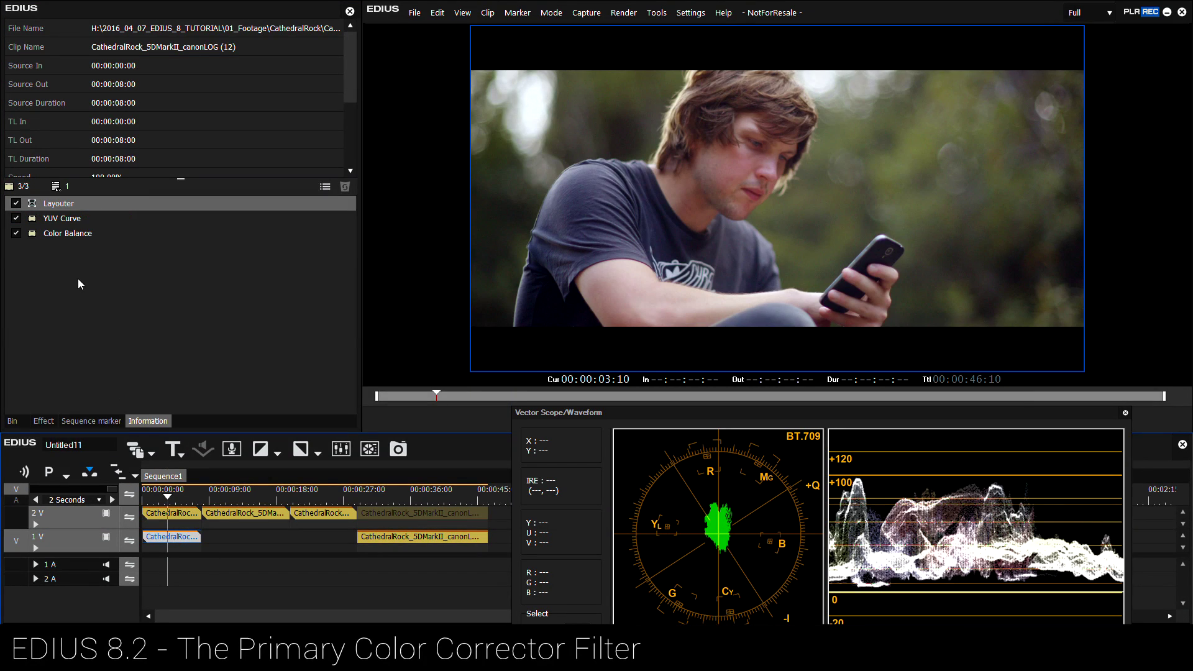
pyautogui.click(174, 515)
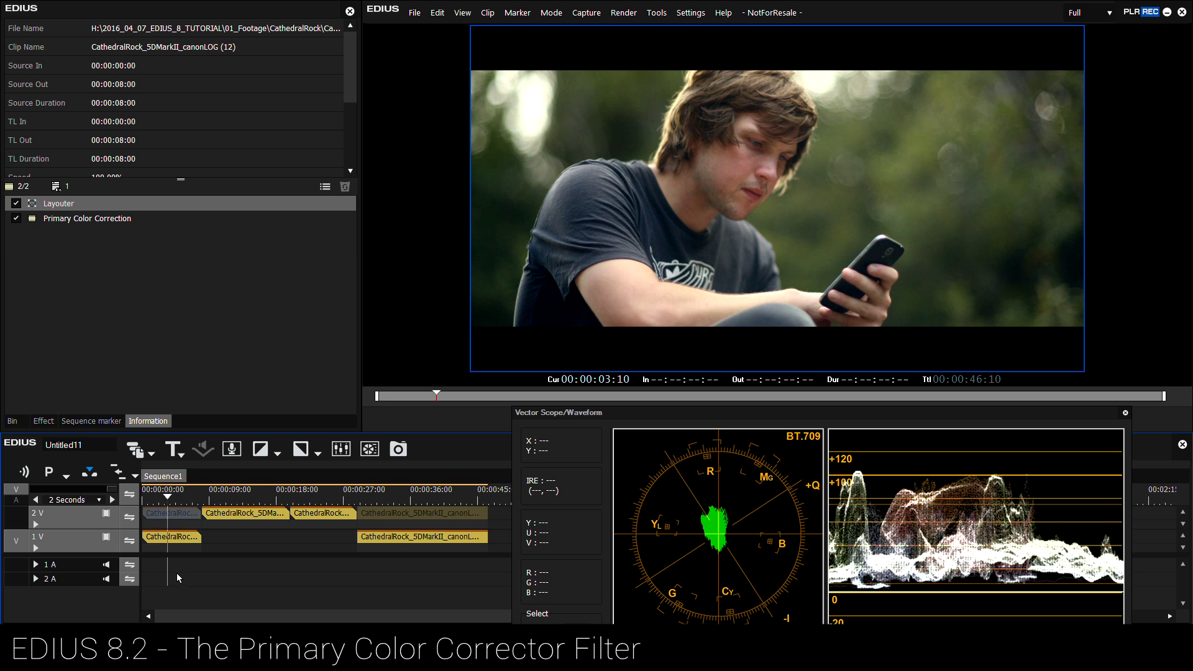
# Try reshaping the Y and U curves in the YUV Curve filter of the canonLOG (12) clip on track 1V, and cancel the changes.
pyautogui.click(174, 543)
pyautogui.doubleClick(62, 219)
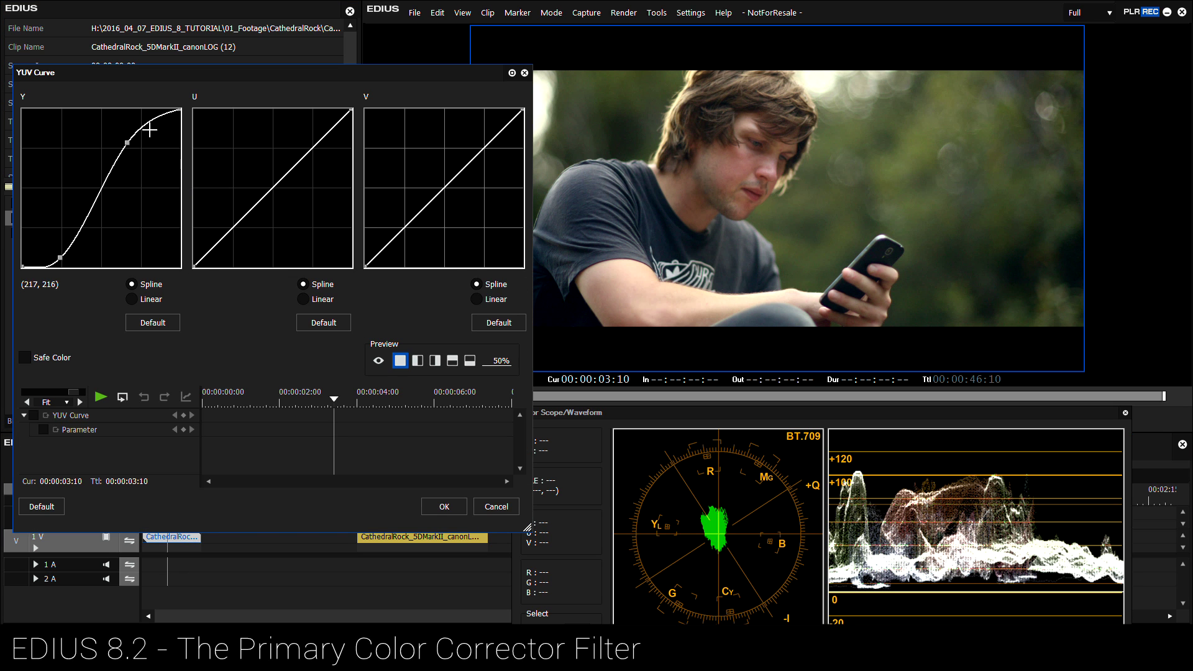
pyautogui.moveTo(127, 142)
pyautogui.mouseDown()
pyautogui.moveTo(135, 150)
pyautogui.moveTo(122, 142)
pyautogui.mouseUp()
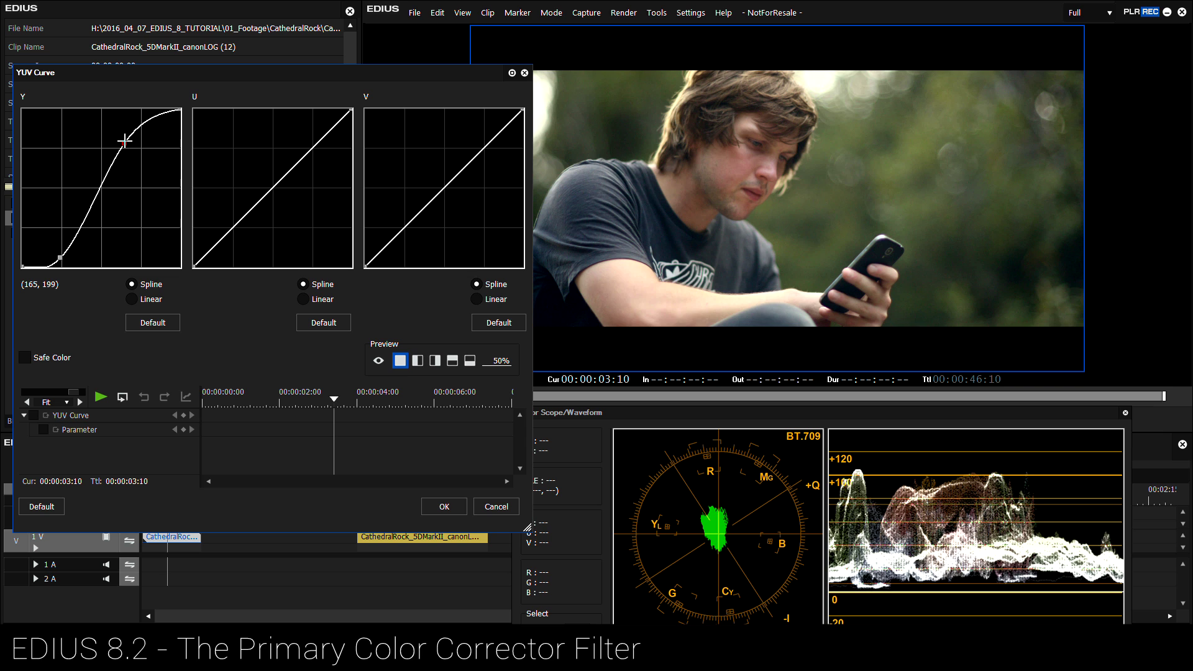
pyautogui.moveTo(282, 179); pyautogui.dragTo(371, 168)
pyautogui.moveTo(455, 185); pyautogui.dragTo(481, 200)
pyautogui.hotkey('ctrl', 'z')
pyautogui.moveTo(292, 166)
pyautogui.mouseDown()
pyautogui.moveTo(278, 149)
pyautogui.moveTo(319, 192)
pyautogui.moveTo(362, 152)
pyautogui.moveTo(286, 150)
pyautogui.moveTo(277, 132)
pyautogui.moveTo(280, 147)
pyautogui.mouseUp()
pyautogui.moveTo(235, 222); pyautogui.dragTo(235, 274)
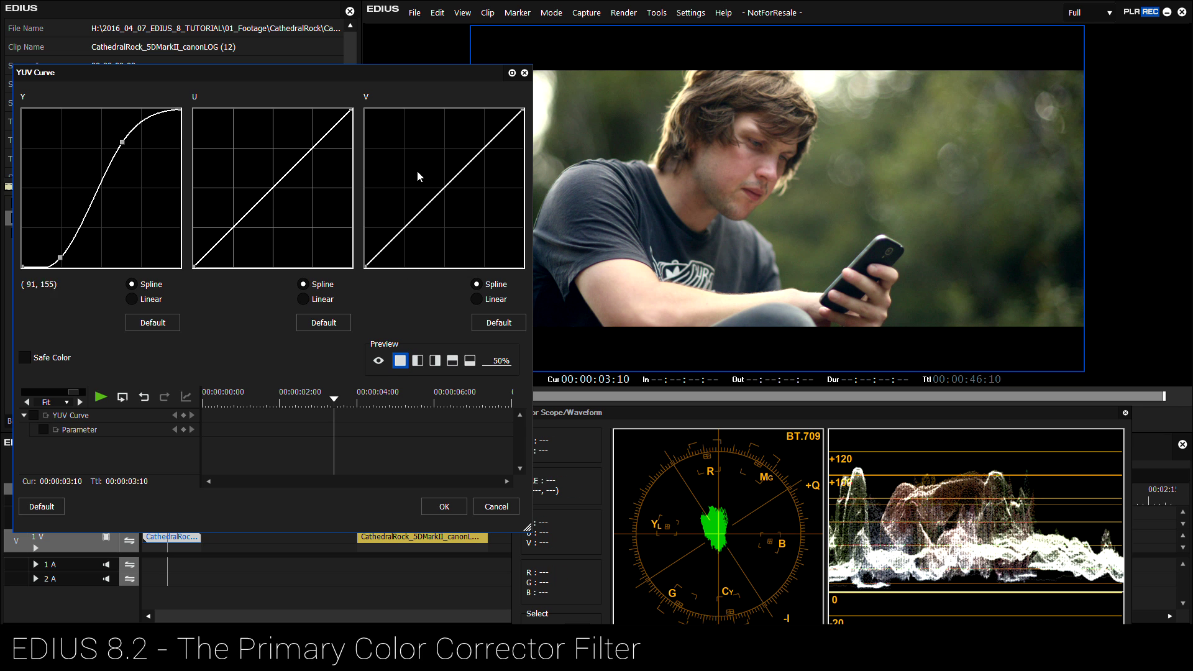
pyautogui.moveTo(309, 149); pyautogui.dragTo(279, 184)
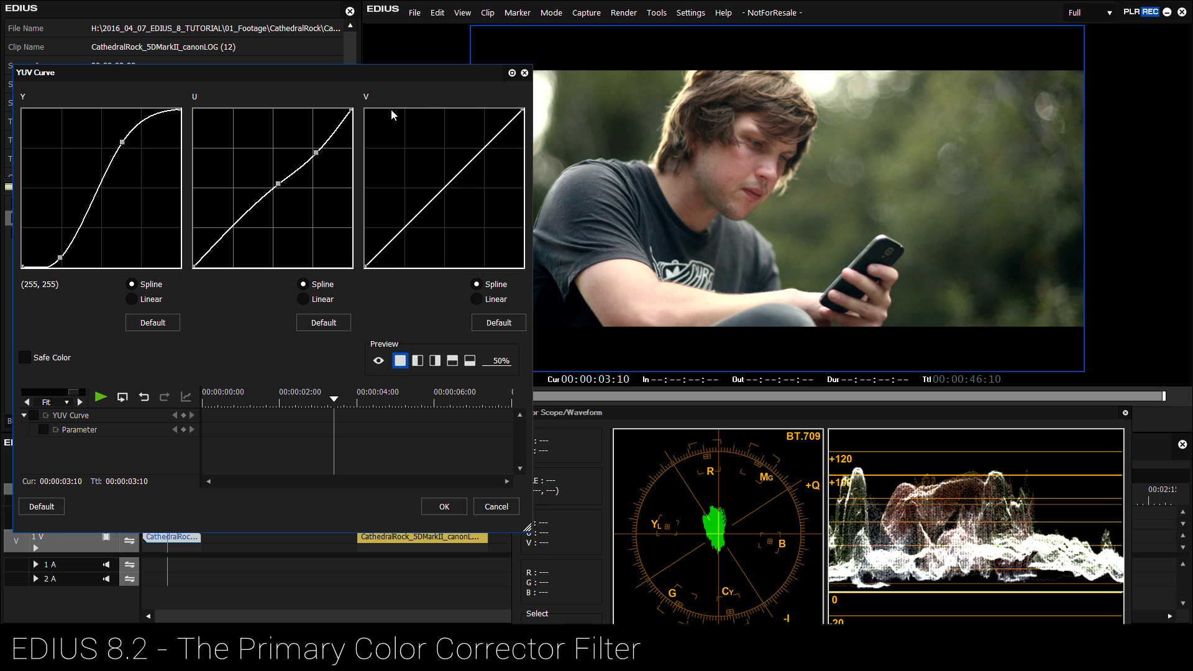
pyautogui.click(497, 509)
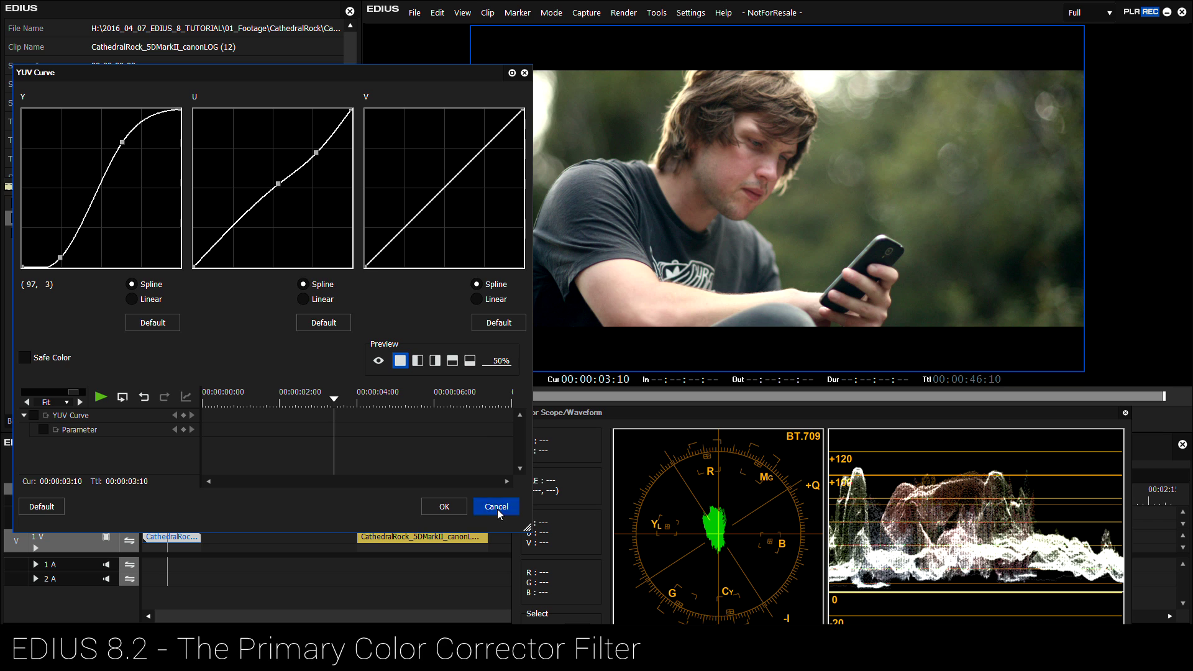
pyautogui.click(244, 320)
pyautogui.click(75, 219)
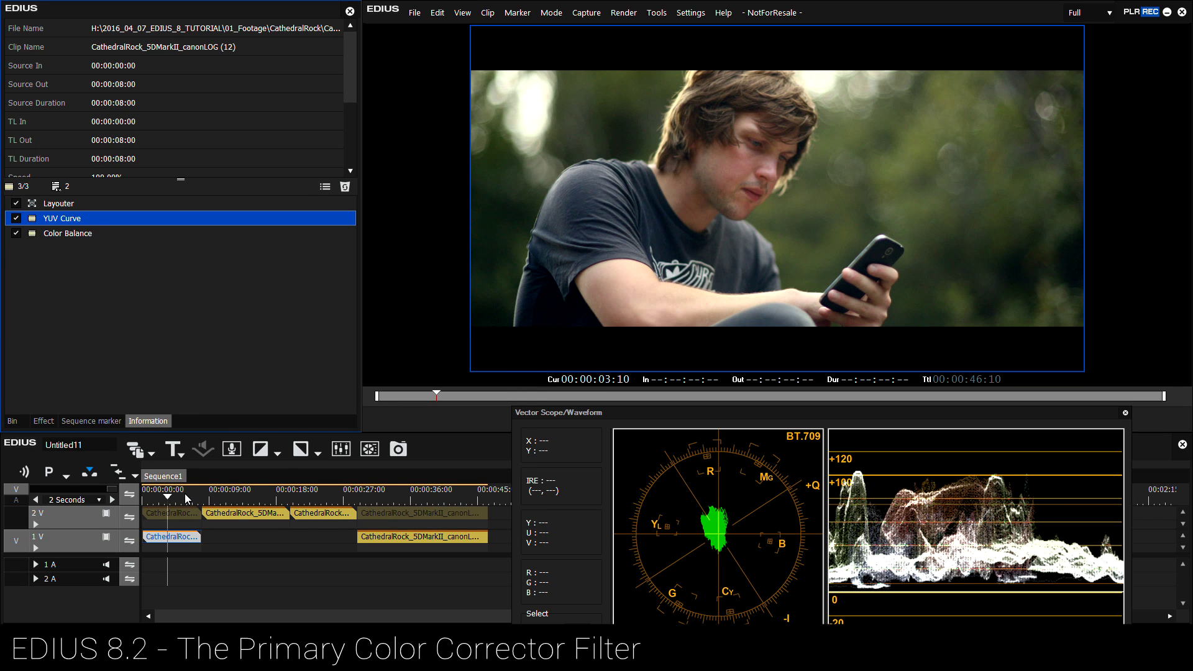
# At 00:00:39:04, open Primary Color Correction of the canonLOG (23) clip on track 1V and examine its R, G and B curves.
pyautogui.click(175, 510)
pyautogui.moveTo(409, 497); pyautogui.dragTo(433, 508)
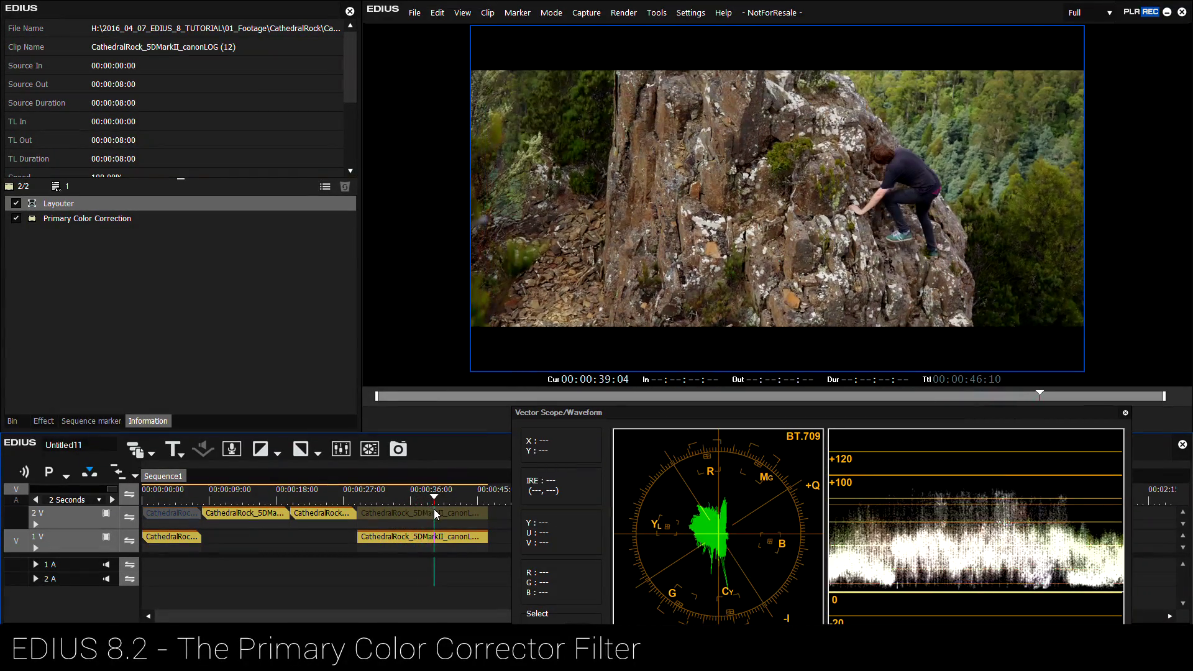
pyautogui.click(433, 543)
pyautogui.doubleClick(80, 225)
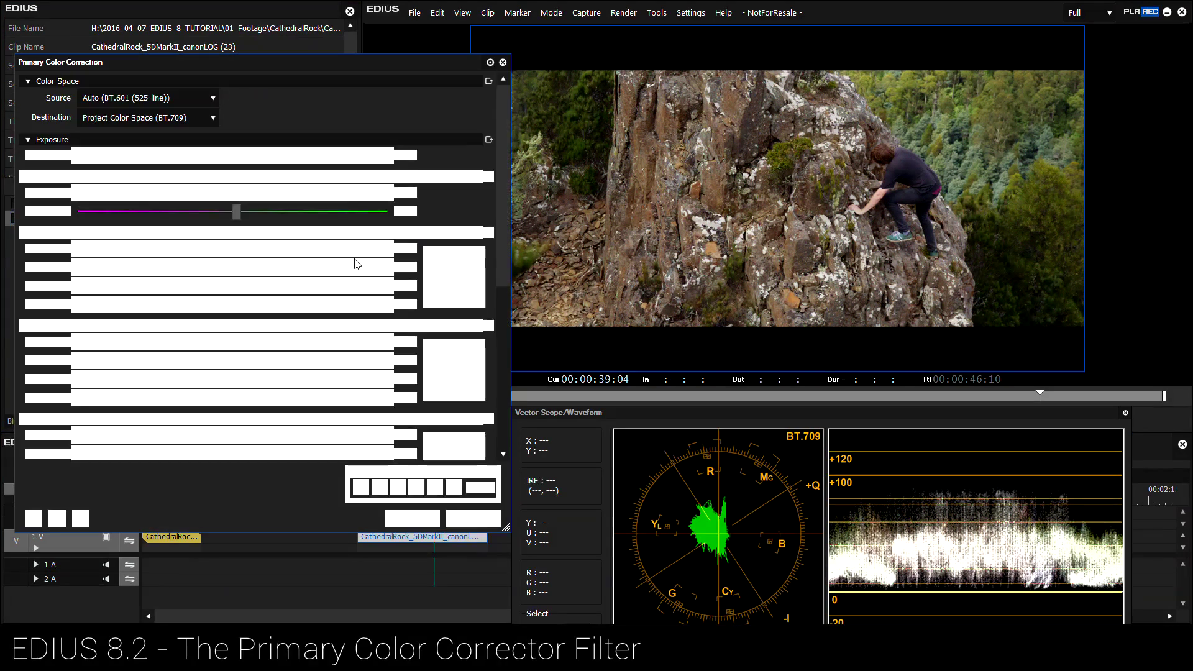
pyautogui.scroll(-5, 172, 305)
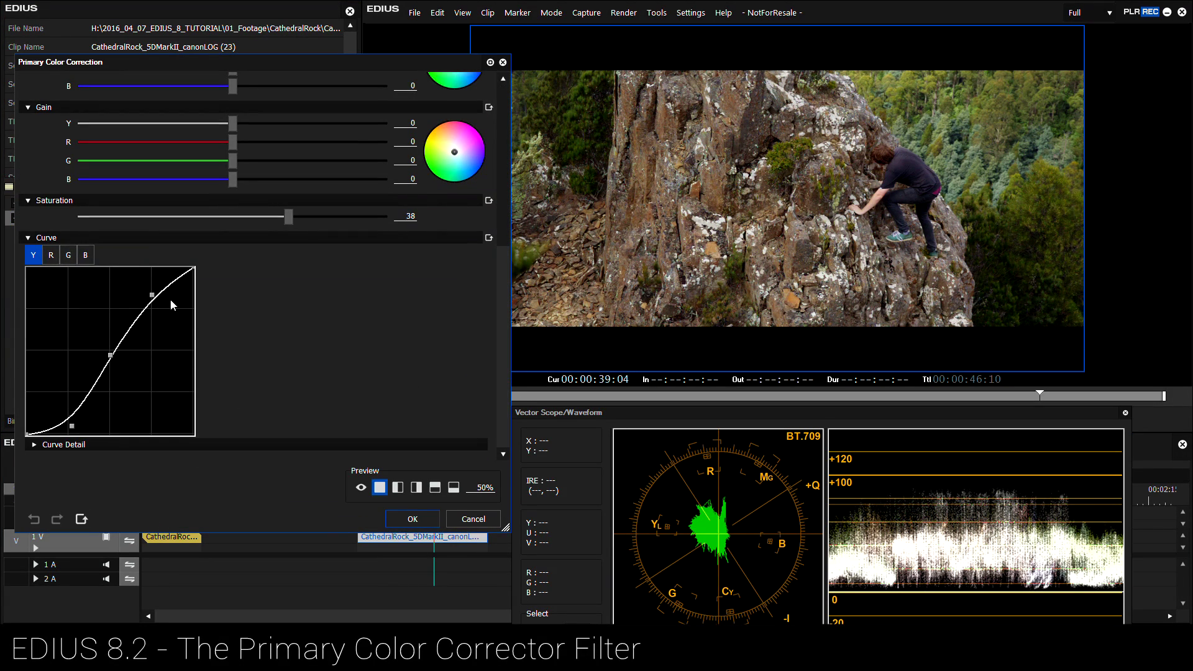
pyautogui.click(54, 255)
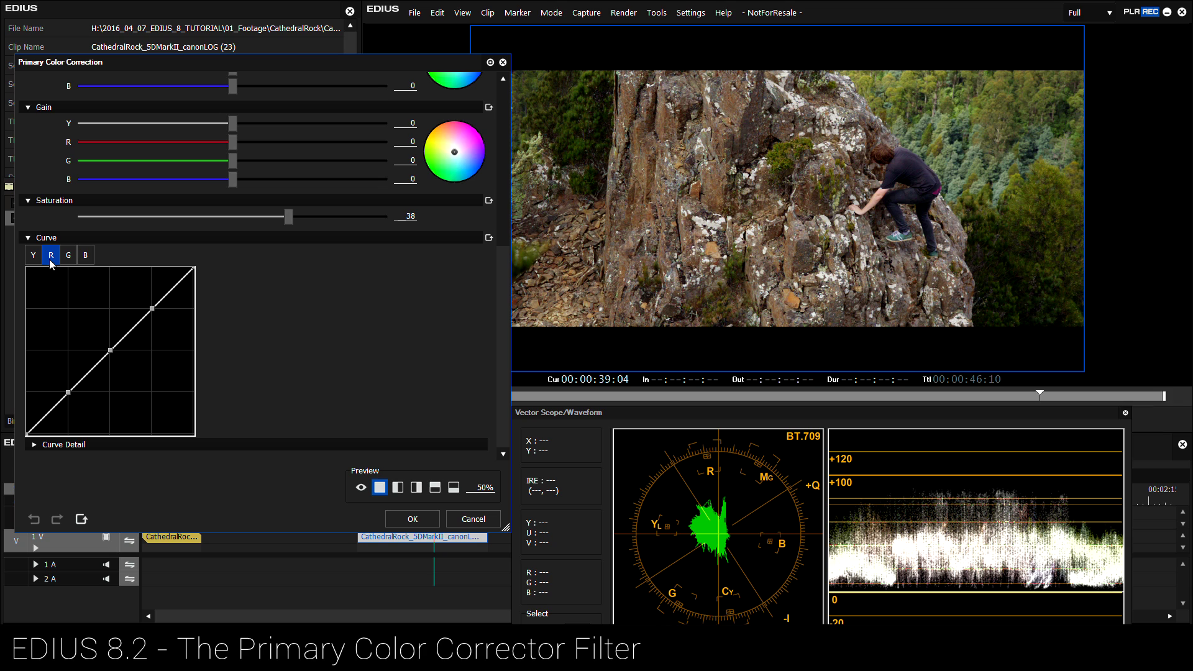
pyautogui.scroll(5, 506, 305)
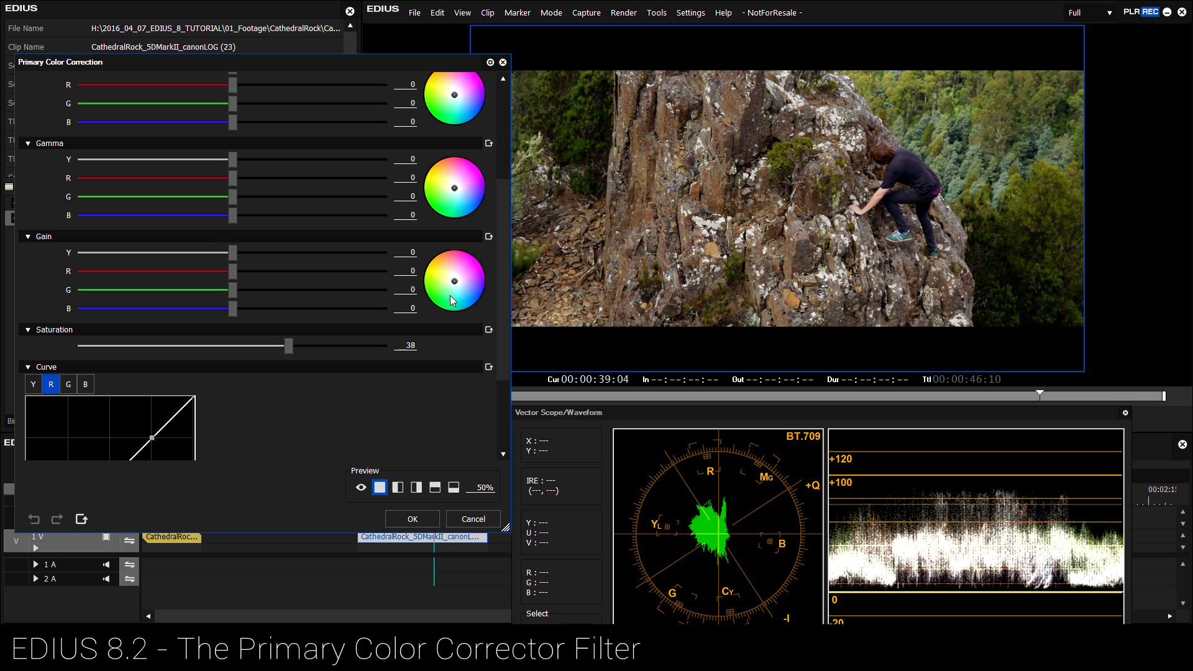
pyautogui.moveTo(503, 299); pyautogui.dragTo(503, 365)
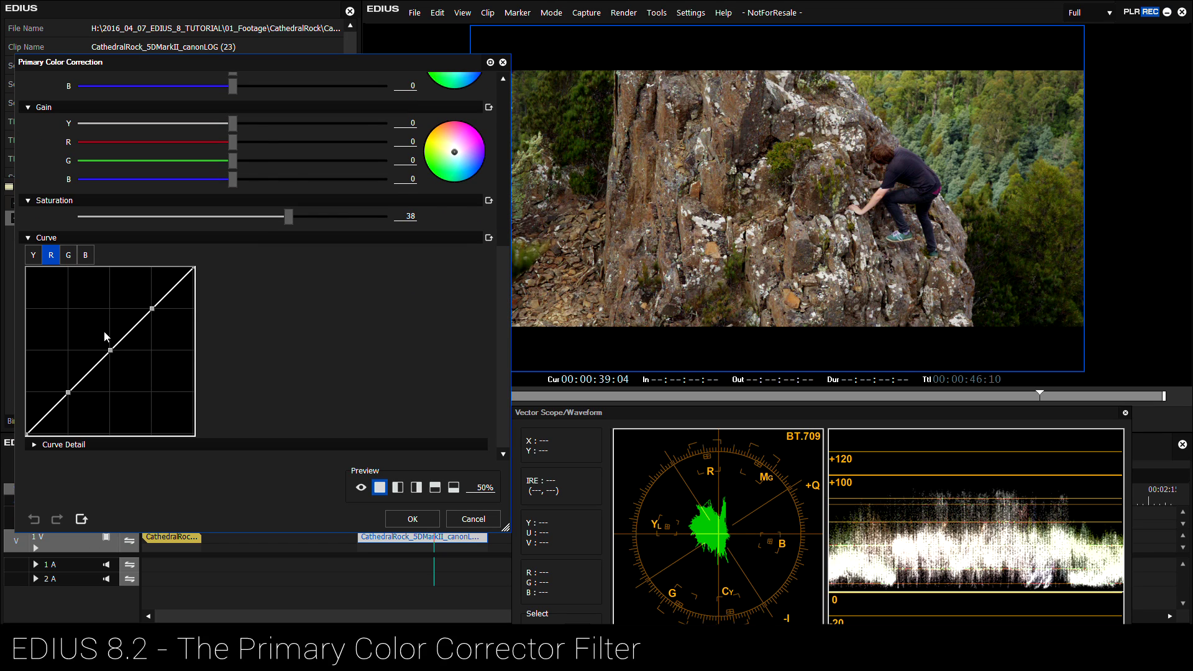
pyautogui.click(69, 259)
pyautogui.click(91, 257)
pyautogui.click(53, 258)
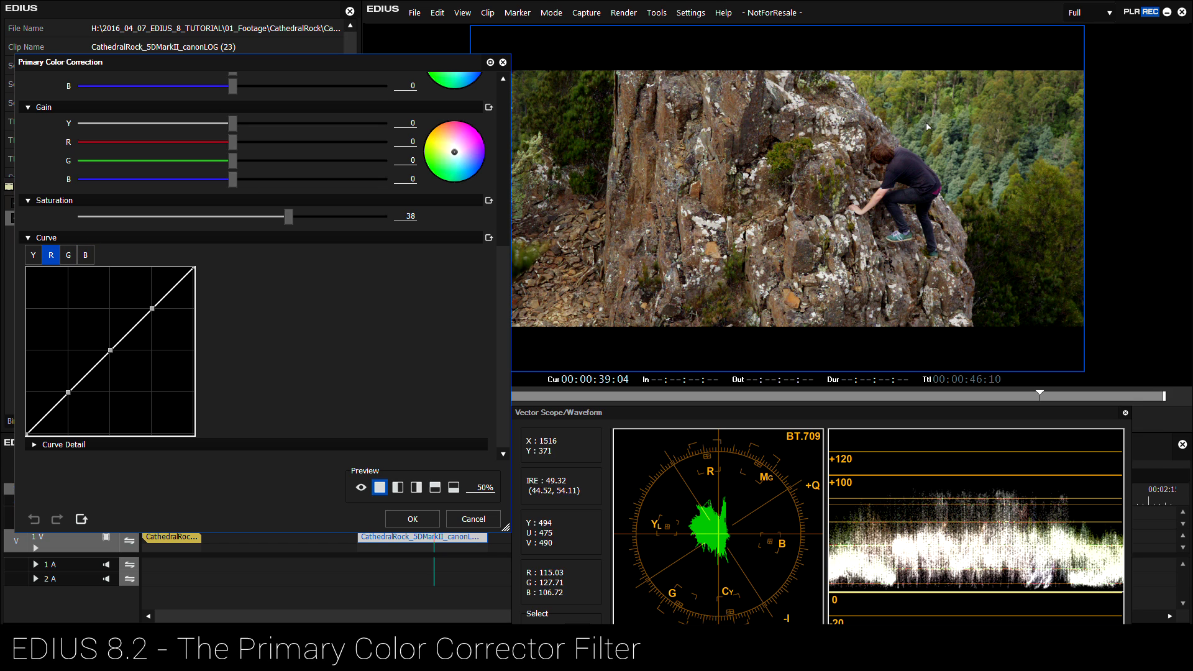
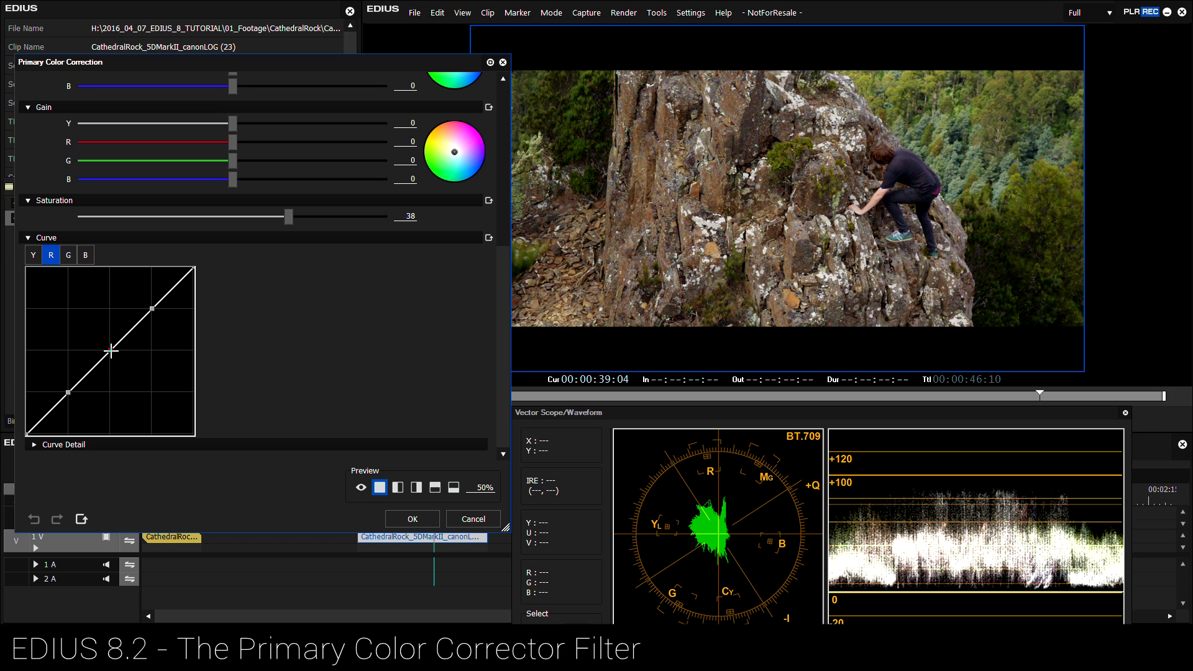
# Try shifting the red curve's midpoint and highlight point in opposite directions, bringing each back onto the diagonal.
pyautogui.moveTo(106, 348); pyautogui.dragTo(141, 377)
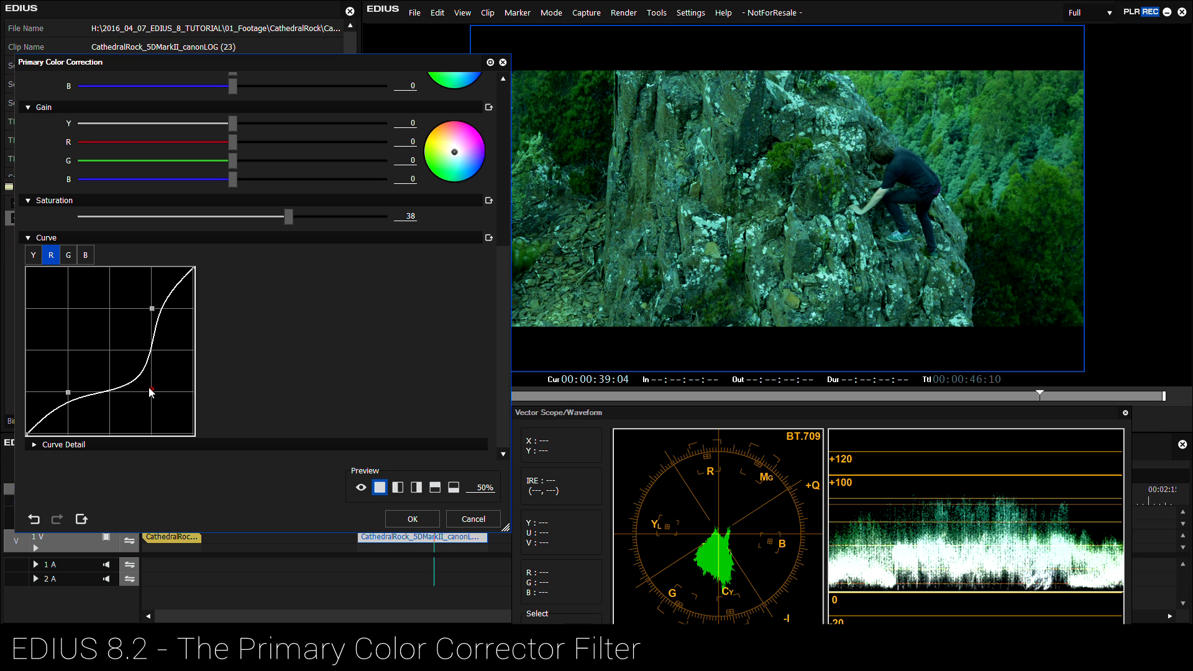
pyautogui.moveTo(150, 391); pyautogui.dragTo(68, 306)
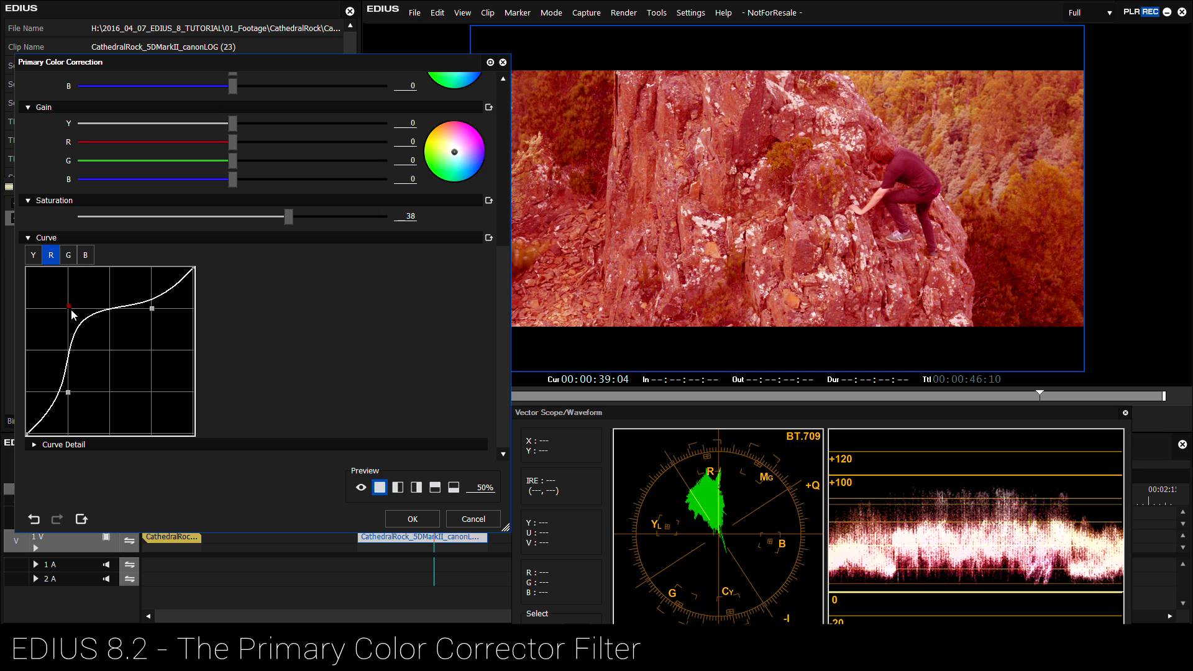
pyautogui.moveTo(72, 314); pyautogui.dragTo(107, 359)
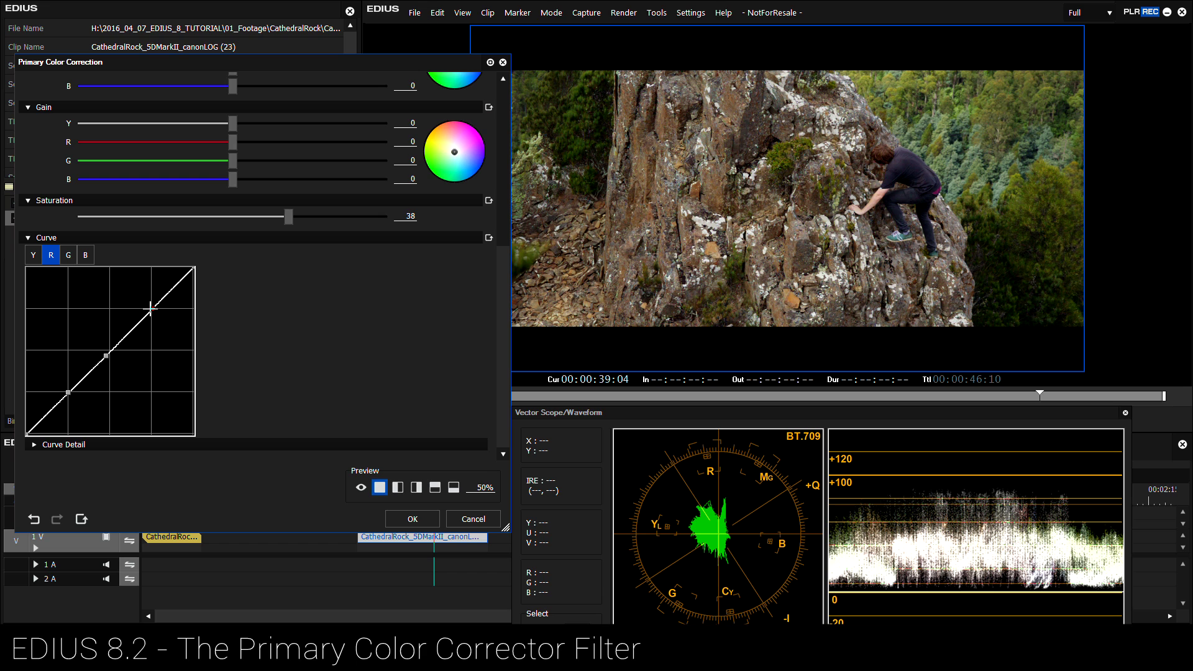
pyautogui.moveTo(148, 314); pyautogui.dragTo(144, 266)
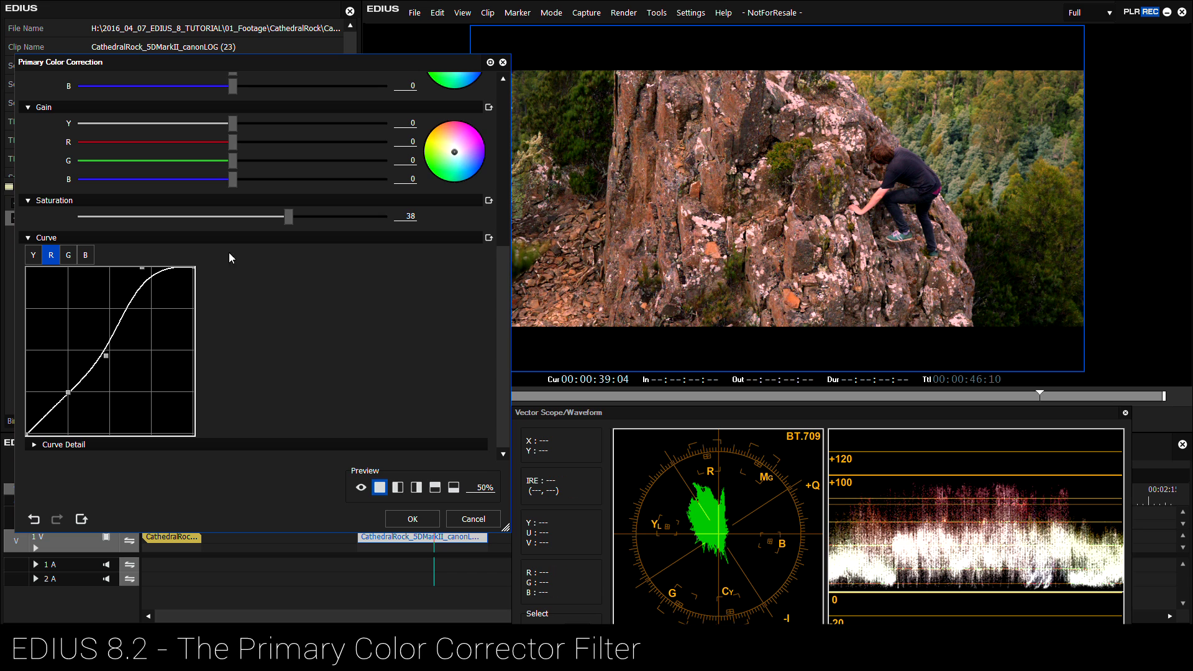
pyautogui.moveTo(143, 273); pyautogui.dragTo(193, 327)
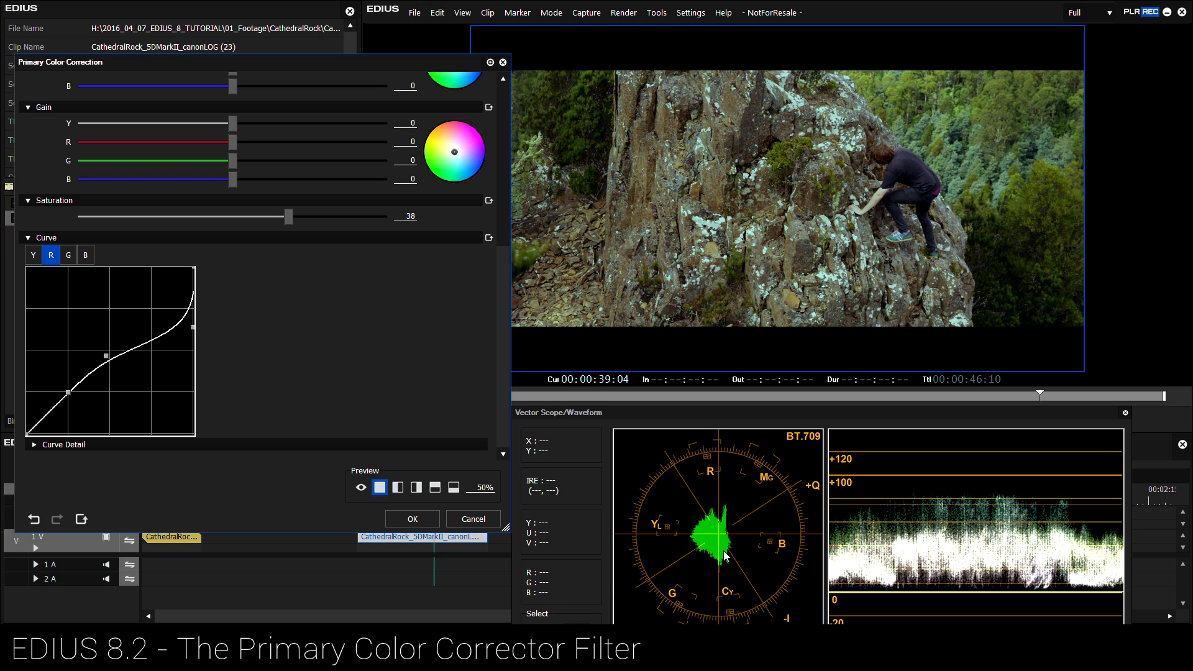
pyautogui.moveTo(192, 330); pyautogui.dragTo(163, 303)
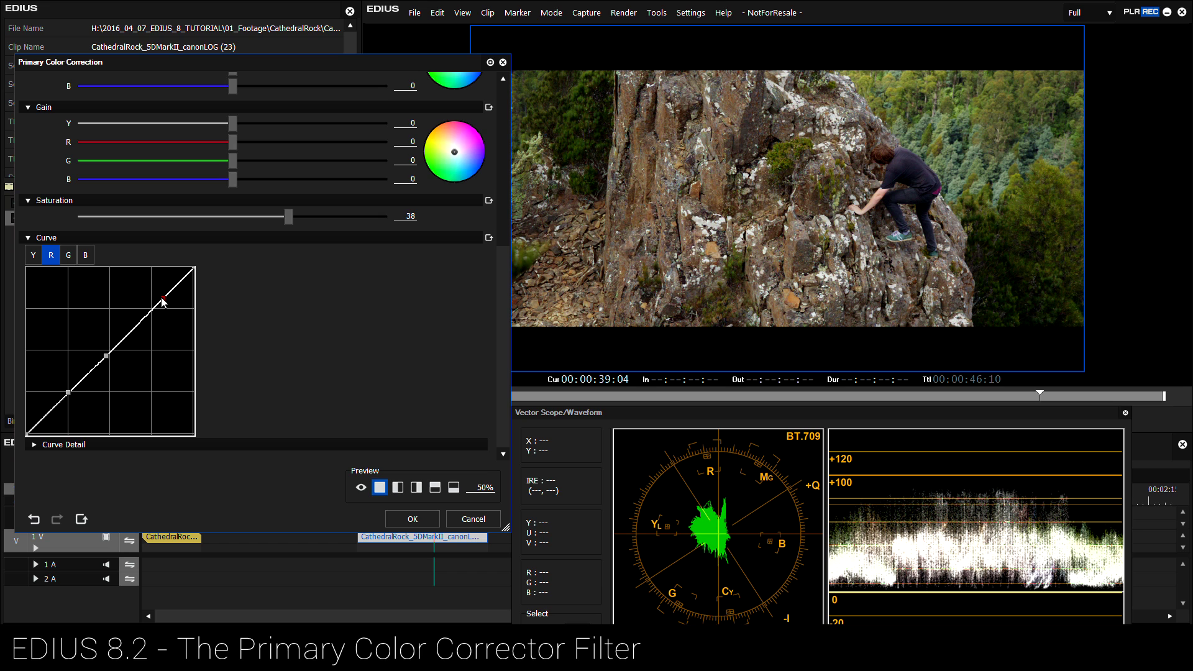
# Try raising and lowering the red curve's shadow point, and reset the Curve section.
pyautogui.moveTo(67, 393); pyautogui.dragTo(27, 362)
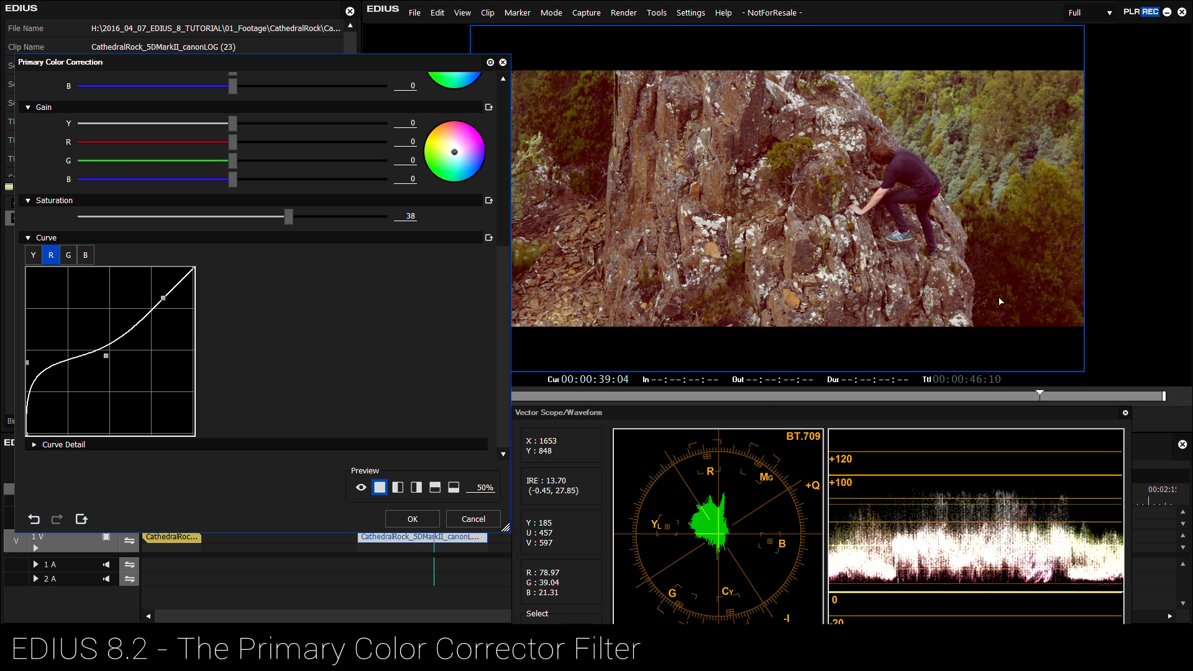
pyautogui.moveTo(29, 368); pyautogui.dragTo(89, 435)
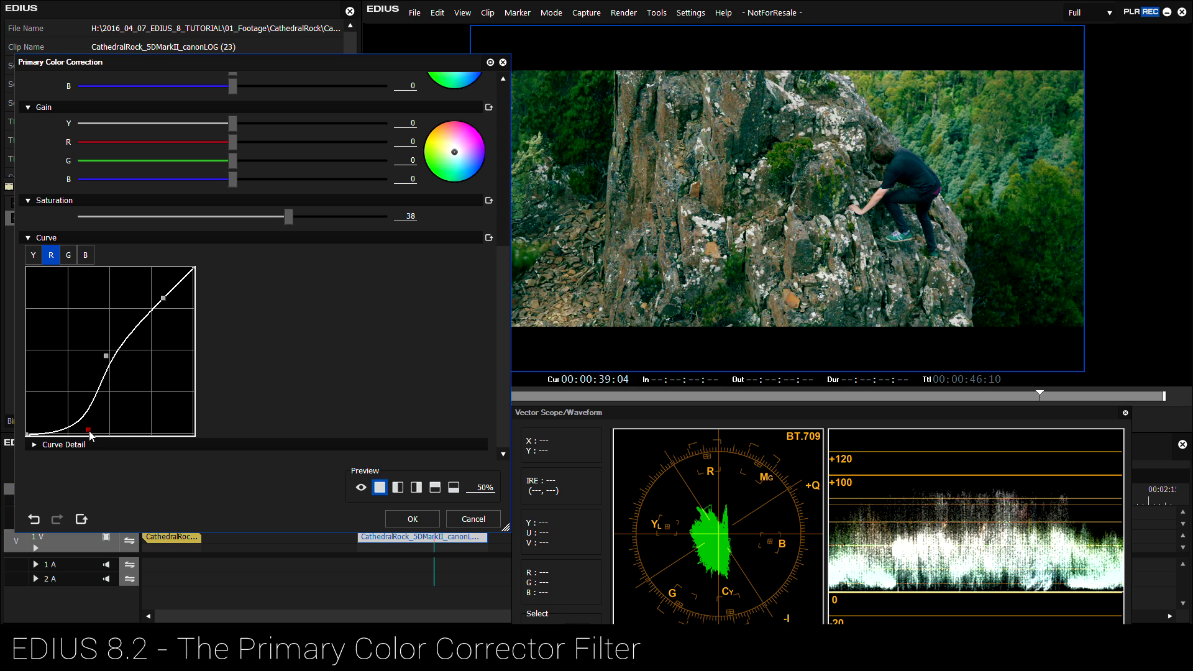
pyautogui.click(489, 237)
# Shape the Y curve into an S with lowered shadows, raised highlights and a slightly lowered midpoint, and set Saturation to 43.
pyautogui.click(33, 255)
pyautogui.moveTo(68, 393); pyautogui.dragTo(76, 426)
pyautogui.moveTo(152, 308); pyautogui.dragTo(144, 297)
pyautogui.moveTo(110, 350); pyautogui.dragTo(107, 359)
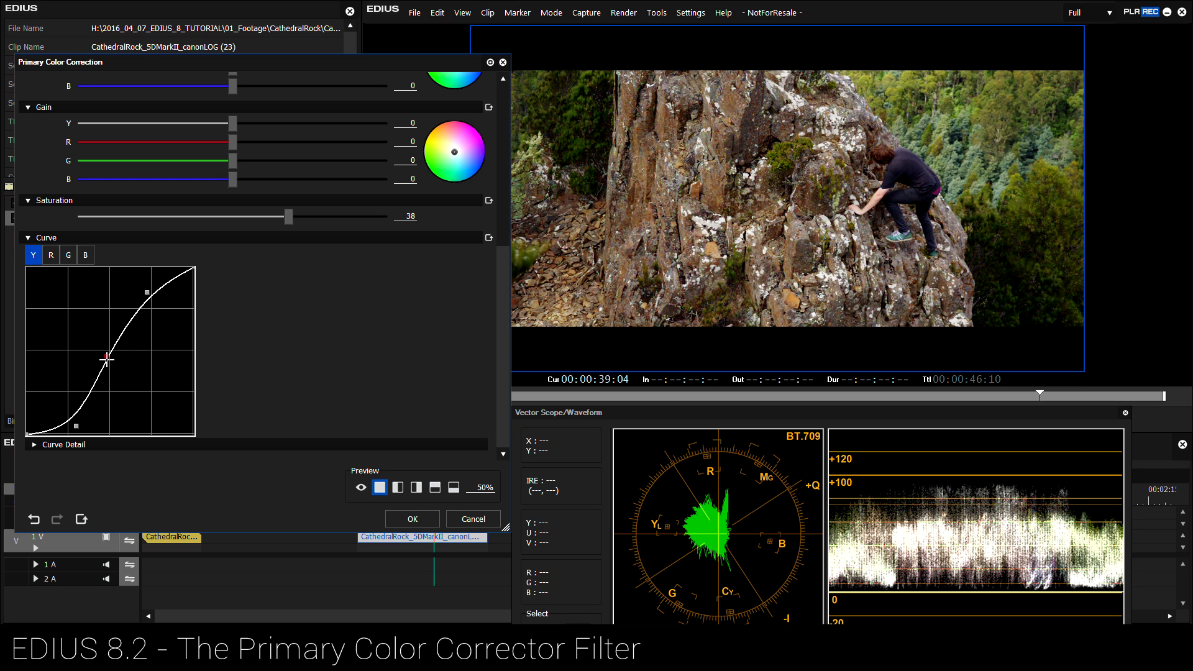
pyautogui.moveTo(287, 222); pyautogui.dragTo(295, 218)
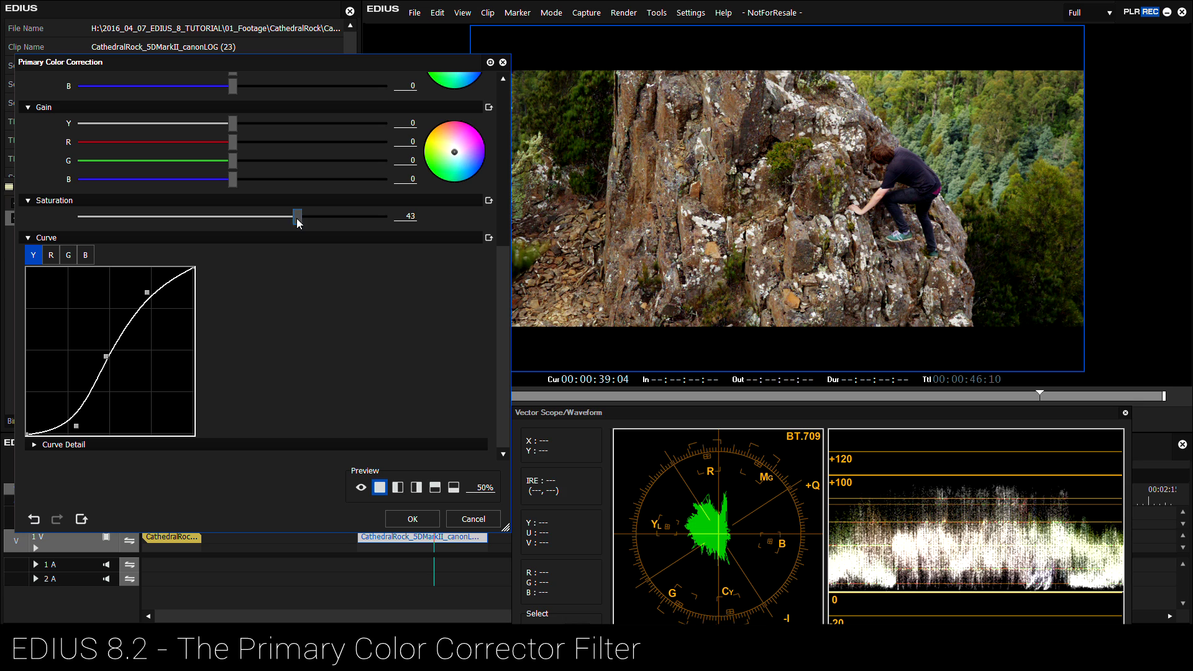
# Lower the red curve's shadow point below the diagonal, slide its midpoint down along the diagonal, and apply the correction.
pyautogui.click(52, 256)
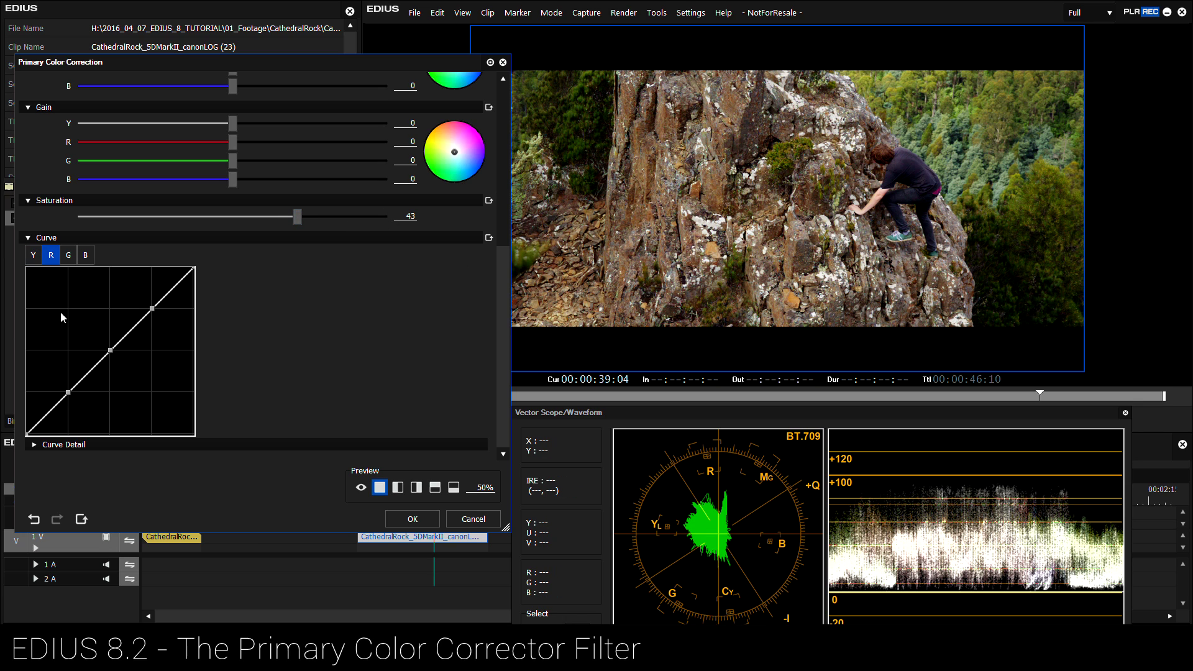
pyautogui.moveTo(68, 394); pyautogui.dragTo(76, 410)
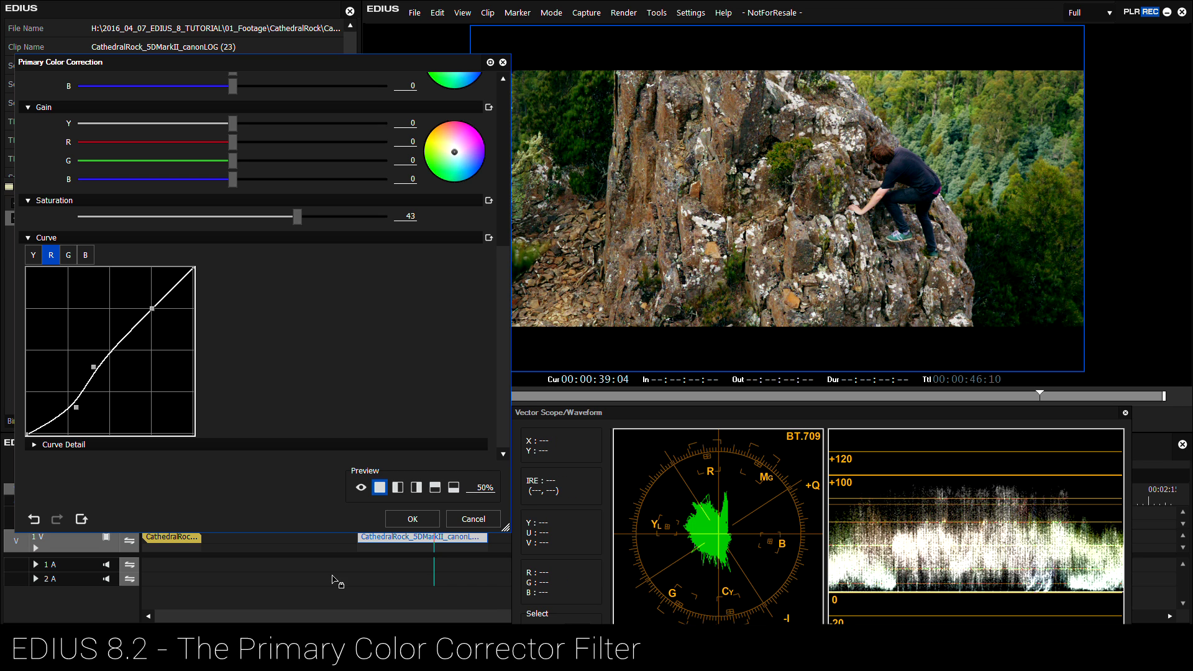
pyautogui.click(412, 519)
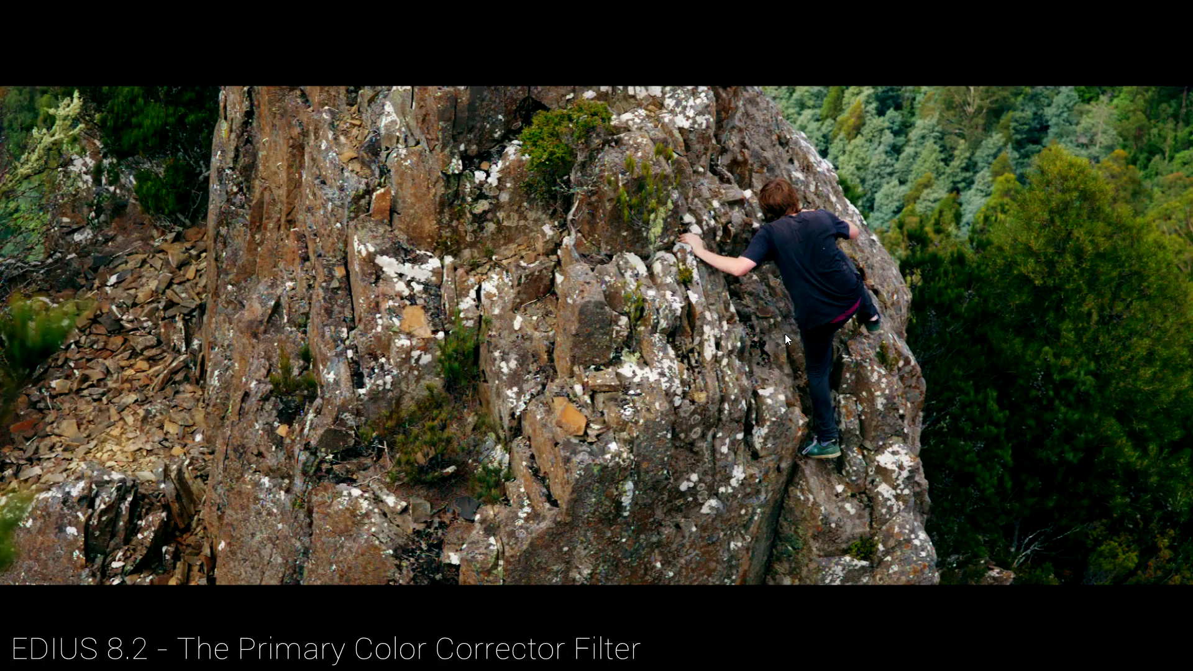
pyautogui.press('Escape')
# At 00:00:36:00, pull the blue curve's highlight point well below the diagonal in the clip's Primary Color Correction and apply it.
pyautogui.moveTo(453, 501); pyautogui.dragTo(410, 505)
pyautogui.doubleClick(69, 220)
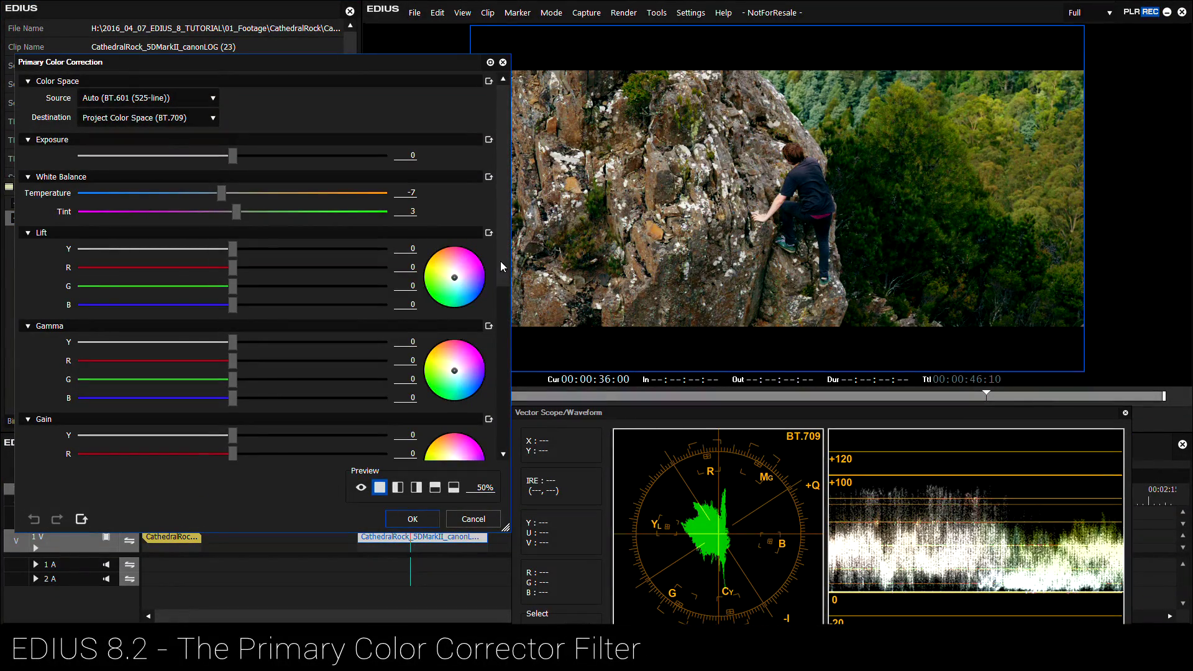
pyautogui.moveTo(500, 261); pyautogui.dragTo(500, 429)
pyautogui.click(86, 256)
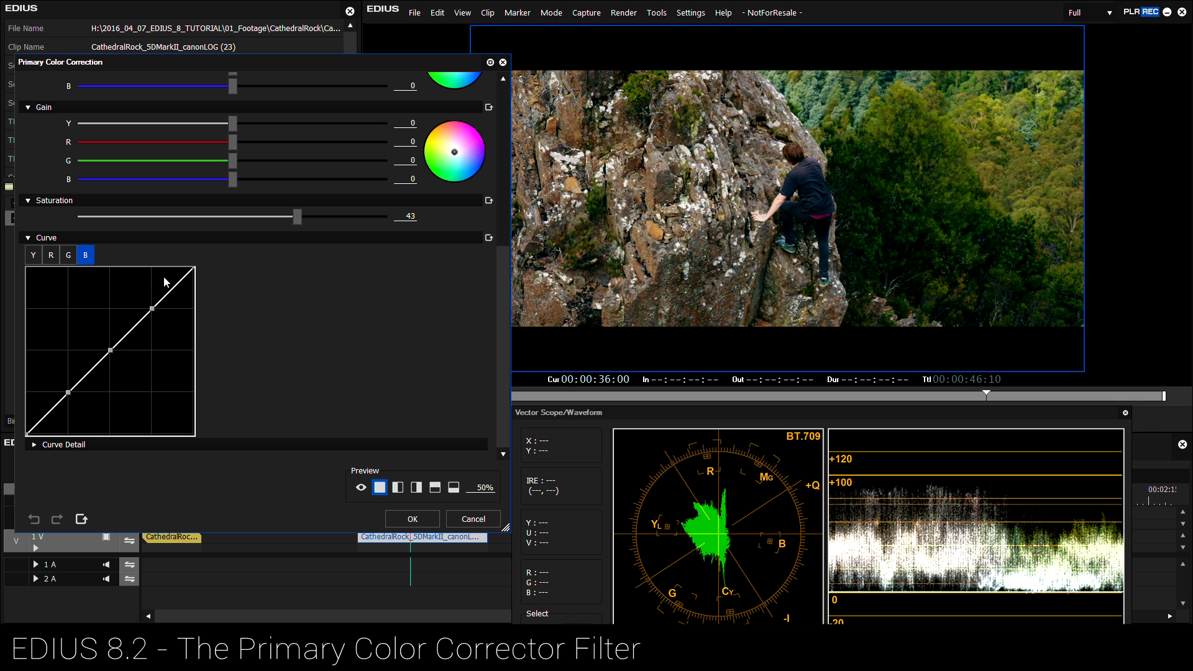
pyautogui.moveTo(154, 309); pyautogui.dragTo(173, 340)
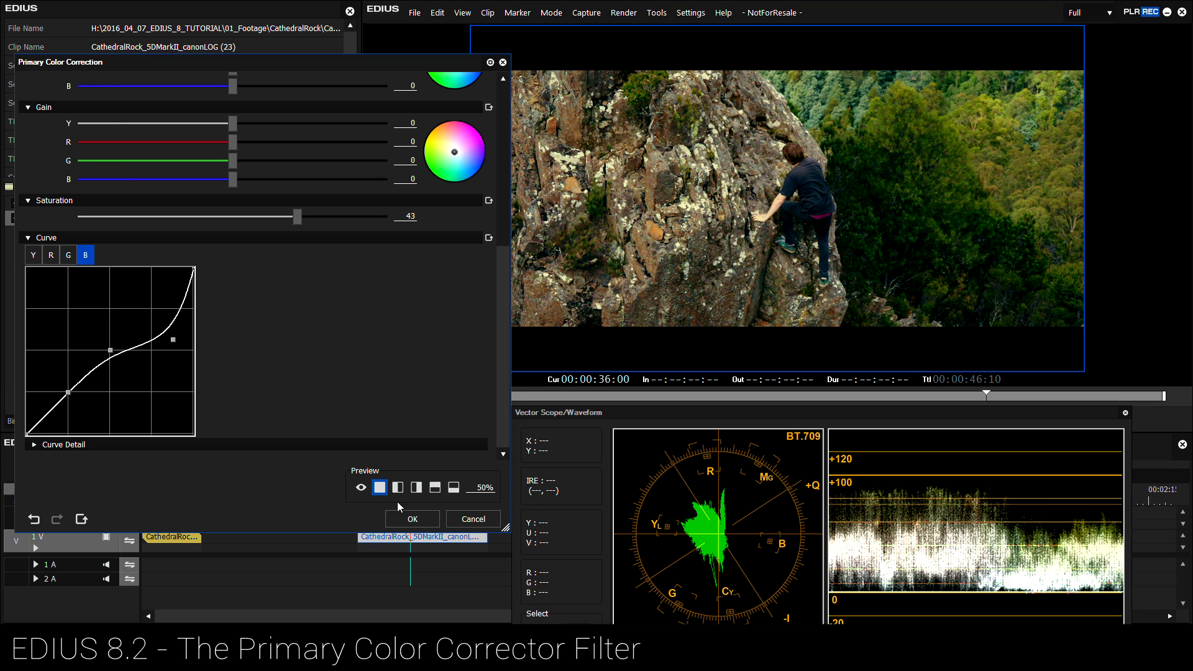
pyautogui.click(410, 518)
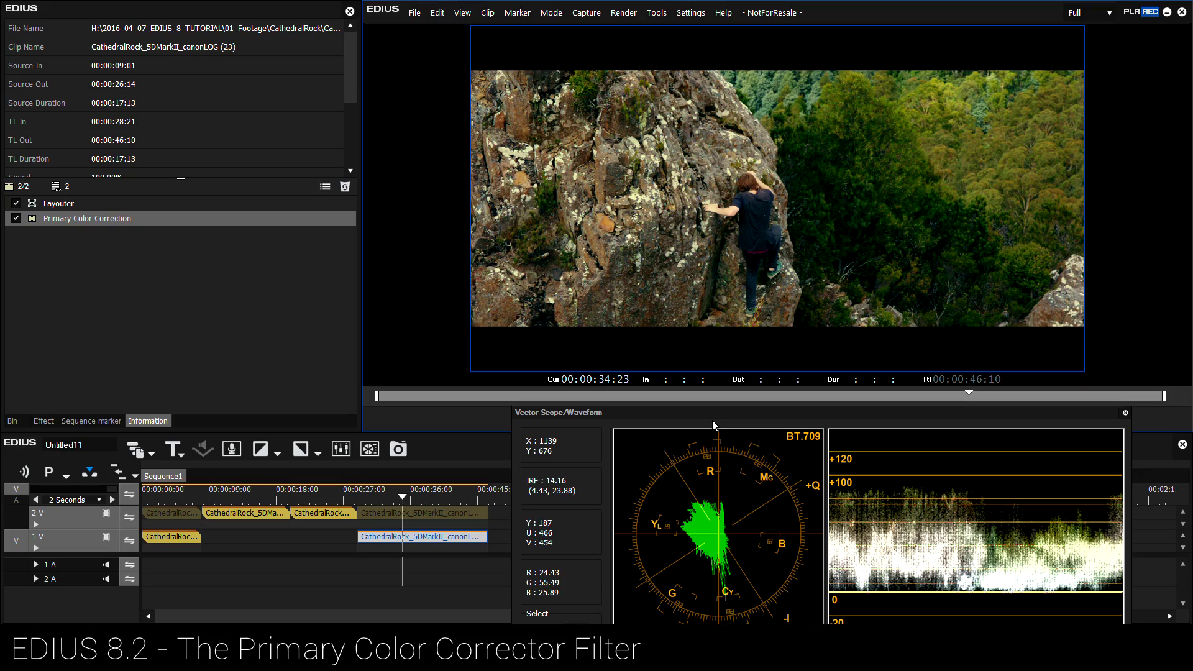
# In the same clip's Primary Color Correction, set Saturation to 33, Tint to 1 and Temperature to -11, and apply.
pyautogui.doubleClick(84, 222)
pyautogui.scroll(-5, 496, 310)
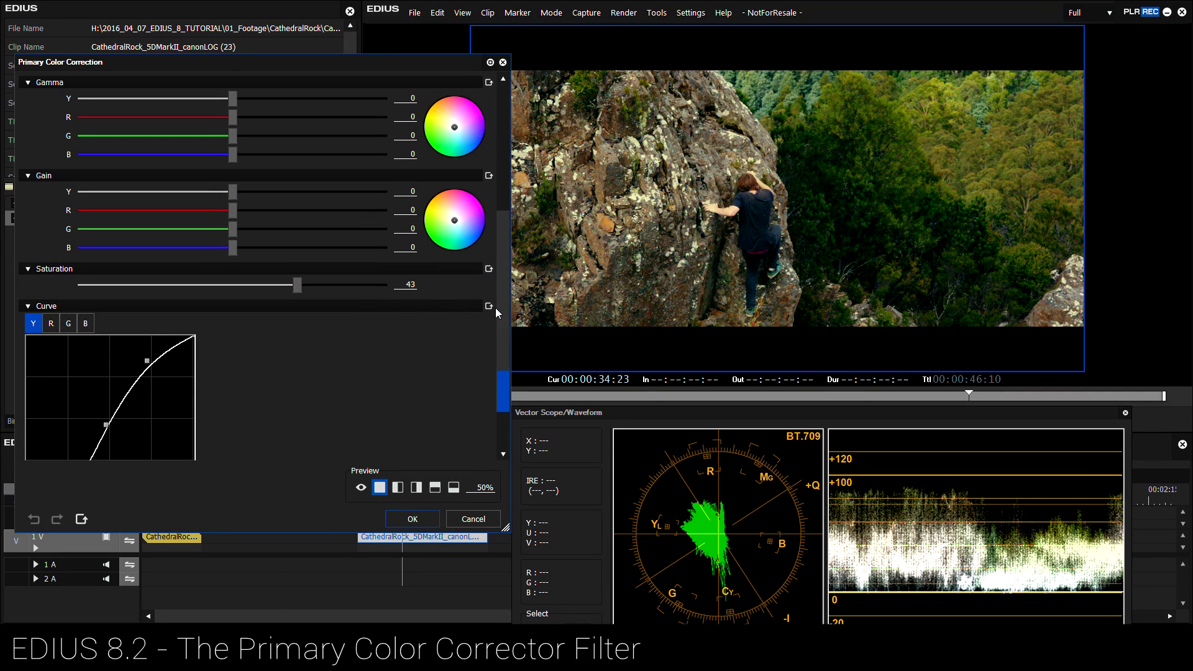
pyautogui.moveTo(293, 286); pyautogui.dragTo(288, 287)
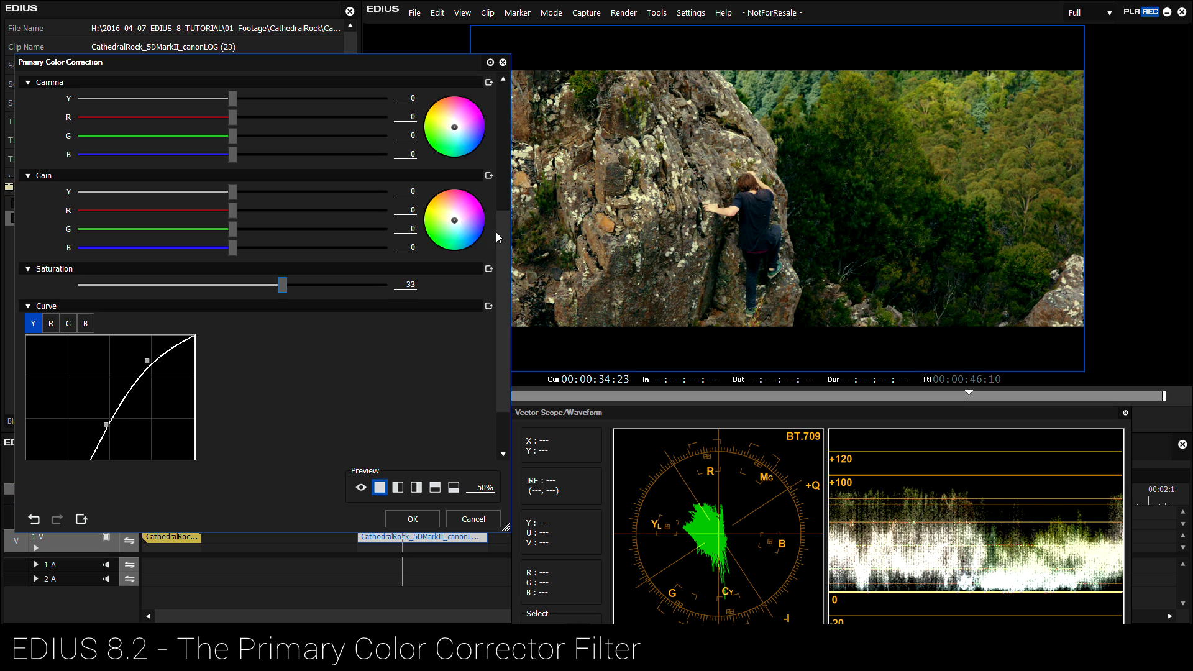
pyautogui.moveTo(496, 232); pyautogui.dragTo(361, 162)
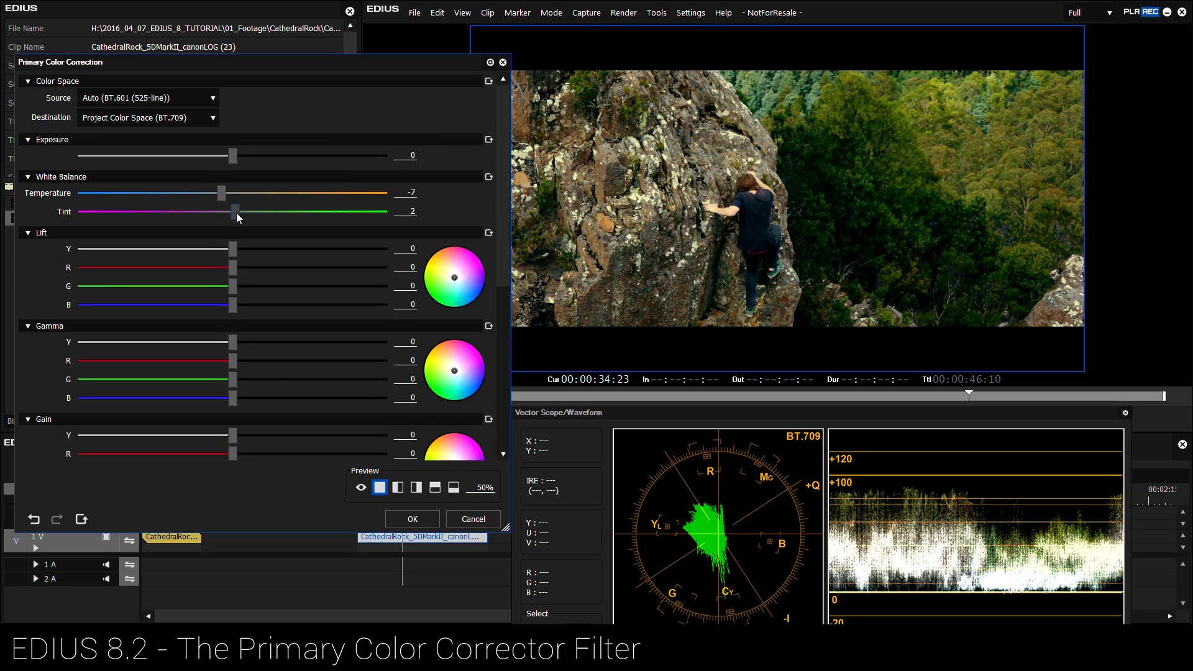
pyautogui.moveTo(243, 214); pyautogui.dragTo(240, 213)
pyautogui.moveTo(230, 194); pyautogui.dragTo(218, 194)
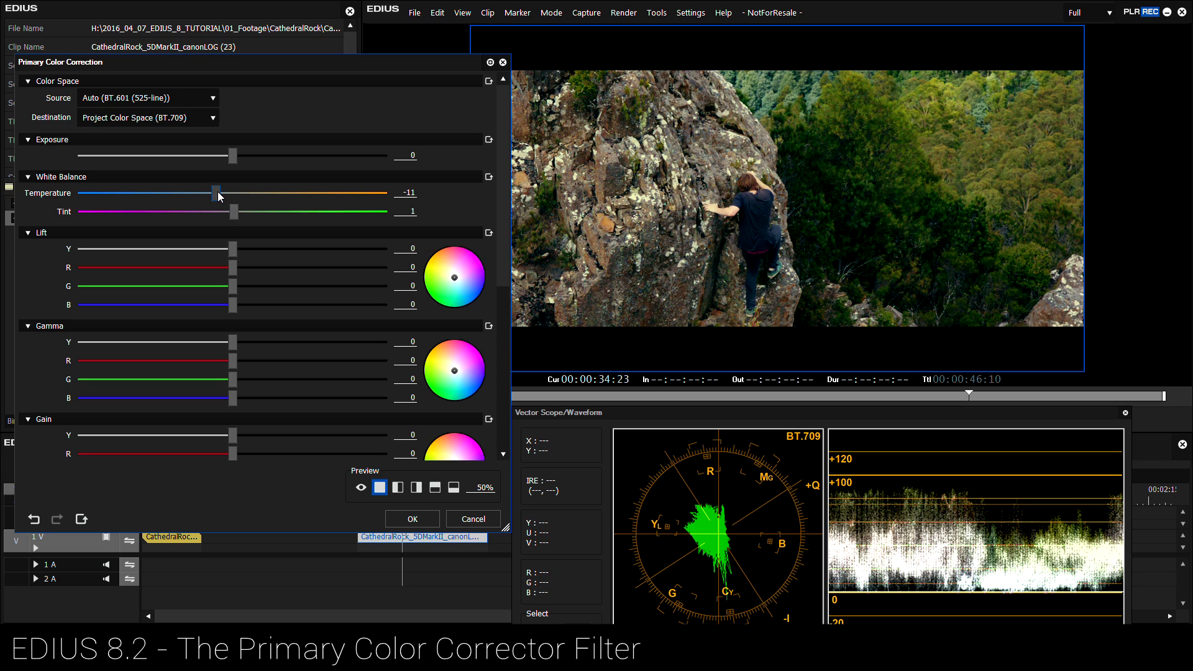
pyautogui.click(415, 524)
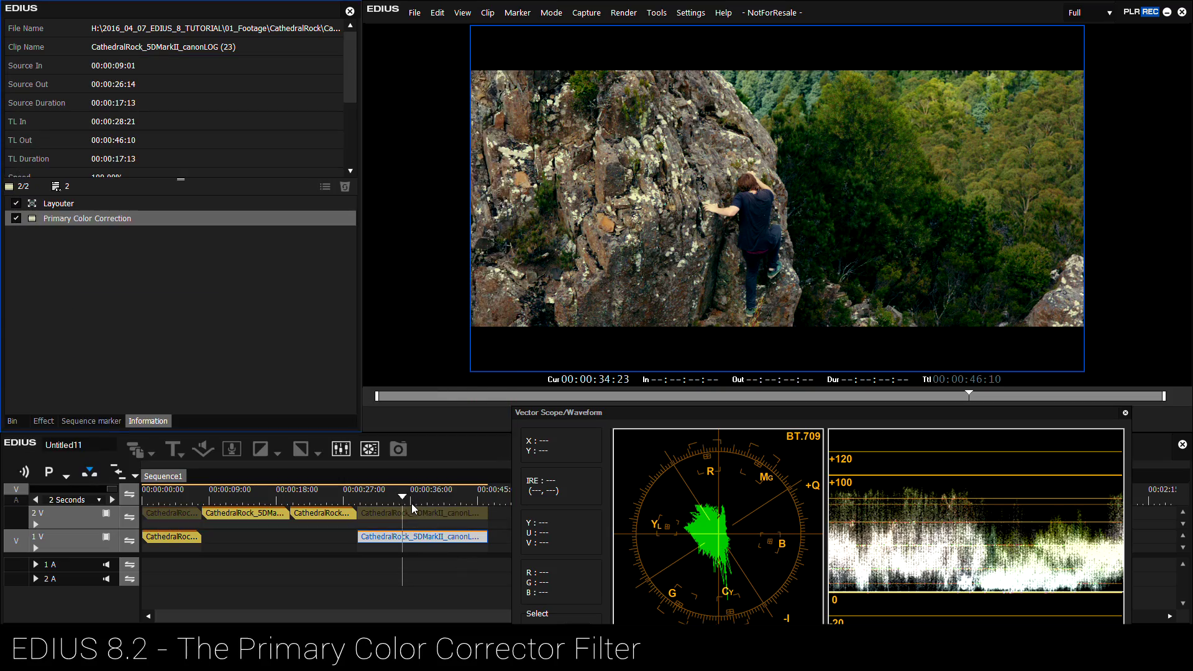
# Play back the graded canonLOG (23) climbing shot to review the correction.
pyautogui.moveTo(412, 498); pyautogui.dragTo(375, 495)
pyautogui.press('space')
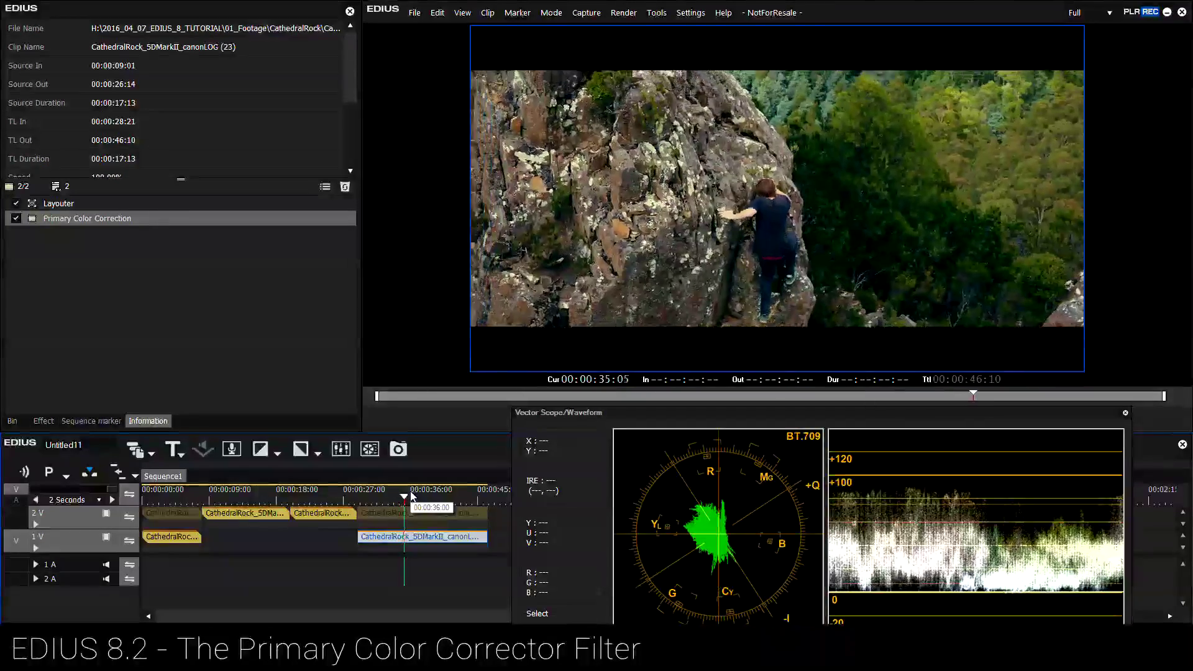
pyautogui.press('space')
# At 00:00:25:14, remove Primary Color Correction from the canonLOG (15) clip on track 2V.
pyautogui.moveTo(408, 495); pyautogui.dragTo(334, 499)
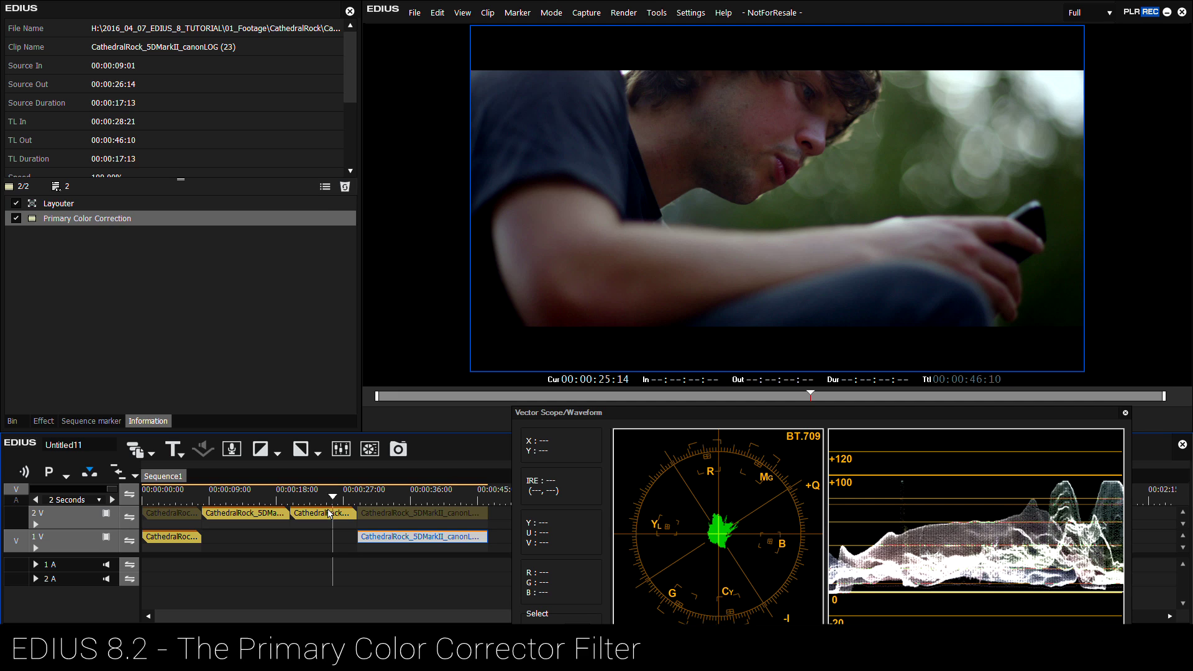
pyautogui.click(329, 513)
pyautogui.click(87, 218)
pyautogui.press('Delete')
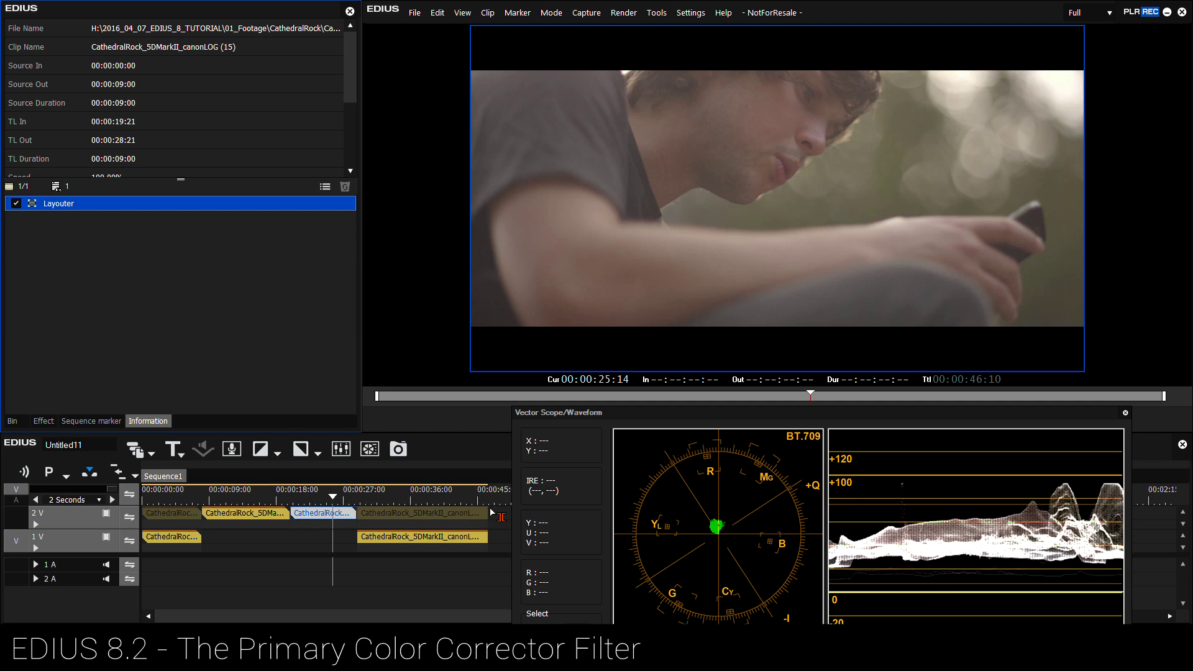
# Copy Primary Color Correction from the canonLOG (23) clip to the canonLOG (15) clip, and toggle it off and on to compare.
pyautogui.click(426, 540)
pyautogui.click(125, 218)
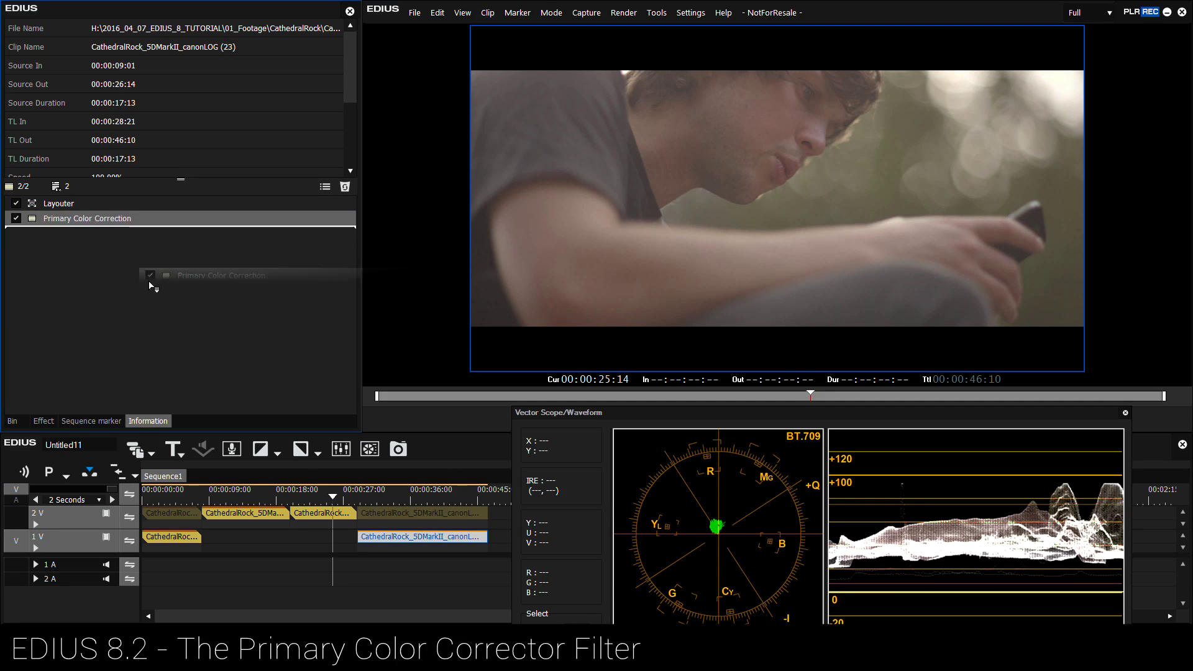
pyautogui.click(327, 516)
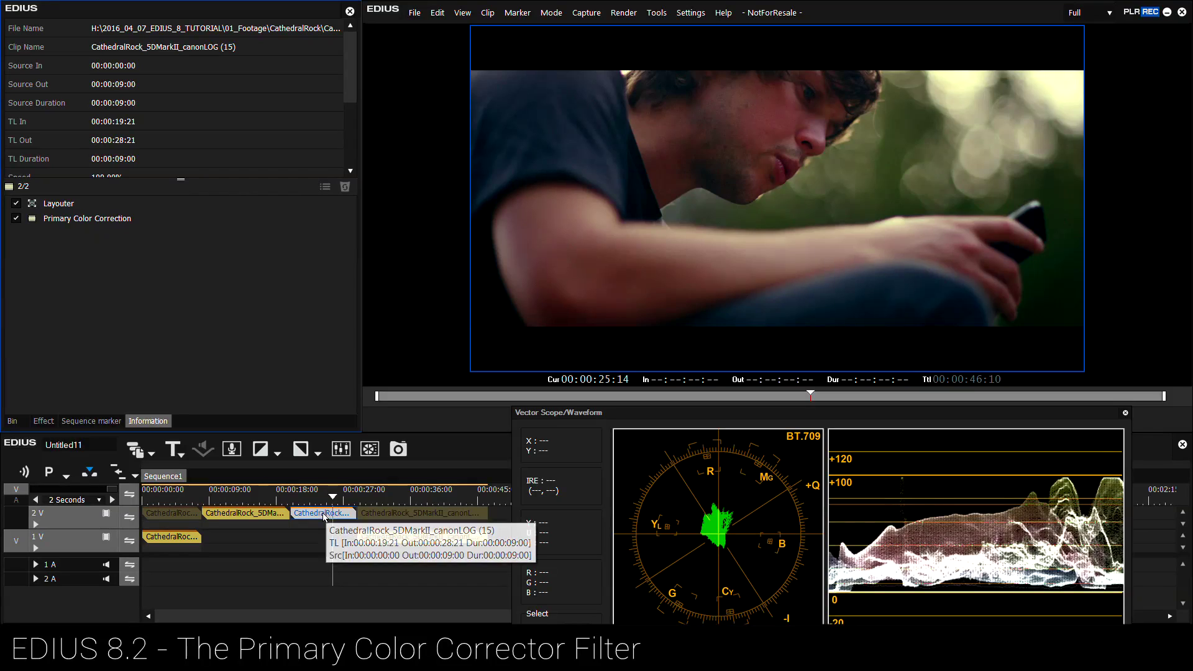
pyautogui.click(69, 219)
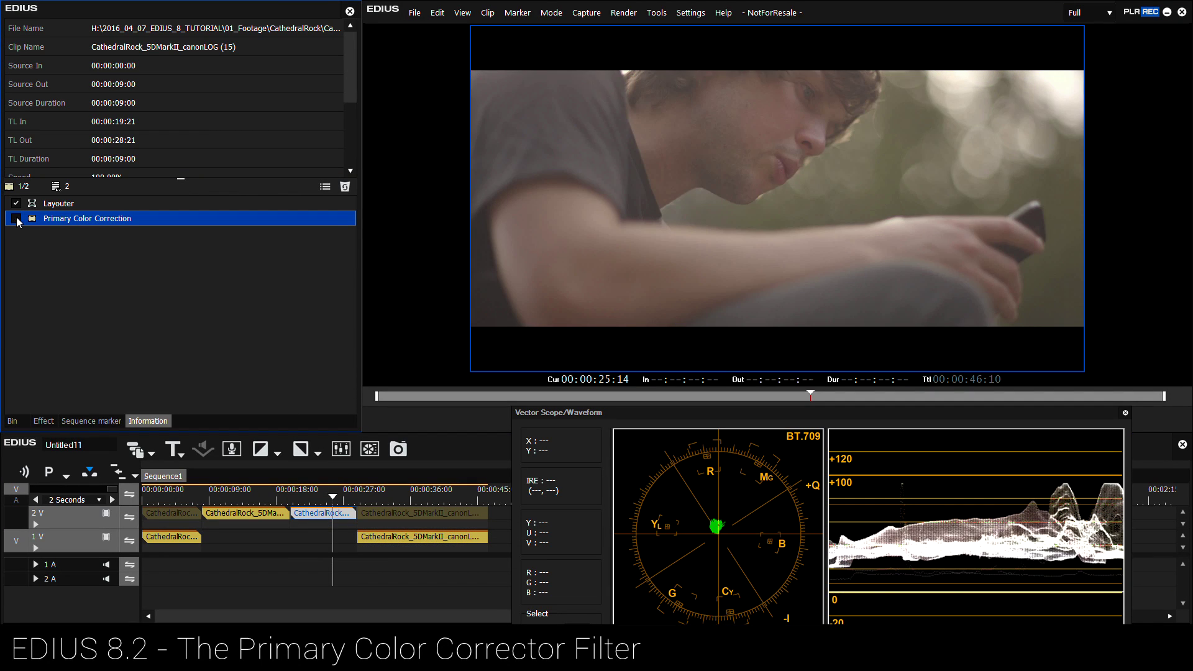
# In the canonLOG (15) clip's Primary Color Correction, set Tint to 2 and Temperature to -15.
pyautogui.doubleClick(70, 219)
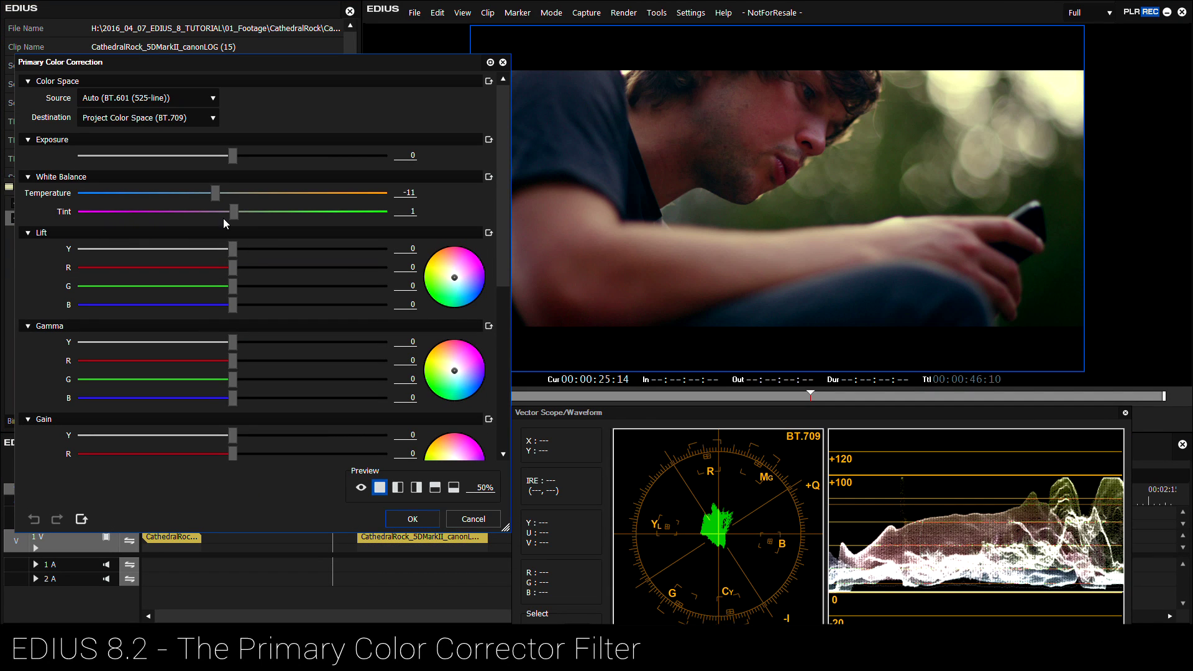
pyautogui.moveTo(234, 214); pyautogui.dragTo(240, 214)
pyautogui.moveTo(206, 193); pyautogui.dragTo(209, 194)
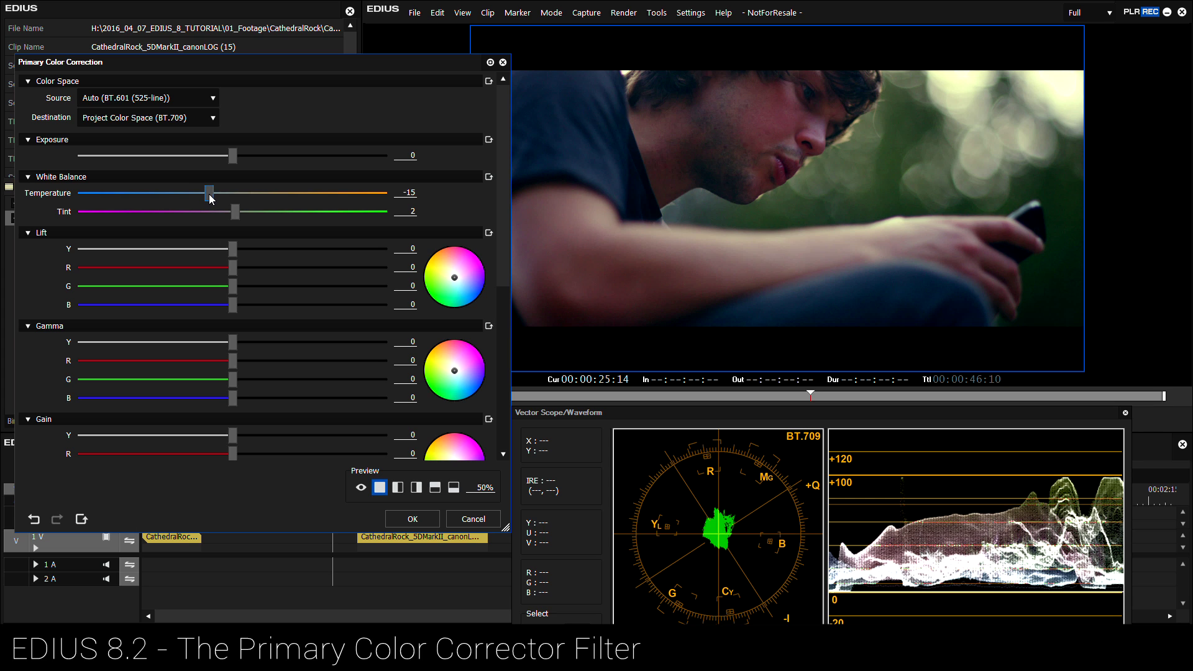
# Reshape the Y curve with an extra point near the black end, the shadow point shifted slightly darker, and a lowered midpoint.
pyautogui.moveTo(506, 200); pyautogui.dragTo(509, 364)
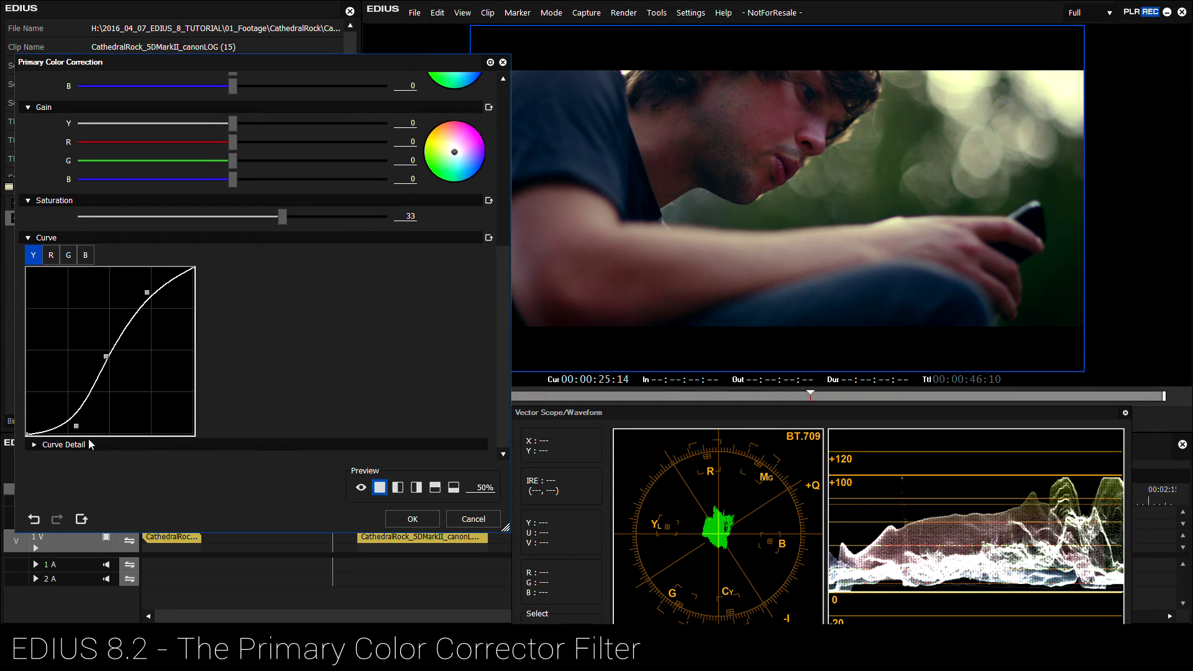
pyautogui.moveTo(76, 426); pyautogui.dragTo(56, 430)
pyautogui.moveTo(103, 355); pyautogui.dragTo(102, 360)
pyautogui.moveTo(58, 428)
pyautogui.mouseDown()
pyautogui.moveTo(69, 425)
pyautogui.moveTo(40, 435)
pyautogui.mouseUp()
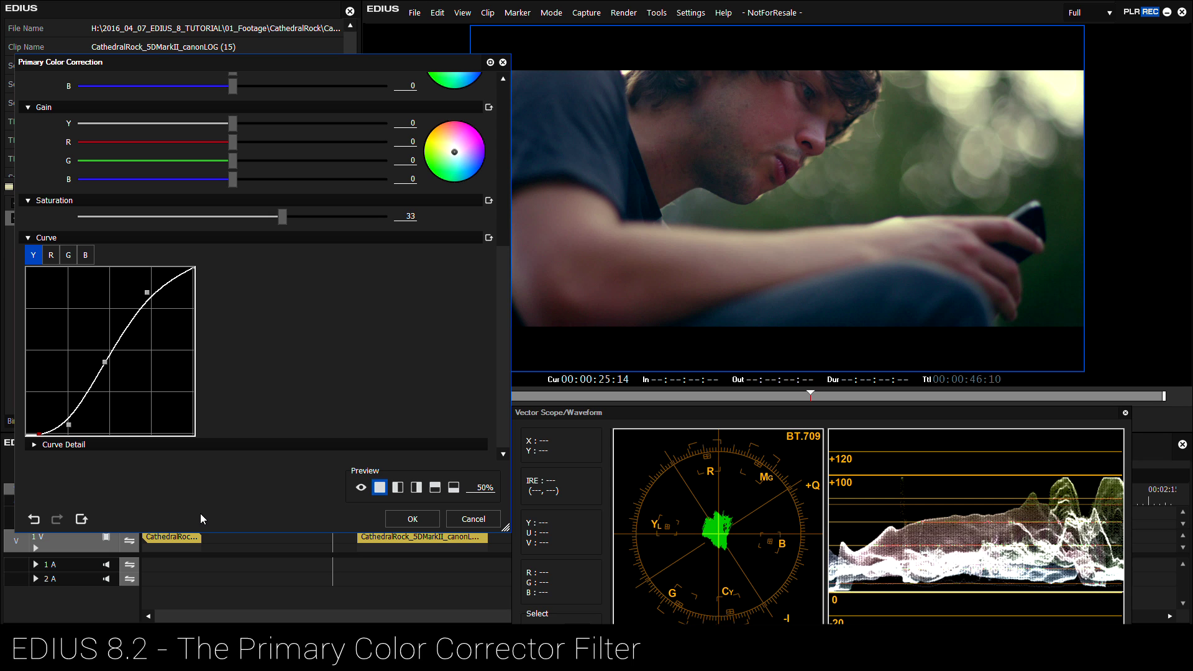
pyautogui.moveTo(69, 426); pyautogui.dragTo(72, 429)
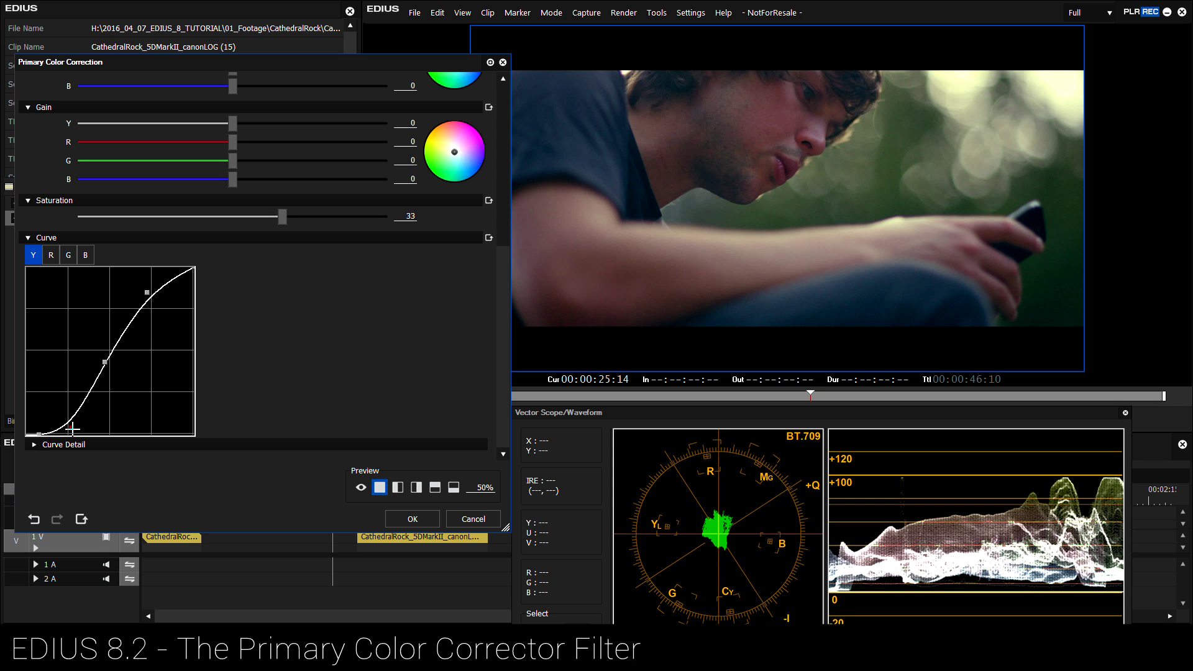
pyautogui.moveTo(105, 362); pyautogui.dragTo(98, 369)
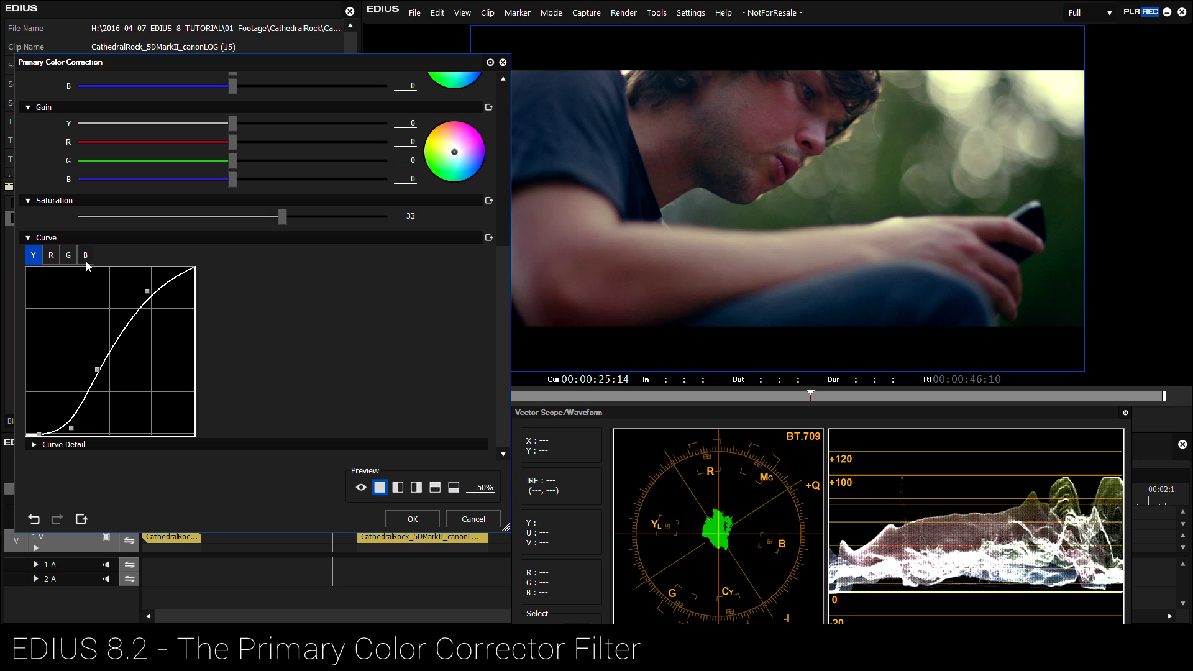
# Soften the red curve by moving its shadow point toward the black end and slightly lowering its midpoint, and apply the correction.
pyautogui.click(52, 257)
pyautogui.moveTo(76, 407); pyautogui.dragTo(52, 421)
pyautogui.moveTo(95, 368); pyautogui.dragTo(95, 375)
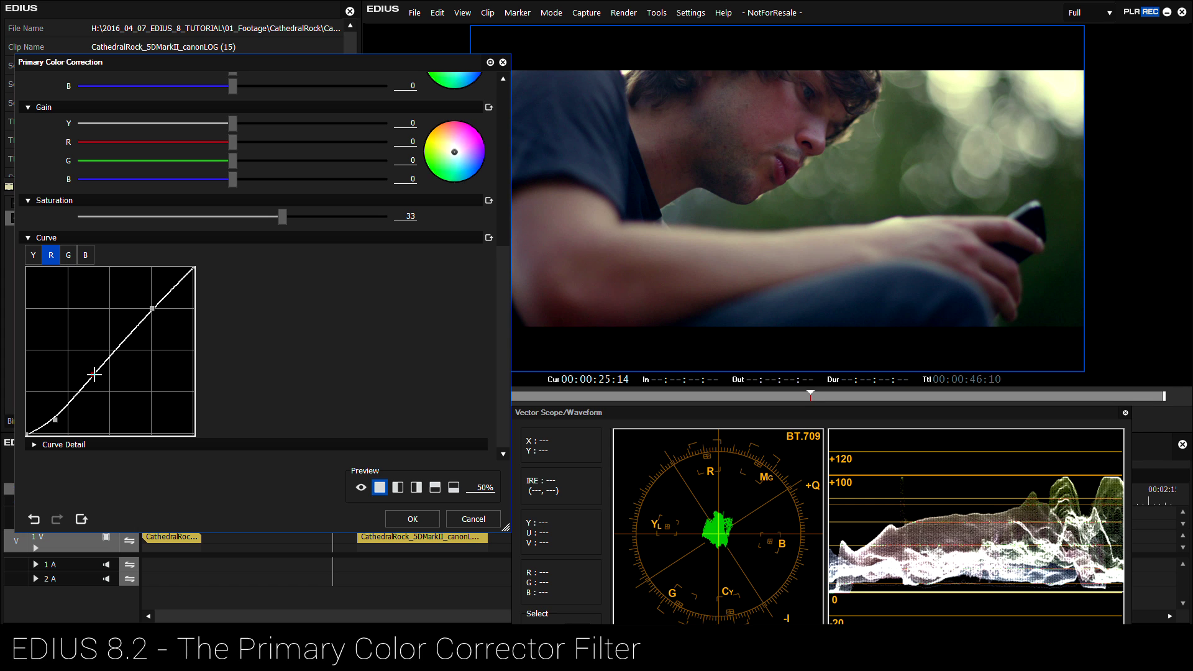
pyautogui.click(412, 518)
# Place a graded copy of the canonLOG (15) clip on track 1V, then remove Primary Color Correction from the 2V original and disable it.
pyautogui.click(313, 501)
pyautogui.moveTo(314, 501)
pyautogui.mouseDown()
pyautogui.moveTo(301, 501)
pyautogui.moveTo(322, 532)
pyautogui.moveTo(328, 513)
pyautogui.mouseUp()
pyautogui.click(119, 218)
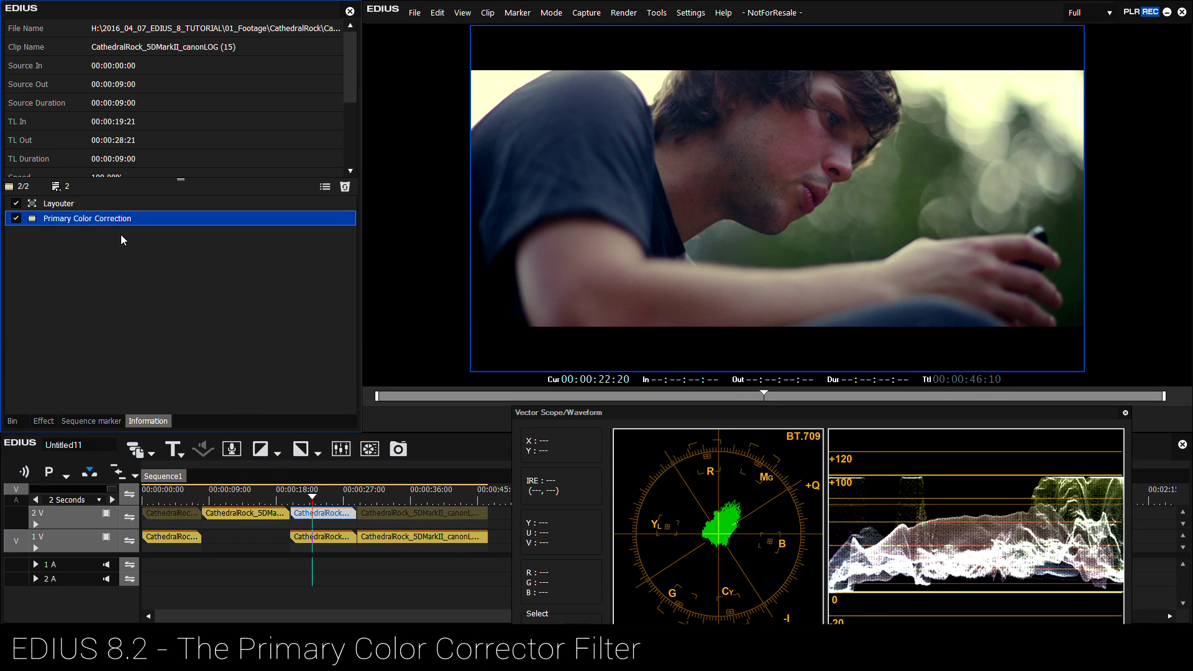
pyautogui.press('Delete')
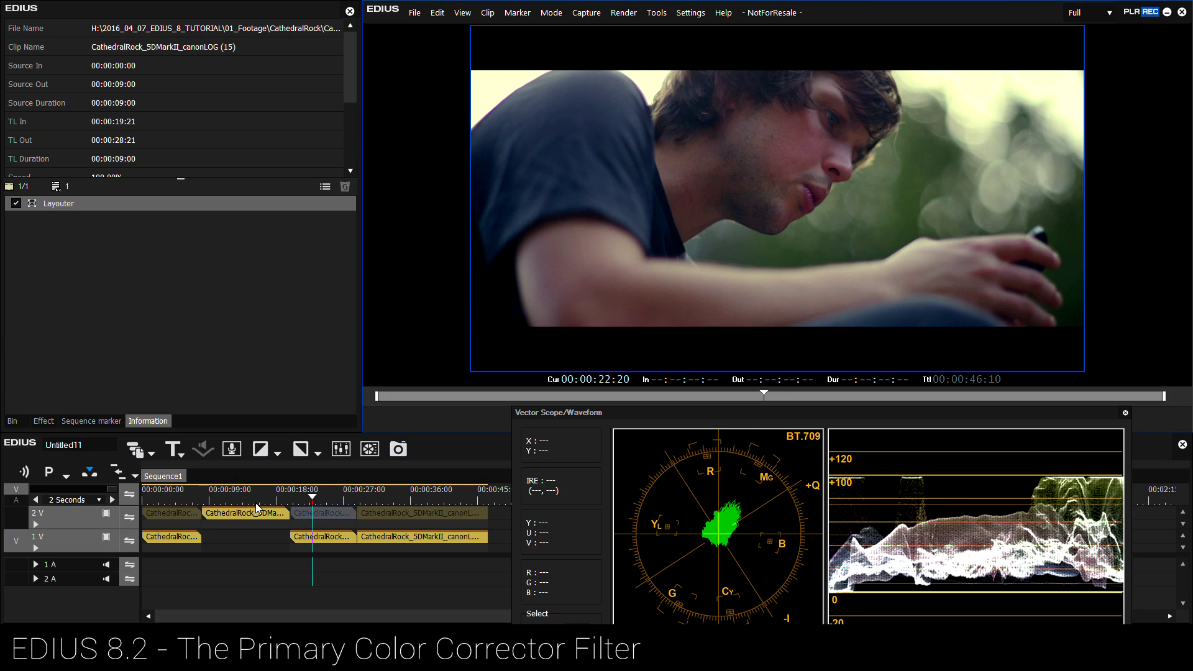
# At 00:00:12:14, open Primary Color Correction of the canonLOG (11) clip on track 2V and switch the split preview to full frame.
pyautogui.click(231, 499)
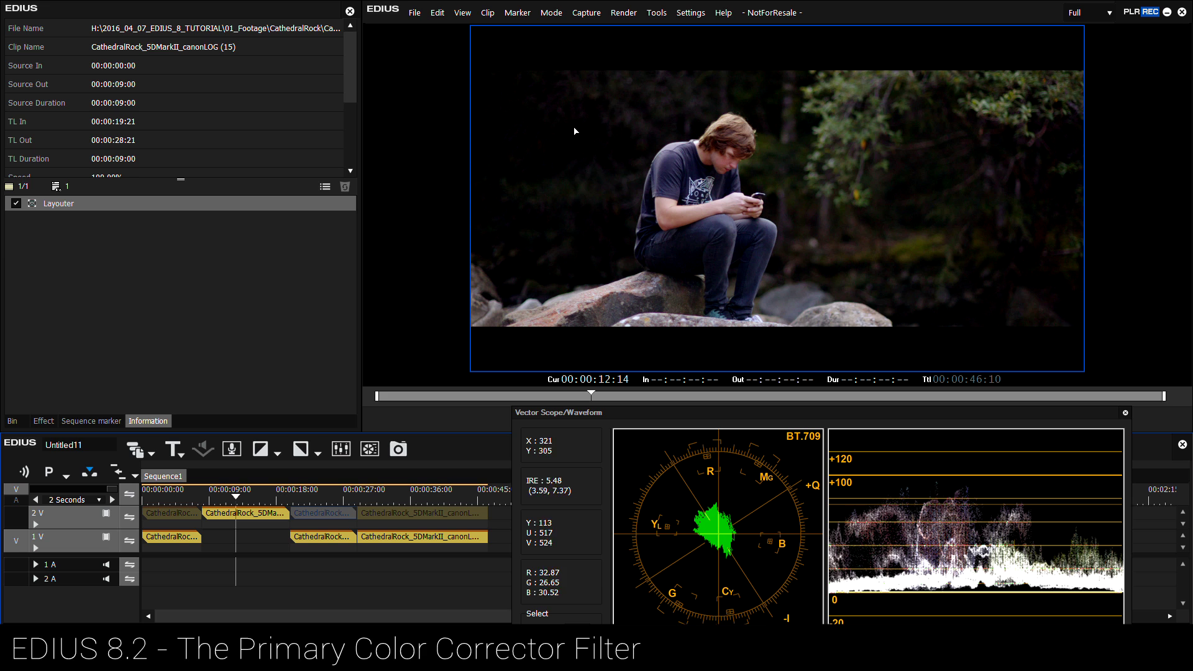
pyautogui.click(245, 512)
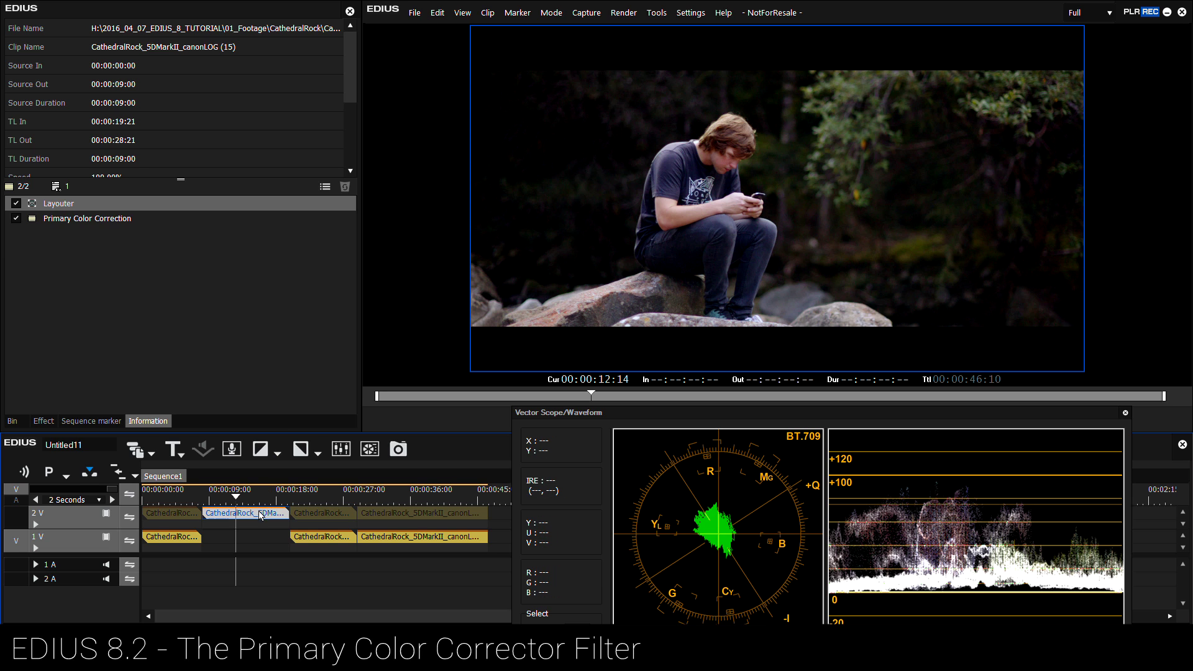
pyautogui.doubleClick(68, 218)
pyautogui.moveTo(501, 118); pyautogui.dragTo(514, 285)
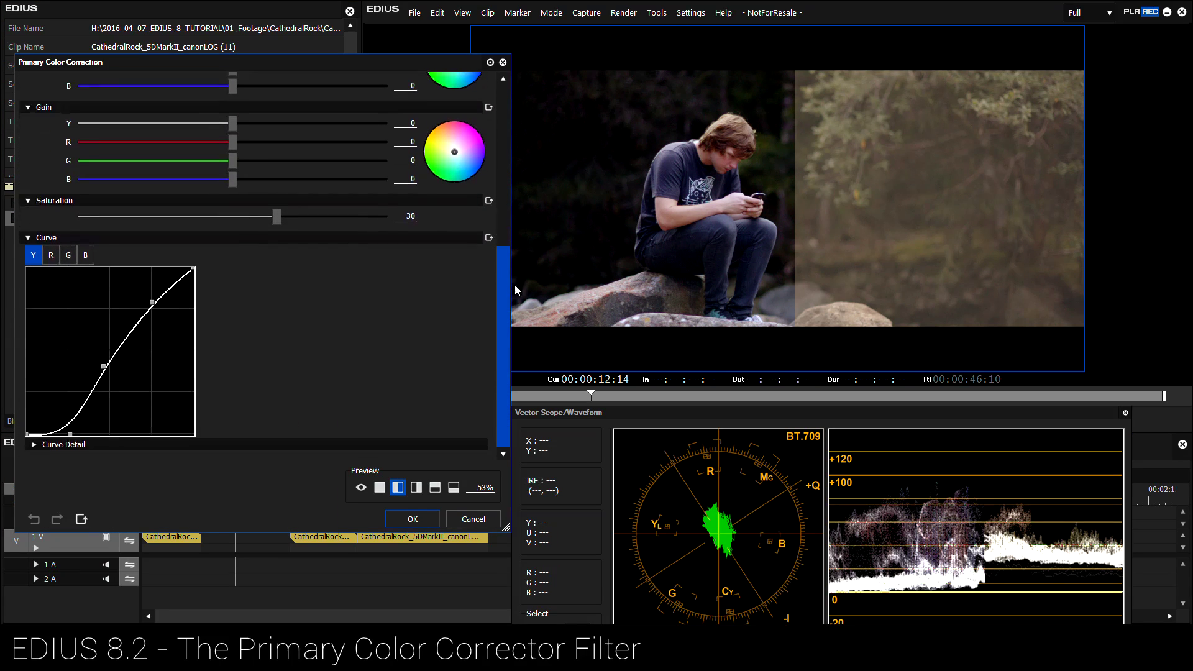
pyautogui.click(380, 487)
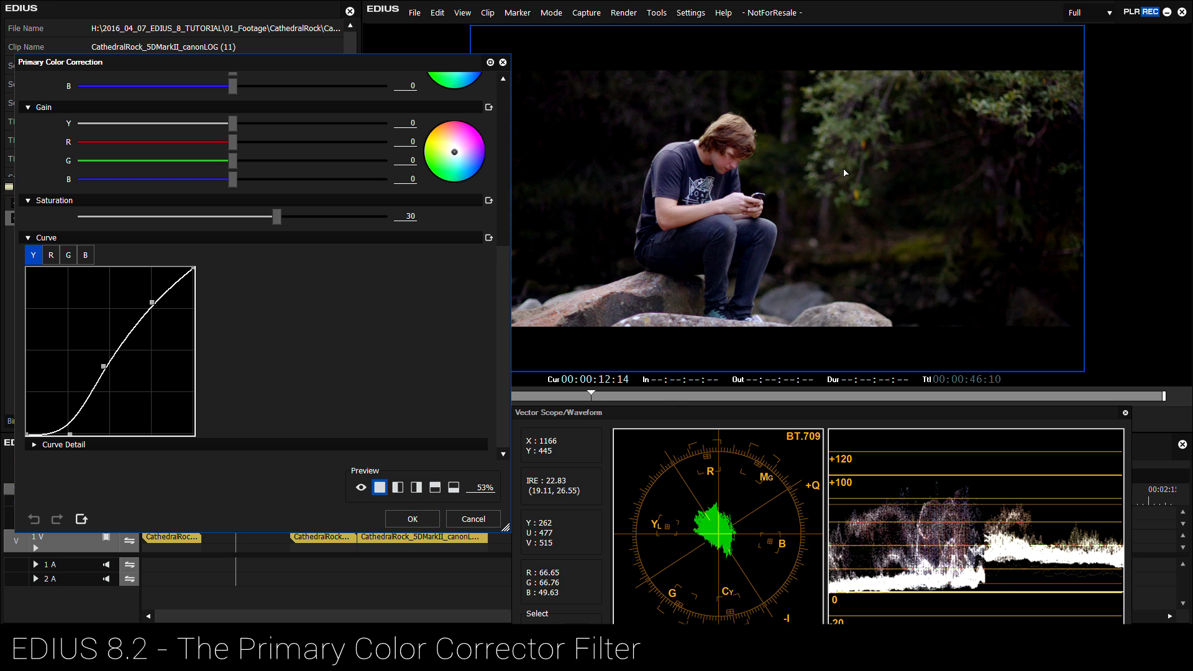
# Lower the red curve's shadow point and midpoint slightly, shift the shadow point toward the black end, and apply the correction.
pyautogui.click(53, 258)
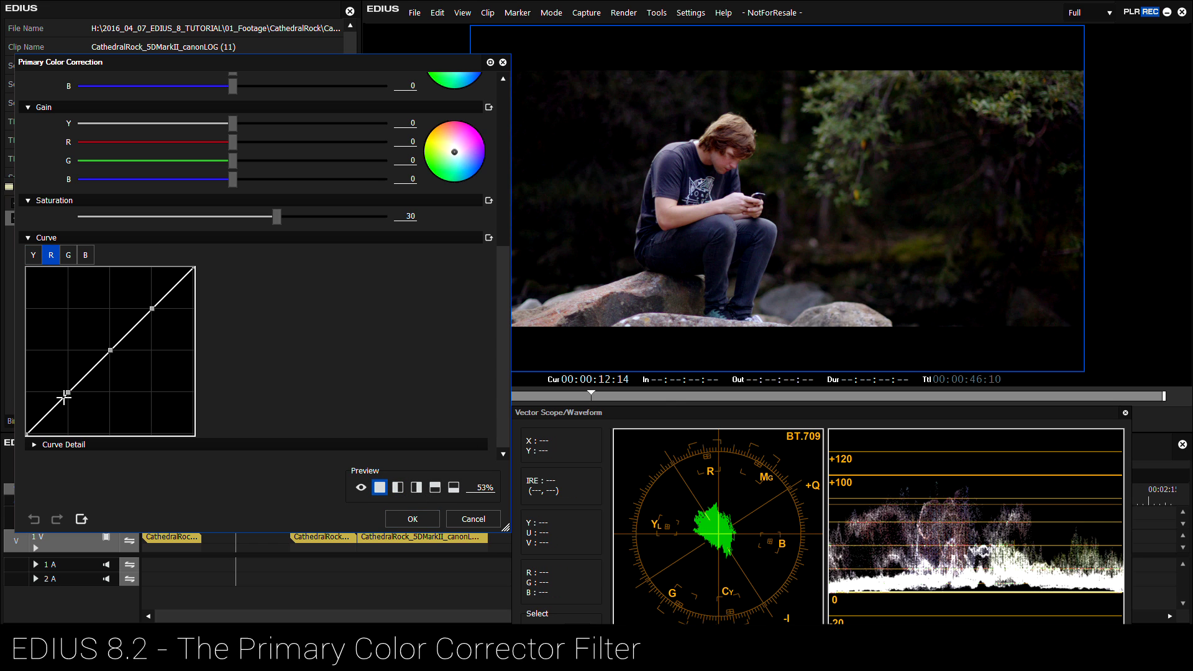
pyautogui.moveTo(66, 394); pyautogui.dragTo(67, 410)
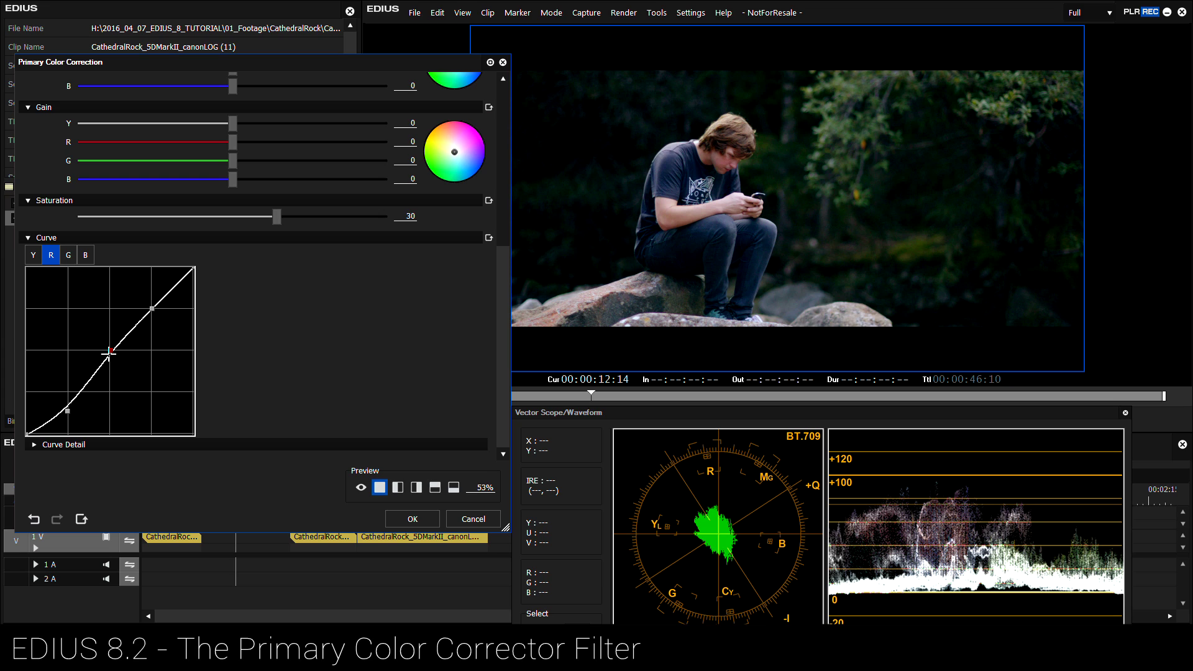
pyautogui.moveTo(108, 353); pyautogui.dragTo(106, 359)
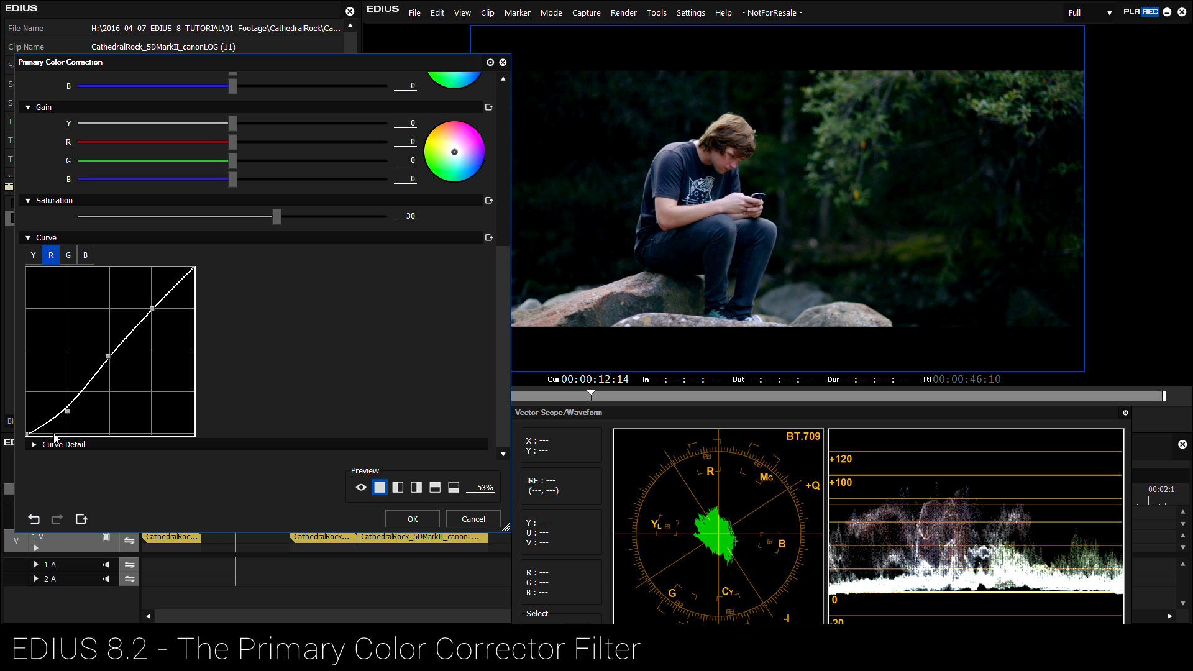
pyautogui.moveTo(66, 411); pyautogui.dragTo(54, 423)
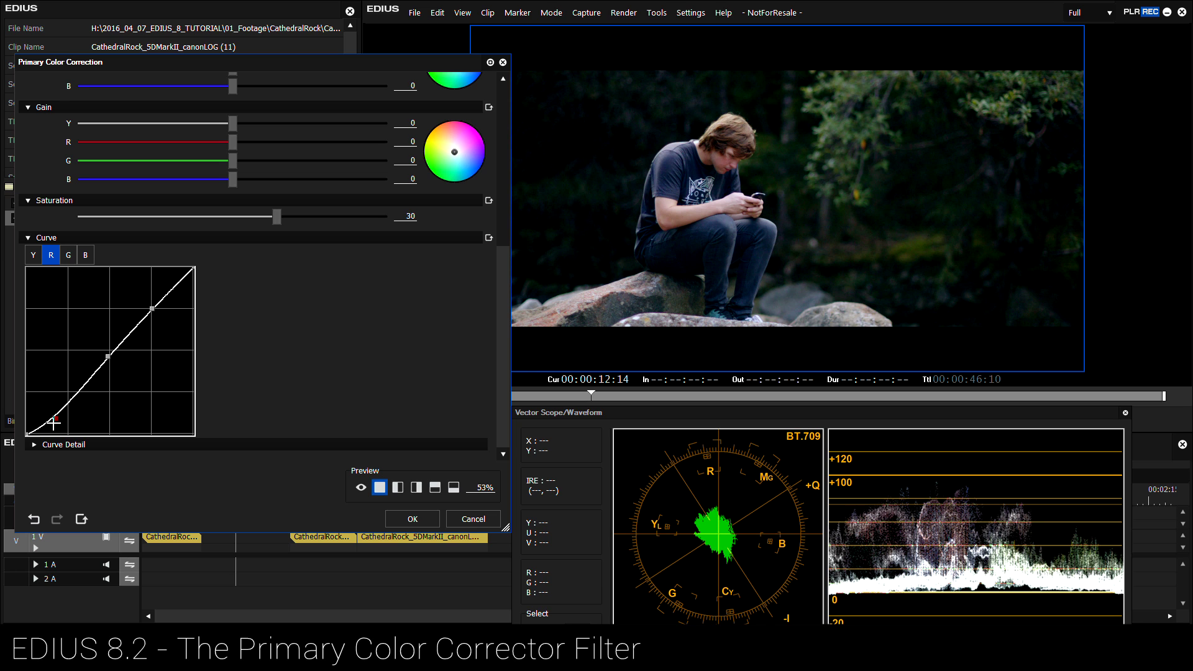
pyautogui.click(412, 519)
# Fine-tune Saturation in the canonLOG (11) clip's Primary Color Correction, apply it, and check the shot at 00:00:13:04.
pyautogui.click(121, 218)
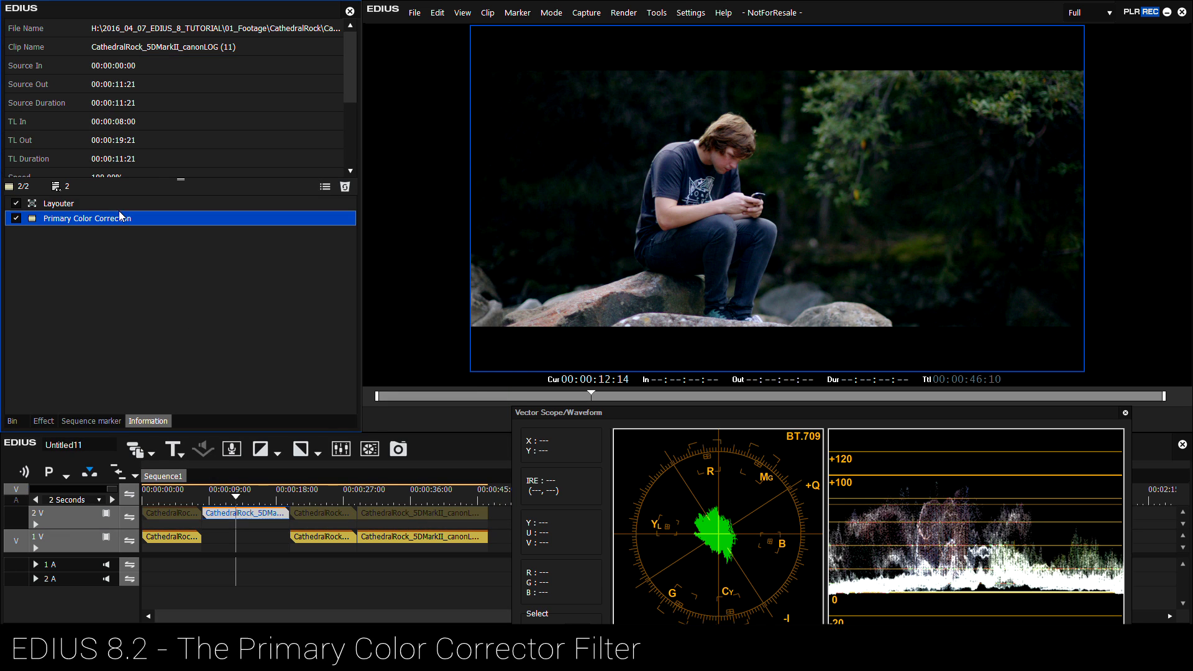
pyautogui.doubleClick(65, 221)
pyautogui.moveTo(502, 243); pyautogui.dragTo(502, 411)
pyautogui.click(271, 220)
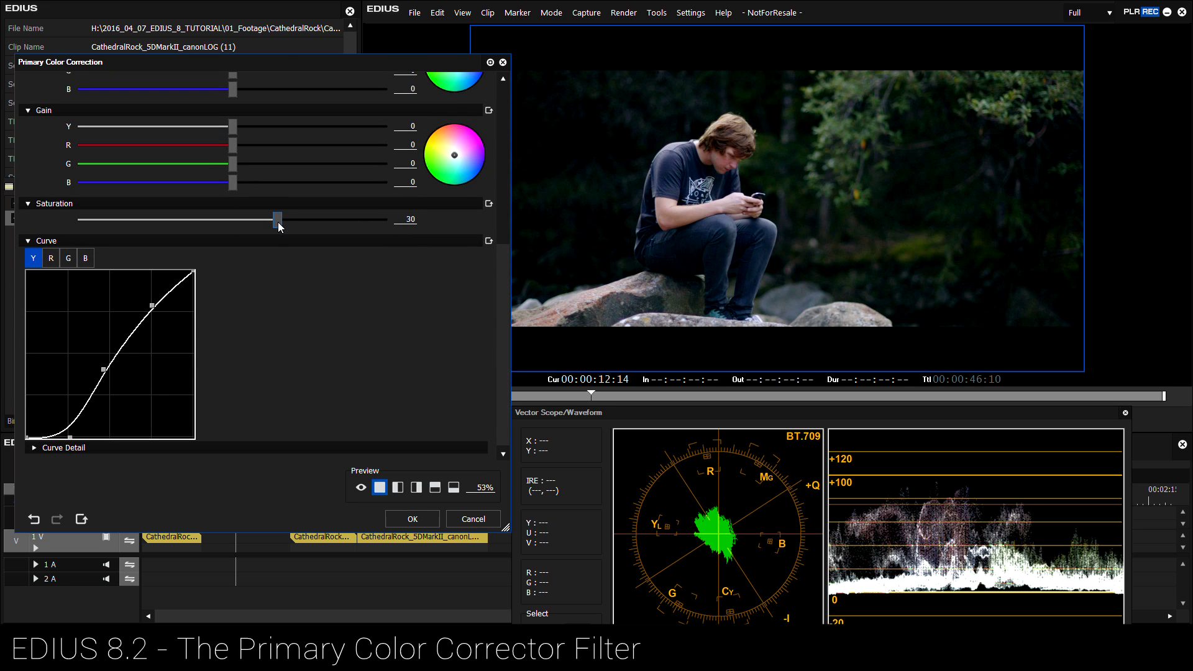
pyautogui.moveTo(282, 222); pyautogui.dragTo(277, 222)
pyautogui.click(405, 525)
pyautogui.moveTo(252, 491); pyautogui.dragTo(240, 496)
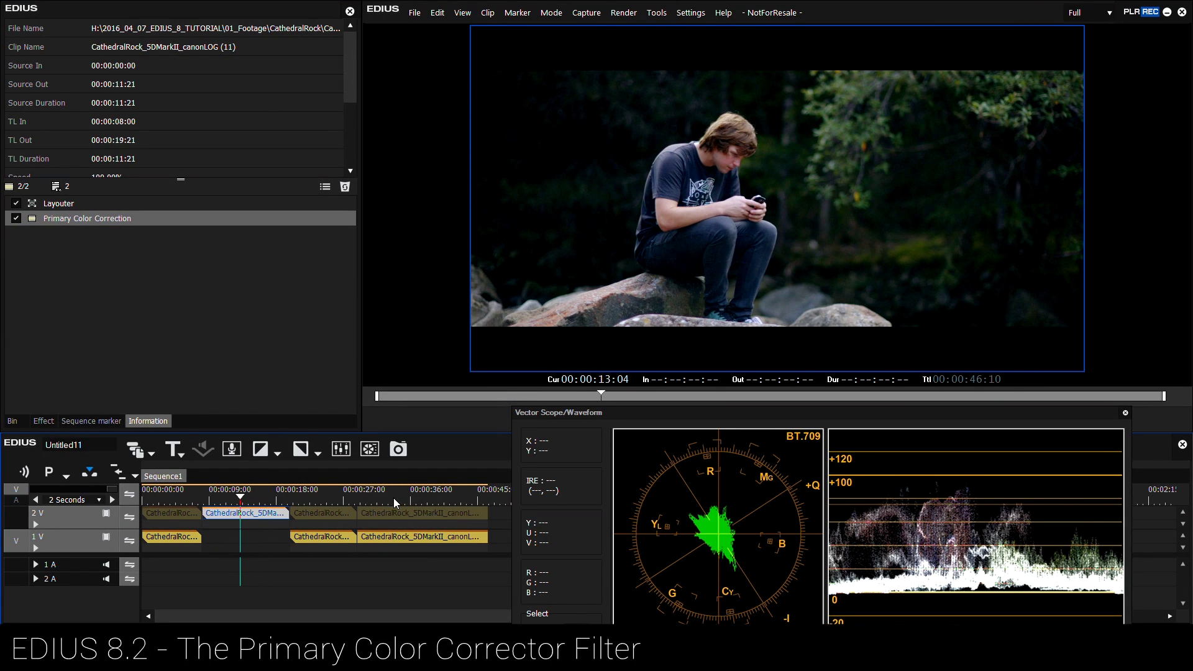
# Open the selected clip's Primary Color Correction settings and examine the R, G and B curves.
pyautogui.doubleClick(89, 222)
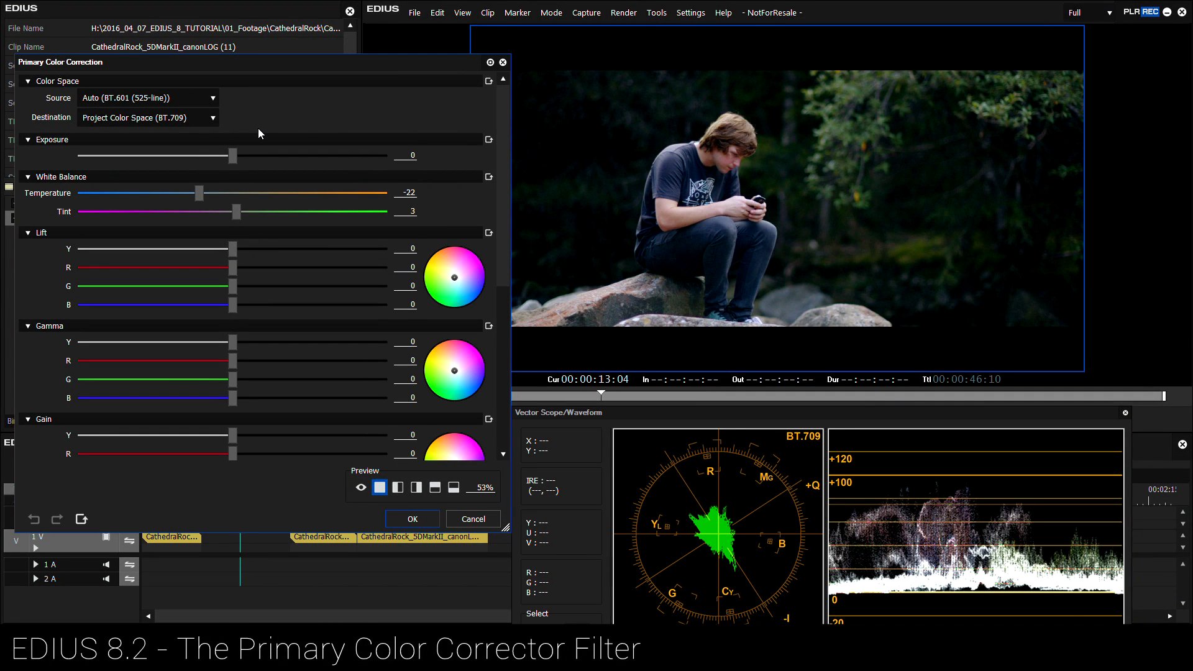
pyautogui.moveTo(237, 63); pyautogui.dragTo(263, 60)
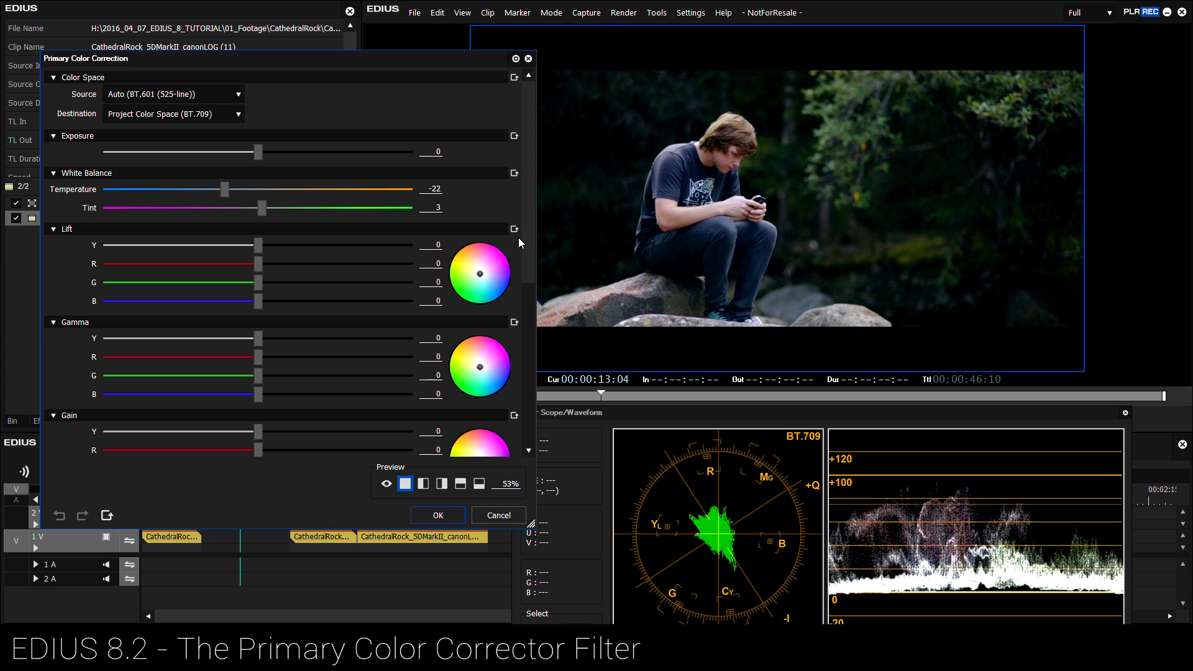
pyautogui.scroll(-5, 518, 238)
pyautogui.click(76, 250)
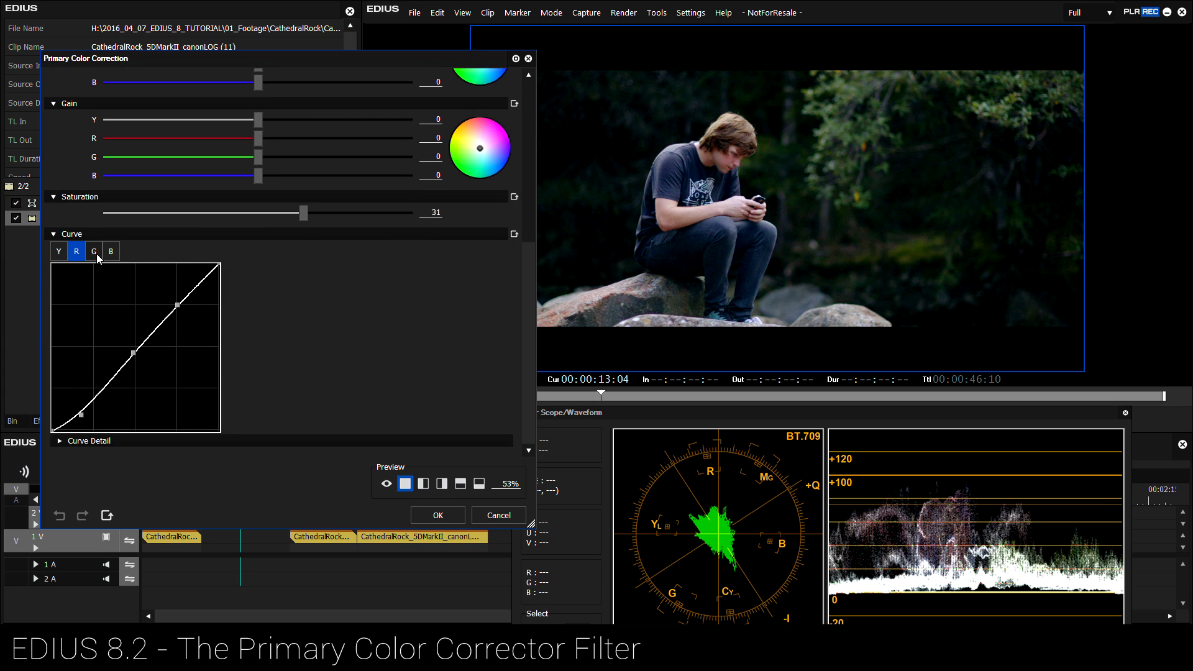
pyautogui.click(93, 251)
pyautogui.click(110, 251)
pyautogui.click(79, 256)
pyautogui.moveTo(524, 390); pyautogui.dragTo(535, 212)
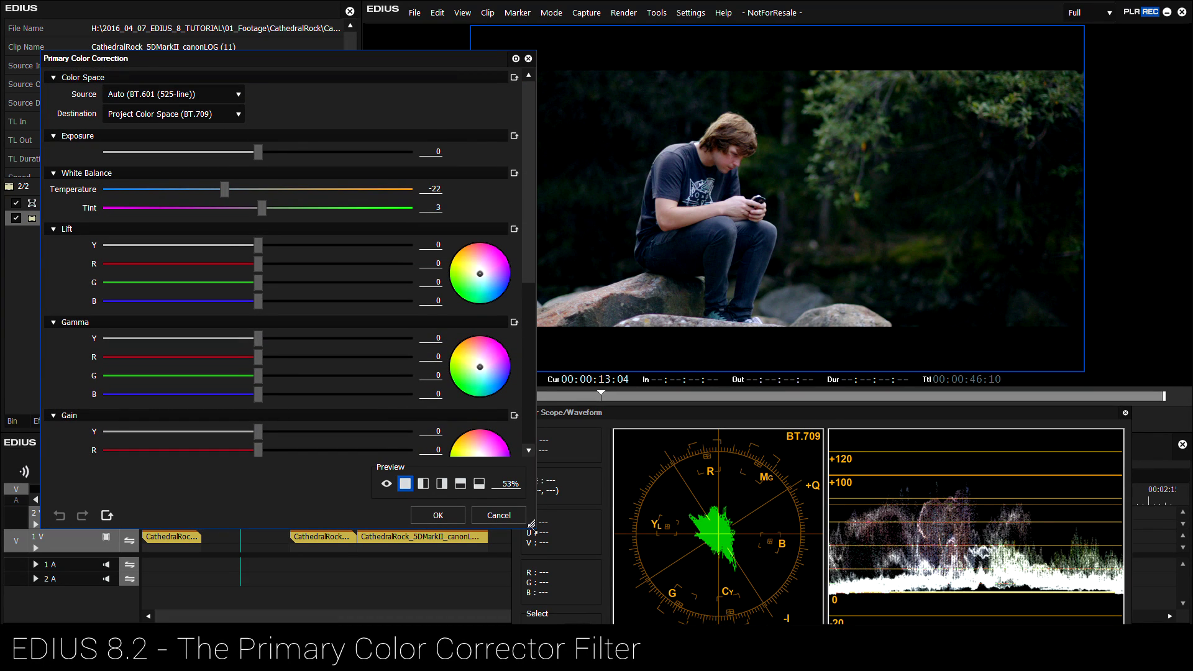
# Enlarge and reposition the Primary Color Correction dialog, and accept its settings unchanged.
pyautogui.moveTo(530, 525); pyautogui.dragTo(544, 584)
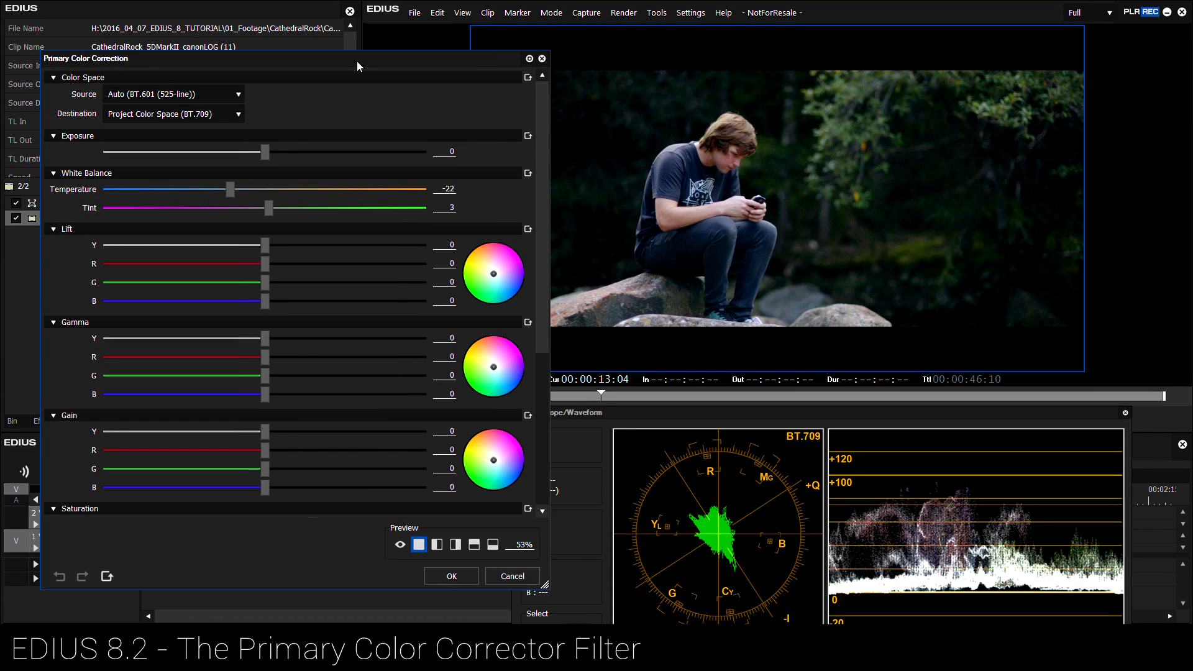
pyautogui.moveTo(356, 60)
pyautogui.mouseDown()
pyautogui.moveTo(404, 93)
pyautogui.moveTo(365, 66)
pyautogui.mouseUp()
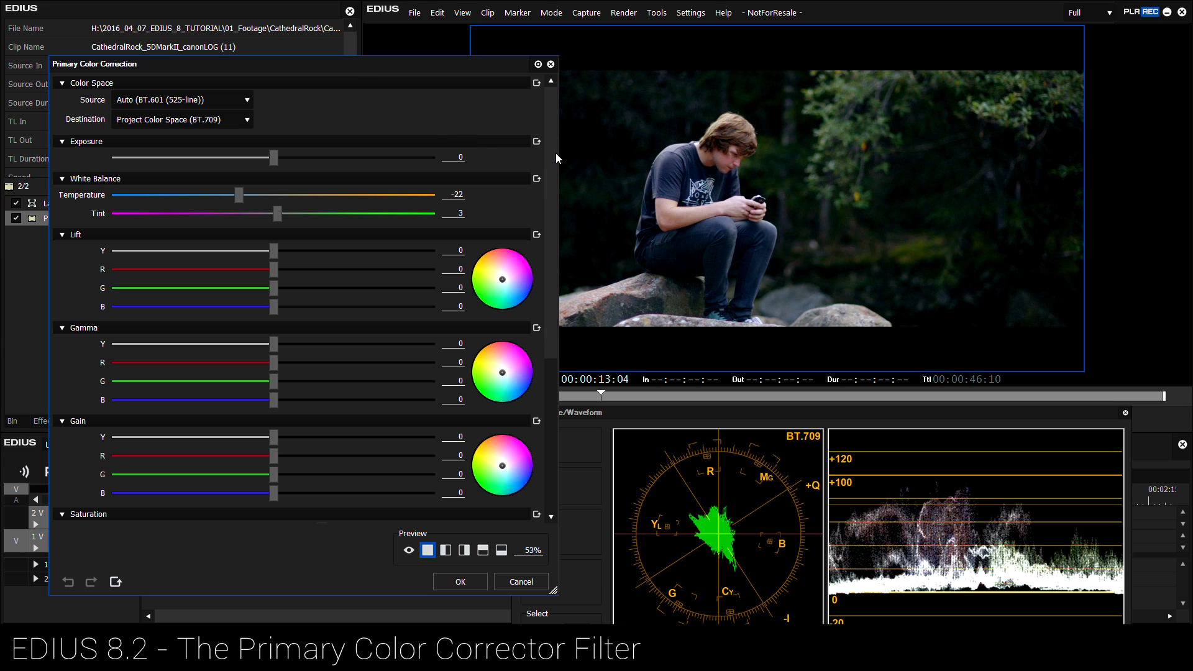
pyautogui.moveTo(557, 156); pyautogui.dragTo(591, 158)
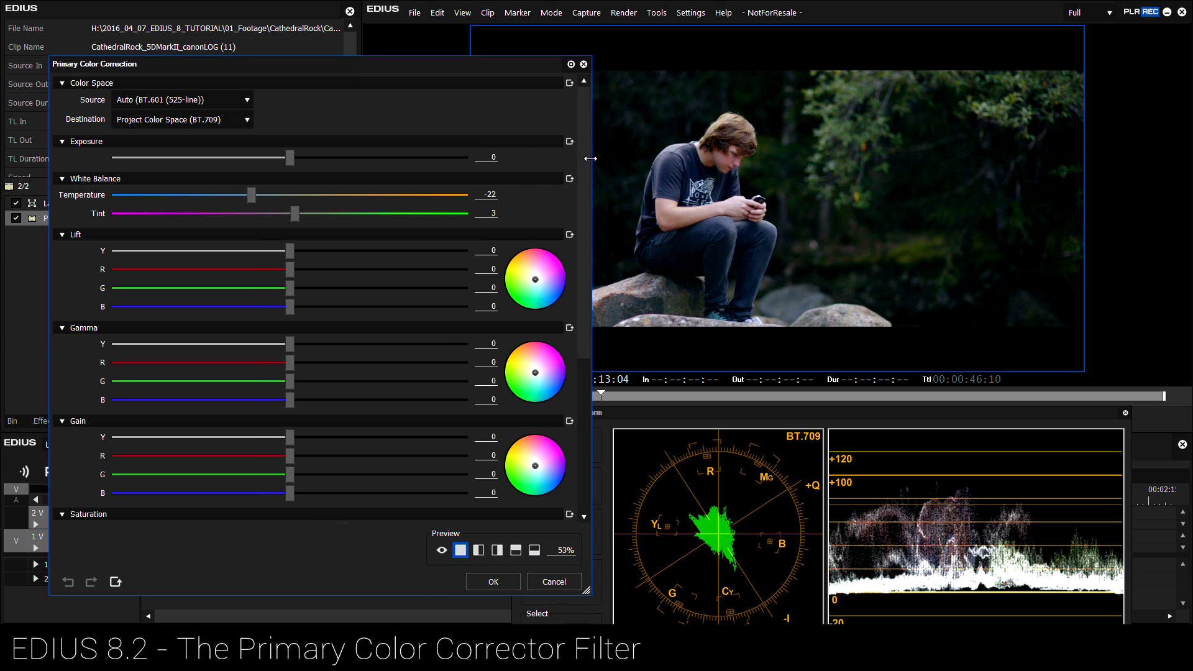
pyautogui.moveTo(468, 69); pyautogui.dragTo(442, 63)
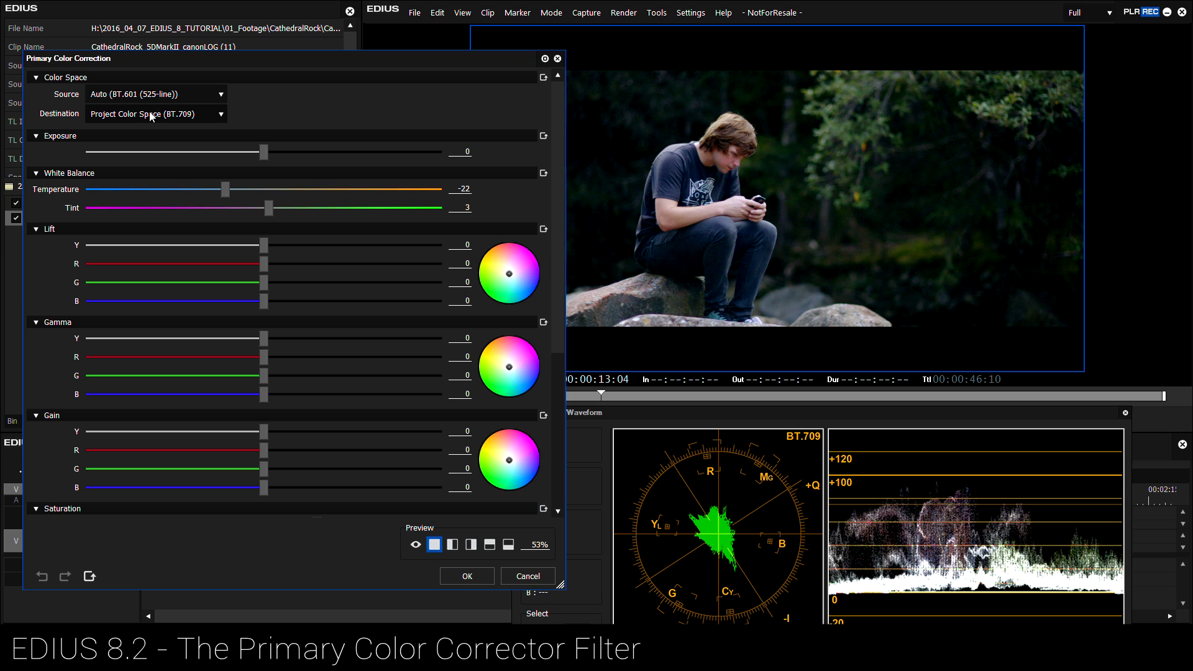
pyautogui.click(475, 575)
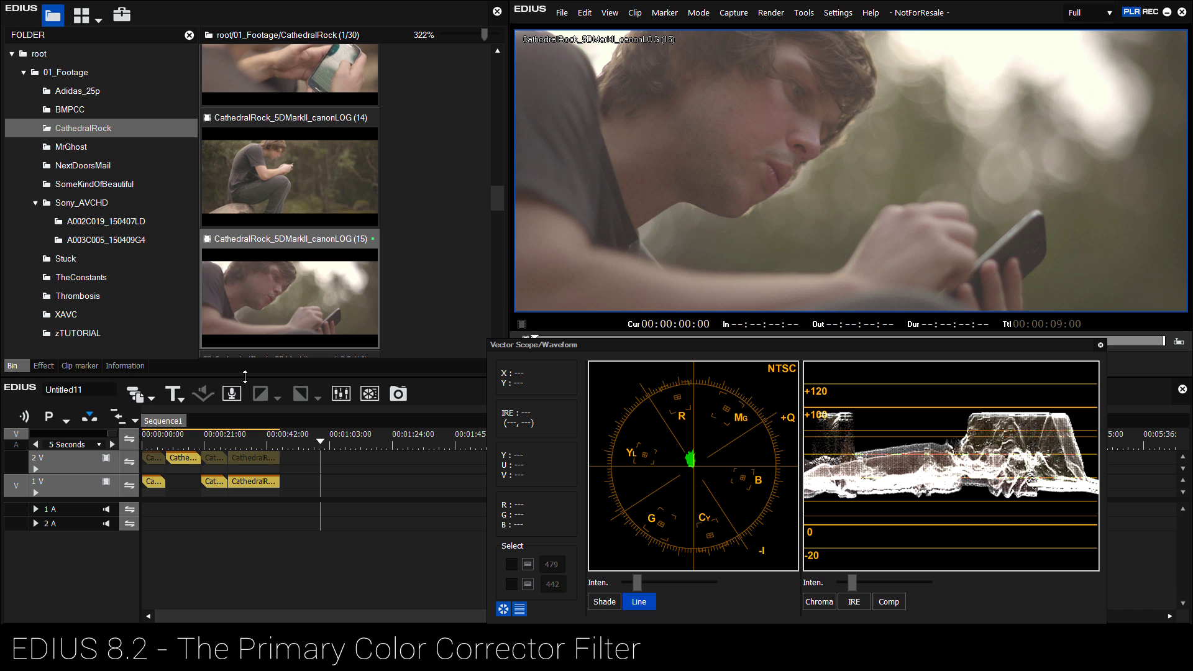
# Place Greydient_16bit from the zTUTORIAL folder on track 1 V after the existing clips, and view a frame within it.
pyautogui.moveTo(245, 376); pyautogui.dragTo(245, 420)
pyautogui.moveTo(494, 226); pyautogui.dragTo(498, 378)
pyautogui.click(85, 334)
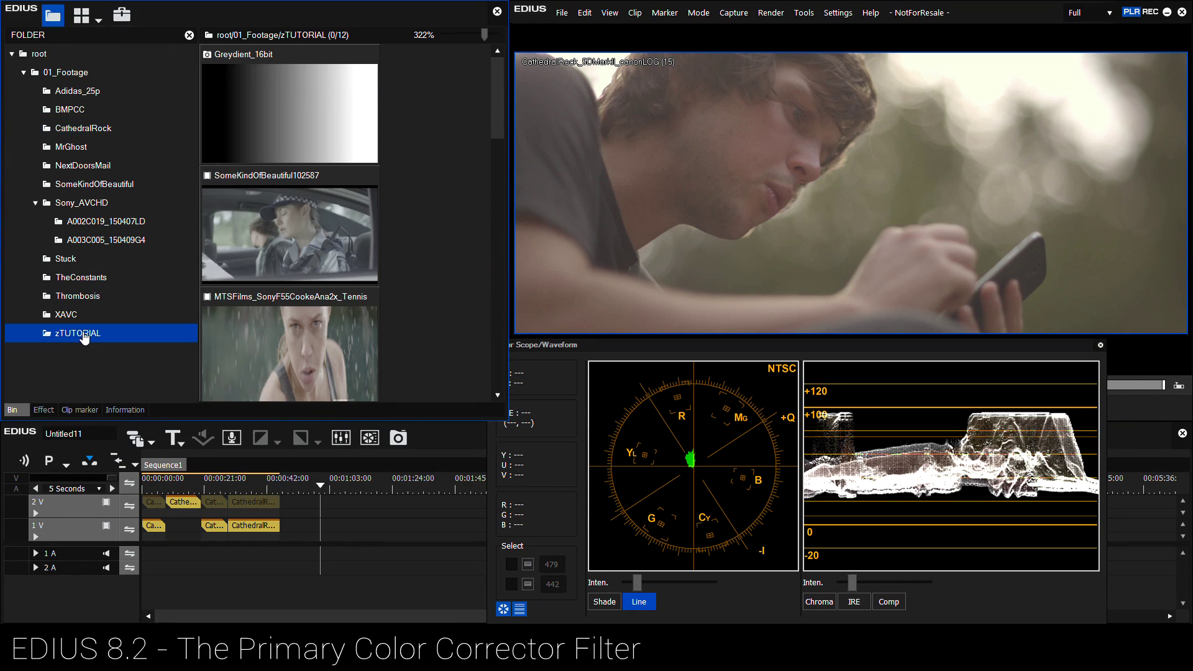
pyautogui.moveTo(242, 116); pyautogui.dragTo(344, 491)
pyautogui.click(352, 491)
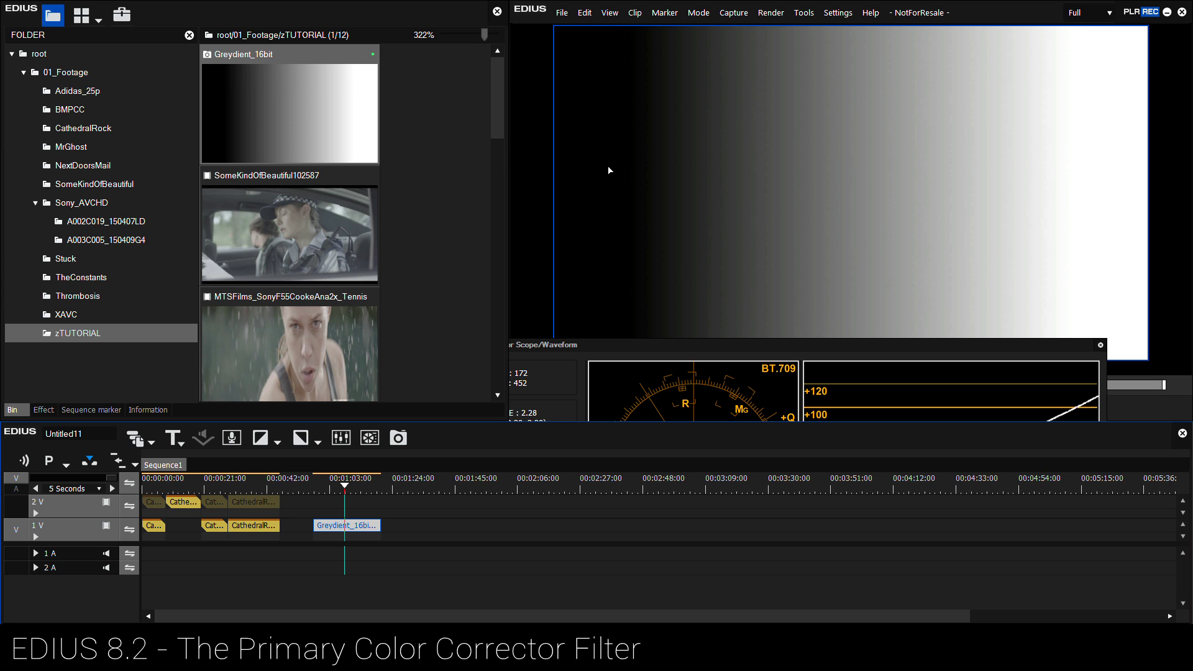
# Arrange the Vector Scope/Waveform window and bin area beside the full gradient preview, and select the Greydient_16bit clip.
pyautogui.click(776, 354)
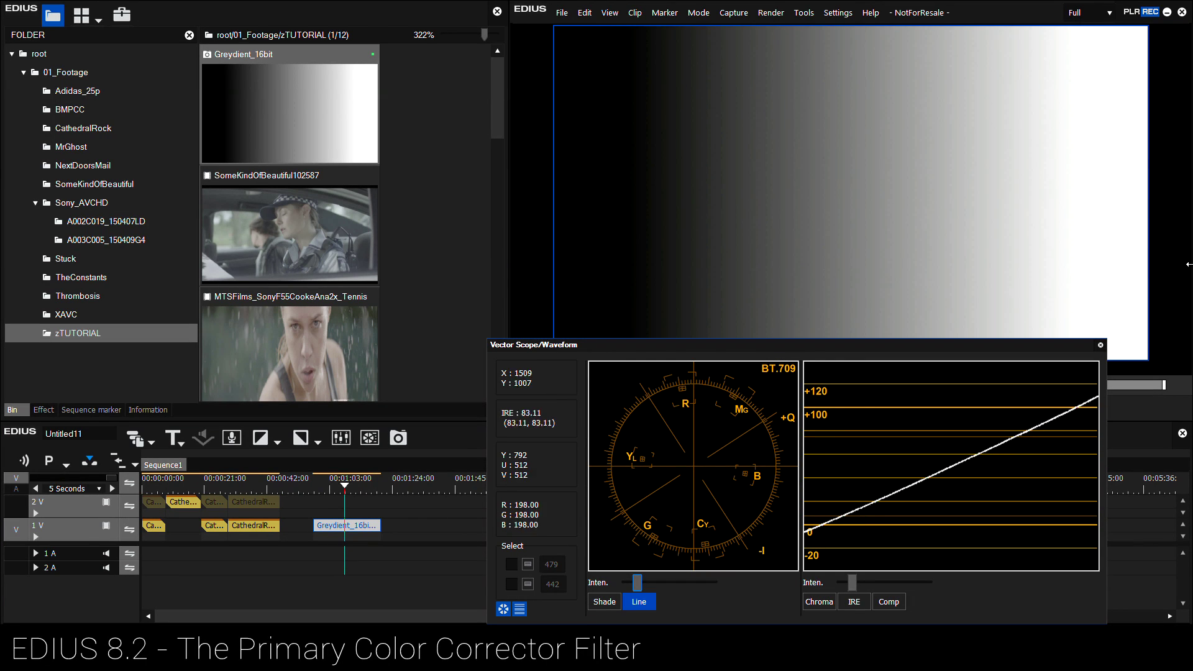
pyautogui.moveTo(975, 350); pyautogui.dragTo(931, 345)
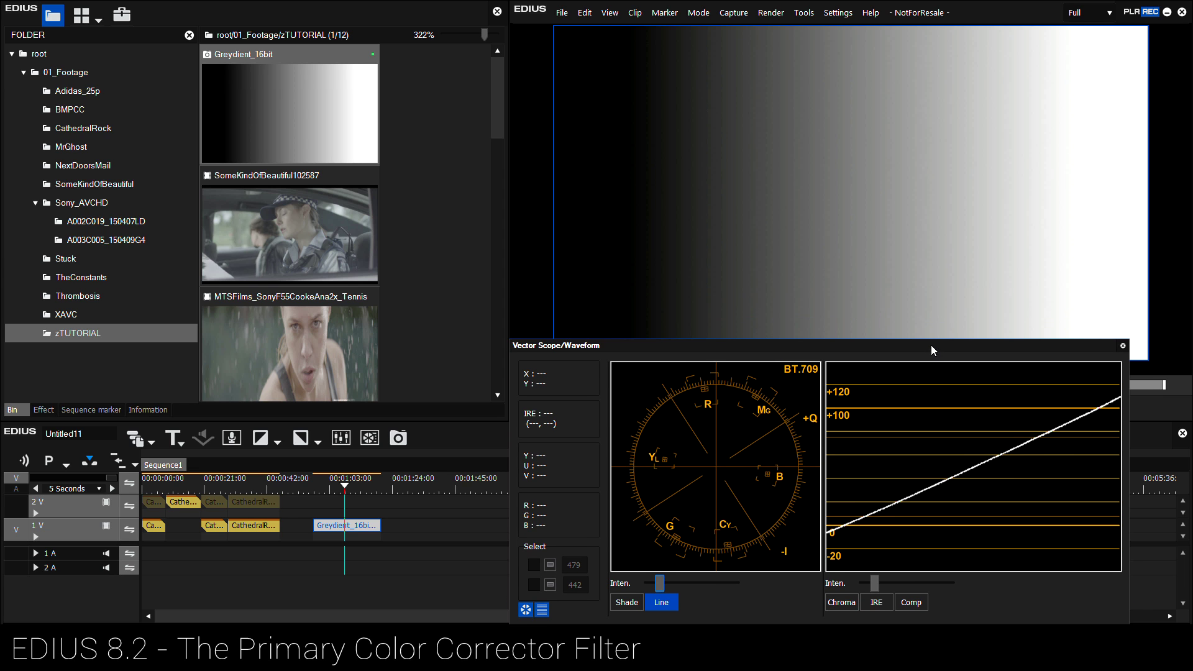
pyautogui.click(439, 385)
pyautogui.moveTo(439, 385); pyautogui.dragTo(440, 340)
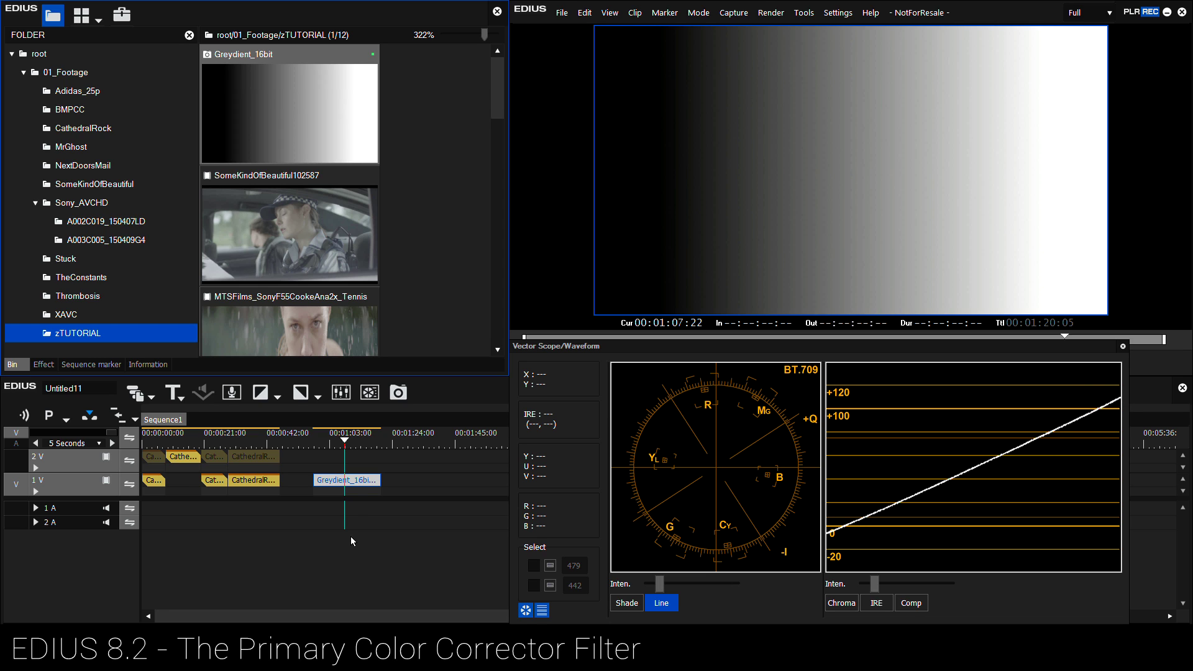
pyautogui.click(343, 486)
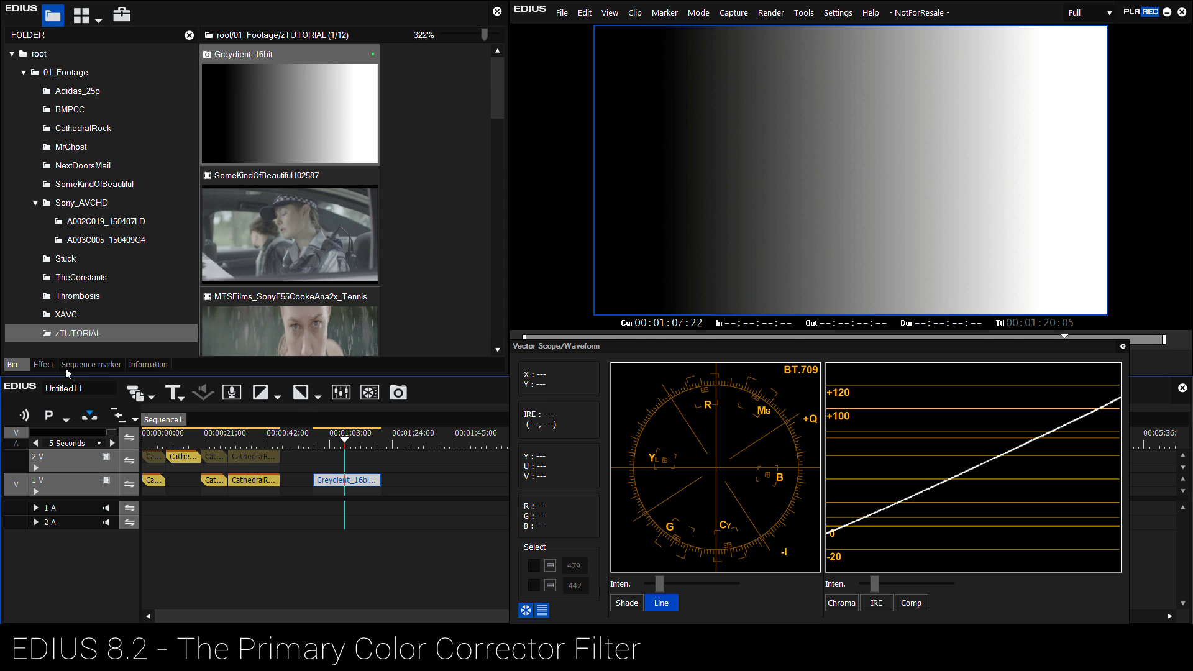
# Apply the Color Balance filter to the Greydient_16bit clip and open its settings.
pyautogui.click(45, 364)
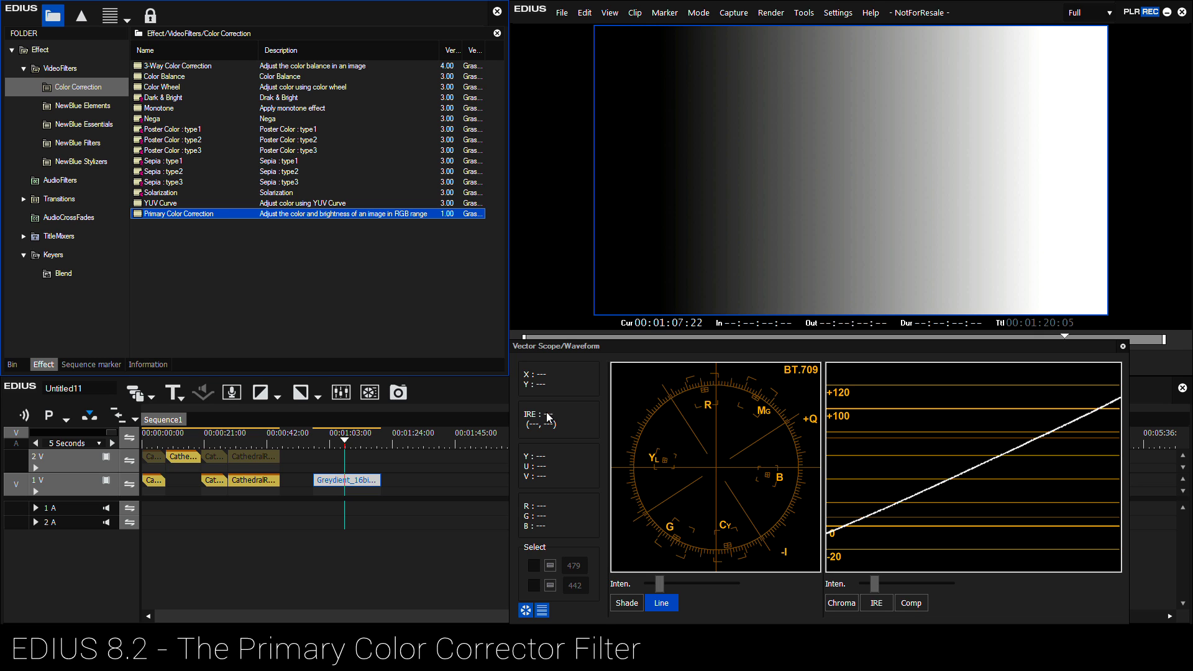
pyautogui.click(168, 77)
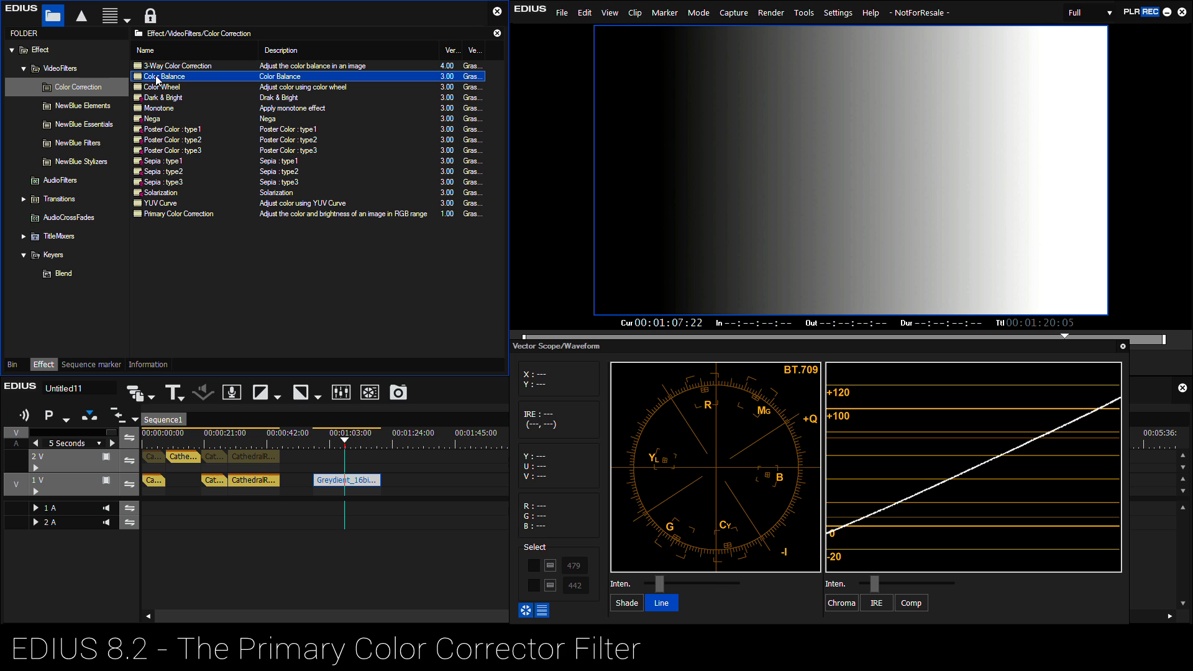
pyautogui.moveTo(150, 77); pyautogui.dragTo(342, 479)
pyautogui.click(81, 217)
pyautogui.doubleClick(81, 217)
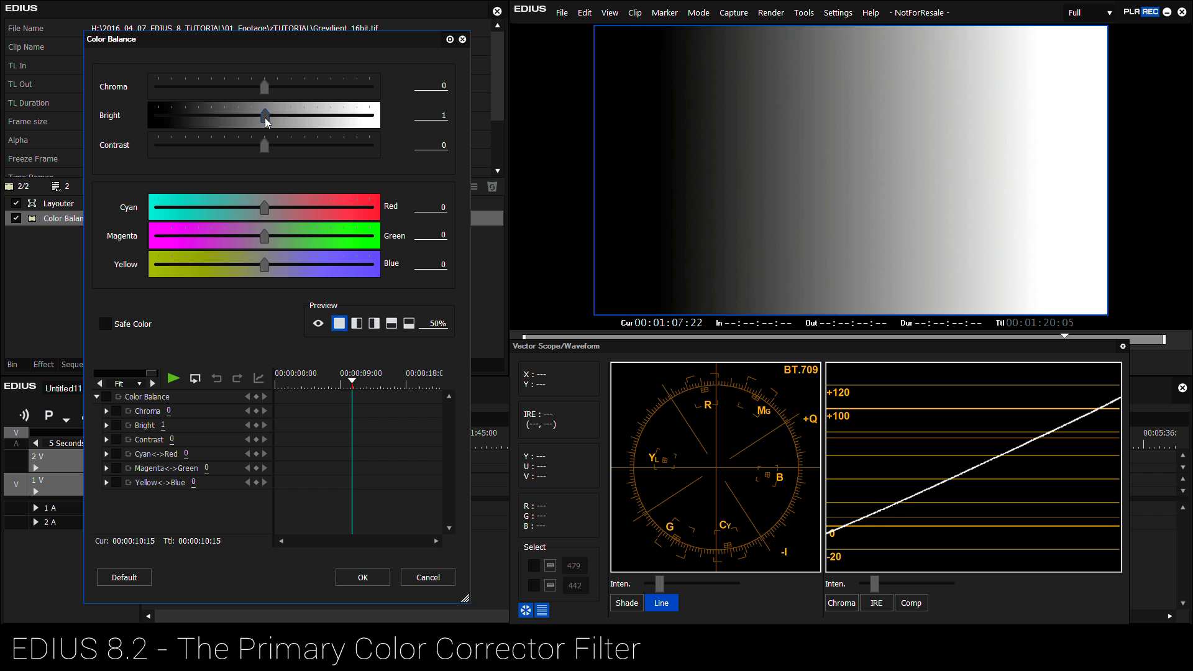
# Try a higher Bright value and a Contrast of 40 on the gradient, returning both to 0.
pyautogui.moveTo(265, 117); pyautogui.dragTo(290, 125)
pyautogui.moveTo(283, 125)
pyautogui.mouseDown()
pyautogui.moveTo(270, 125)
pyautogui.moveTo(331, 131)
pyautogui.moveTo(185, 124)
pyautogui.moveTo(263, 126)
pyautogui.mouseUp()
pyautogui.moveTo(265, 121); pyautogui.dragTo(265, 120)
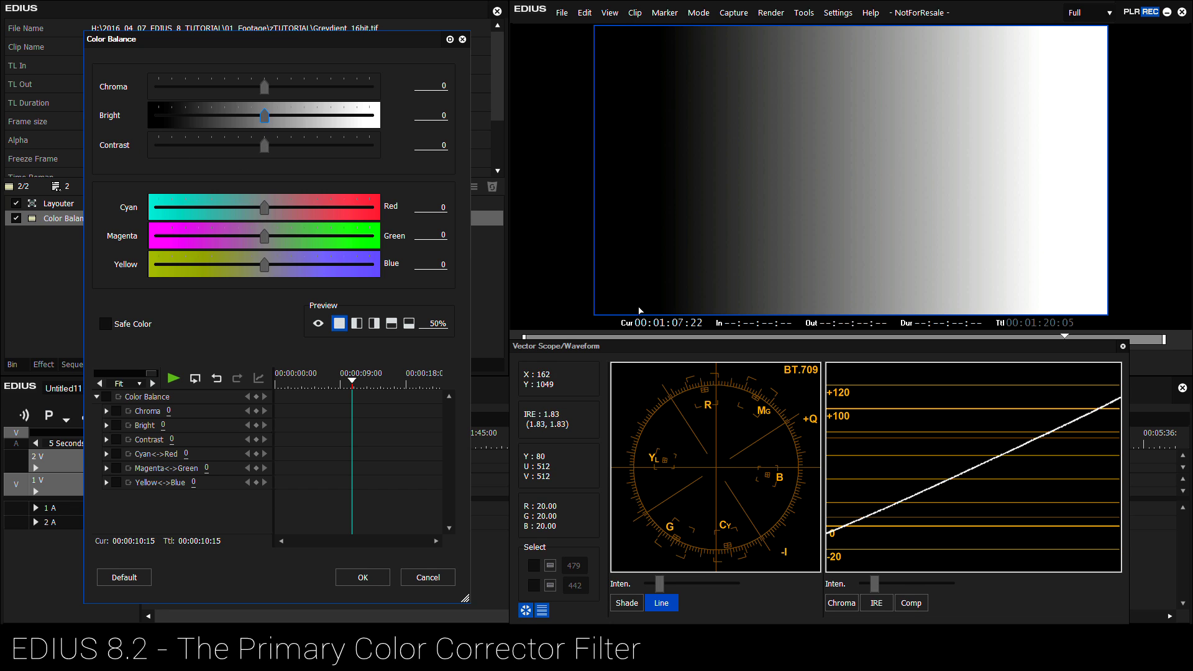
pyautogui.moveTo(262, 148); pyautogui.dragTo(297, 156)
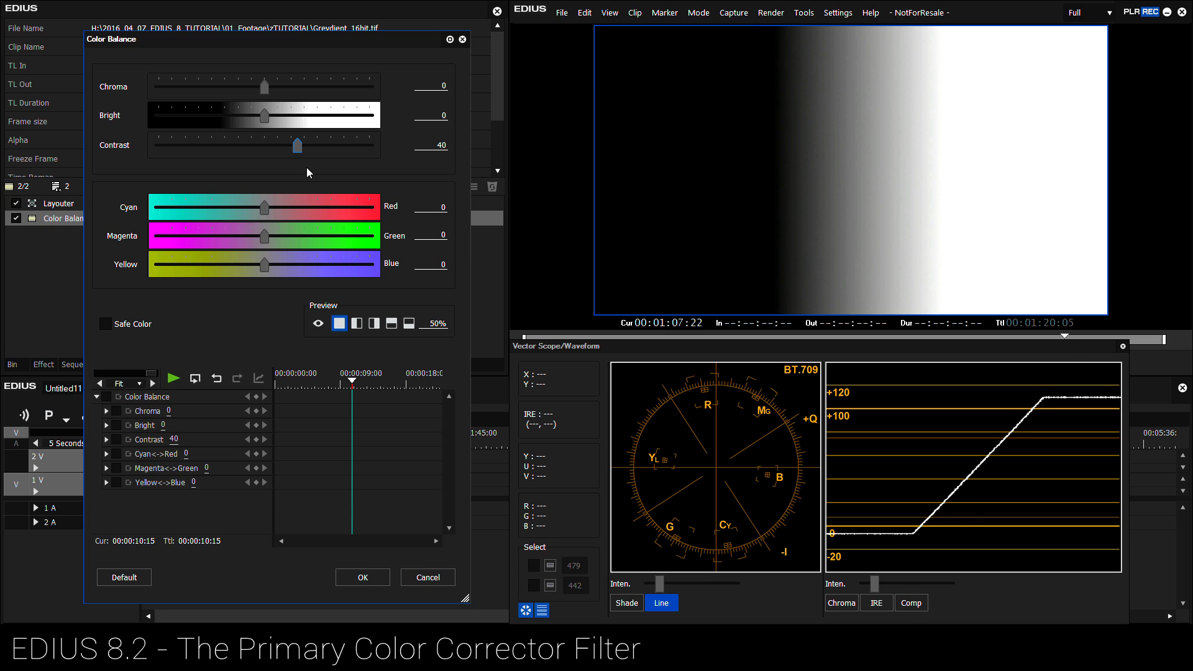
pyautogui.moveTo(297, 148); pyautogui.dragTo(264, 149)
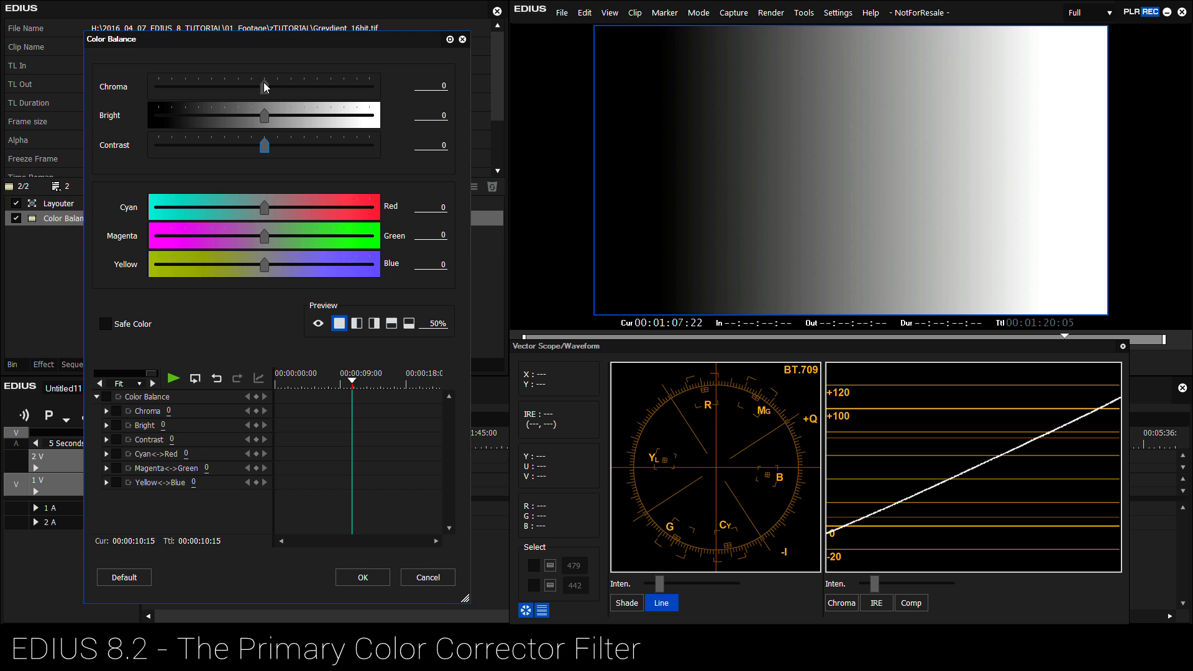
# Try a Chroma of 127 without keeping it, and delete the Color Balance filter from the gradient clip.
pyautogui.moveTo(263, 88); pyautogui.dragTo(419, 95)
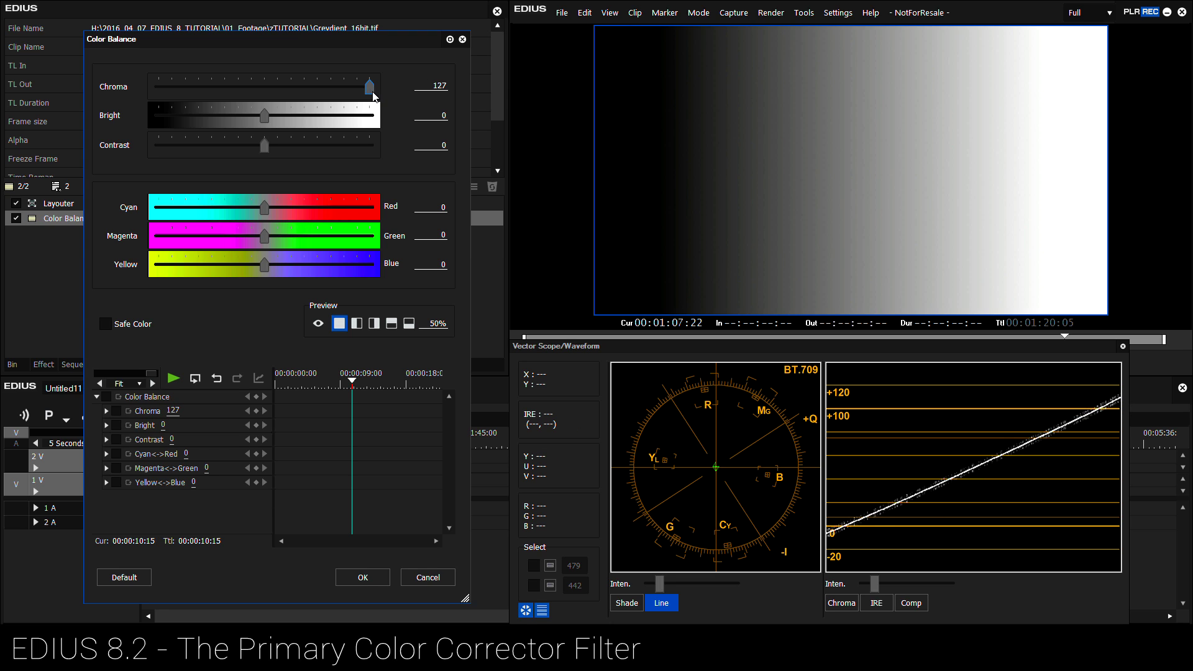
pyautogui.moveTo(372, 90)
pyautogui.mouseDown()
pyautogui.moveTo(339, 88)
pyautogui.moveTo(387, 91)
pyautogui.mouseUp()
pyautogui.click(428, 578)
pyautogui.click(233, 338)
pyautogui.click(76, 218)
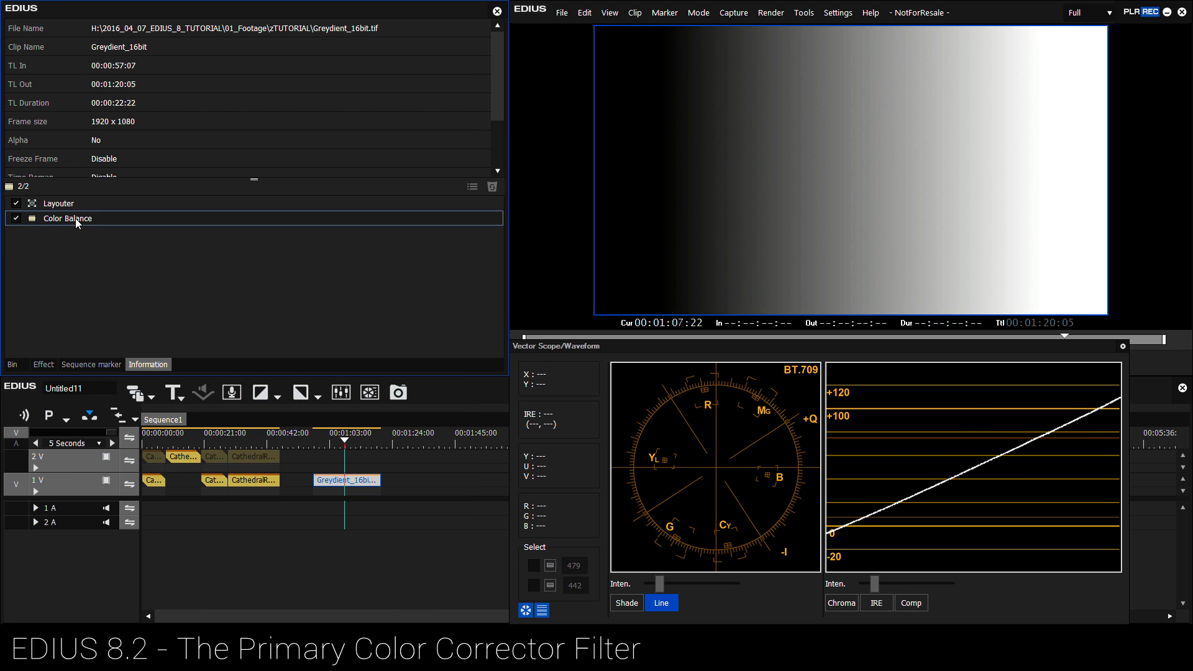
pyautogui.press('Delete')
# Apply the 3-Way Color Correction filter to the Greydient_16bit clip and open its settings with the waveform in view.
pyautogui.click(43, 364)
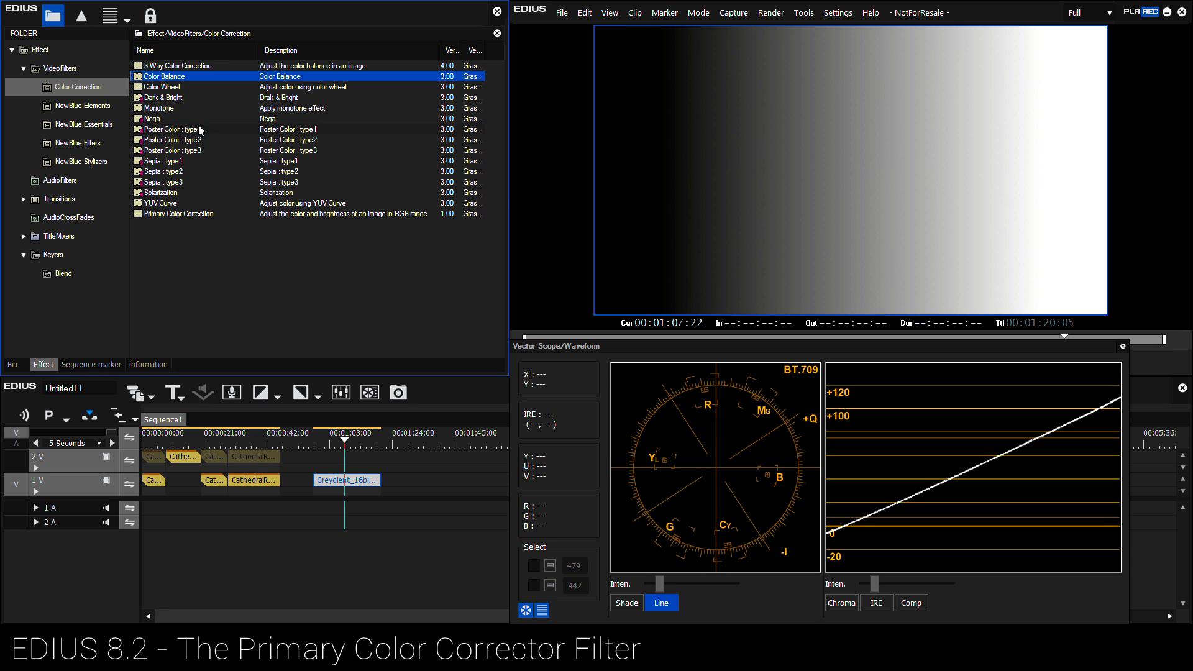
pyautogui.click(152, 67)
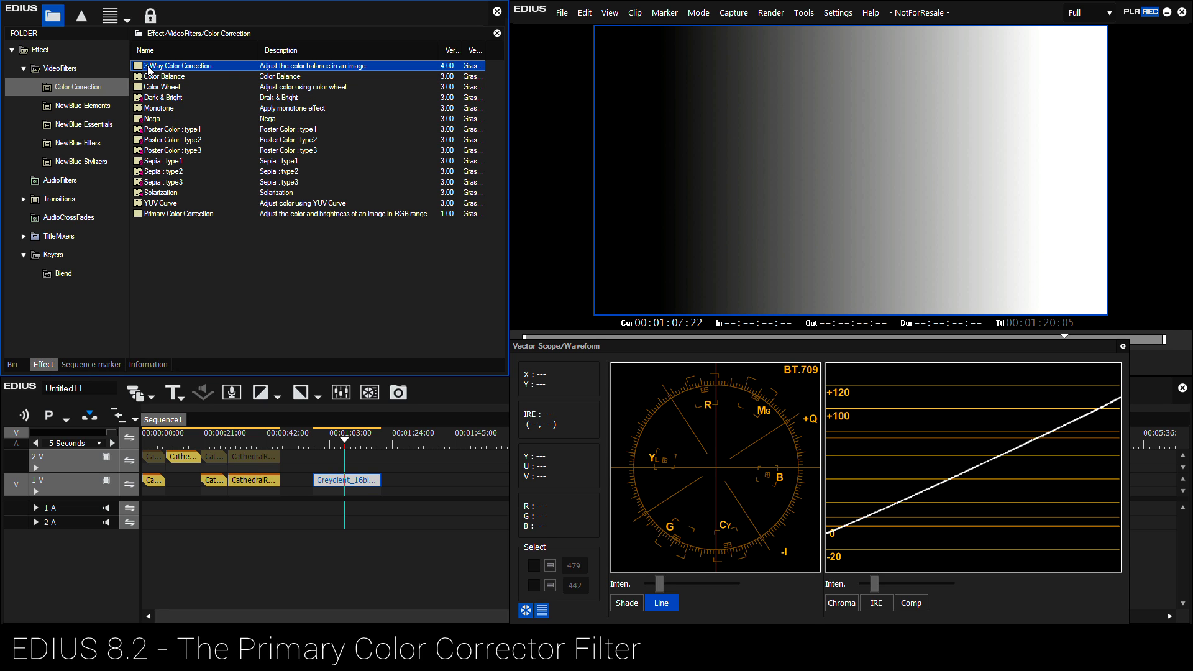
pyautogui.moveTo(149, 68); pyautogui.dragTo(347, 486)
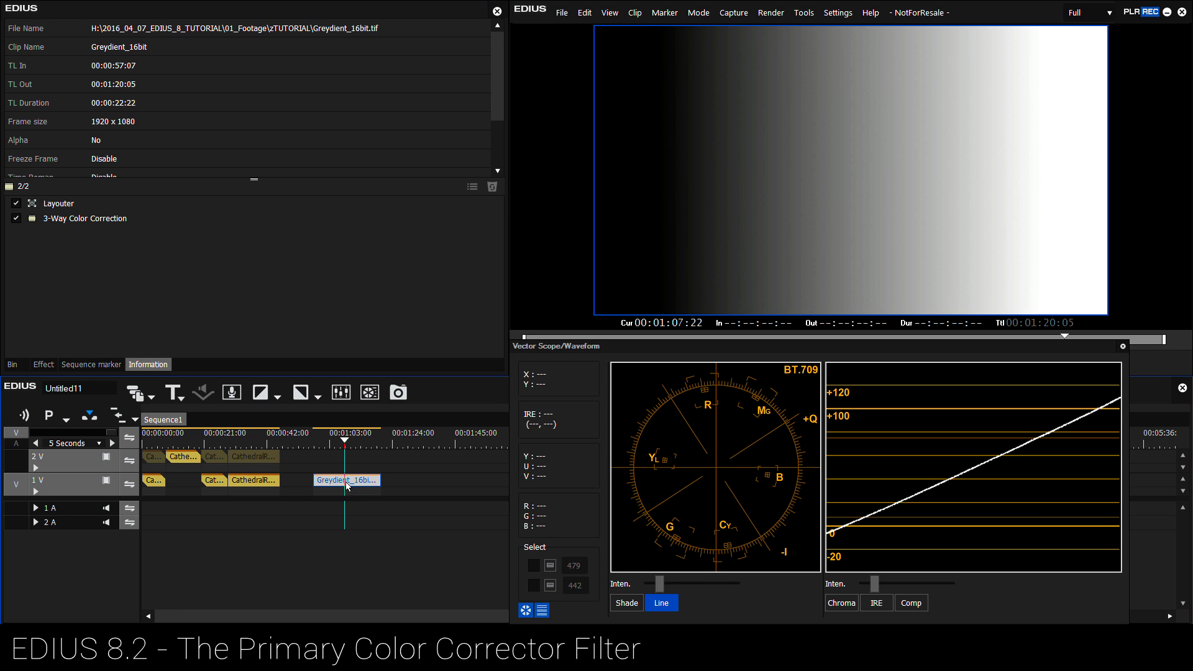
pyautogui.doubleClick(89, 218)
pyautogui.moveTo(330, 61); pyautogui.dragTo(316, 66)
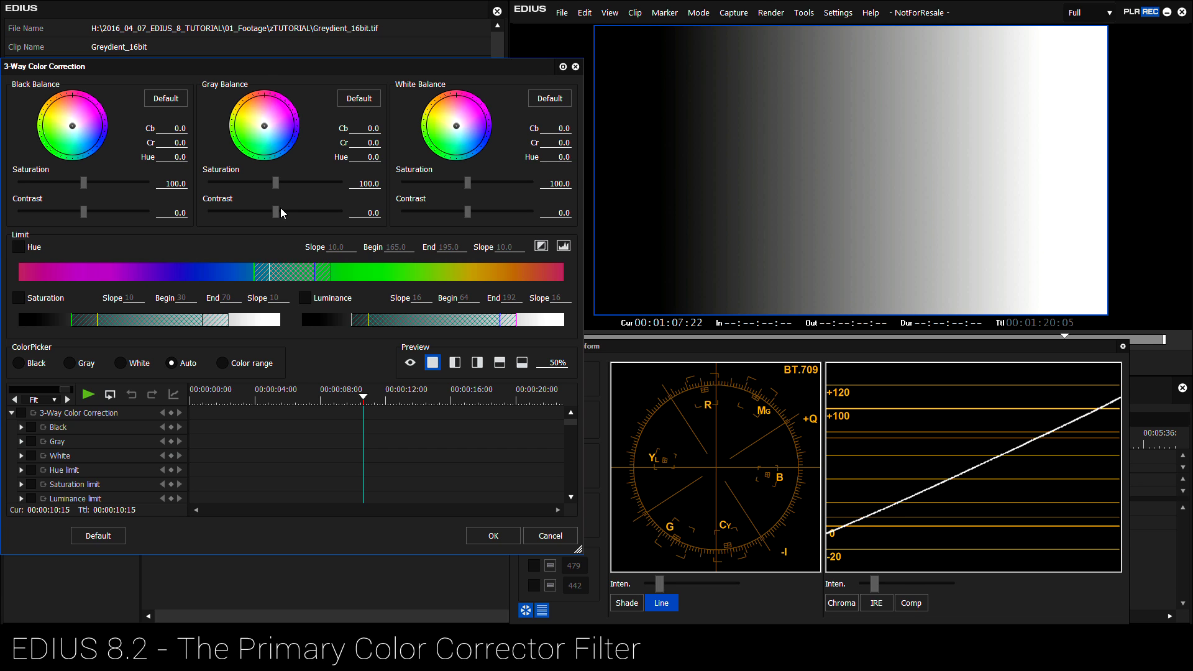
pyautogui.moveTo(261, 66); pyautogui.dragTo(327, 59)
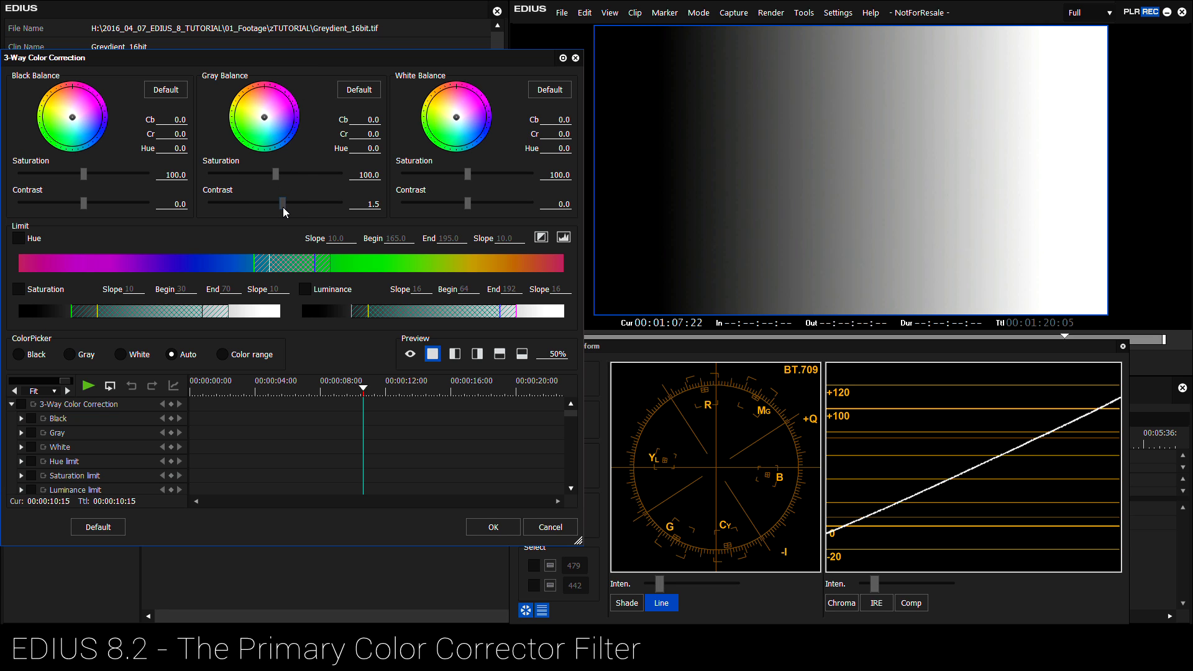
# Set the Contrast to -16.0 for Black Balance, 11.2 for Gray Balance and 7.5 for White Balance.
pyautogui.moveTo(284, 208); pyautogui.dragTo(341, 212)
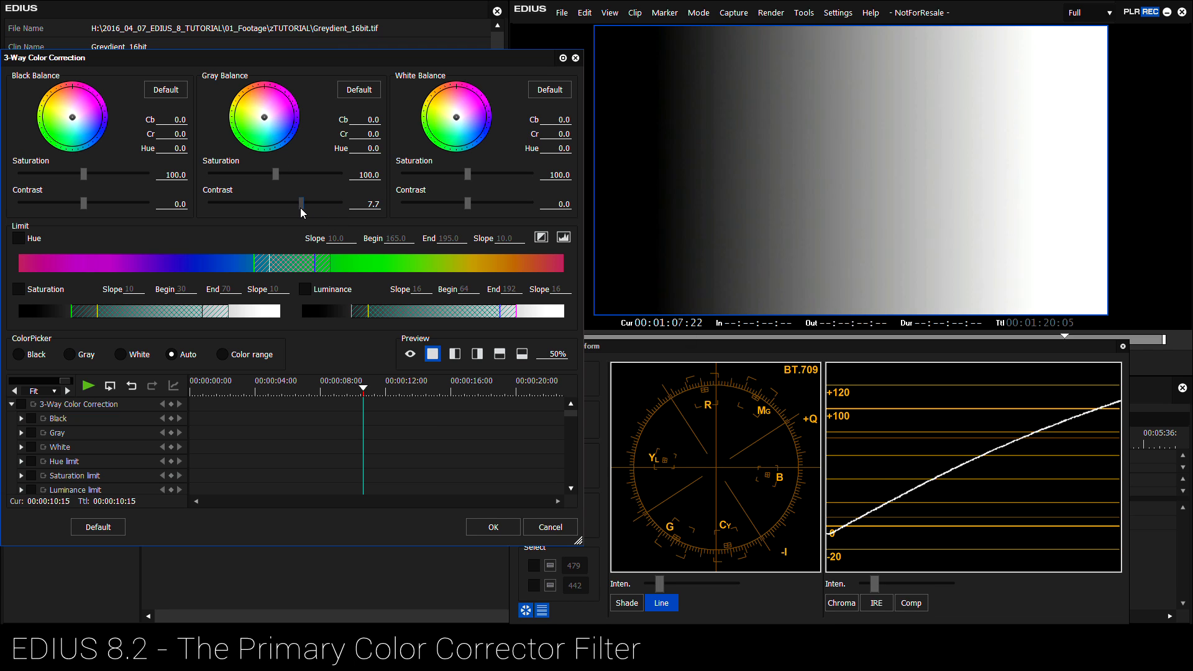
pyautogui.moveTo(300, 208)
pyautogui.mouseDown()
pyautogui.moveTo(282, 207)
pyautogui.moveTo(366, 210)
pyautogui.moveTo(279, 207)
pyautogui.mouseUp()
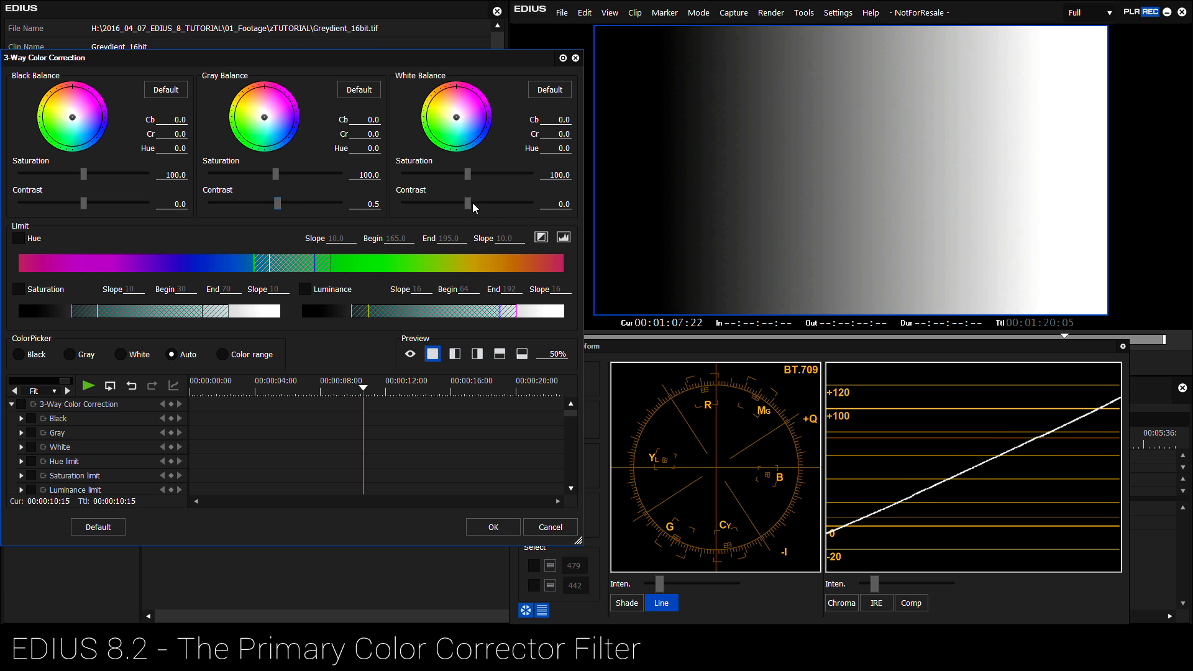
pyautogui.moveTo(467, 205)
pyautogui.mouseDown()
pyautogui.moveTo(527, 208)
pyautogui.moveTo(457, 207)
pyautogui.moveTo(545, 210)
pyautogui.moveTo(467, 211)
pyautogui.mouseUp()
pyautogui.moveTo(84, 204); pyautogui.dragTo(21, 208)
pyautogui.moveTo(274, 204); pyautogui.dragTo(317, 205)
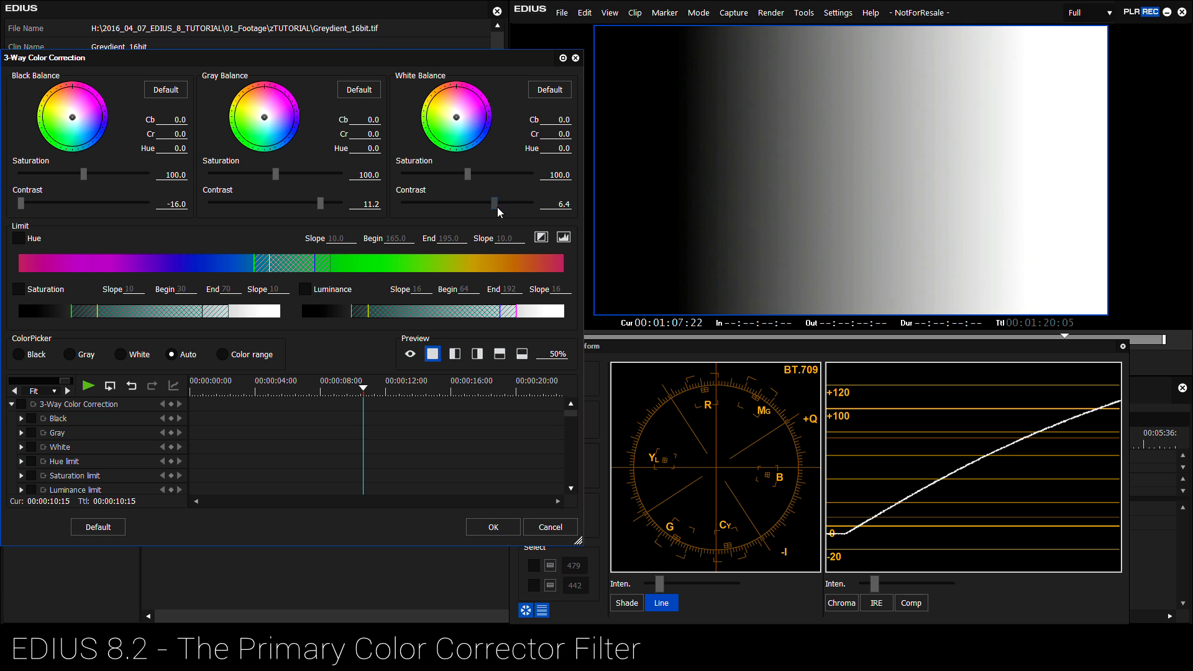
pyautogui.moveTo(497, 207)
pyautogui.mouseDown()
pyautogui.moveTo(519, 207)
pyautogui.moveTo(415, 210)
pyautogui.moveTo(497, 206)
pyautogui.mouseUp()
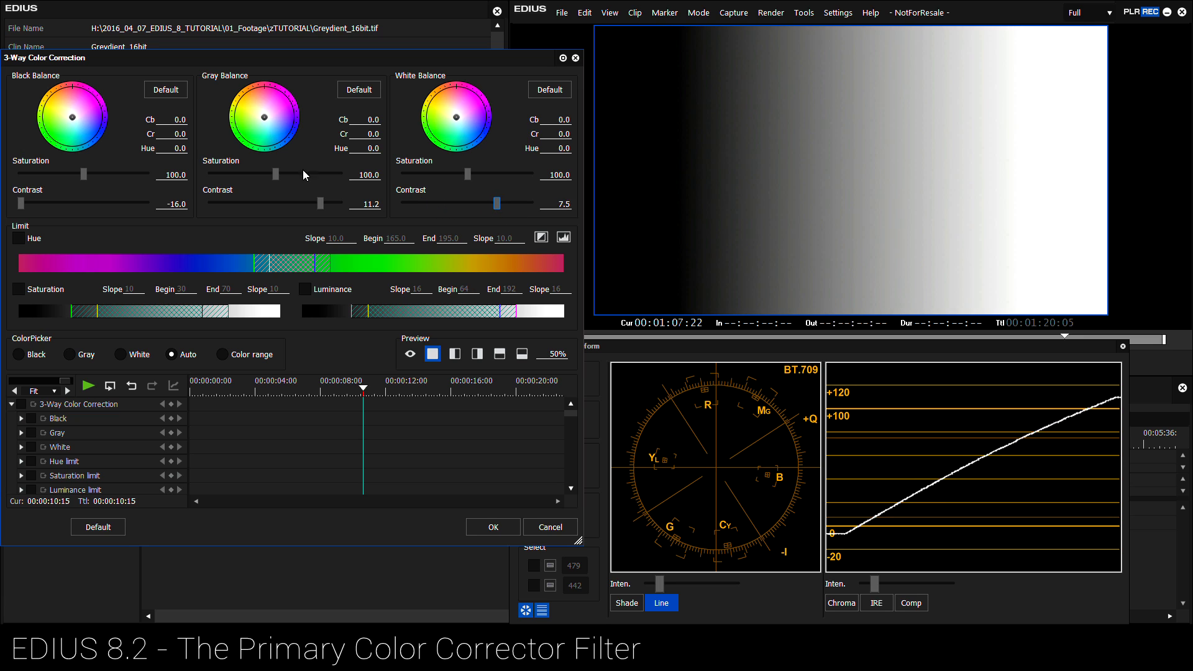
# Discard the 3-Way Color Correction changes and delete the filter from the gradient clip.
pyautogui.click(547, 528)
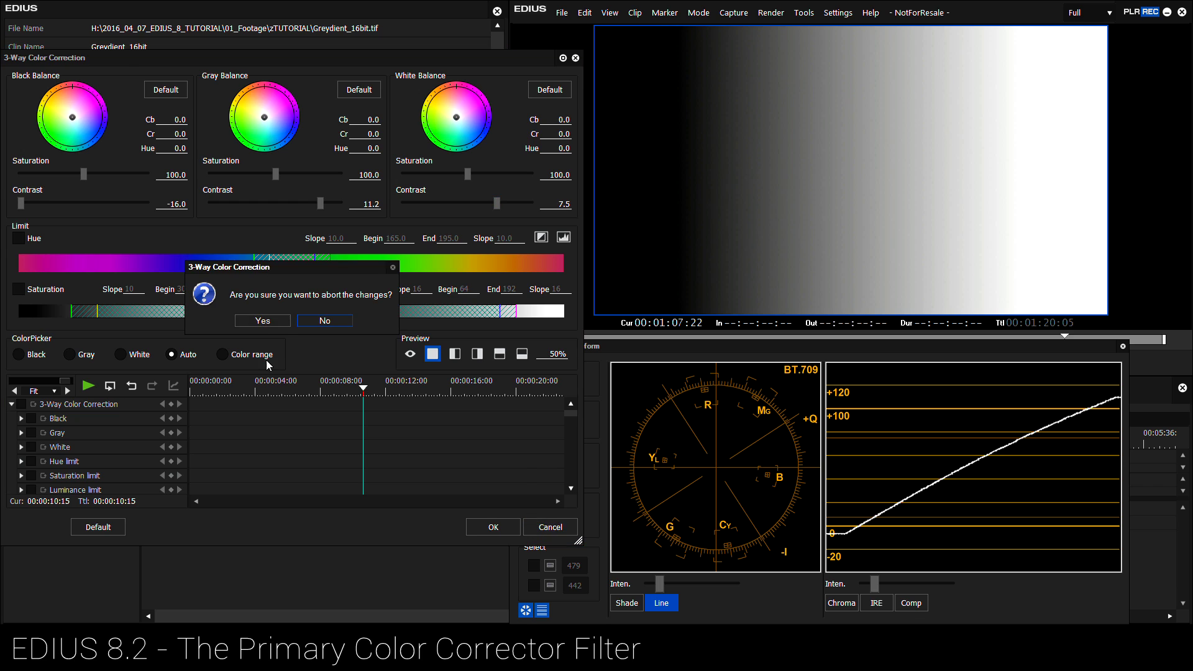
pyautogui.click(269, 315)
pyautogui.click(79, 218)
pyautogui.press('Delete')
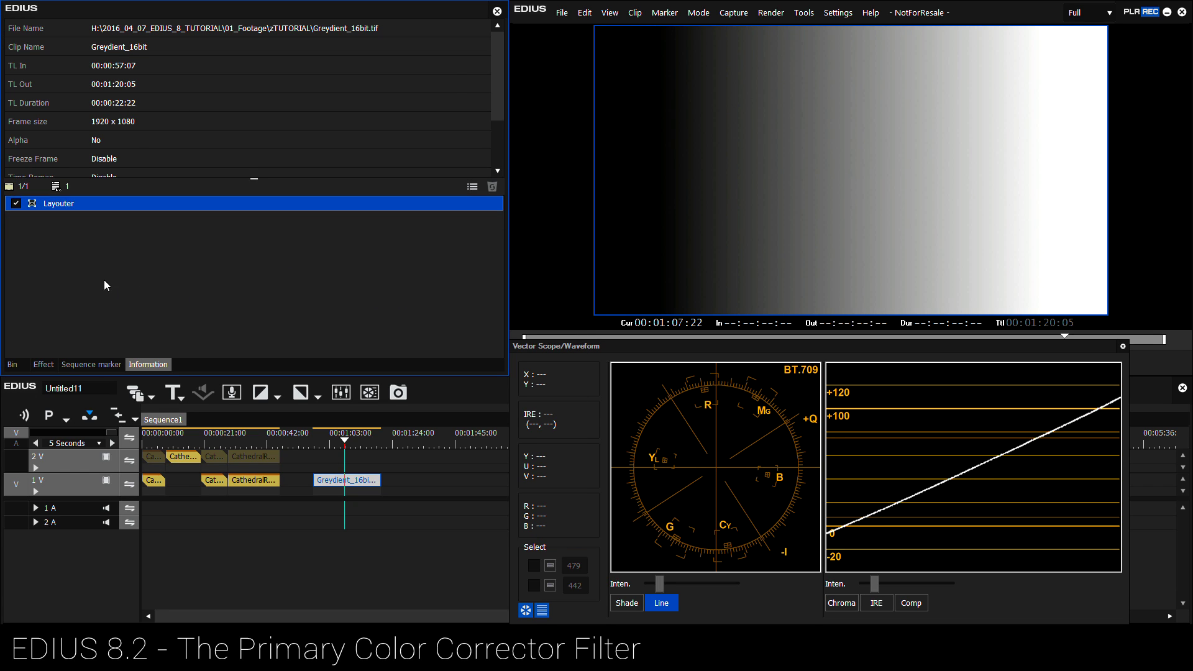
# Apply the YUV Curve filter to the Greydient_16bit clip and open its settings.
pyautogui.click(44, 364)
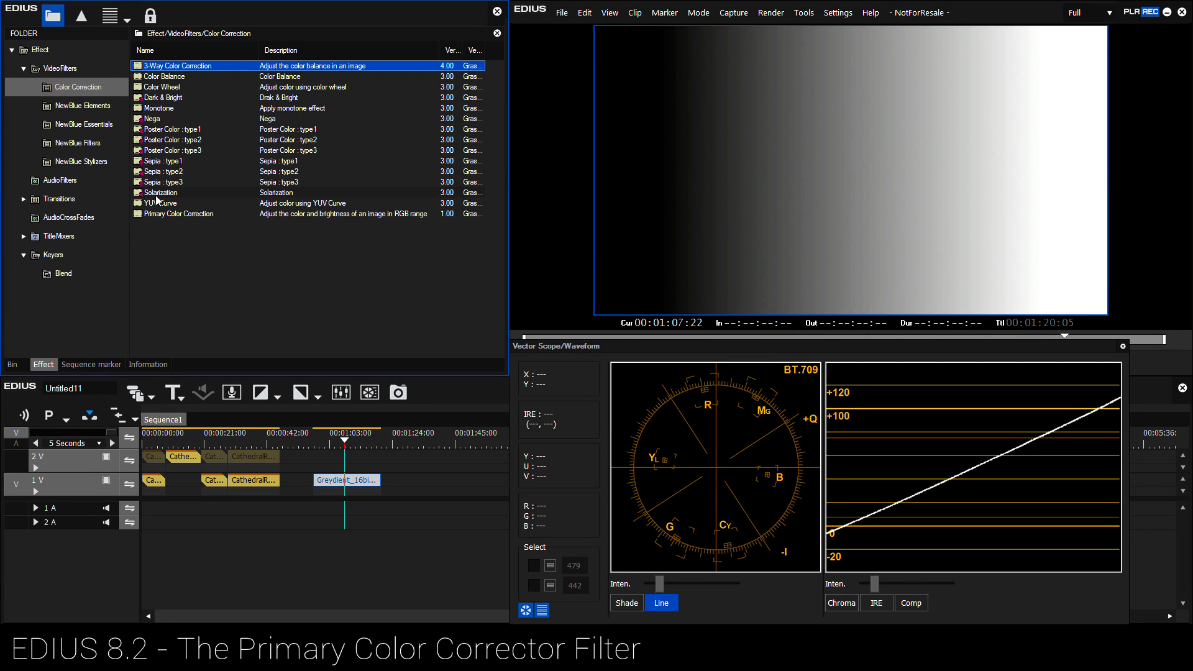
pyautogui.moveTo(156, 200); pyautogui.dragTo(353, 478)
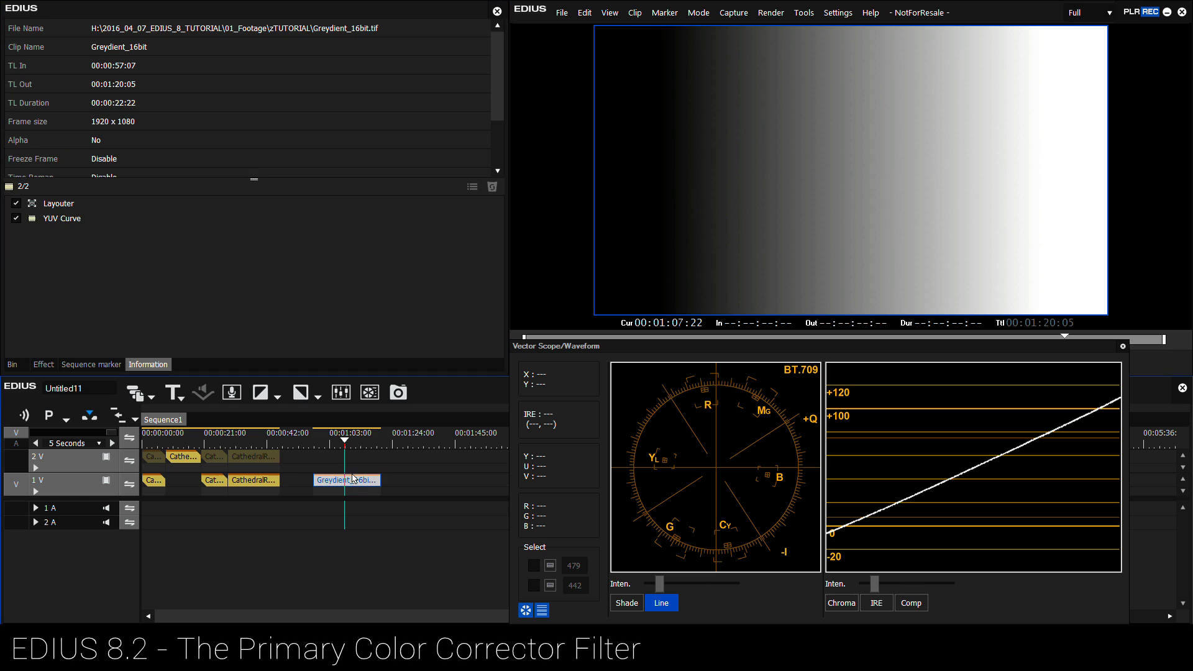
pyautogui.doubleClick(69, 218)
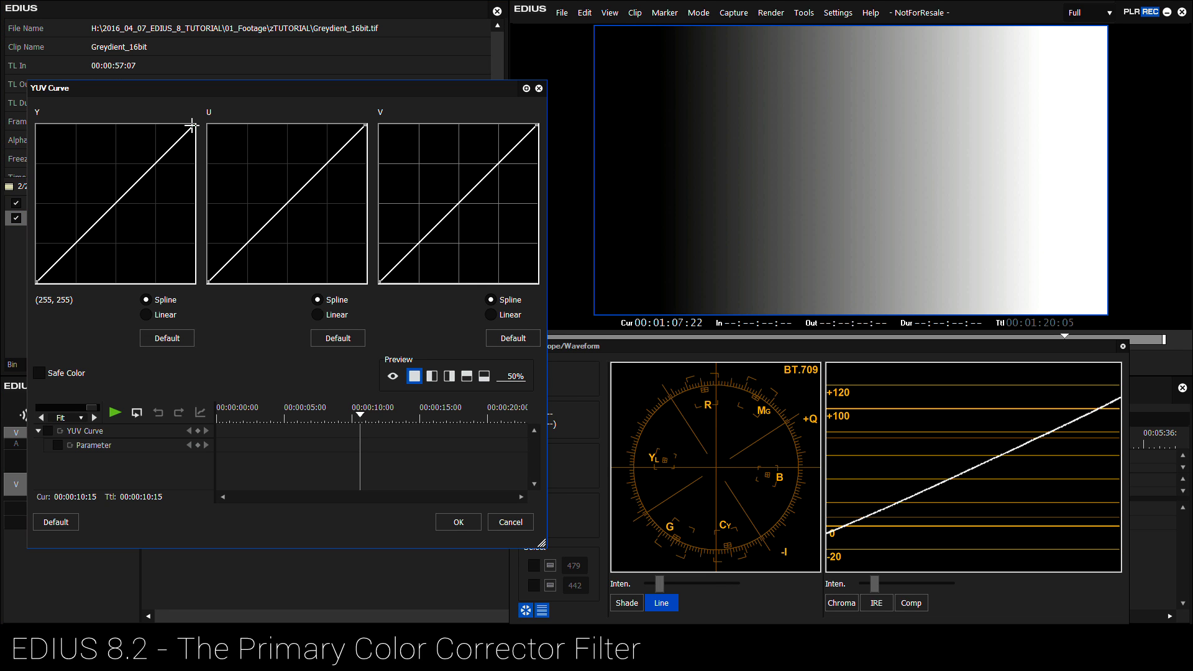
# Try the Y curve's white end at (194, 255) and black end at (66, 0), and return both ends to the corners.
pyautogui.moveTo(193, 124); pyautogui.dragTo(155, 117)
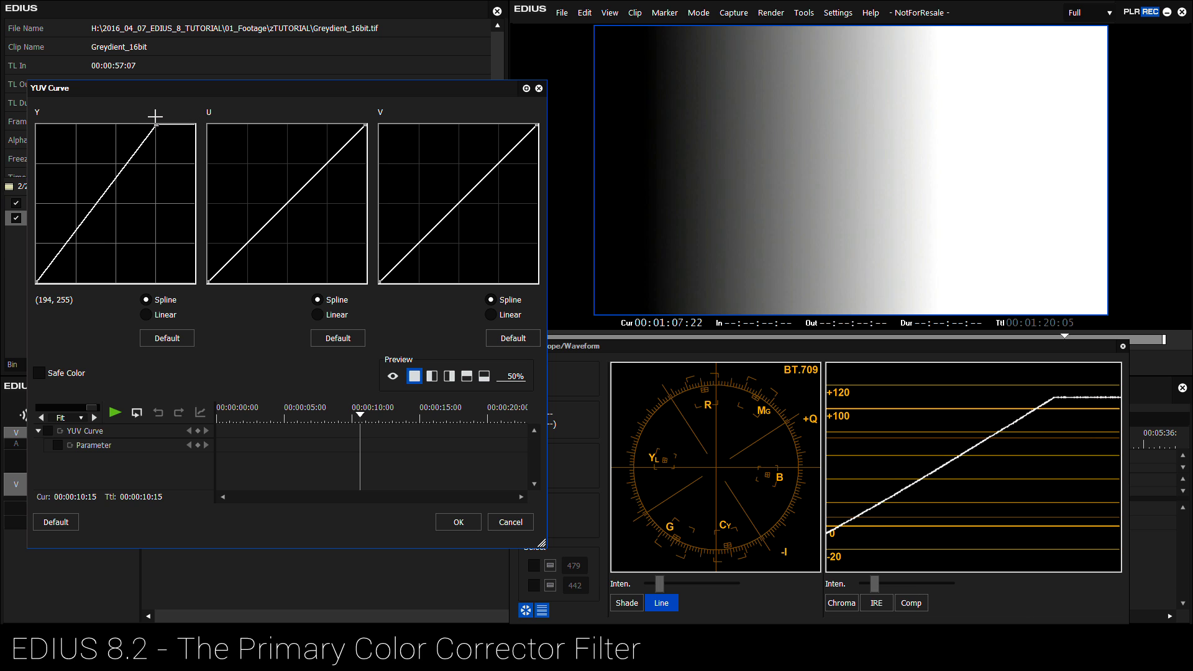
pyautogui.click(38, 283)
pyautogui.moveTo(40, 284); pyautogui.dragTo(79, 292)
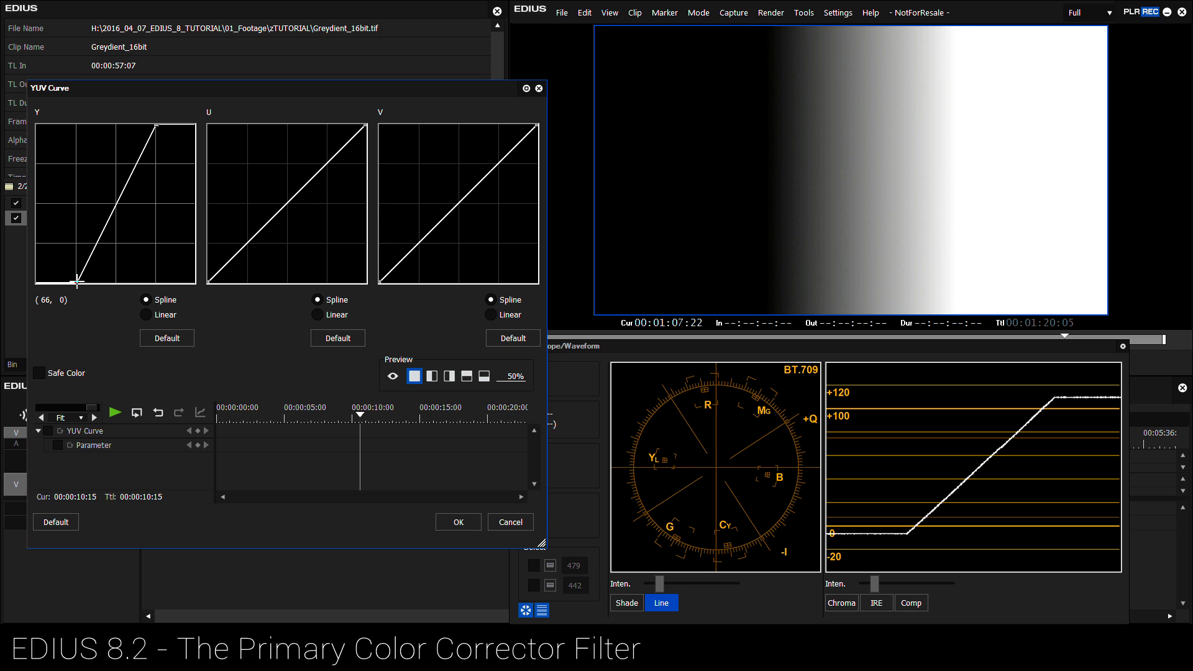
pyautogui.moveTo(77, 281); pyautogui.dragTo(36, 283)
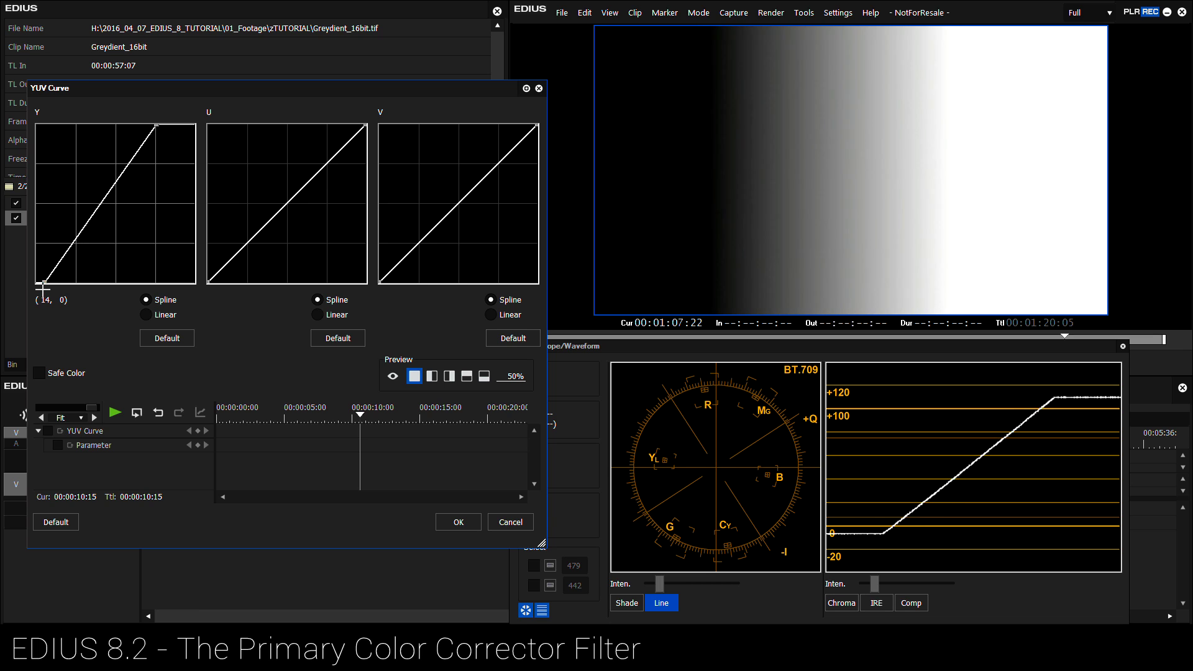
pyautogui.moveTo(155, 126); pyautogui.dragTo(200, 116)
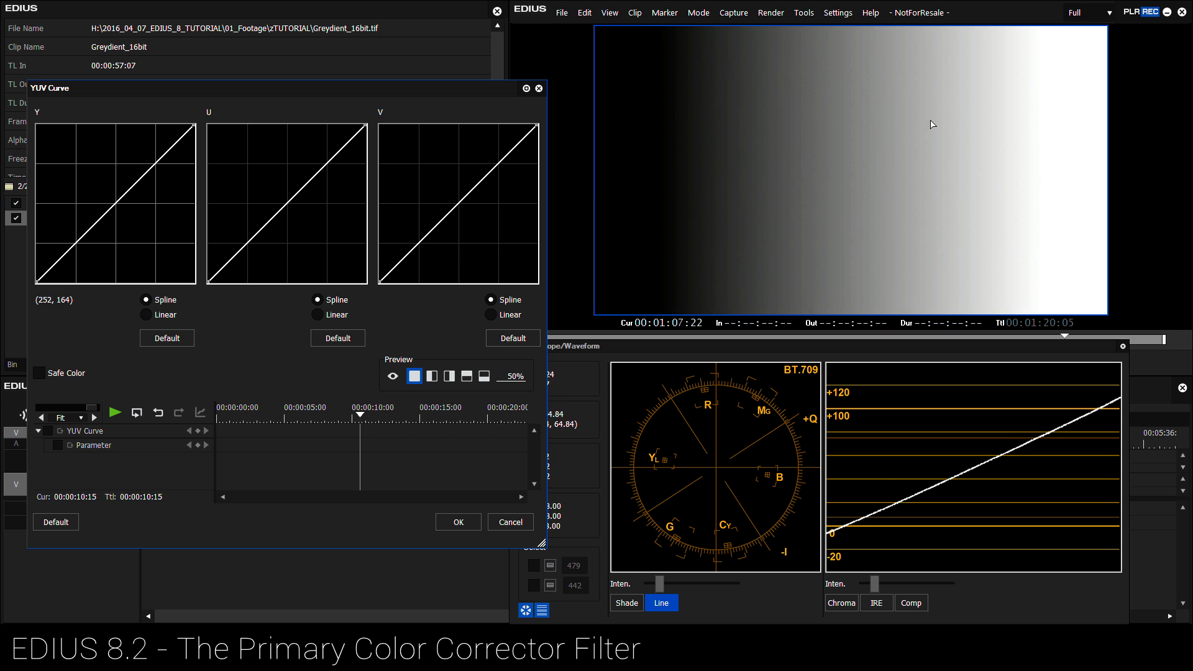
# Shape the Y curve into a steepening S with a flattened midtone section, and reset it to default.
pyautogui.moveTo(79, 240)
pyautogui.mouseDown()
pyautogui.moveTo(44, 255)
pyautogui.moveTo(84, 260)
pyautogui.mouseUp()
pyautogui.moveTo(157, 179)
pyautogui.mouseDown()
pyautogui.moveTo(160, 163)
pyautogui.moveTo(146, 158)
pyautogui.mouseUp()
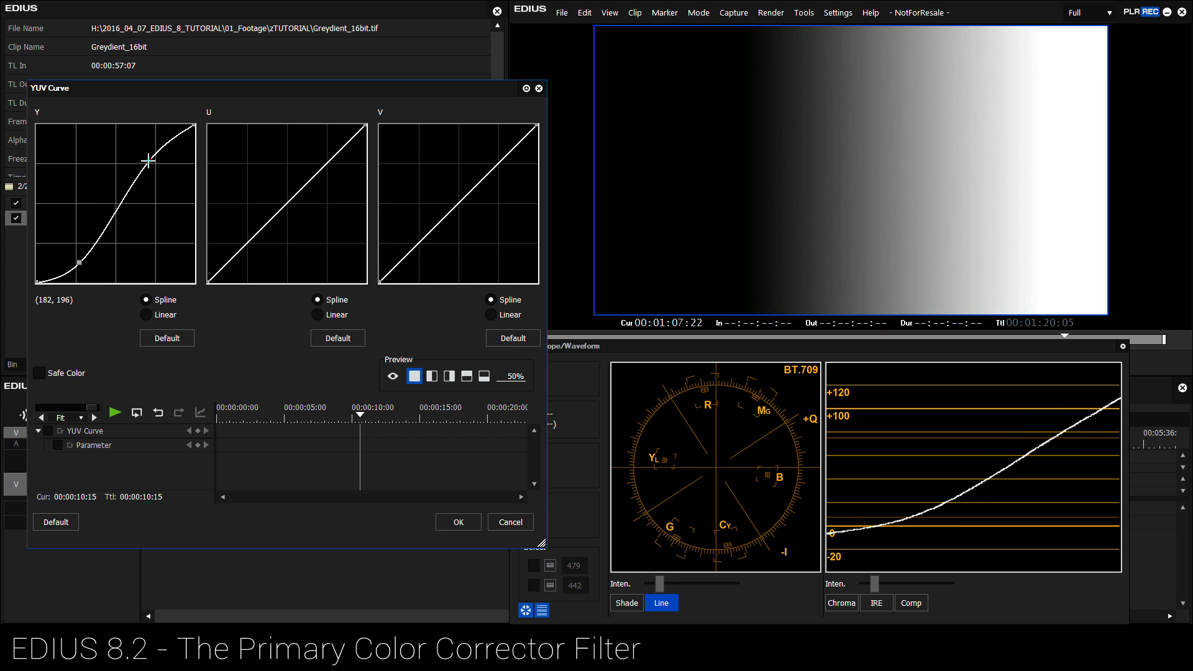
pyautogui.moveTo(81, 264); pyautogui.dragTo(85, 263)
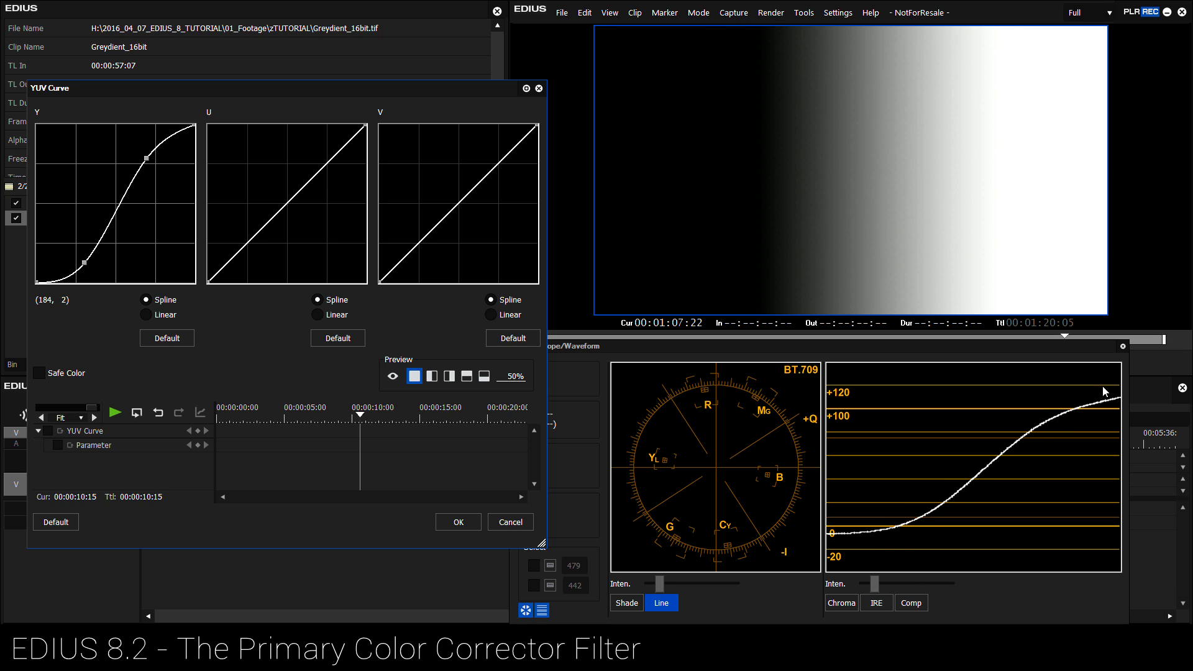
pyautogui.moveTo(88, 263)
pyautogui.mouseDown()
pyautogui.moveTo(71, 252)
pyautogui.moveTo(96, 263)
pyautogui.mouseUp()
pyautogui.moveTo(112, 223); pyautogui.dragTo(132, 205)
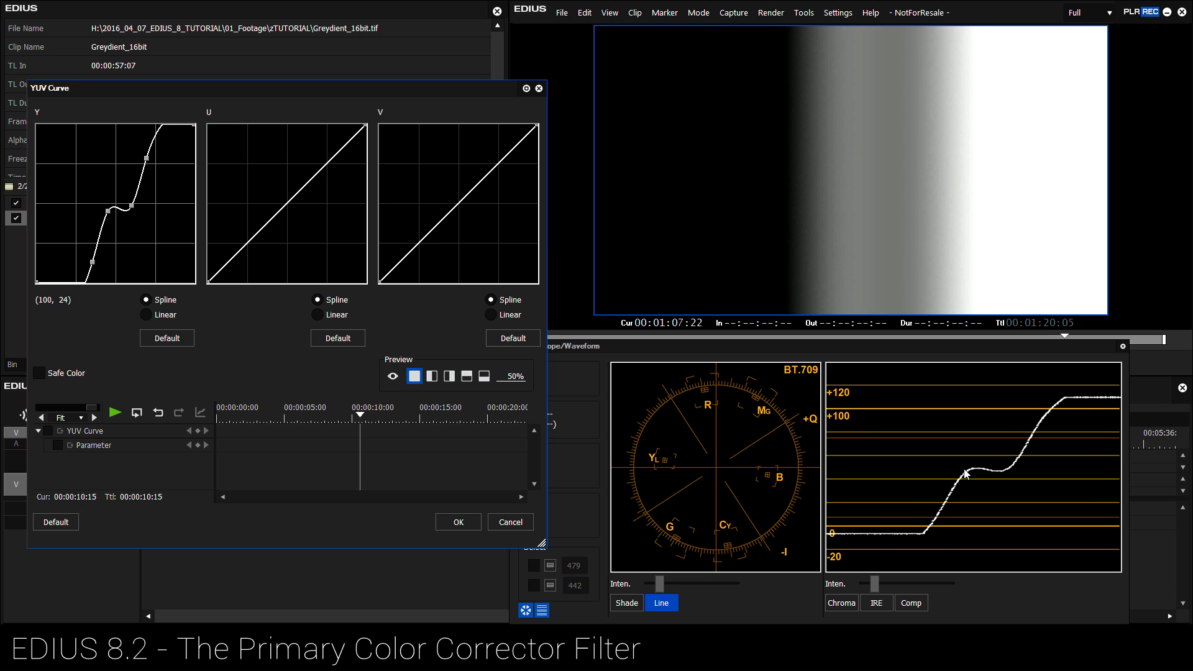
pyautogui.moveTo(90, 264)
pyautogui.mouseDown()
pyautogui.moveTo(107, 266)
pyautogui.moveTo(77, 241)
pyautogui.moveTo(88, 248)
pyautogui.mouseUp()
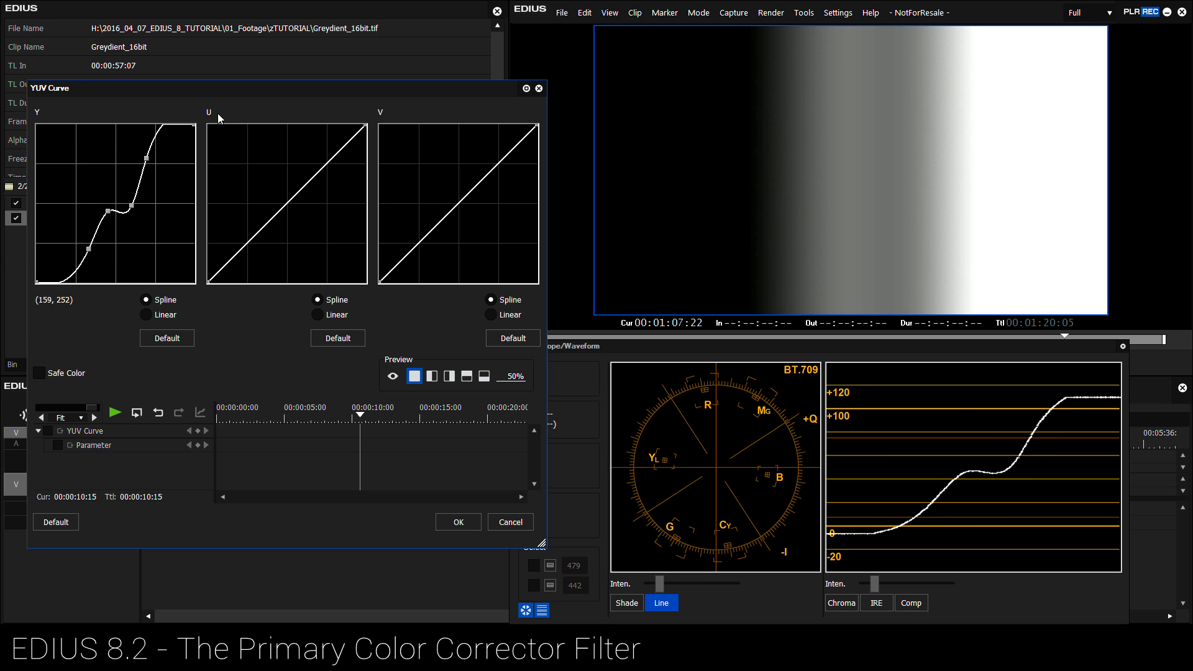
pyautogui.click(181, 337)
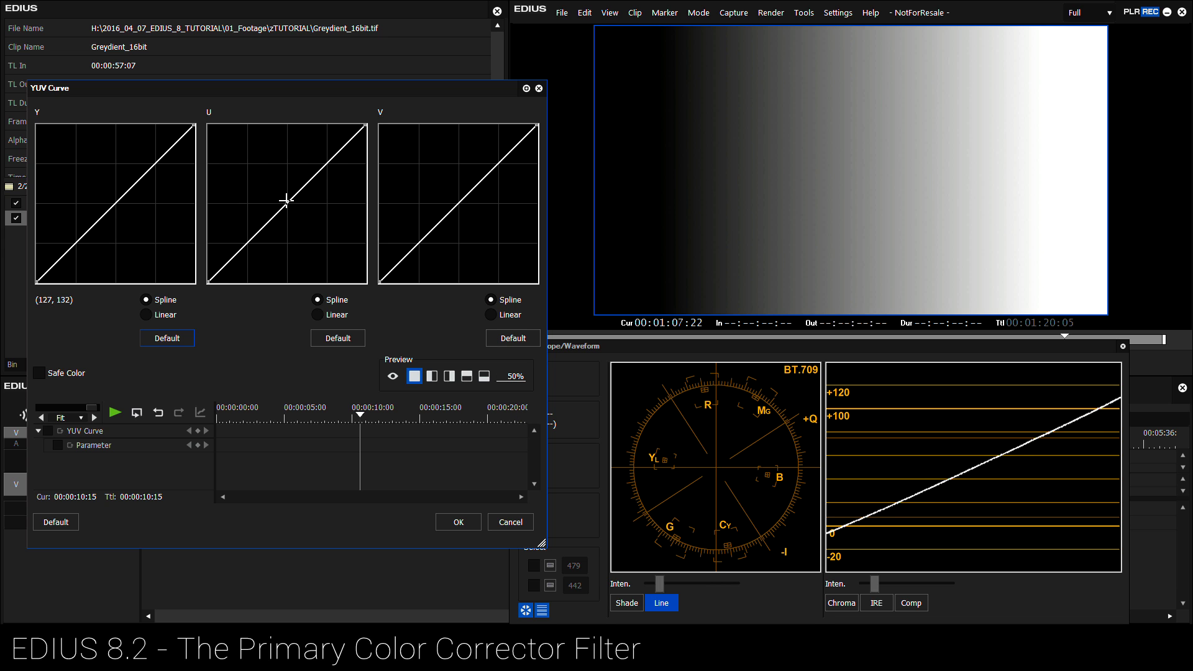
# Try raising the midtones of the U curve and the V curve in turn, restoring each to its straight default.
pyautogui.moveTo(286, 199)
pyautogui.mouseDown()
pyautogui.moveTo(274, 186)
pyautogui.moveTo(317, 213)
pyautogui.moveTo(281, 182)
pyautogui.mouseUp()
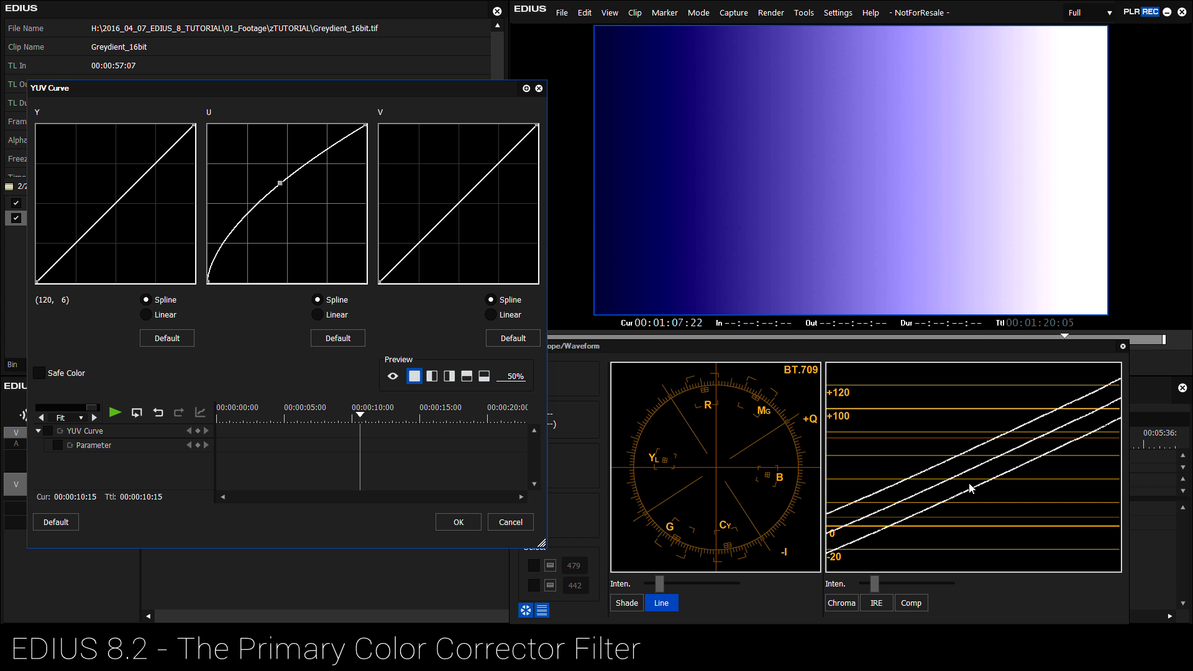
pyautogui.moveTo(281, 184); pyautogui.dragTo(317, 192)
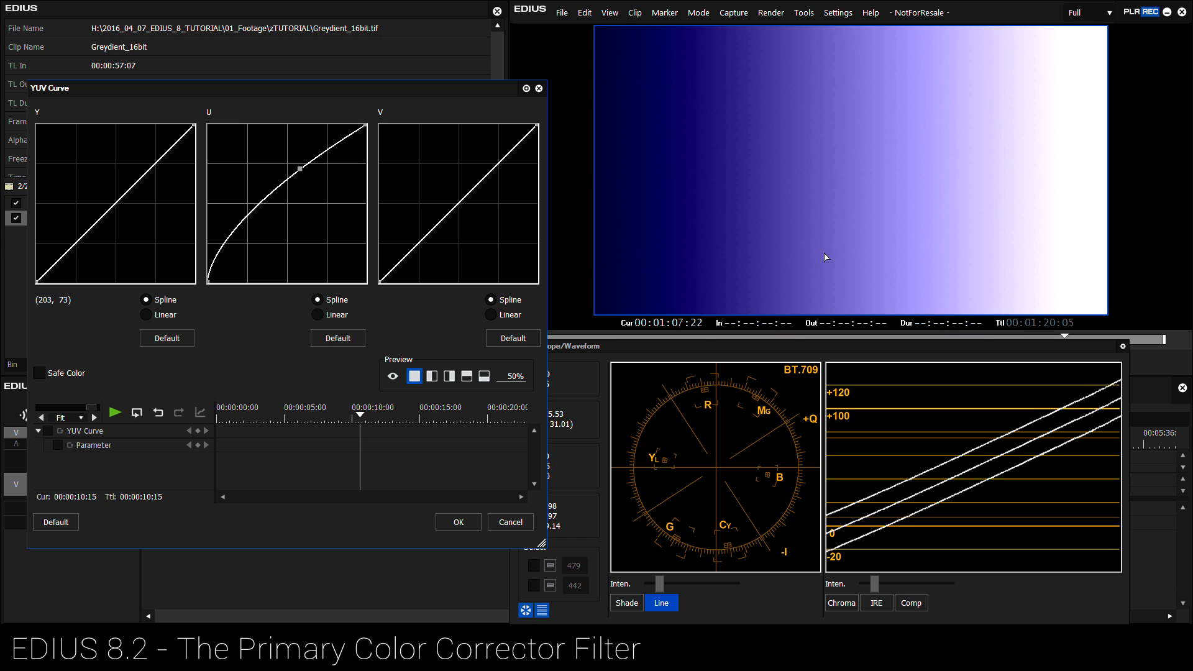
pyautogui.moveTo(301, 165); pyautogui.dragTo(457, 171)
pyautogui.hotkey('ctrl', 'z')
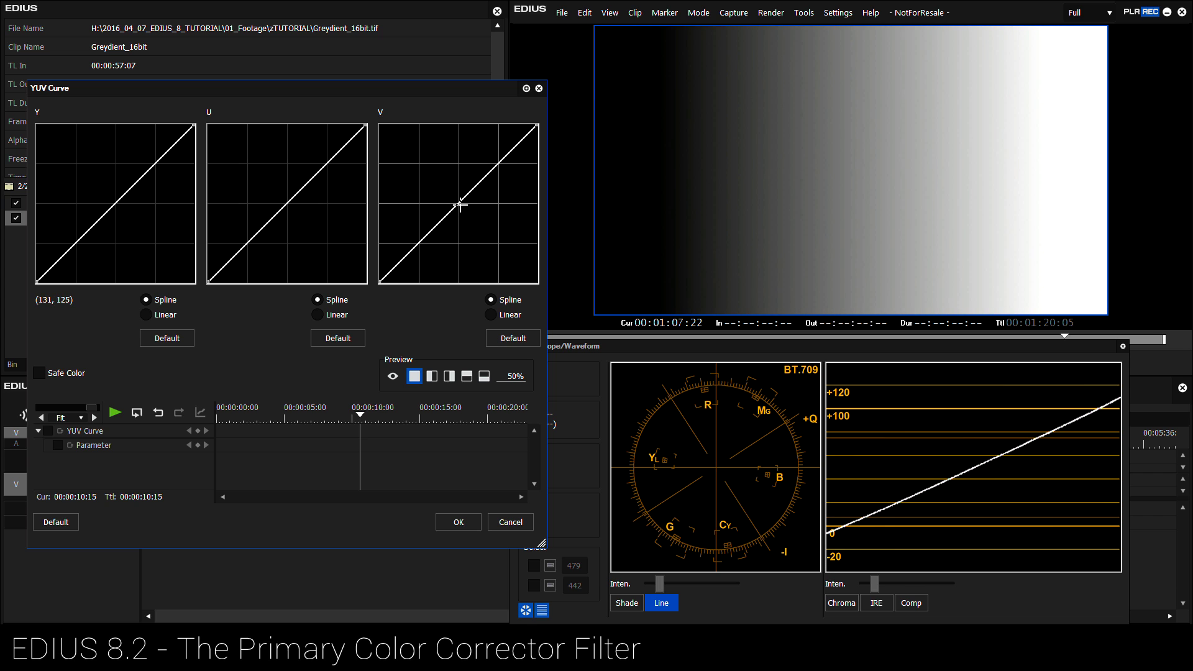
pyautogui.moveTo(458, 203); pyautogui.dragTo(446, 189)
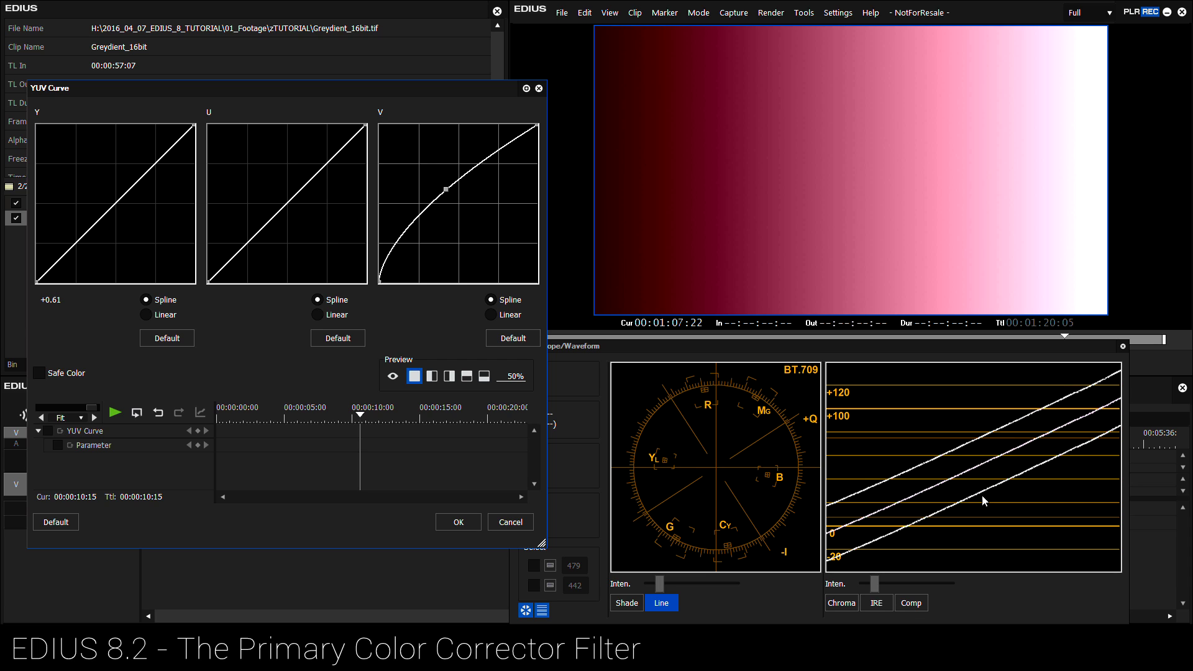
pyautogui.click(515, 340)
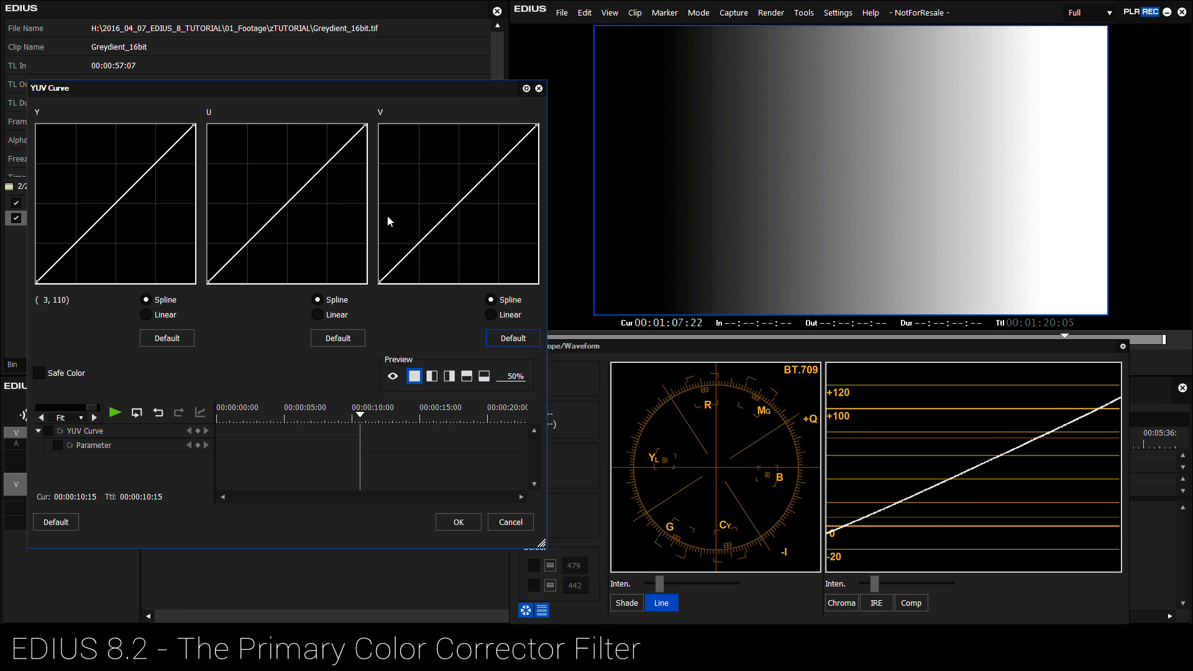
# Cancel the YUV Curve settings and delete the filter from the gradient clip.
pyautogui.click(510, 522)
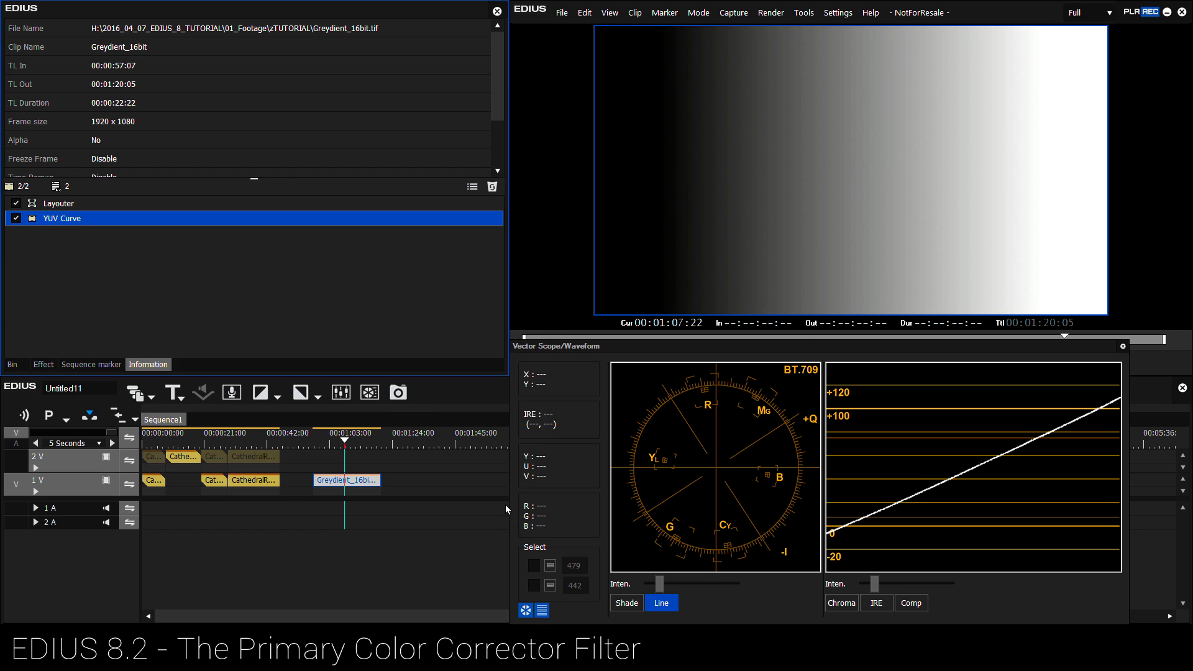
pyautogui.click(75, 219)
pyautogui.press('Delete')
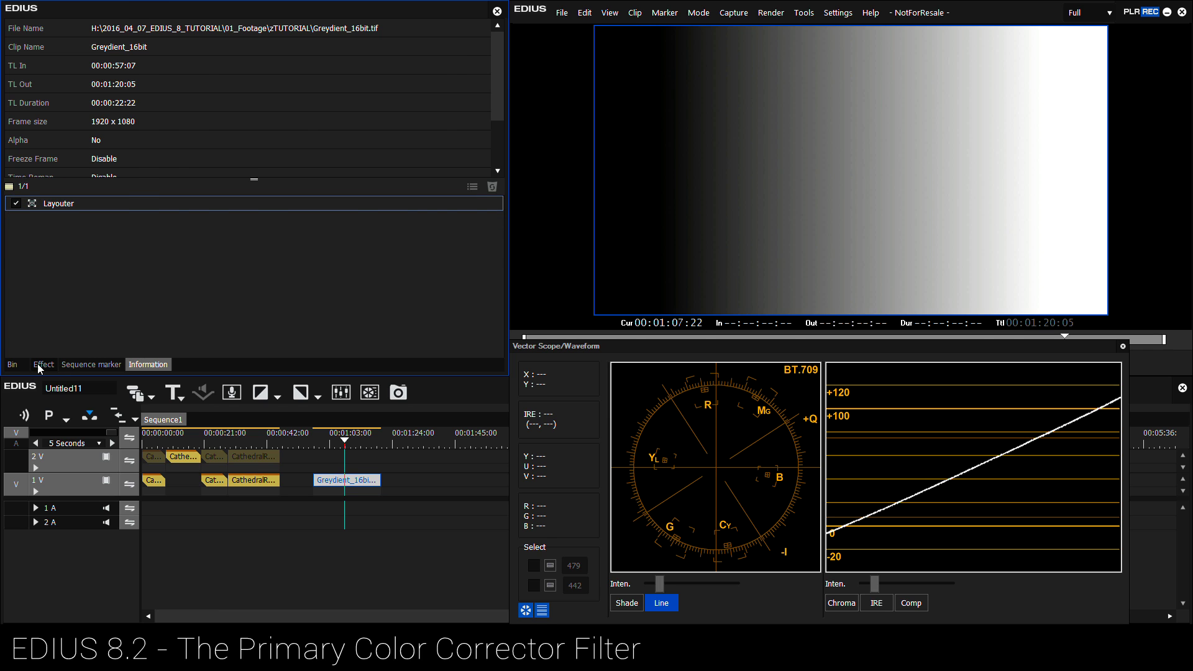
# Apply the Primary Color Correction filter to the Greydient_16bit clip and open its settings.
pyautogui.click(43, 364)
pyautogui.moveTo(165, 214); pyautogui.dragTo(366, 472)
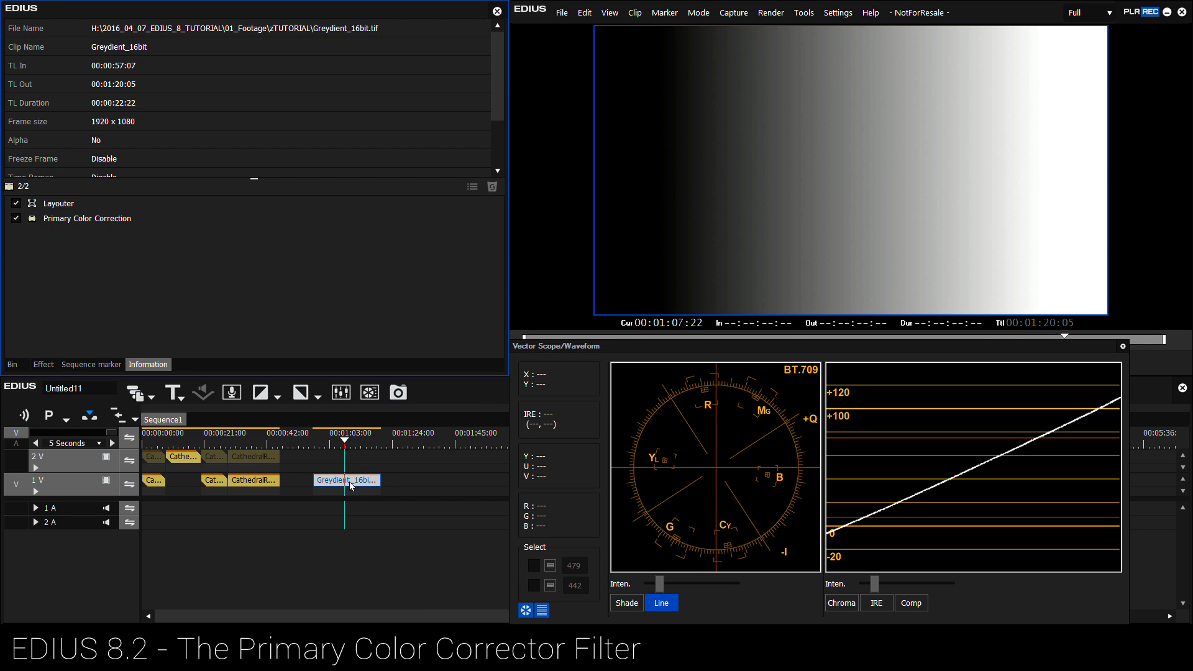
pyautogui.doubleClick(101, 217)
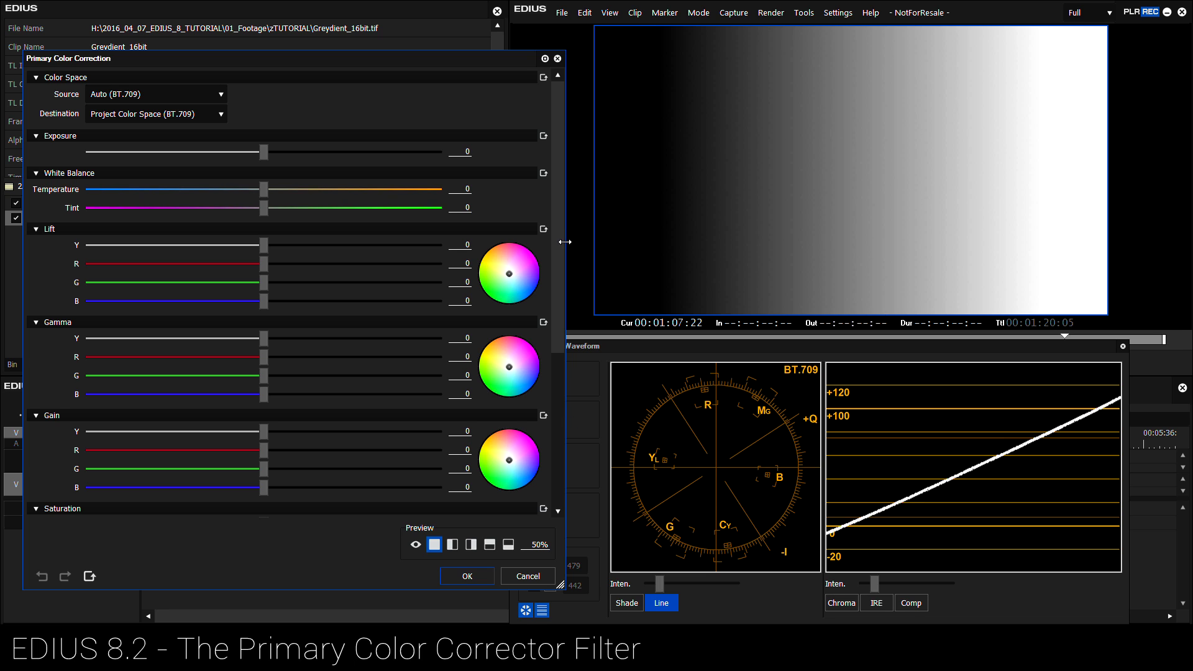
# Shape the Primary Color Correction Y curve into an S by lowering its shadow and middle points and raising its highlight point.
pyautogui.moveTo(558, 243); pyautogui.dragTo(551, 420)
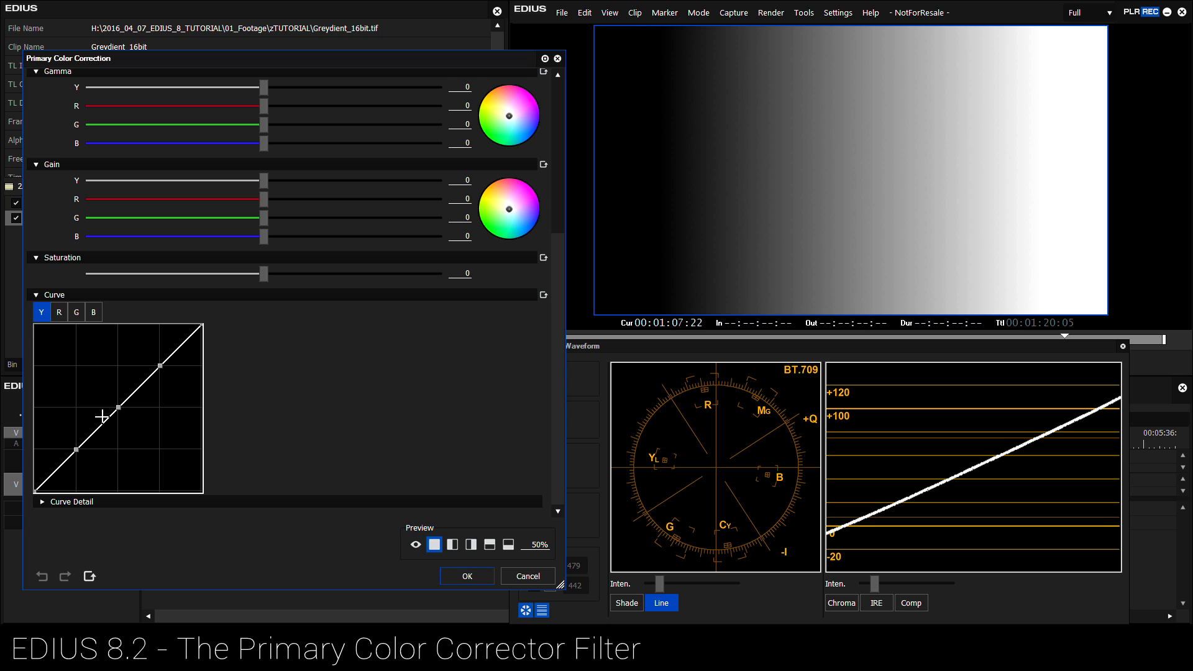
pyautogui.moveTo(75, 449); pyautogui.dragTo(74, 478)
pyautogui.moveTo(118, 407); pyautogui.dragTo(118, 418)
pyautogui.click(161, 366)
pyautogui.moveTo(165, 368); pyautogui.dragTo(155, 351)
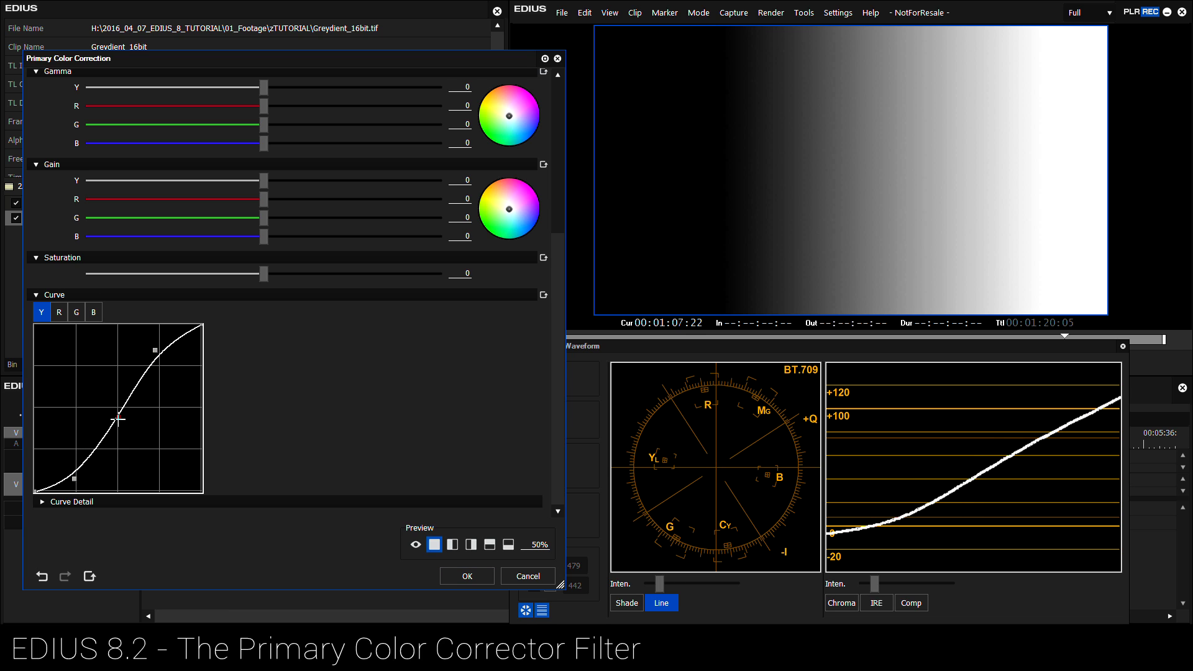
# Refine the Y curve's three control points into a steeper S with a gentle shadow rise and a softened highlight roll-off.
pyautogui.moveTo(118, 418); pyautogui.dragTo(105, 422)
pyautogui.moveTo(74, 478)
pyautogui.mouseDown()
pyautogui.moveTo(64, 482)
pyautogui.moveTo(73, 486)
pyautogui.mouseUp()
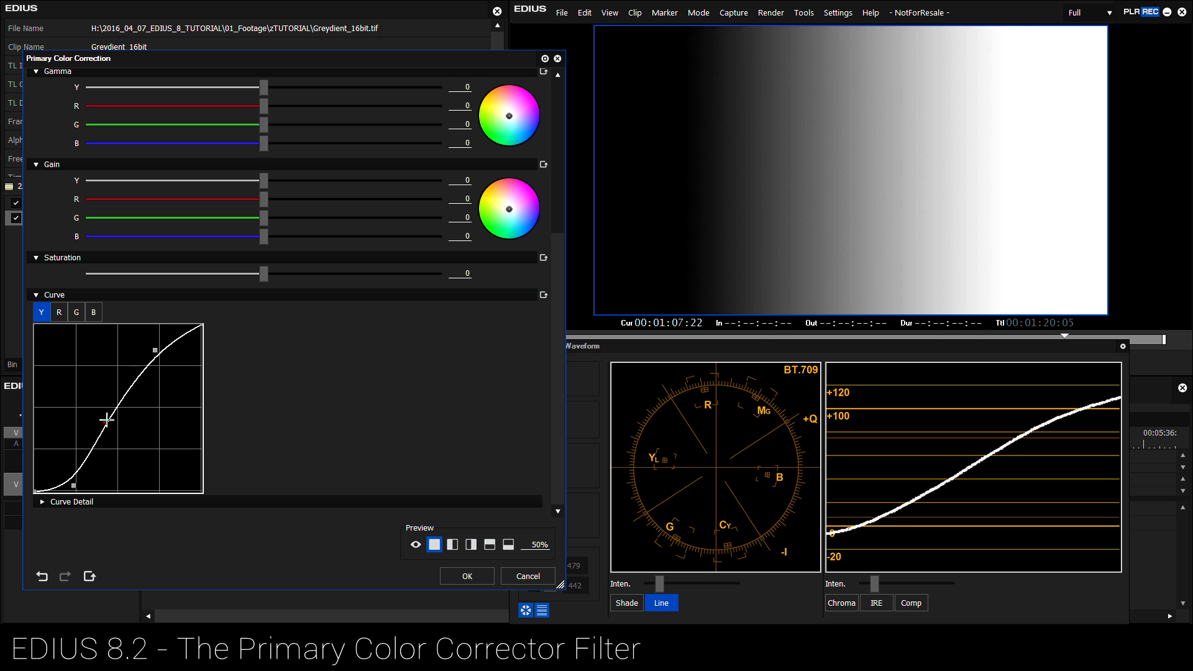
pyautogui.moveTo(106, 422); pyautogui.dragTo(122, 442)
pyautogui.moveTo(156, 351); pyautogui.dragTo(139, 353)
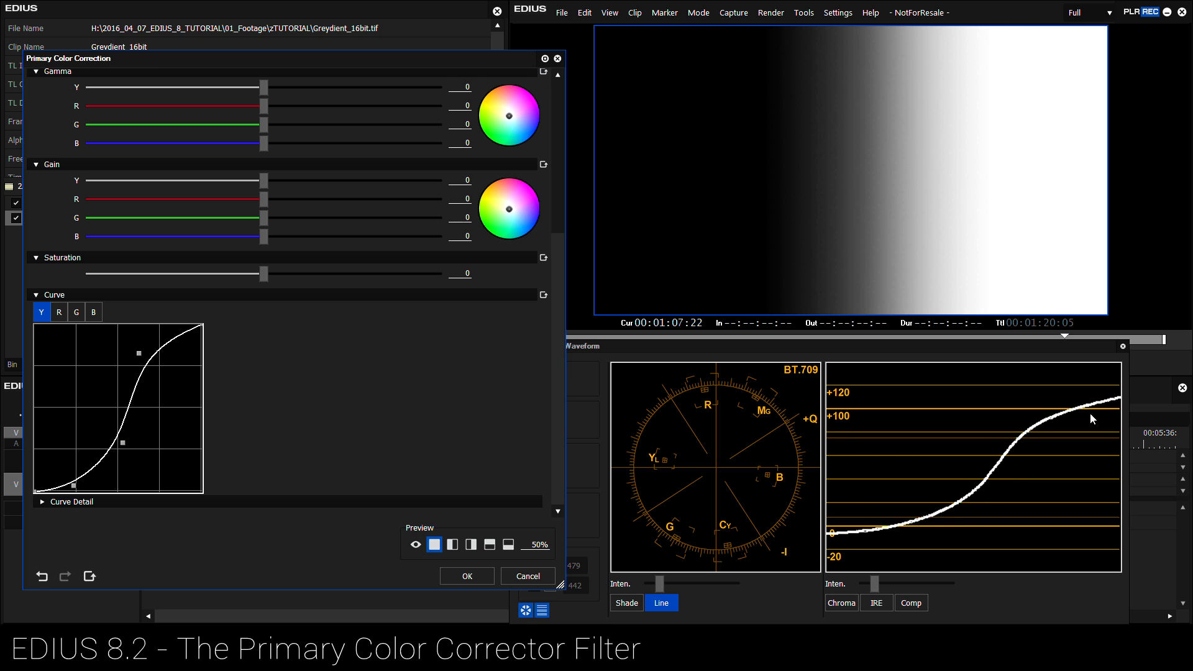
pyautogui.moveTo(123, 442)
pyautogui.mouseDown()
pyautogui.moveTo(111, 435)
pyautogui.moveTo(122, 438)
pyautogui.mouseUp()
pyautogui.moveTo(72, 486); pyautogui.dragTo(71, 477)
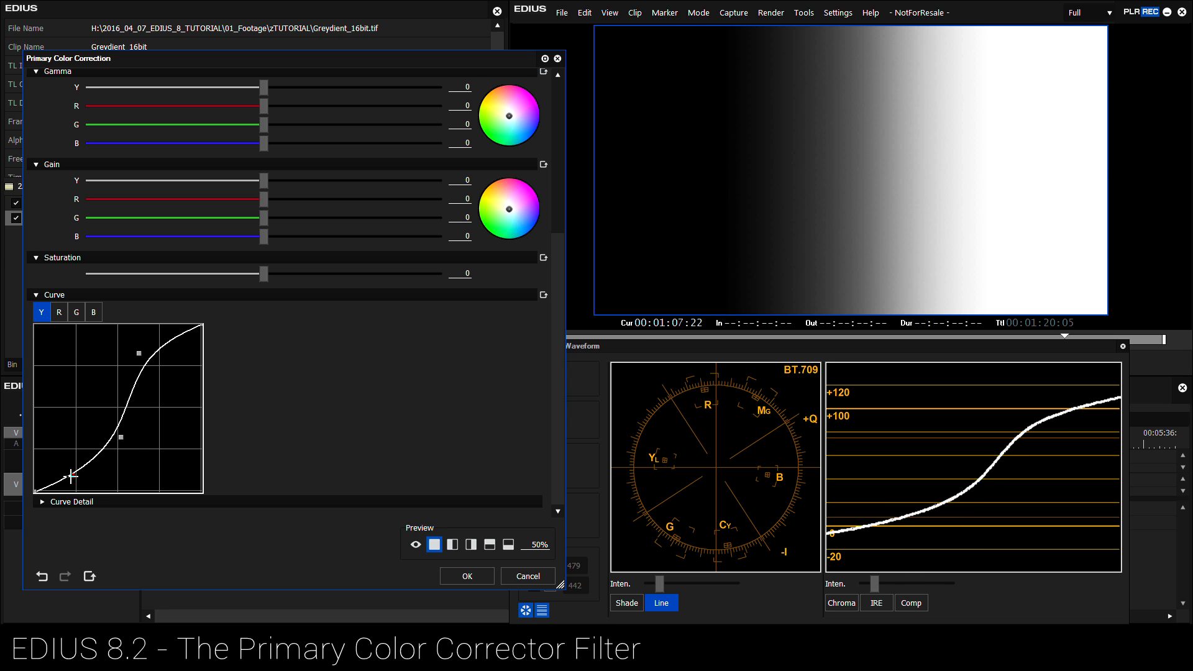
# Try raising the B curve's middle point to tint the midtones blue, and return it to the diagonal.
pyautogui.click(60, 314)
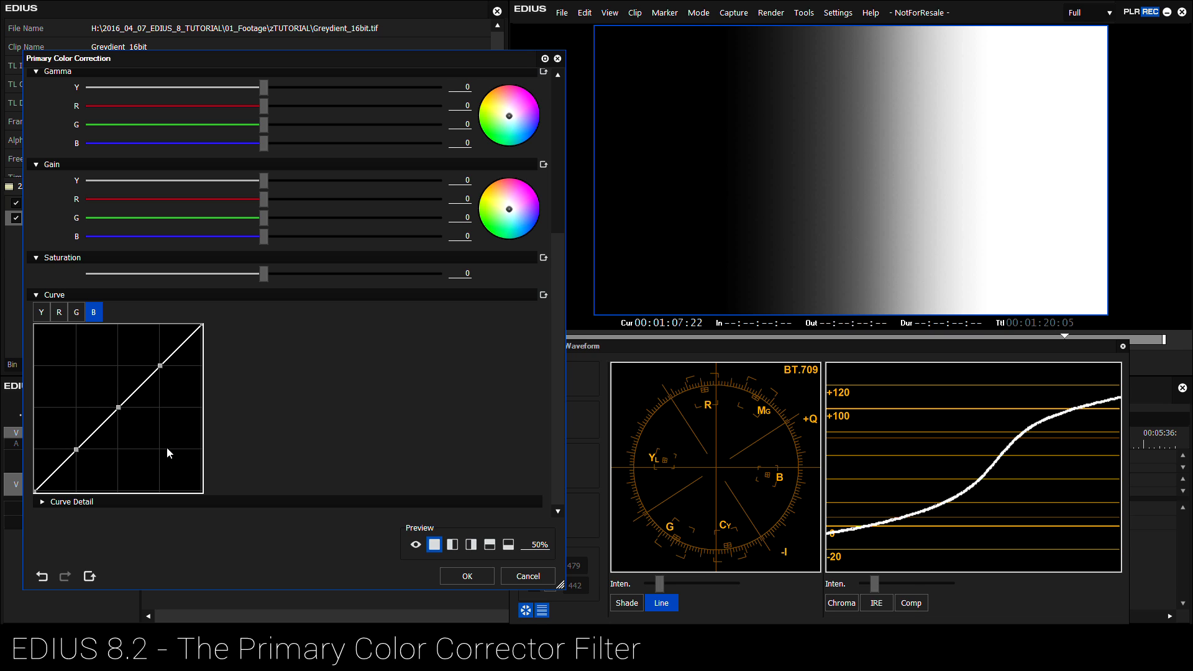
pyautogui.moveTo(113, 405); pyautogui.dragTo(91, 380)
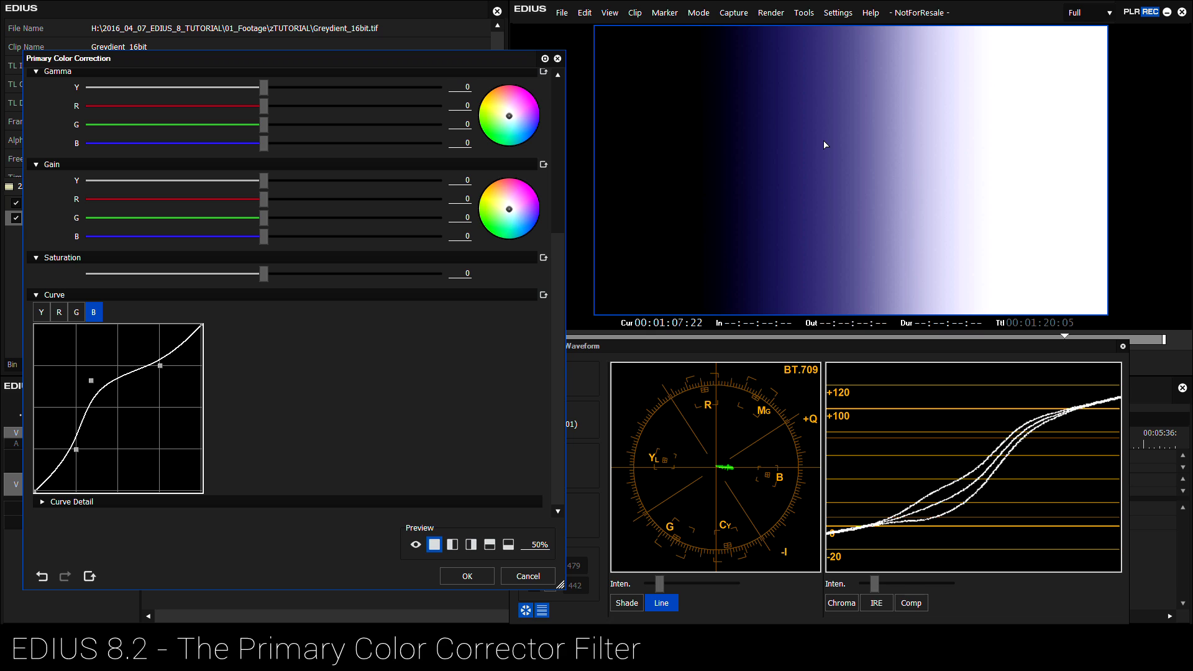
pyautogui.moveTo(91, 380); pyautogui.dragTo(115, 417)
# Try raising the R curve's highlight point and return it to the diagonal, and pull the shadow point down to reduce red in the shadows.
pyautogui.click(55, 316)
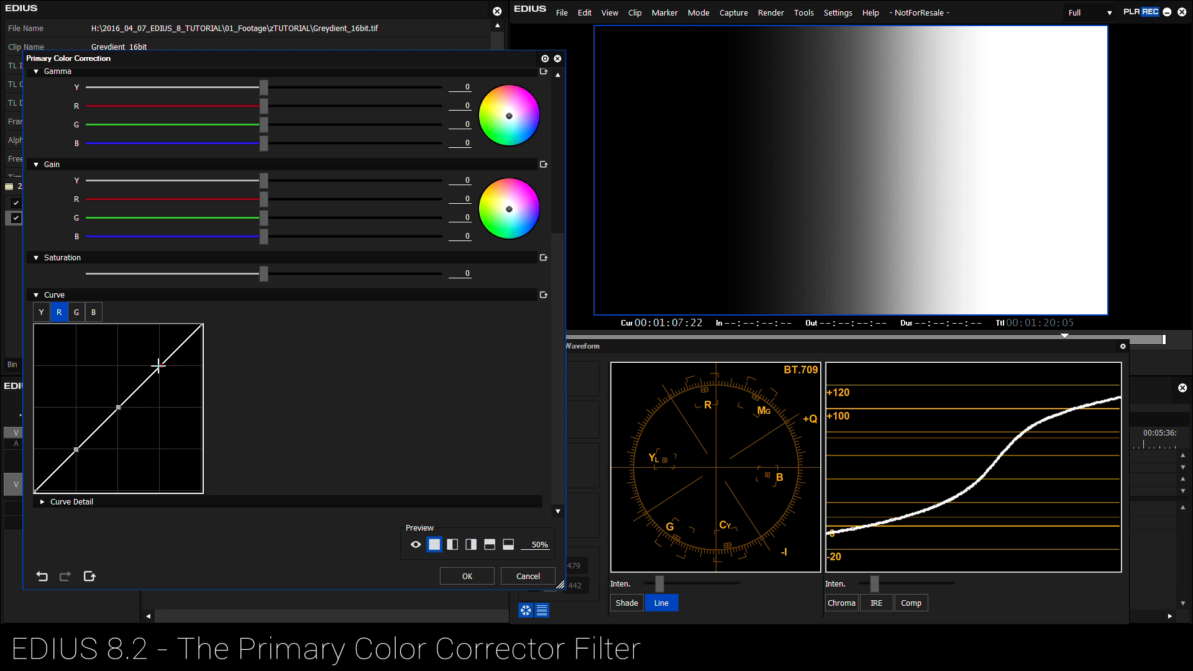
pyautogui.moveTo(158, 366); pyautogui.dragTo(150, 329)
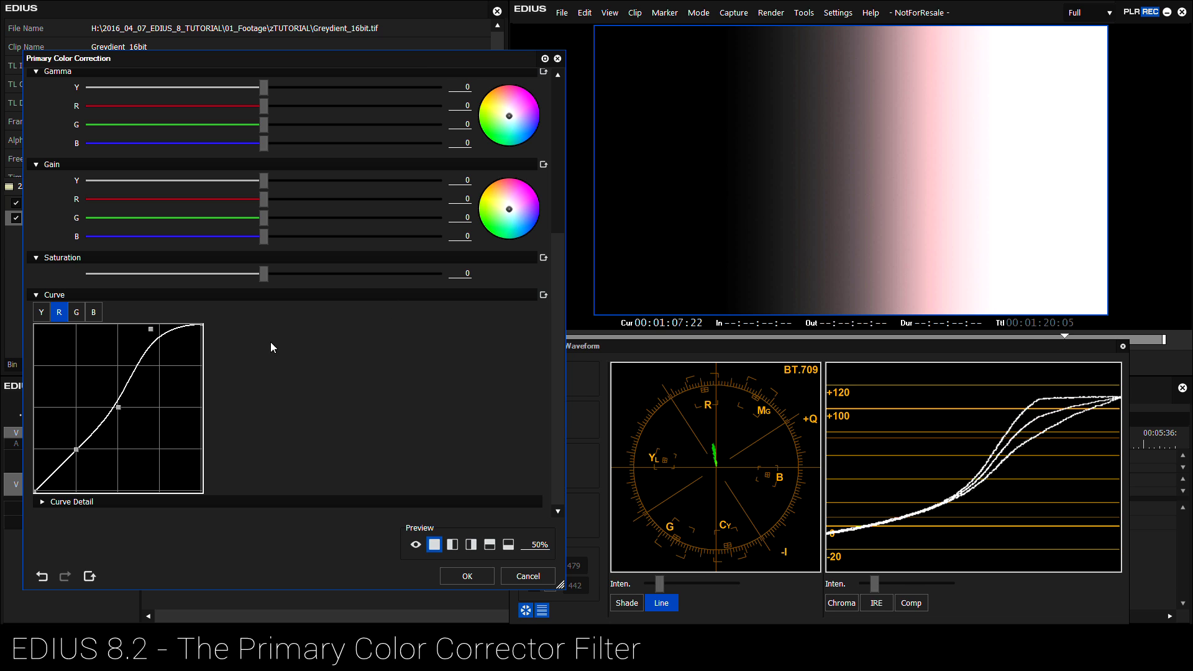
pyautogui.moveTo(151, 332); pyautogui.dragTo(167, 363)
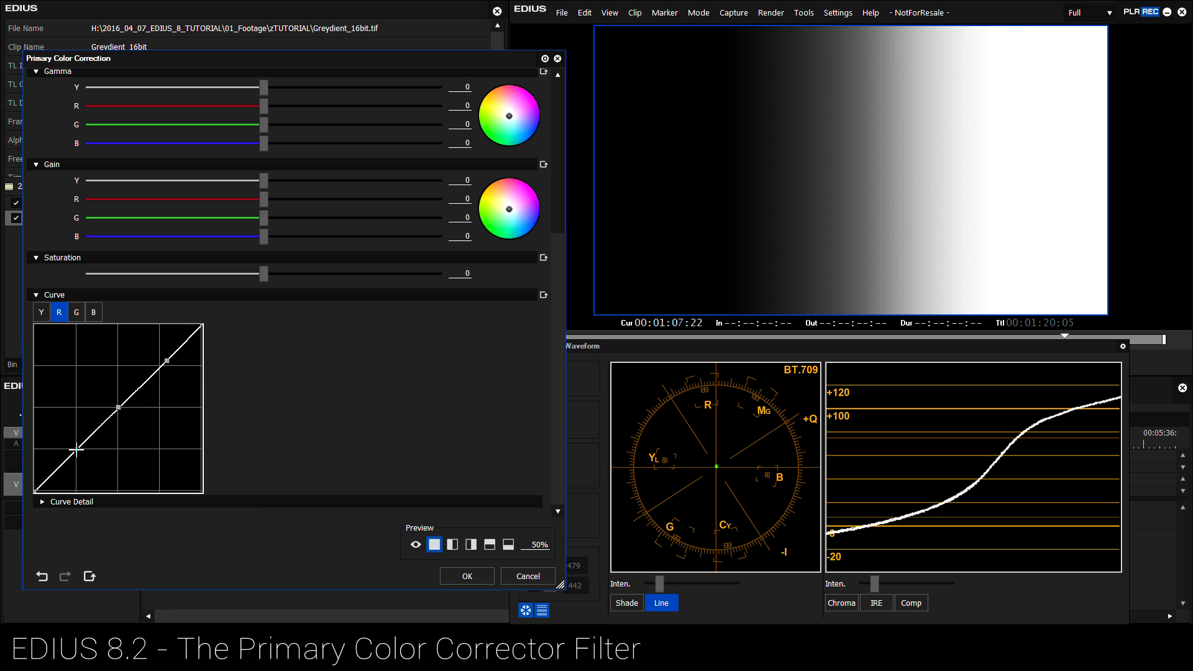
pyautogui.moveTo(77, 448); pyautogui.dragTo(98, 478)
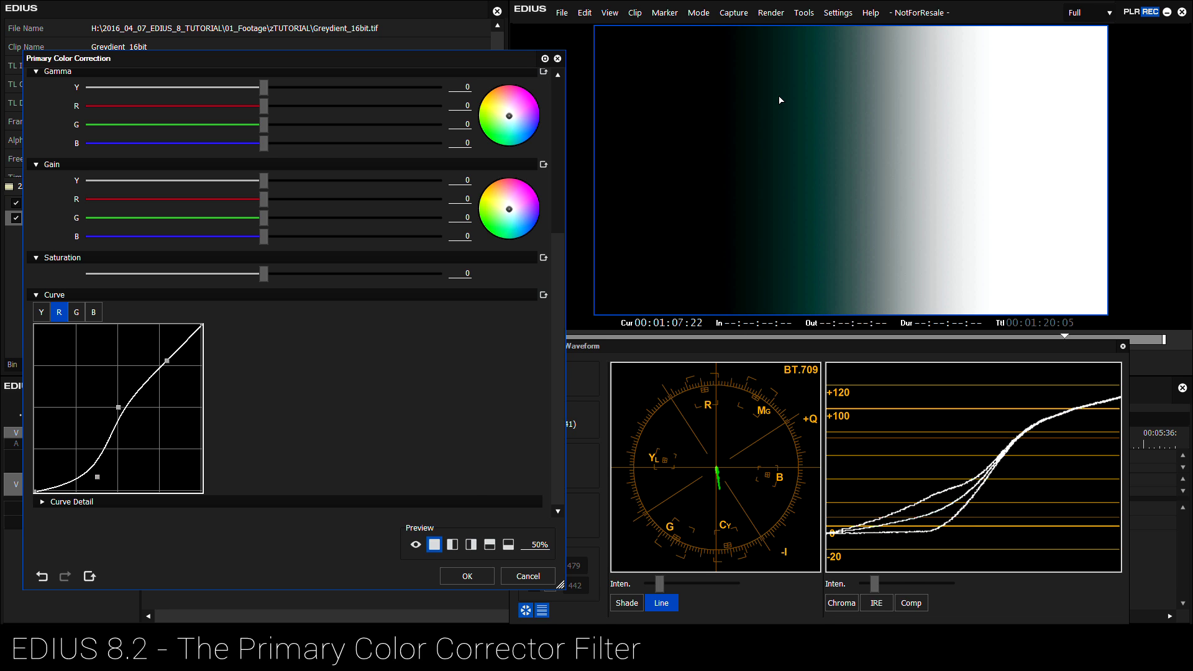
# Try lowering the G curve's middle point to reduce green in the midtones, and return it to the diagonal.
pyautogui.click(76, 312)
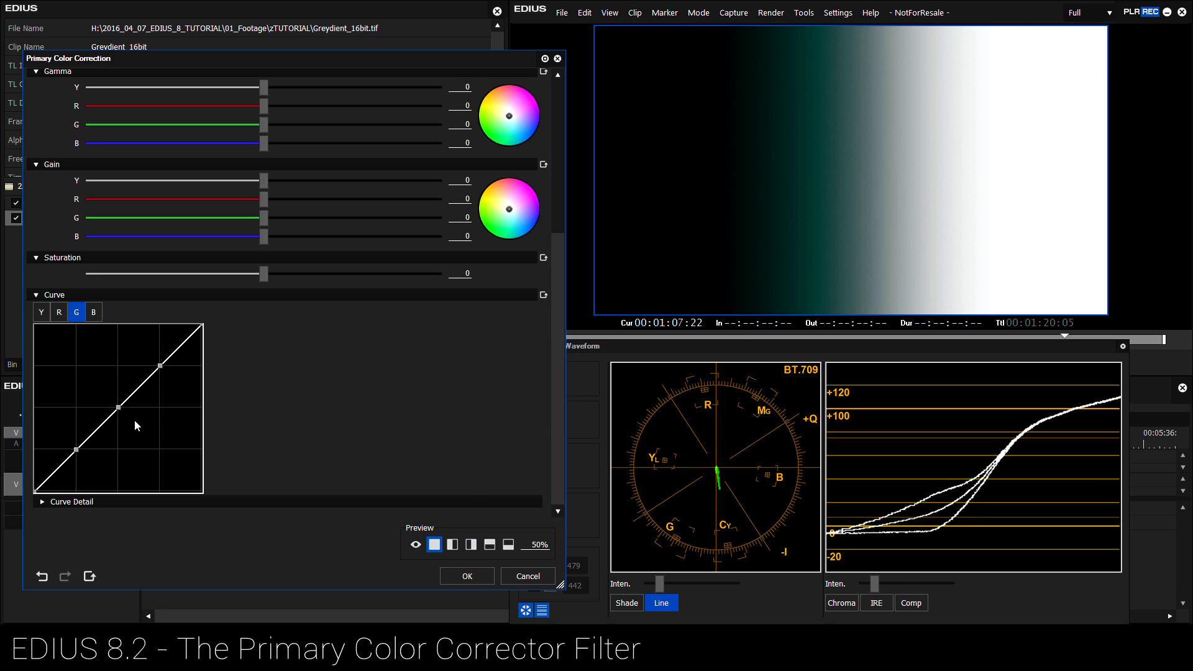
pyautogui.click(119, 407)
pyautogui.moveTo(117, 407); pyautogui.dragTo(142, 426)
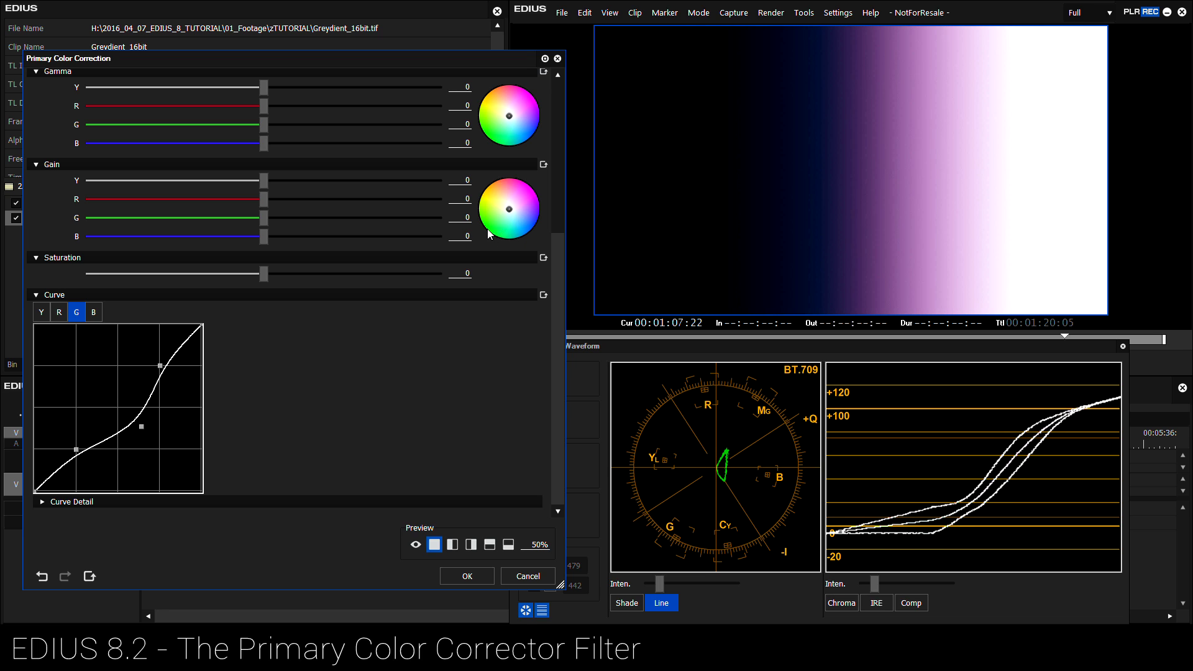
pyautogui.moveTo(142, 426); pyautogui.dragTo(116, 405)
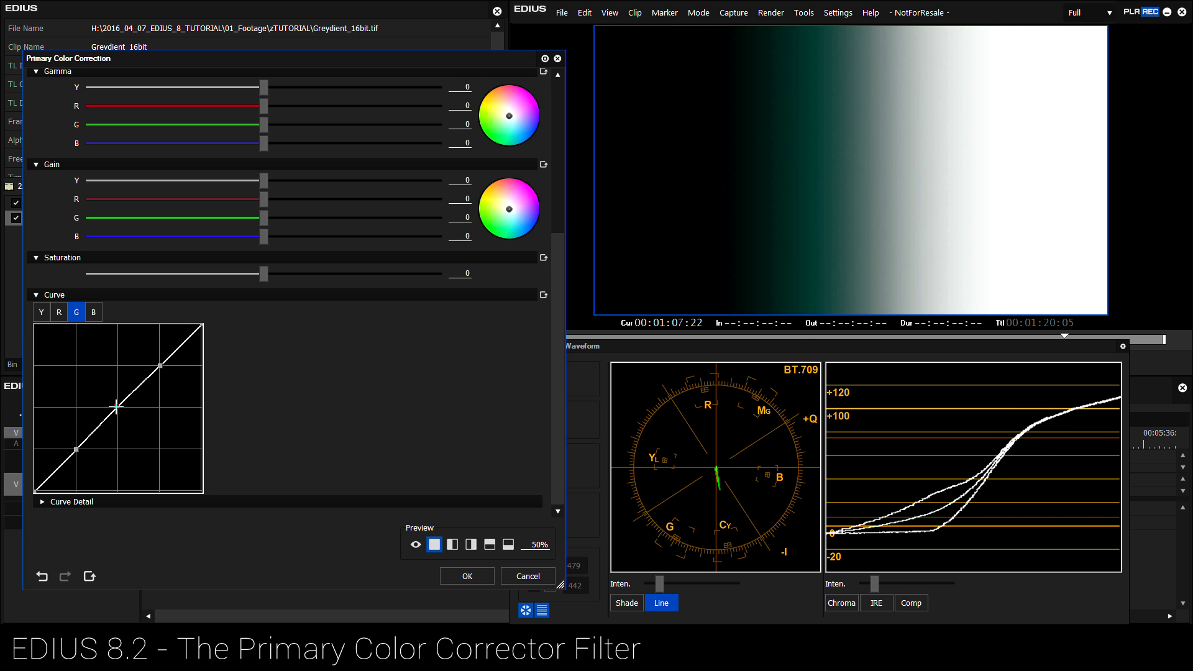
# Try raising the B curve's middle point and returning it to the diagonal, and pull it down to reduce blue in the midtones.
pyautogui.click(94, 313)
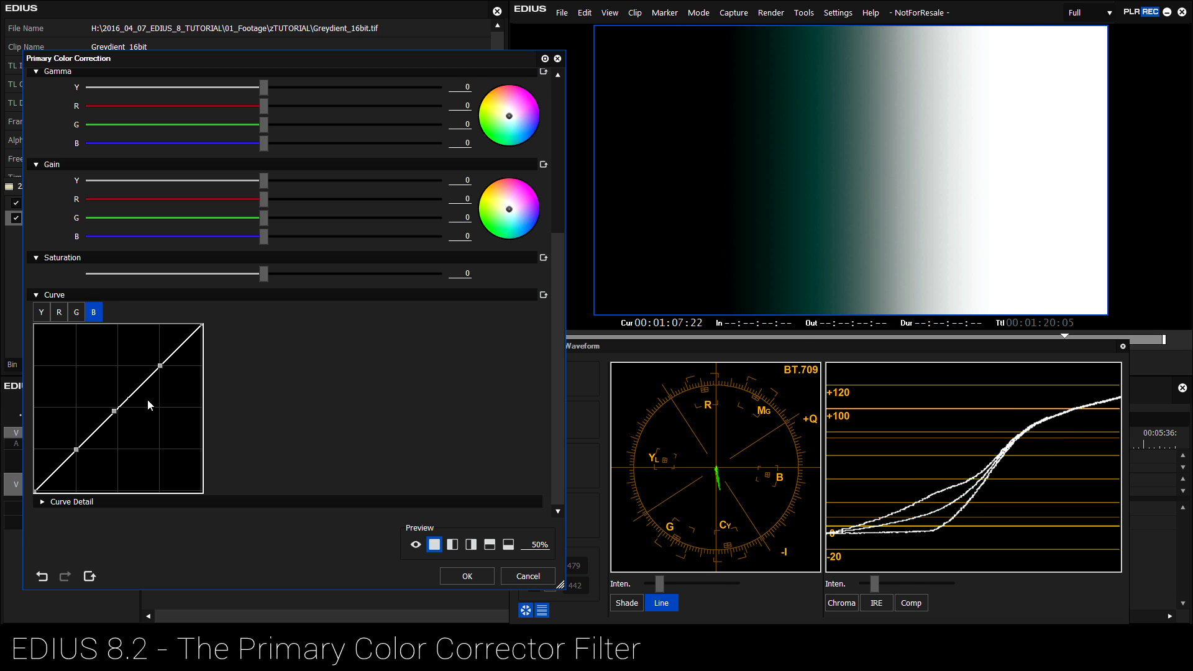
pyautogui.moveTo(114, 410); pyautogui.dragTo(81, 378)
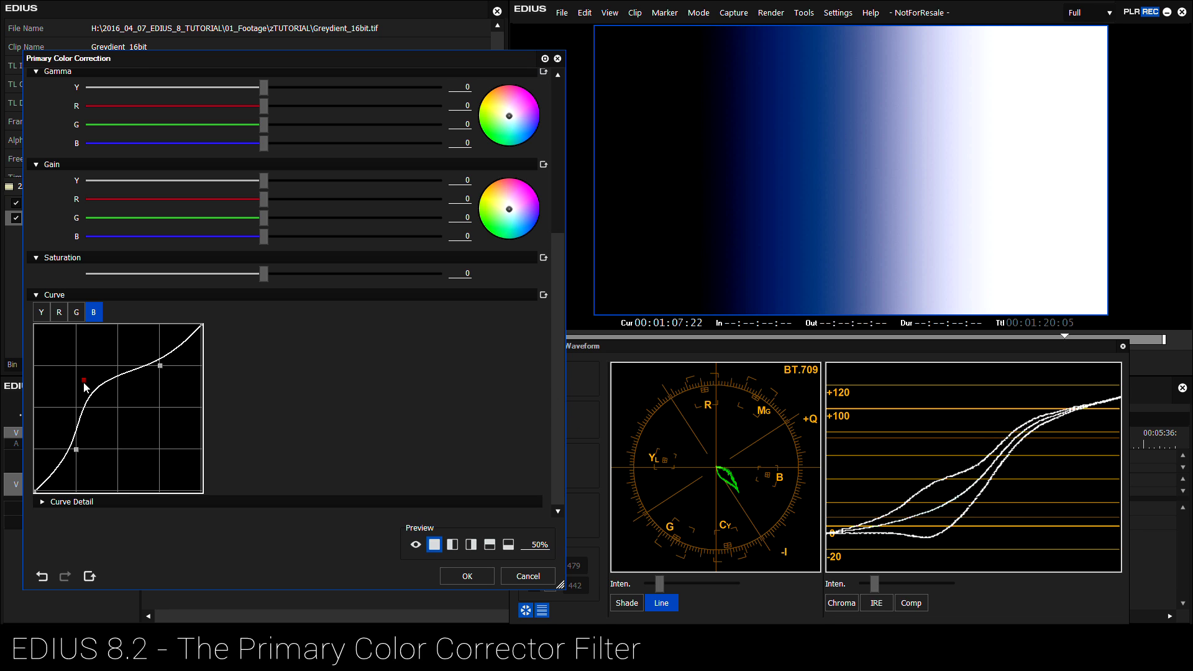
pyautogui.moveTo(85, 383); pyautogui.dragTo(119, 410)
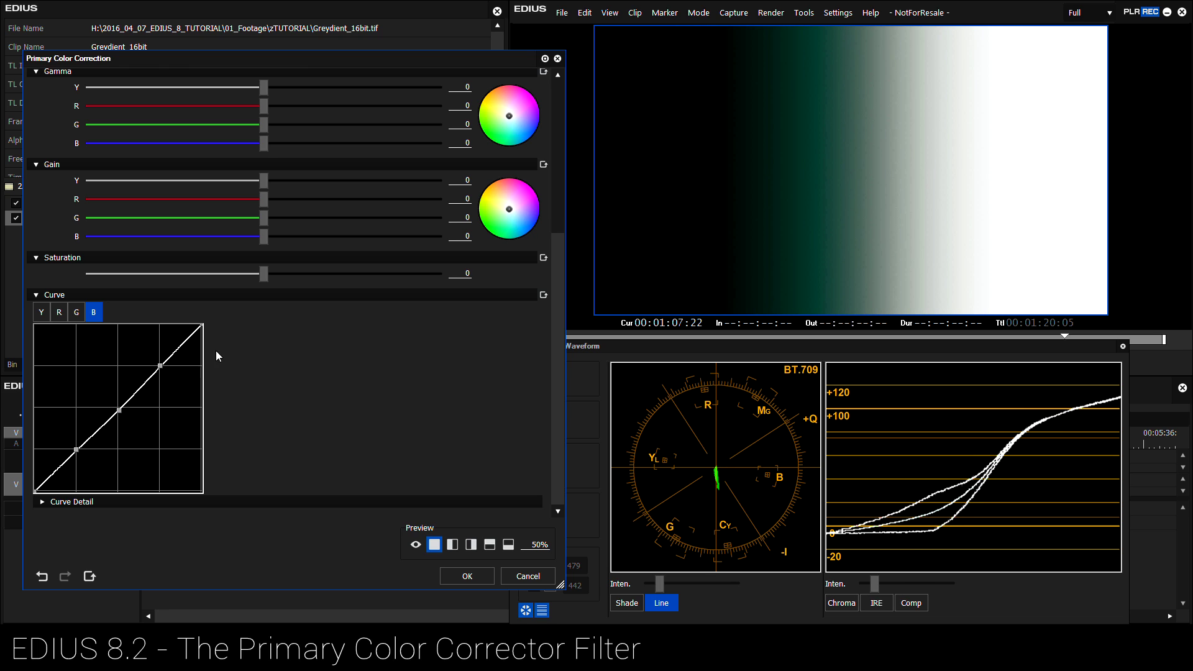
pyautogui.moveTo(119, 410); pyautogui.dragTo(158, 445)
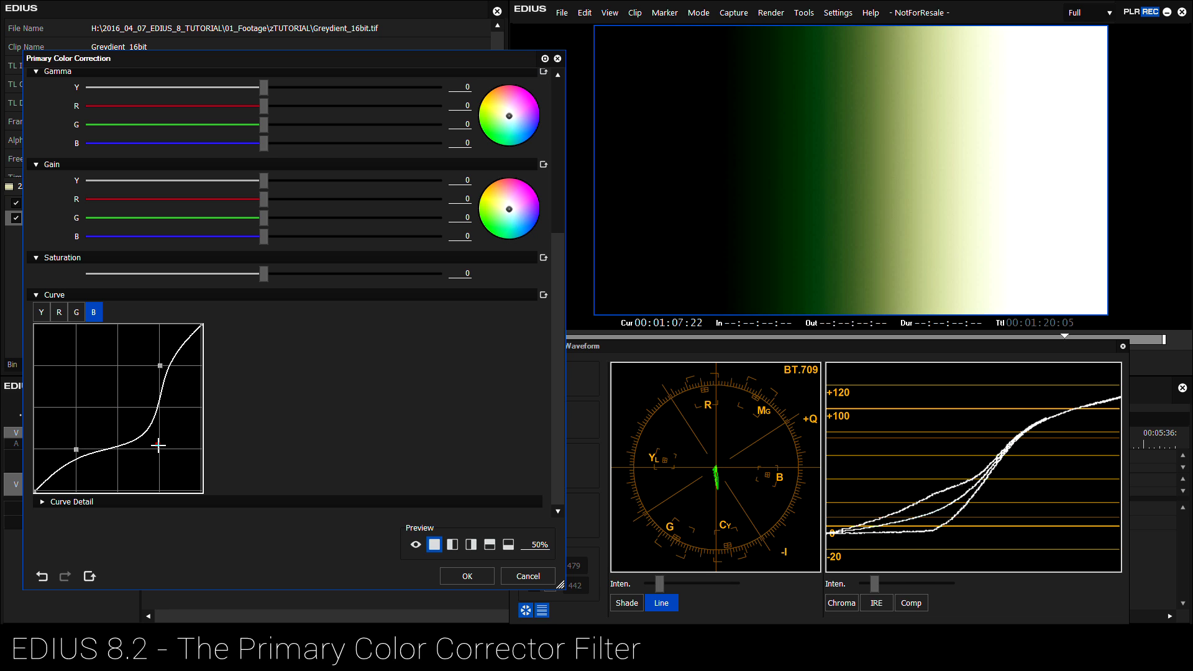
# Compare the R, G and B curves, and soften the B curve's dip by easing its middle point back and nudging its highlight point.
pyautogui.click(78, 315)
pyautogui.click(57, 313)
pyautogui.click(76, 313)
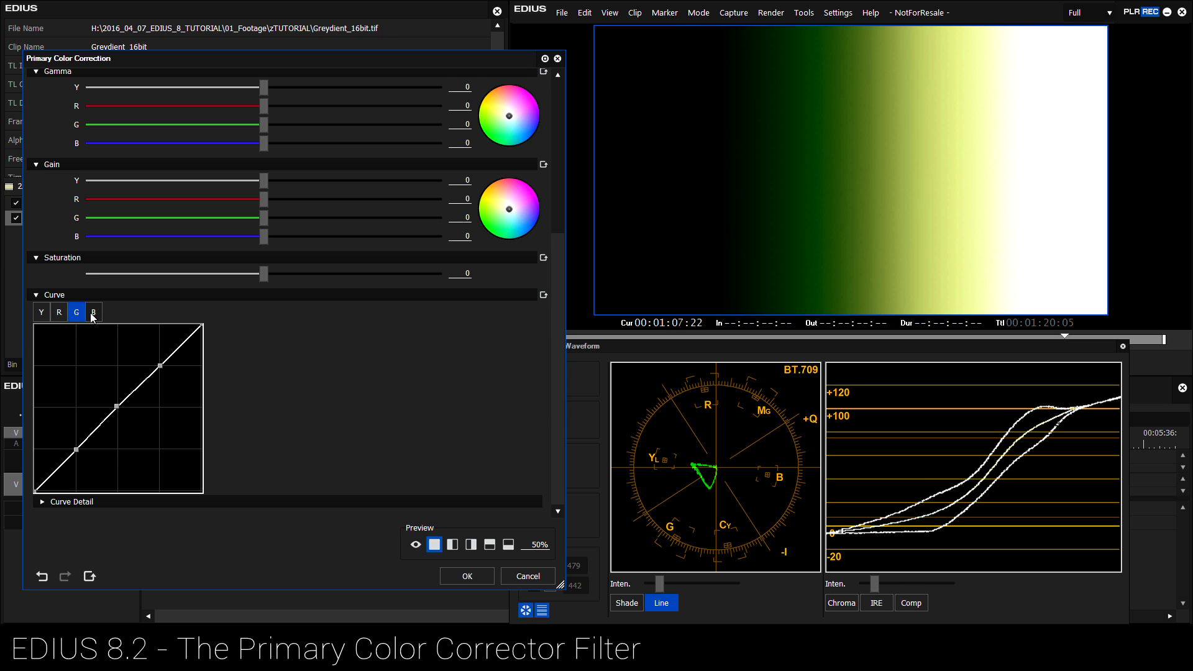
pyautogui.click(93, 313)
pyautogui.click(60, 314)
pyautogui.click(77, 316)
pyautogui.click(93, 312)
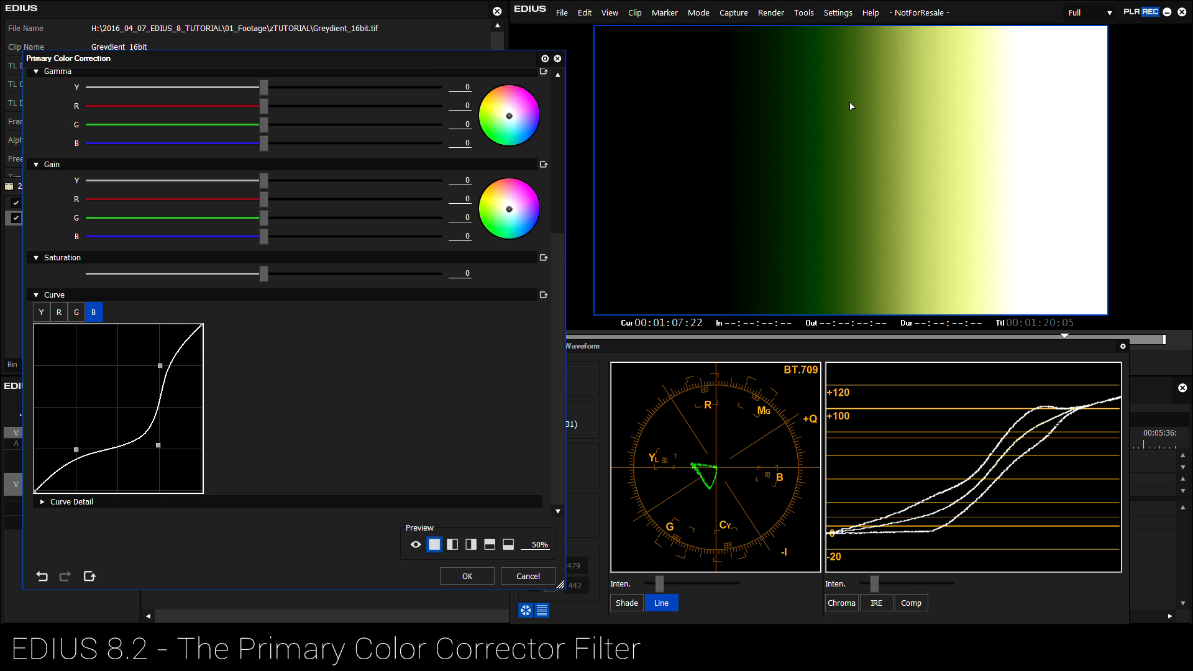
pyautogui.moveTo(160, 446); pyautogui.dragTo(147, 437)
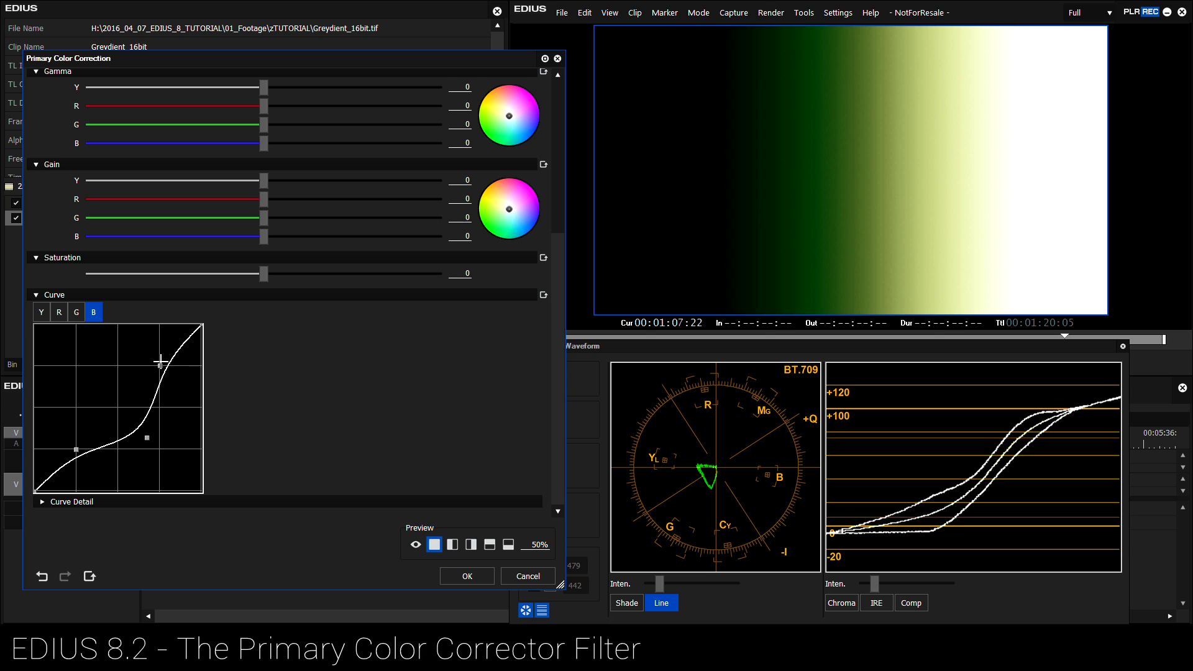
pyautogui.moveTo(160, 362); pyautogui.dragTo(157, 364)
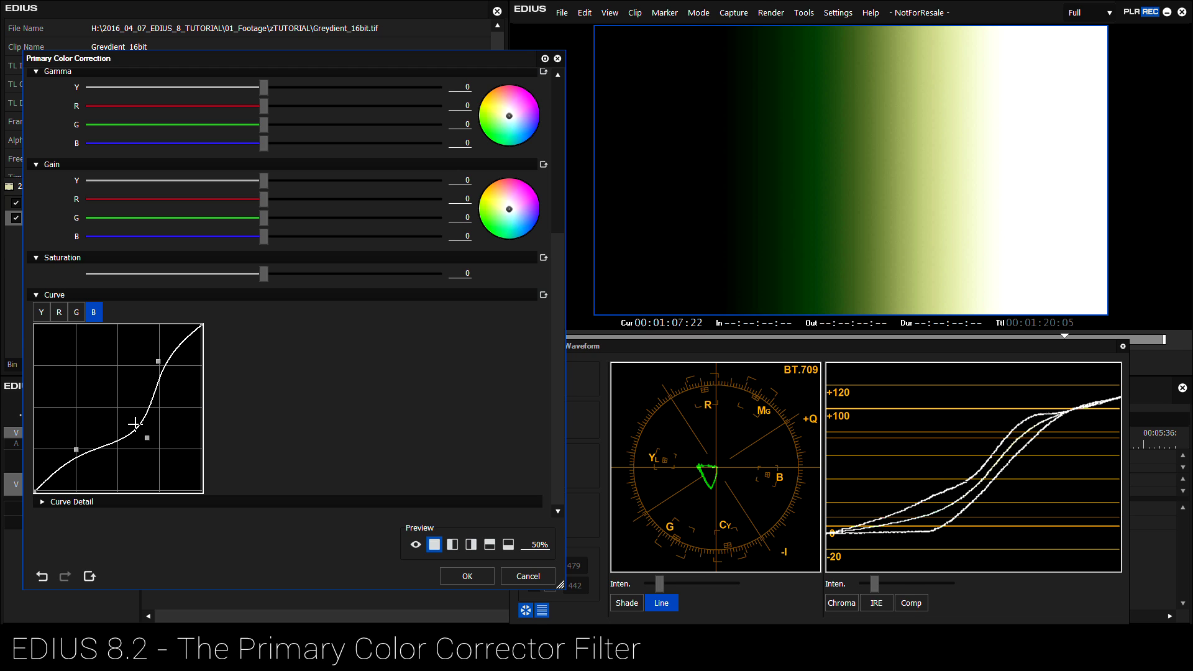
# Check the G, Y and B curves, and return the R curve's shadow and highlight points close to the diagonal.
pyautogui.click(79, 317)
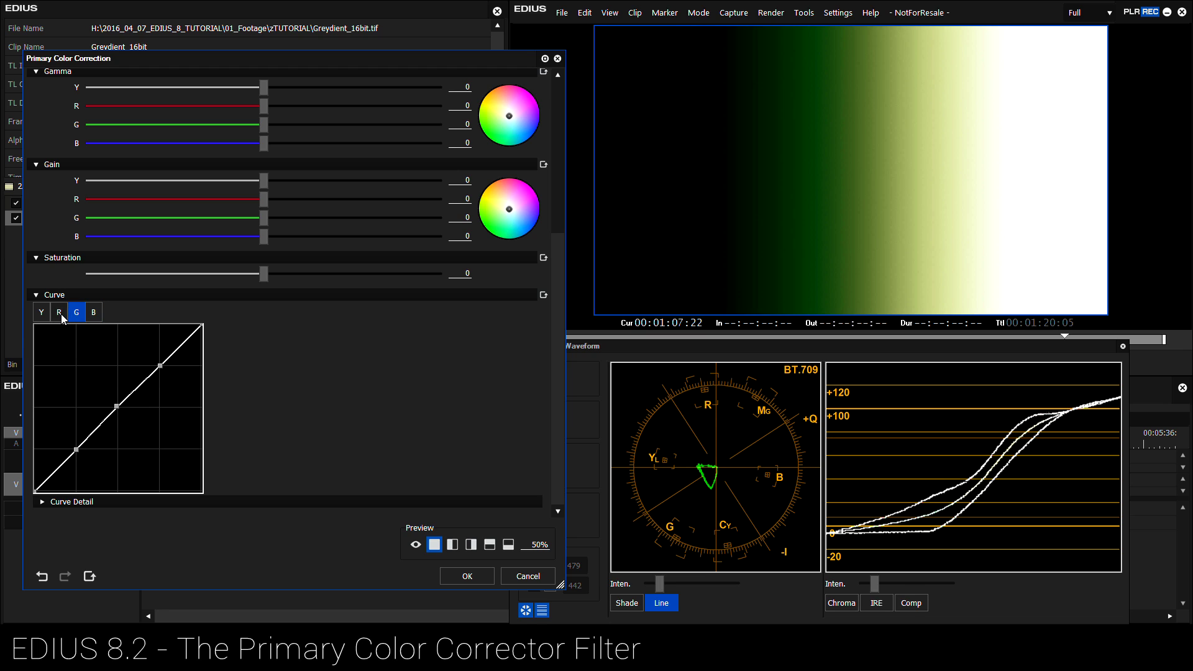
pyautogui.click(64, 316)
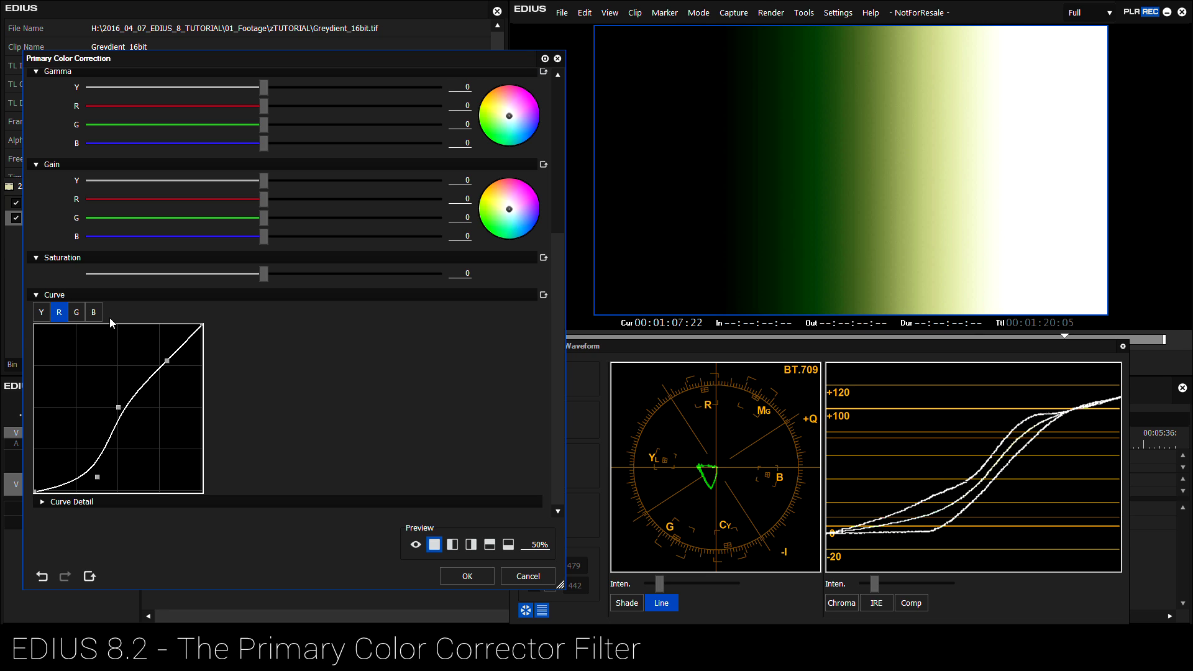
pyautogui.click(41, 318)
pyautogui.click(61, 317)
pyautogui.click(92, 313)
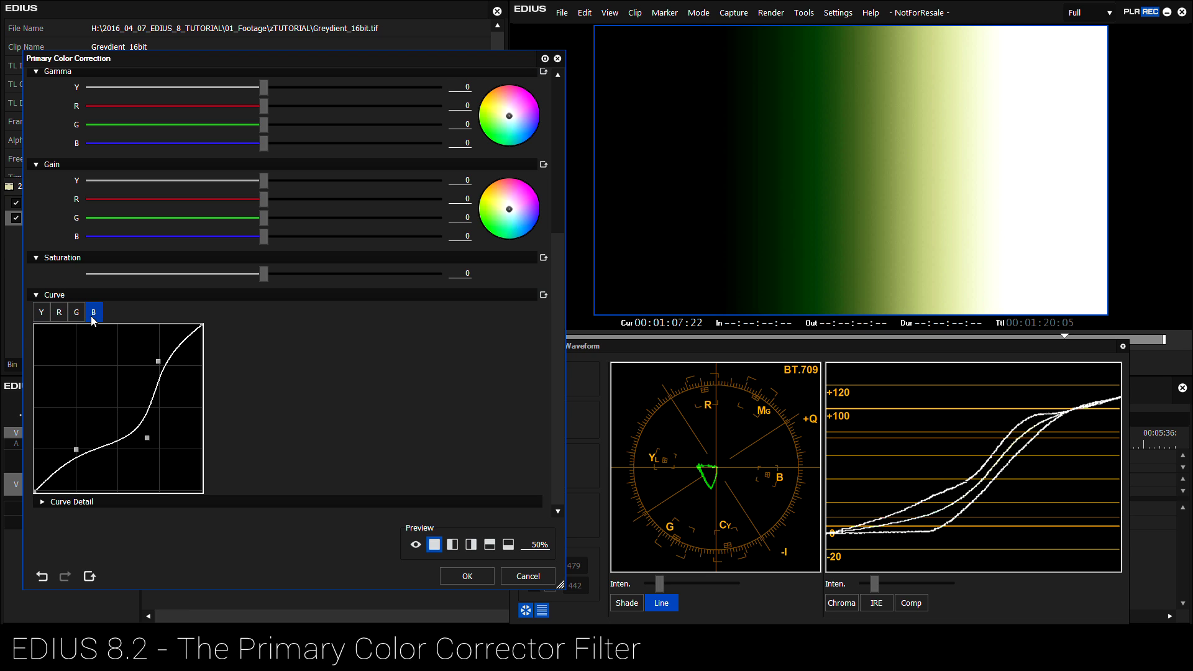
pyautogui.click(58, 313)
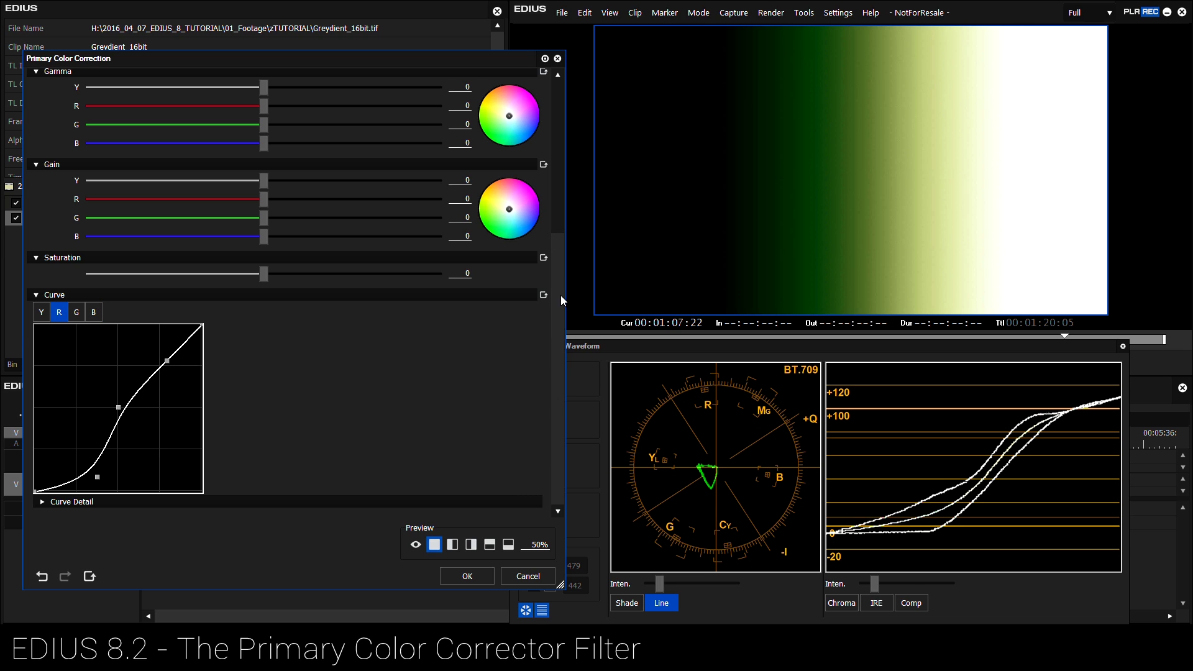
pyautogui.moveTo(554, 463)
pyautogui.mouseDown()
pyautogui.moveTo(568, 368)
pyautogui.moveTo(557, 385)
pyautogui.moveTo(553, 364)
pyautogui.moveTo(553, 443)
pyautogui.mouseUp()
pyautogui.moveTo(97, 476); pyautogui.dragTo(71, 461)
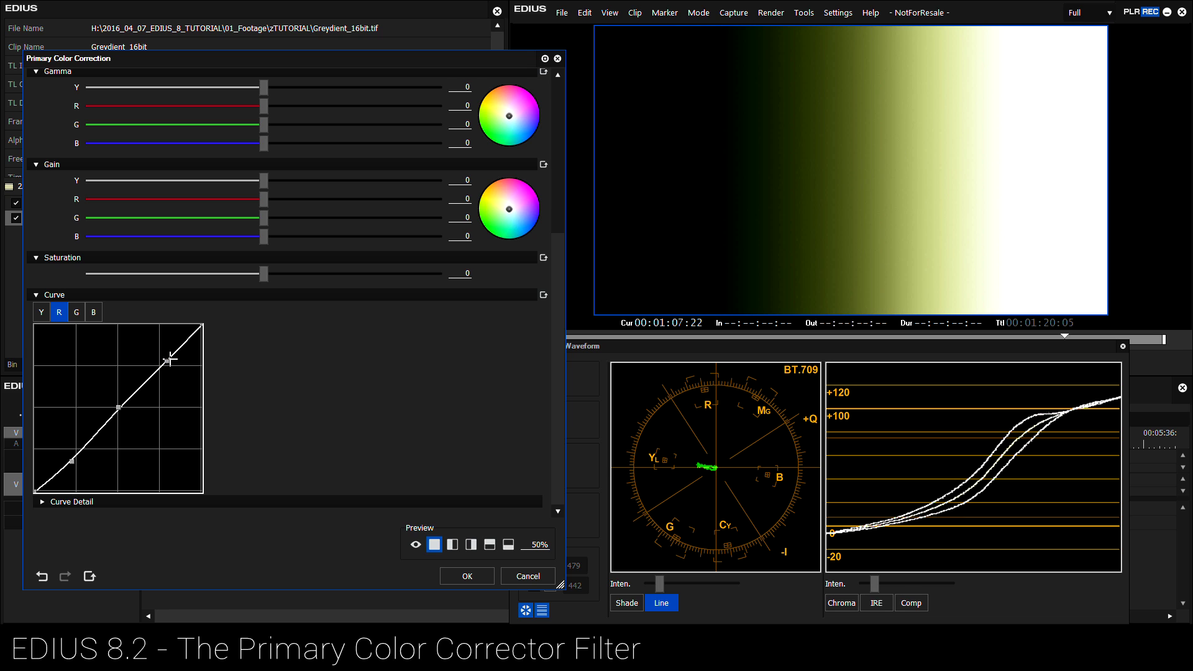
pyautogui.moveTo(168, 360); pyautogui.dragTo(161, 362)
# Shift the B curve's highlight point slightly inward and down, and check the G and R curves.
pyautogui.click(79, 315)
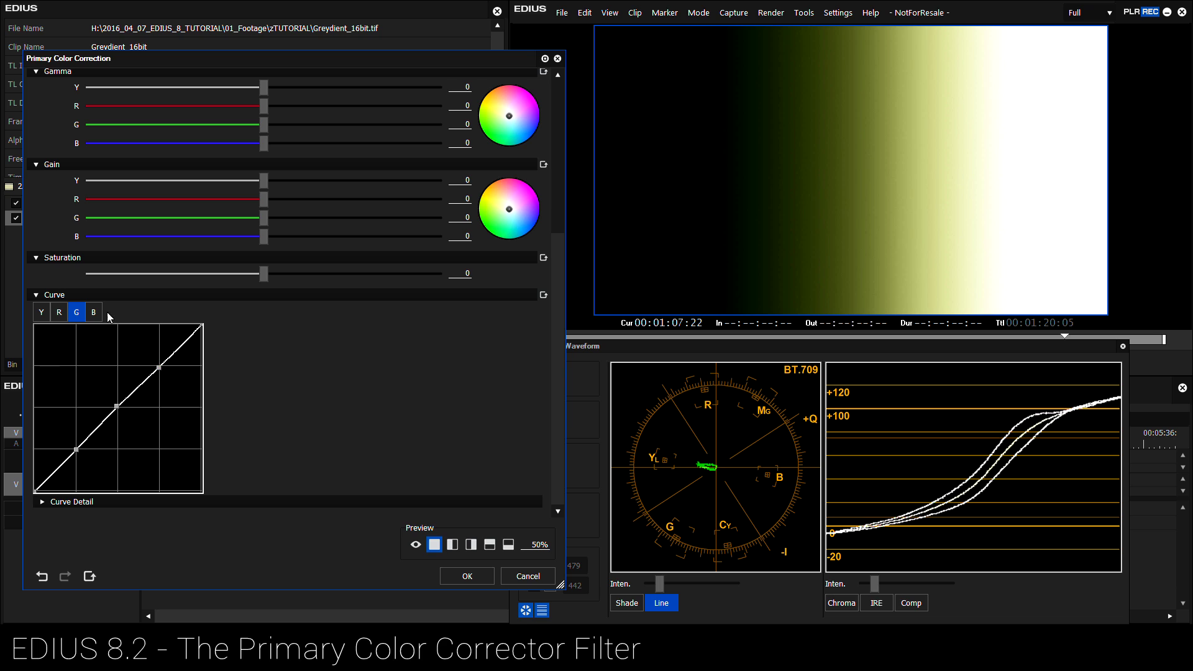
pyautogui.click(94, 313)
pyautogui.moveTo(158, 367); pyautogui.dragTo(132, 372)
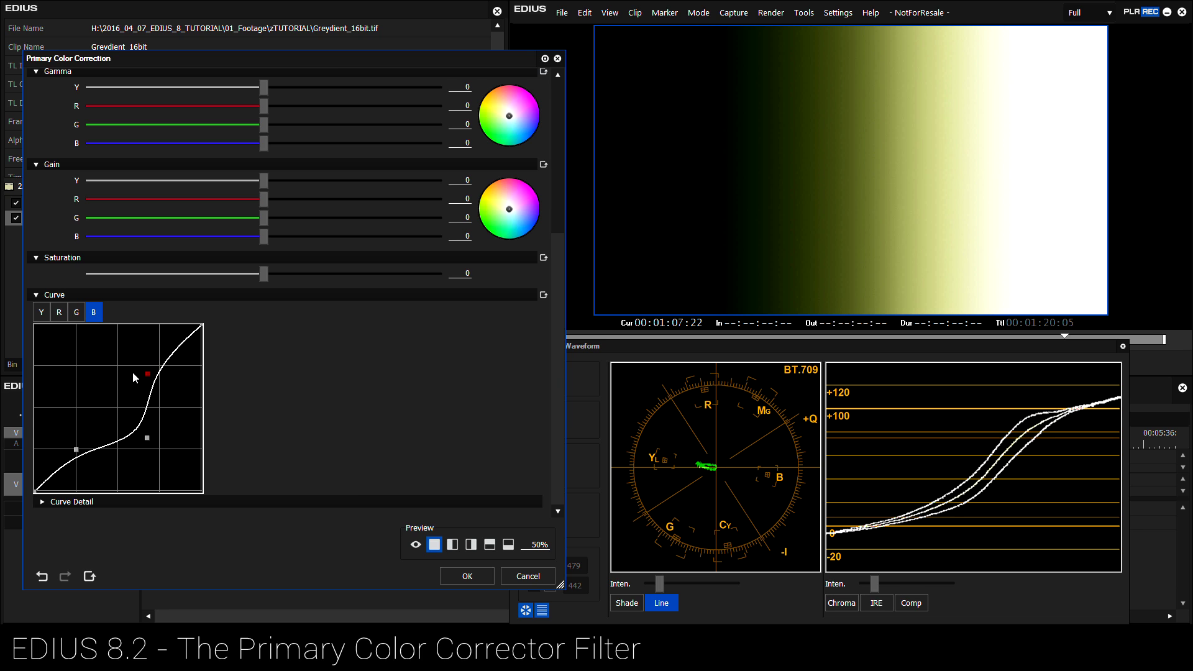
pyautogui.click(78, 318)
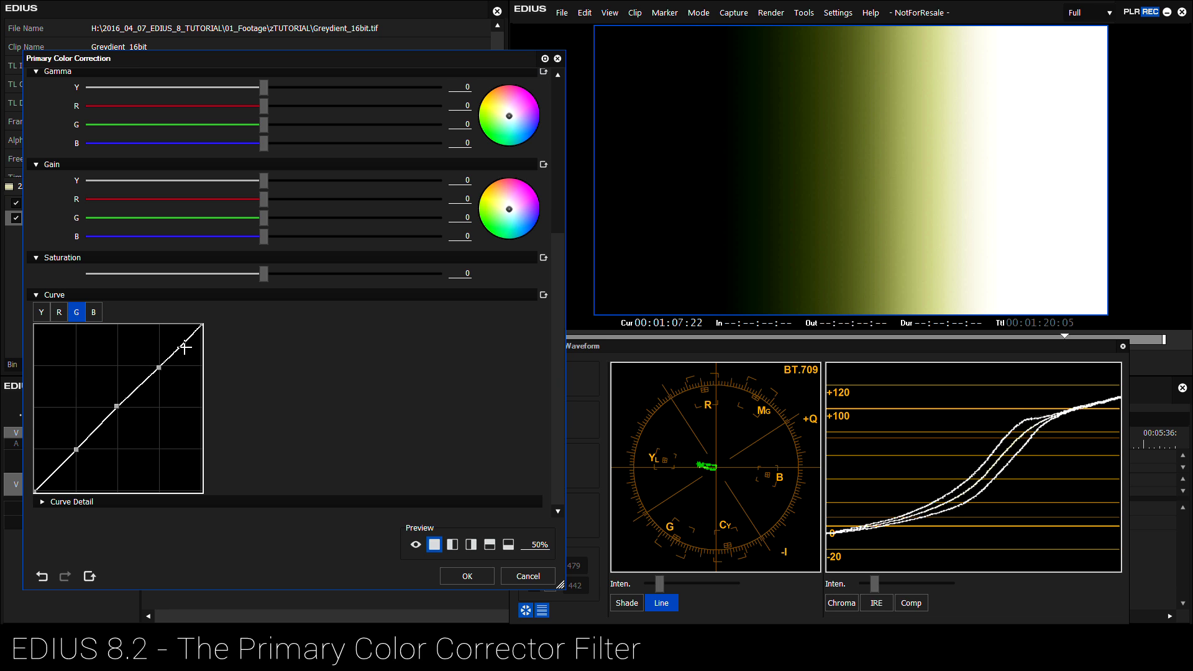
pyautogui.click(59, 313)
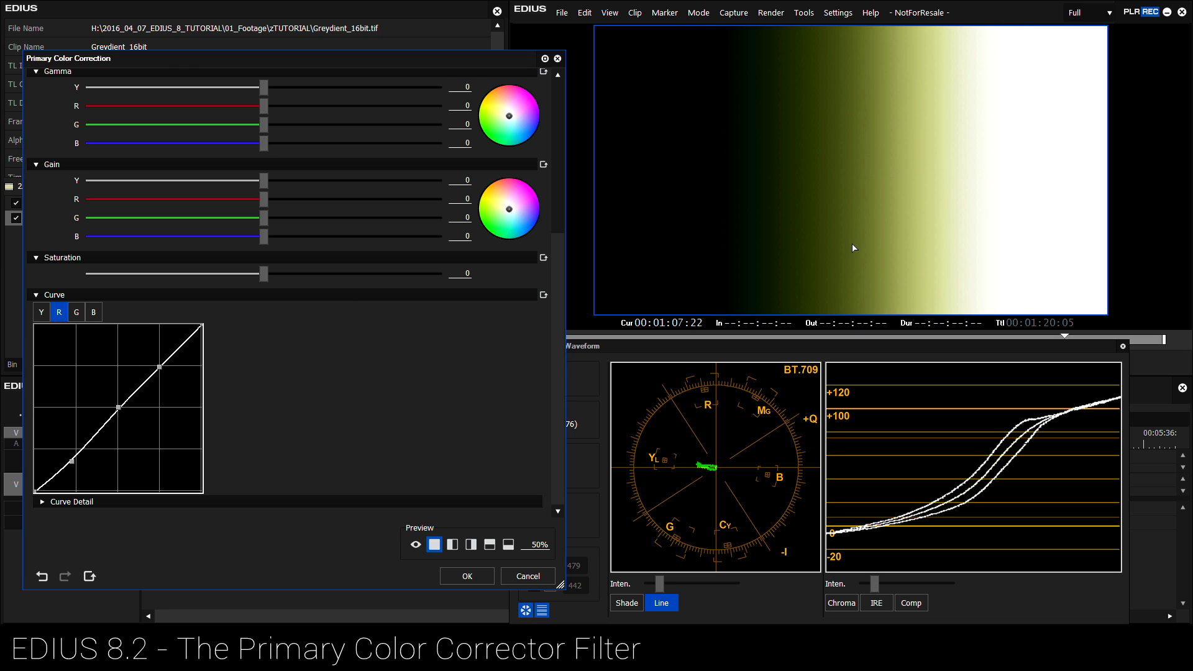
# Reshape the G curve's lower tones, and pull the R curve's middle point down with its highlight point nudged inward.
pyautogui.click(76, 319)
pyautogui.moveTo(118, 408); pyautogui.dragTo(62, 446)
pyautogui.click(59, 313)
pyautogui.moveTo(117, 409); pyautogui.dragTo(118, 441)
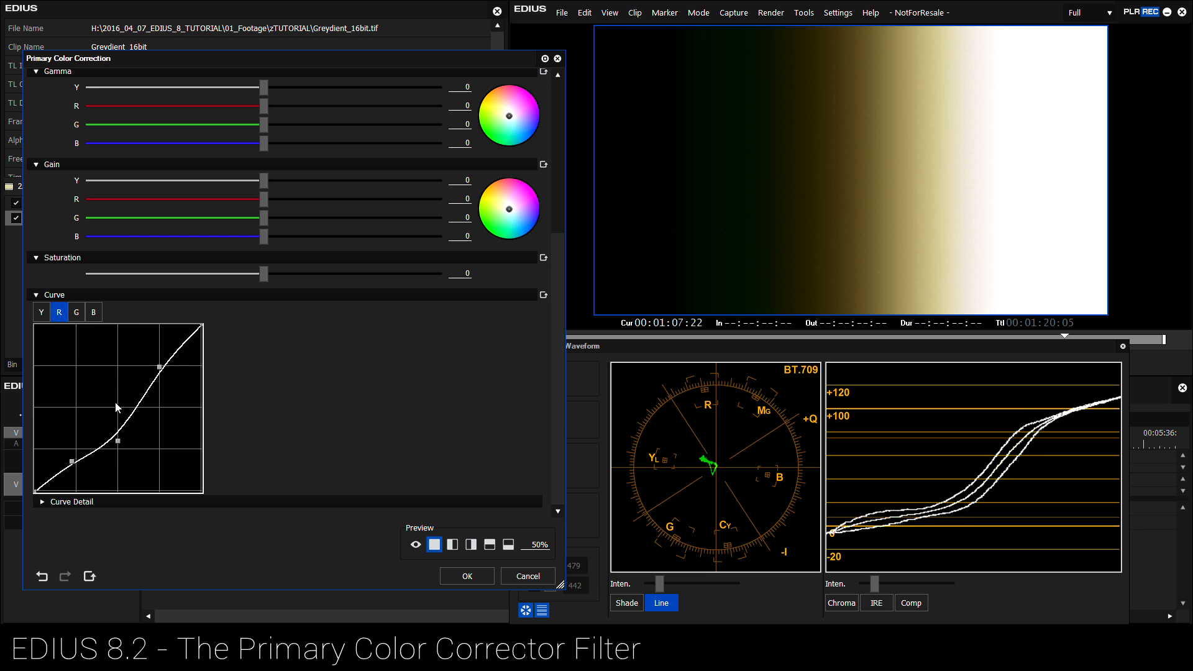
pyautogui.moveTo(158, 369); pyautogui.dragTo(150, 368)
# Ease the B curve's middle point toward the diagonal, and pull the G curve's shadow point down to tint the dark tones red.
pyautogui.click(93, 312)
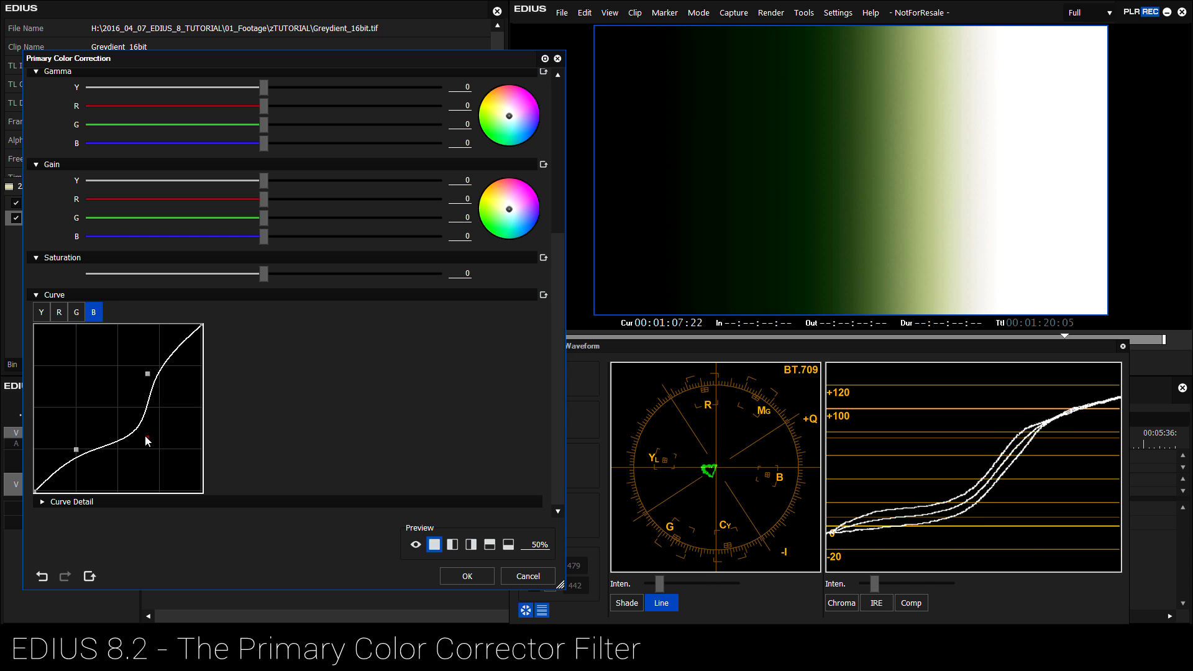
pyautogui.moveTo(152, 439); pyautogui.dragTo(130, 429)
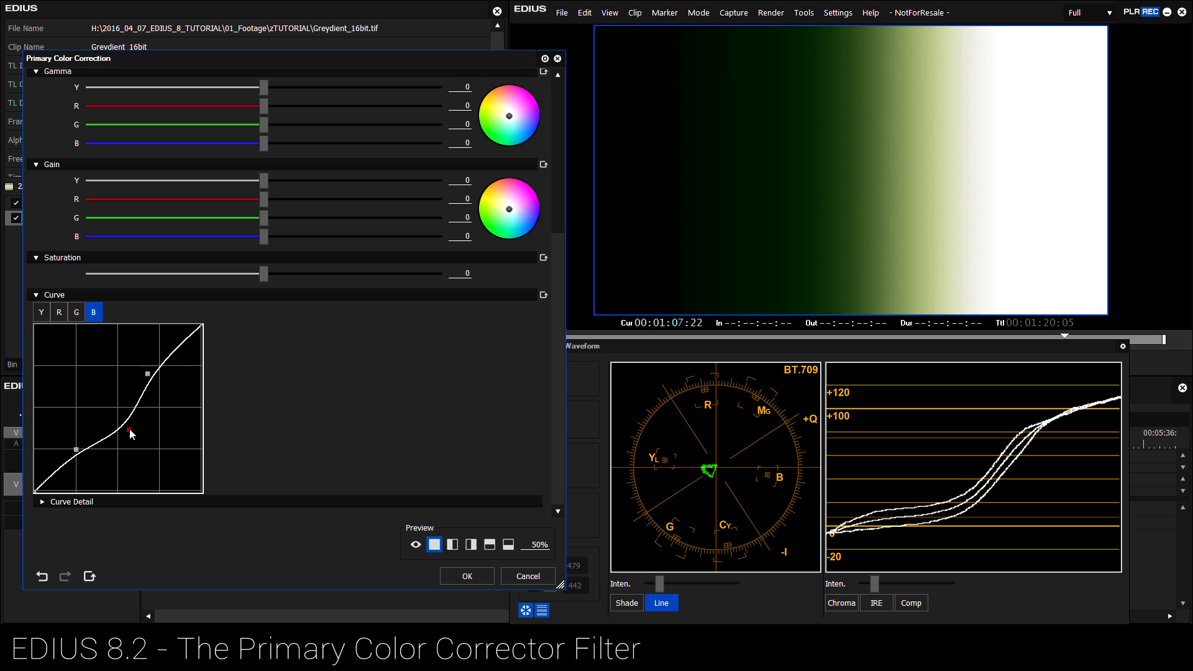
pyautogui.click(66, 315)
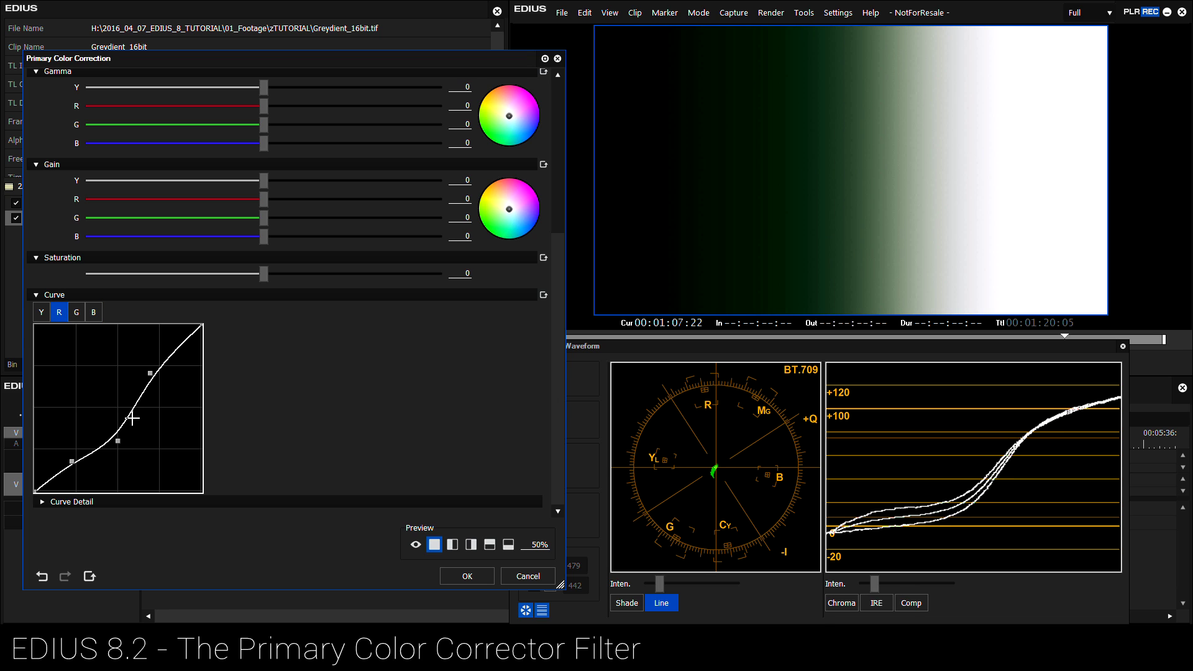
pyautogui.moveTo(119, 438); pyautogui.dragTo(84, 481)
pyautogui.click(75, 316)
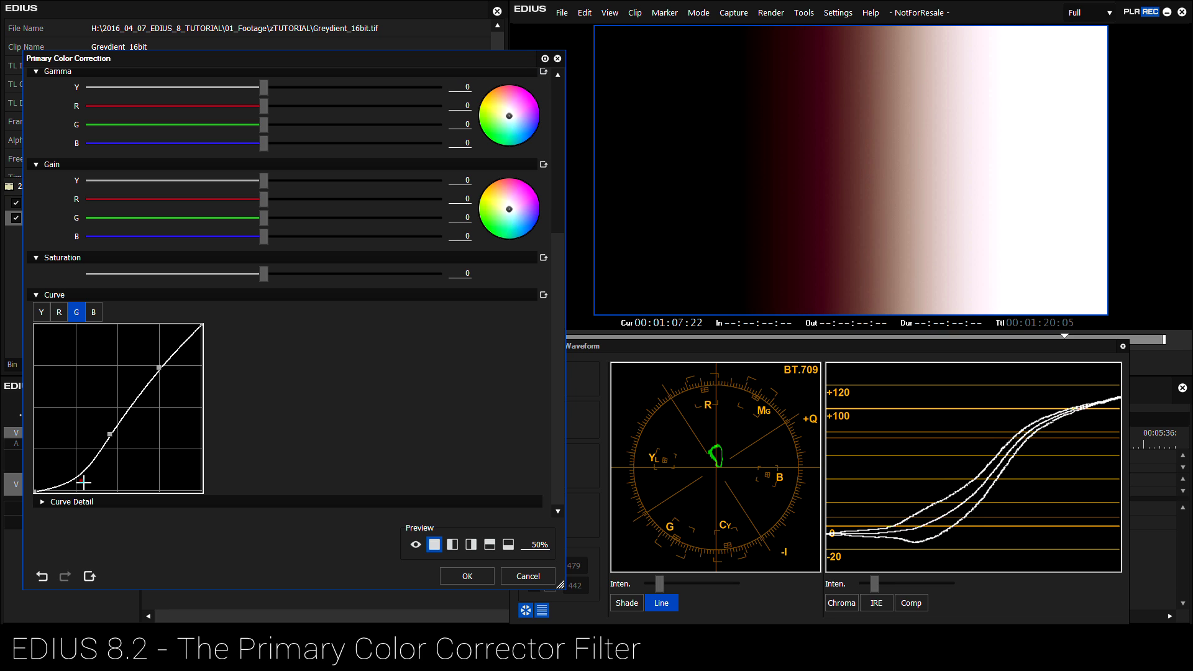
# Raise the Y curve's shadow point near the black end and shift its middle point slightly inward to lift the shadows.
pyautogui.click(44, 312)
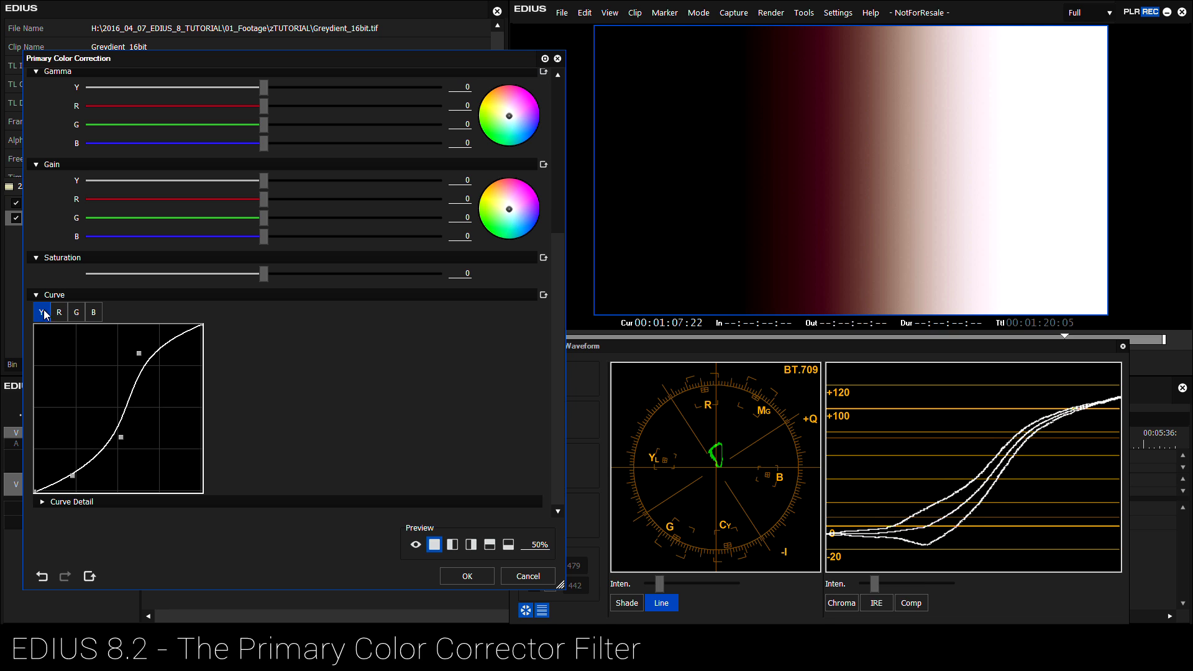
pyautogui.moveTo(72, 475); pyautogui.dragTo(59, 481)
pyautogui.moveTo(121, 437); pyautogui.dragTo(112, 443)
pyautogui.moveTo(58, 480); pyautogui.dragTo(47, 467)
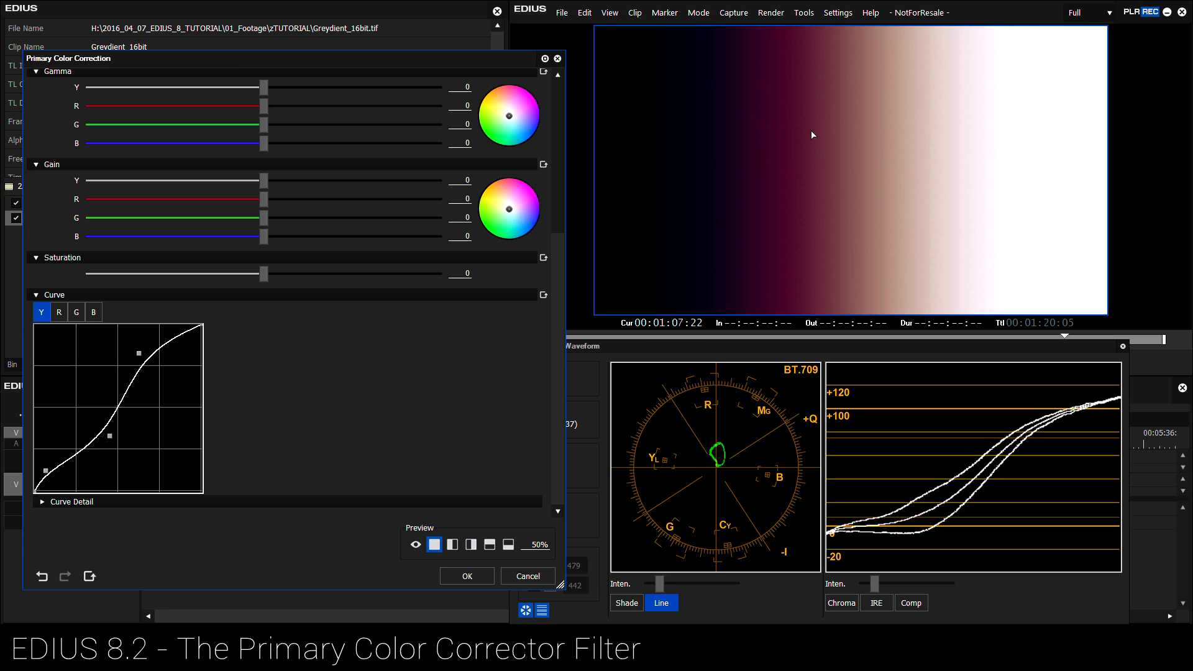
# Reset the Curve section of Primary Color Correction to its default.
pyautogui.moveTo(553, 344); pyautogui.dragTo(557, 186)
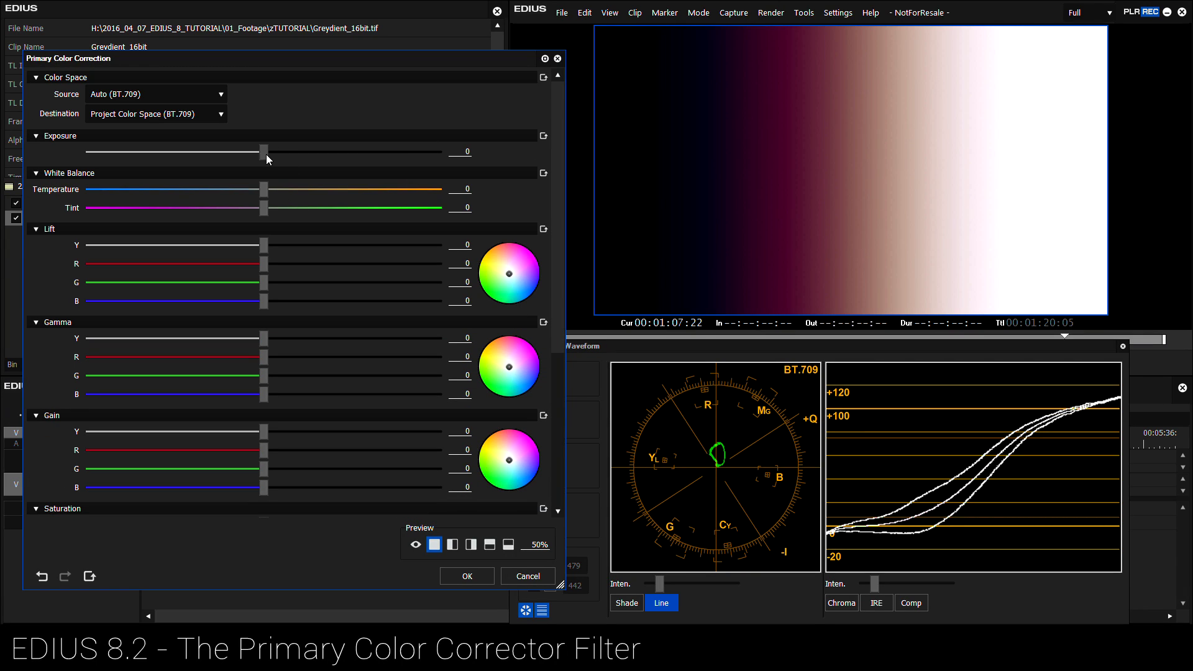
pyautogui.moveTo(560, 247); pyautogui.dragTo(564, 404)
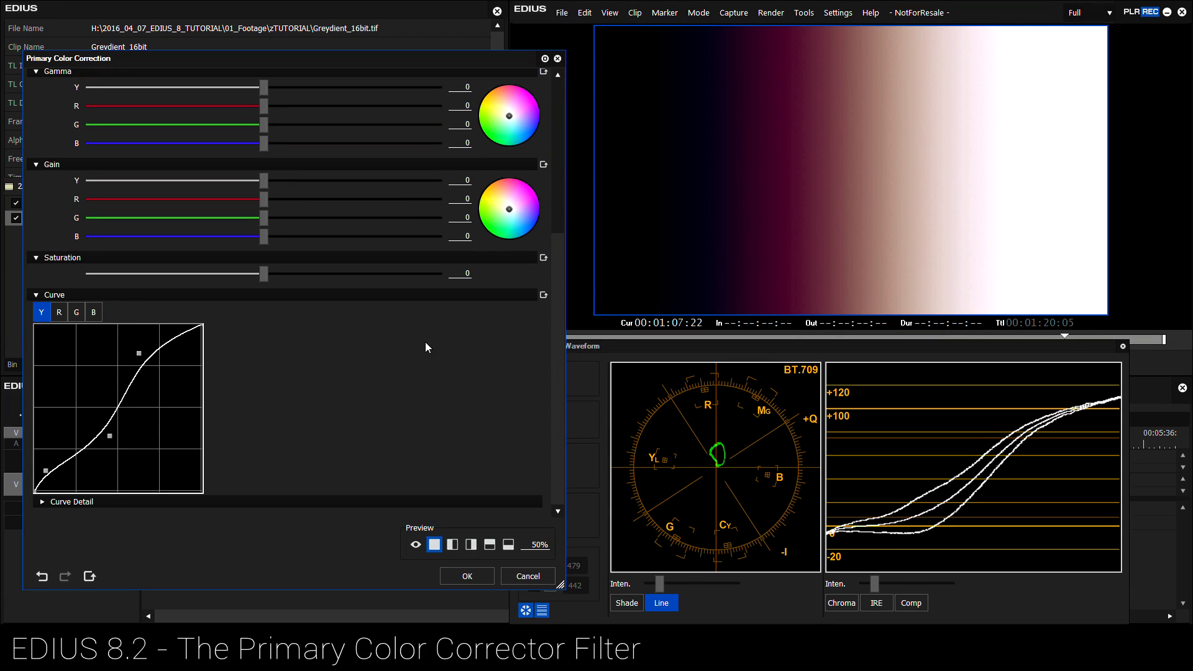
pyautogui.click(540, 296)
# Try the Exposure at 36 and at -31 on the gradient, and return it to 0.
pyautogui.moveTo(561, 327); pyautogui.dragTo(568, 158)
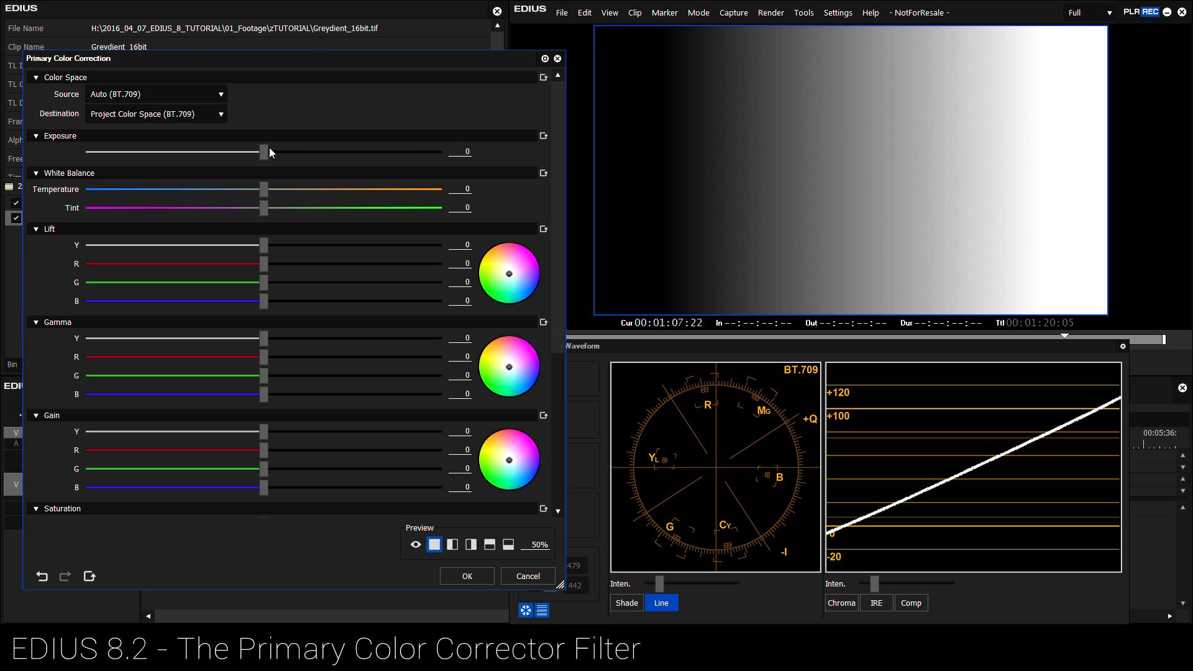
pyautogui.moveTo(267, 155); pyautogui.dragTo(327, 162)
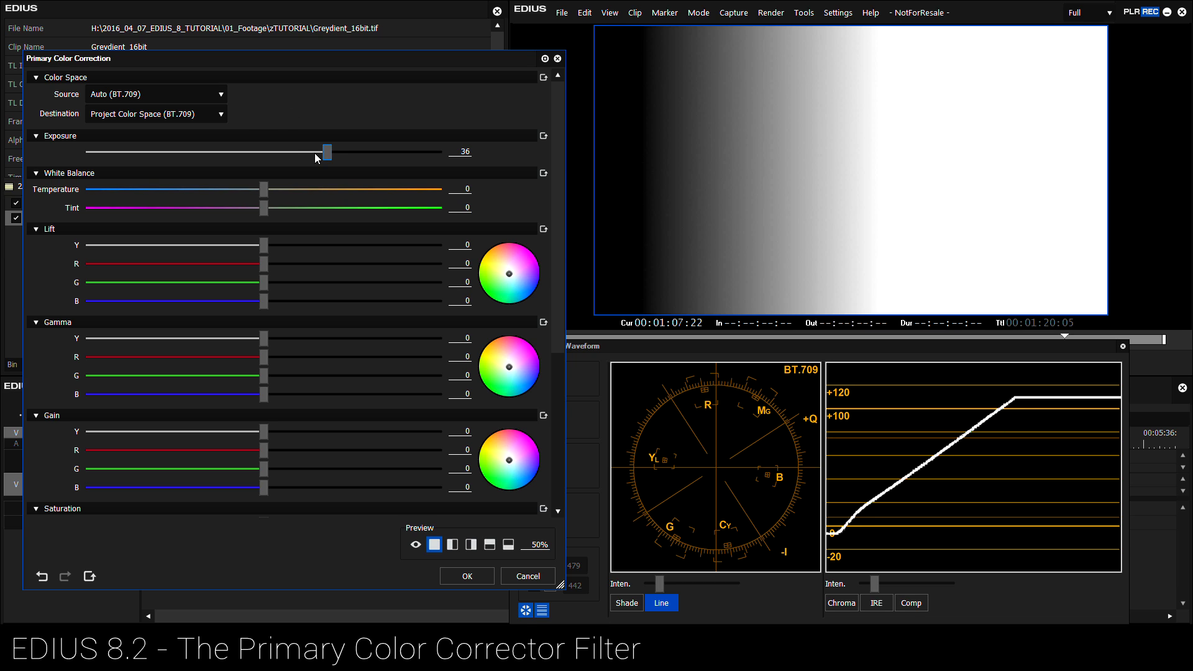
pyautogui.moveTo(325, 151); pyautogui.dragTo(210, 162)
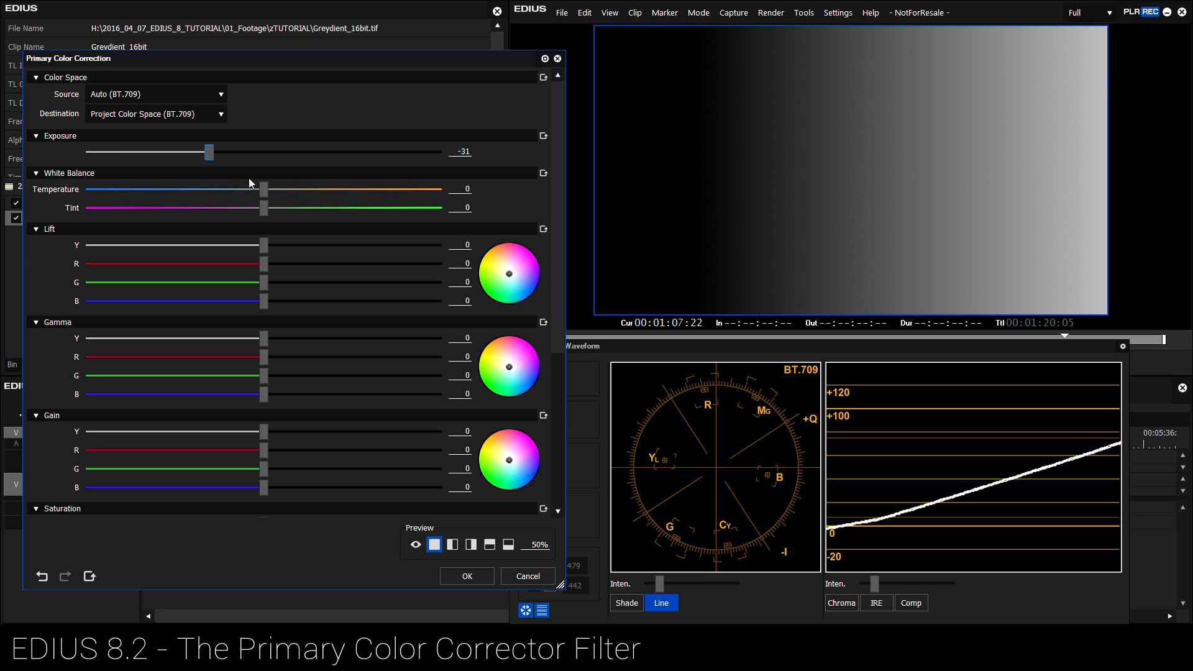
pyautogui.moveTo(248, 158); pyautogui.dragTo(264, 159)
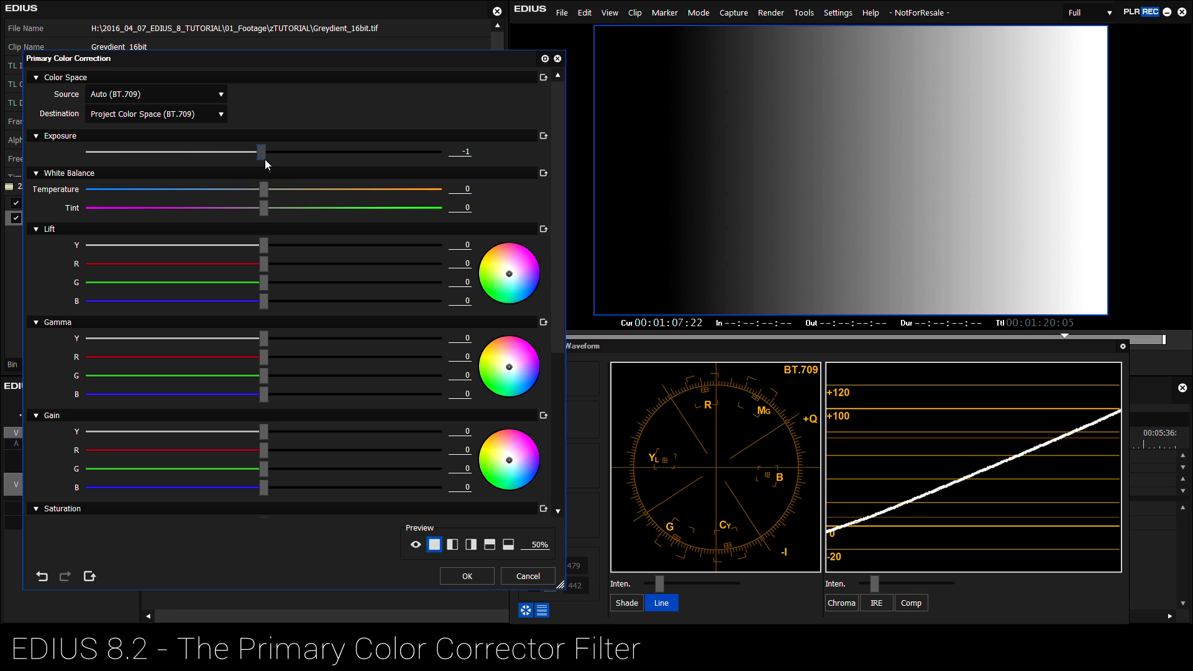
pyautogui.click(471, 154)
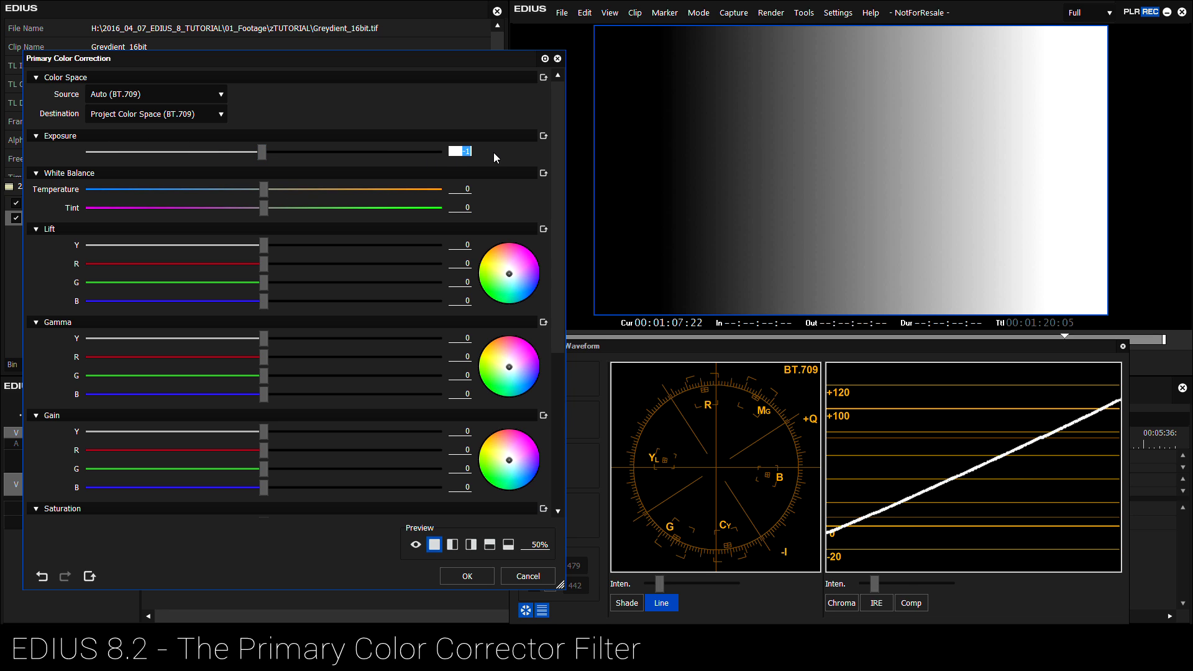
# Accept the Primary Color Correction settings and delete the Greydient_16bit clip from the timeline.
pyautogui.scroll(-2, 557, 245)
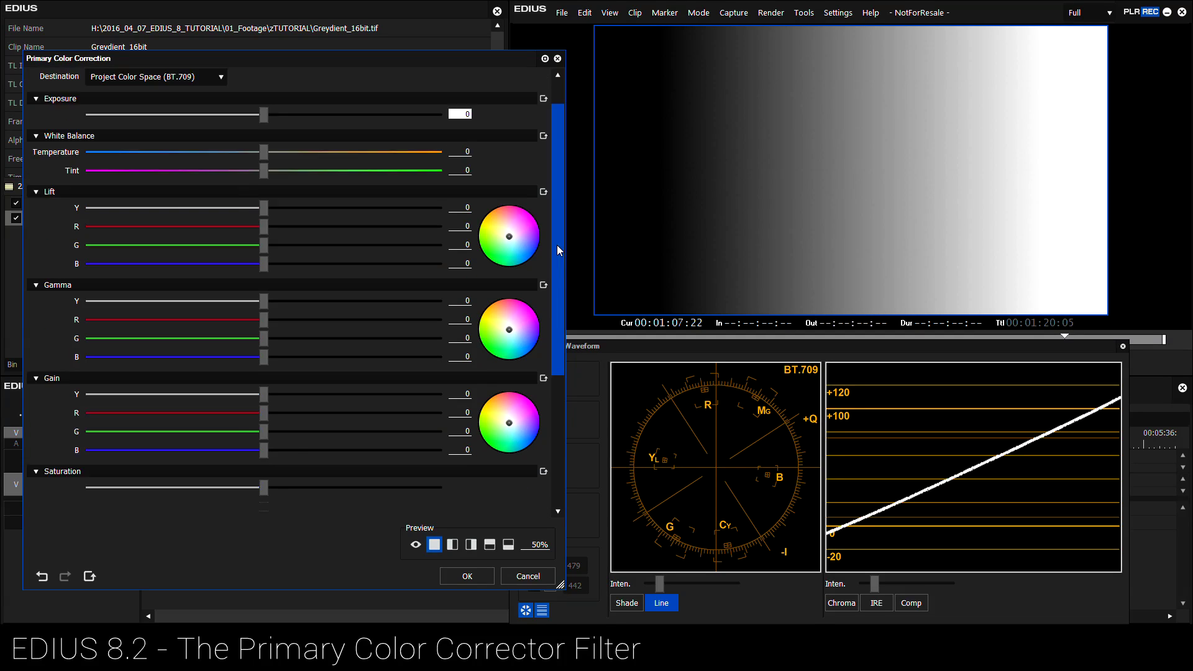
pyautogui.click(476, 573)
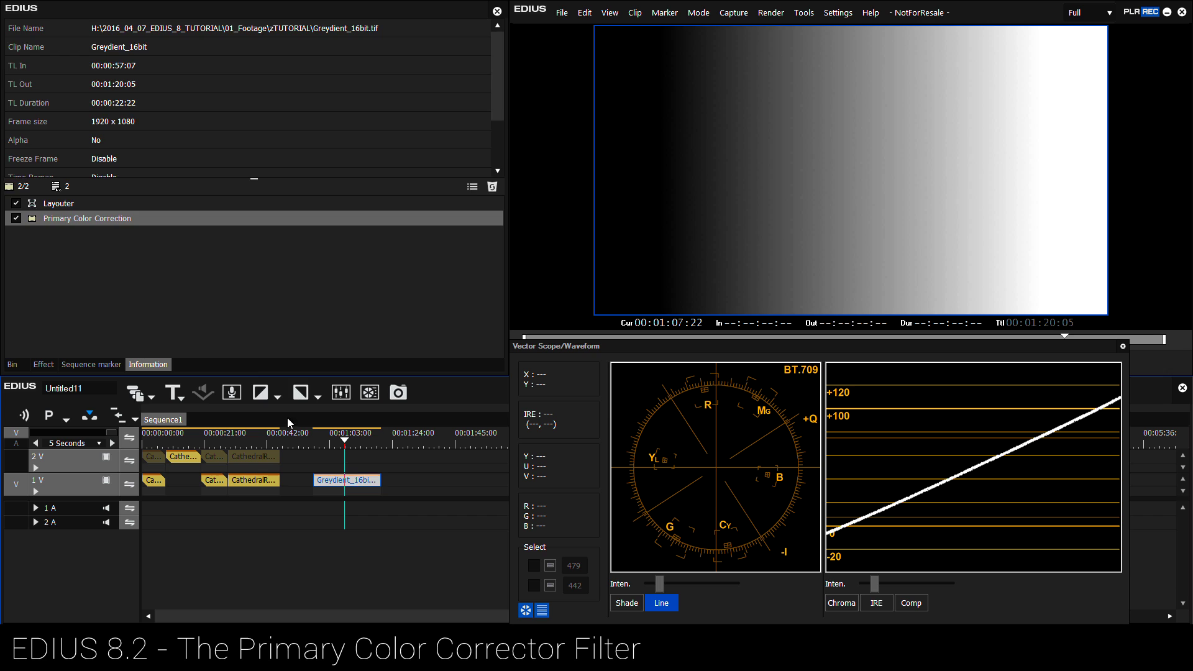
pyautogui.press('Delete')
# Place the ContrastColours_709_10bit clip from the zTUTORIAL bin folder on track 1 V at the playhead.
pyautogui.press('b')
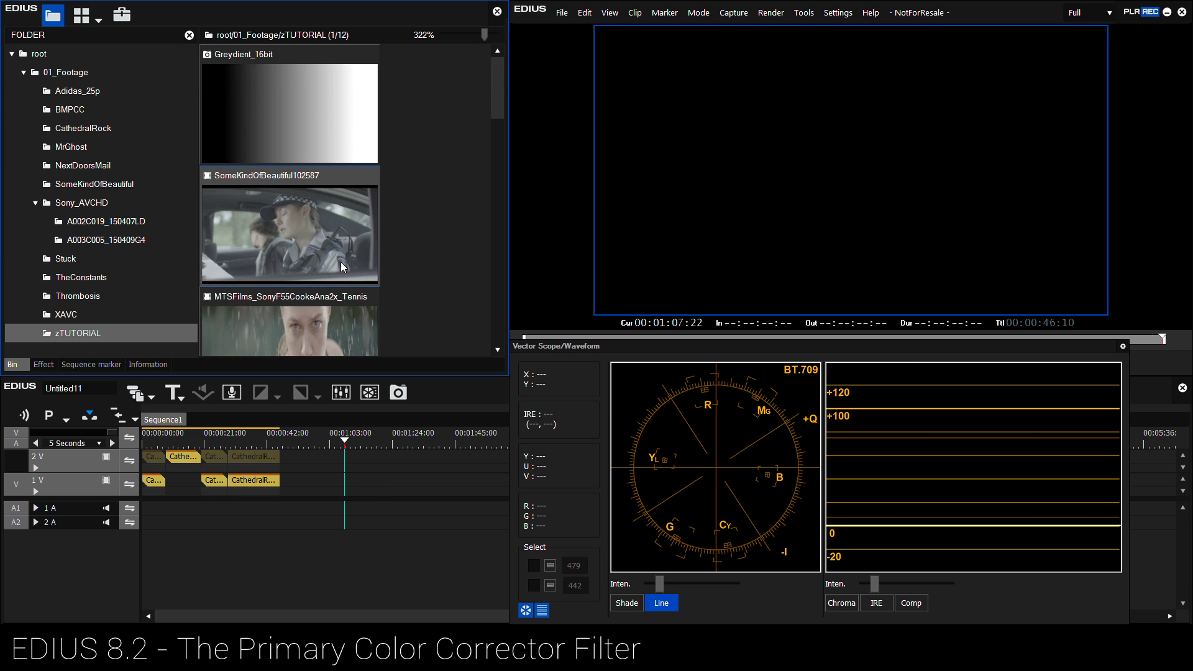
pyautogui.moveTo(500, 84); pyautogui.dragTo(496, 139)
pyautogui.moveTo(273, 213); pyautogui.dragTo(343, 479)
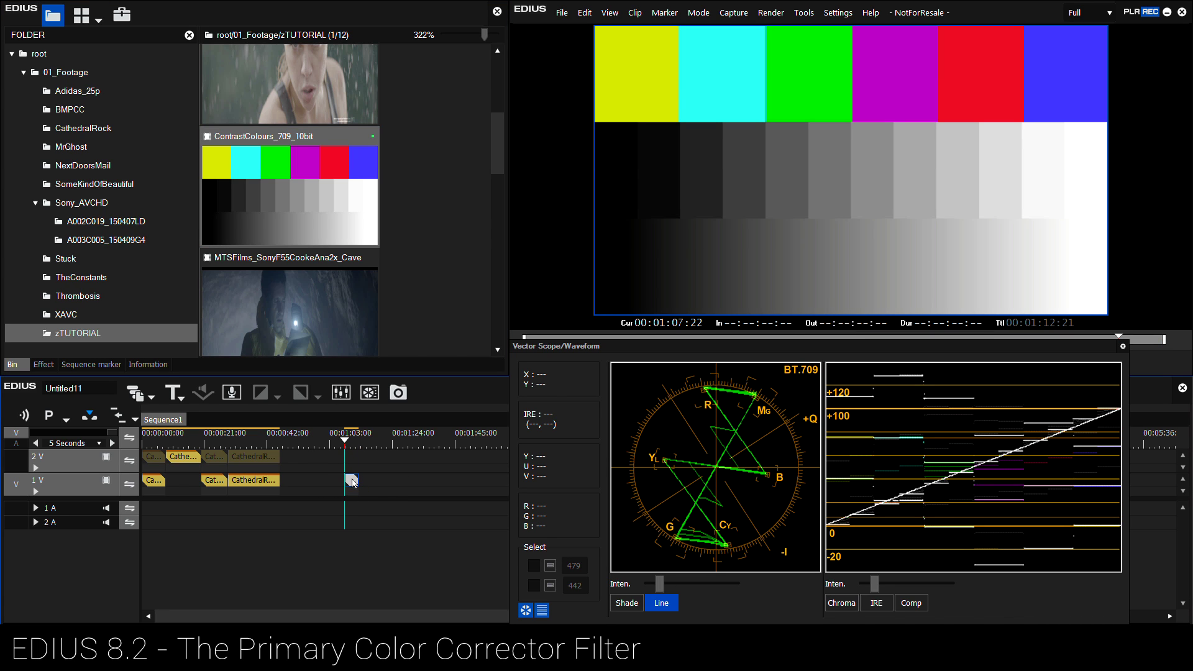
# Apply Primary Color Correction to the ContrastColours_709_10bit clip and open its settings at the Curve section.
pyautogui.click(44, 364)
pyautogui.moveTo(111, 212); pyautogui.dragTo(349, 480)
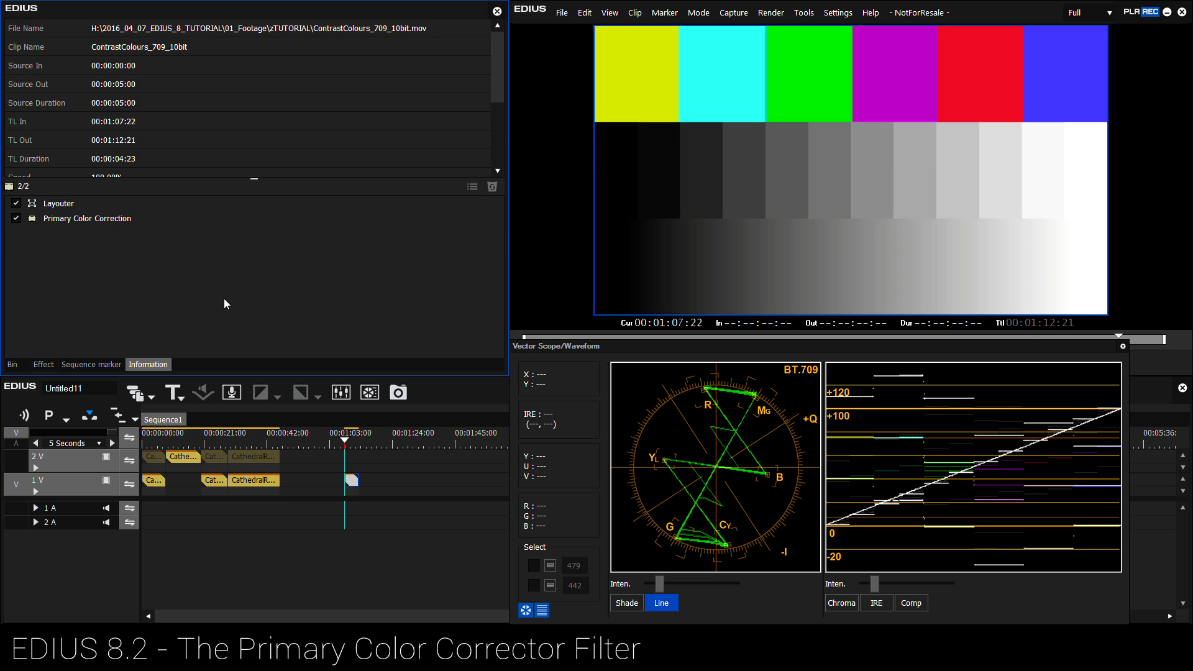
pyautogui.doubleClick(93, 218)
pyautogui.moveTo(553, 207); pyautogui.dragTo(552, 360)
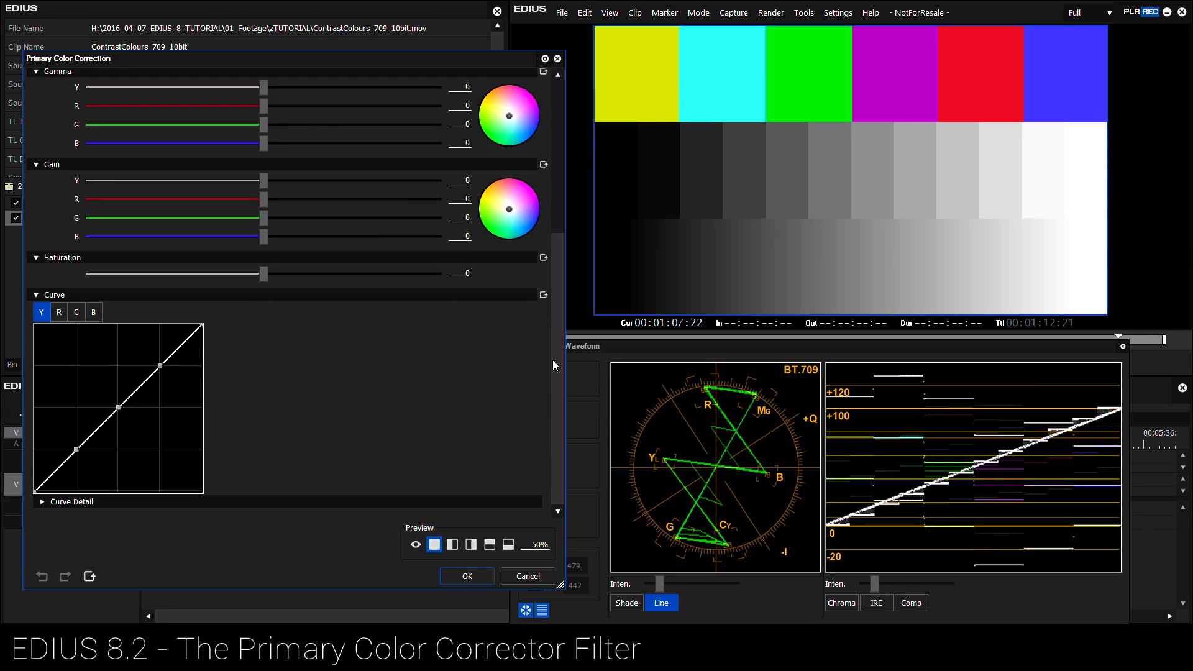
# Shape the Y curve into an S by lowering the shadow and midtone points and raising the highlight point.
pyautogui.moveTo(76, 449); pyautogui.dragTo(76, 462)
pyautogui.moveTo(119, 407); pyautogui.dragTo(119, 421)
pyautogui.moveTo(160, 365); pyautogui.dragTo(156, 348)
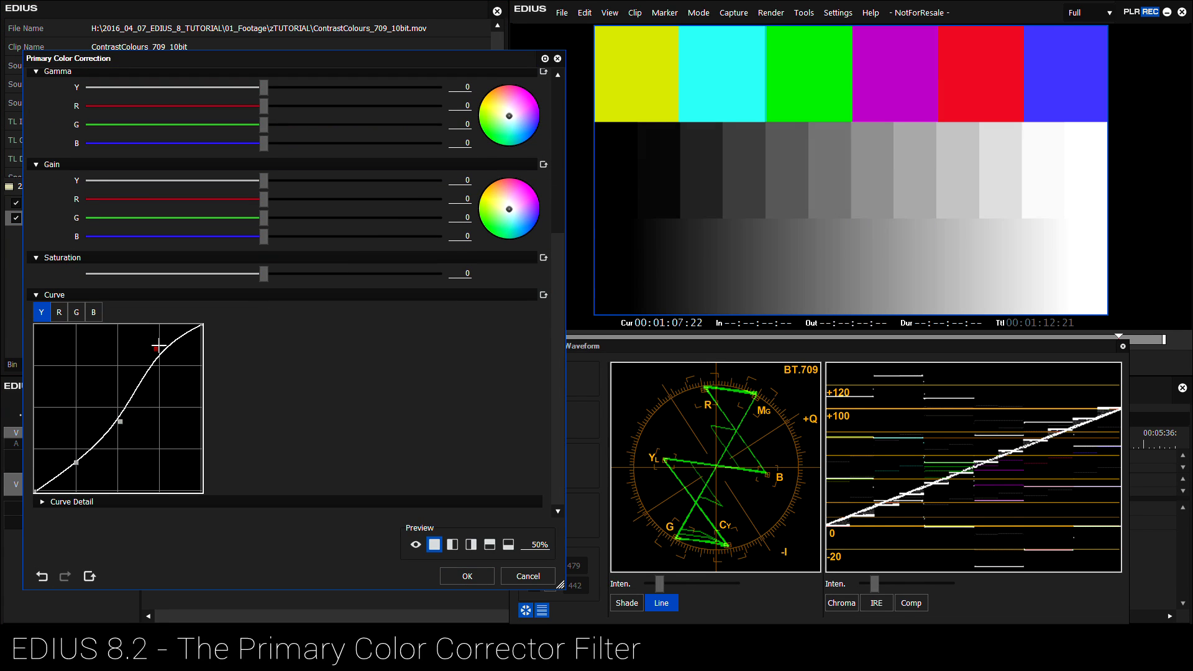
# Lower the shadow point of the R curve strongly, nudge its midtone point, and pull down the highlight point of the B curve.
pyautogui.click(61, 312)
pyautogui.moveTo(79, 452); pyautogui.dragTo(80, 476)
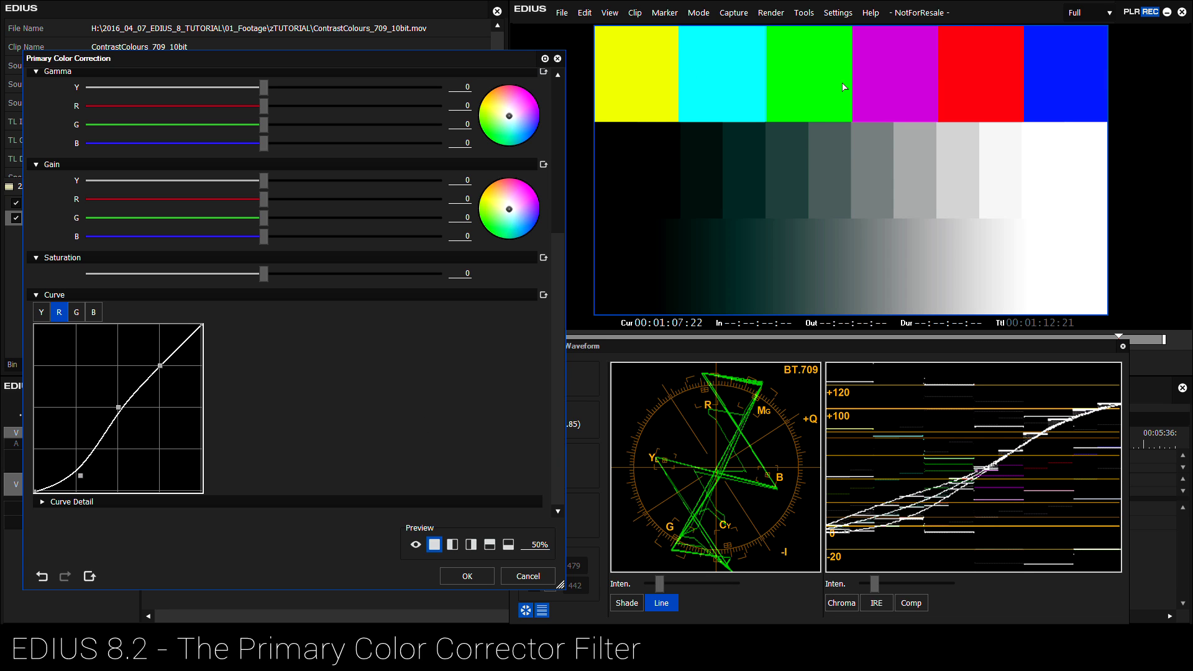
pyautogui.moveTo(118, 407)
pyautogui.mouseDown()
pyautogui.moveTo(121, 418)
pyautogui.moveTo(114, 408)
pyautogui.mouseUp()
pyautogui.click(93, 311)
pyautogui.moveTo(159, 367); pyautogui.dragTo(187, 418)
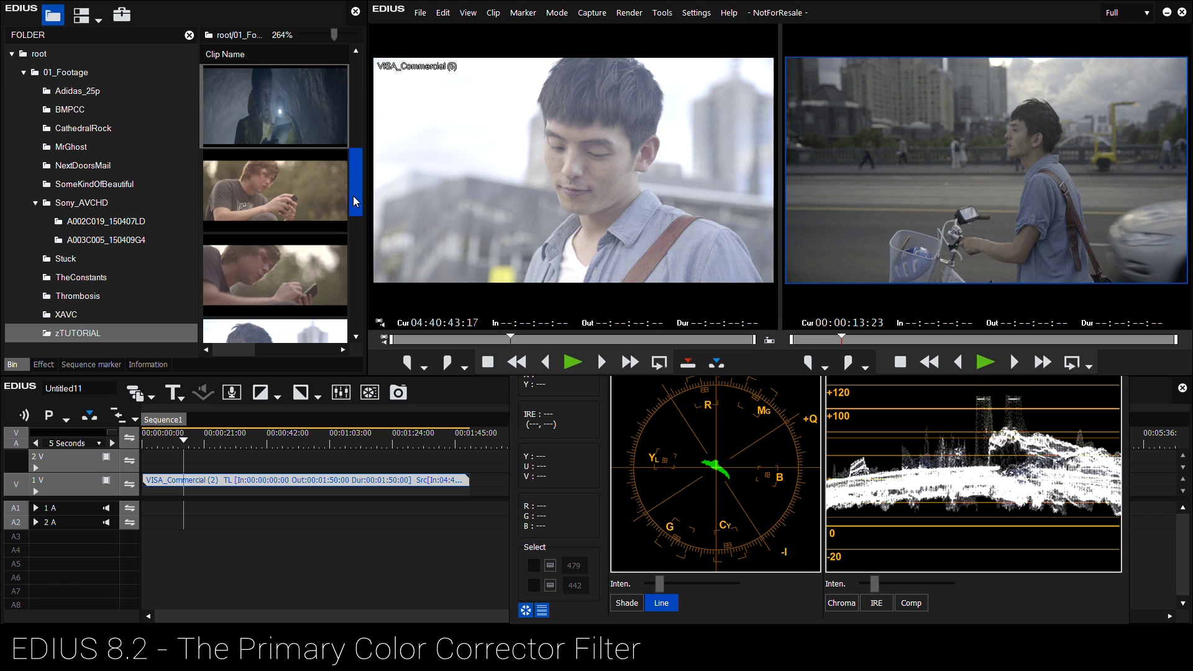
# Move the playhead to 00:00:10:05, apply the YUV Curve filter to the VISA_Commercial (2) clip, and open its settings.
pyautogui.moveTo(353, 195); pyautogui.dragTo(355, 278)
pyautogui.moveTo(188, 440)
pyautogui.mouseDown()
pyautogui.moveTo(253, 444)
pyautogui.moveTo(185, 460)
pyautogui.mouseUp()
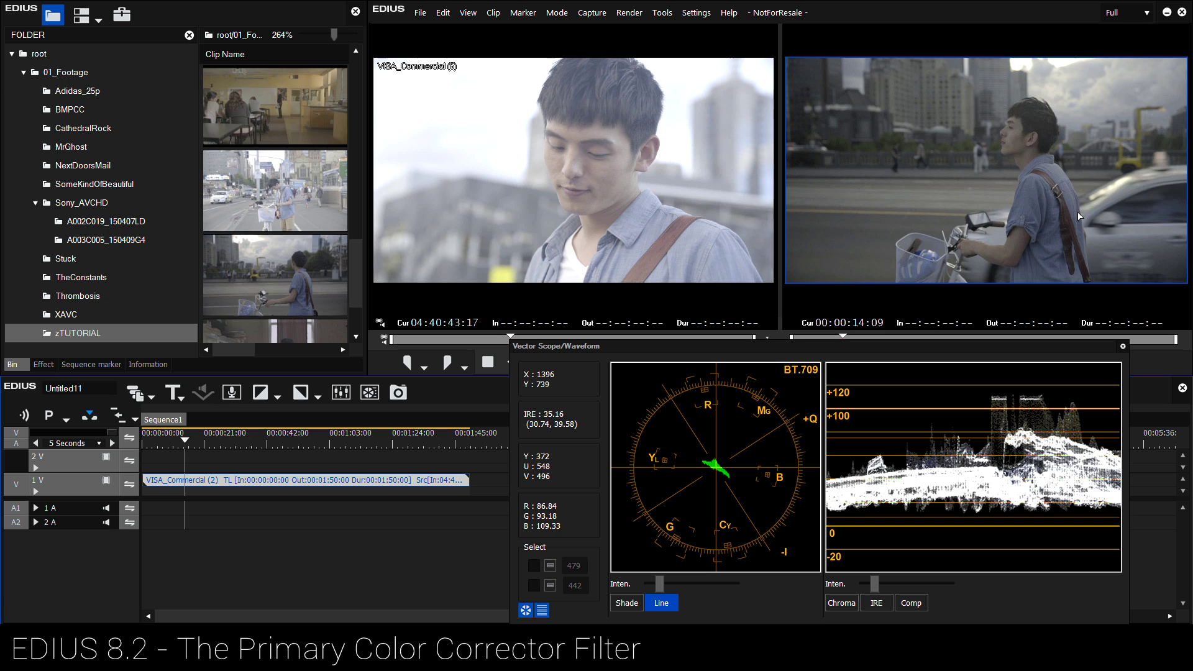
pyautogui.click(175, 443)
pyautogui.moveTo(175, 443); pyautogui.dragTo(173, 444)
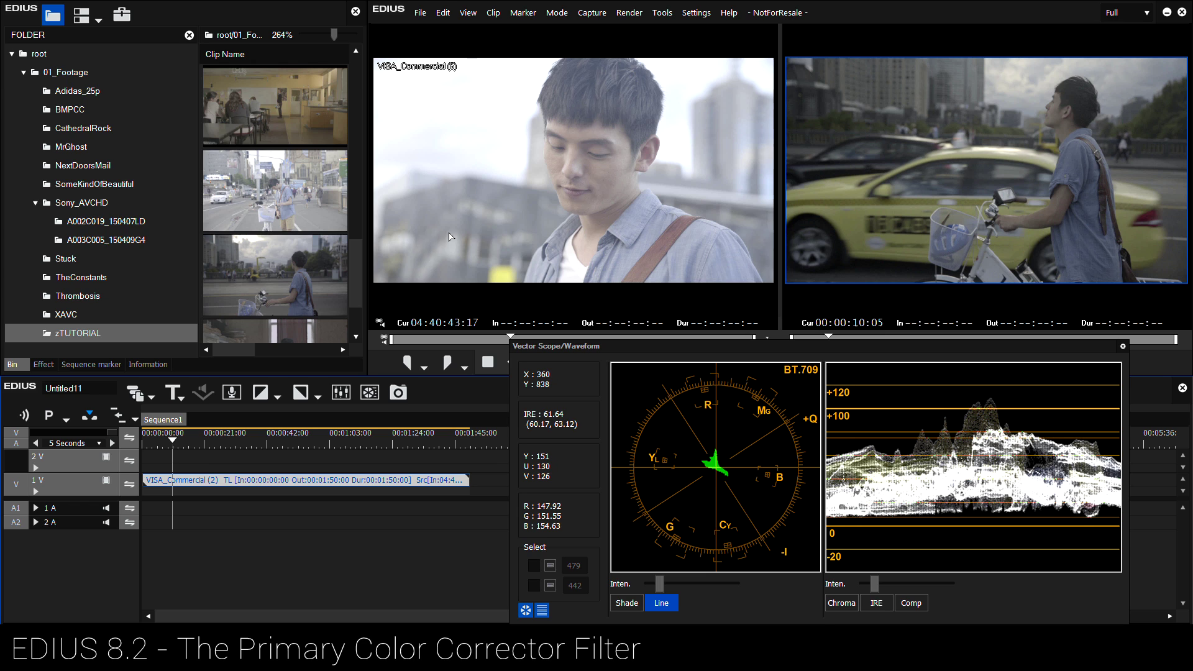
pyautogui.click(45, 365)
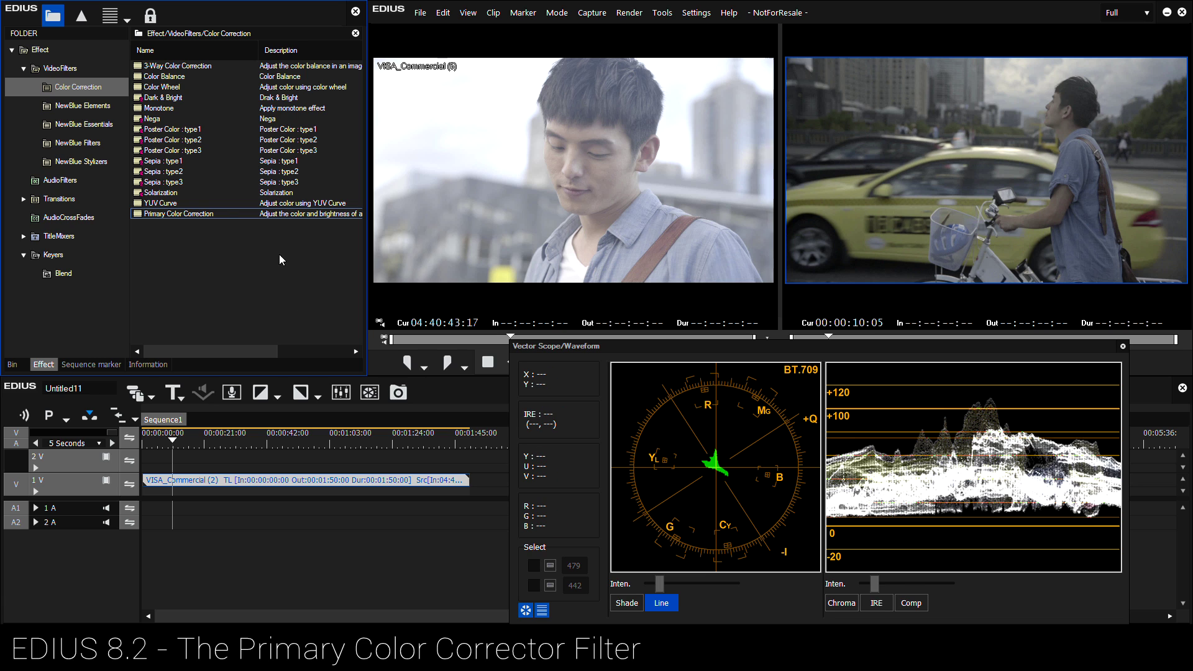
pyautogui.click(153, 204)
pyautogui.moveTo(154, 204); pyautogui.dragTo(195, 481)
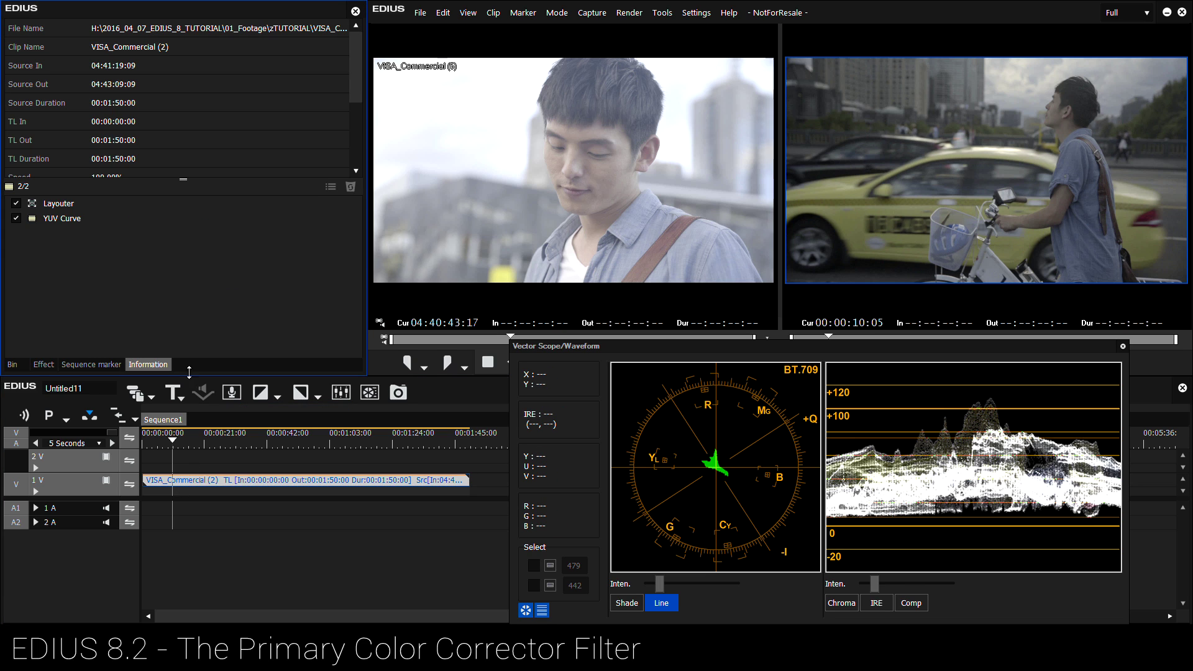
pyautogui.doubleClick(53, 216)
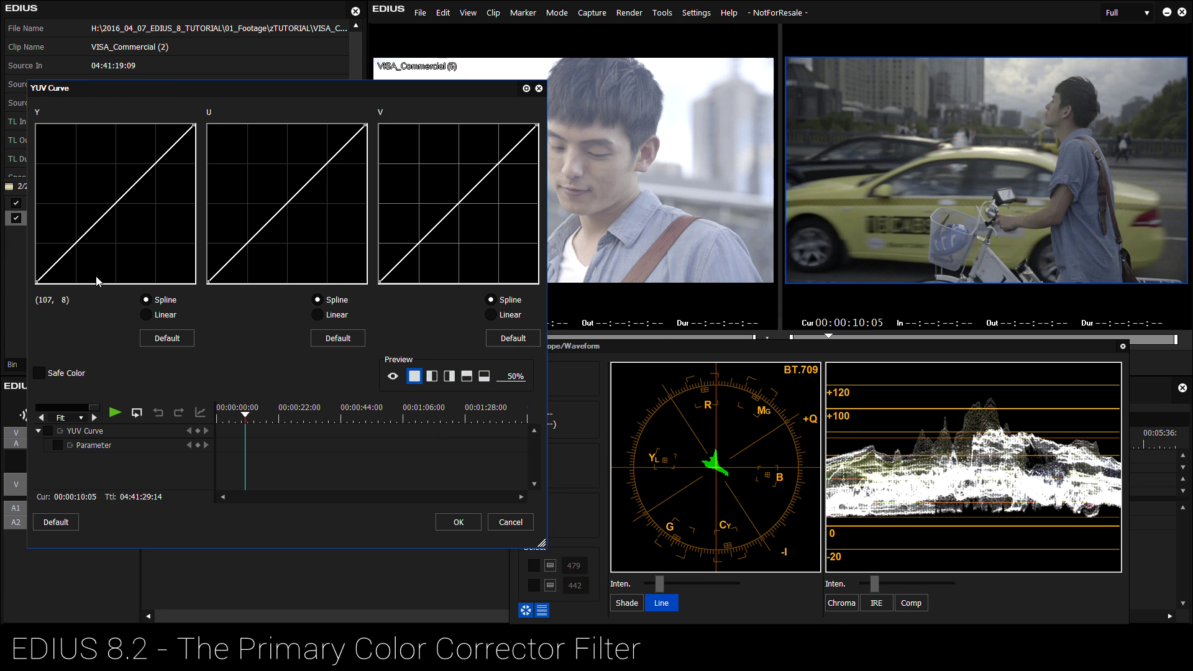
# Lower the shadows and raise the highlights on the Y curve, compare with the split preview, and accept the YUV Curve settings.
pyautogui.moveTo(49, 272); pyautogui.dragTo(48, 275)
pyautogui.click(59, 265)
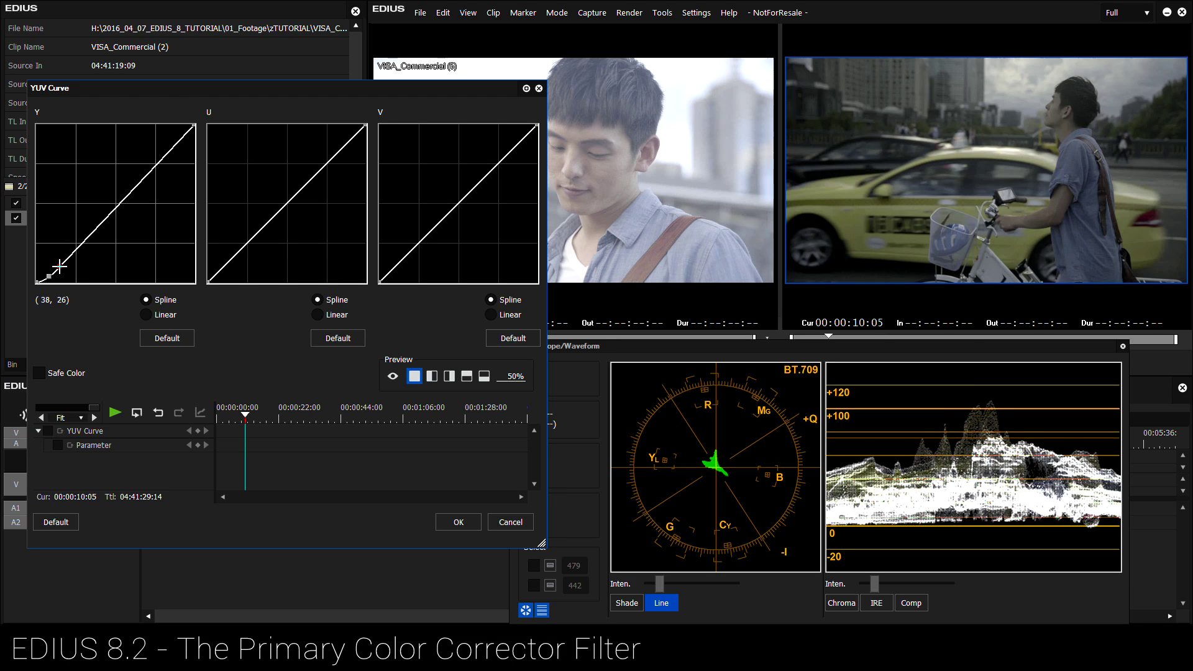
pyautogui.moveTo(162, 154); pyautogui.dragTo(154, 144)
pyautogui.click(432, 376)
pyautogui.moveTo(515, 376); pyautogui.dragTo(400, 379)
pyautogui.click(457, 523)
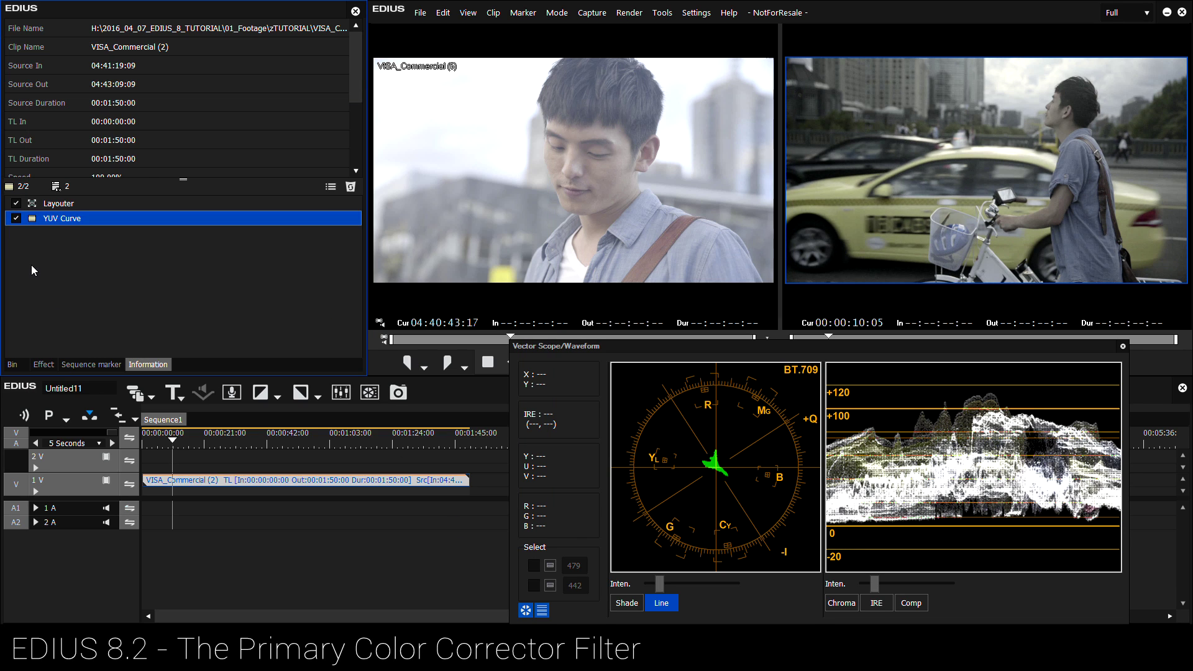
# Add 3-Way Color Correction to the VISA_Commercial (2) clip and set Gray Balance to Saturation 200.0, Cb -3.8 and Cr 3.8.
pyautogui.click(43, 364)
pyautogui.moveTo(311, 503); pyautogui.dragTo(297, 481)
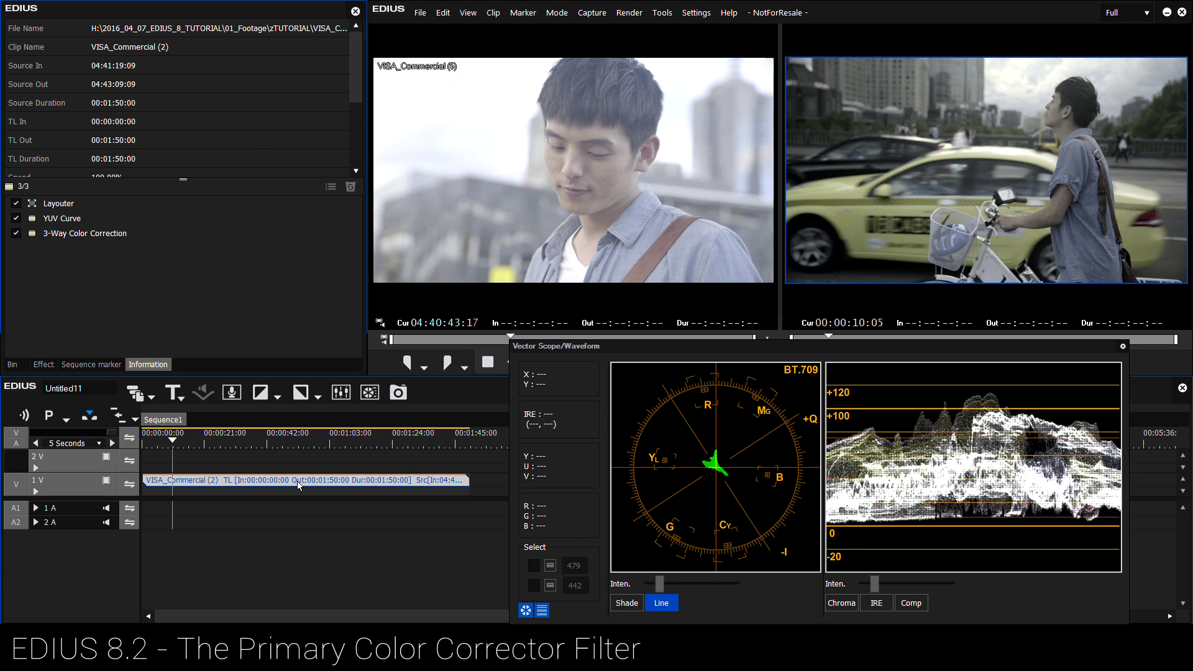
pyautogui.doubleClick(94, 242)
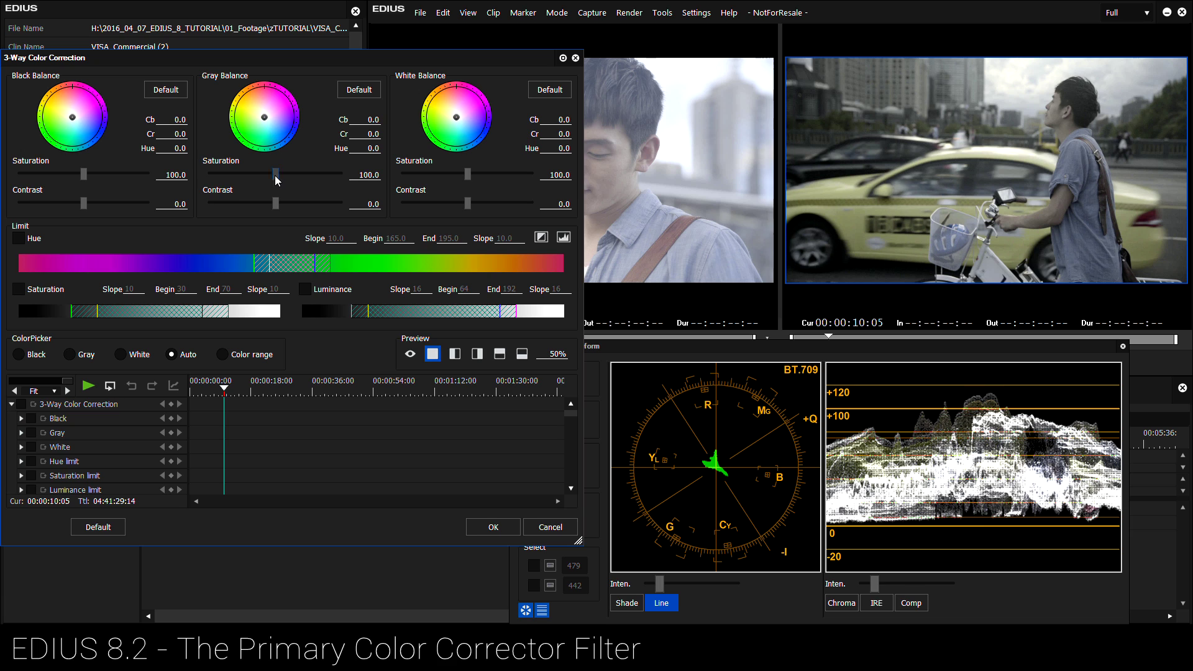
pyautogui.moveTo(275, 175); pyautogui.dragTo(358, 176)
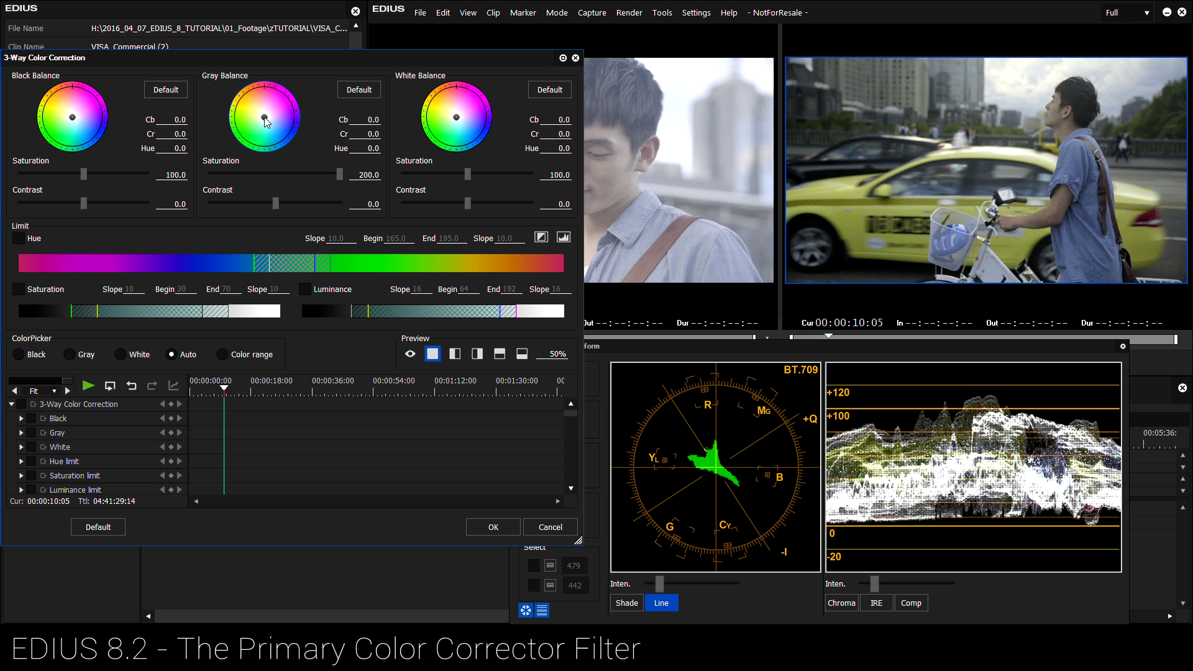
pyautogui.moveTo(267, 122); pyautogui.dragTo(265, 120)
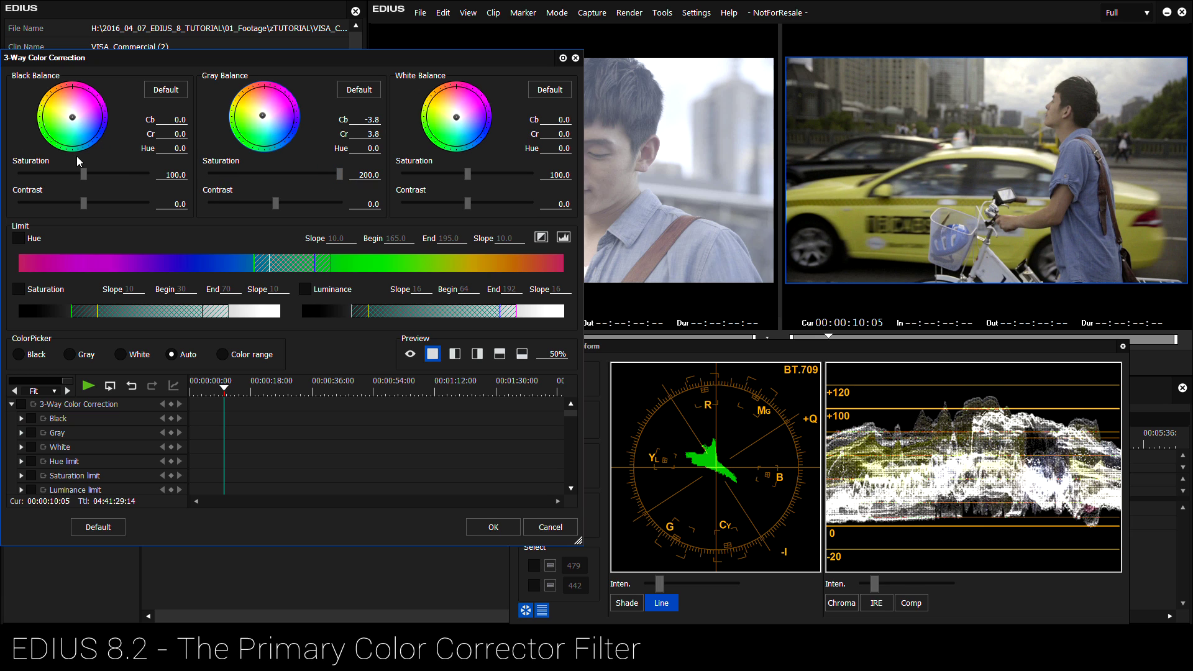
# Set Black Balance to Cb -2.5, Cr 2.5 and Contrast -5.7, compare with the split preview at 100%, and accept the correction.
pyautogui.click(73, 119)
pyautogui.moveTo(72, 118); pyautogui.dragTo(72, 116)
pyautogui.moveTo(82, 204); pyautogui.dragTo(61, 202)
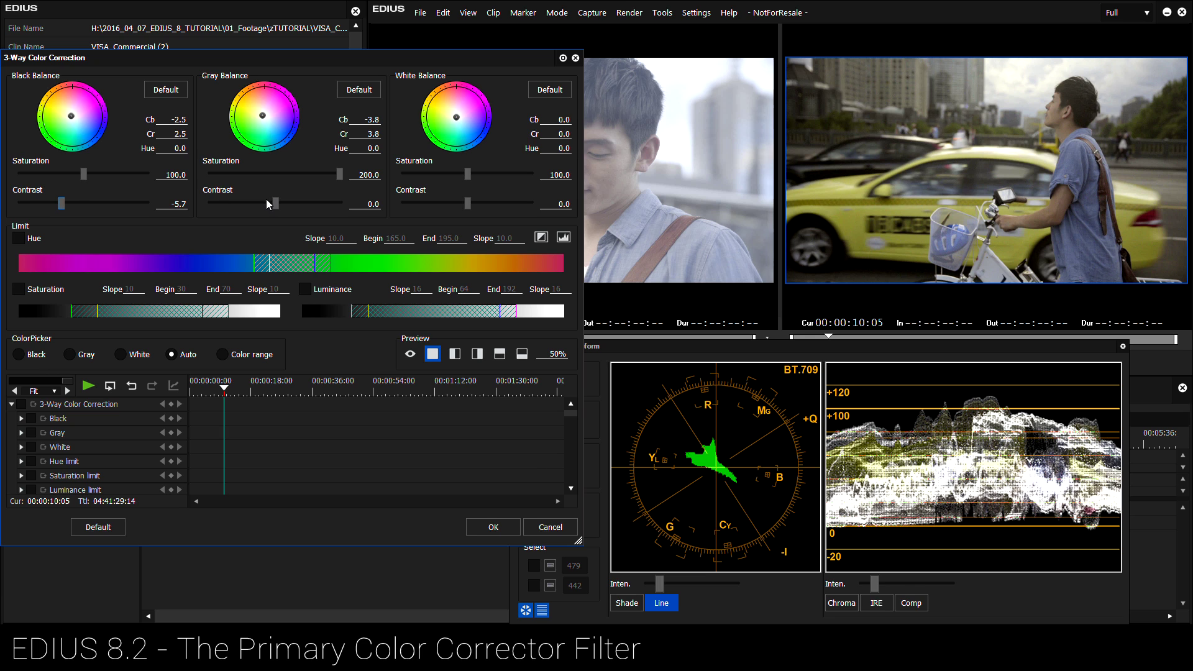
pyautogui.moveTo(559, 355); pyautogui.dragTo(470, 25)
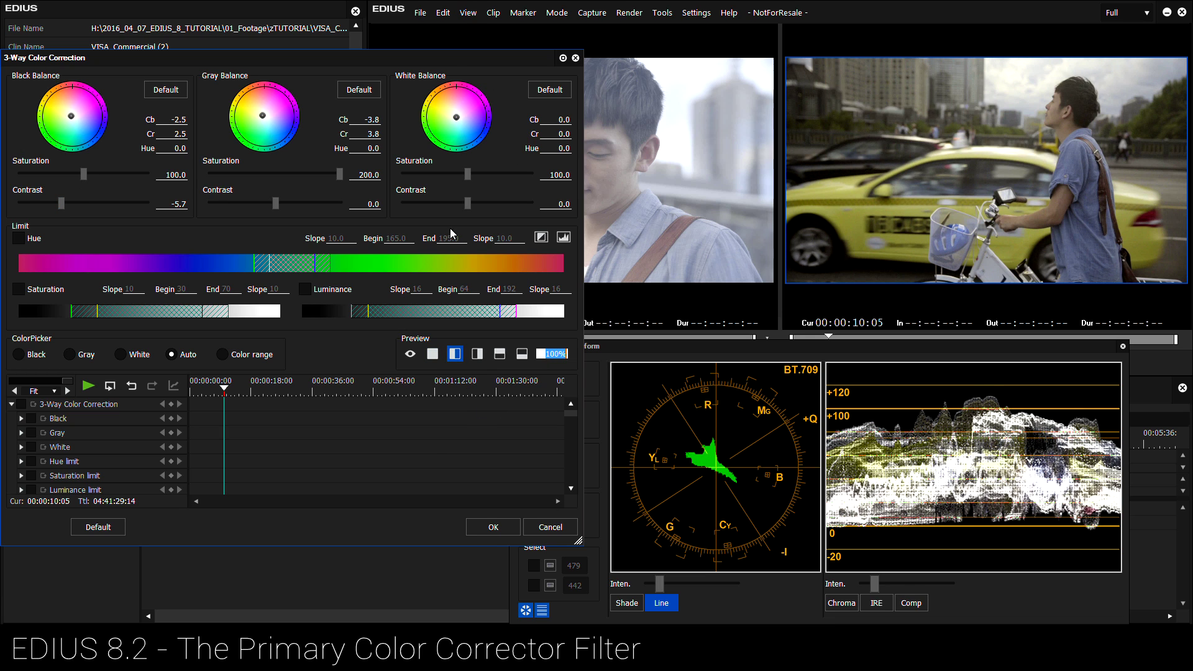
pyautogui.click(493, 528)
# Move the playhead to 00:00:06:21 and delete the 3-Way Color Correction and YUV Curve filters from the VISA_Commercial (2) clip.
pyautogui.moveTo(183, 442); pyautogui.dragTo(162, 471)
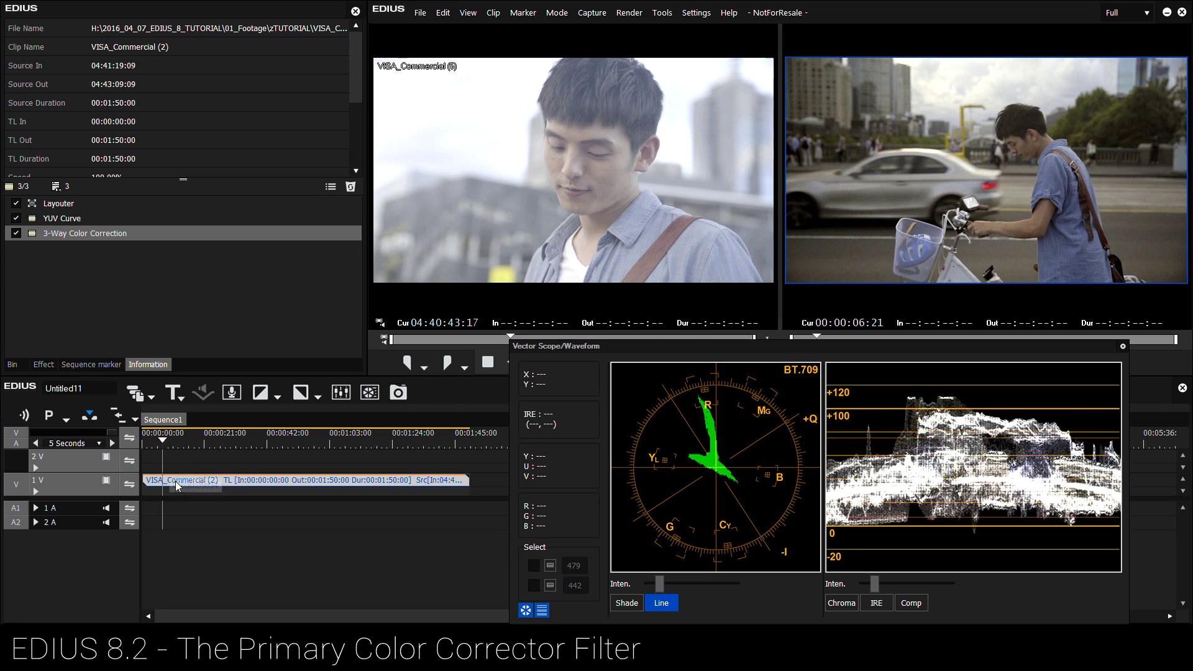
pyautogui.click(103, 251)
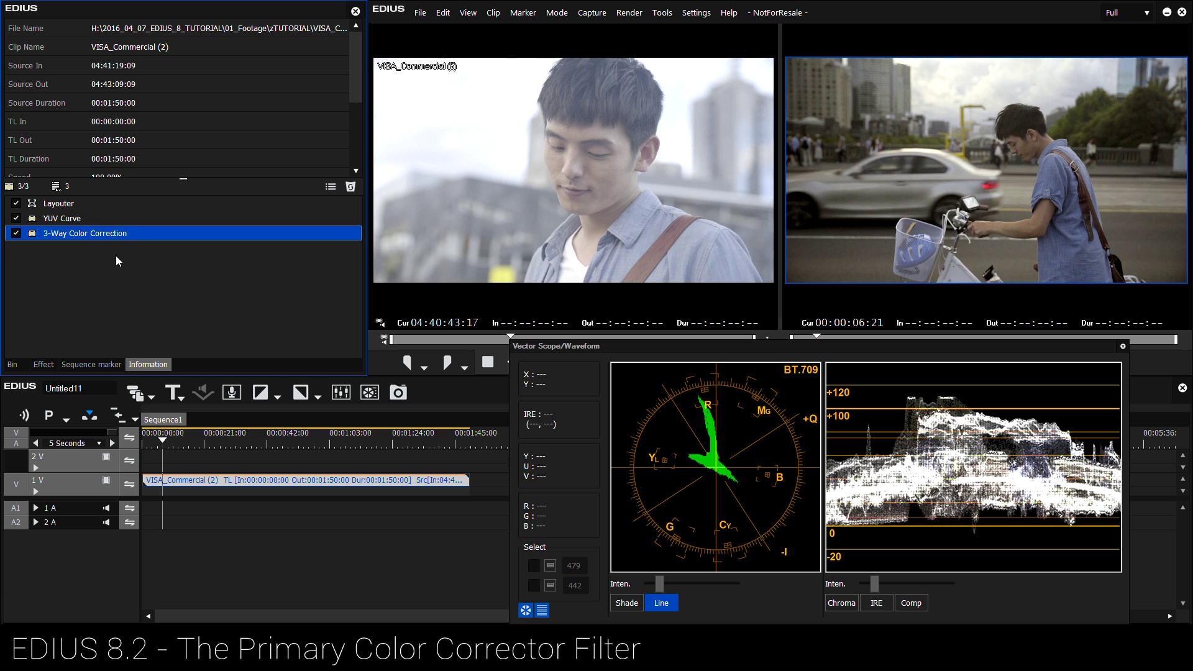
pyautogui.press('Delete')
pyautogui.click(64, 215)
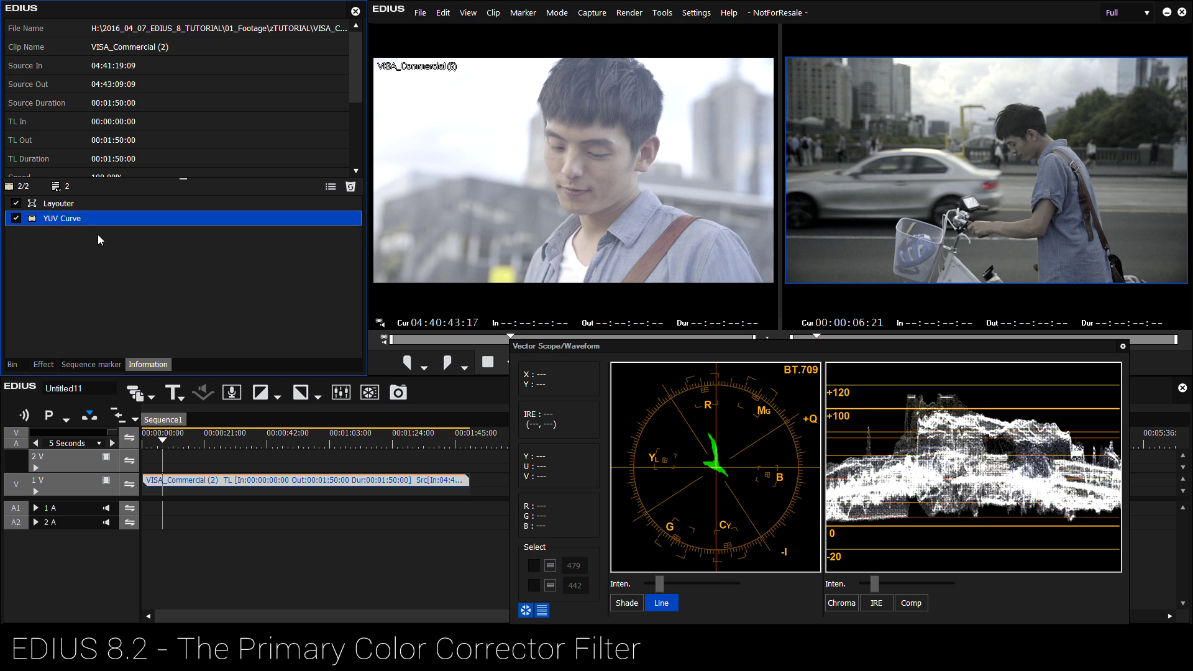
pyautogui.press('Delete')
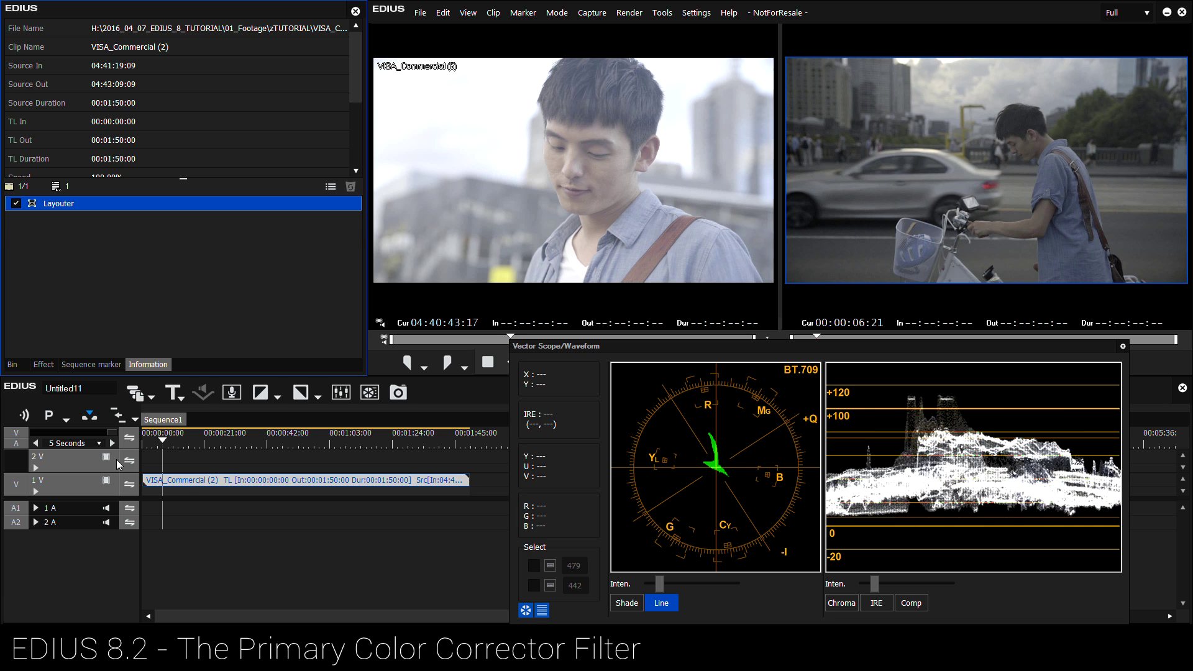
# Apply the Primary Color Correction filter to the VISA_Commercial (2) clip on track 1 V.
pyautogui.click(187, 482)
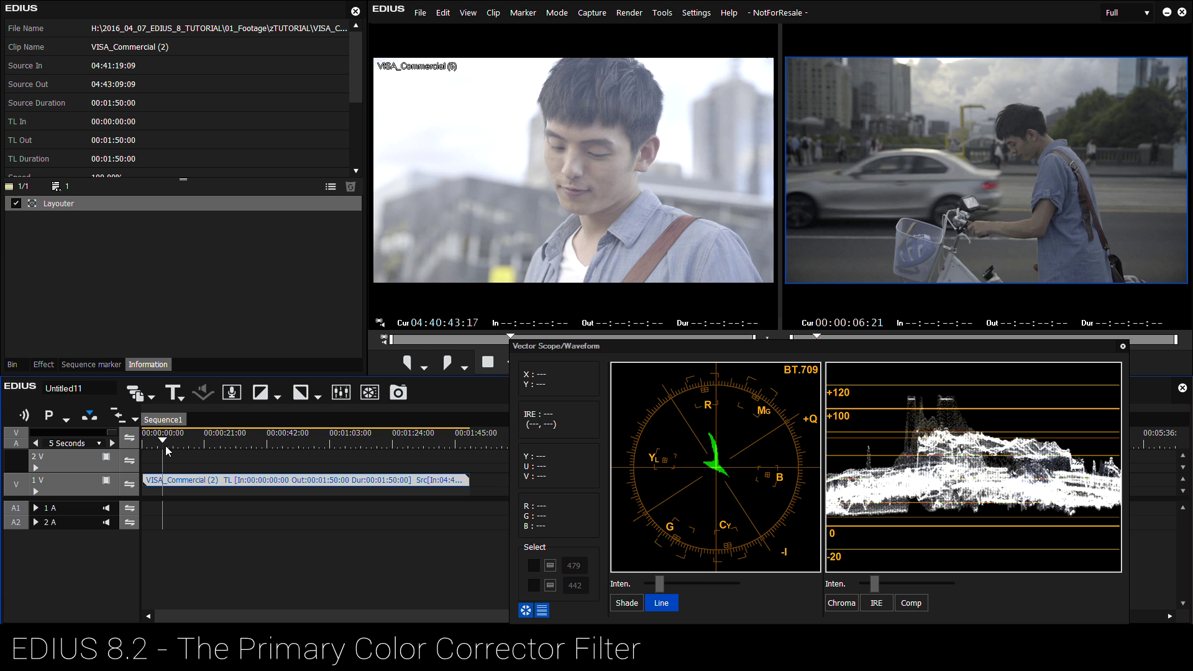
pyautogui.click(80, 278)
pyautogui.click(48, 363)
pyautogui.click(174, 214)
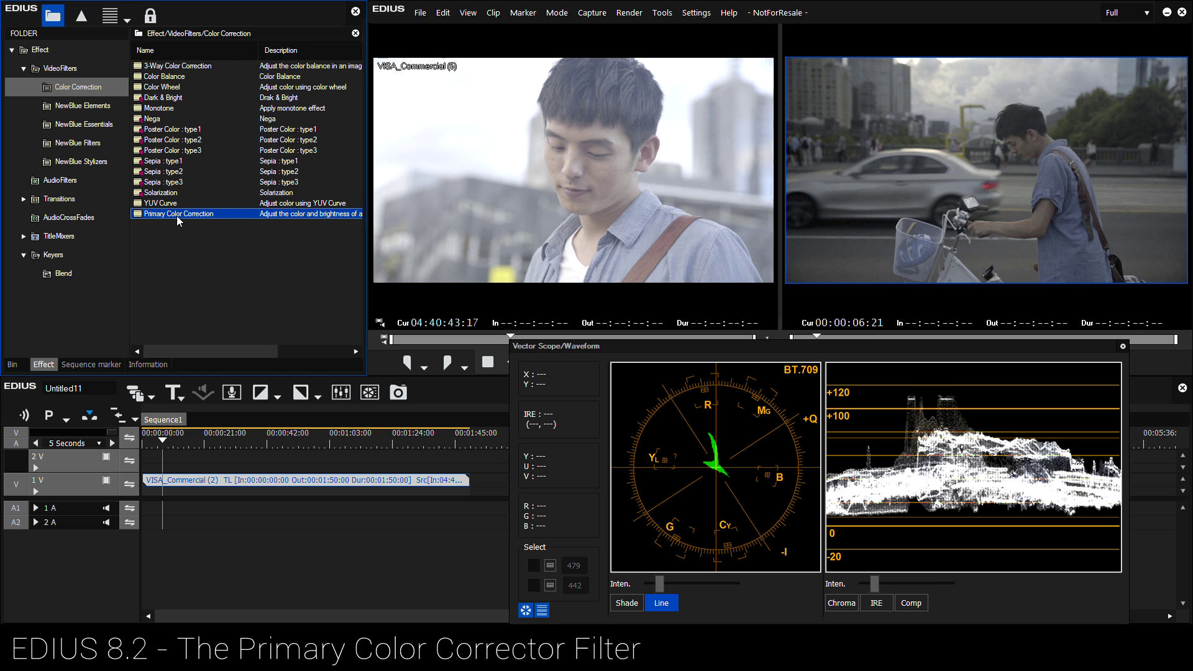
pyautogui.moveTo(177, 217); pyautogui.dragTo(183, 483)
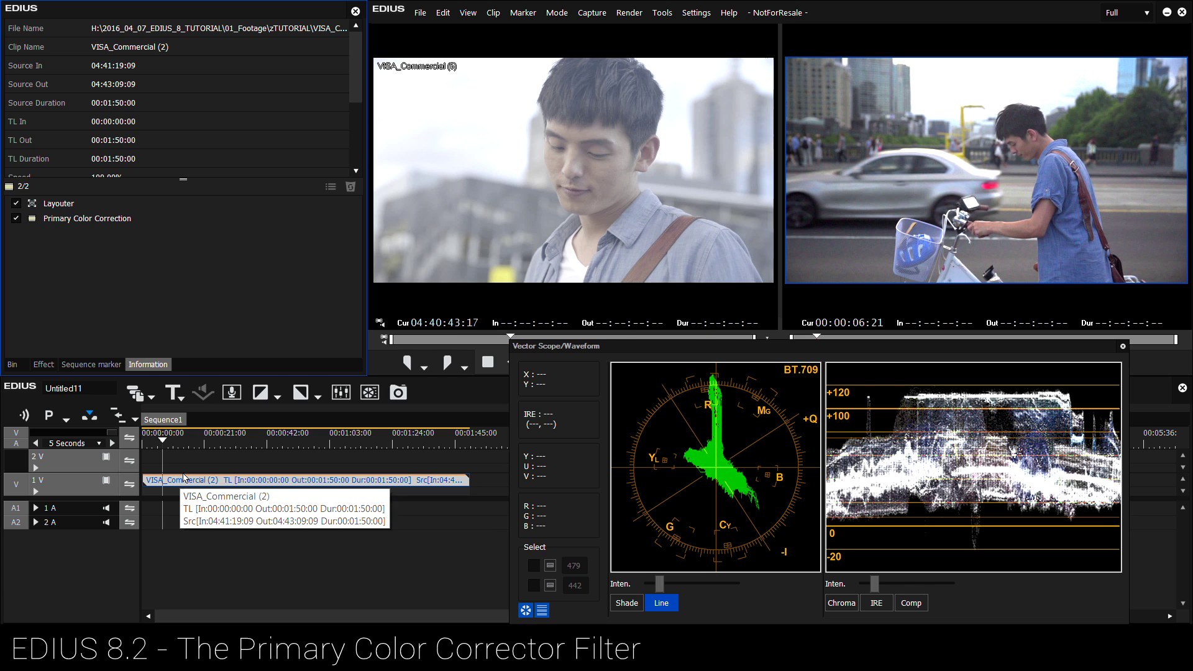
pyautogui.click(79, 220)
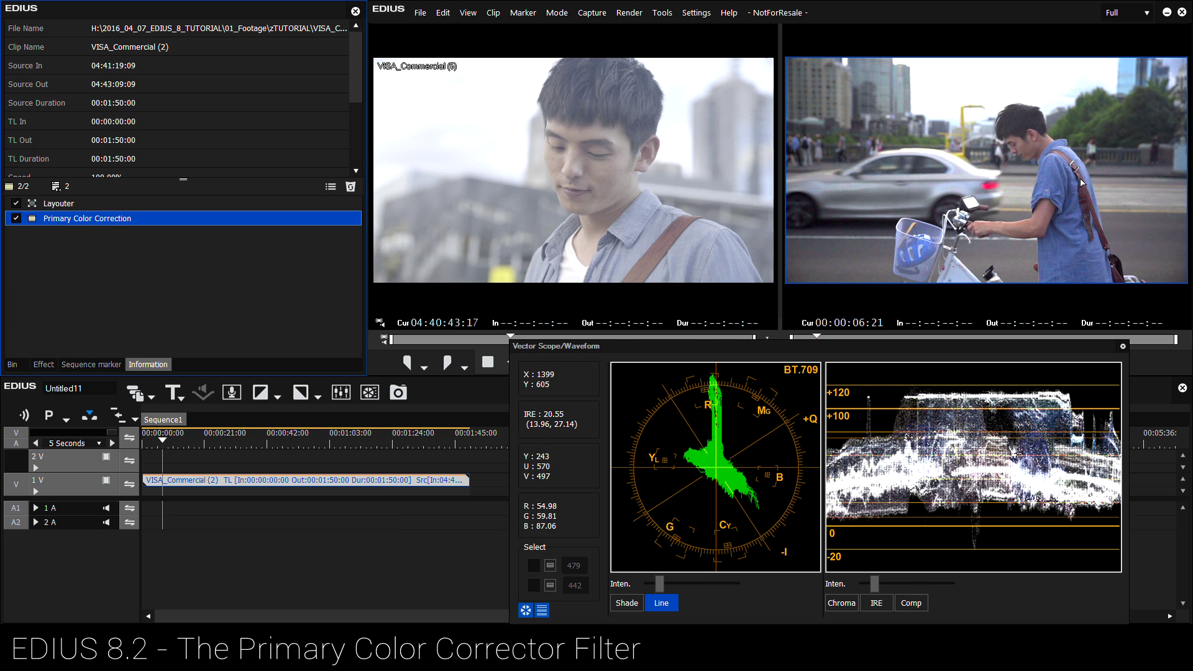
# Place the DNXHD clip of the man at the desk on track 2 V at 00:00:34:19 and park the playhead at 00:01:02:17.
pyautogui.click(13, 365)
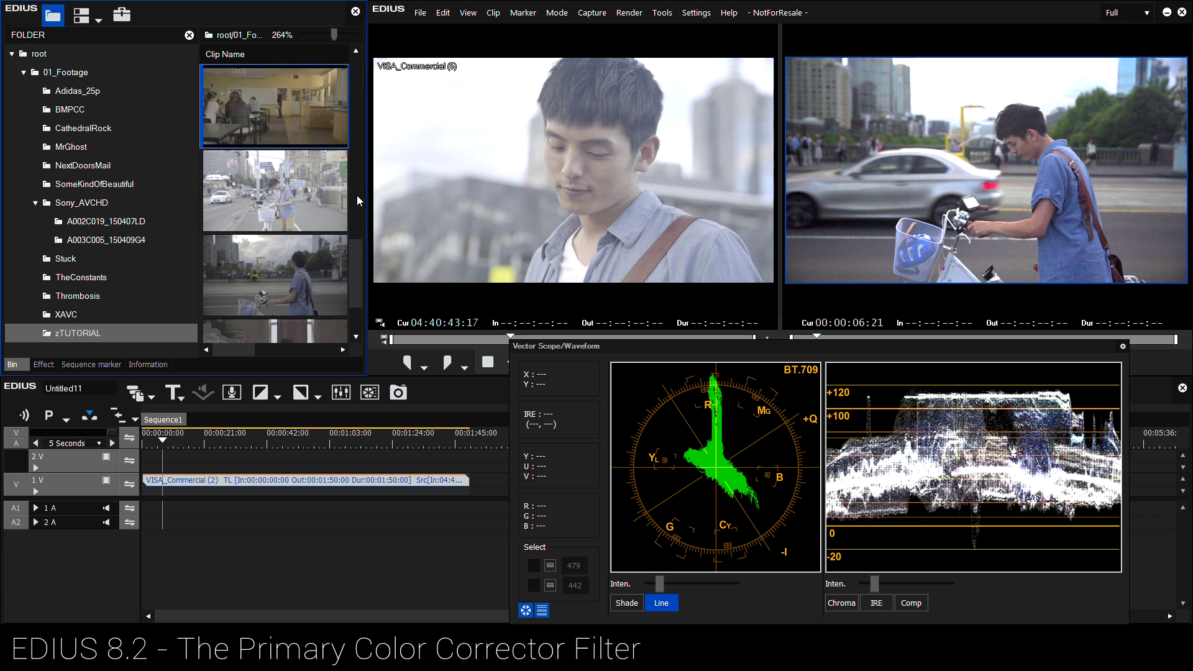
pyautogui.moveTo(358, 255); pyautogui.dragTo(524, 286)
pyautogui.click(283, 278)
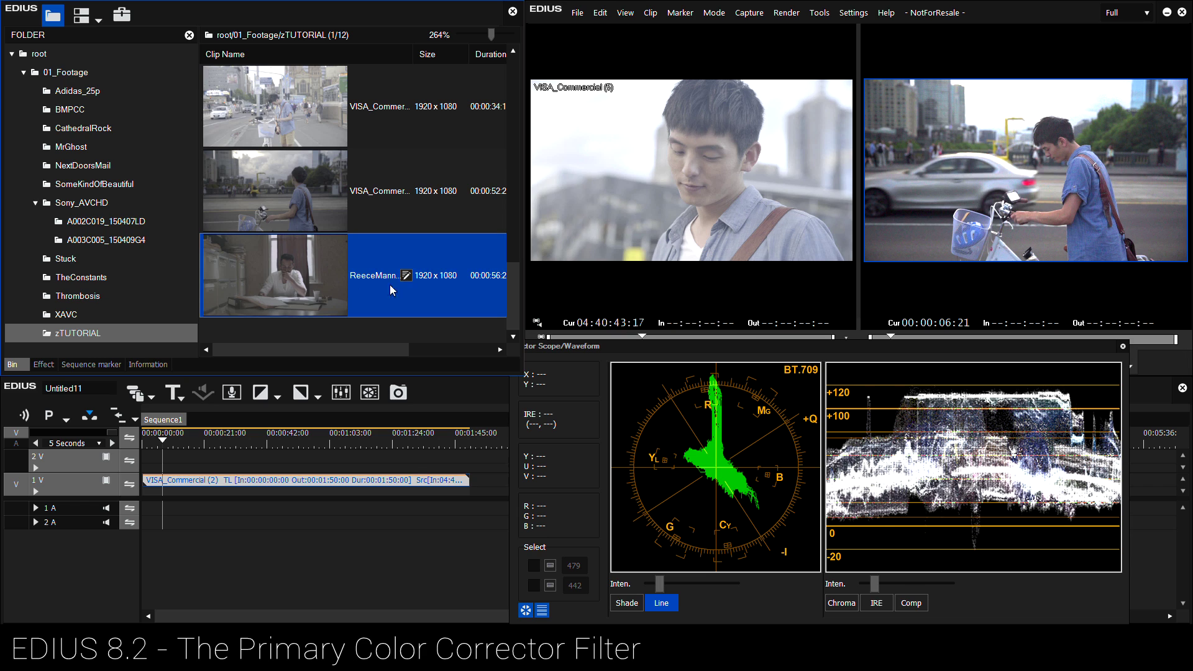
pyautogui.moveTo(361, 346)
pyautogui.mouseDown()
pyautogui.moveTo(471, 356)
pyautogui.moveTo(349, 340)
pyautogui.mouseUp()
pyautogui.moveTo(275, 272); pyautogui.dragTo(269, 459)
pyautogui.click(309, 441)
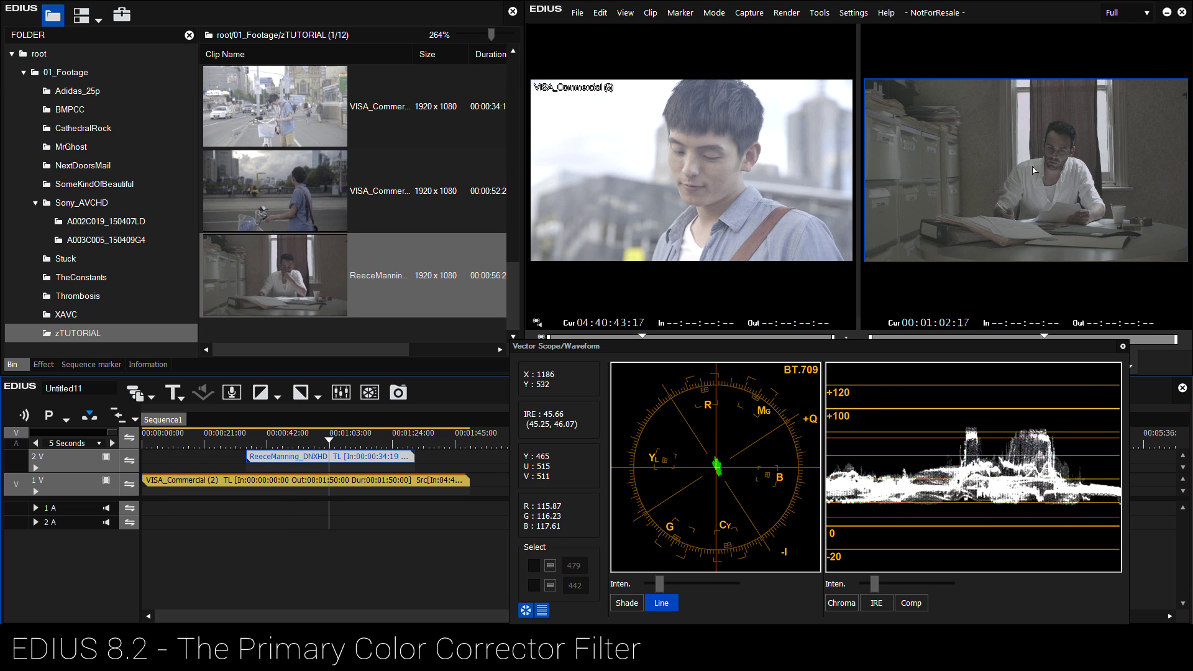
# Apply Primary Color Correction to the desk clip on track 2 V and open its settings.
pyautogui.click(53, 366)
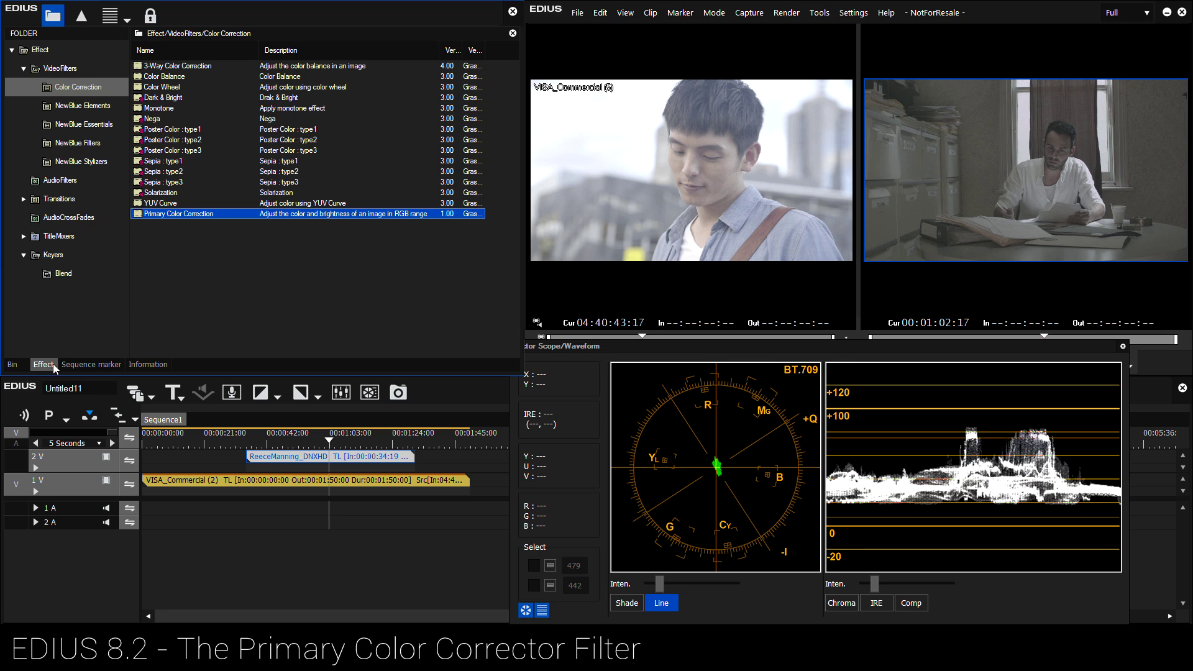
pyautogui.moveTo(166, 214); pyautogui.dragTo(303, 458)
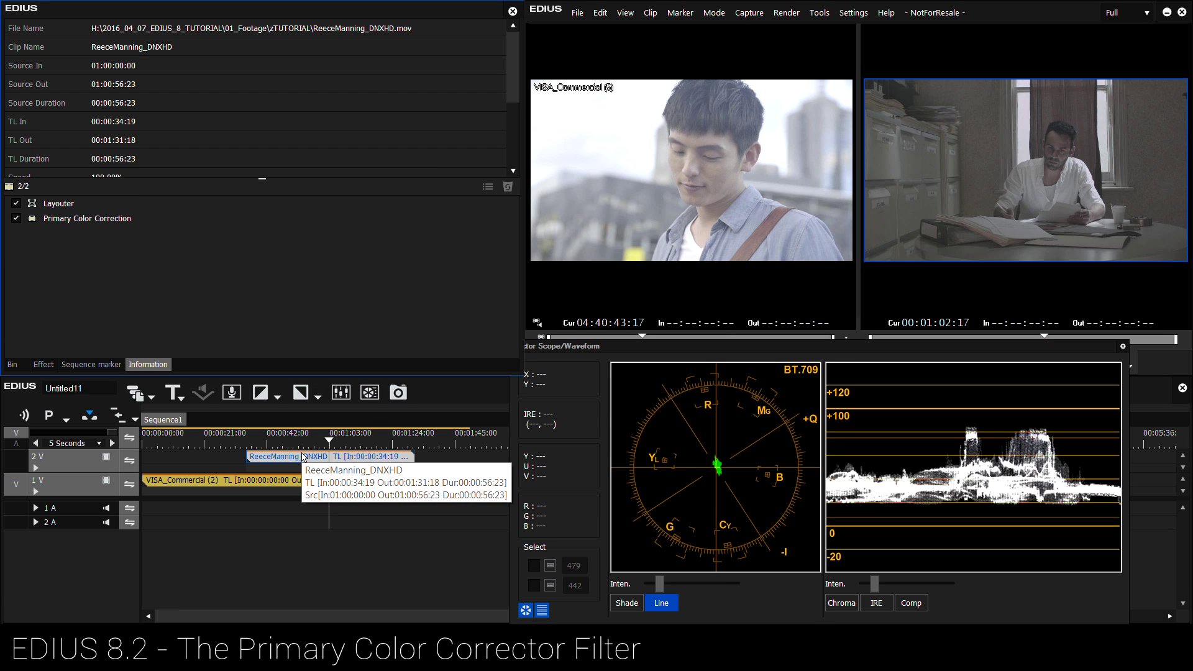
pyautogui.click(68, 221)
pyautogui.doubleClick(68, 222)
# Shape the desk clip's Y curve by lowering the shadow point, shifting the midtone point toward the shadows, and raising the highlight point.
pyautogui.scroll(-10, 540, 248)
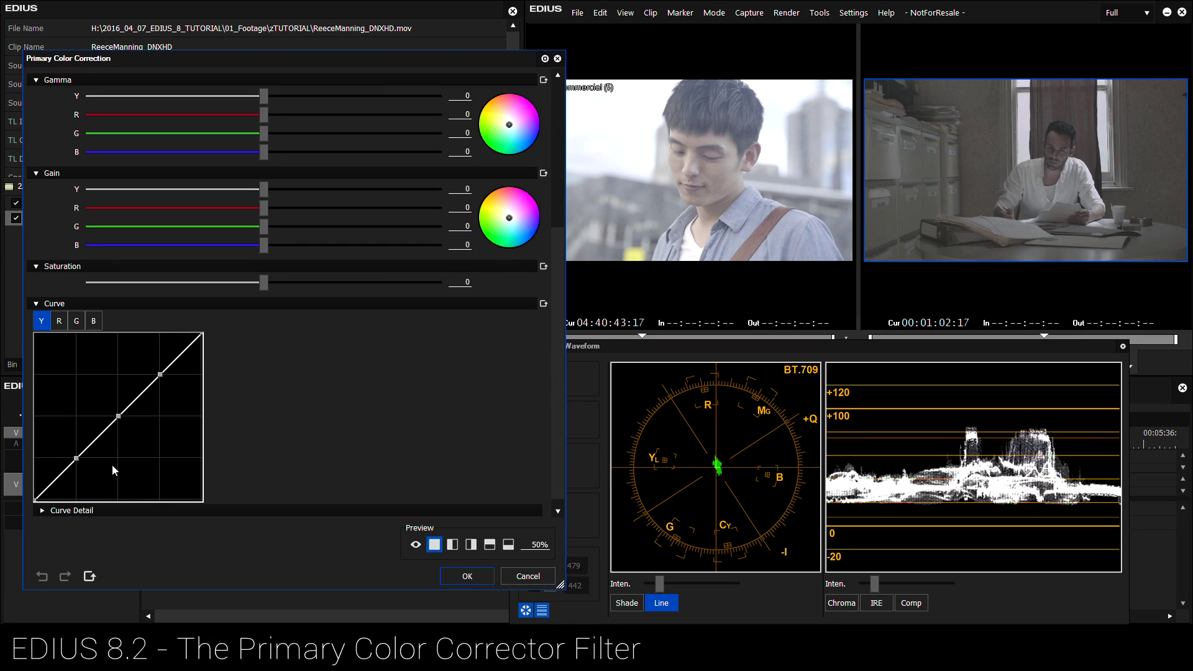
pyautogui.moveTo(75, 461); pyautogui.dragTo(74, 485)
pyautogui.moveTo(119, 416); pyautogui.dragTo(96, 428)
pyautogui.moveTo(161, 374); pyautogui.dragTo(156, 355)
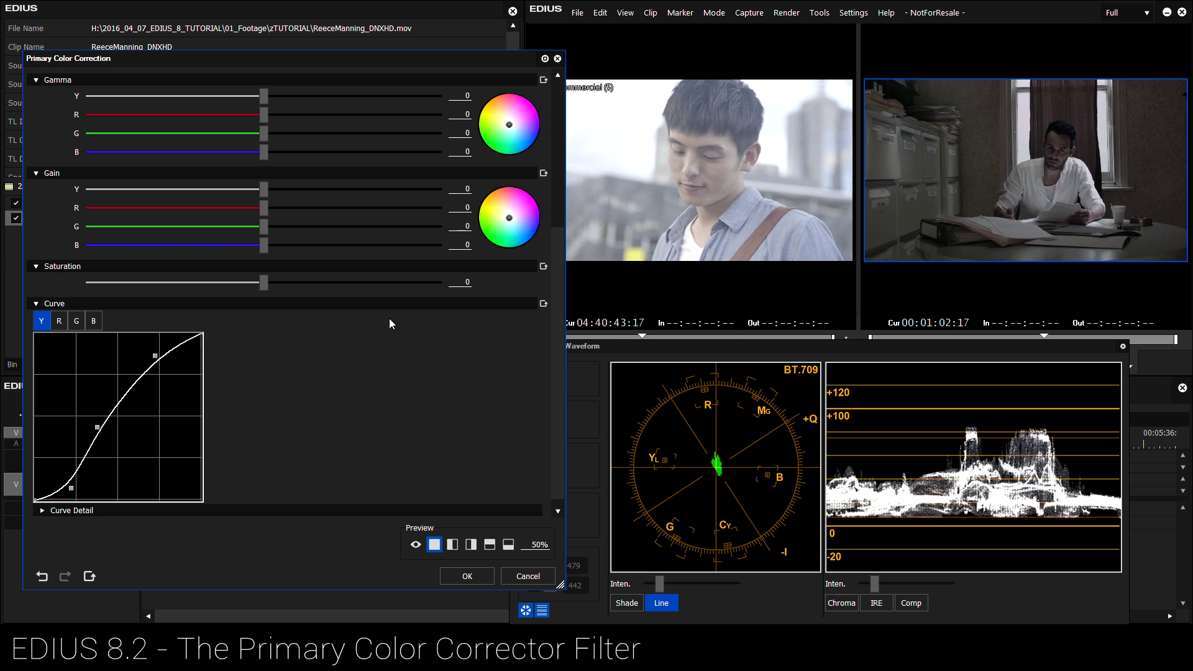
# Set the desk clip's Saturation to 36.
pyautogui.scroll(10, 546, 185)
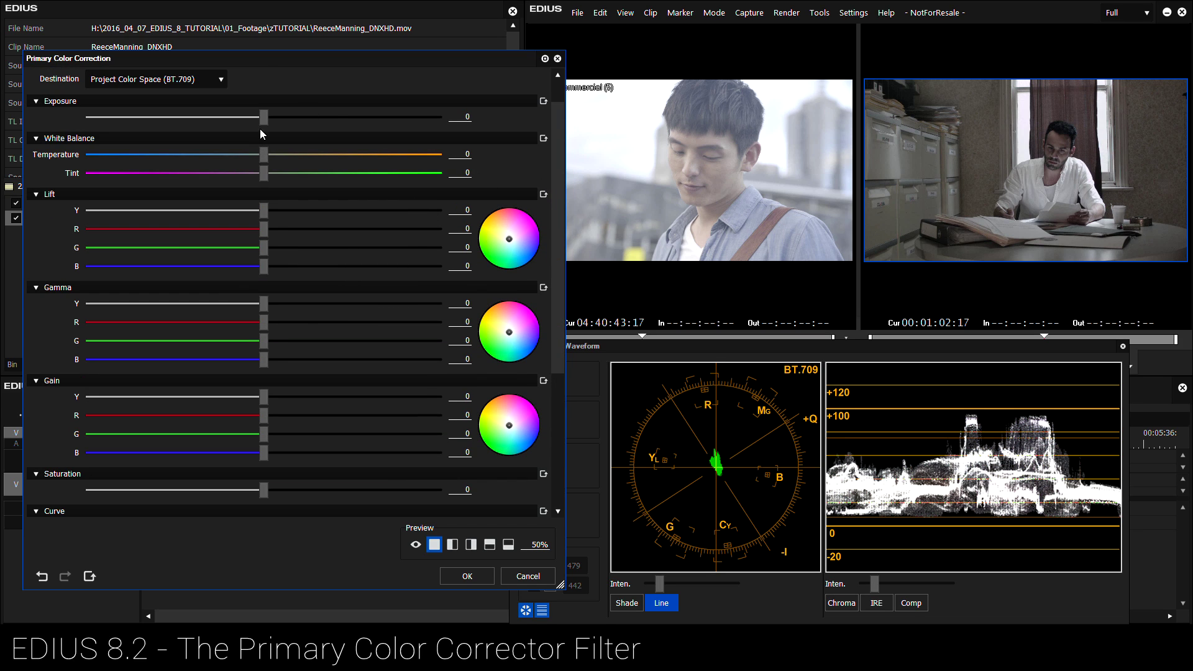
pyautogui.moveTo(560, 248); pyautogui.dragTo(560, 325)
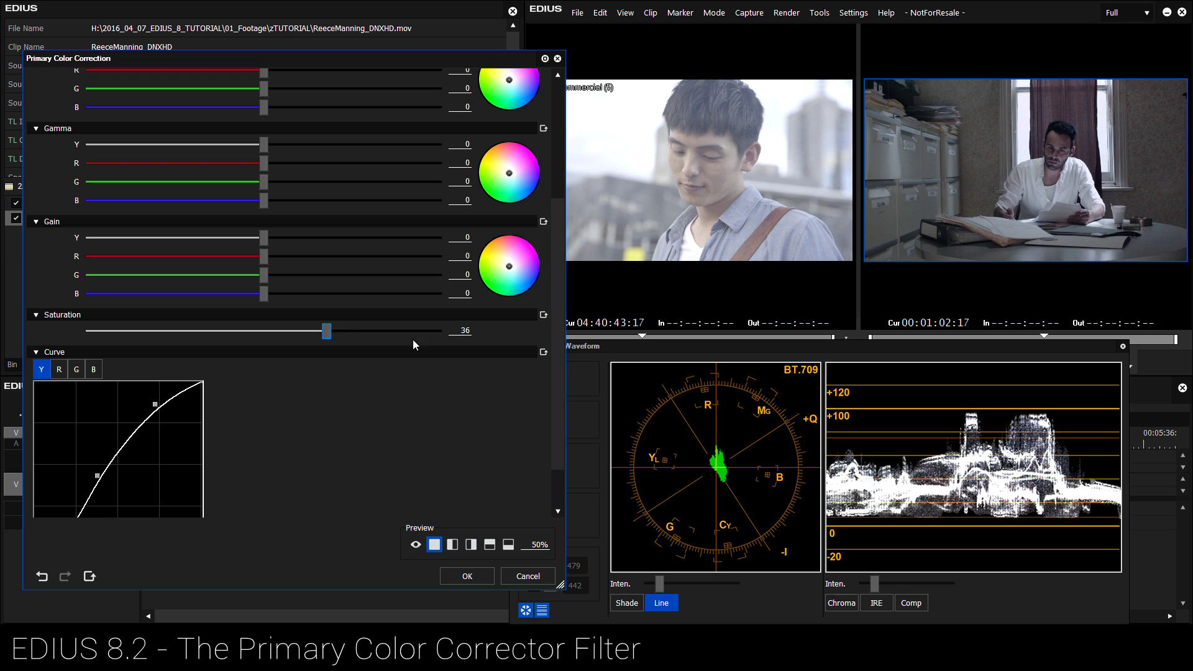
# Discard the open Primary Color Correction changes on the desk clip and delete that filter from the clip.
pyautogui.click(528, 575)
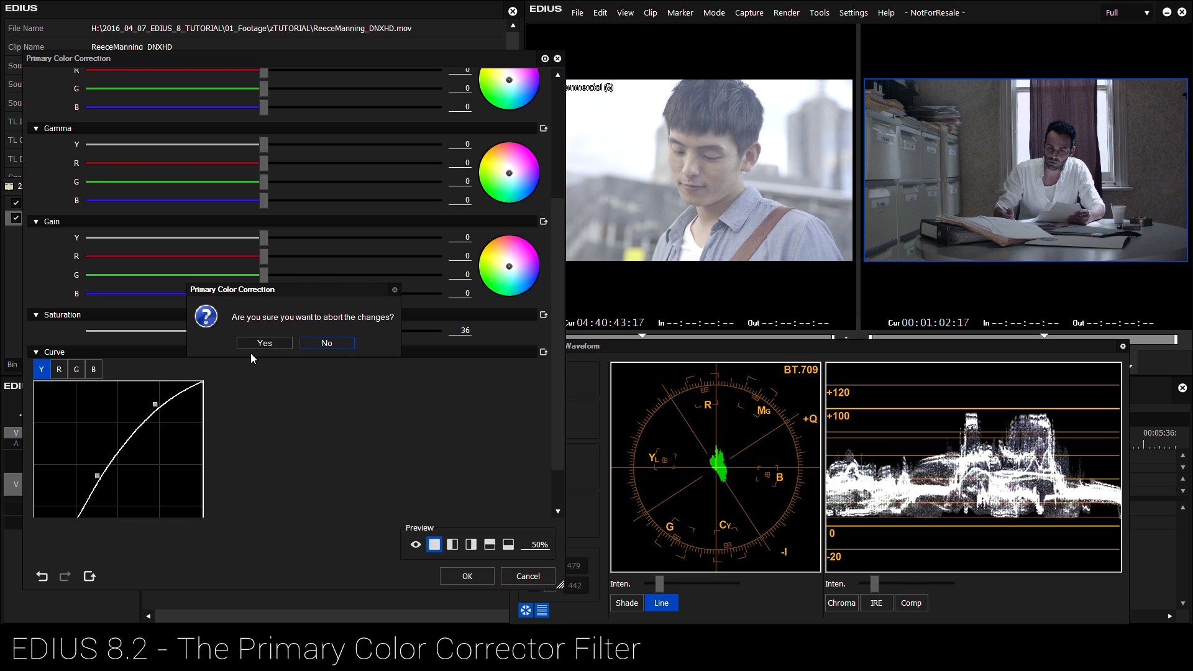
pyautogui.click(263, 341)
pyautogui.click(87, 224)
pyautogui.press('Delete')
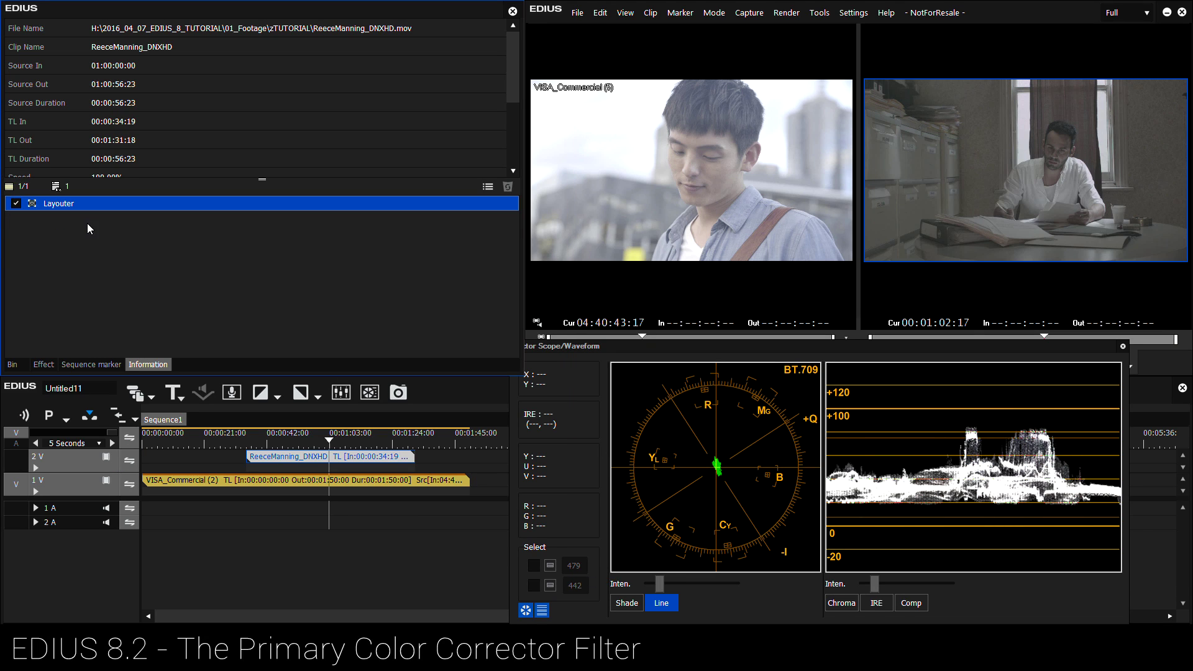
# Delete the desk clip from track 2 V and the VISA_Commercial clip from track 1 V, returning the playhead to the sequence start.
pyautogui.click(338, 458)
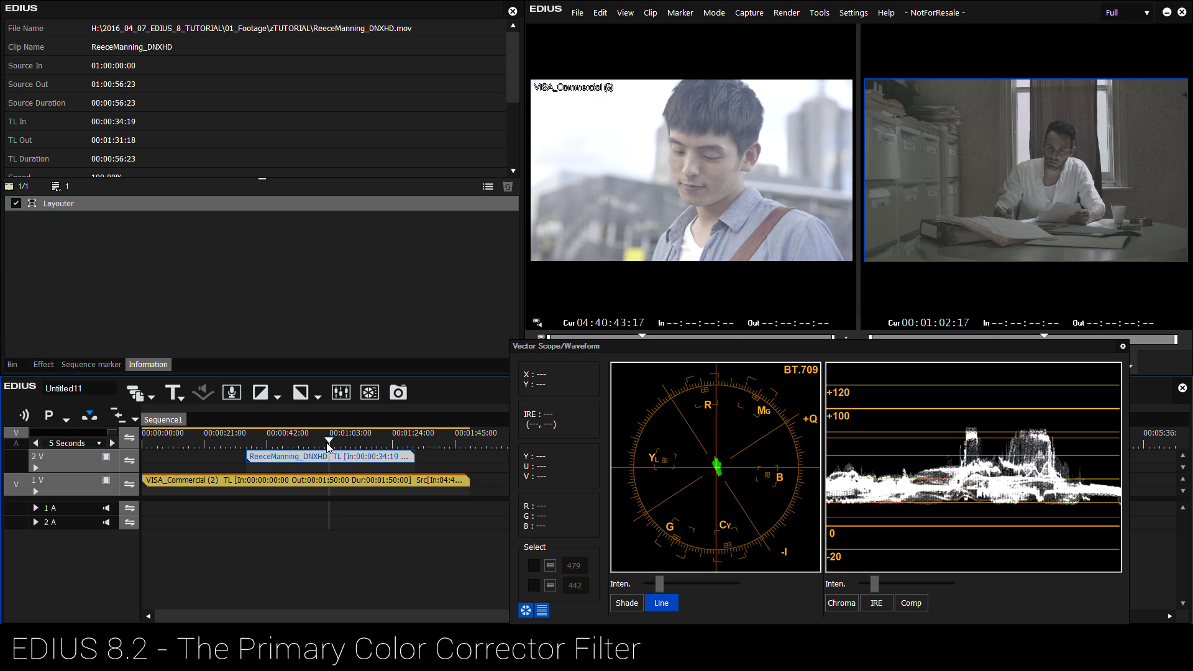
pyautogui.moveTo(327, 443)
pyautogui.mouseDown()
pyautogui.moveTo(292, 442)
pyautogui.moveTo(339, 442)
pyautogui.mouseUp()
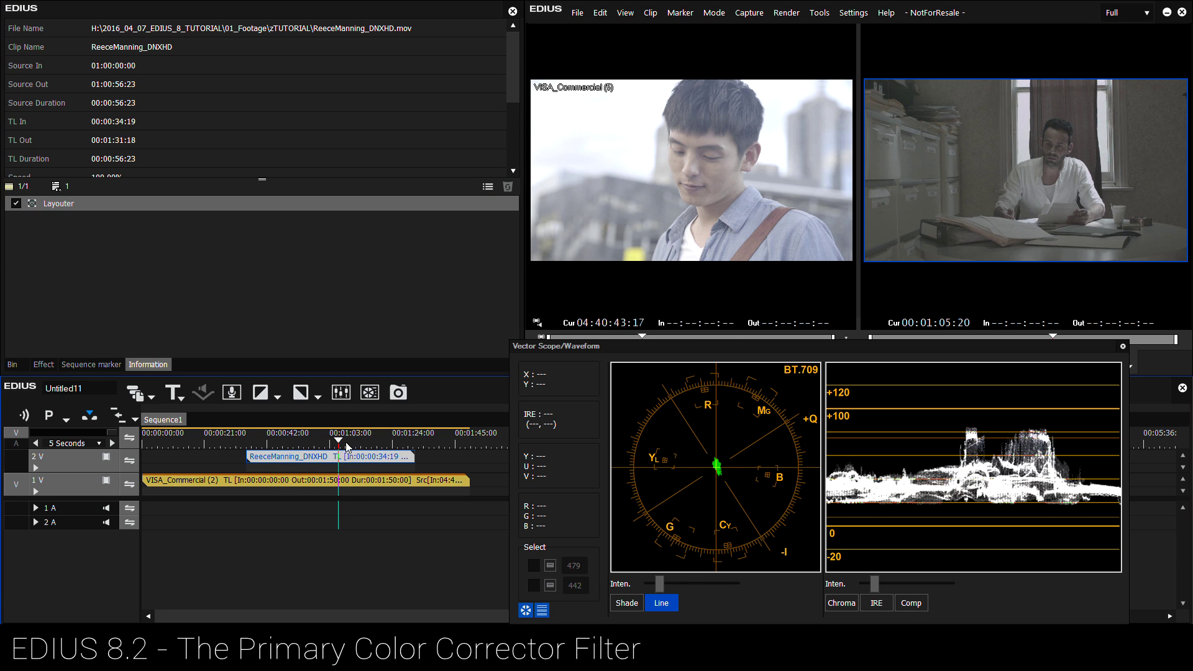
pyautogui.press('Delete')
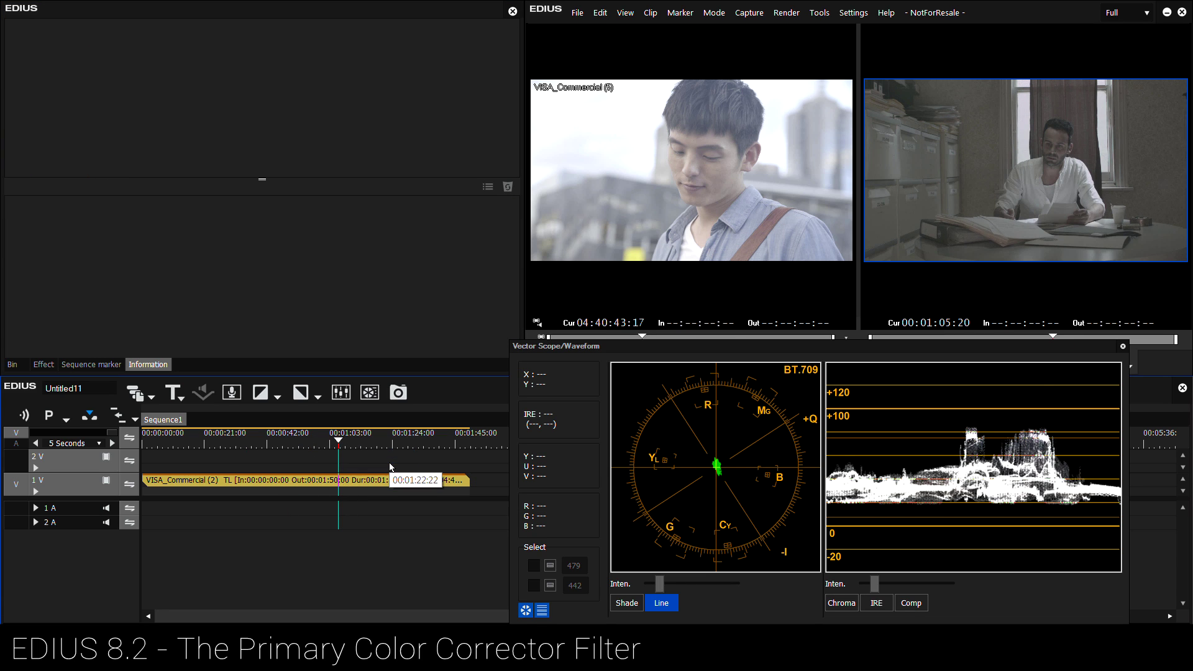
pyautogui.moveTo(330, 438); pyautogui.dragTo(179, 445)
pyautogui.press('Home')
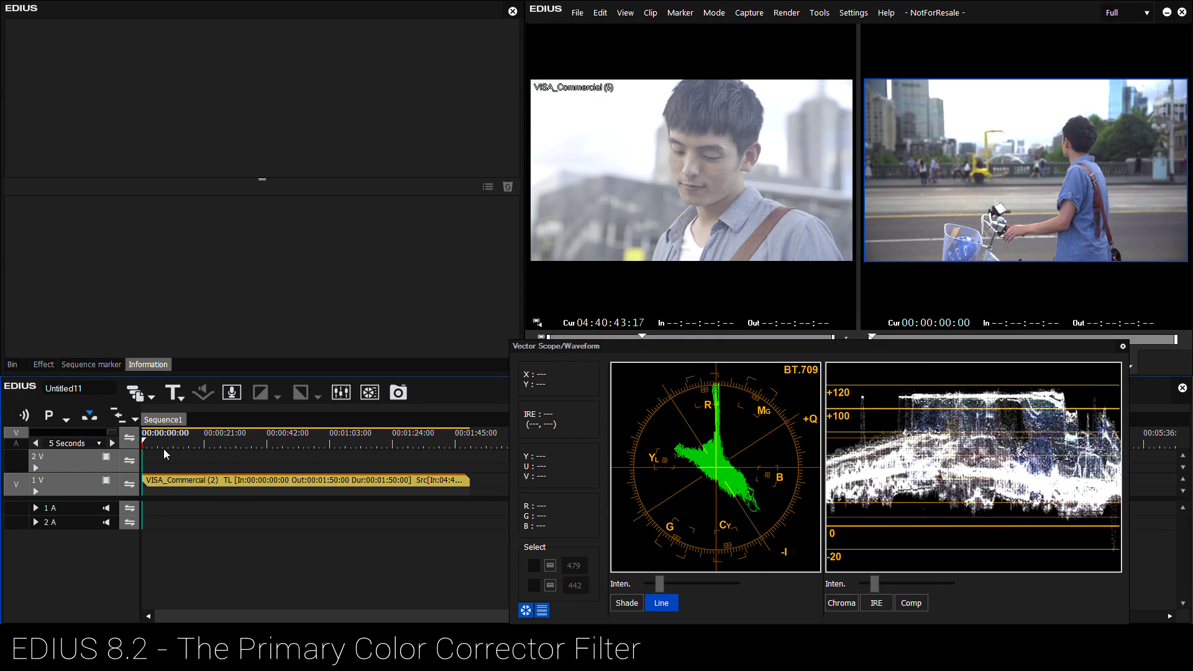
pyautogui.click(222, 480)
pyautogui.press('Delete')
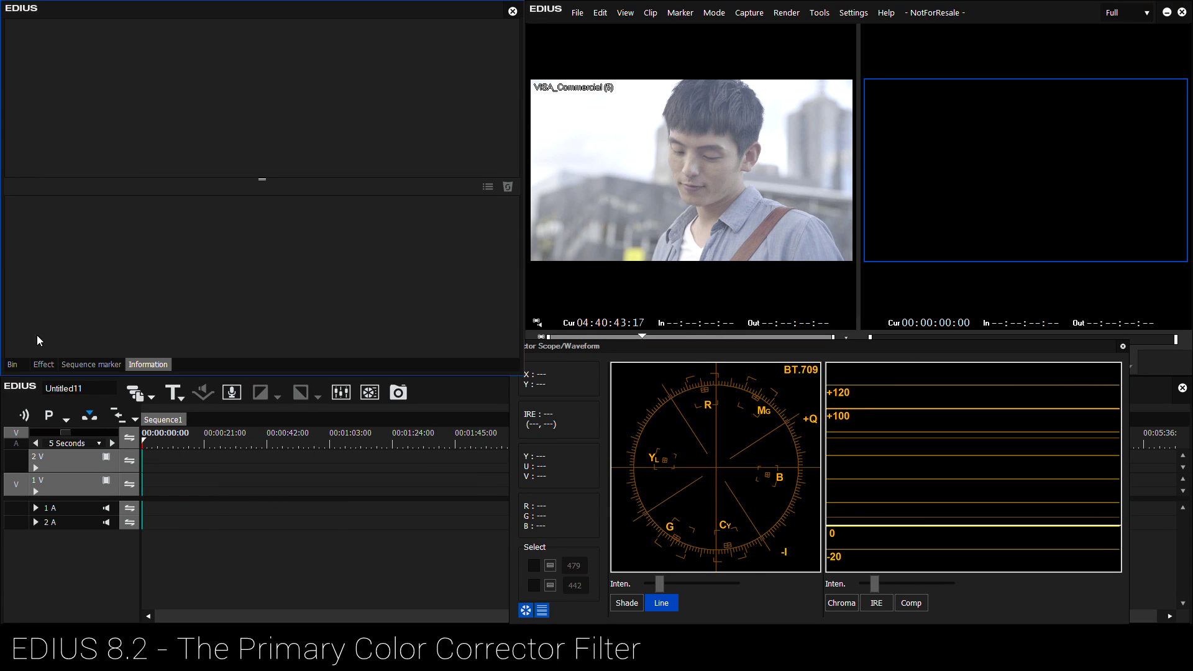
# Find the 4096 x 2160 cave clip in the zTUTORIAL bin and examine the stream type in its clip properties.
pyautogui.click(11, 364)
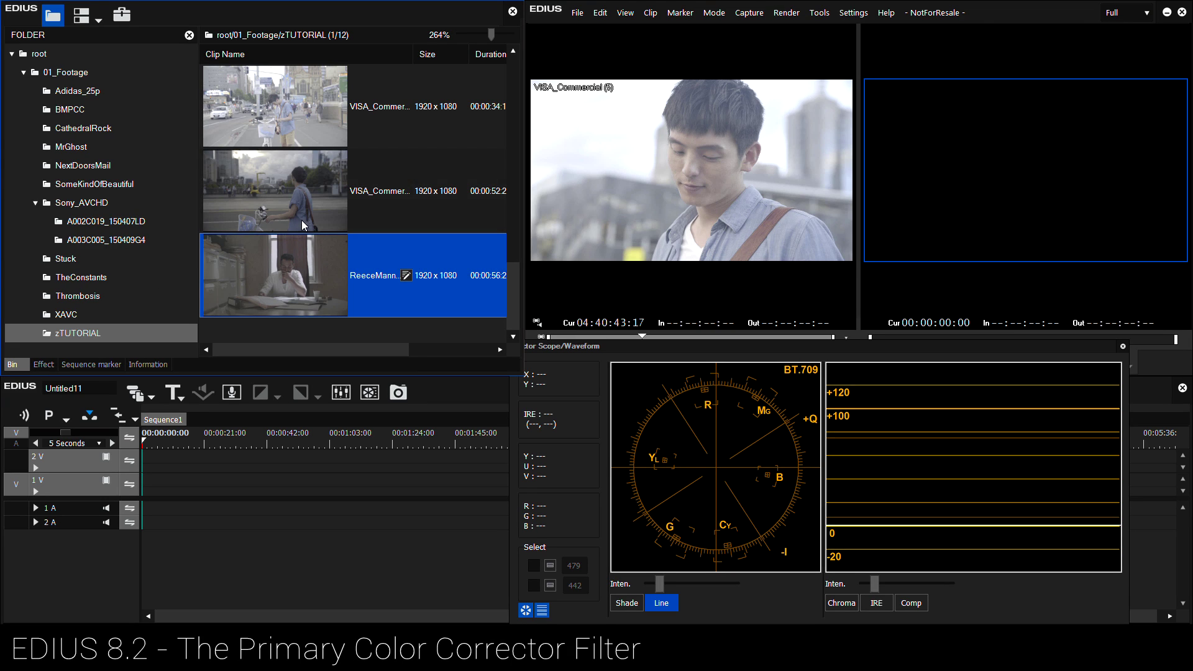
pyautogui.click(319, 195)
pyautogui.scroll(10, 516, 248)
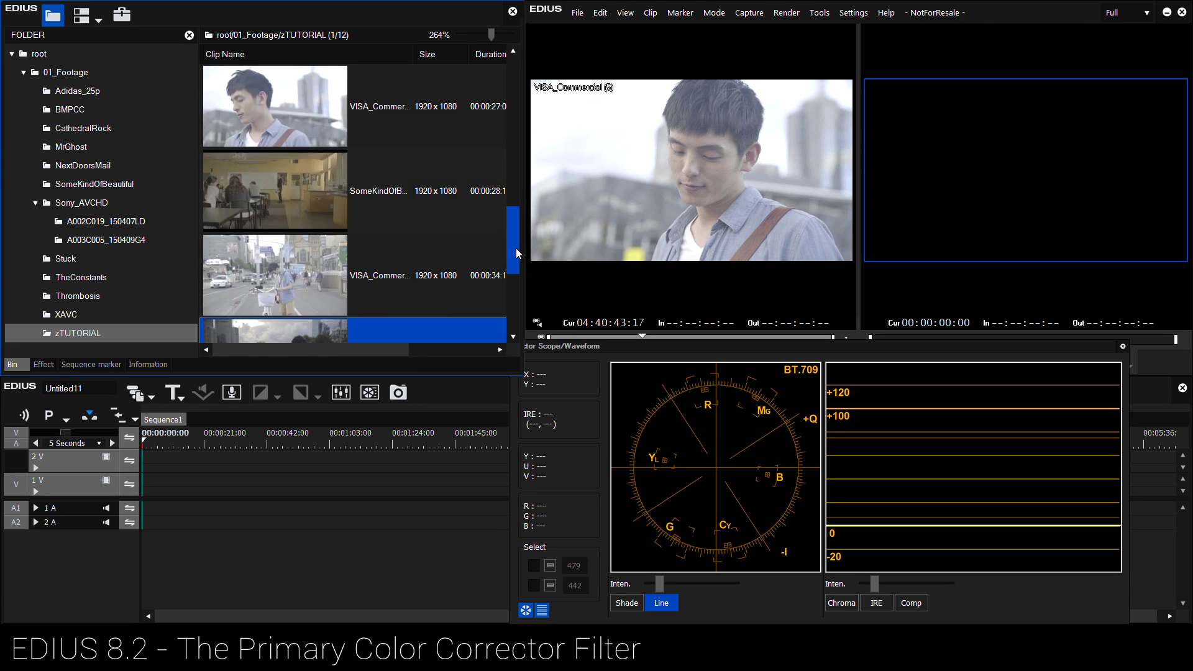
pyautogui.click(78, 333)
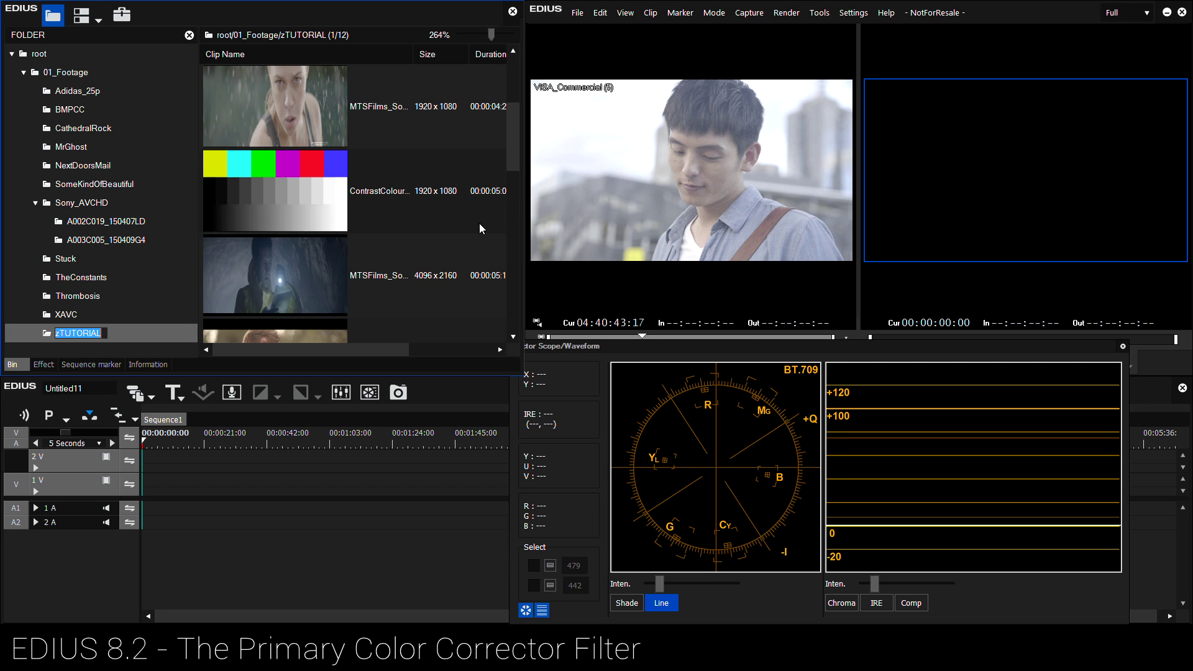
pyautogui.click(312, 296)
pyautogui.rightClick(278, 289)
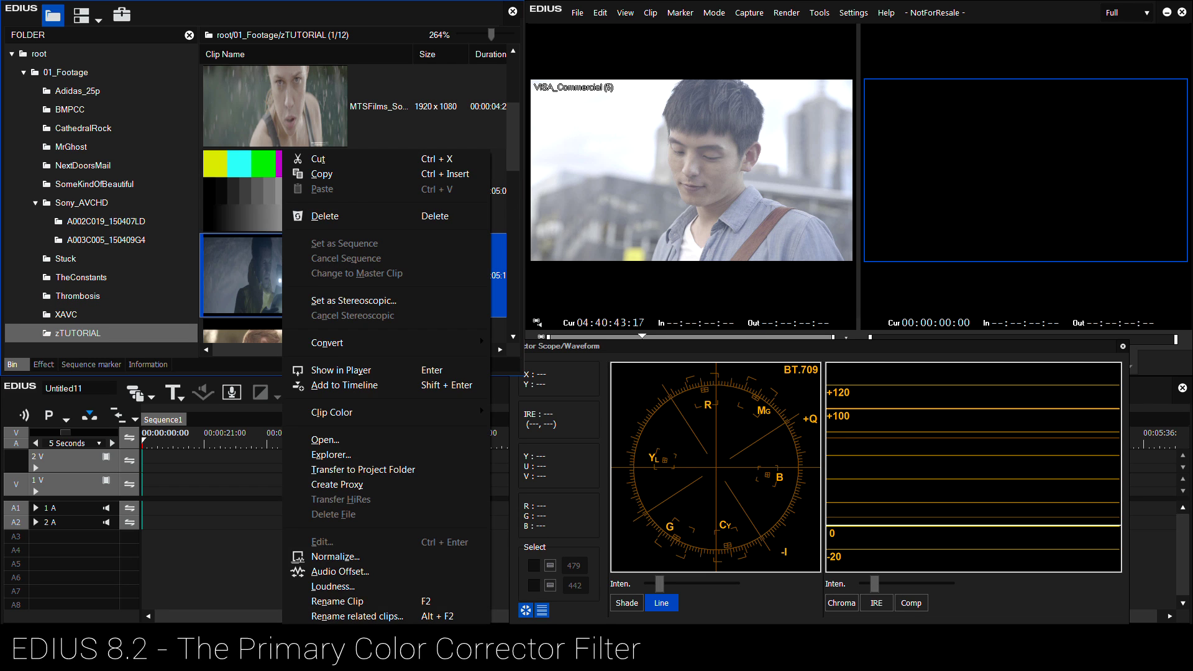
pyautogui.click(340, 632)
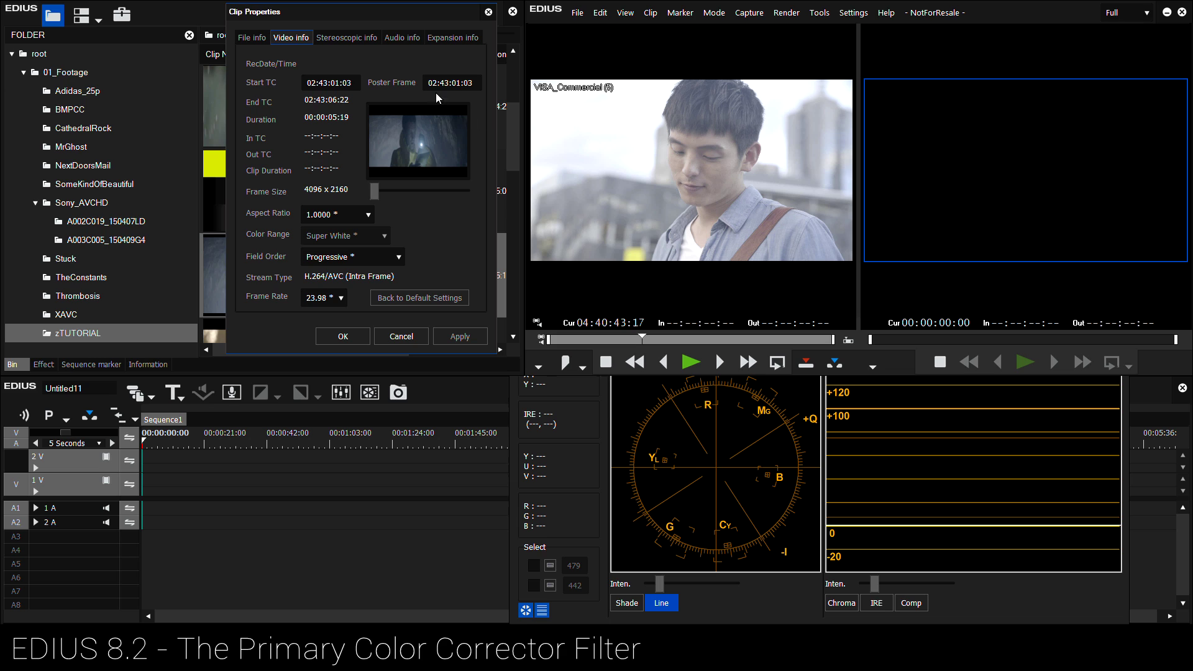
pyautogui.moveTo(387, 16); pyautogui.dragTo(449, 139)
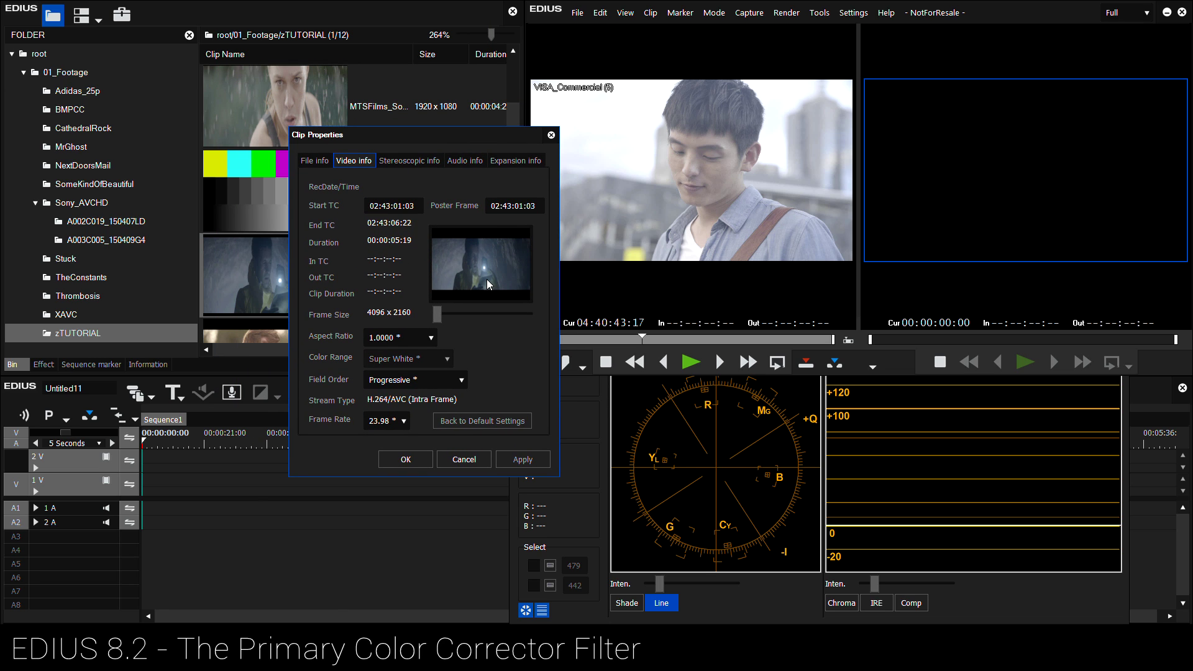
pyautogui.moveTo(452, 401); pyautogui.dragTo(349, 400)
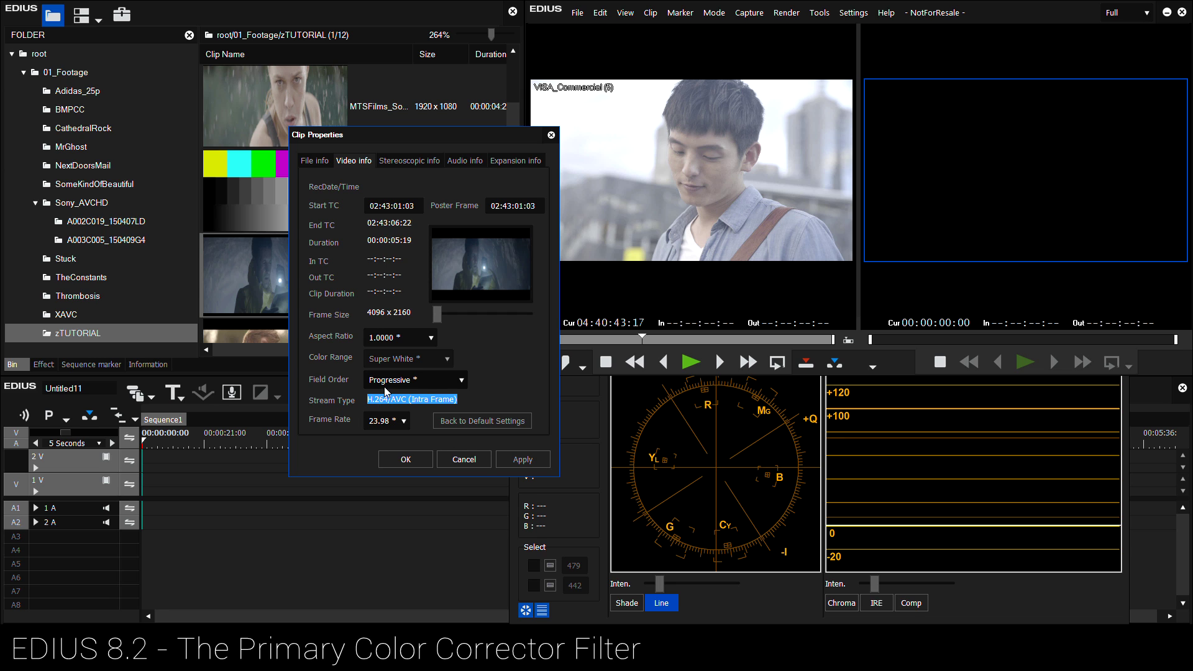
pyautogui.click(464, 459)
# Place the MTSFilms_SonyF55CookeAna2x_Cave clip at the start of track 1 V and apply Primary Color Correction to it.
pyautogui.moveTo(283, 285); pyautogui.dragTo(148, 485)
pyautogui.scroll(5, 168, 447)
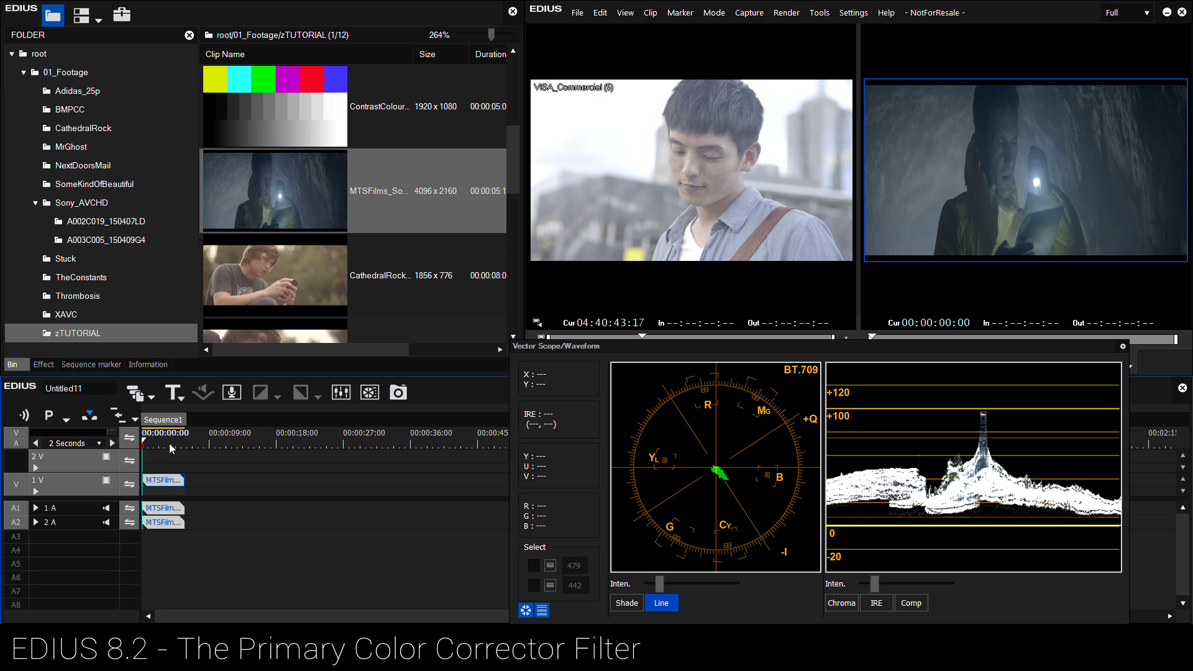
pyautogui.click(43, 364)
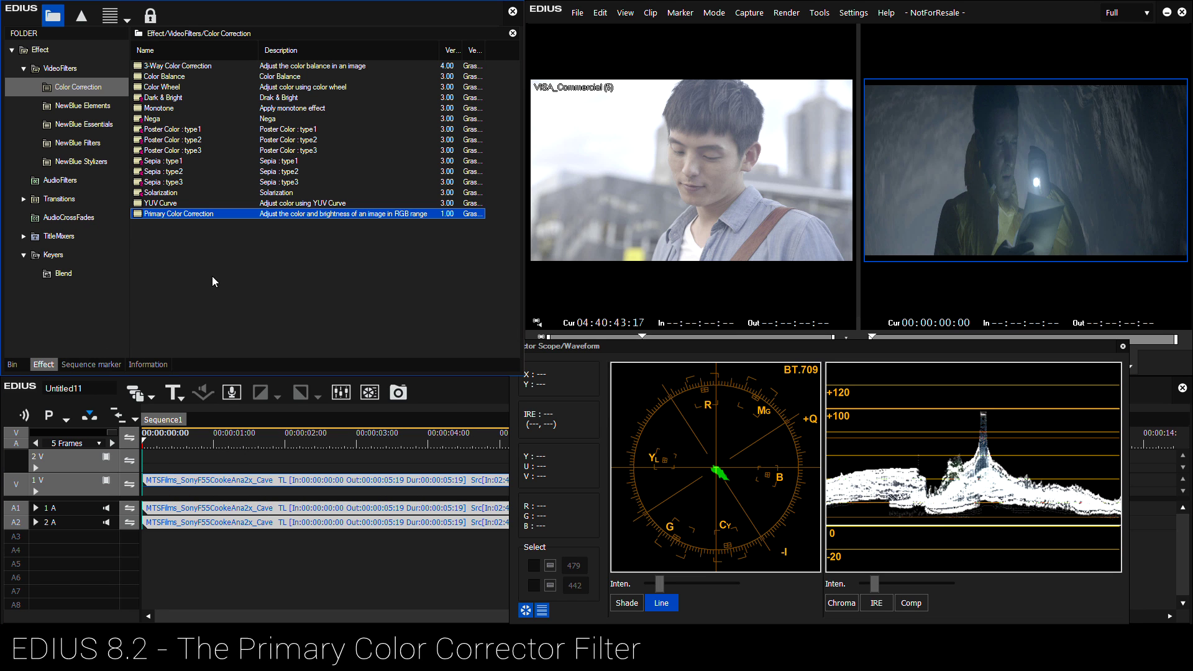
pyautogui.moveTo(161, 211); pyautogui.dragTo(196, 480)
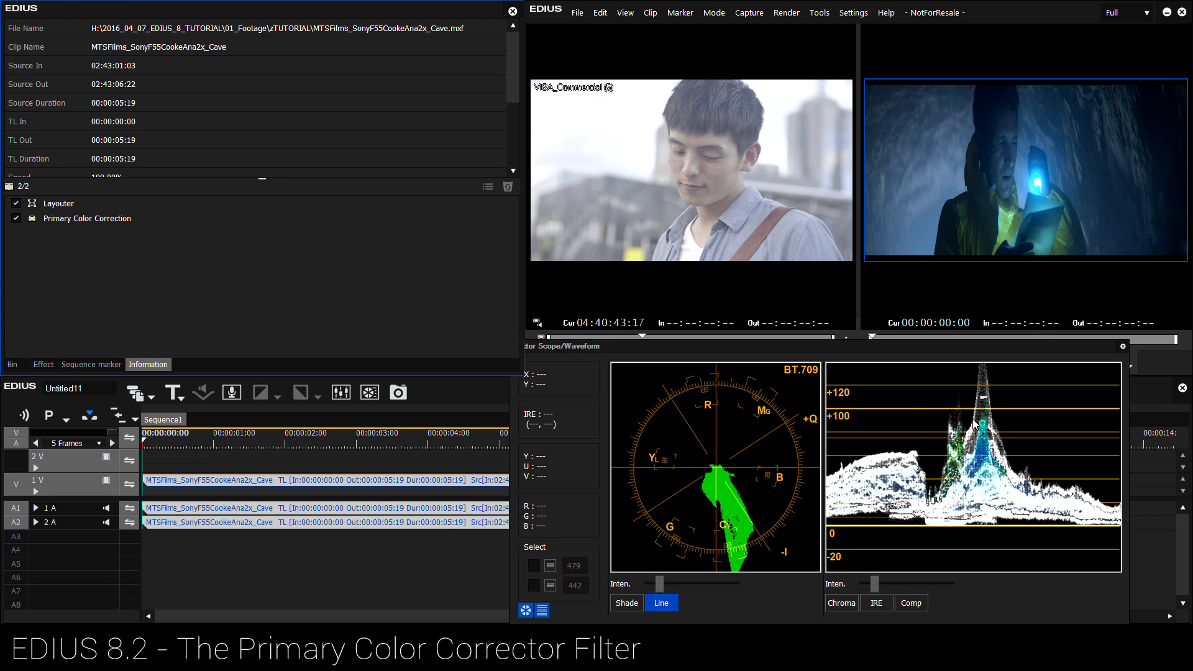
# Switch the waveform scope to Comp display and park the playhead at 00:00:02:23.
pyautogui.click(912, 602)
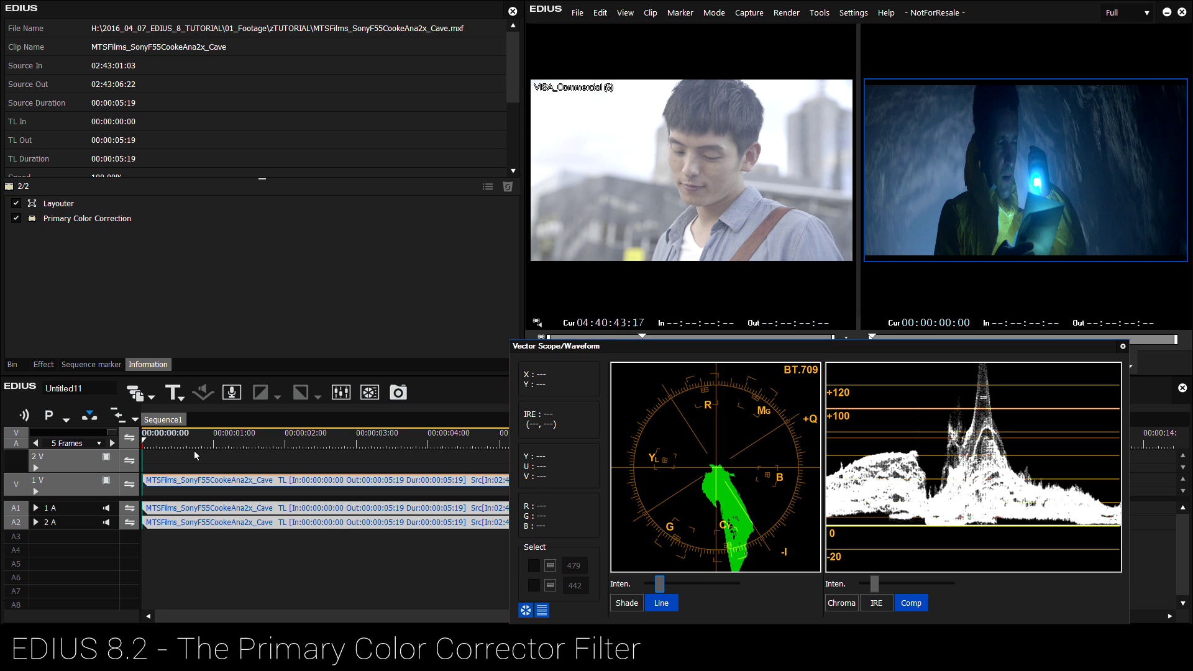
pyautogui.moveTo(165, 445); pyautogui.dragTo(354, 457)
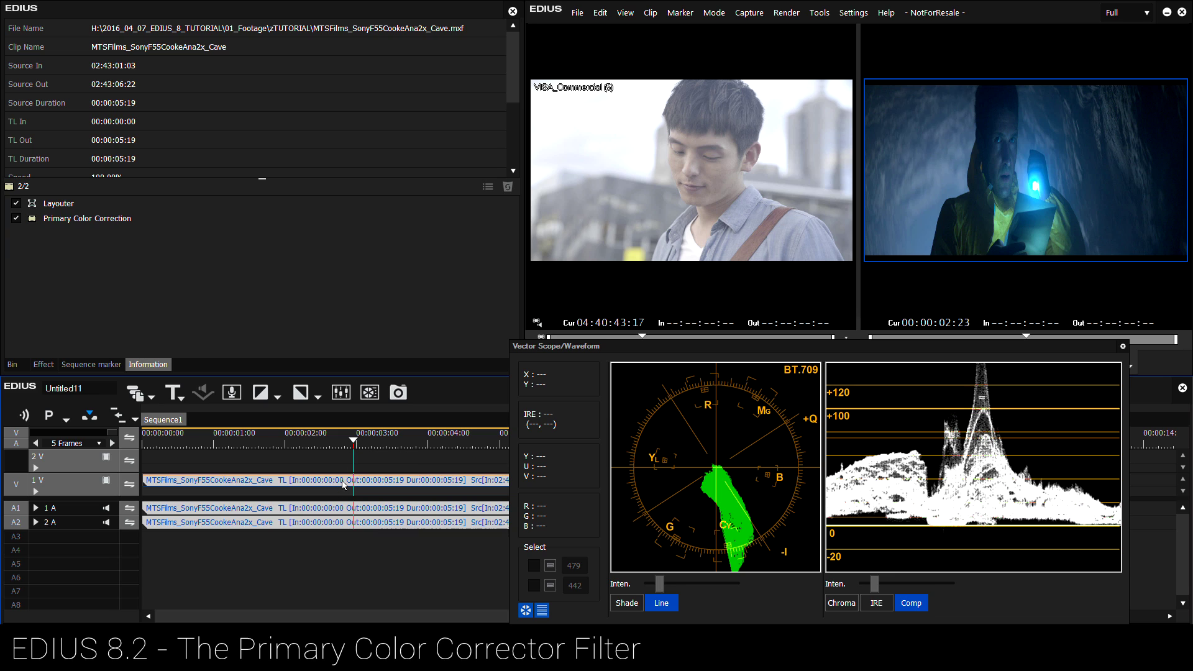
# In the cave clip's Layouter, turn off Preserve frame aspect and set Stretch to X 65% and Y 35%.
pyautogui.doubleClick(54, 202)
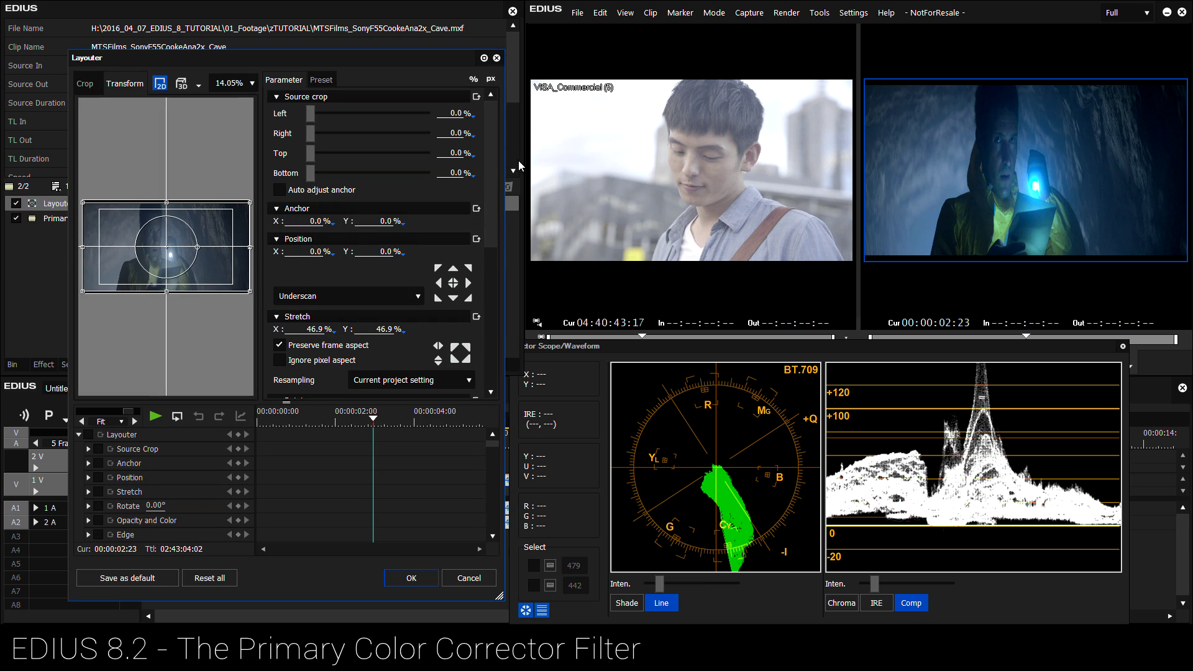
pyautogui.scroll(-3, 491, 132)
pyautogui.click(279, 203)
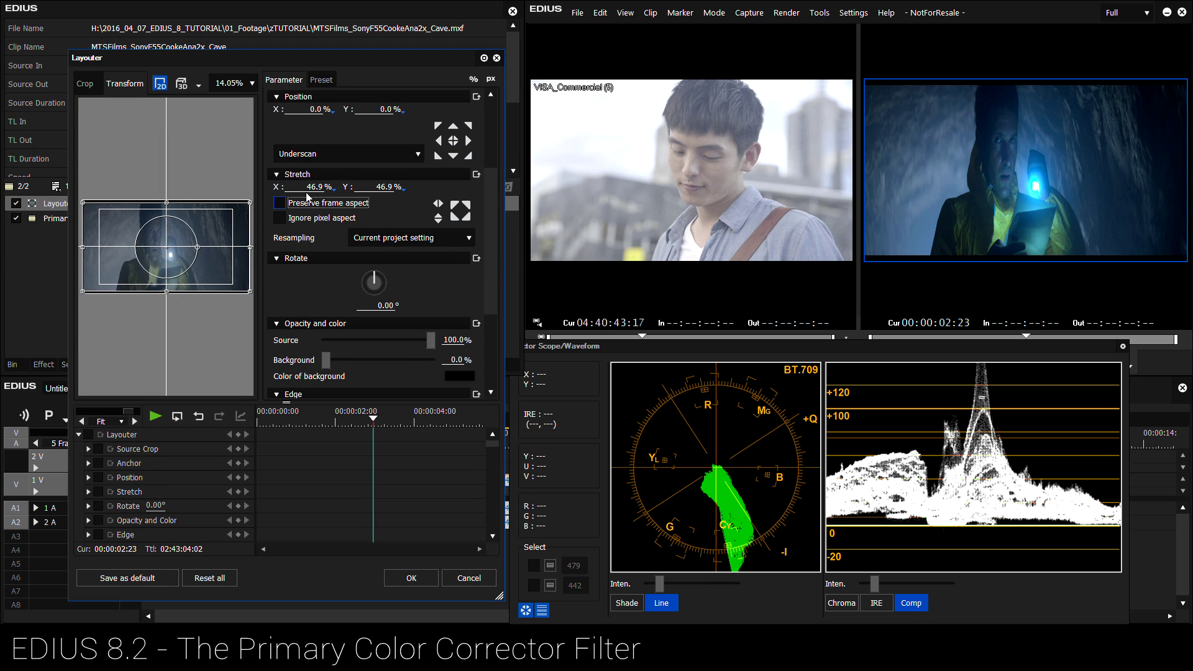
pyautogui.click(308, 186)
pyautogui.write('65')
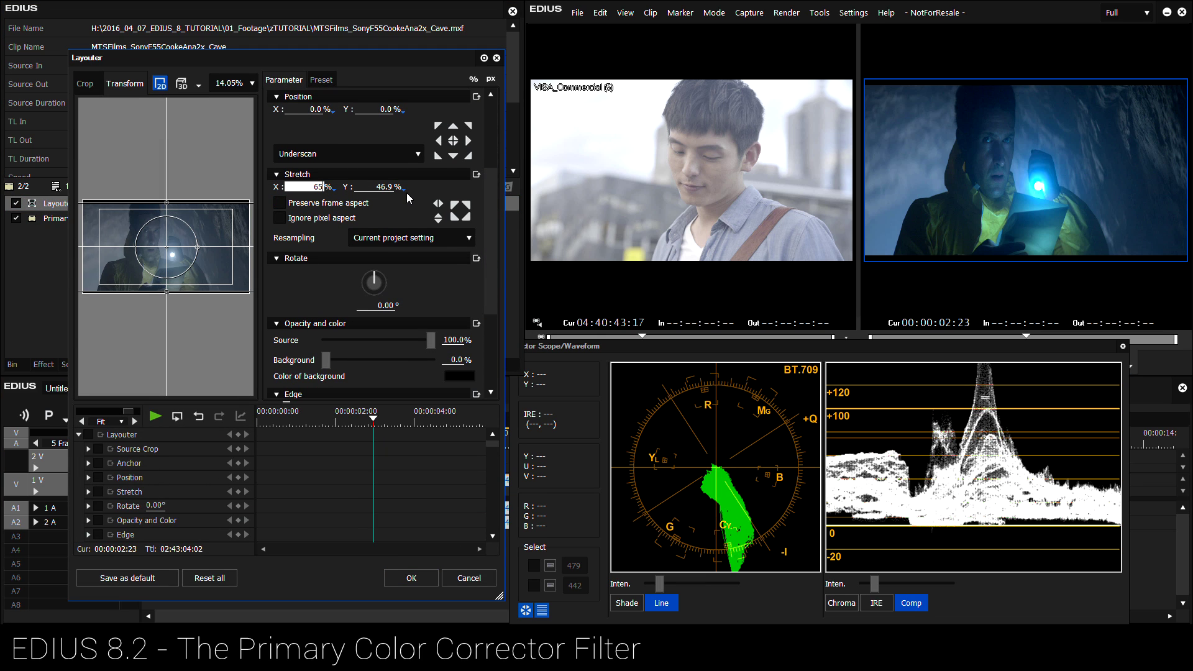
pyautogui.press('Tab')
pyautogui.write('35')
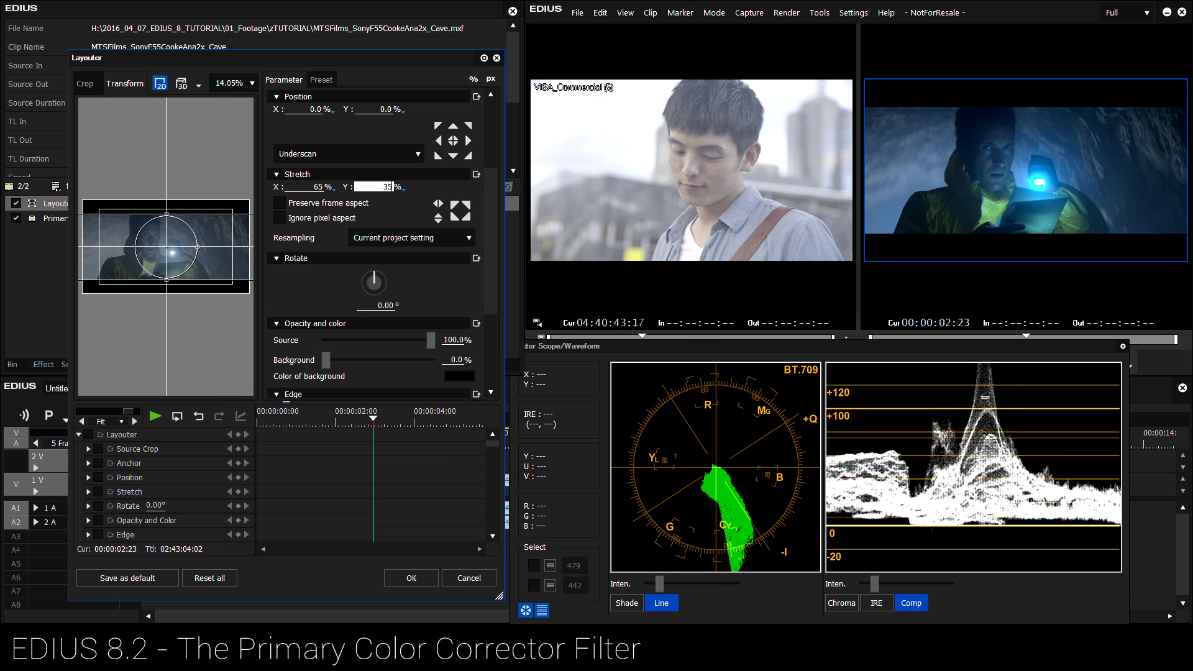
pyautogui.click(408, 578)
# Park the playhead at 00:00:03:14 and compare the cave image with Primary Color Correction disabled and enabled.
pyautogui.moveTo(349, 443); pyautogui.dragTo(398, 463)
pyautogui.click(16, 218)
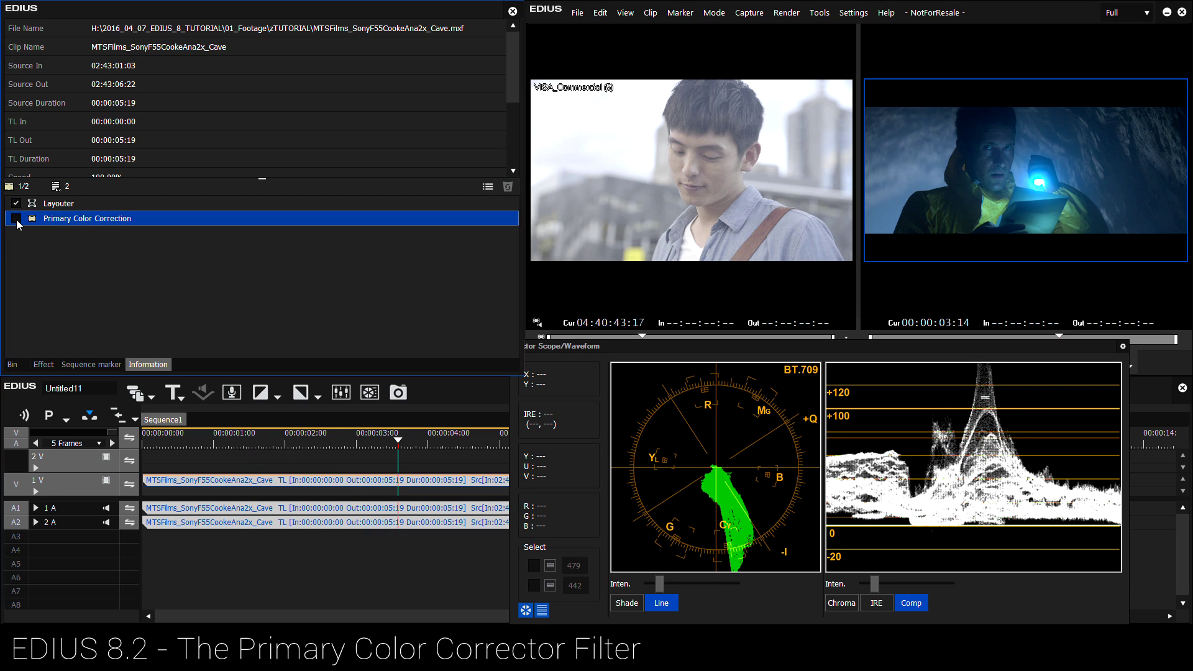
pyautogui.click(17, 220)
pyautogui.click(17, 220)
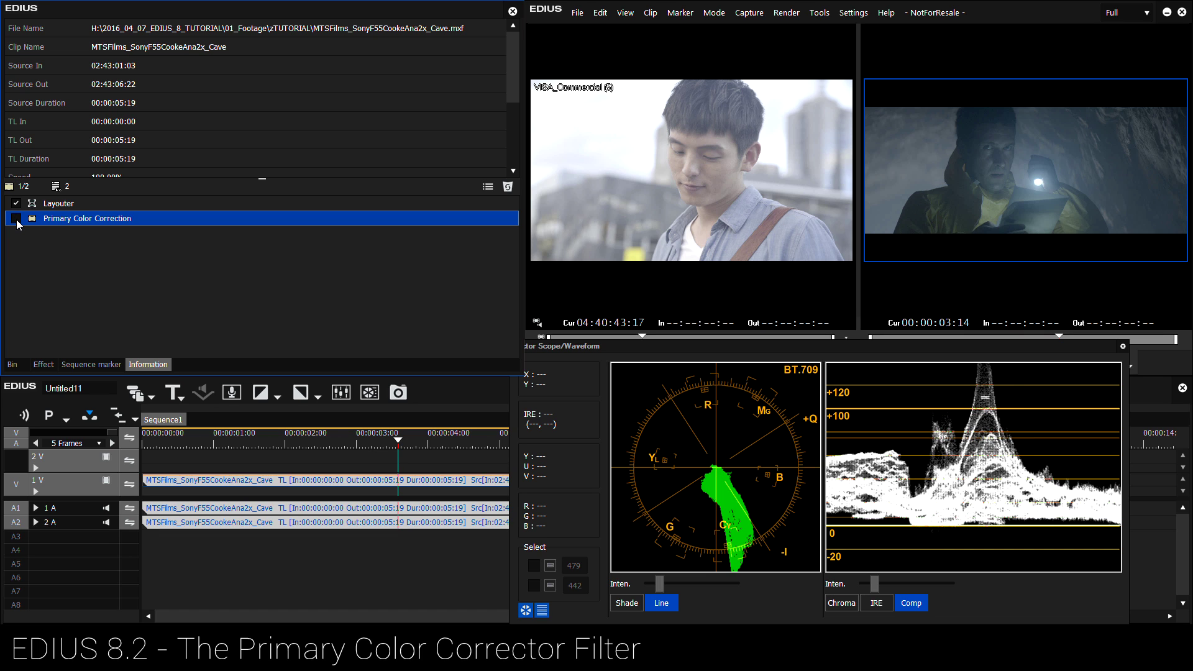
pyautogui.click(17, 220)
pyautogui.click(17, 220)
pyautogui.click(16, 220)
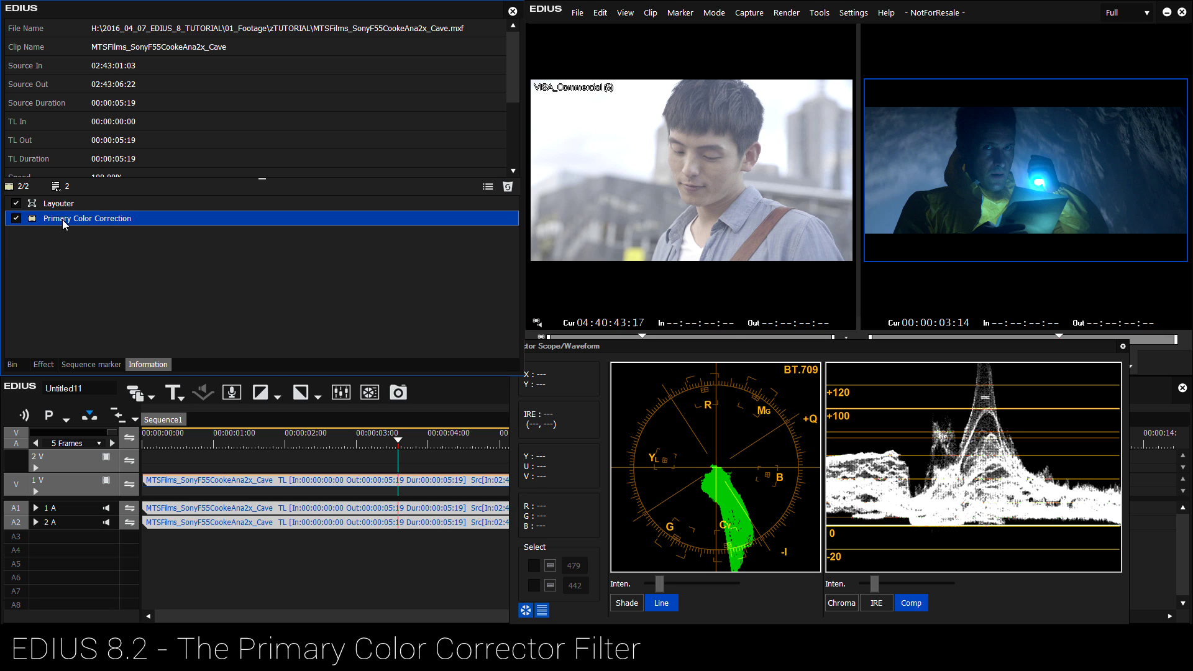
pyautogui.click(18, 220)
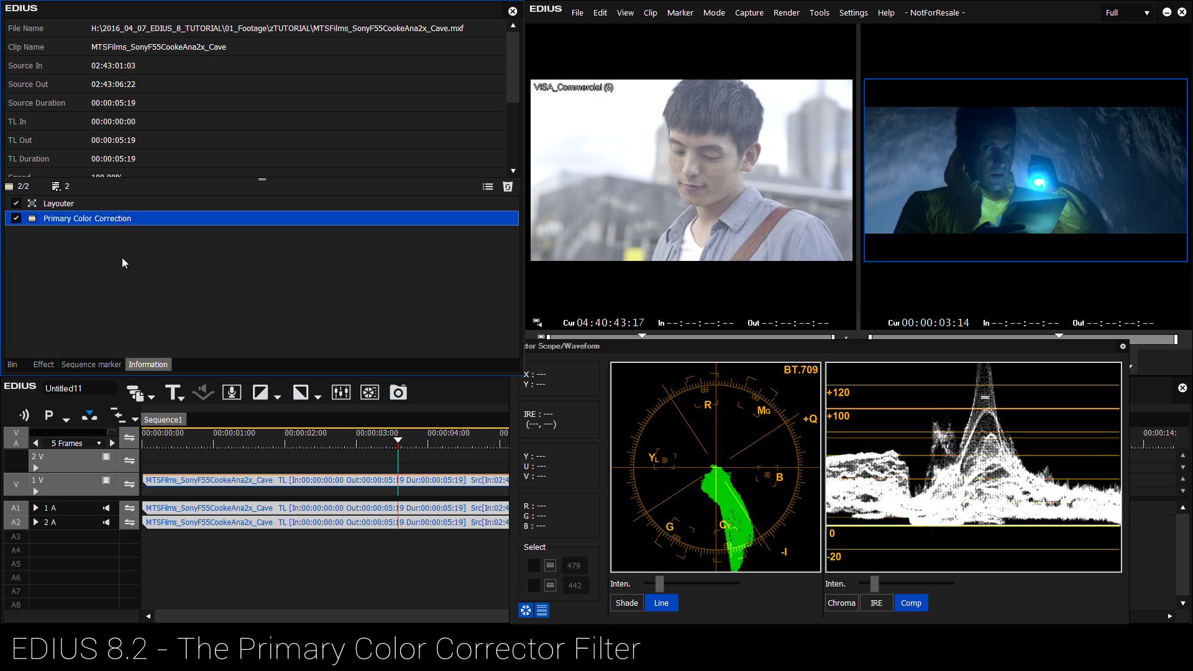
# Review the cave clip's Primary Color Correction settings from Color Space down to Curve, and close them.
pyautogui.doubleClick(65, 224)
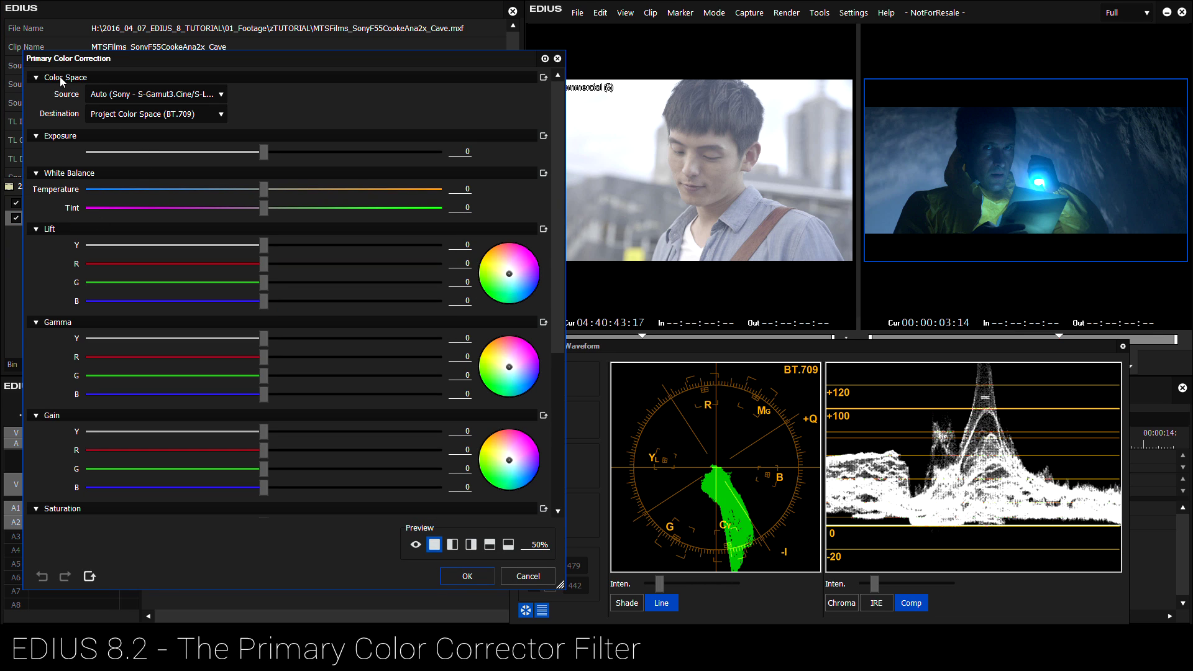
pyautogui.moveTo(556, 166); pyautogui.dragTo(551, 339)
pyautogui.scroll(3, 549, 393)
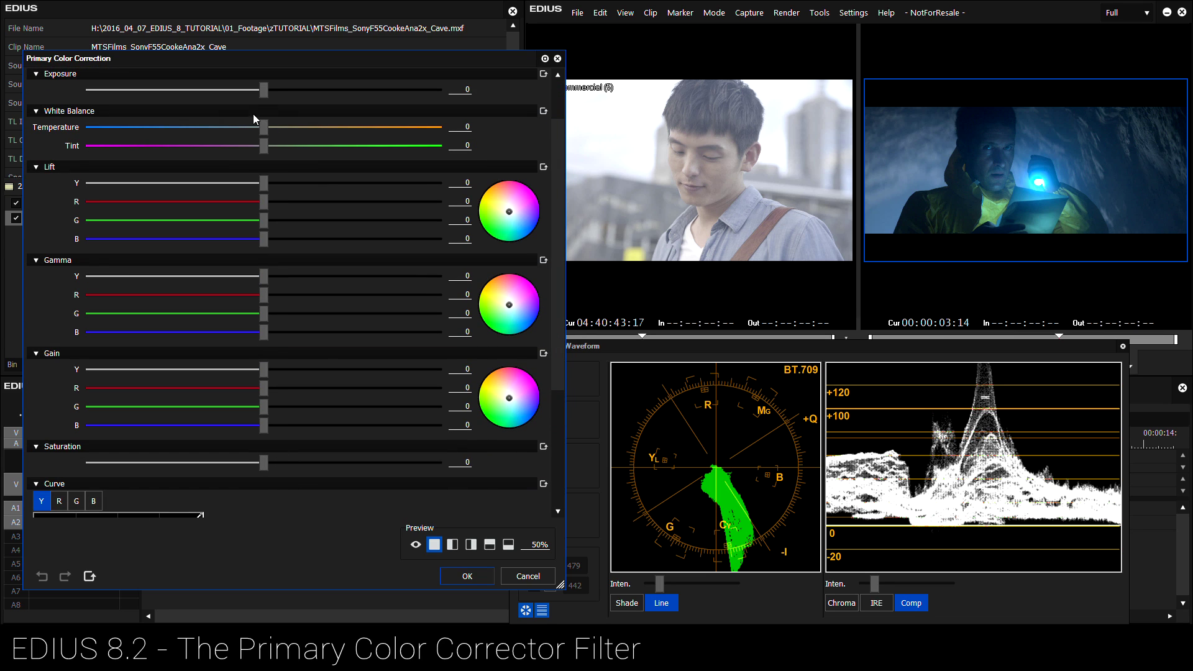
pyautogui.scroll(1, 555, 175)
pyautogui.click(467, 576)
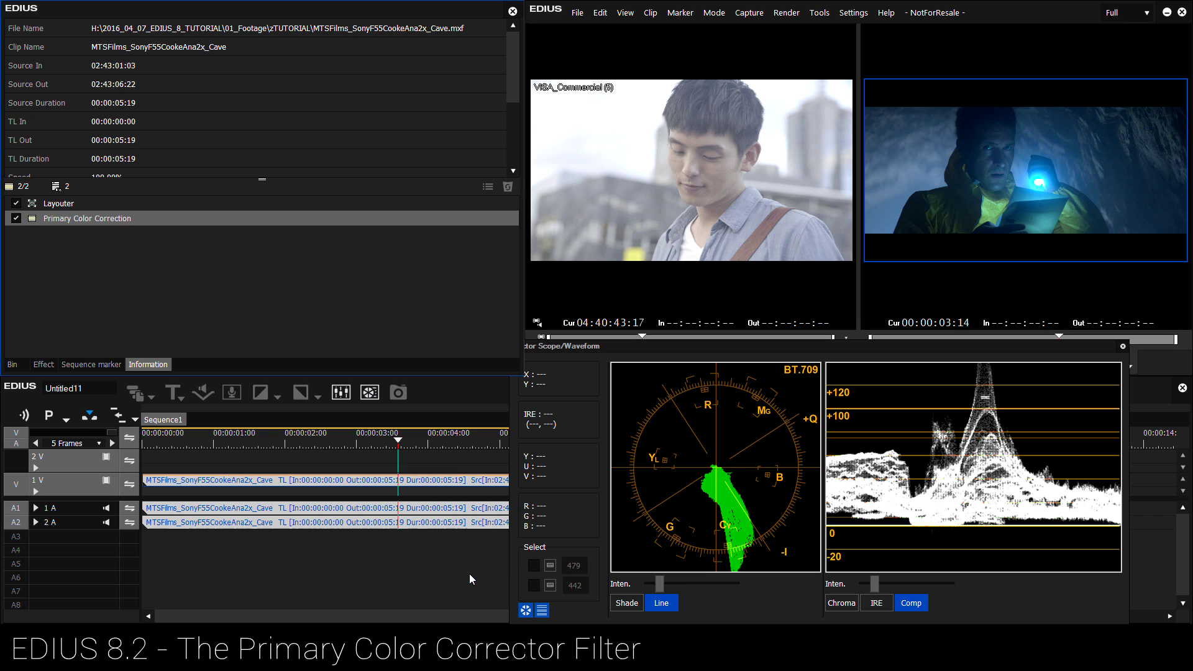
# Toggle the cave clip's Primary Color Correction off and on again to recheck the before and after image.
pyautogui.click(16, 218)
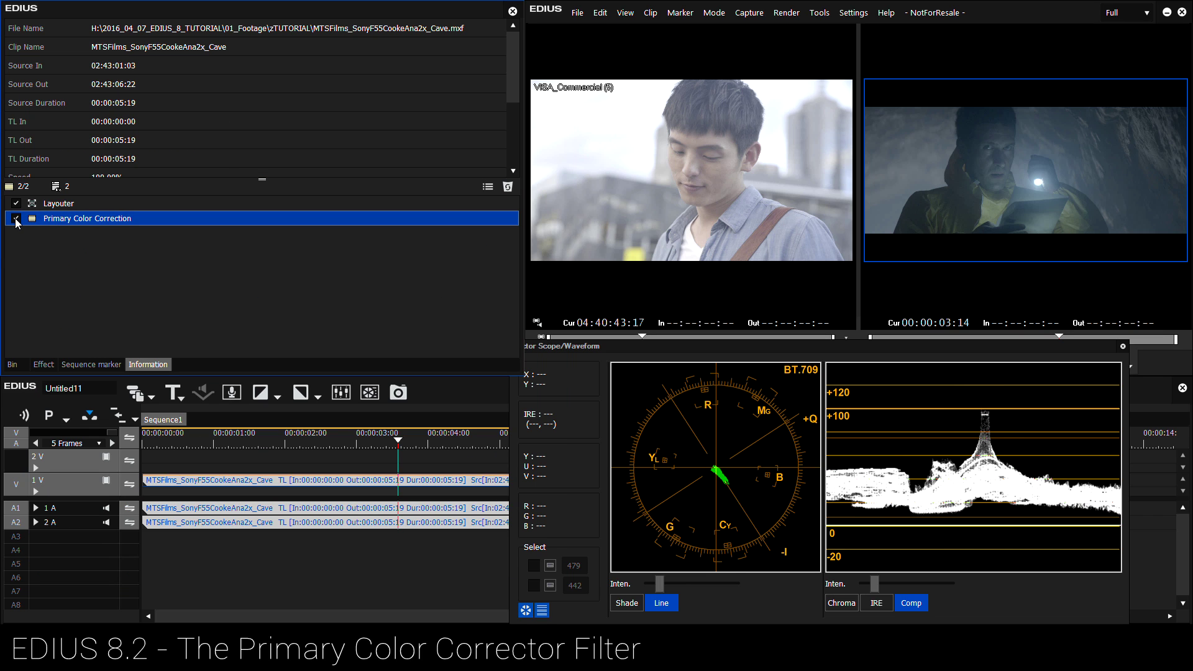
pyautogui.click(16, 218)
pyautogui.click(16, 219)
pyautogui.click(16, 219)
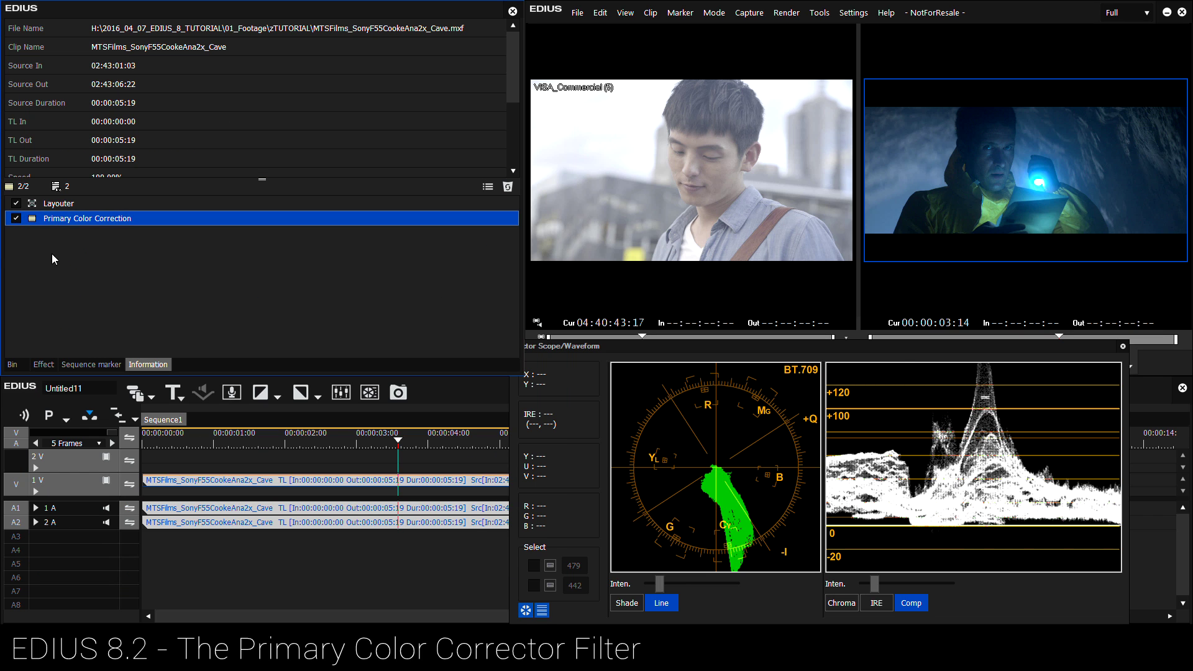
# Reopen the cave clip's Primary Color Correction and examine the available source color spaces, keeping Auto (Sony - S-Gamut3.Cine/S-Log3).
pyautogui.doubleClick(67, 222)
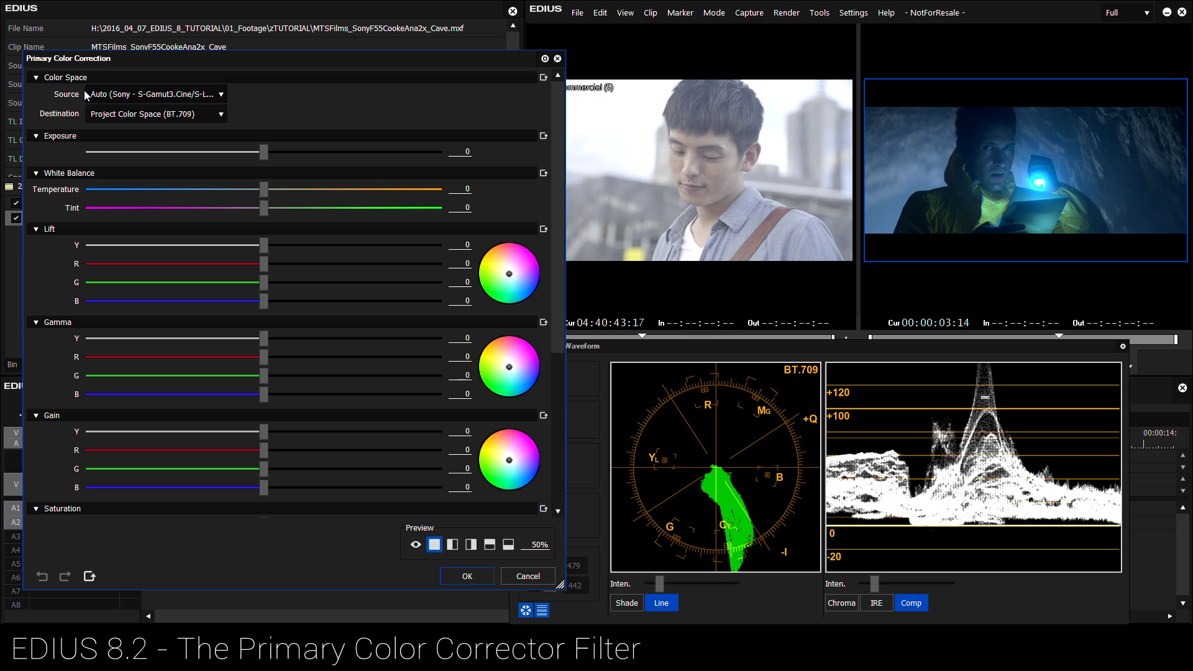
pyautogui.click(157, 98)
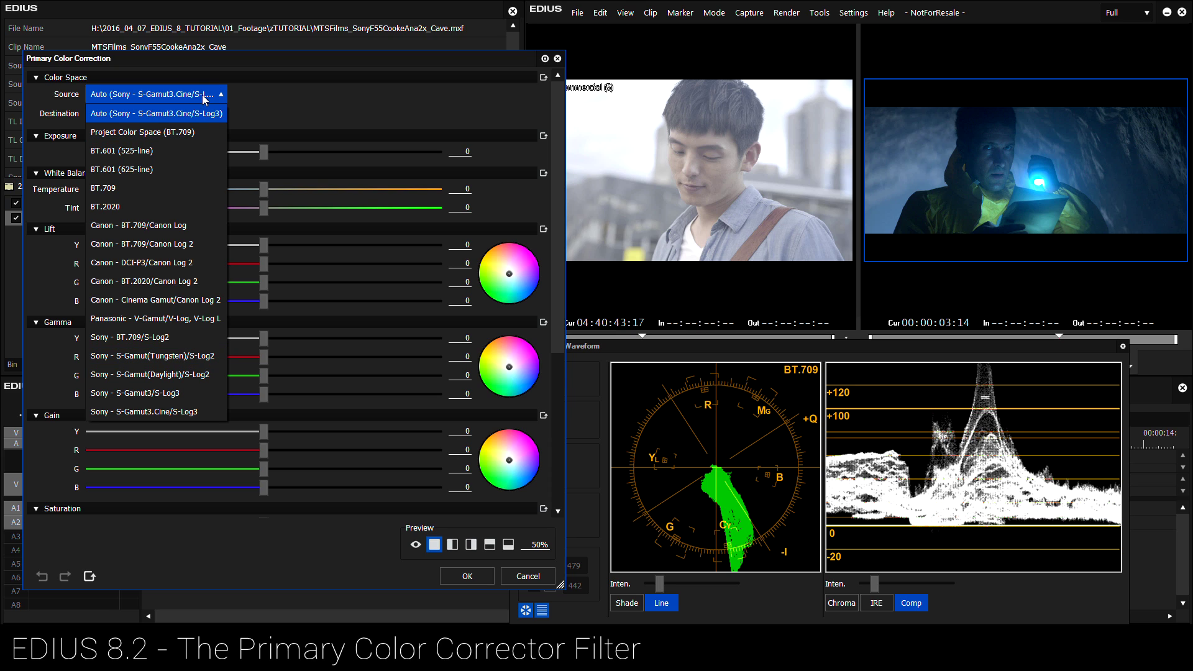
pyautogui.click(211, 95)
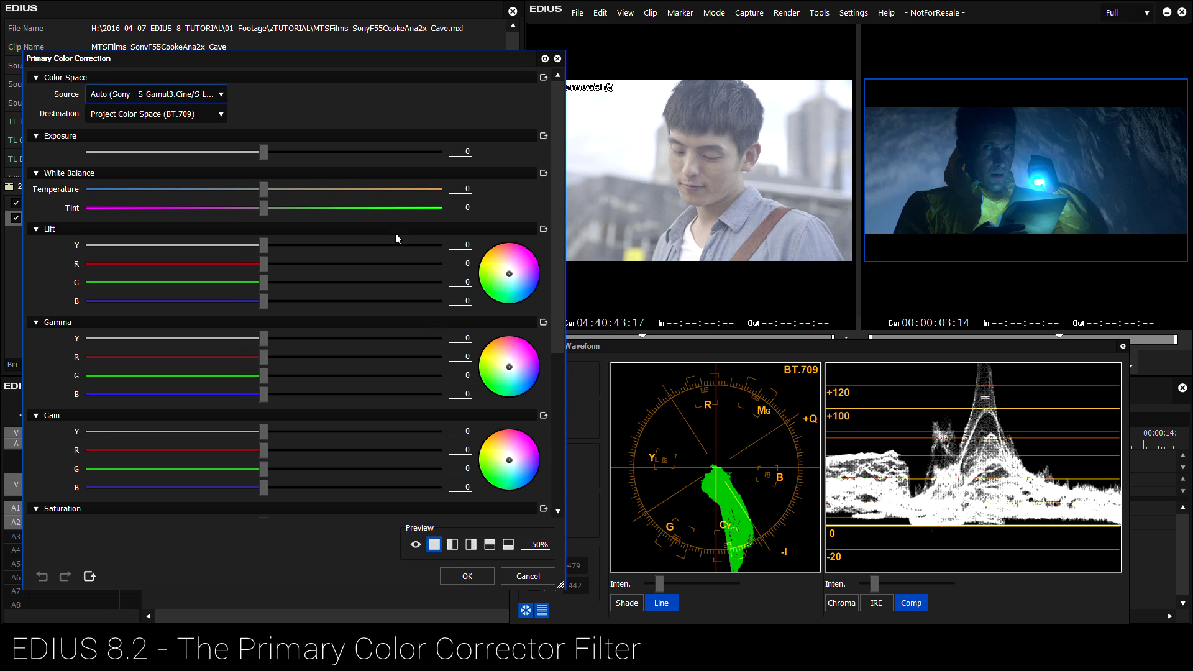
# Review the source and destination color space options of the cave clip's Primary Color Correction, keep Auto and Project Color Space (BT.709), and accept the settings.
pyautogui.click(209, 95)
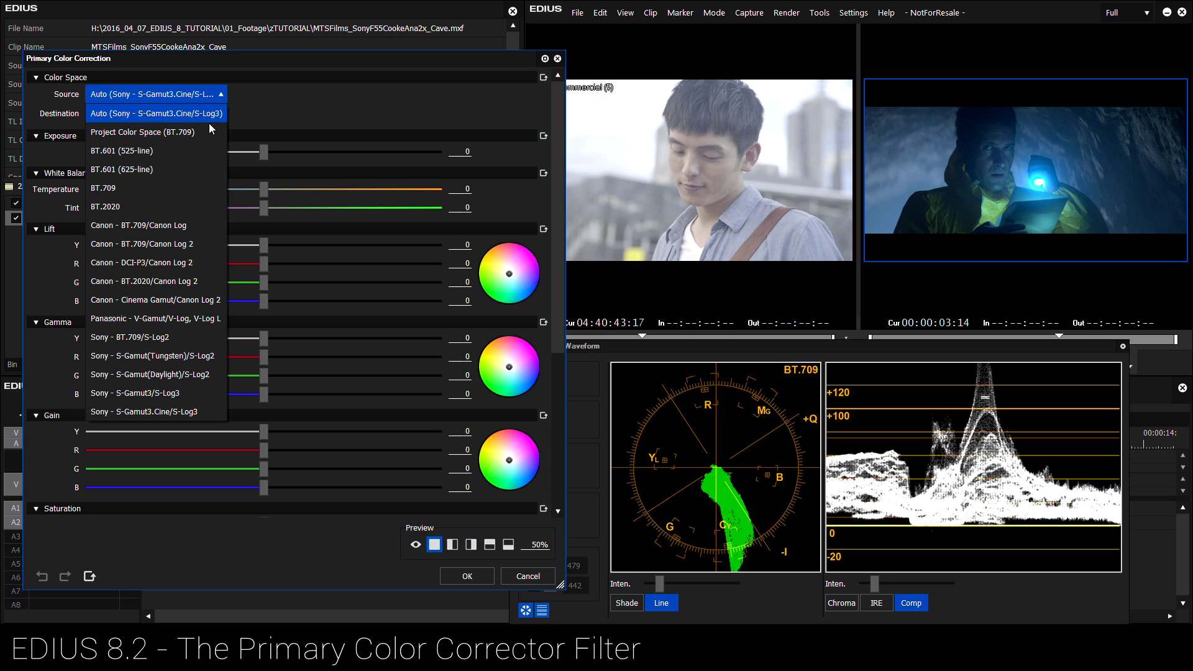
pyautogui.click(278, 101)
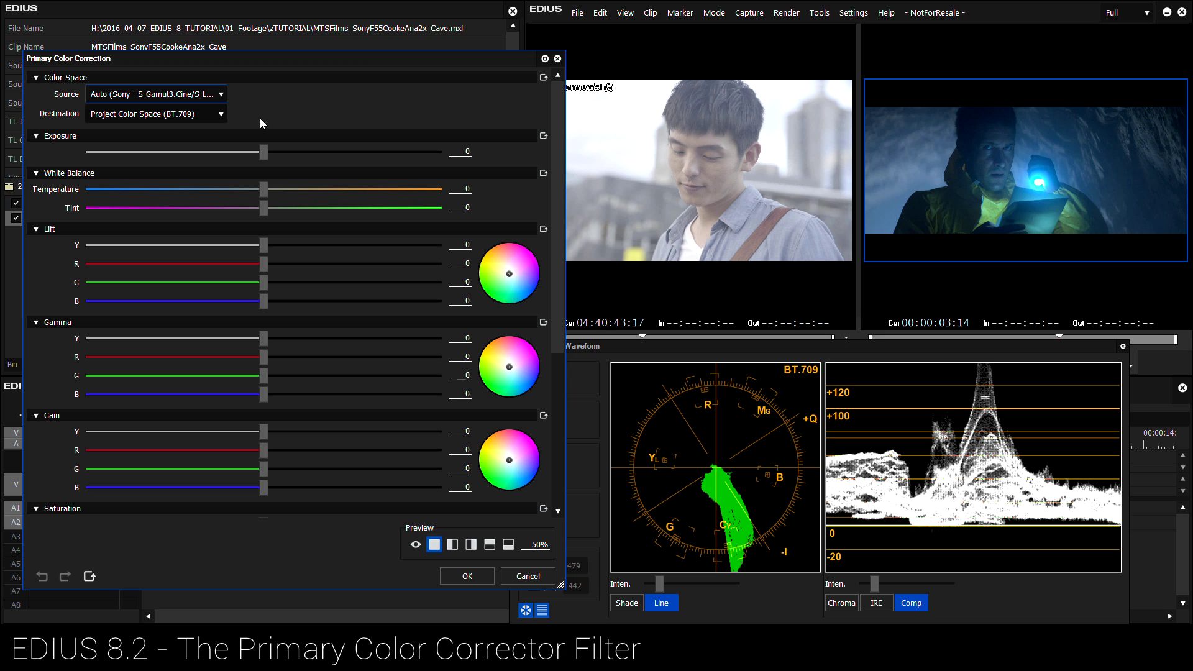
pyautogui.scroll(-4, 556, 159)
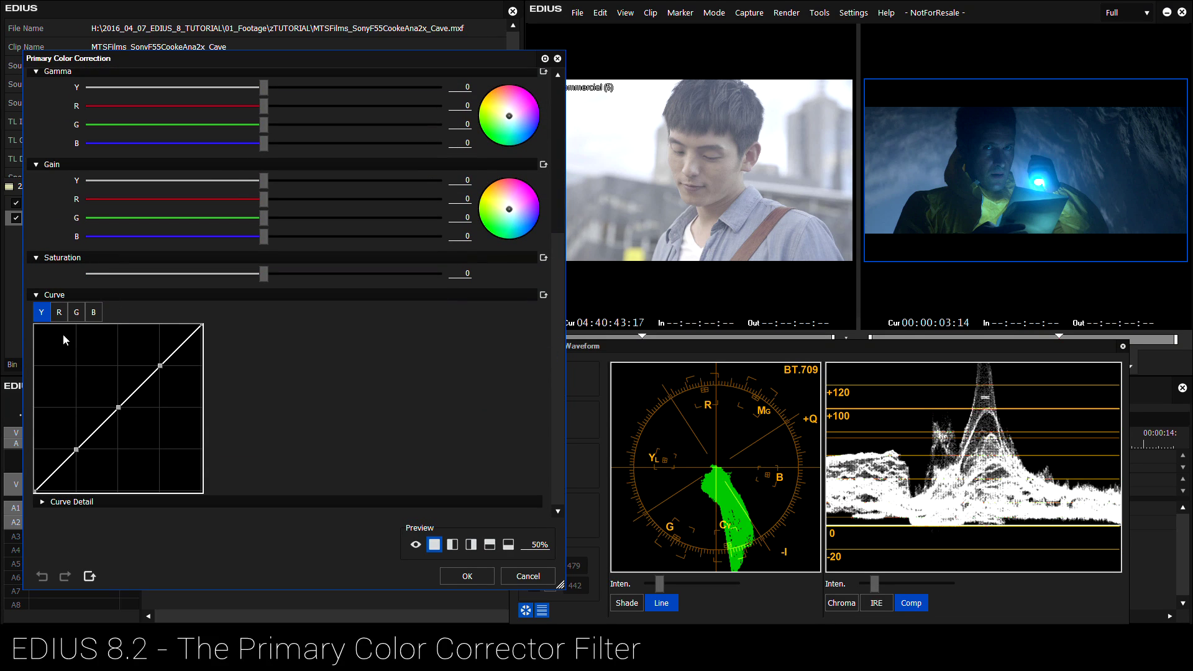
pyautogui.scroll(4, 555, 426)
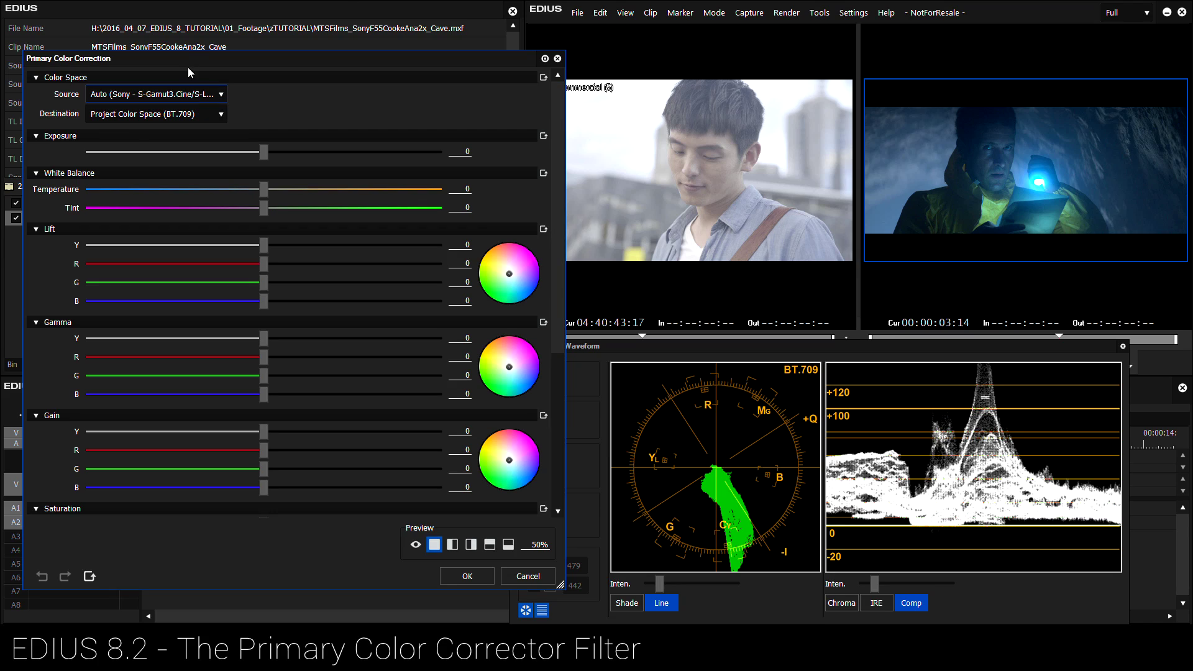
pyautogui.click(151, 118)
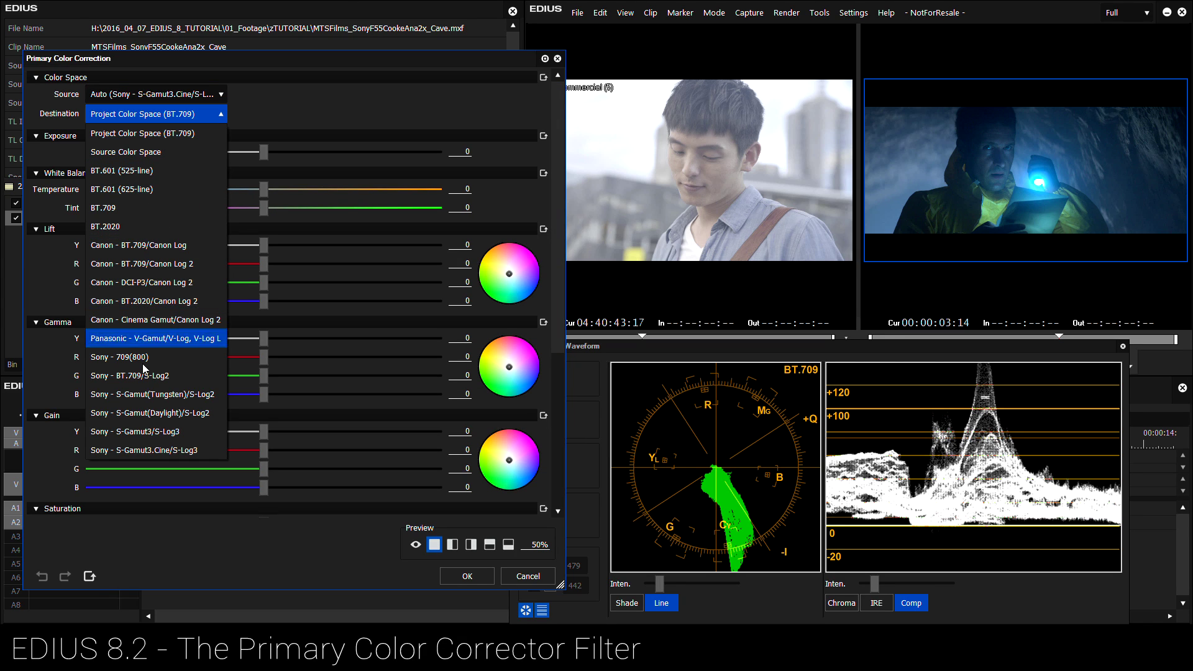
pyautogui.click(282, 129)
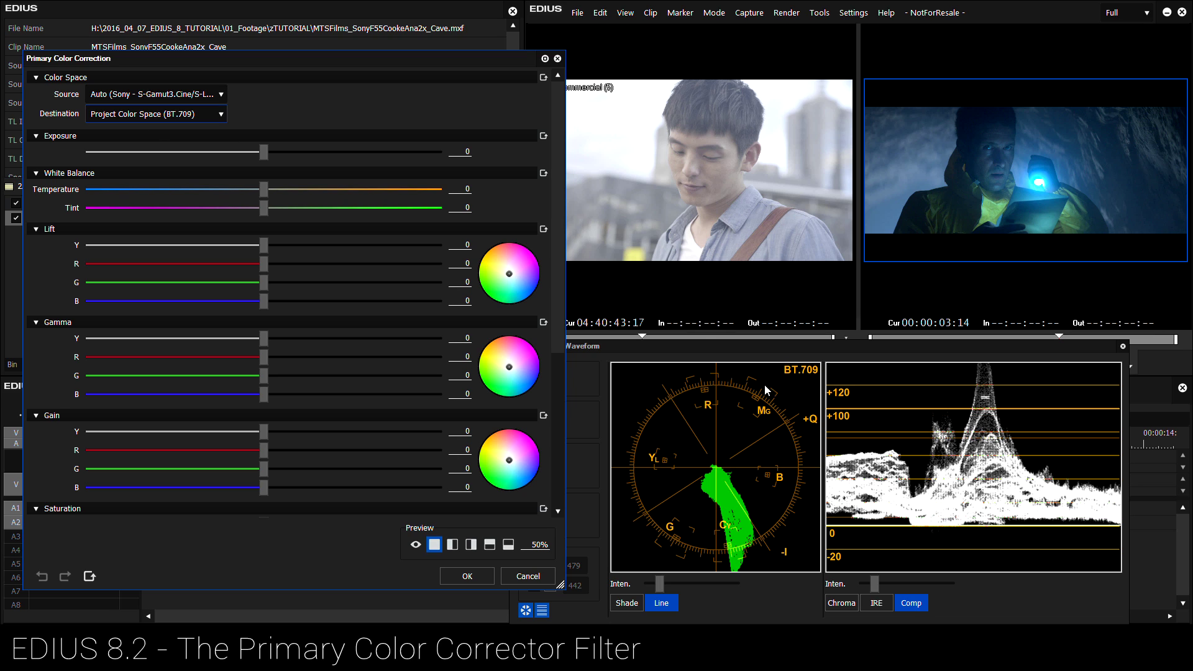
pyautogui.click(477, 580)
# Scrub through the corrected cave clip between 00:00:01:17 and 00:00:04:01 to check the image and scopes.
pyautogui.moveTo(412, 443)
pyautogui.mouseDown()
pyautogui.moveTo(213, 433)
pyautogui.moveTo(401, 443)
pyautogui.mouseUp()
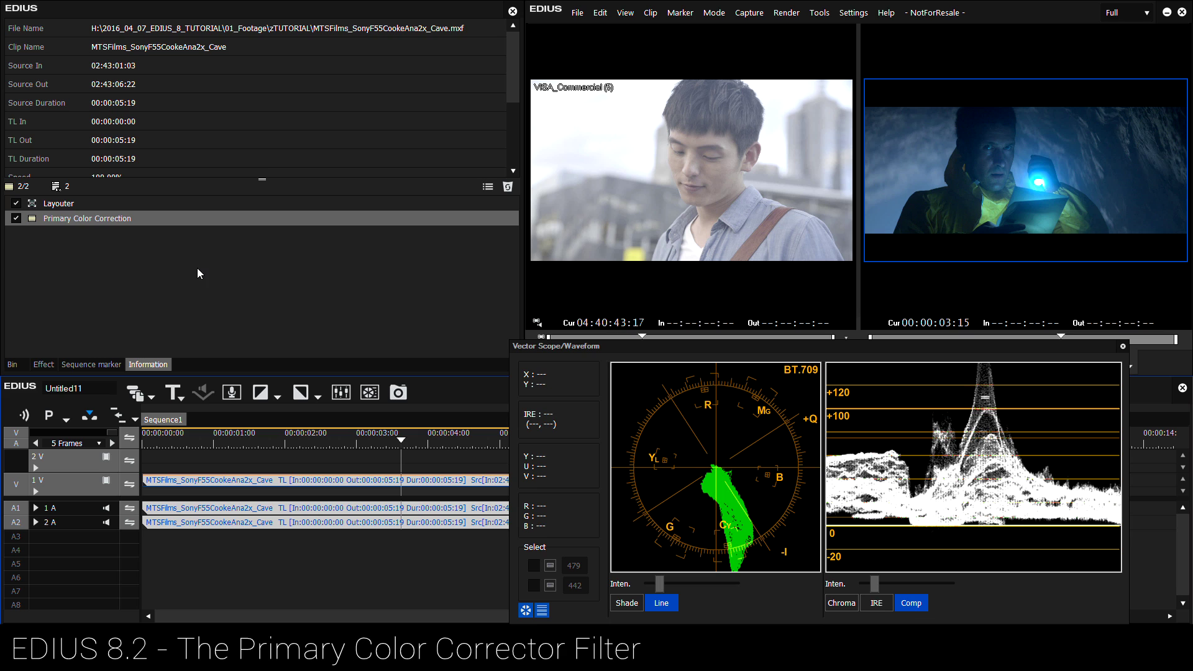
pyautogui.moveTo(57, 222)
pyautogui.moveTo(339, 441); pyautogui.dragTo(262, 450)
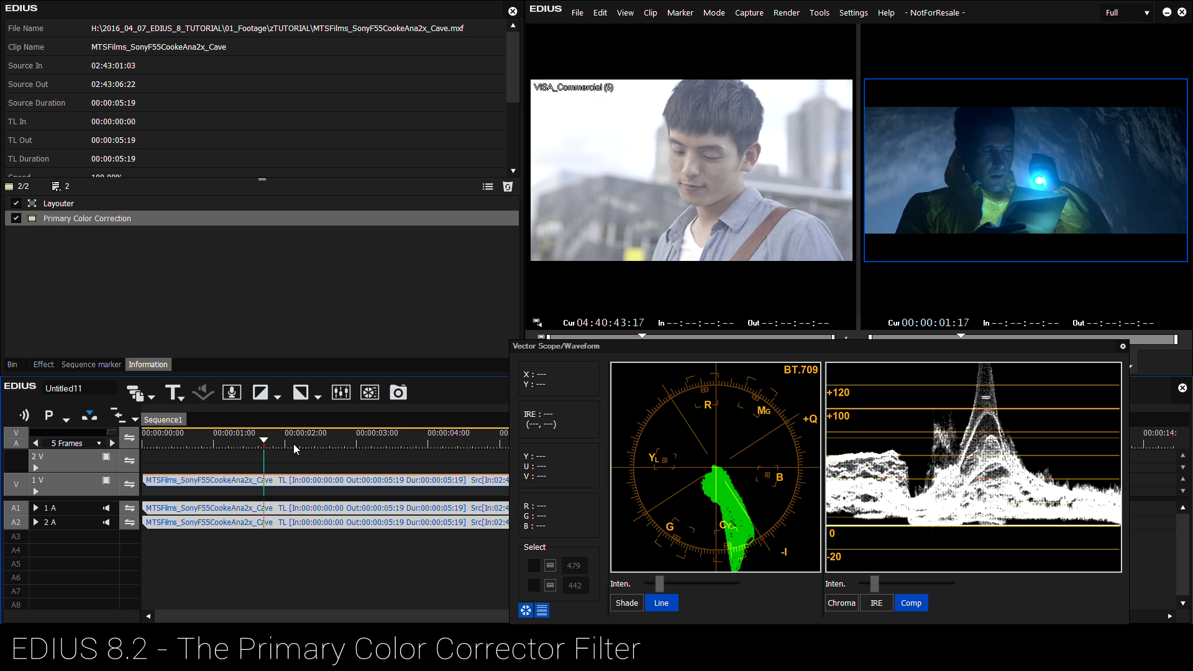
pyautogui.moveTo(295, 445); pyautogui.dragTo(403, 451)
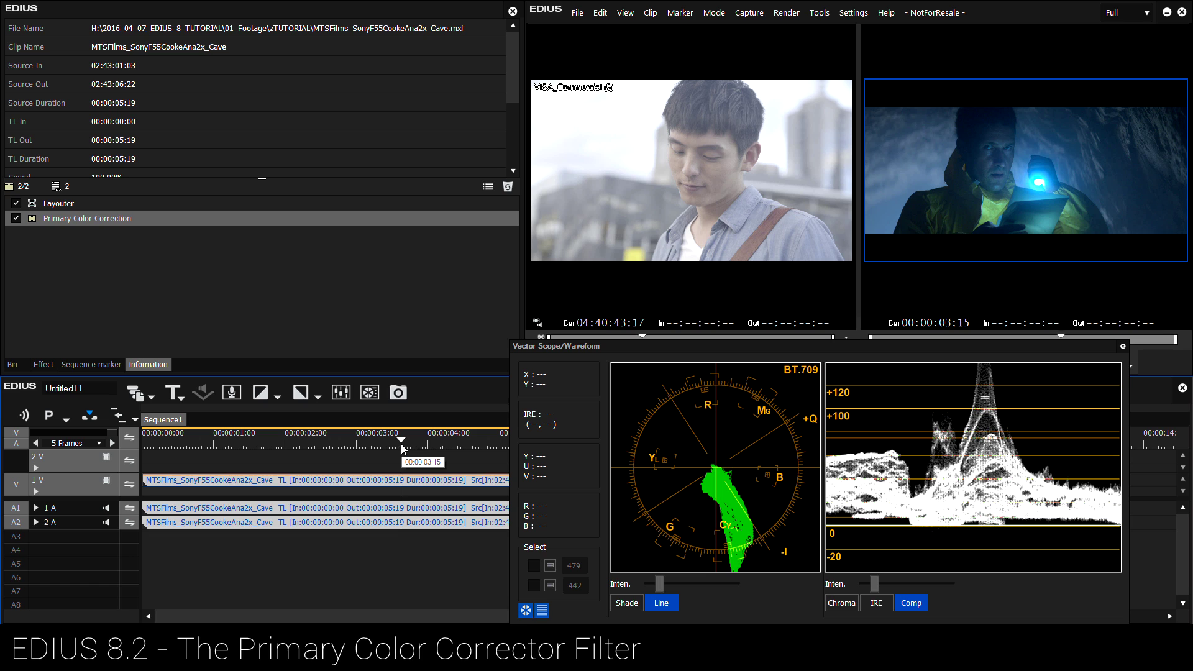
pyautogui.moveTo(401, 446); pyautogui.dragTo(431, 456)
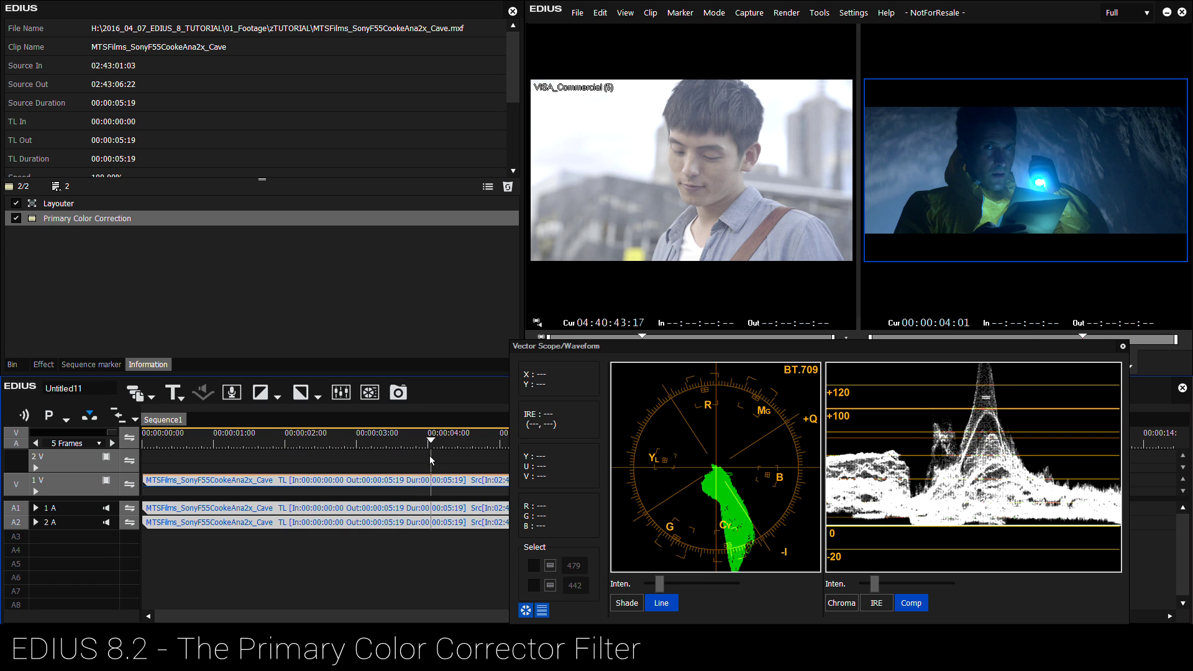
# Close the scopes and replace the cave clip on the 1 V track with VISA_Commercial (2) from the zTUTORIAL folder.
pyautogui.click(1123, 346)
pyautogui.press('Delete')
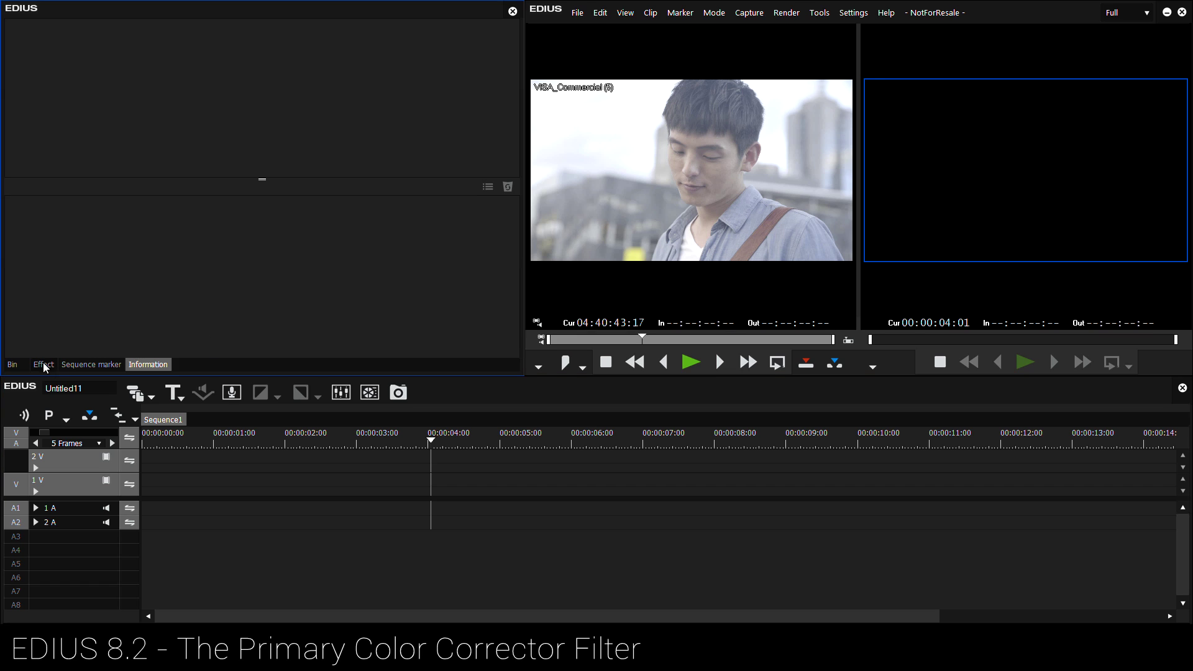
pyautogui.click(13, 365)
pyautogui.click(301, 294)
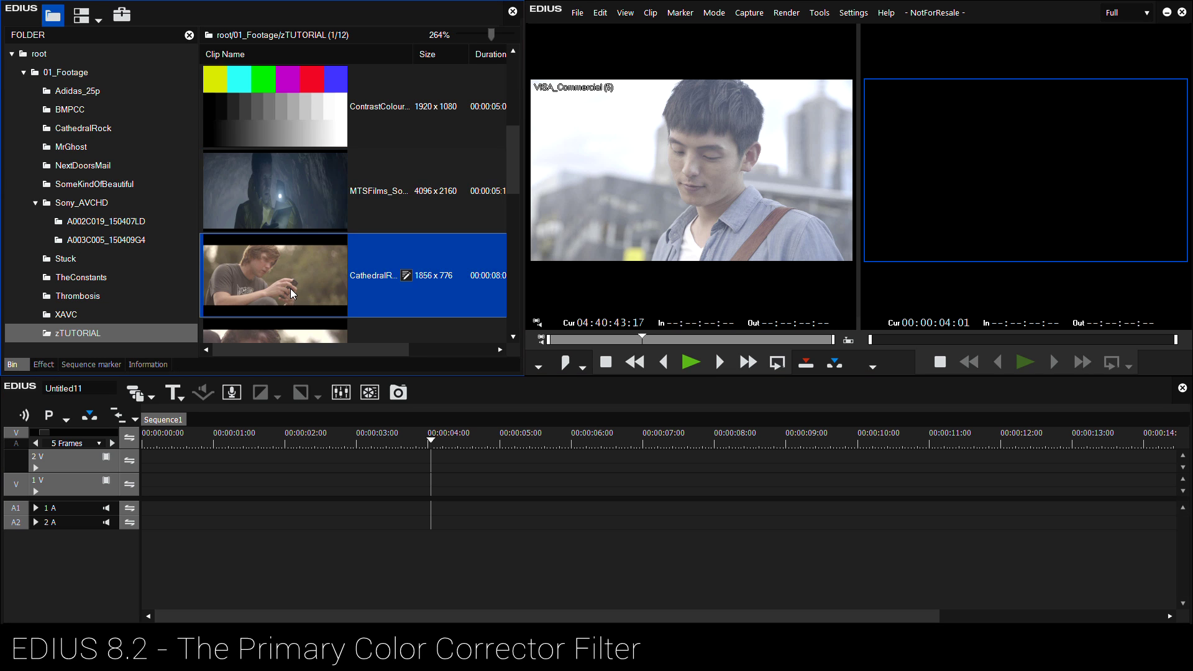
pyautogui.click(303, 217)
pyautogui.scroll(-1, 329, 241)
pyautogui.scroll(-4, 347, 249)
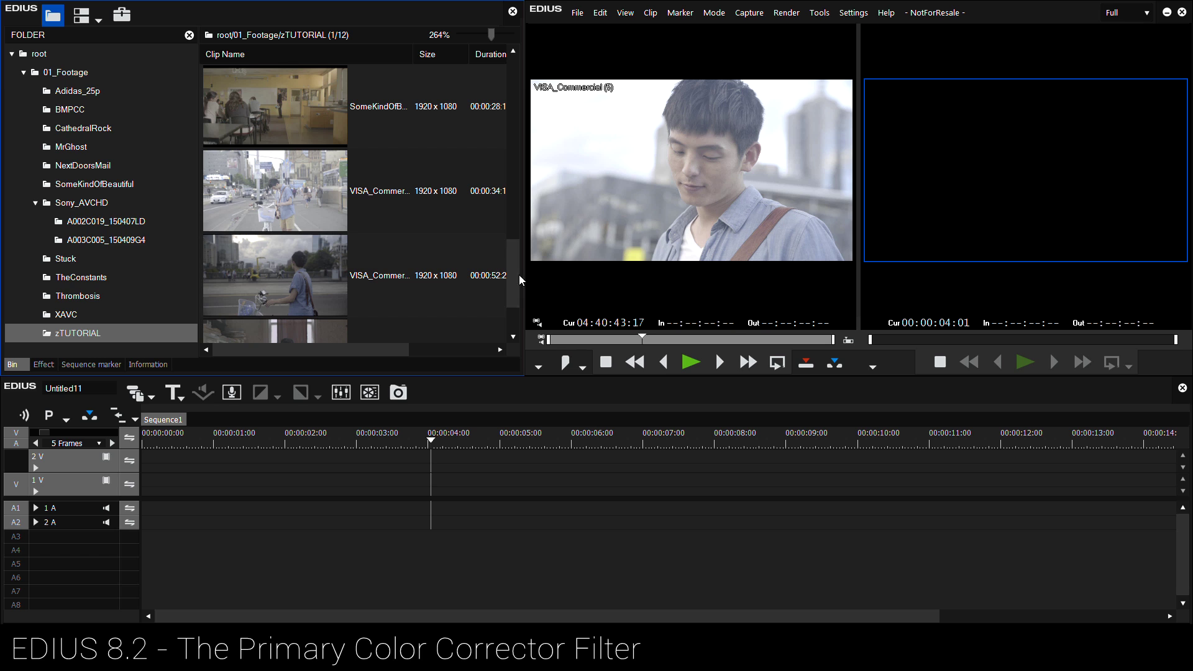
pyautogui.scroll(-1, 517, 279)
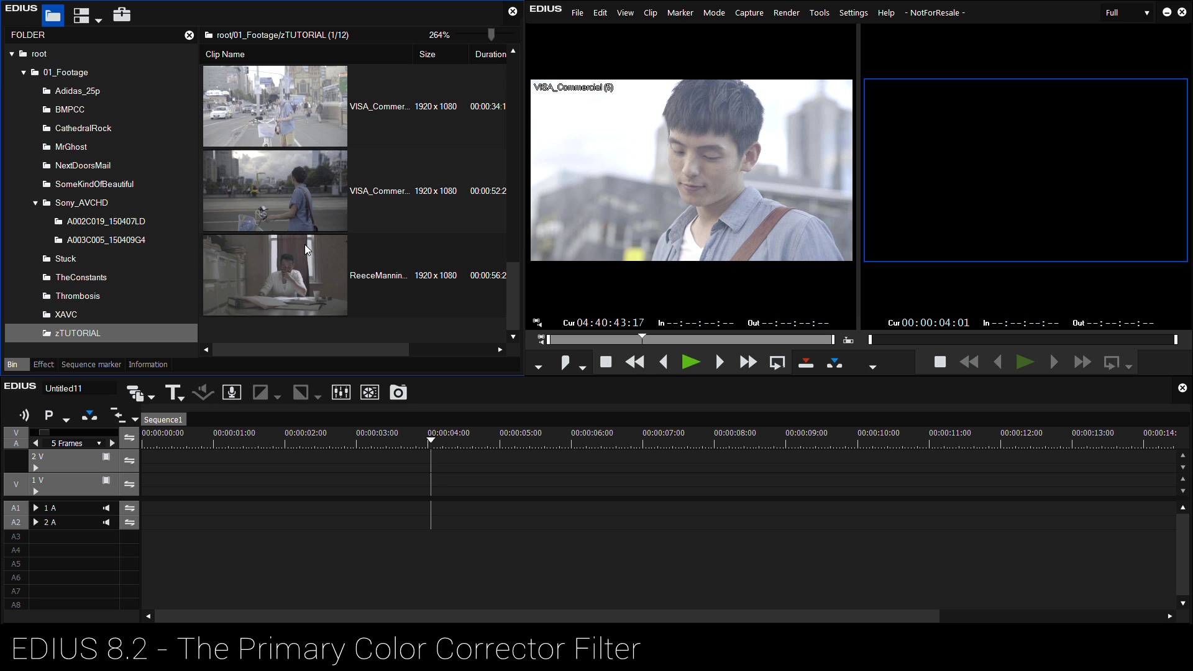
pyautogui.moveTo(310, 224); pyautogui.dragTo(146, 481)
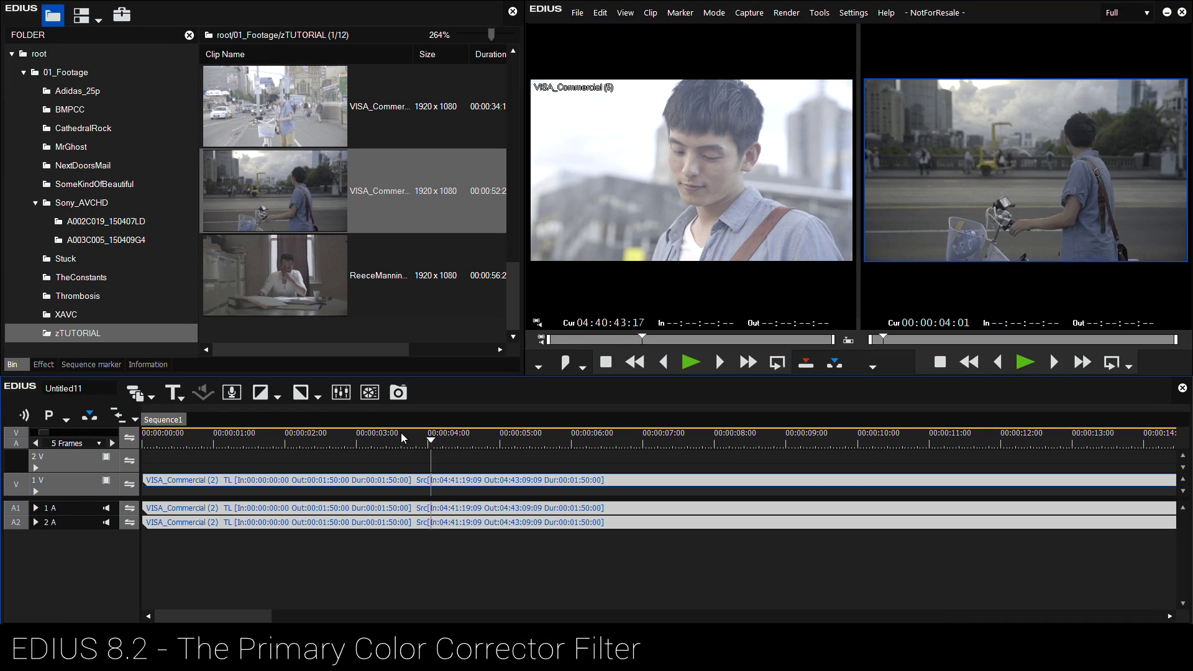
# Park the playhead at 00:00:10:07 and apply Primary Color Correction to VISA_Commercial (2) with its automatically detected source color space.
pyautogui.moveTo(455, 436); pyautogui.dragTo(881, 492)
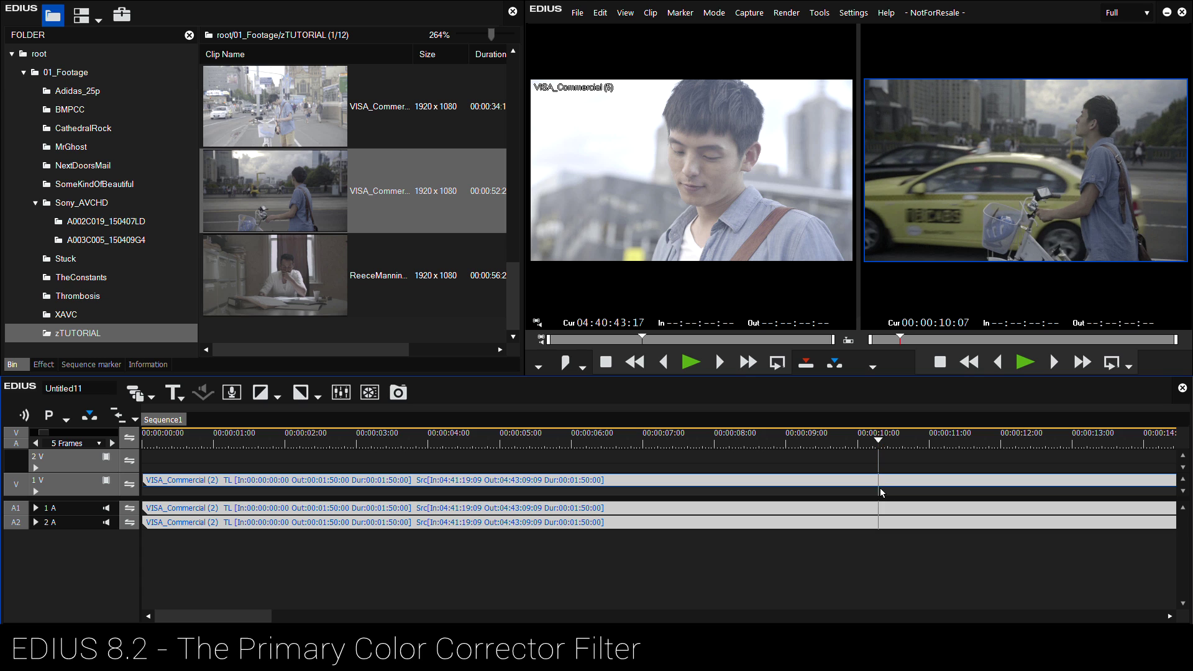
pyautogui.click(43, 364)
pyautogui.moveTo(181, 213); pyautogui.dragTo(601, 488)
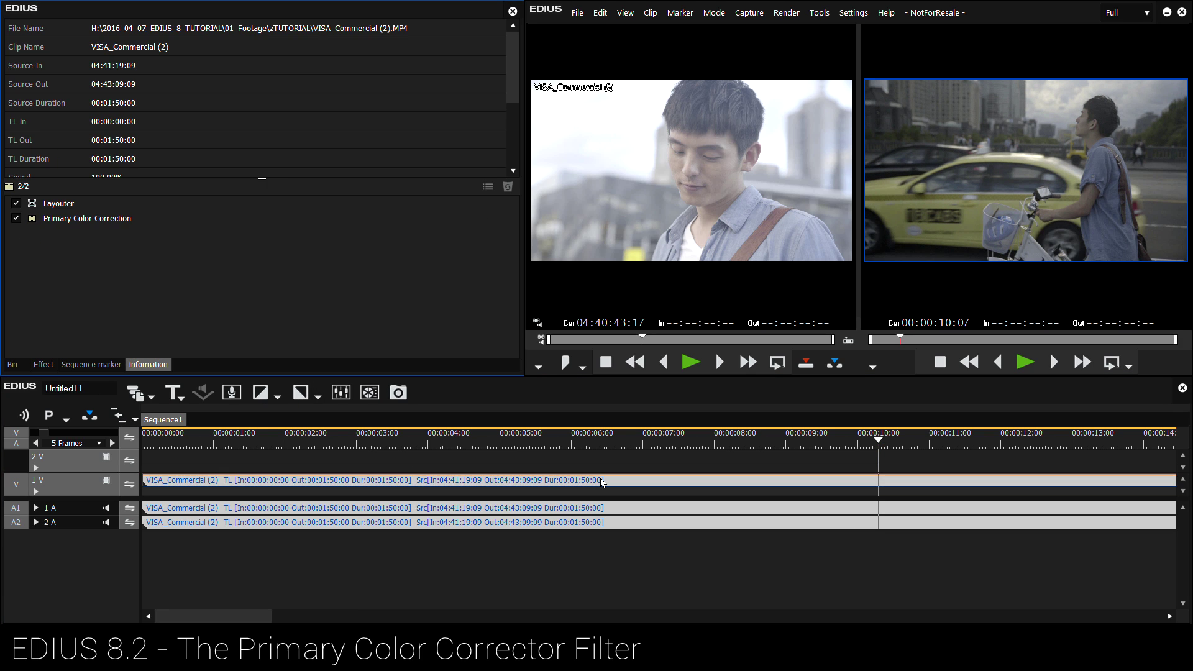
pyautogui.doubleClick(118, 220)
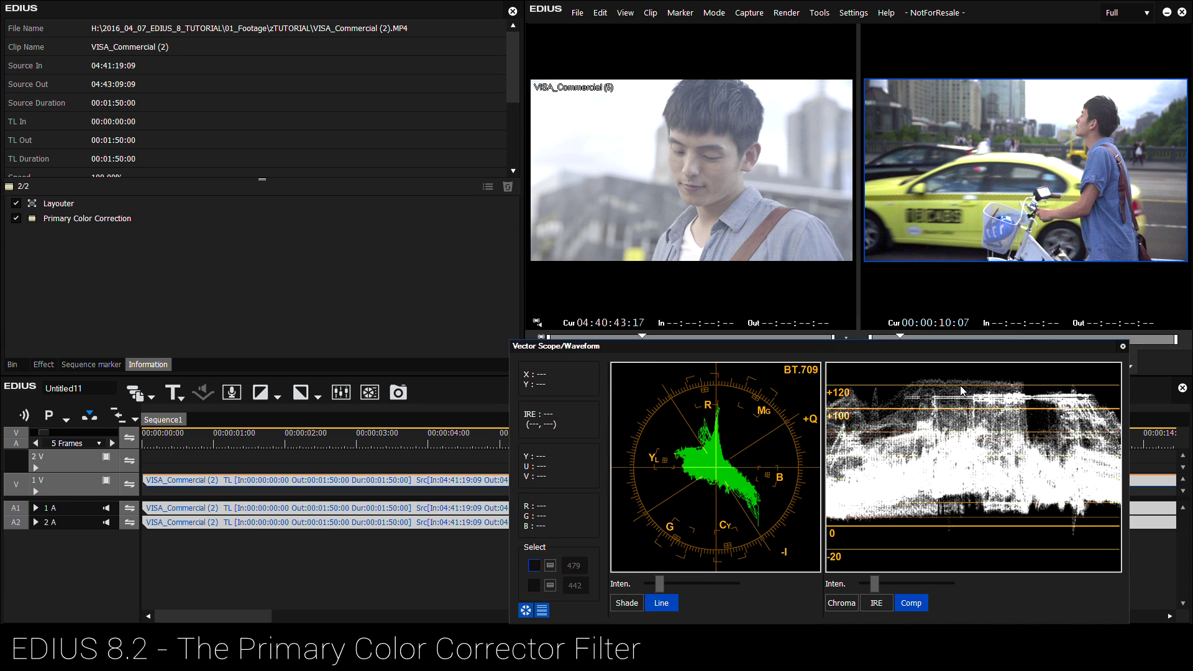
# Switch the waveform to IRE, enlarge the preview monitors, and move the scope window clear of the recorder image.
pyautogui.click(885, 606)
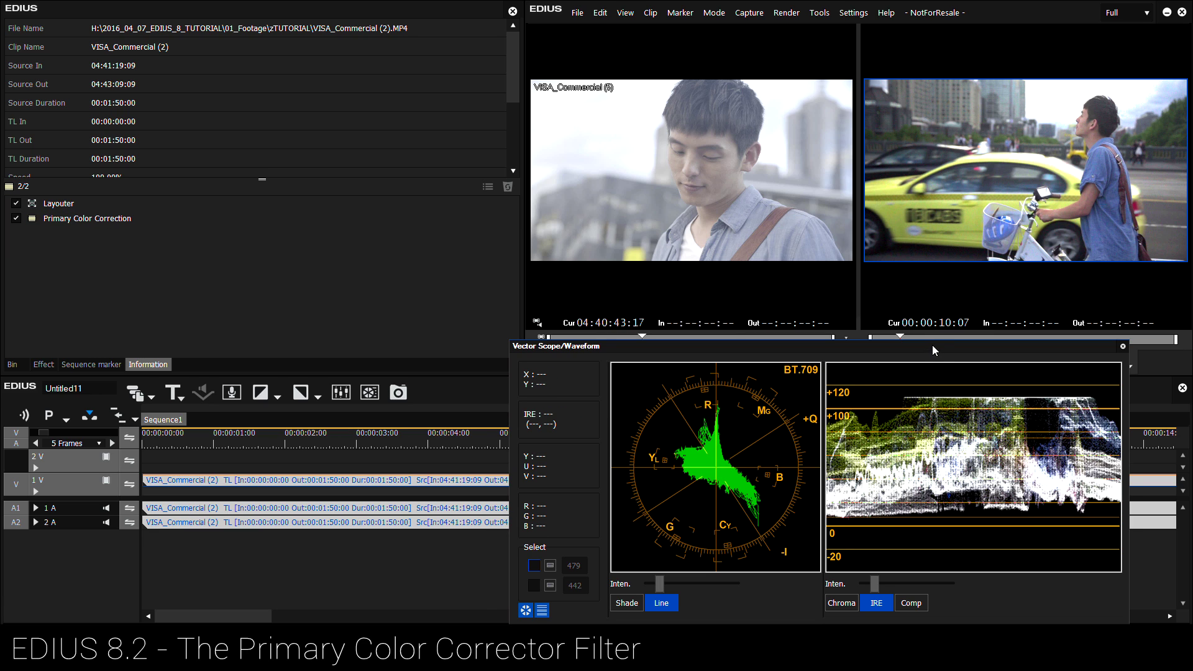
pyautogui.moveTo(931, 345); pyautogui.dragTo(924, 335)
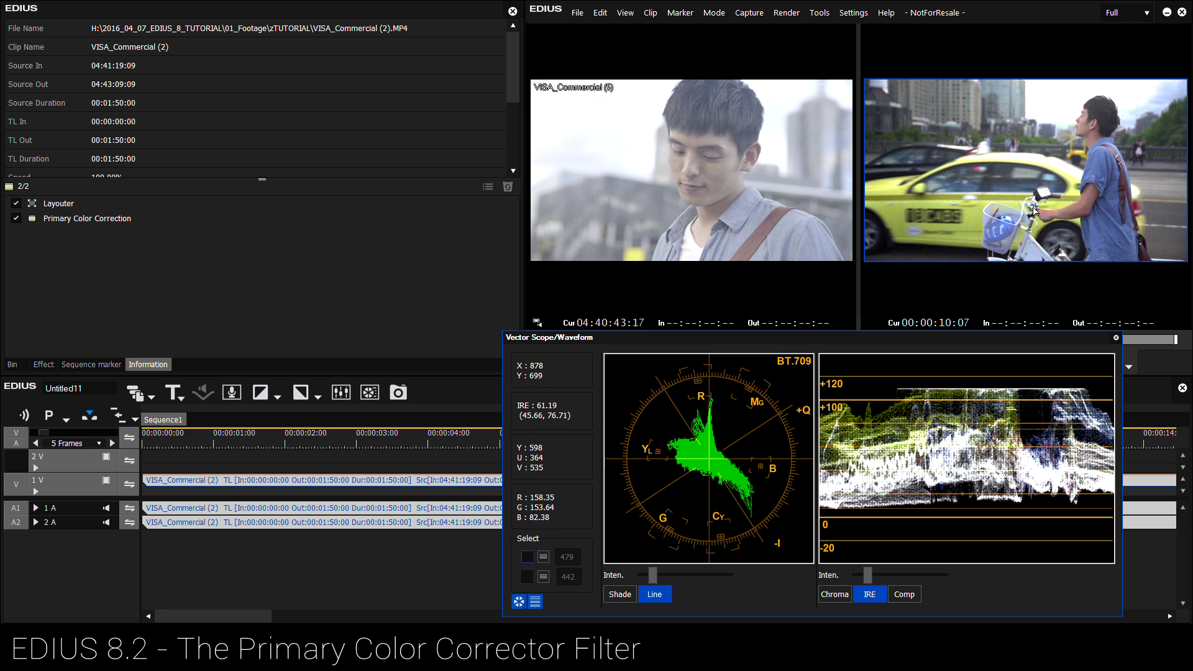
pyautogui.moveTo(522, 229); pyautogui.dragTo(409, 230)
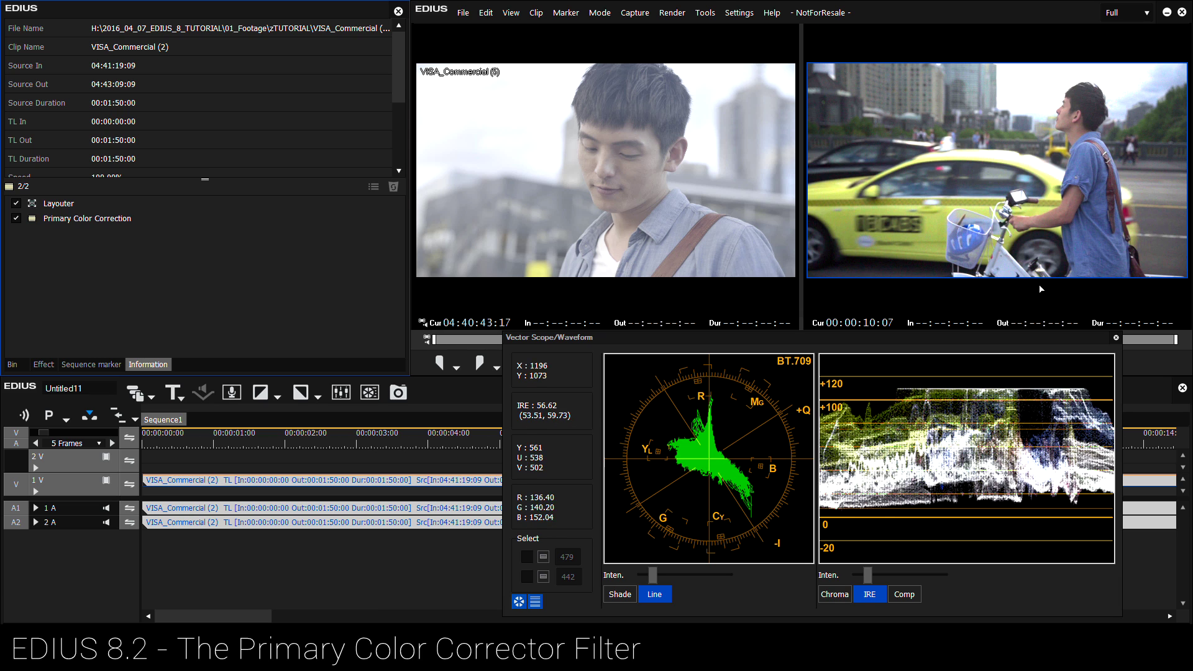
pyautogui.moveTo(980, 336); pyautogui.dragTo(965, 317)
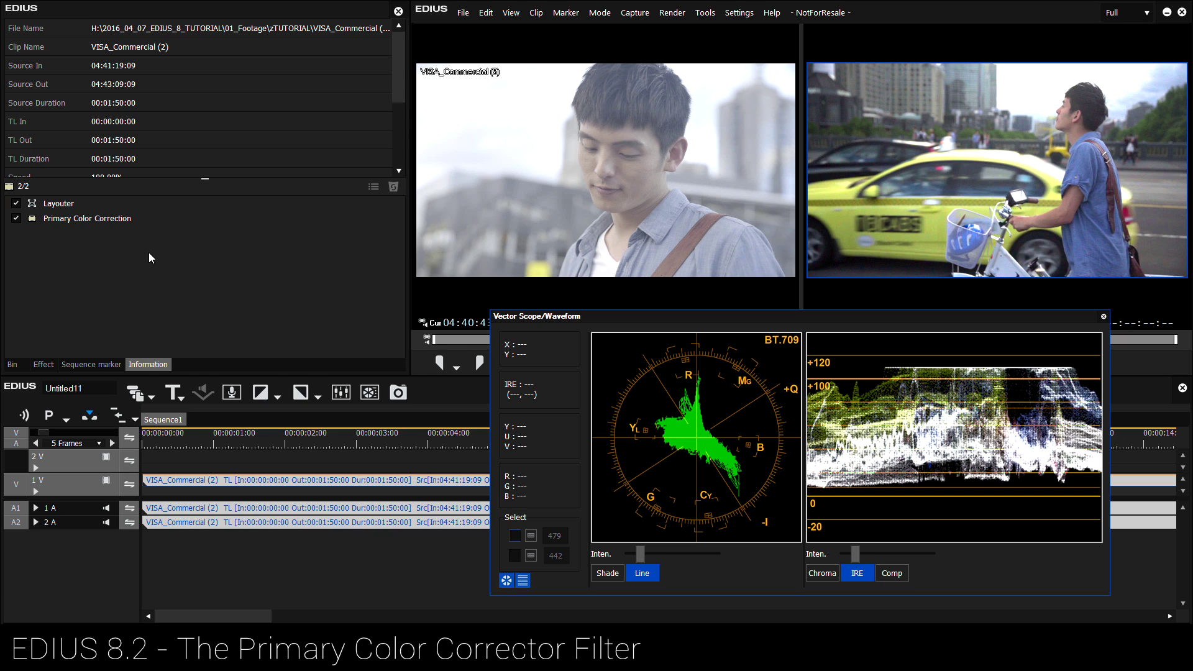
# Set the street clip's Primary Color Correction exposure to -29 and lower the white point of its Y curve to reduce the highlights.
pyautogui.doubleClick(97, 218)
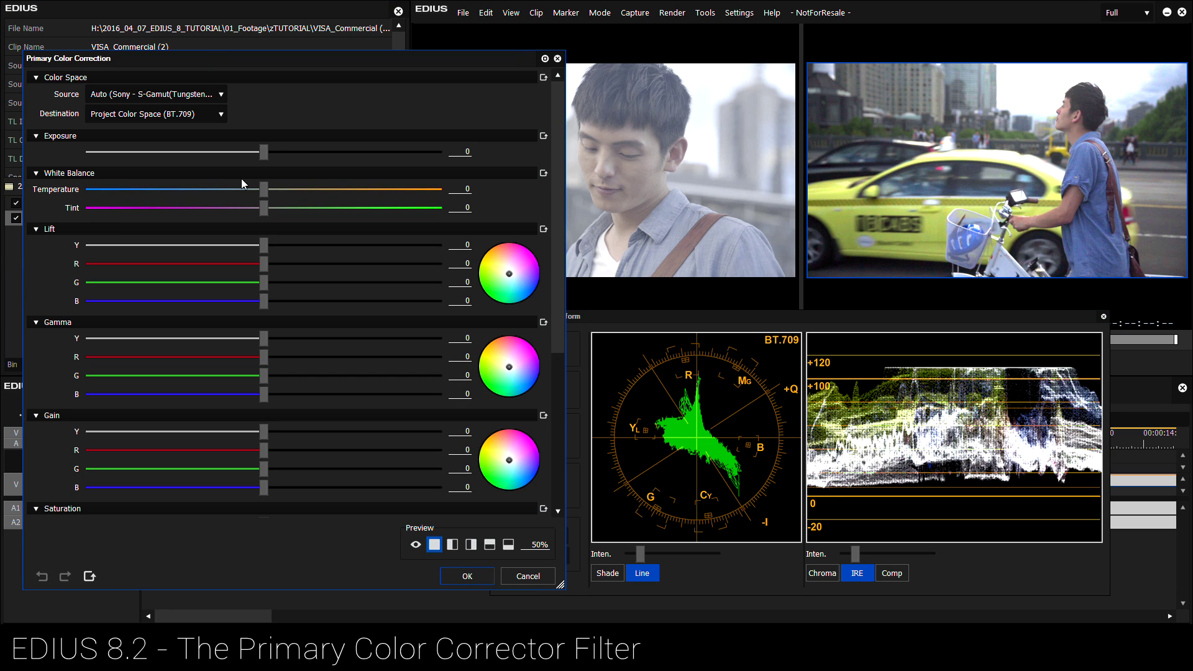
pyautogui.moveTo(264, 149); pyautogui.dragTo(207, 153)
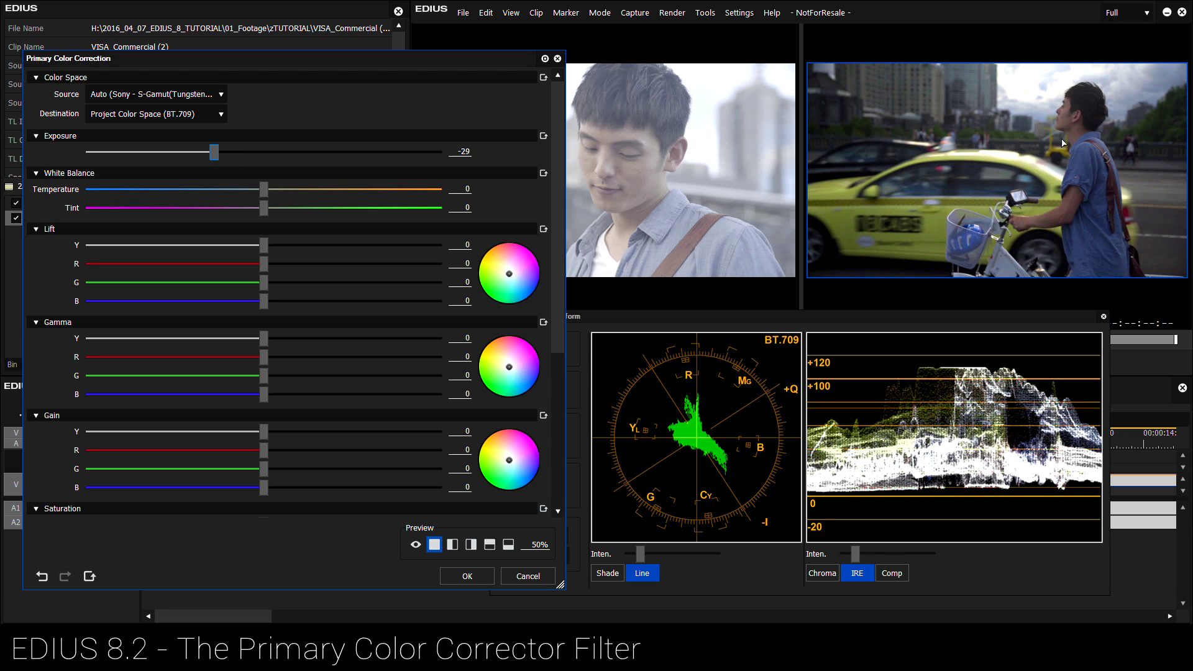
pyautogui.moveTo(550, 182); pyautogui.dragTo(553, 328)
pyautogui.moveTo(201, 334); pyautogui.dragTo(204, 399)
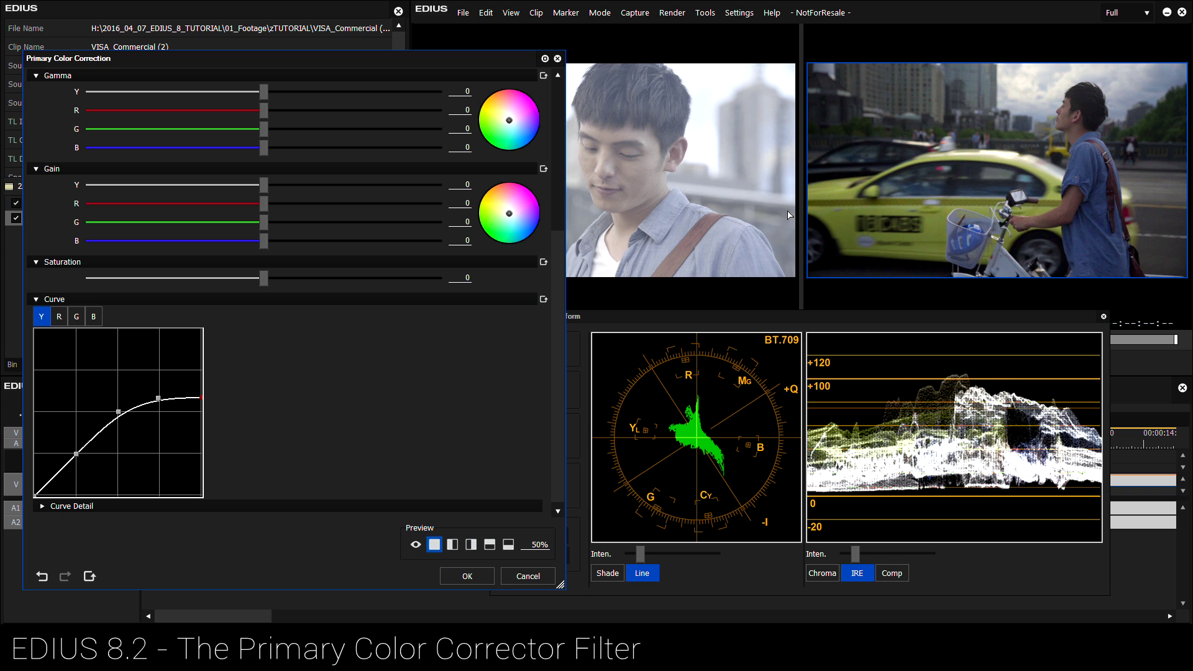
# Shift the Y curve's black point slightly inward, nudge its shadow point outward and down, and apply the correction.
pyautogui.click(38, 495)
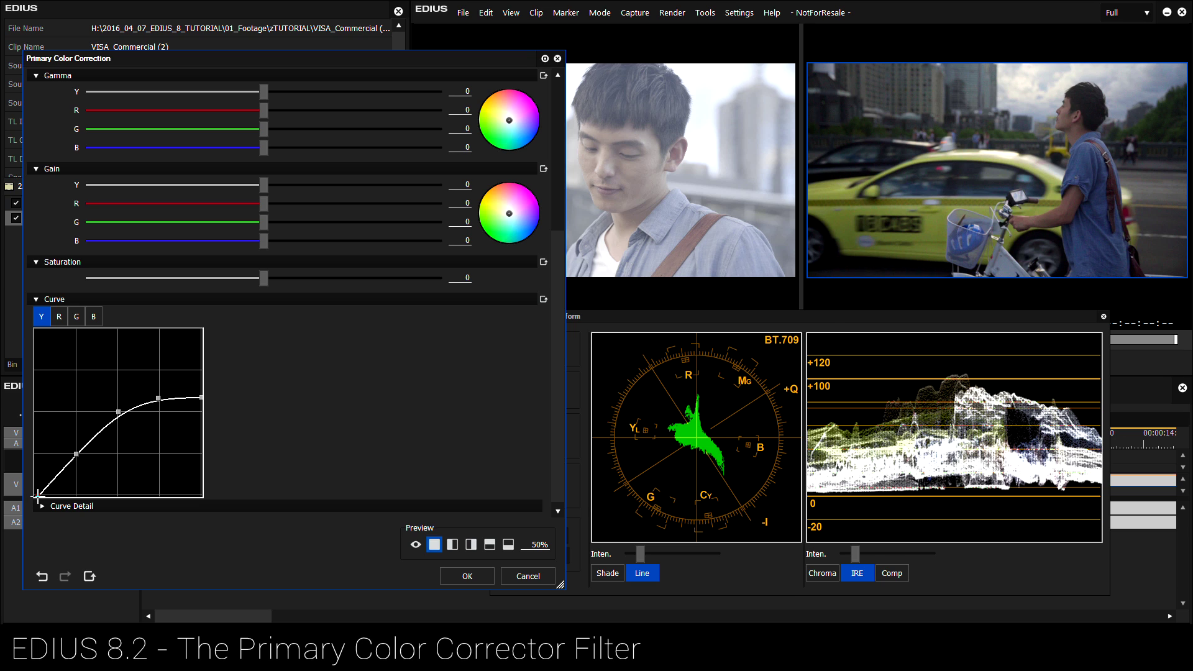
pyautogui.moveTo(37, 496); pyautogui.dragTo(40, 497)
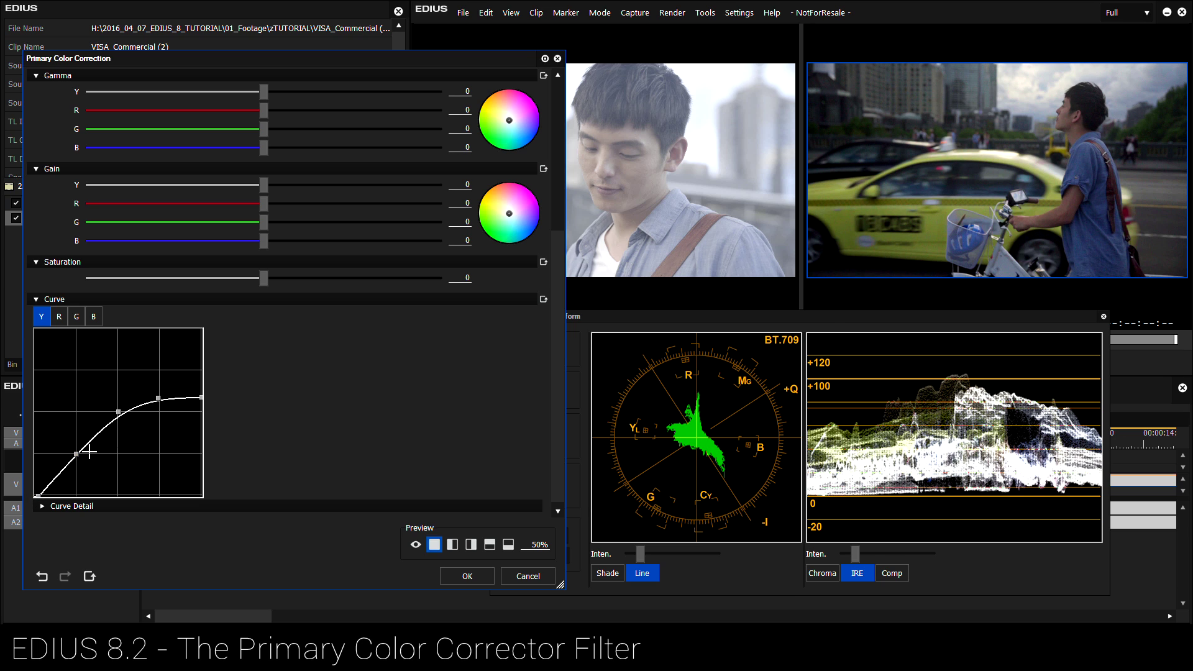
pyautogui.moveTo(76, 454); pyautogui.dragTo(73, 457)
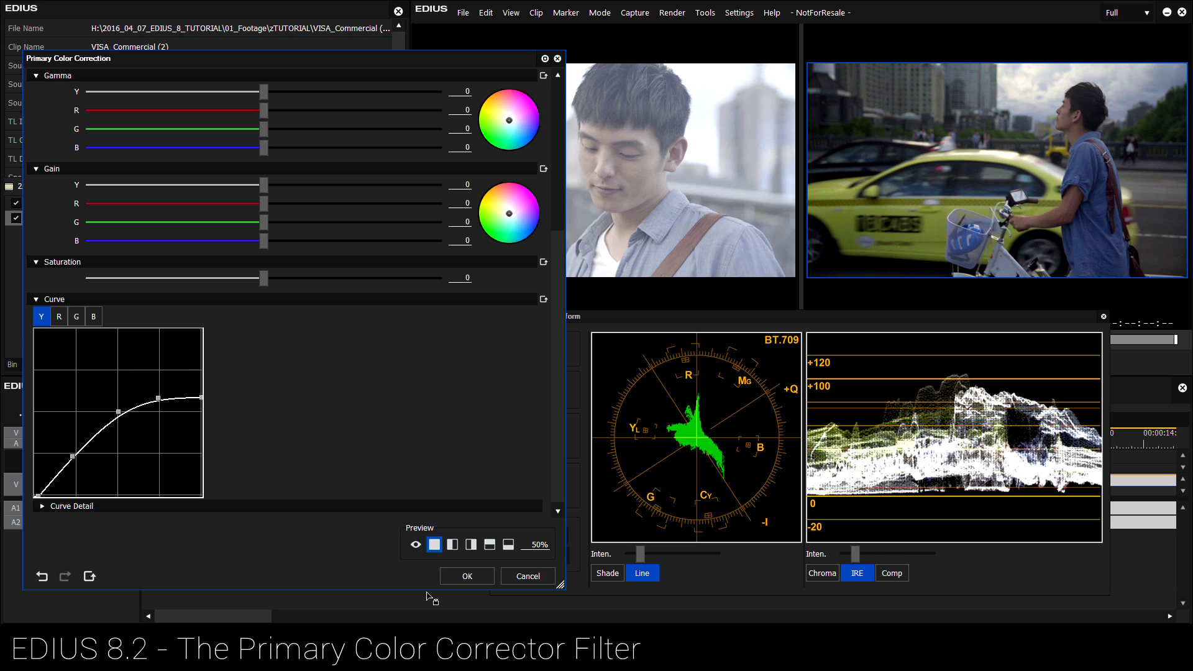
pyautogui.click(464, 575)
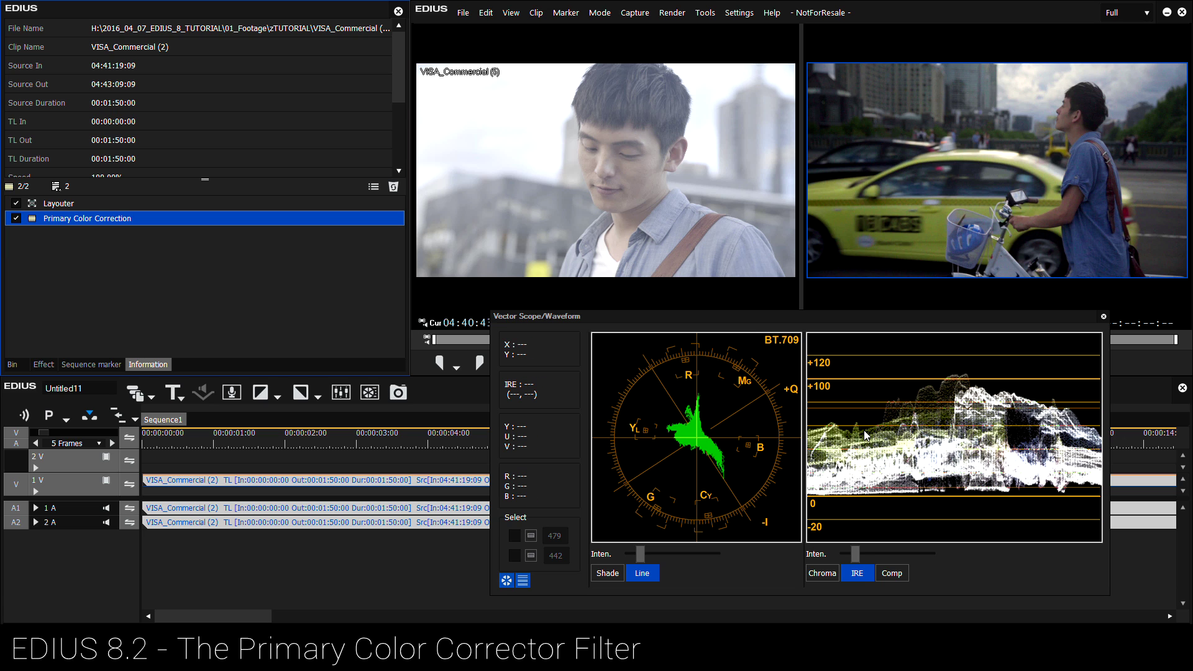
# Reopen the street clip's Primary Color Correction to review its color space and exposure settings, and close them.
pyautogui.doubleClick(87, 219)
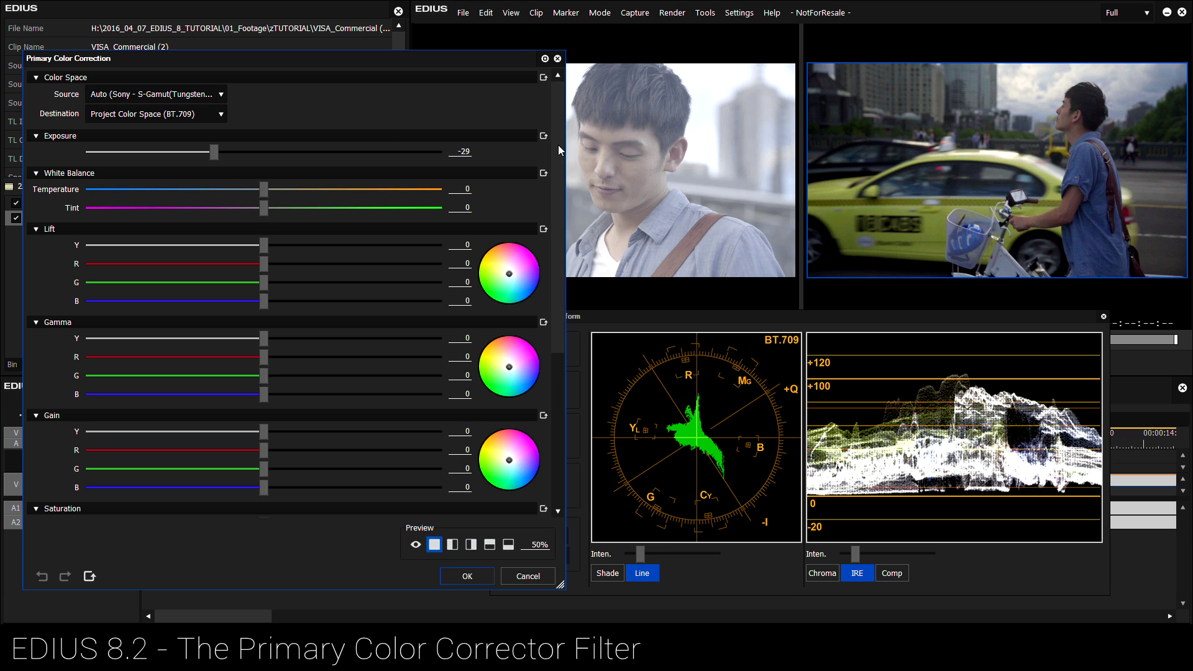
pyautogui.moveTo(558, 144)
pyautogui.mouseDown()
pyautogui.moveTo(561, 319)
pyautogui.moveTo(572, 143)
pyautogui.mouseUp()
pyautogui.click(557, 58)
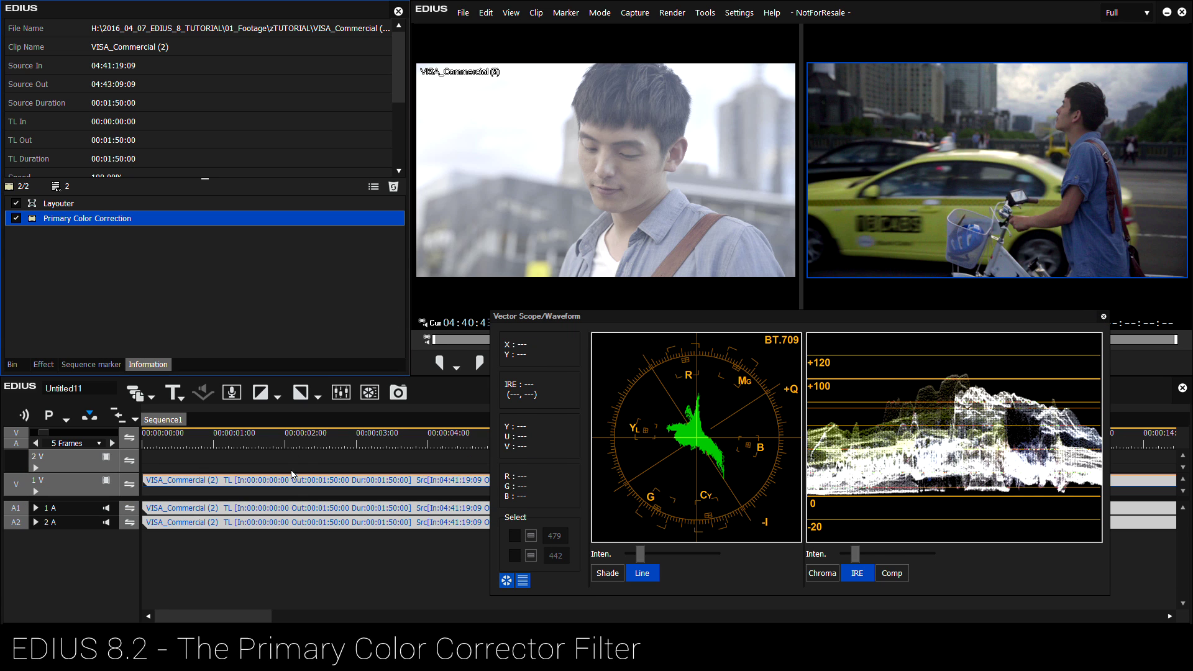
pyautogui.doubleClick(79, 218)
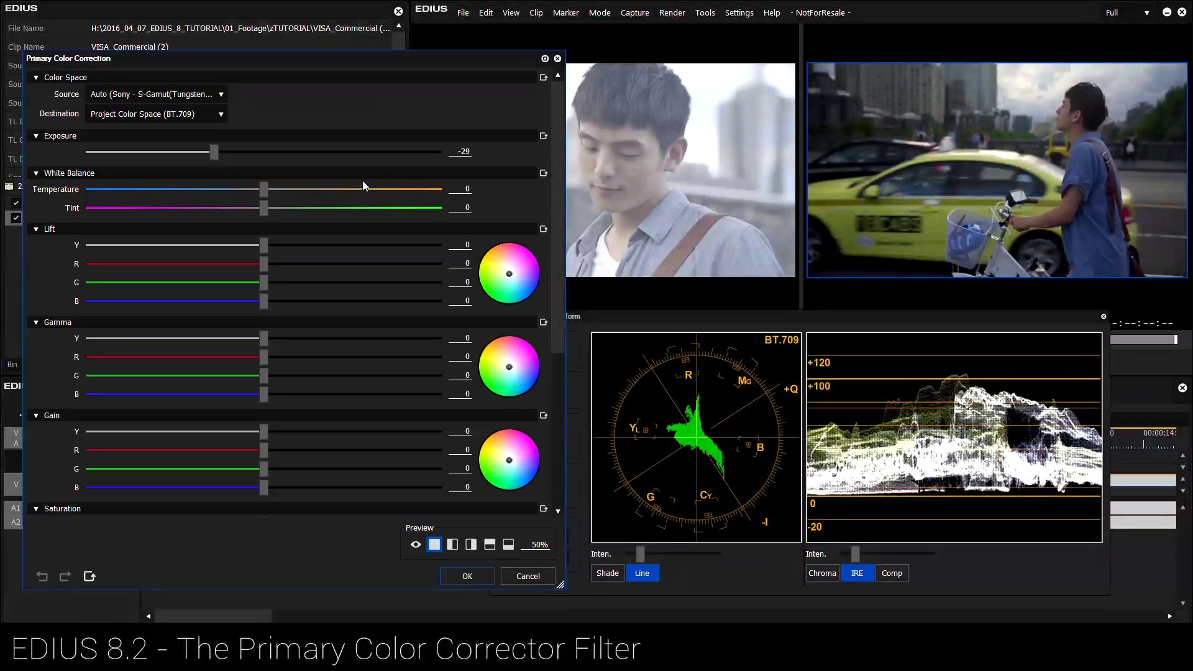
pyautogui.click(453, 572)
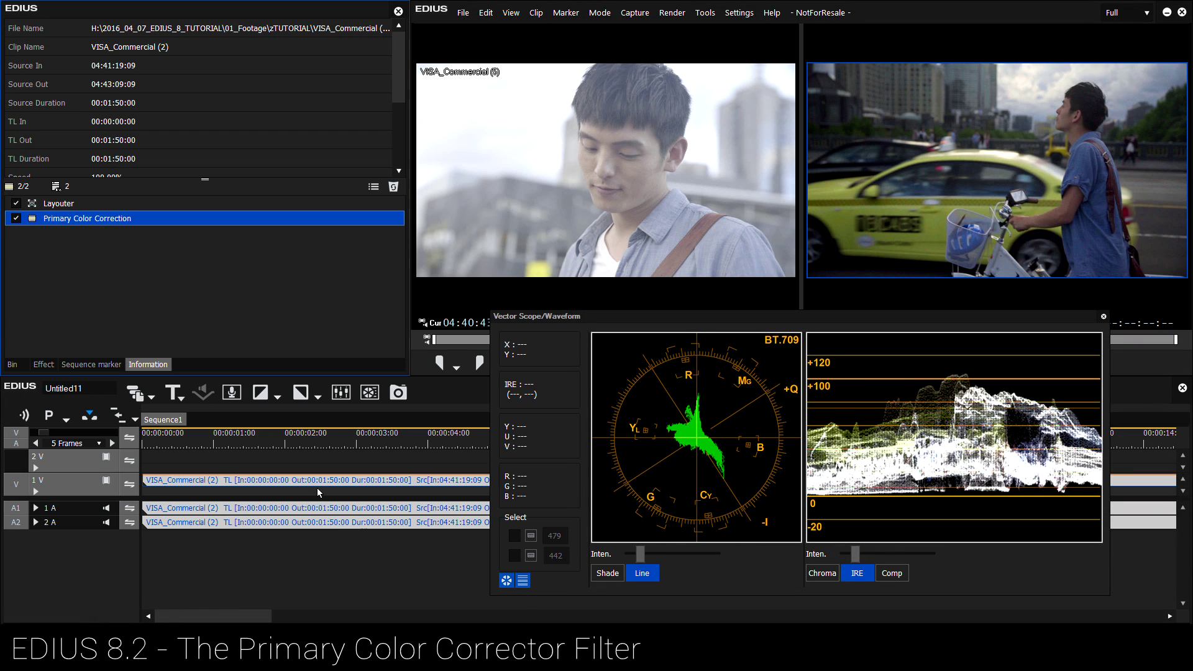
pyautogui.moveTo(317, 487); pyautogui.dragTo(284, 464)
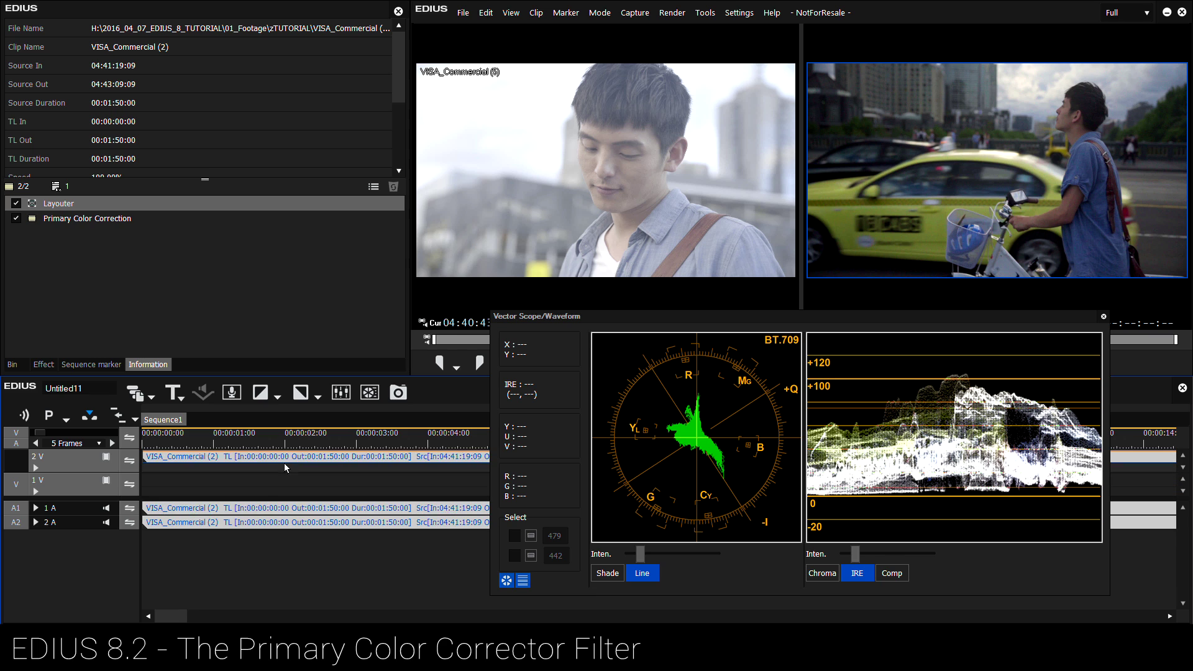
pyautogui.click(240, 485)
pyautogui.hotkey('ctrl', 'z')
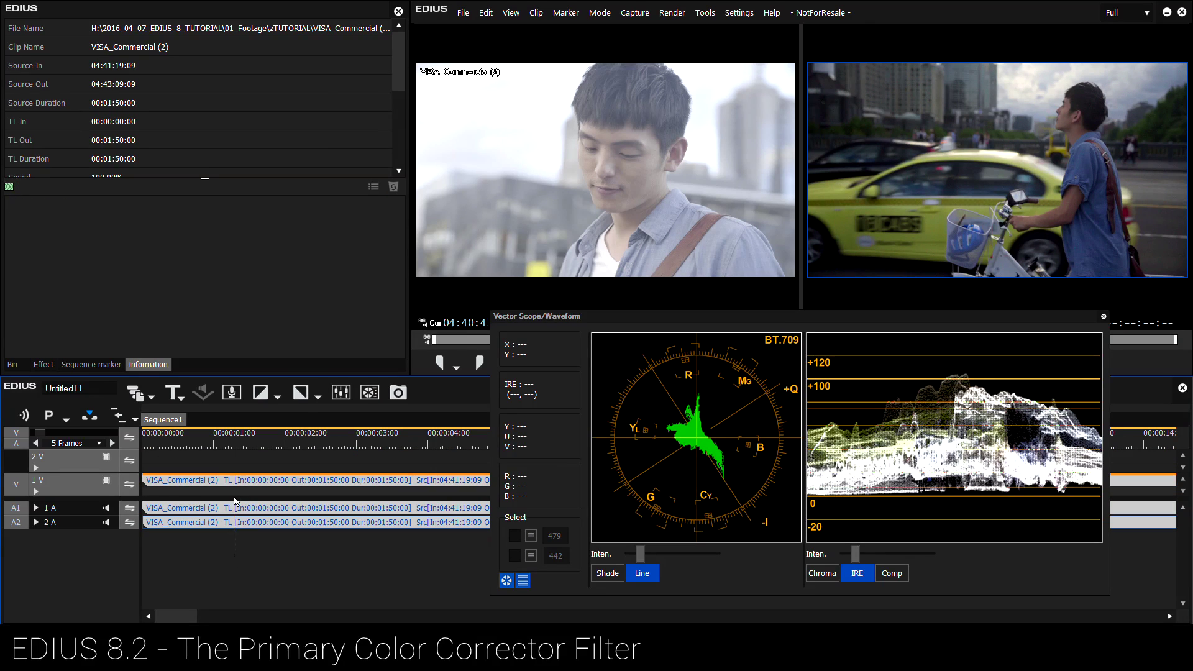
# Duplicate the street clip onto track 2V without its audio and delete the copy's Primary Color Correction.
pyautogui.moveTo(270, 596); pyautogui.dragTo(139, 433)
pyautogui.press('Delete')
pyautogui.click(91, 223)
pyautogui.press('Delete')
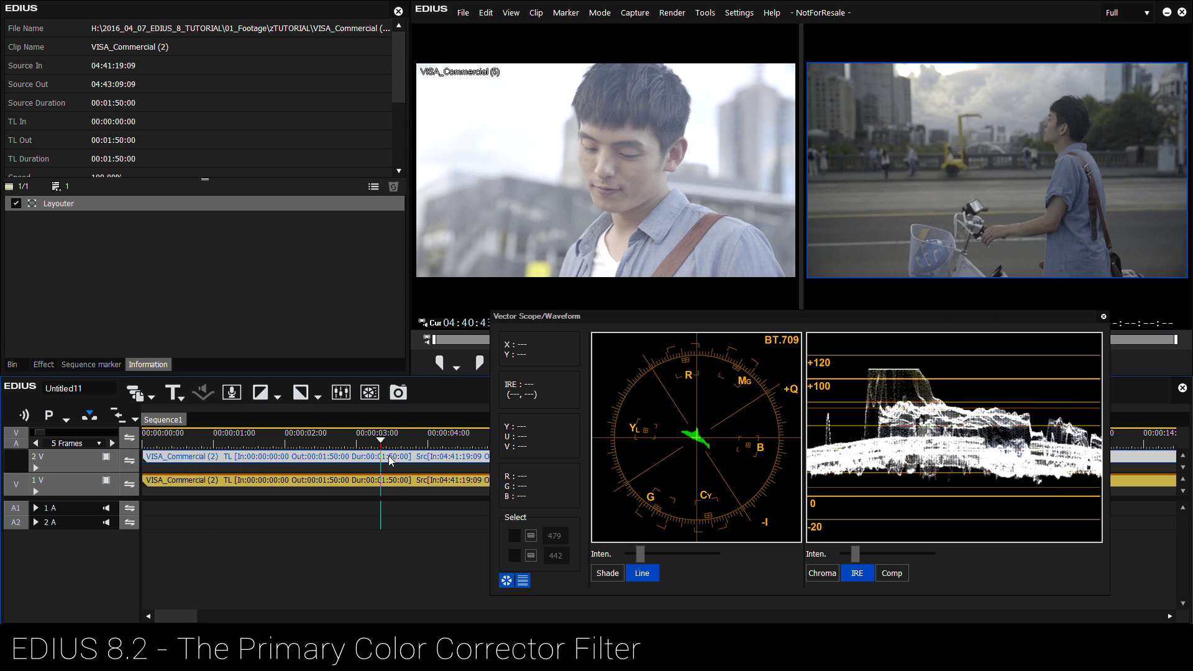
# Move the playhead to the frame with the yellow taxi behind the cyclist and apply Primary Color Correction to the 2V clip.
pyautogui.moveTo(389, 456); pyautogui.dragTo(392, 455)
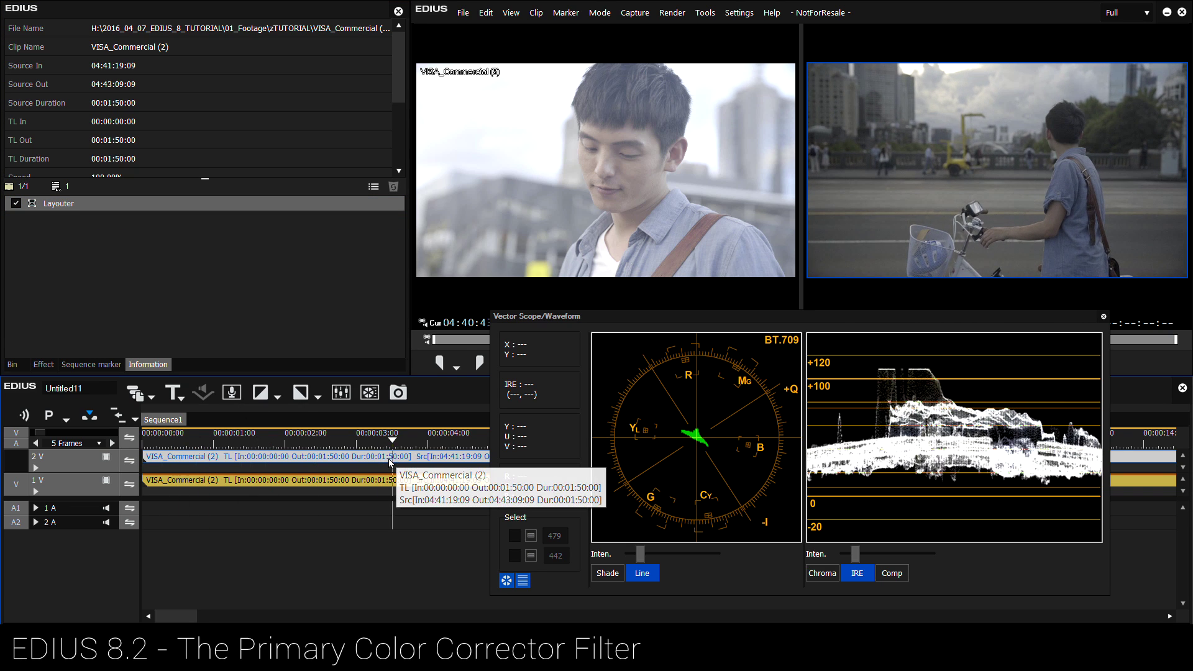
pyautogui.scroll(-2, 392, 454)
pyautogui.moveTo(262, 443); pyautogui.dragTo(285, 452)
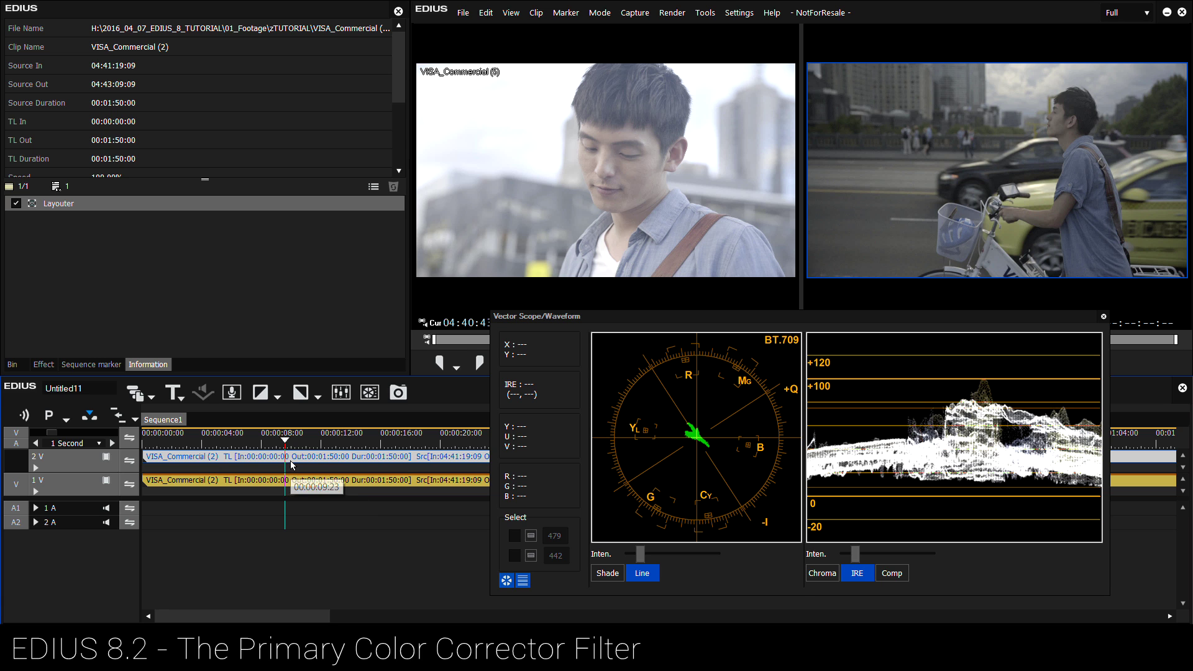
pyautogui.moveTo(287, 447); pyautogui.dragTo(292, 441)
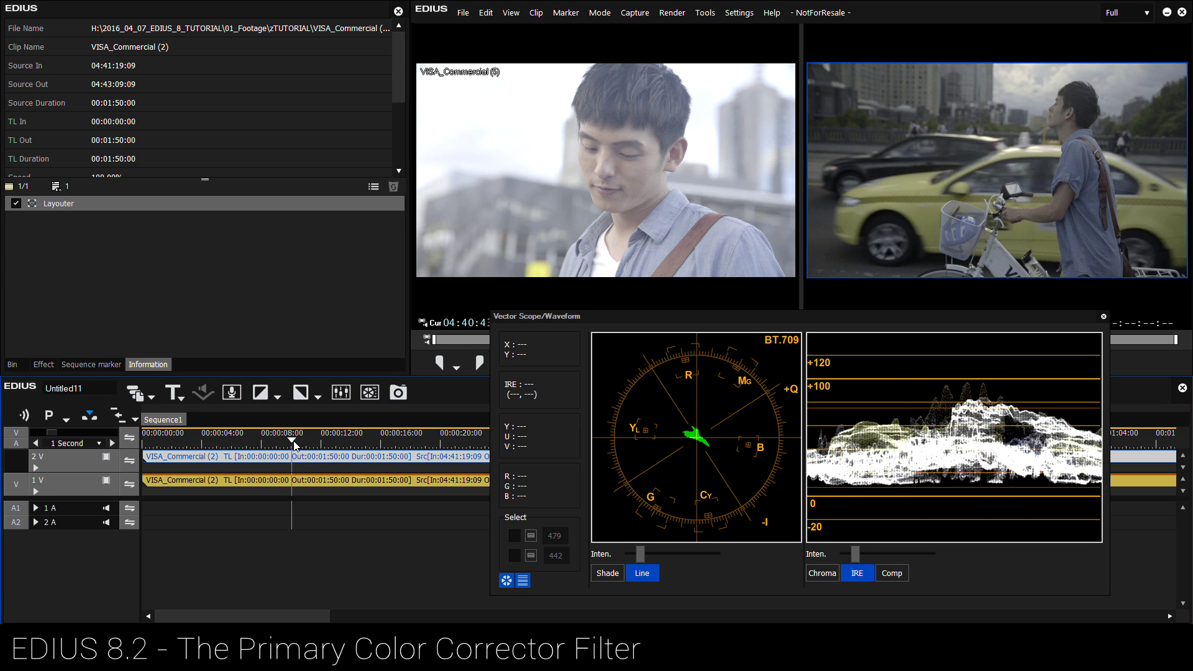
pyautogui.click(43, 364)
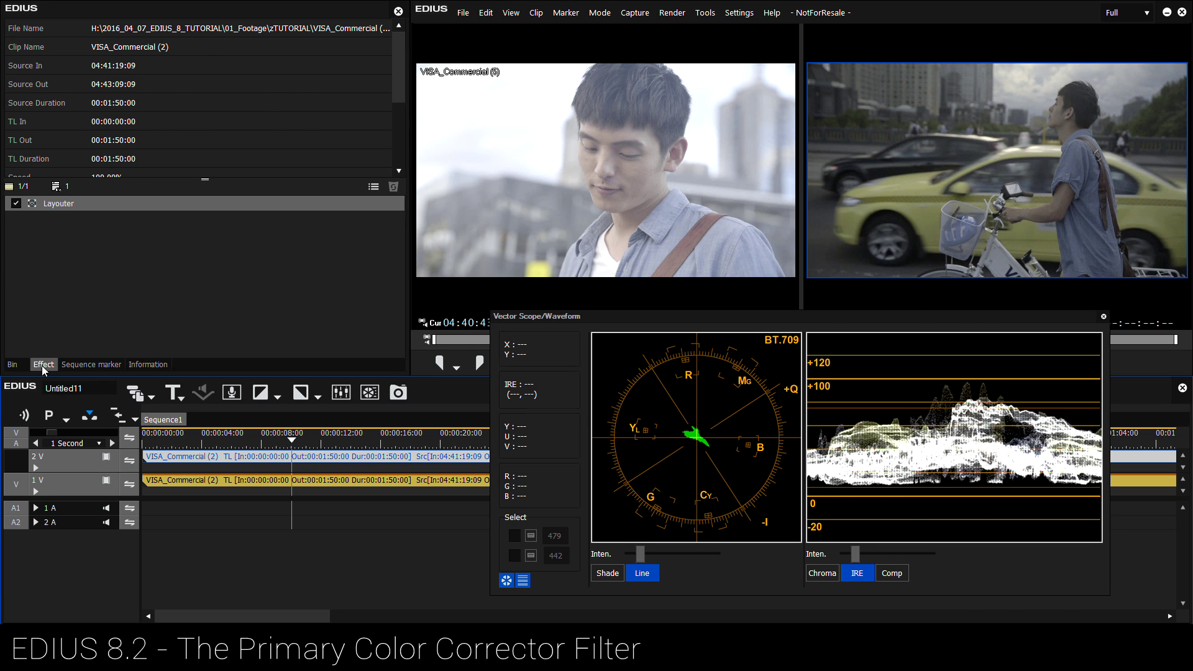
pyautogui.moveTo(173, 230); pyautogui.dragTo(281, 456)
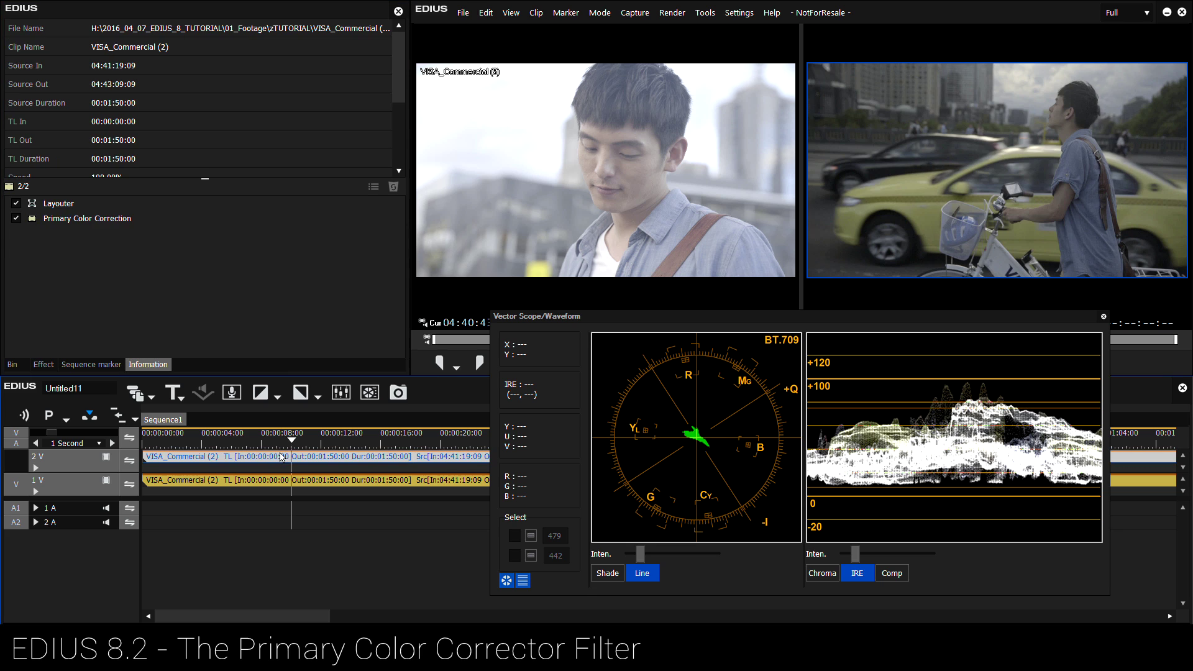
# Set the source color space of the 2V clip's Primary Color Correction to Project Color Space (BT.709).
pyautogui.doubleClick(93, 223)
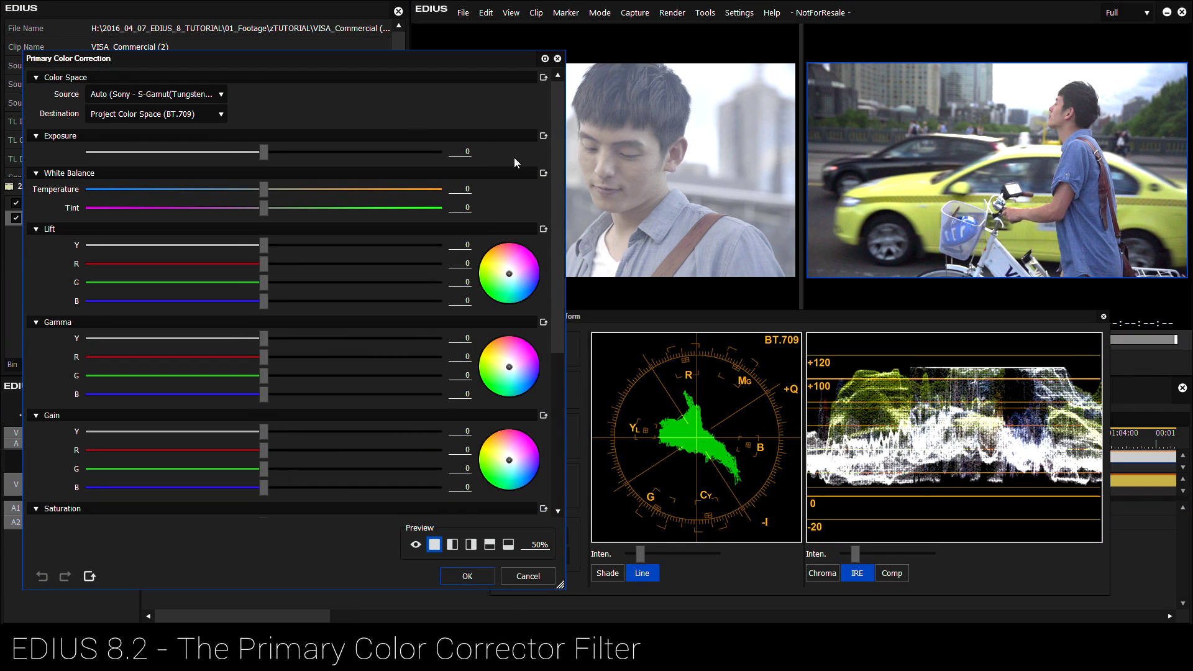
pyautogui.click(185, 97)
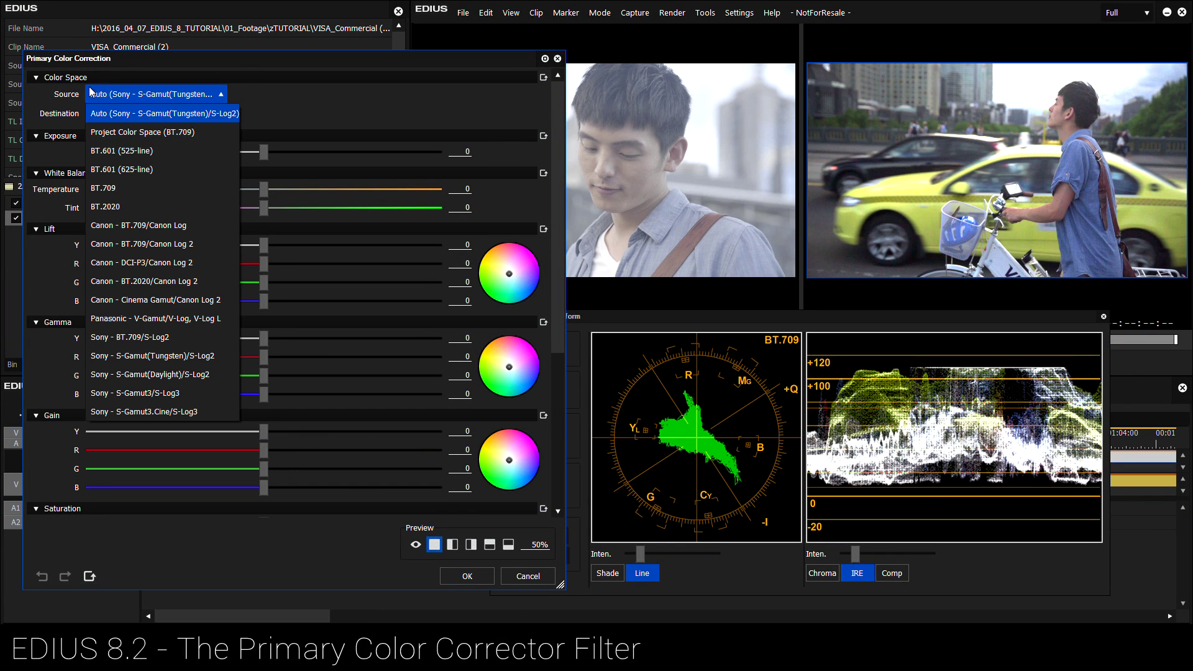
pyautogui.click(94, 95)
pyautogui.click(130, 95)
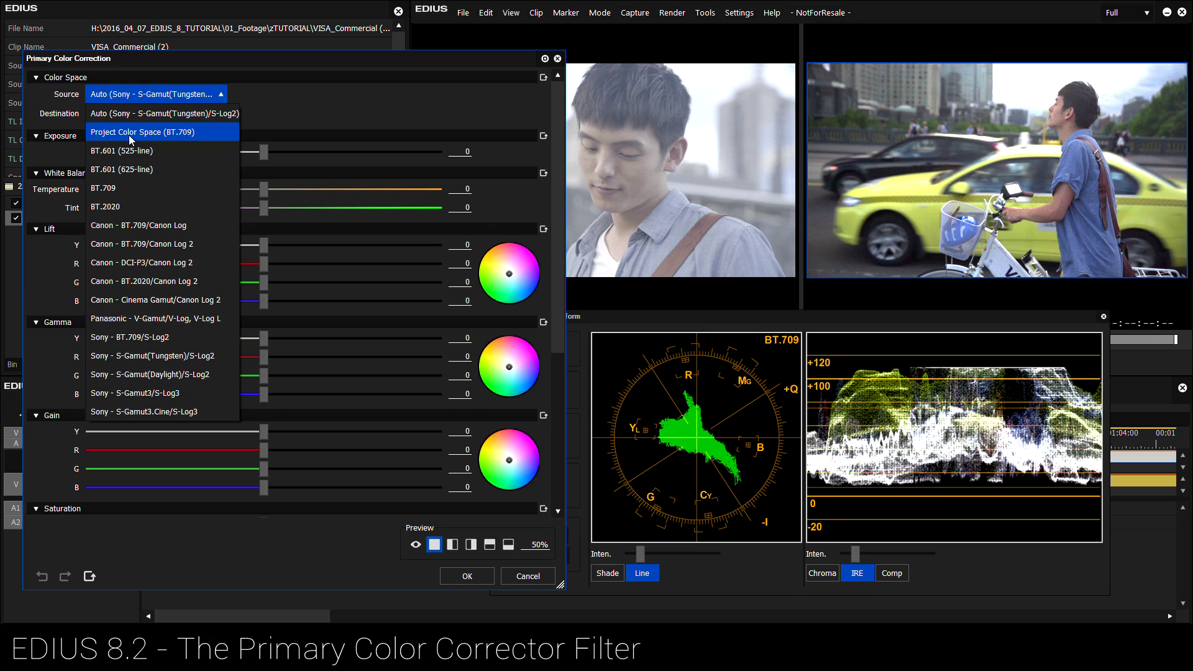
pyautogui.click(129, 133)
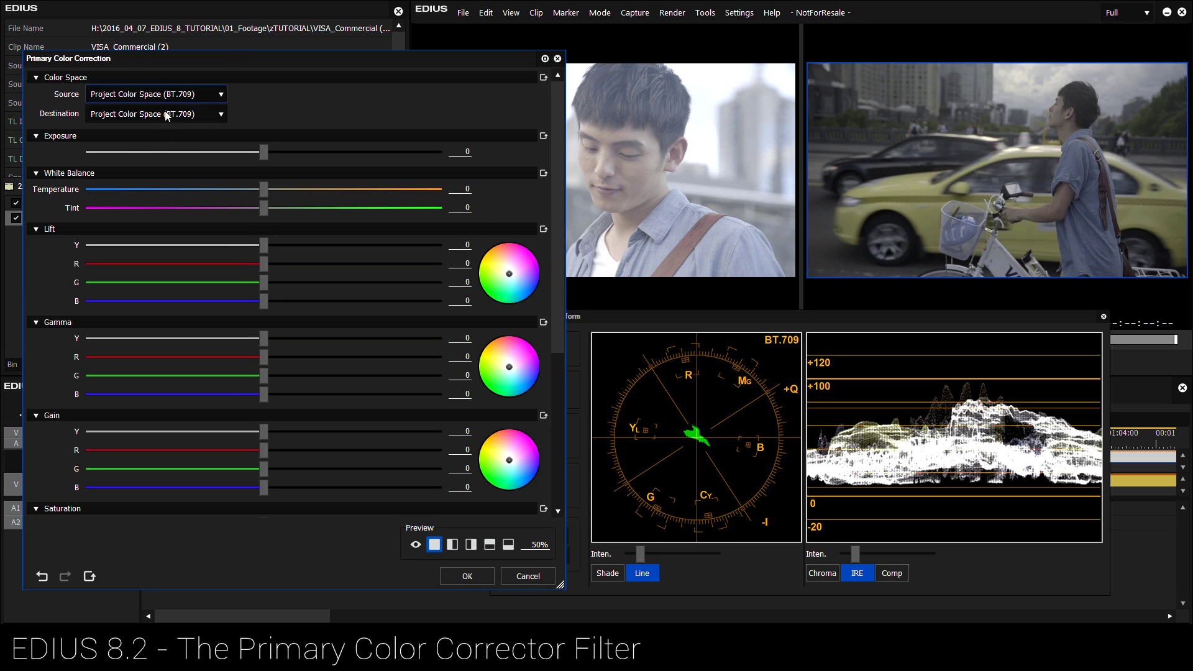
# Shape the Y curve into an S by lowering the shadow point, raising the highlight point, and shifting the midpoint toward the shadows.
pyautogui.moveTo(556, 163); pyautogui.dragTo(550, 353)
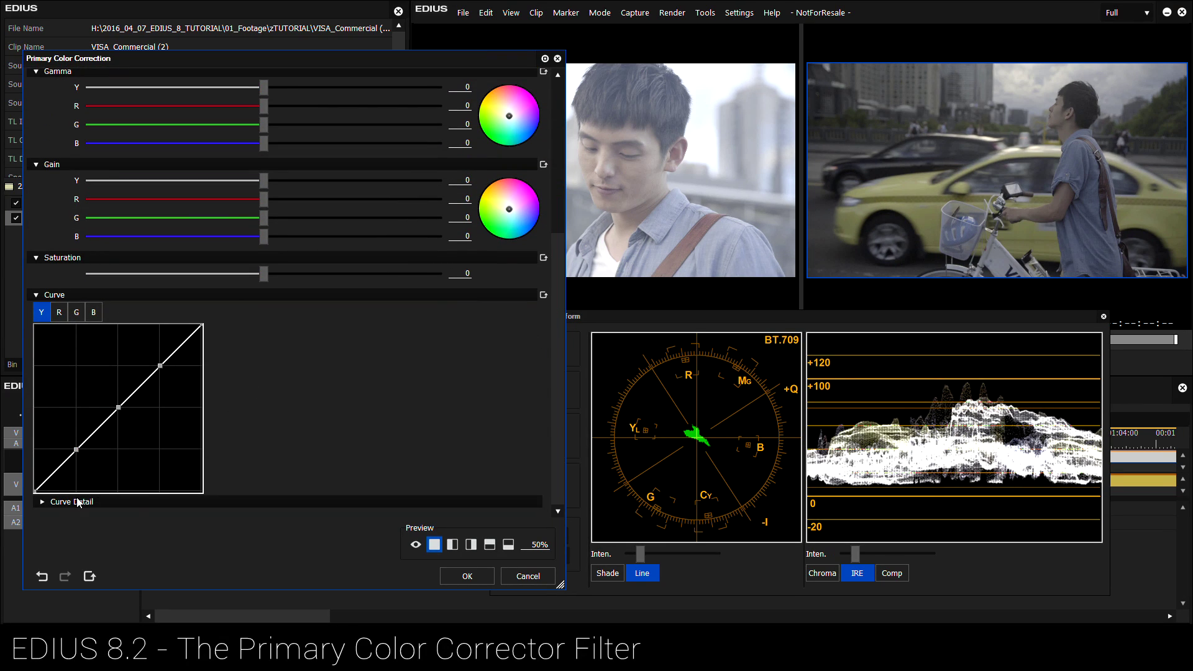
pyautogui.moveTo(77, 452); pyautogui.dragTo(69, 481)
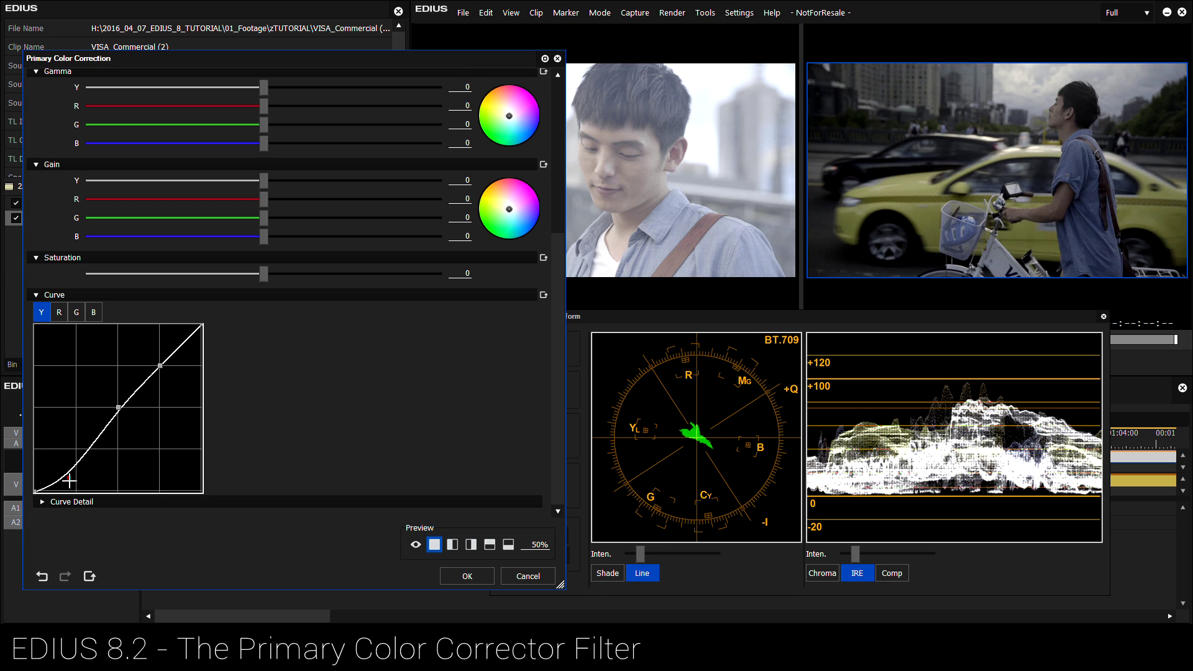
pyautogui.moveTo(161, 365); pyautogui.dragTo(153, 352)
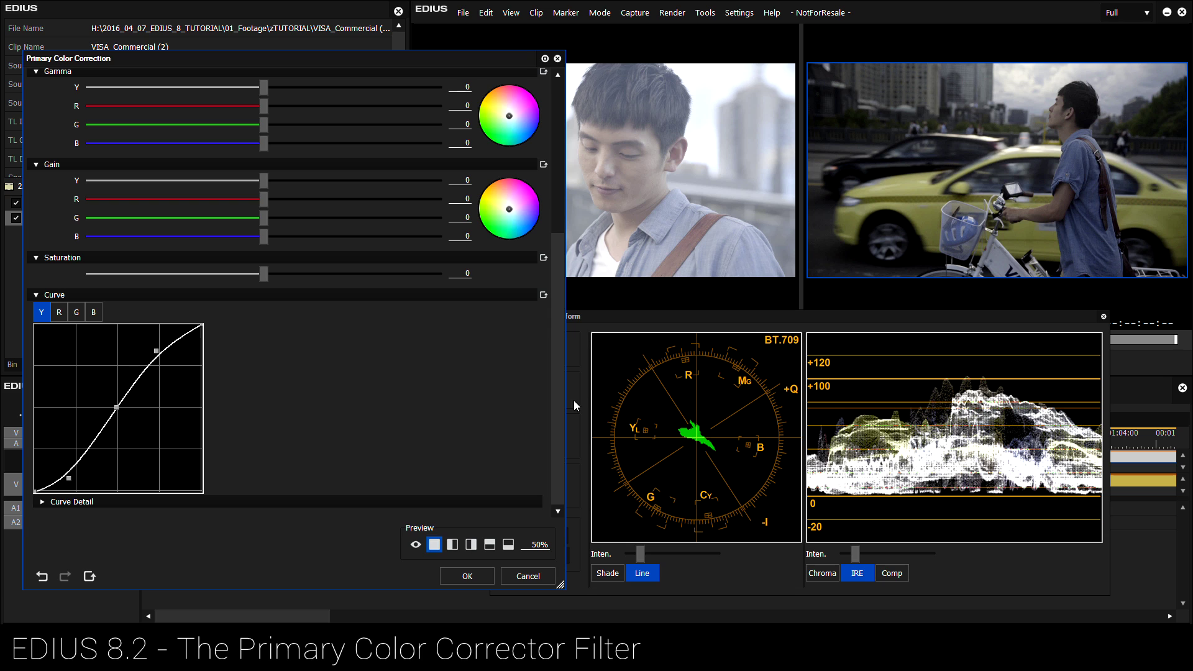
pyautogui.moveTo(122, 411); pyautogui.dragTo(99, 426)
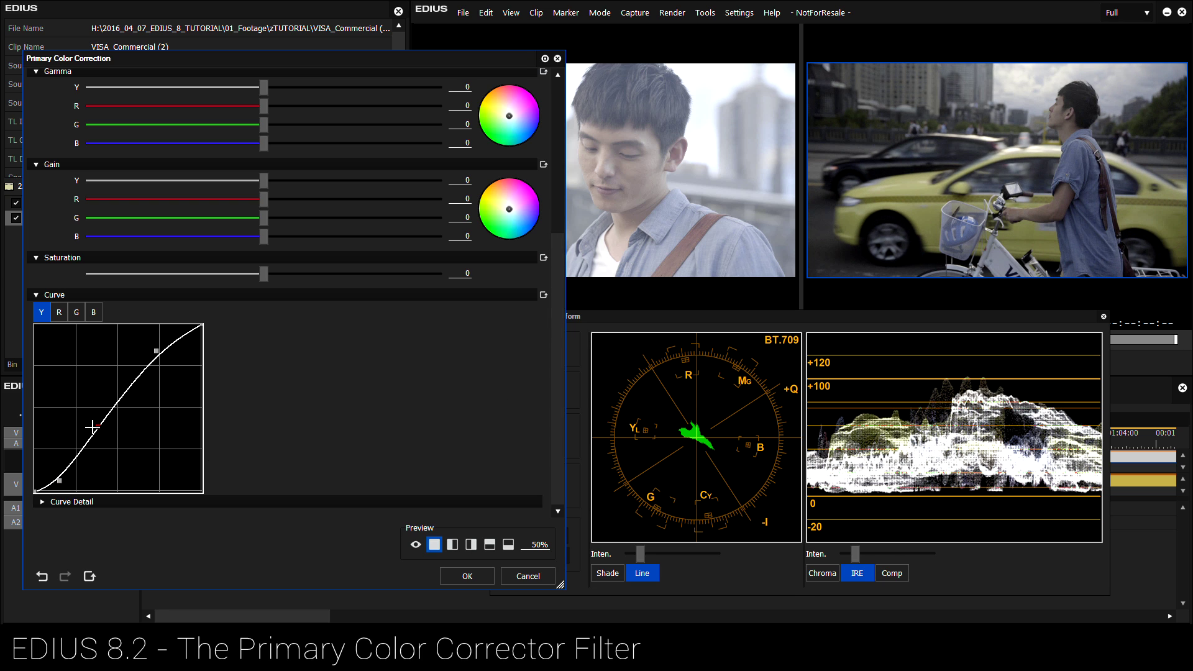
pyautogui.moveTo(56, 477); pyautogui.dragTo(57, 481)
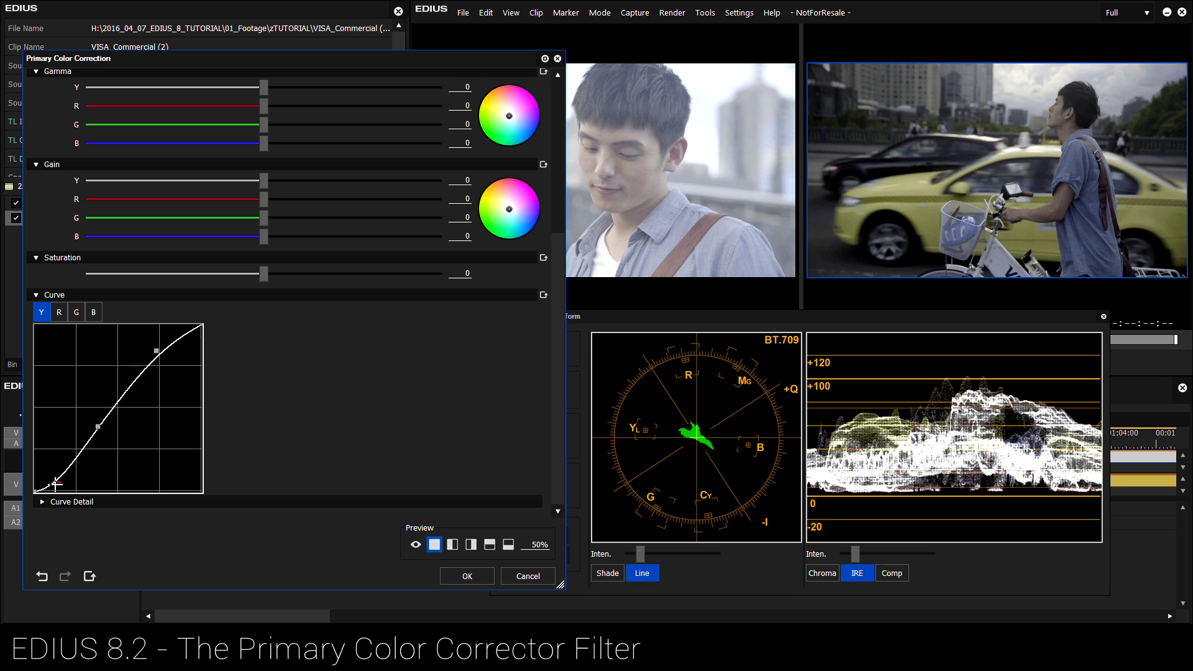
pyautogui.moveTo(98, 427); pyautogui.dragTo(95, 425)
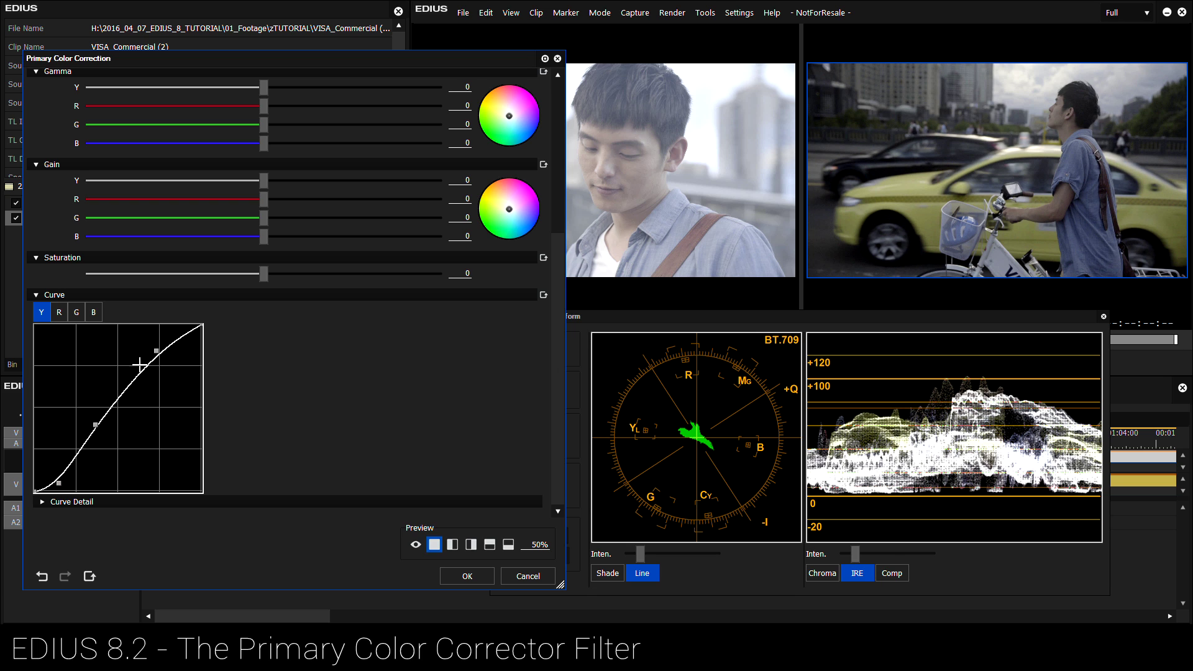
pyautogui.moveTo(156, 351); pyautogui.dragTo(153, 346)
# Raise the 2V clip's saturation to 100 and apply the correction.
pyautogui.moveTo(259, 275); pyautogui.dragTo(512, 286)
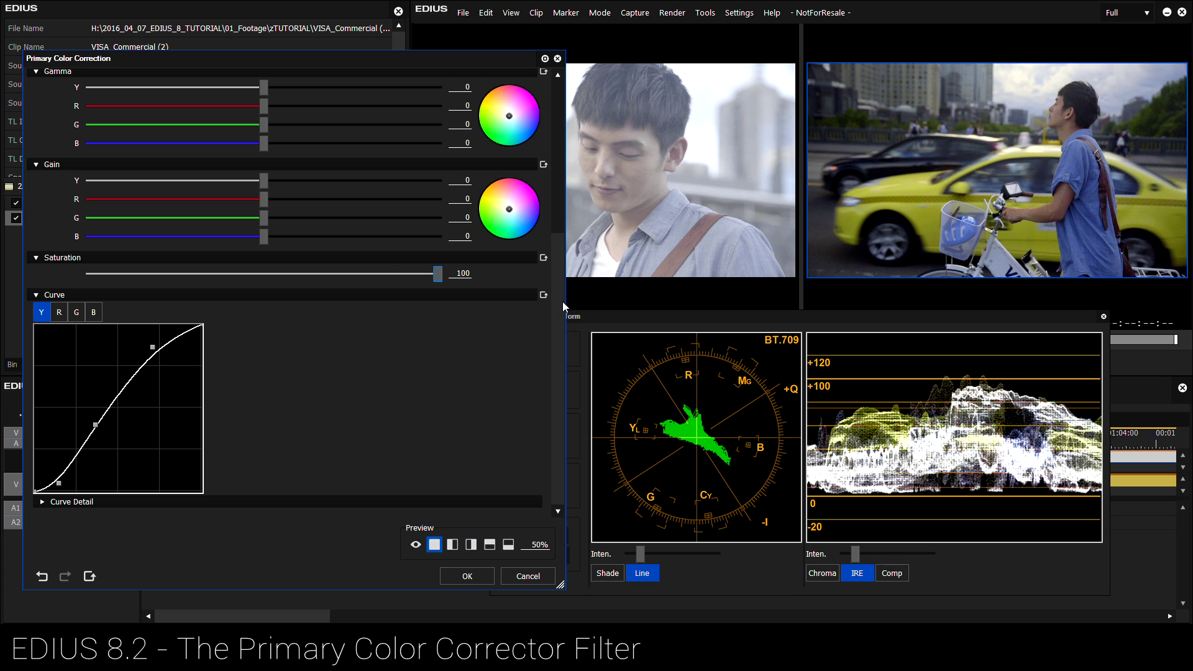
pyautogui.moveTo(562, 301); pyautogui.dragTo(558, 342)
pyautogui.click(467, 576)
# Disable and re-enable the 2V clip repeatedly to compare its manual grade with the color-space-converted clip on 1V.
pyautogui.click(303, 457)
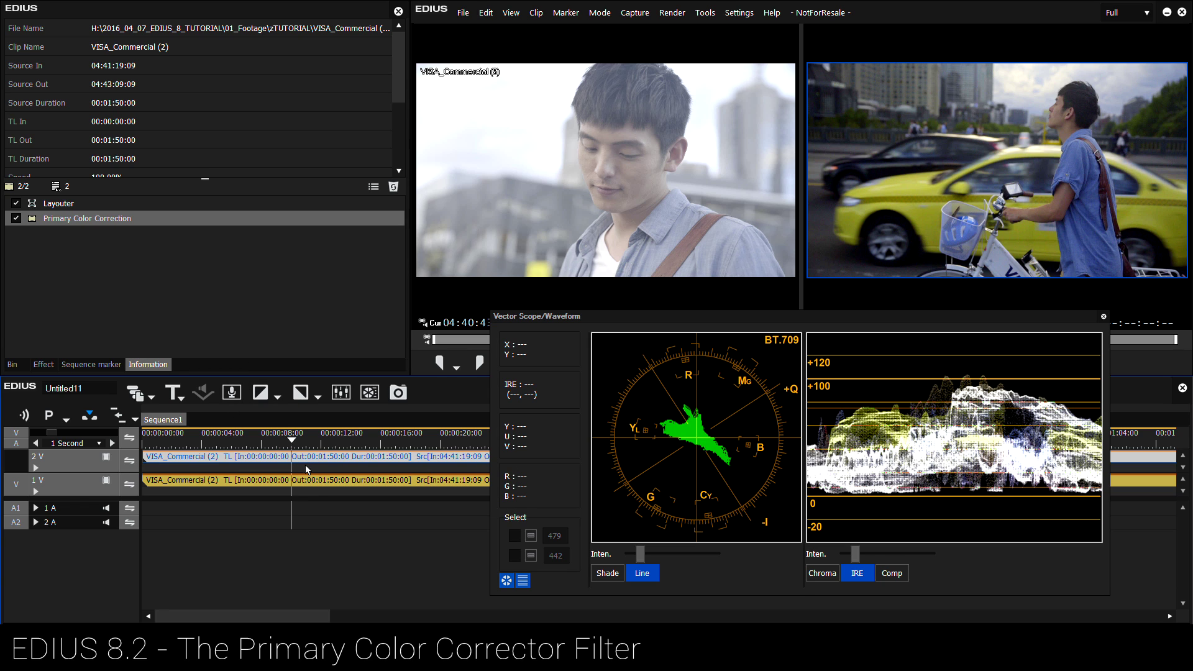
pyautogui.click(293, 459)
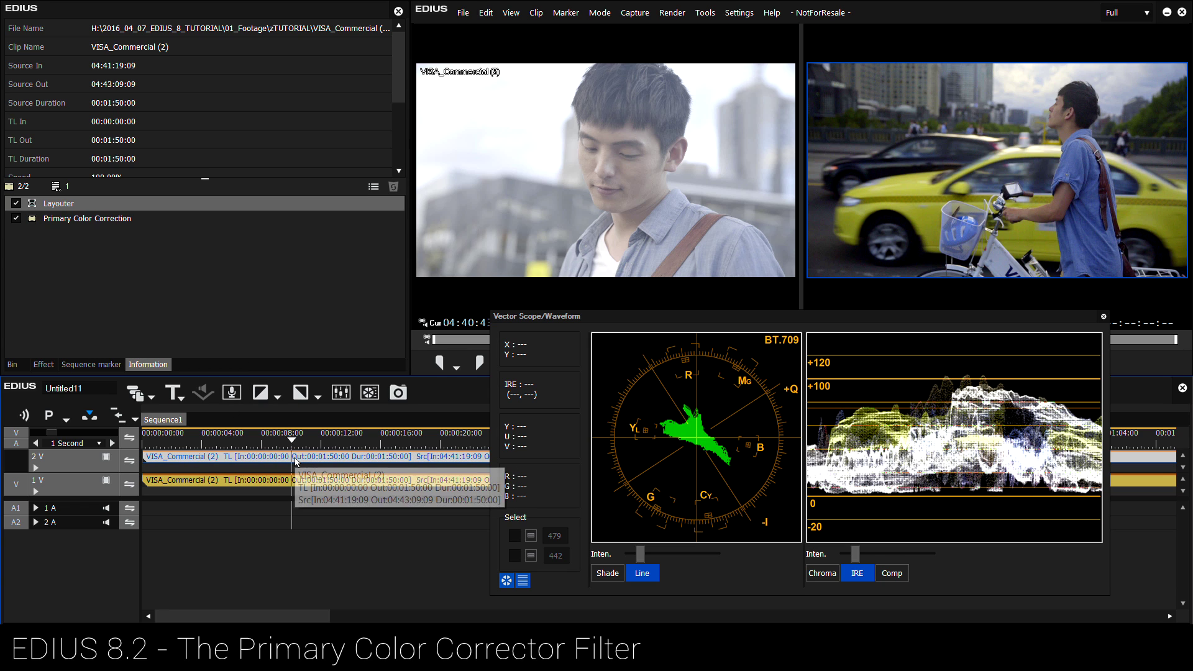
pyautogui.press('0')
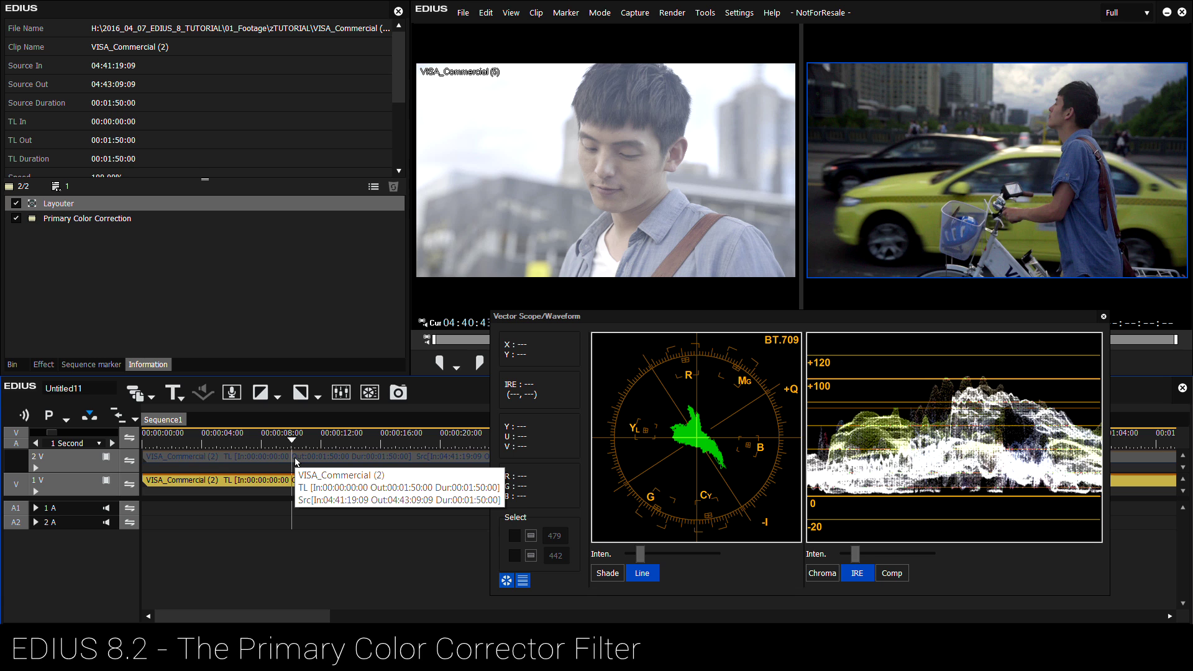
pyautogui.press('0')
pyautogui.press('0')
pyautogui.press('0')
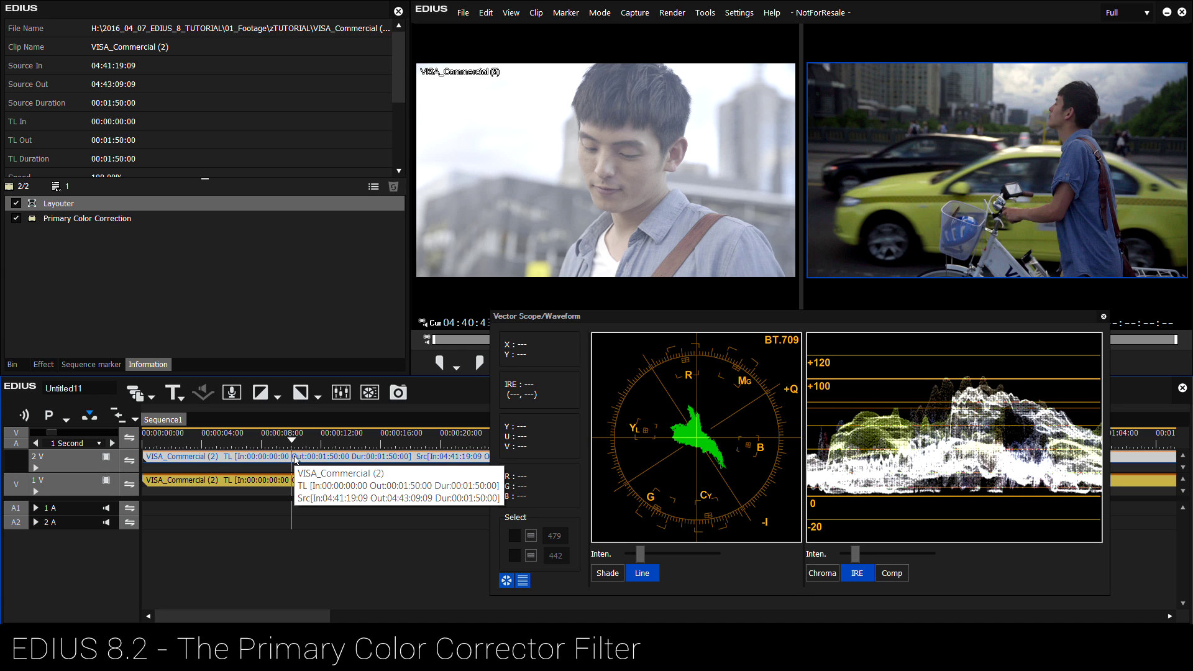
pyautogui.press('0')
pyautogui.press('0')
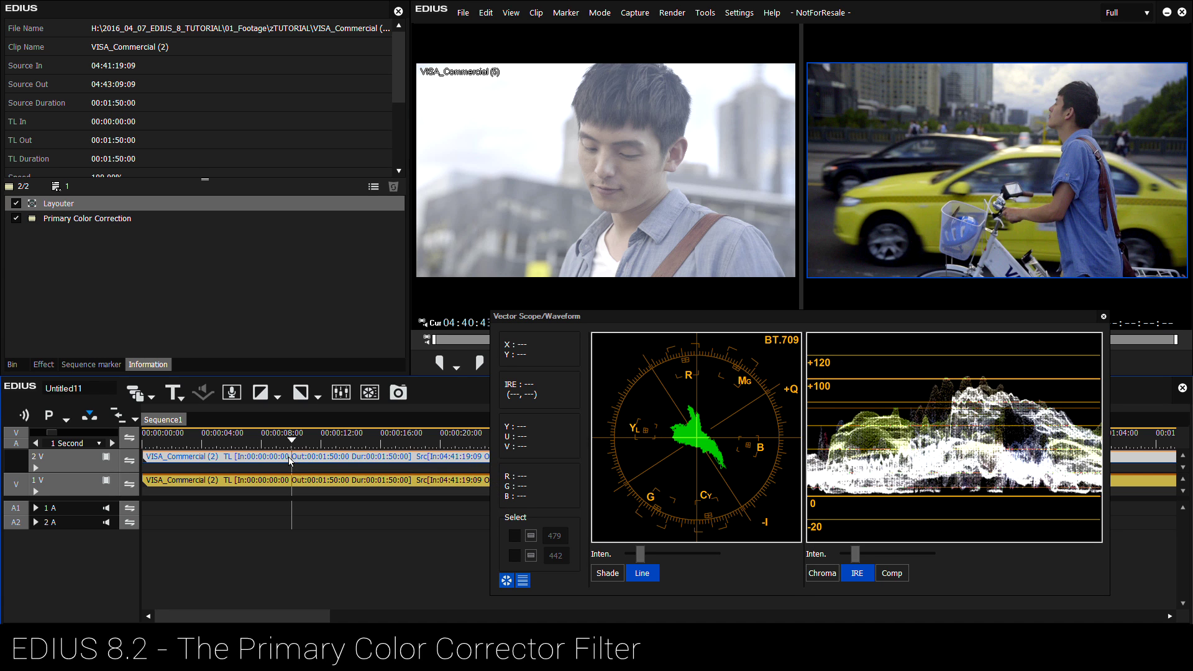
# Crop 31.1% off the right side of the 2V clip in the Layouter for a split comparison with the clip below.
pyautogui.doubleClick(66, 208)
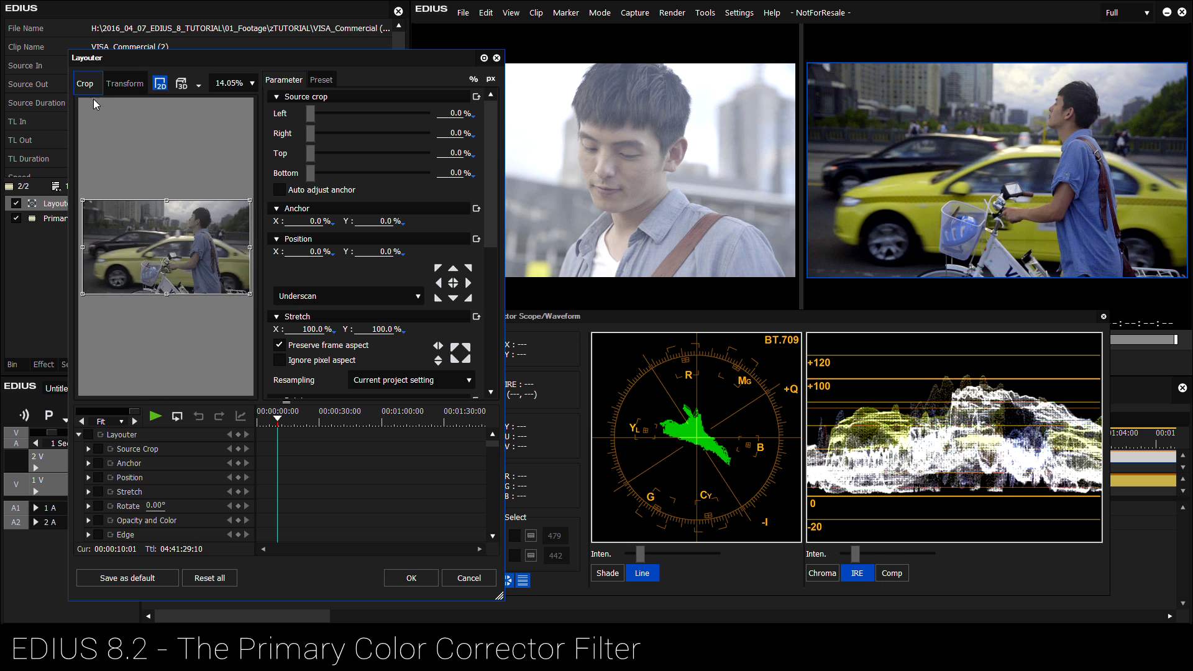
pyautogui.moveTo(250, 247); pyautogui.dragTo(198, 247)
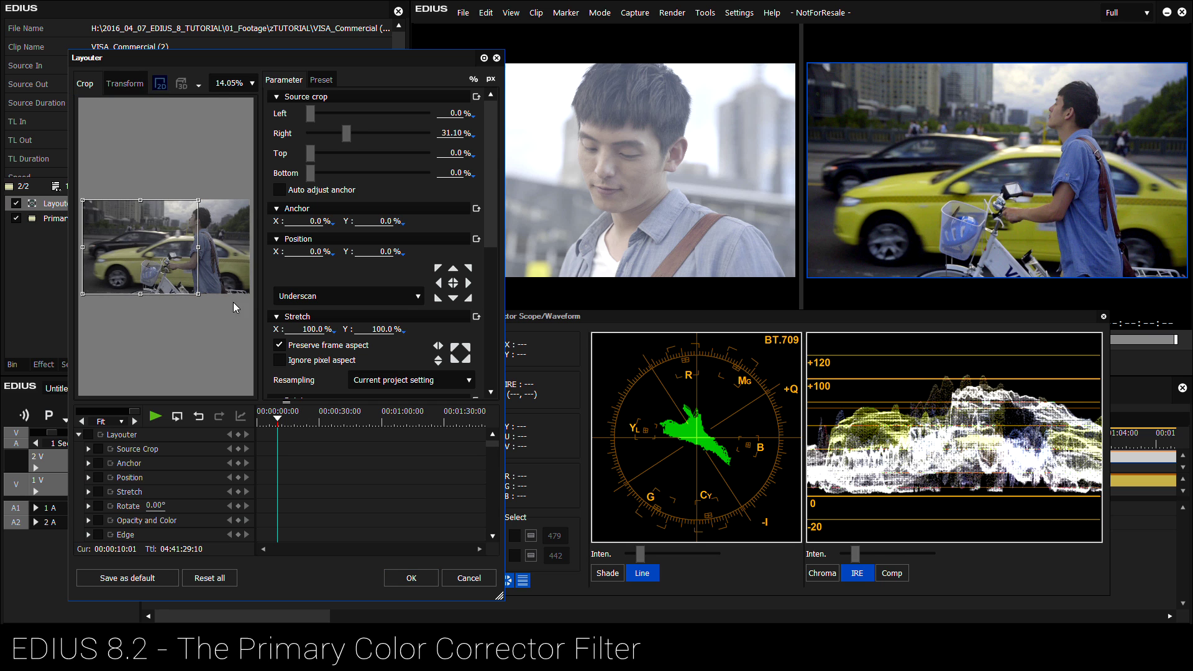
pyautogui.click(393, 579)
# Reopen the 2V clip's Primary Color Correction and refine the shadow point and midpoint of its Y curve to darken the lower tones slightly.
pyautogui.click(280, 457)
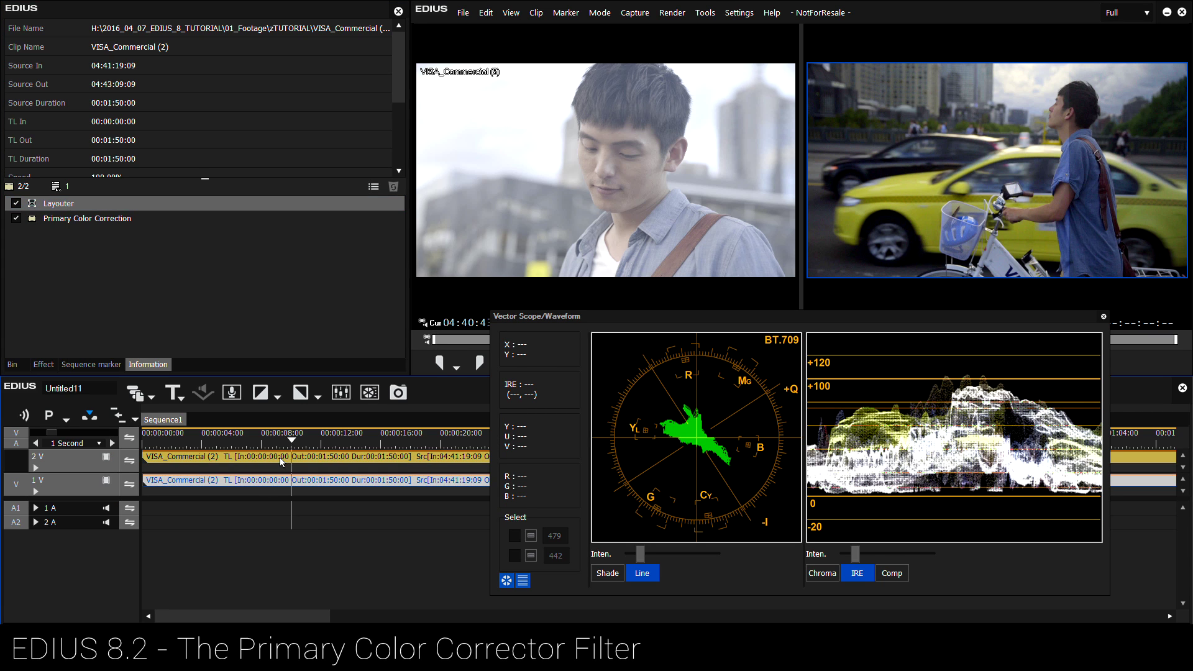
pyautogui.click(276, 480)
pyautogui.doubleClick(103, 219)
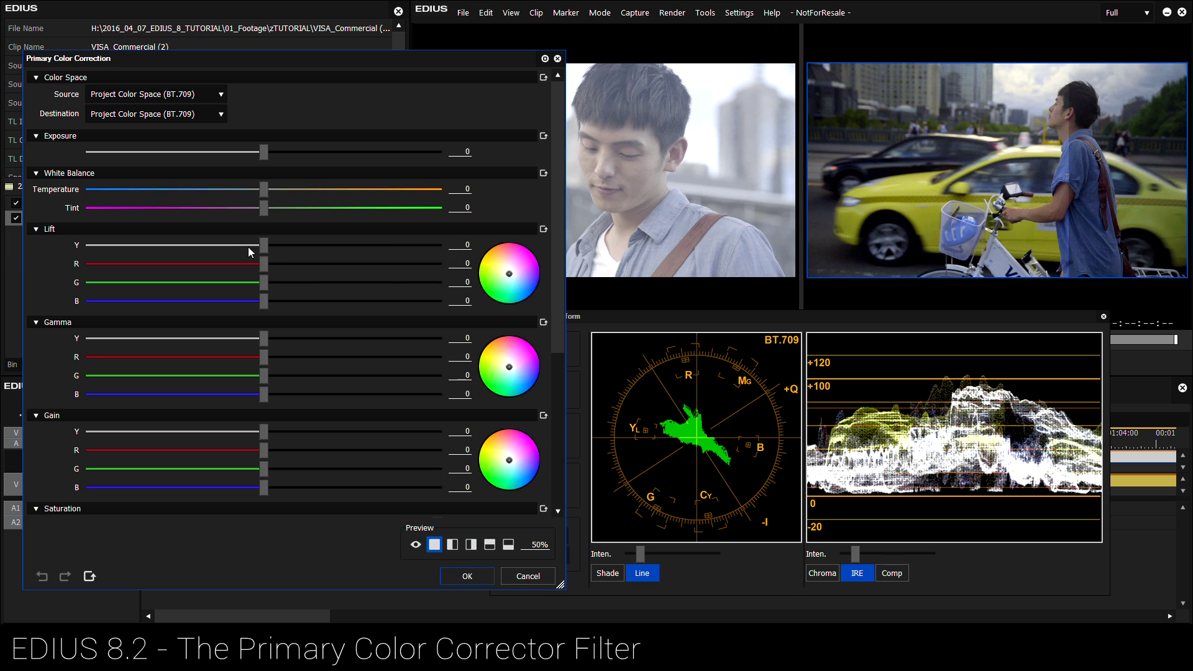
pyautogui.scroll(-5, 557, 196)
pyautogui.moveTo(58, 495); pyautogui.dragTo(54, 498)
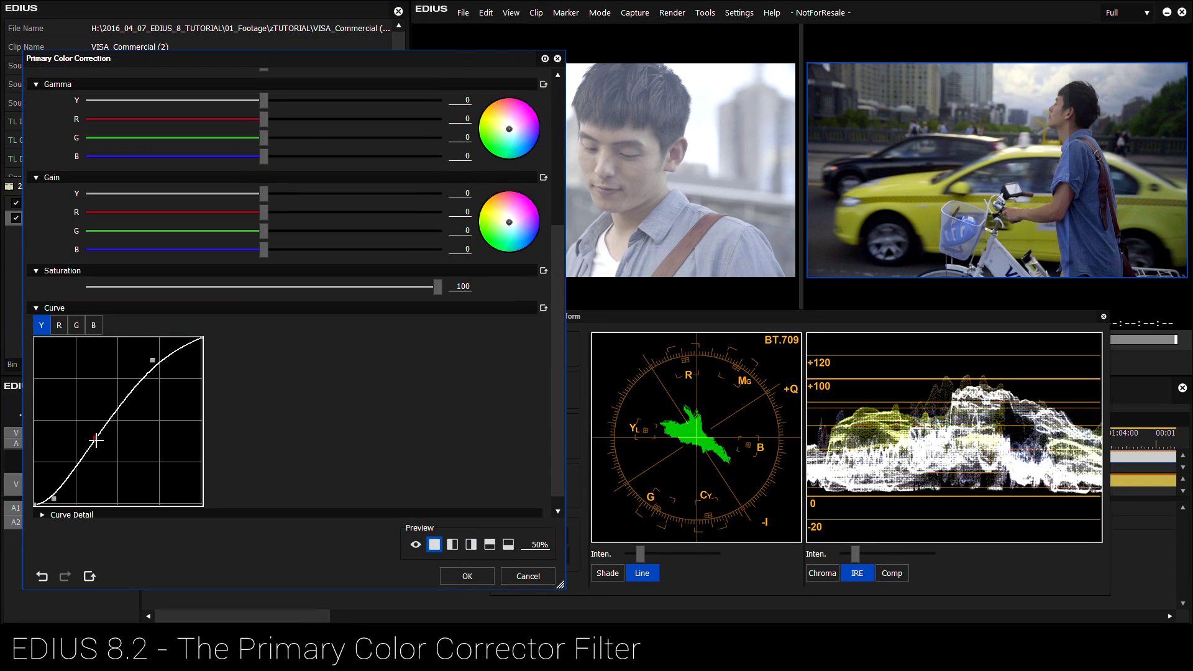
pyautogui.moveTo(95, 438); pyautogui.dragTo(100, 444)
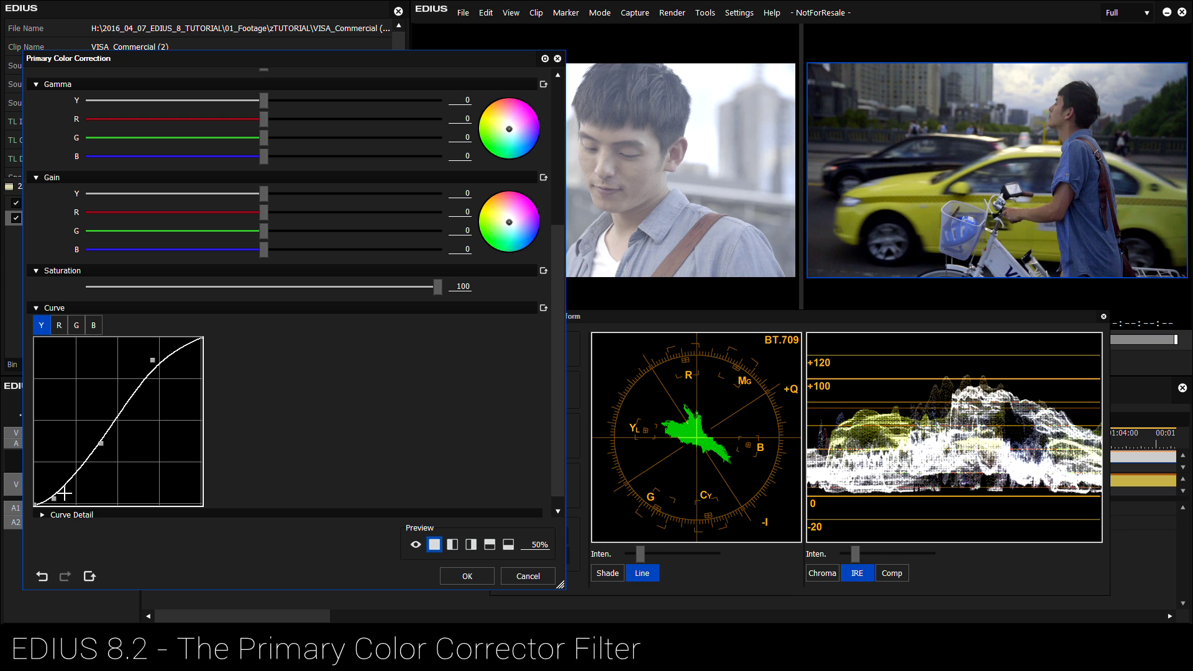
pyautogui.moveTo(54, 498); pyautogui.dragTo(57, 499)
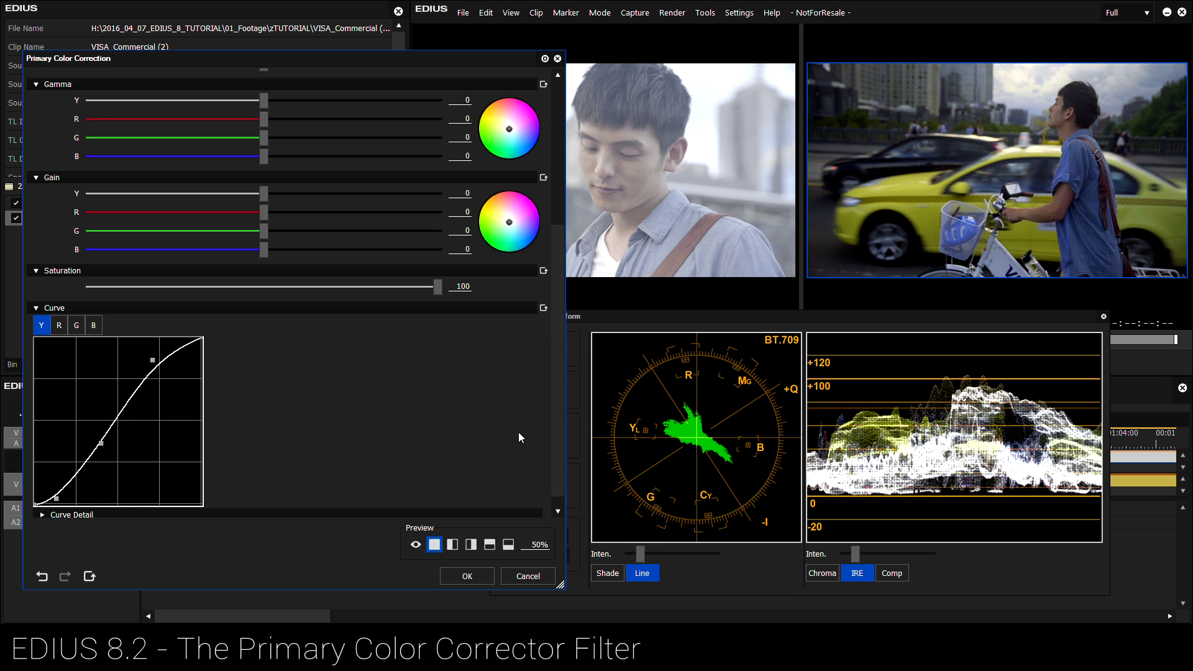
pyautogui.moveTo(101, 445); pyautogui.dragTo(100, 446)
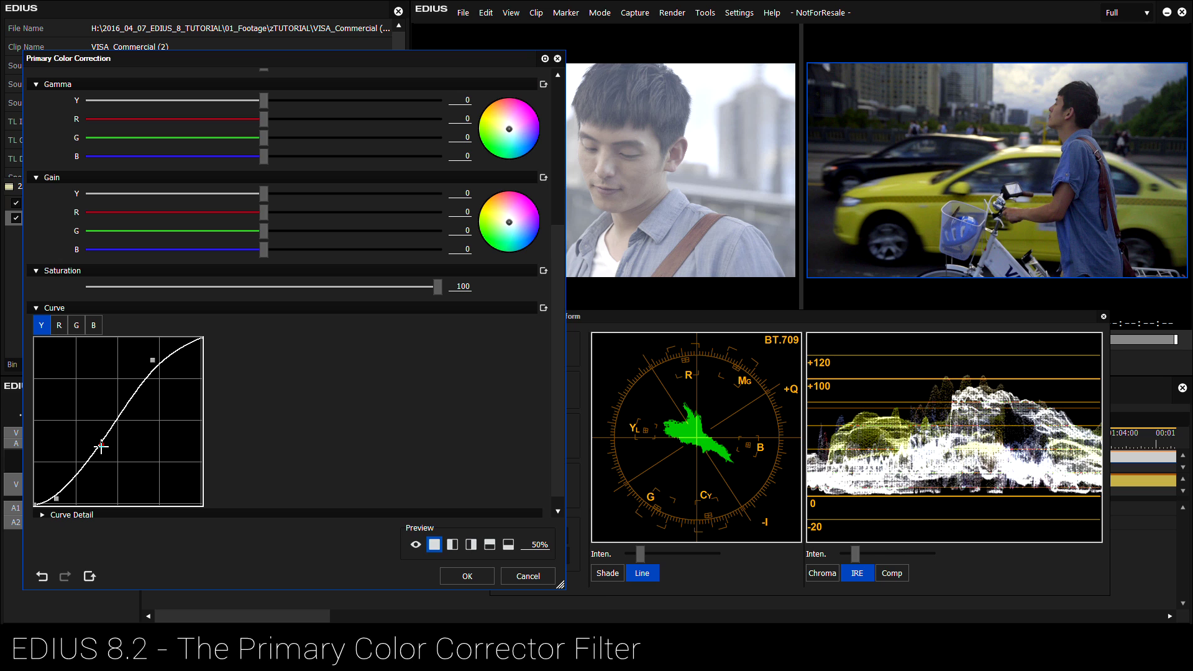
pyautogui.moveTo(101, 447); pyautogui.dragTo(100, 447)
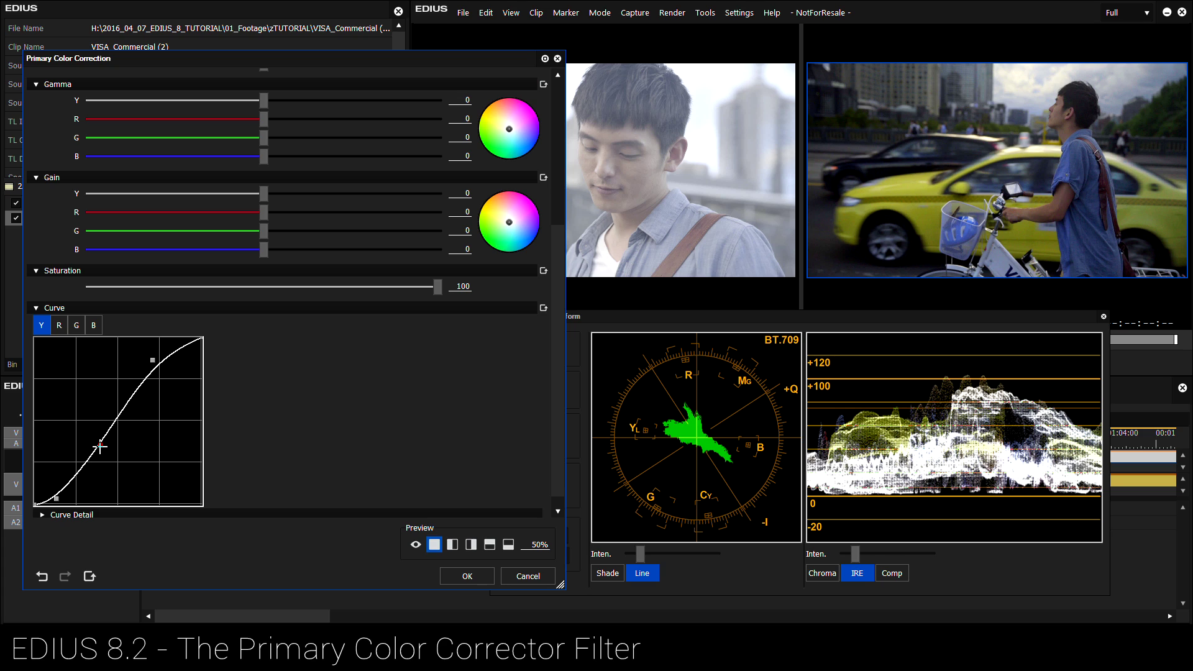
# Try a saturation of 76, return it to 100, and apply the 2V clip's correction.
pyautogui.moveTo(435, 288); pyautogui.dragTo(380, 292)
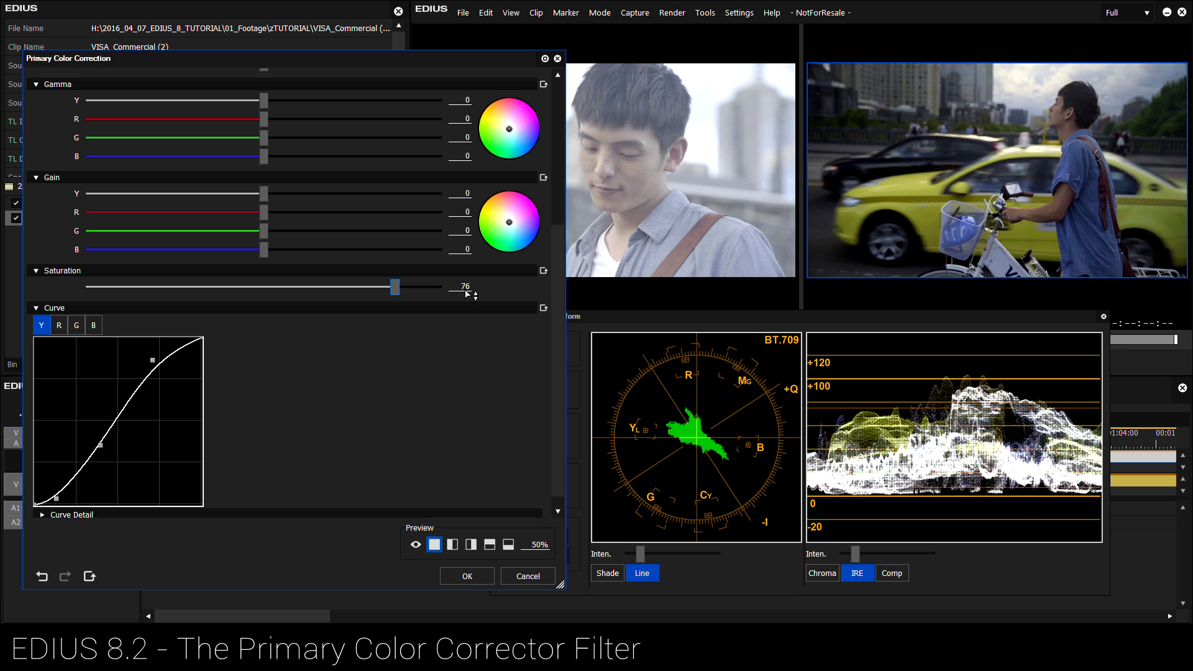
pyautogui.click(401, 293)
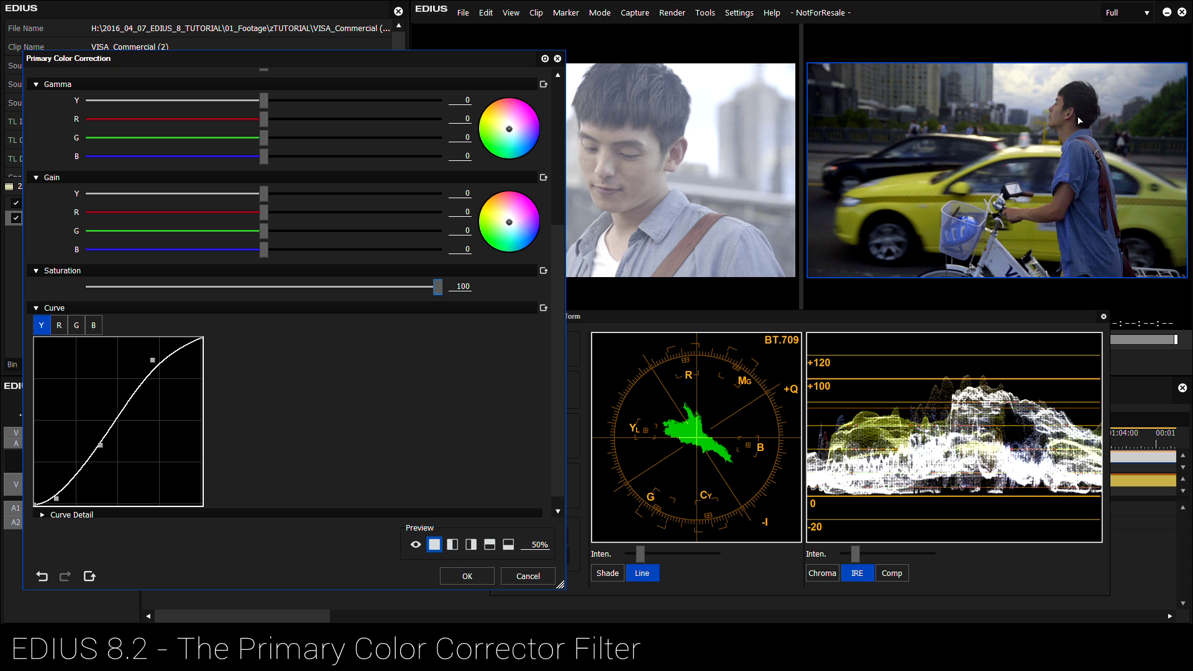
pyautogui.click(457, 573)
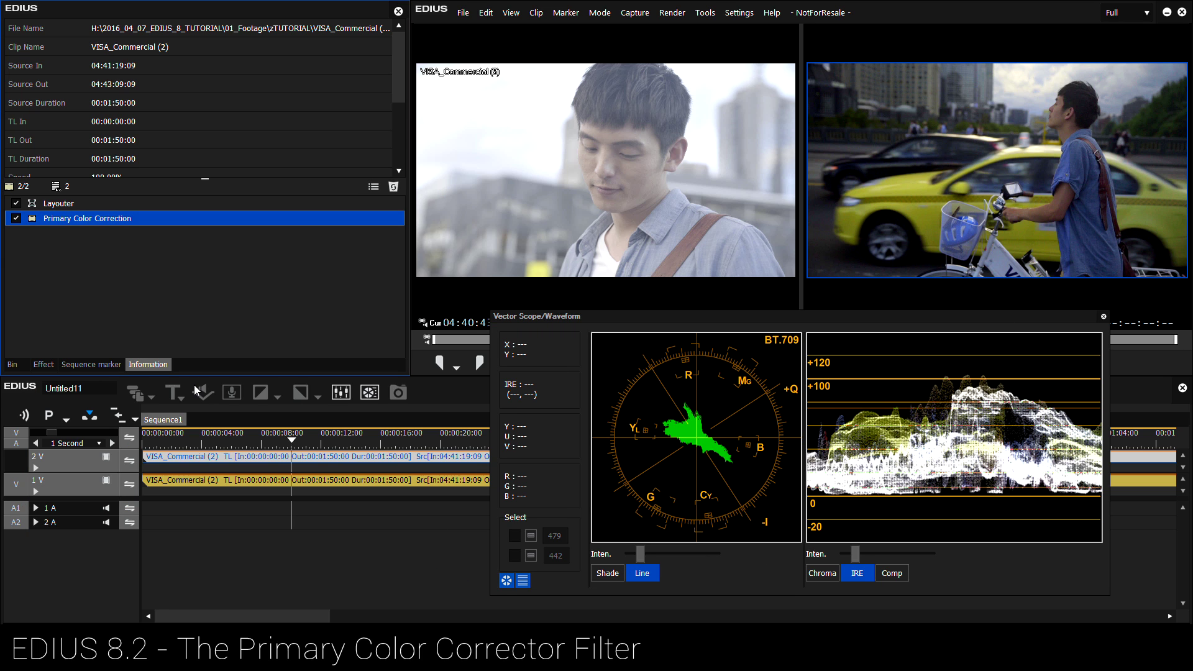
# Examine the 2V clip's right source crop in the Layouter, confirm it, and scrub the timeline to compare both grades side by side.
pyautogui.doubleClick(62, 203)
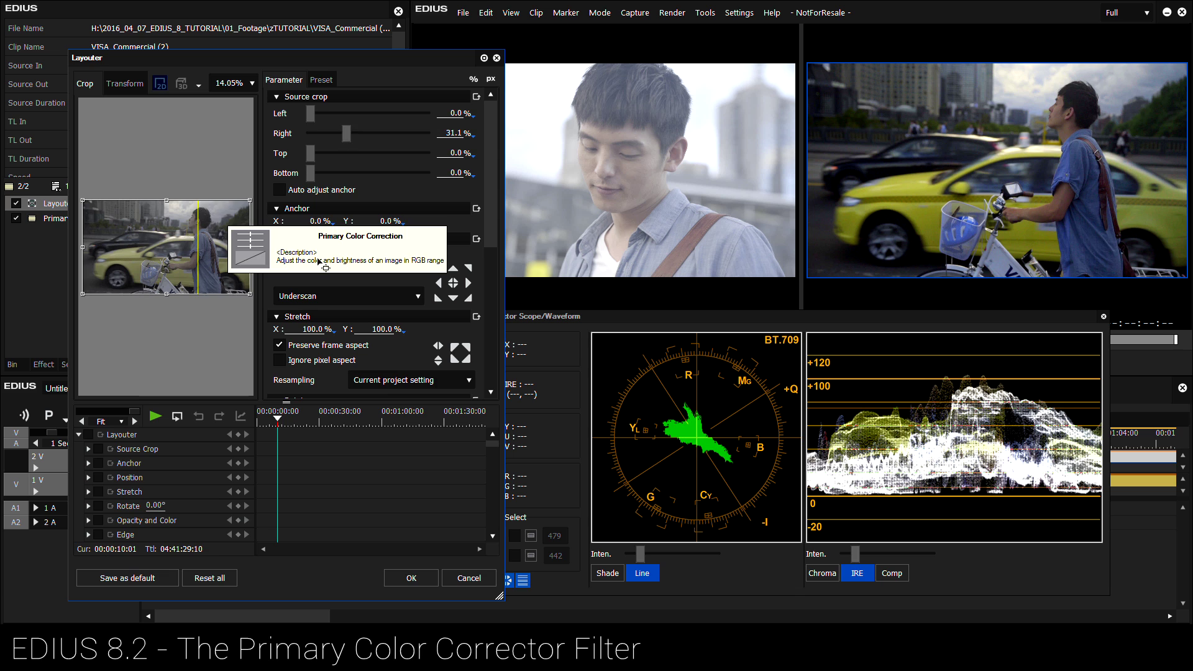
pyautogui.click(411, 577)
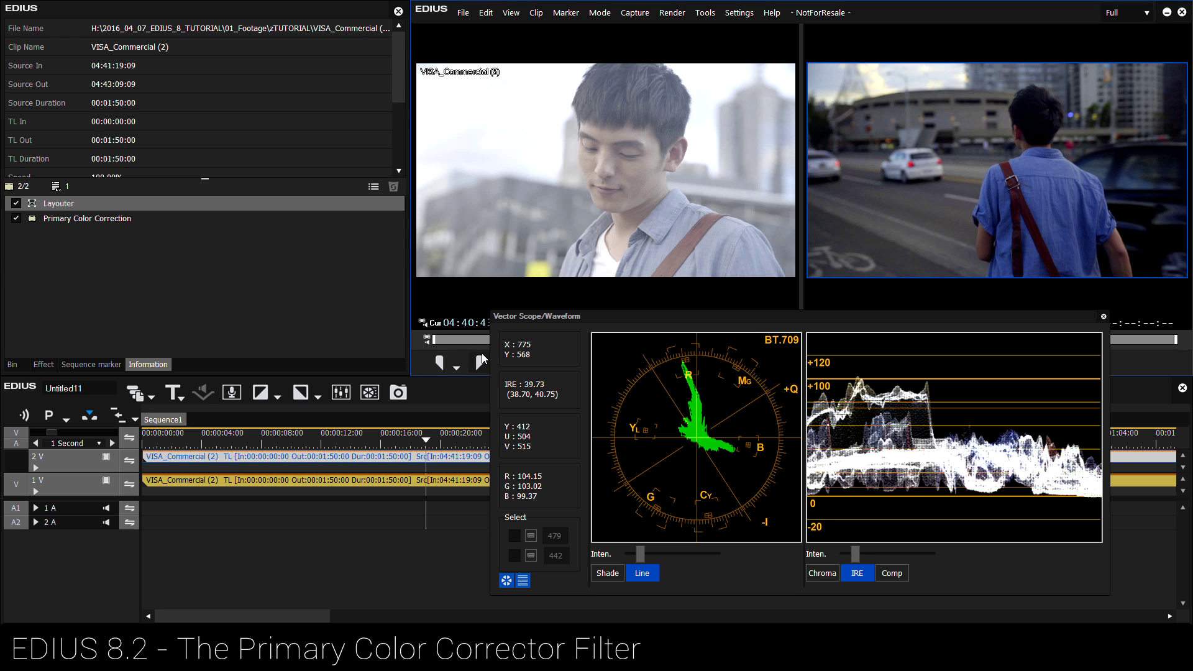
pyautogui.moveTo(424, 442); pyautogui.dragTo(289, 443)
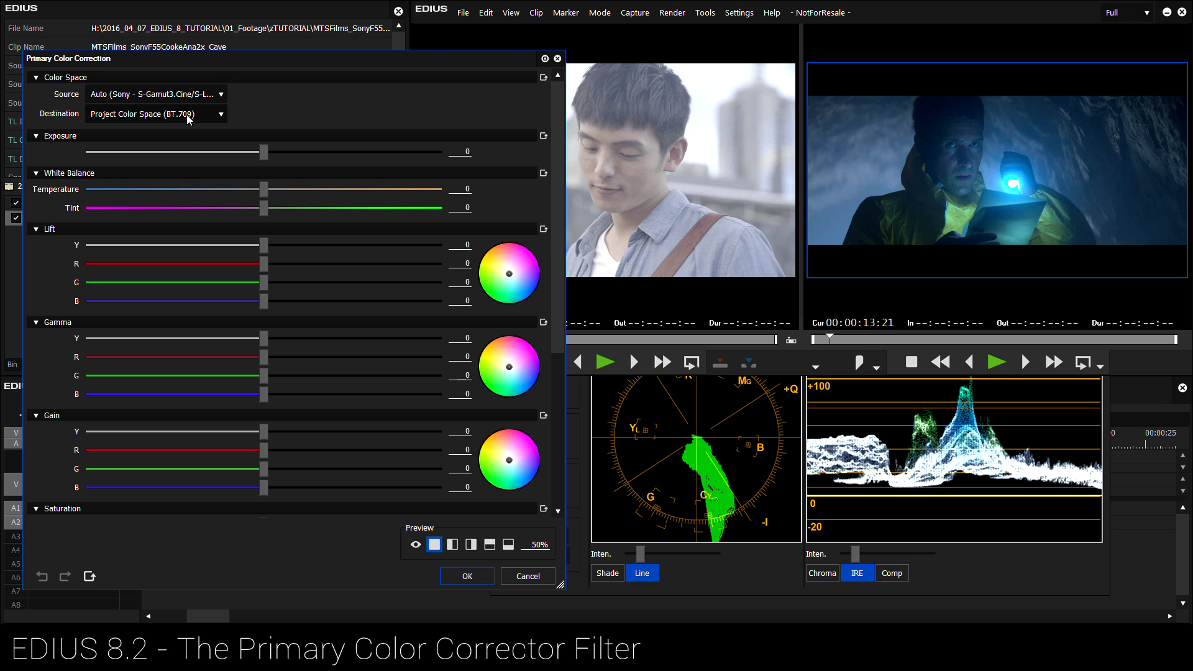
# In the Cave clip's Primary Color Correction, move the Y curve's black point slightly inward to deepen the shadows.
pyautogui.moveTo(558, 211); pyautogui.dragTo(559, 345)
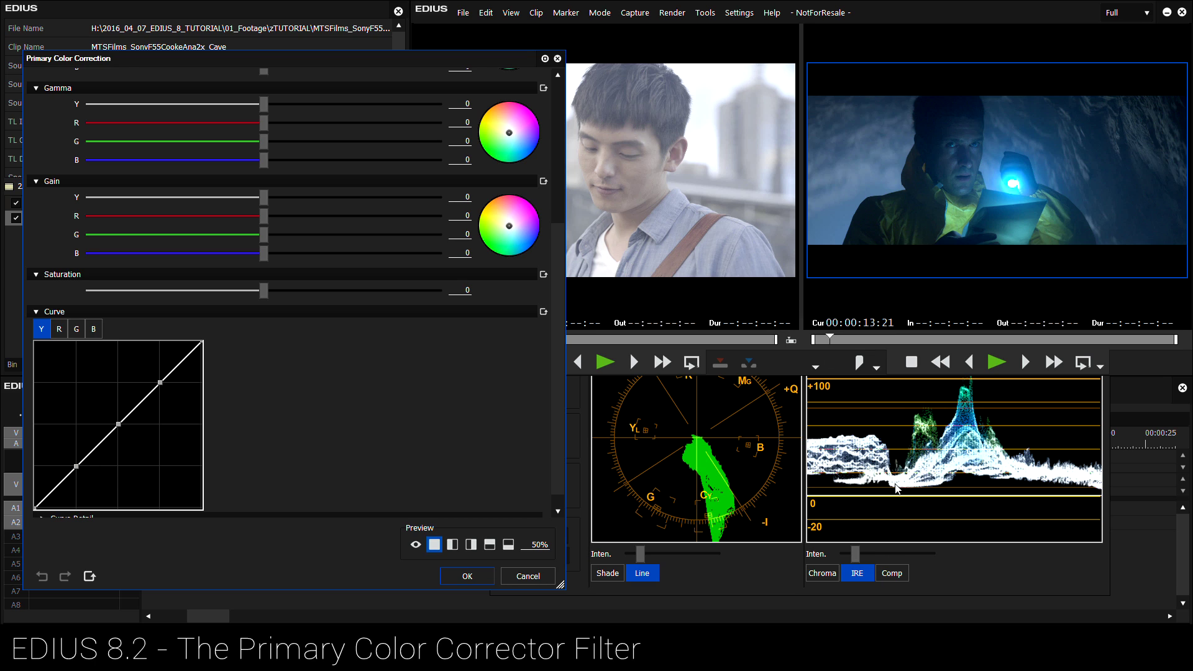
pyautogui.moveTo(35, 507); pyautogui.dragTo(48, 508)
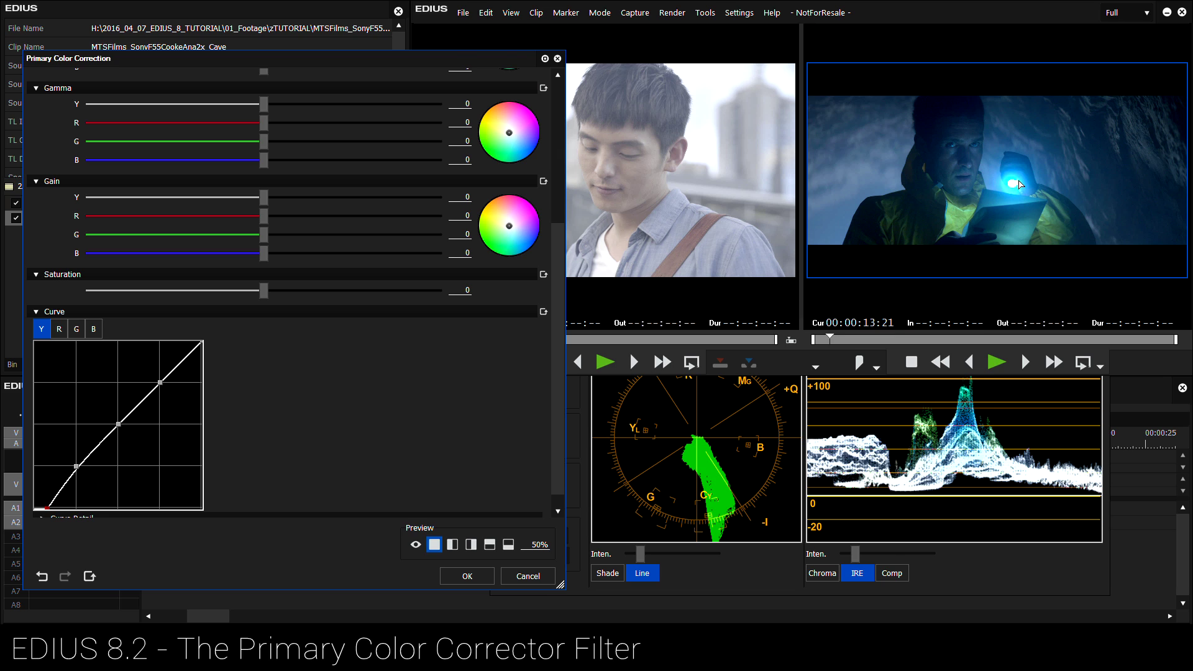
pyautogui.moveTo(556, 404); pyautogui.dragTo(559, 264)
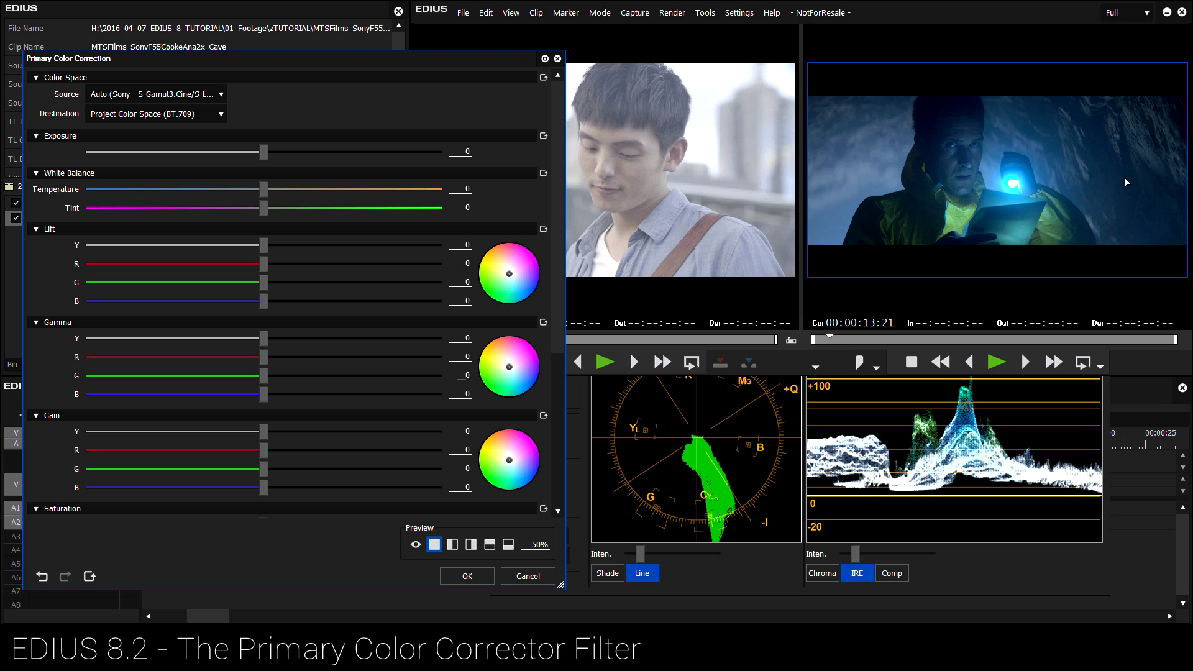
# Pull the Y curve's white point and upper control point well down to reduce the lamp's highlights, checking against the waveform.
pyautogui.moveTo(558, 310); pyautogui.dragTo(558, 453)
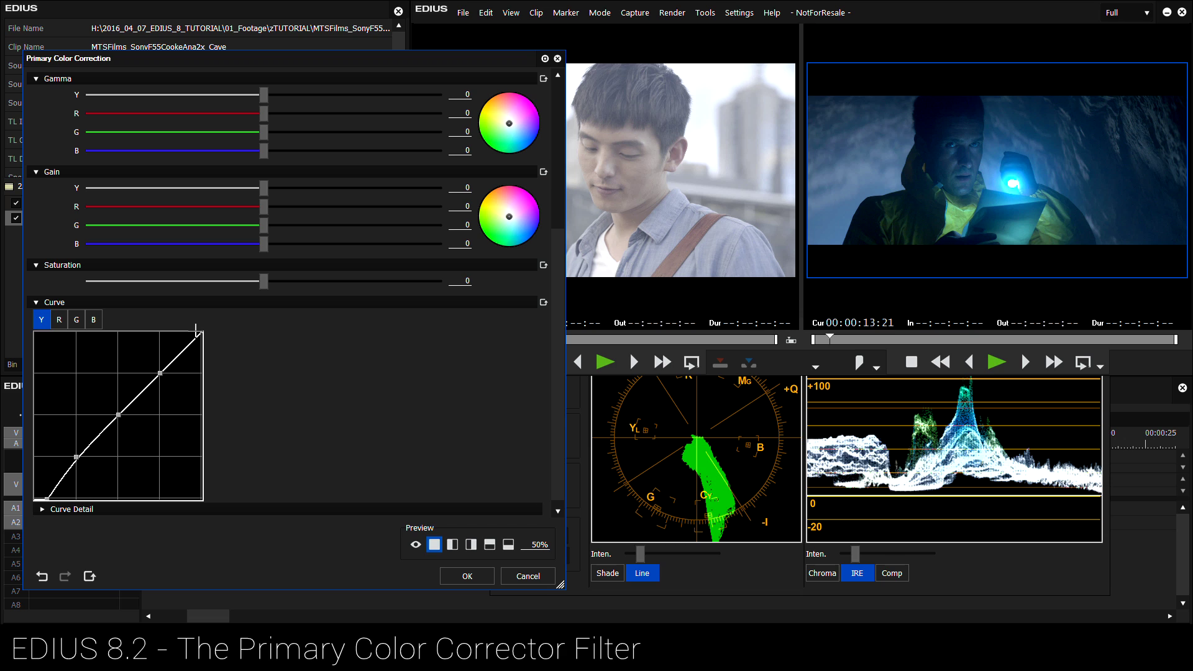
pyautogui.moveTo(201, 330); pyautogui.dragTo(199, 405)
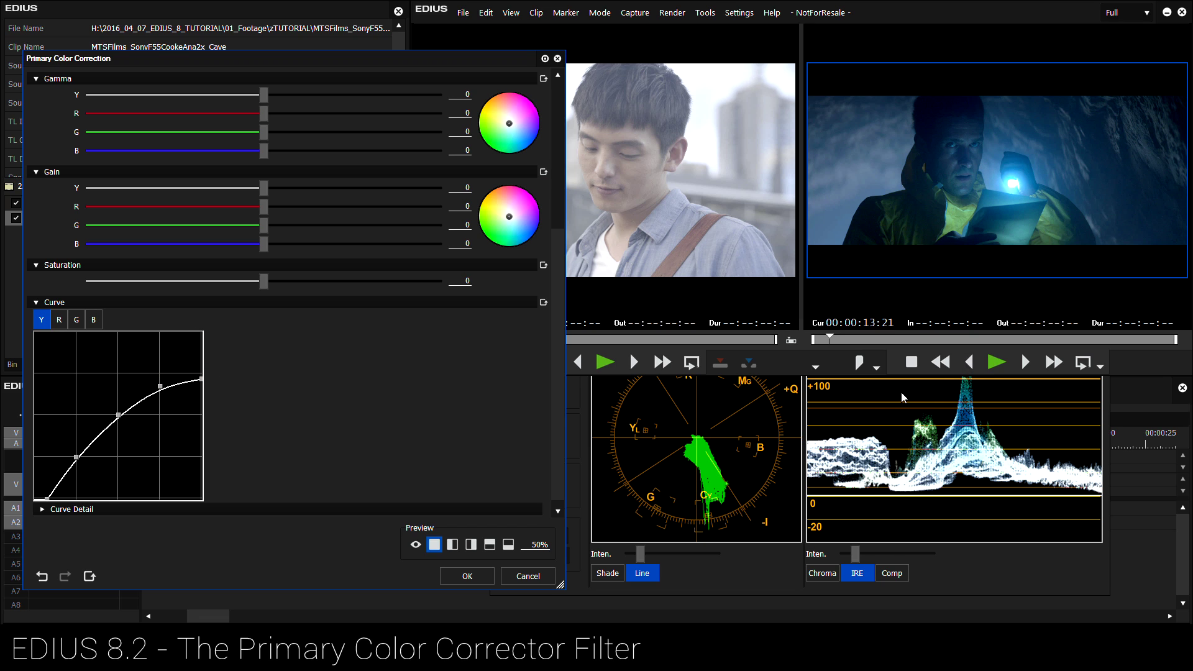
pyautogui.click(880, 407)
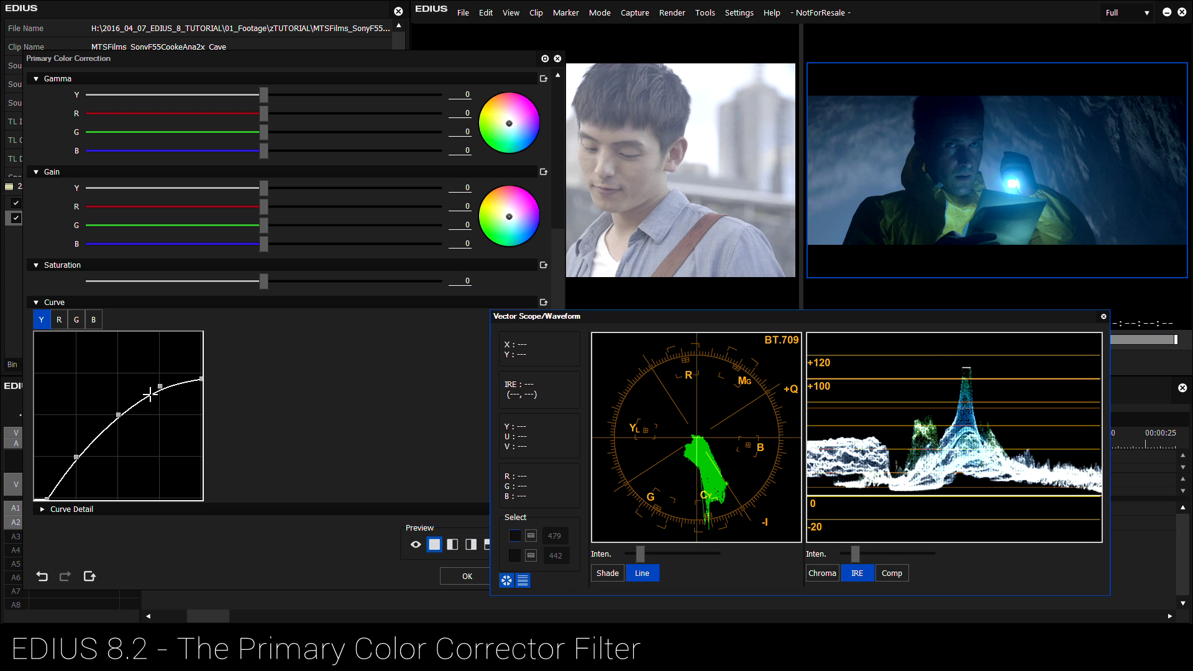
pyautogui.moveTo(201, 379); pyautogui.dragTo(160, 397)
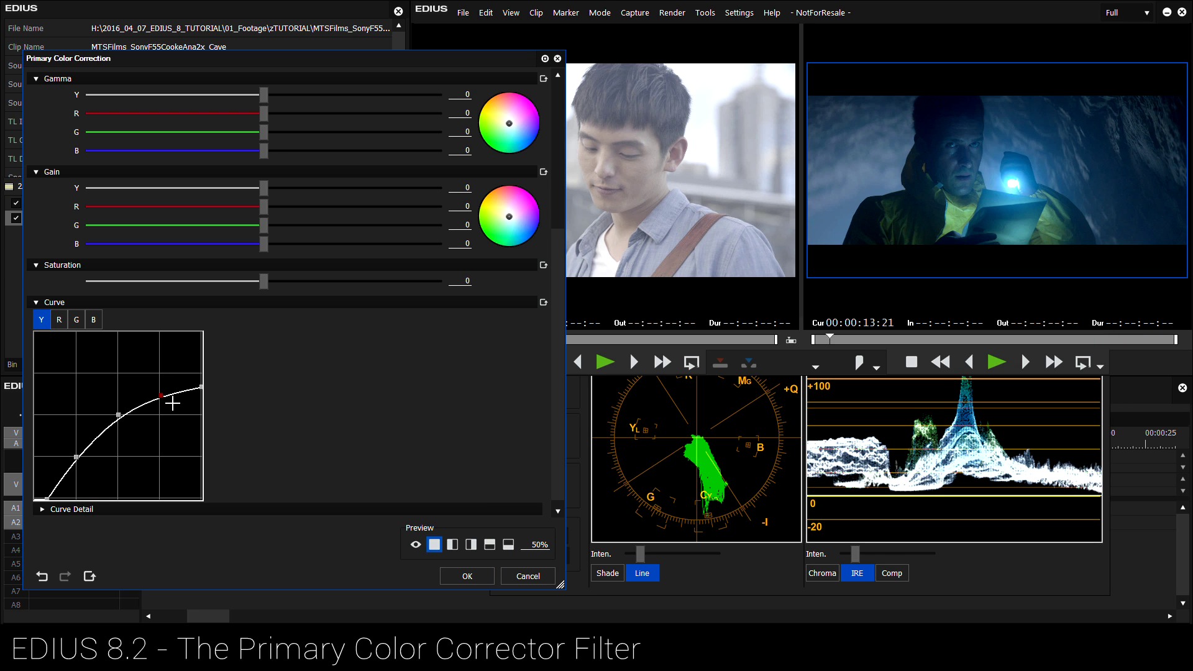
pyautogui.click(944, 439)
pyautogui.moveTo(973, 324); pyautogui.dragTo(982, 358)
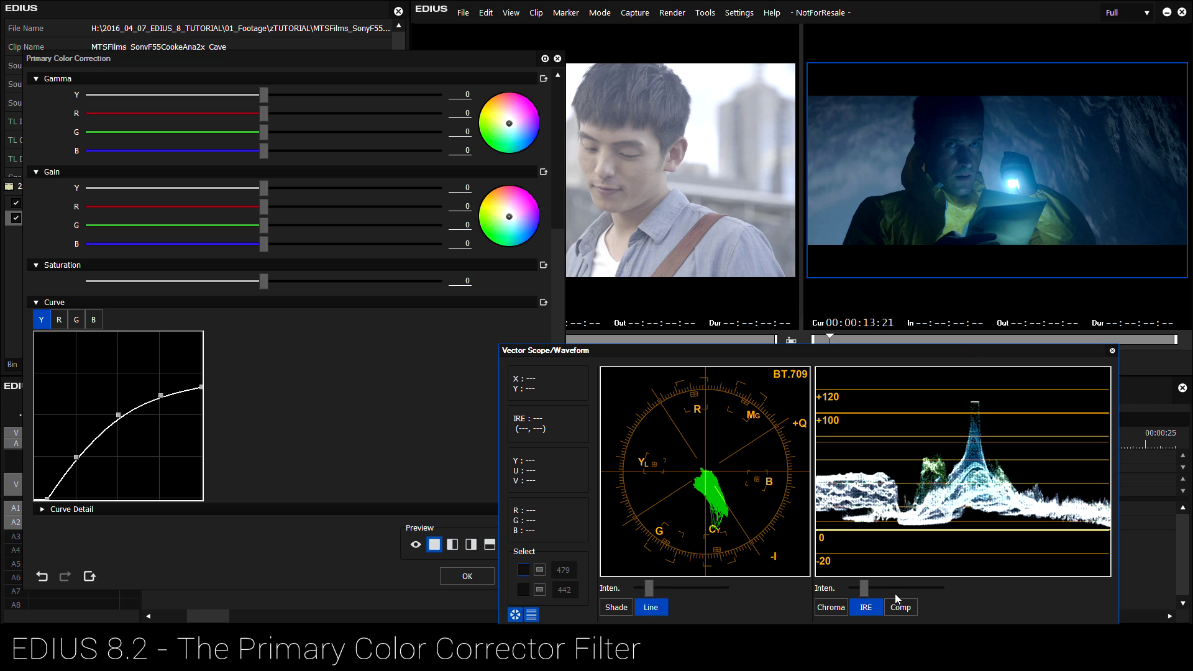
pyautogui.moveTo(199, 388); pyautogui.dragTo(161, 405)
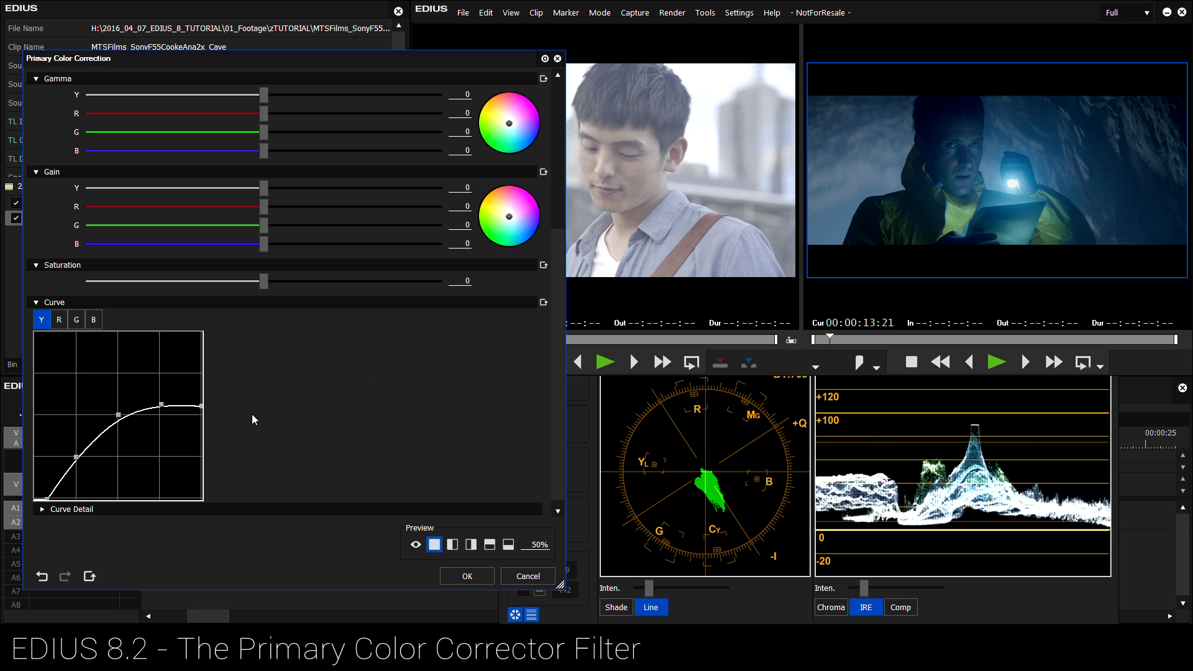
pyautogui.moveTo(161, 406); pyautogui.dragTo(162, 398)
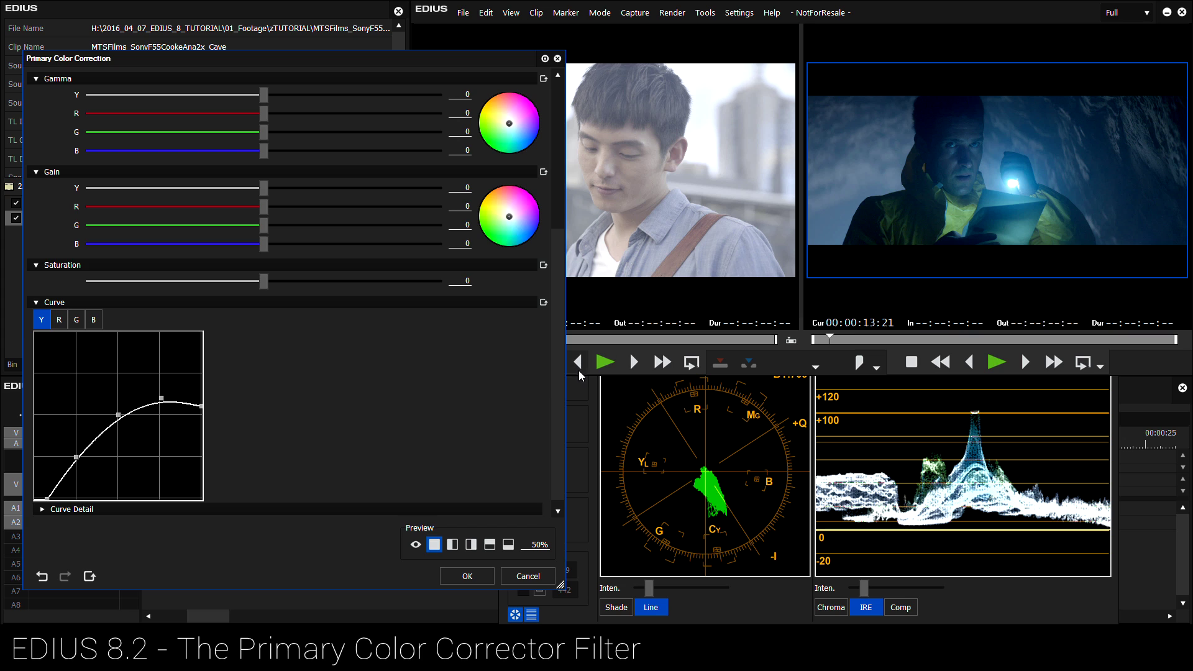
# Set the Cave clip's white balance temperature to 100, returning briefly to 0 to compare the cool and warm looks.
pyautogui.moveTo(554, 398); pyautogui.dragTo(557, 246)
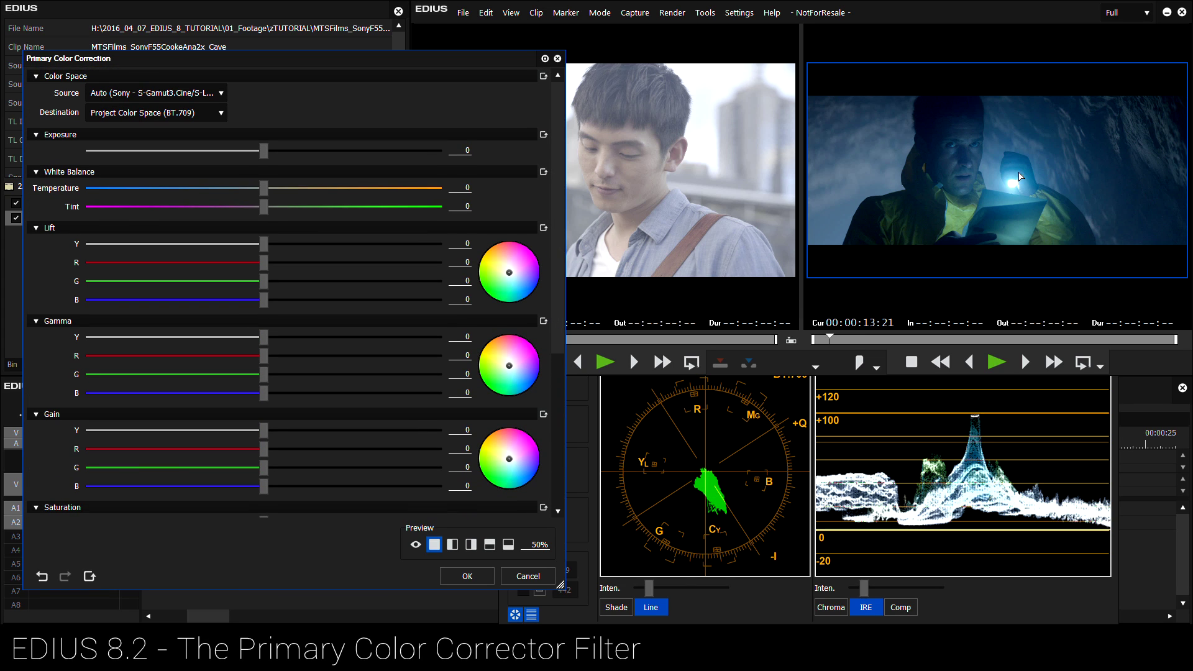
pyautogui.scroll(-5, 260, 526)
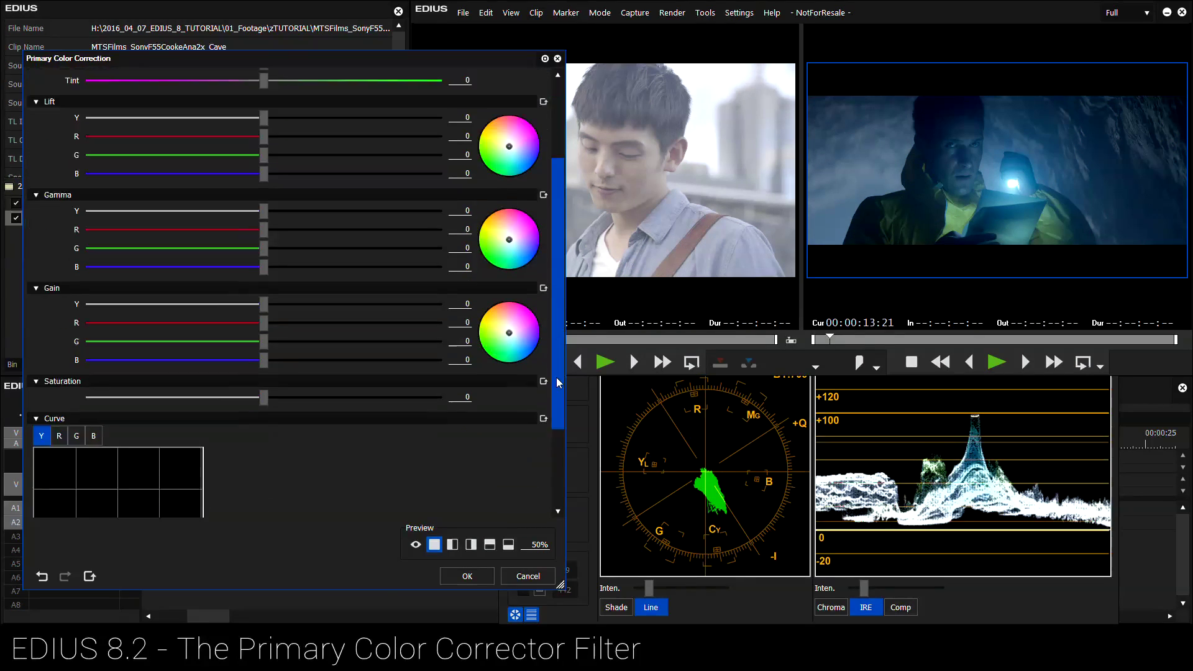
pyautogui.scroll(5, 561, 359)
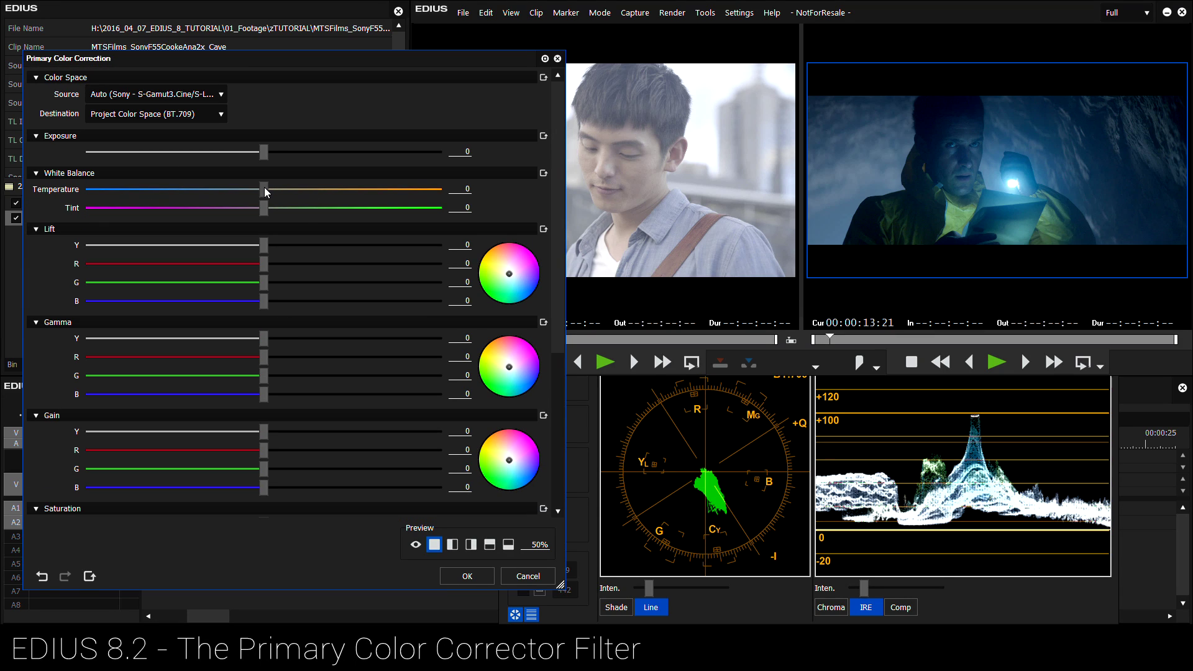
pyautogui.moveTo(266, 187); pyautogui.dragTo(467, 201)
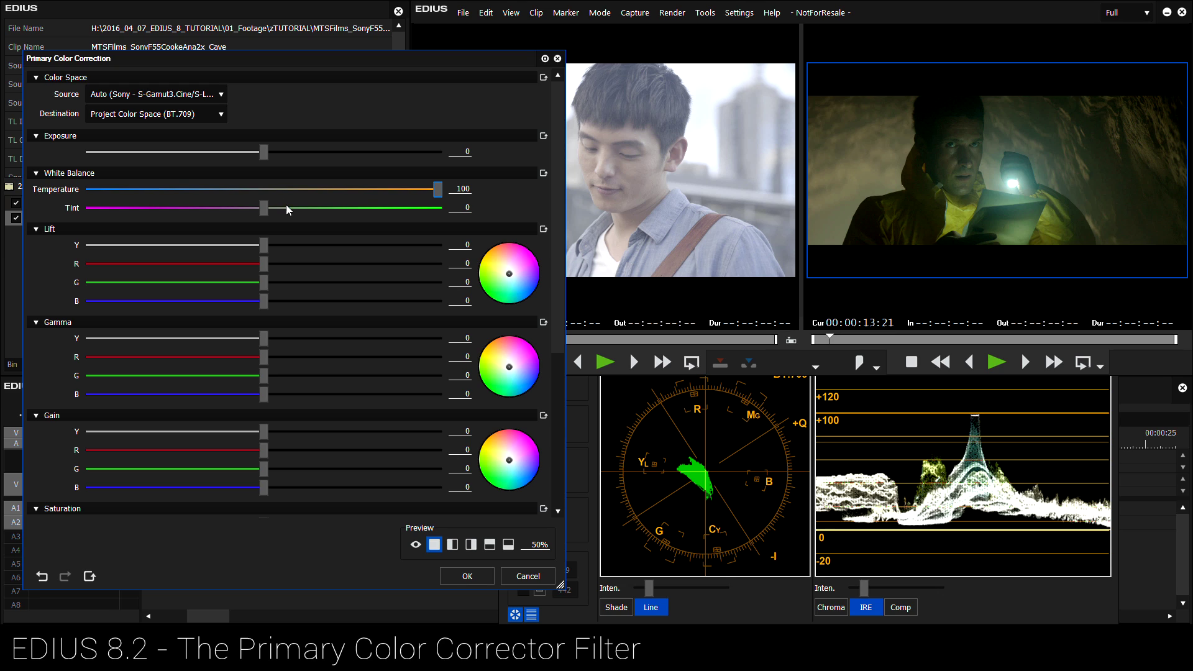
pyautogui.moveTo(438, 193); pyautogui.dragTo(279, 199)
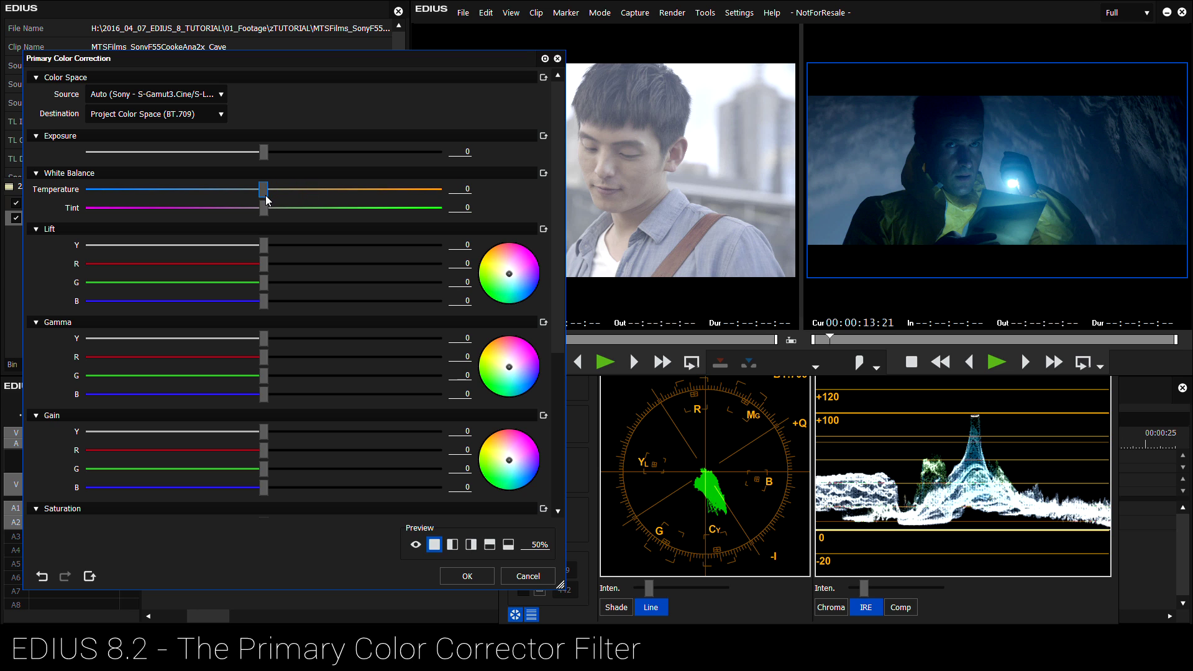
pyautogui.moveTo(266, 195); pyautogui.dragTo(467, 208)
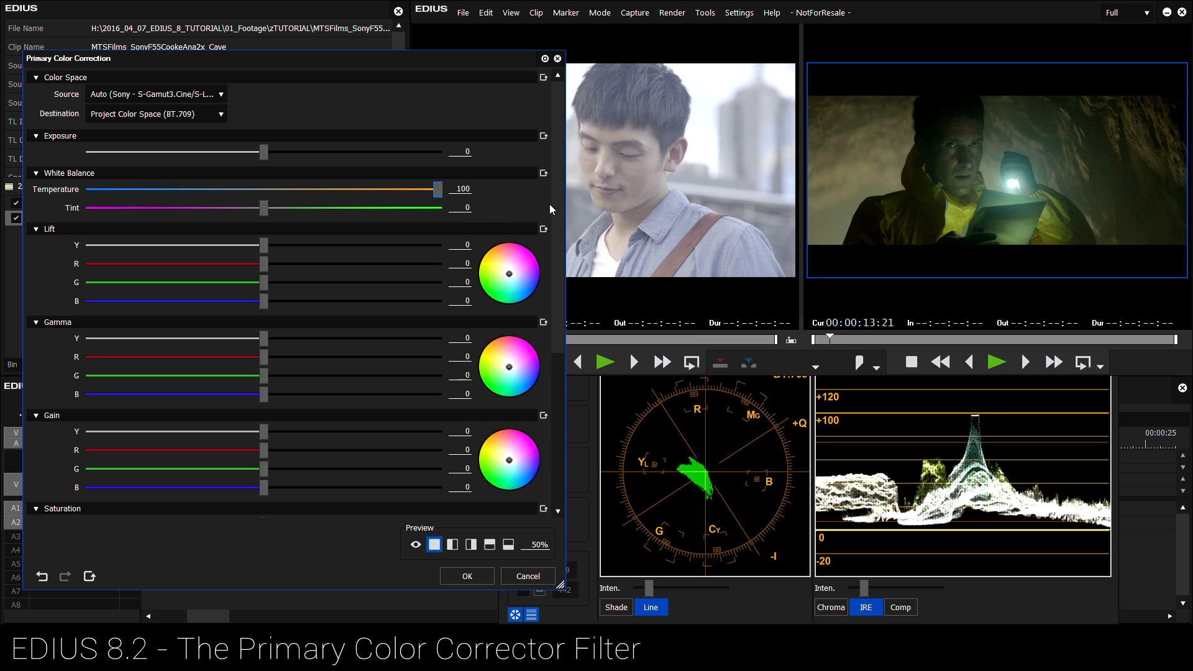
# Lower the Y curve's shadow control point and shift its midpoint slightly inward to add contrast in the dark tones.
pyautogui.scroll(-5, 549, 203)
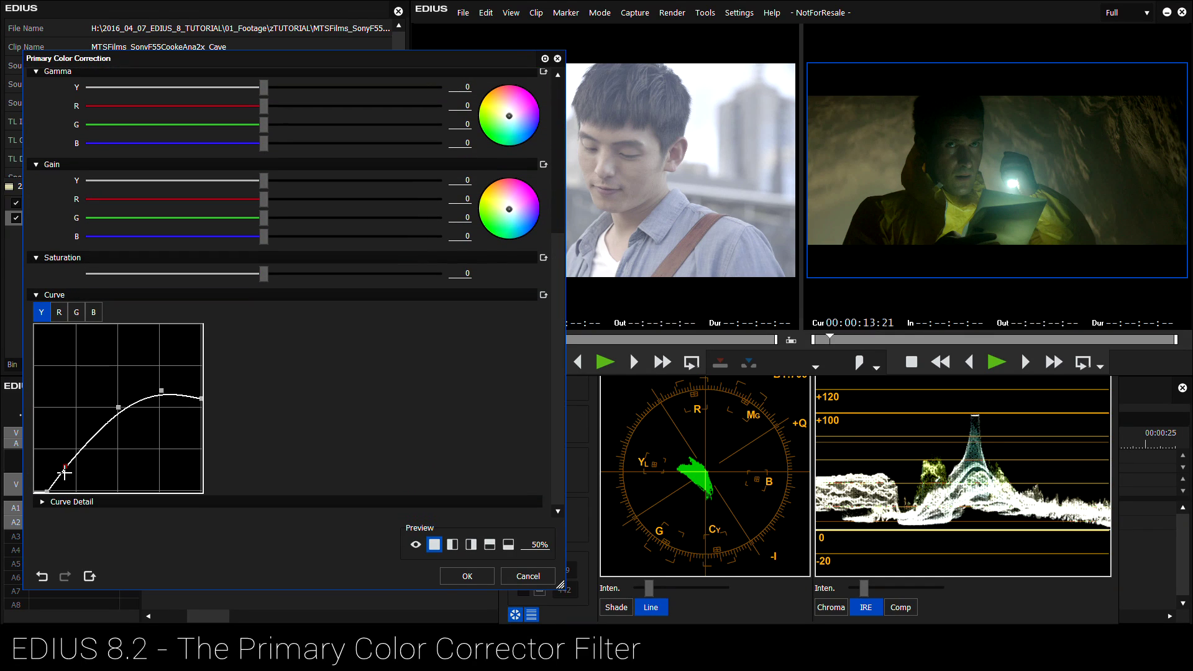
pyautogui.moveTo(65, 472); pyautogui.dragTo(64, 477)
pyautogui.moveTo(118, 409); pyautogui.dragTo(113, 410)
pyautogui.moveTo(65, 471); pyautogui.dragTo(63, 470)
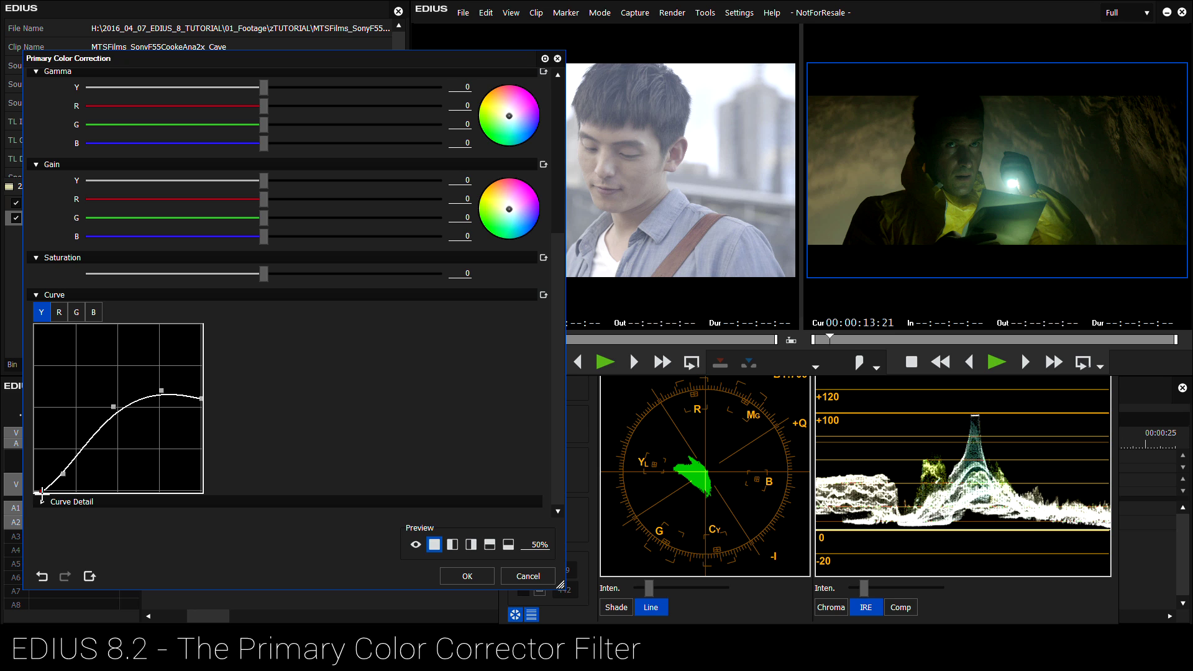
# On the R curve, lower the shadow control point and move the midpoint down along the curve to reduce red in the shadows.
pyautogui.moveTo(559, 333)
pyautogui.mouseDown()
pyautogui.moveTo(561, 175)
pyautogui.moveTo(561, 335)
pyautogui.mouseUp()
pyautogui.click(60, 314)
pyautogui.moveTo(76, 449); pyautogui.dragTo(60, 476)
pyautogui.moveTo(118, 408); pyautogui.dragTo(82, 437)
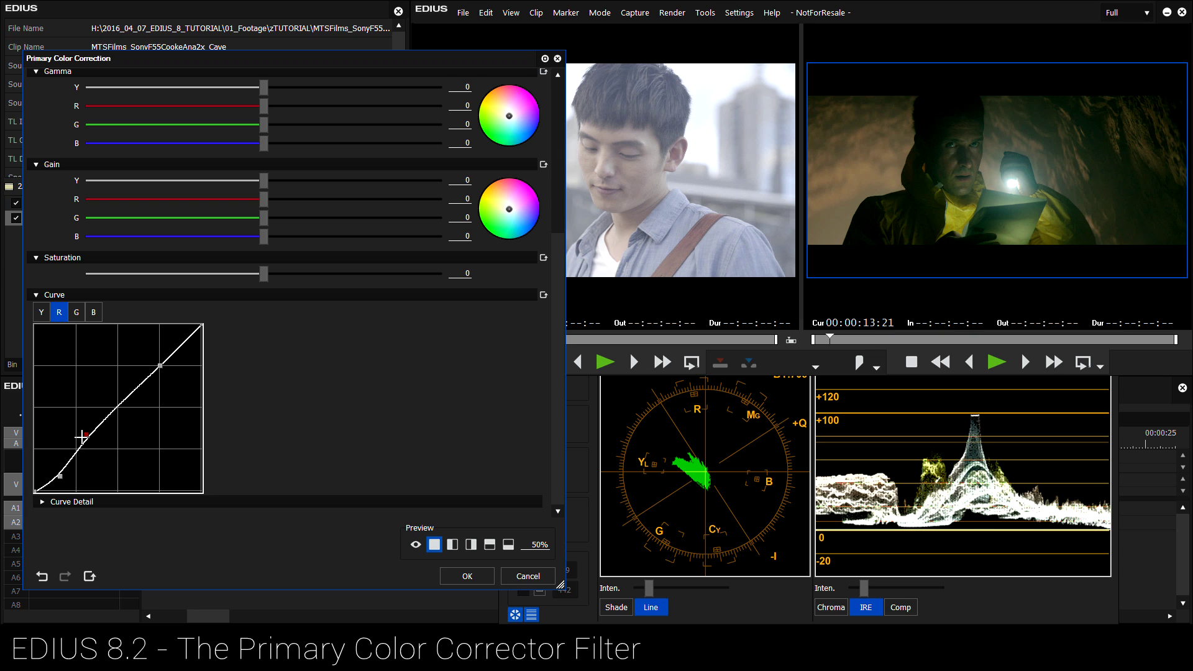
# Set the white balance temperature to 86 and apply the Cave clip's color correction.
pyautogui.scroll(5, 535, 148)
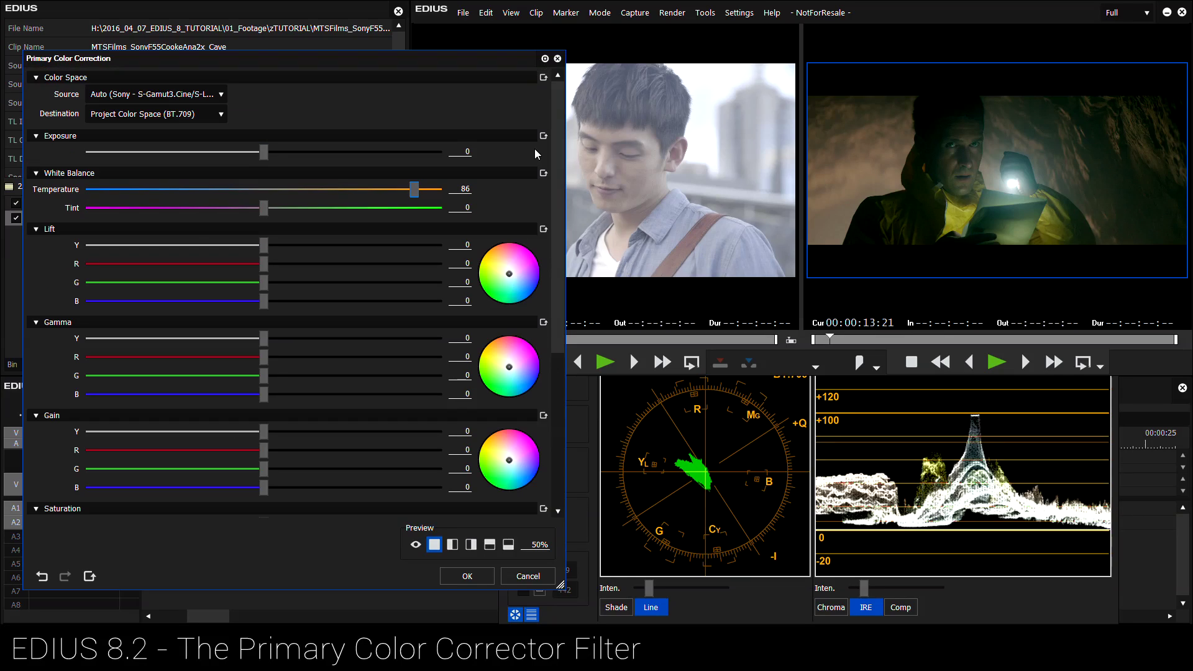
pyautogui.moveTo(496, 62); pyautogui.dragTo(562, 40)
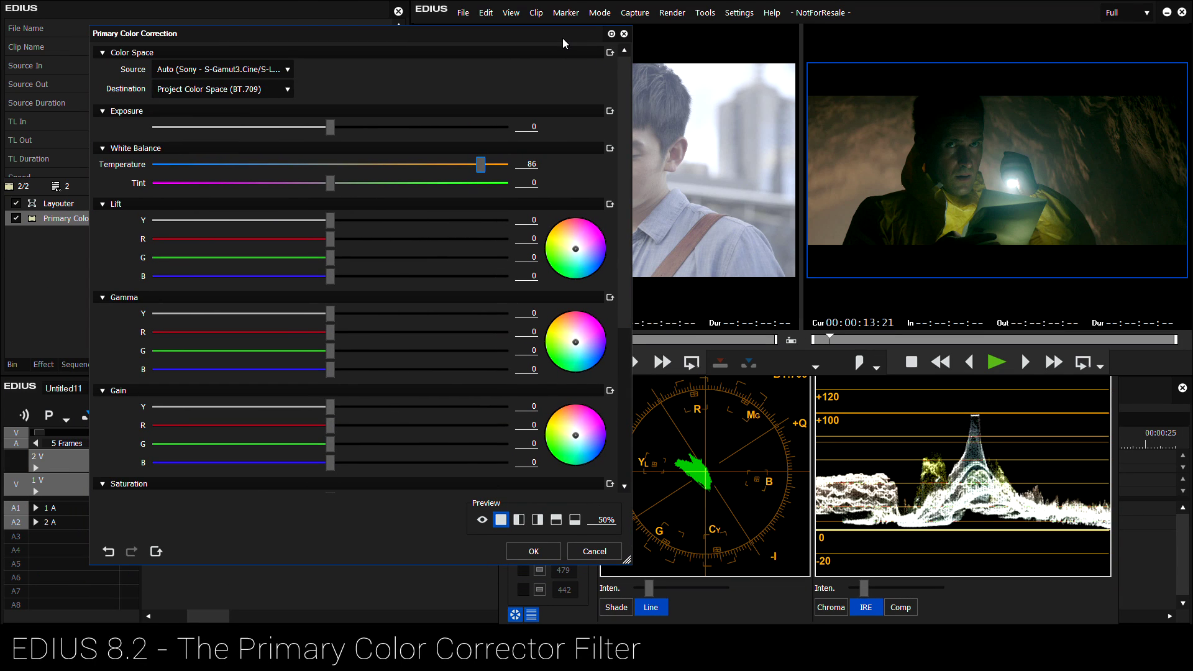
pyautogui.click(533, 557)
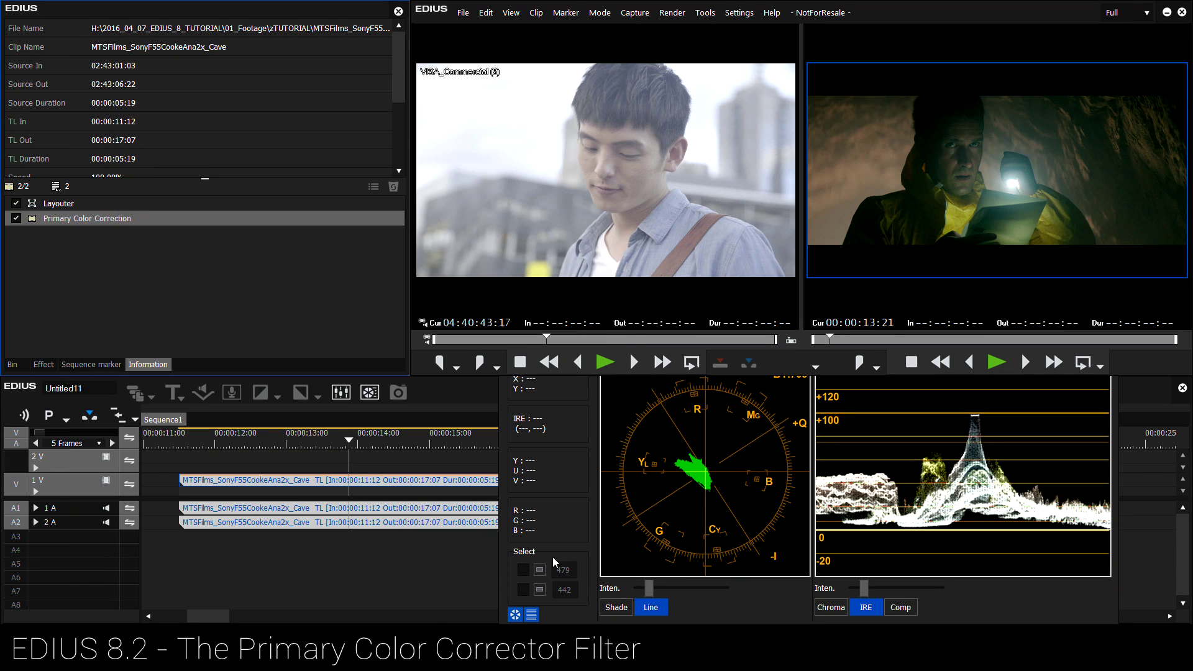
pyautogui.click(389, 441)
pyautogui.moveTo(389, 442); pyautogui.dragTo(361, 449)
# Check the Video Quantization Bit Rate in the current project's settings, keep it at 10bit, and confirm.
pyautogui.click(738, 12)
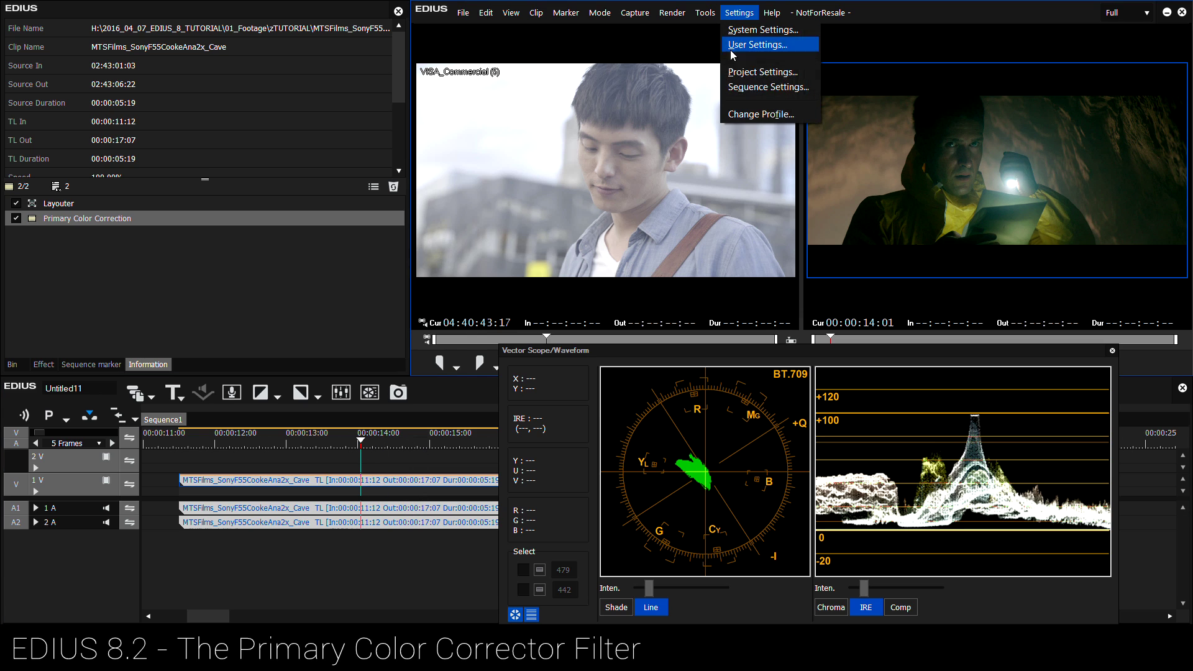
pyautogui.click(755, 72)
pyautogui.click(618, 474)
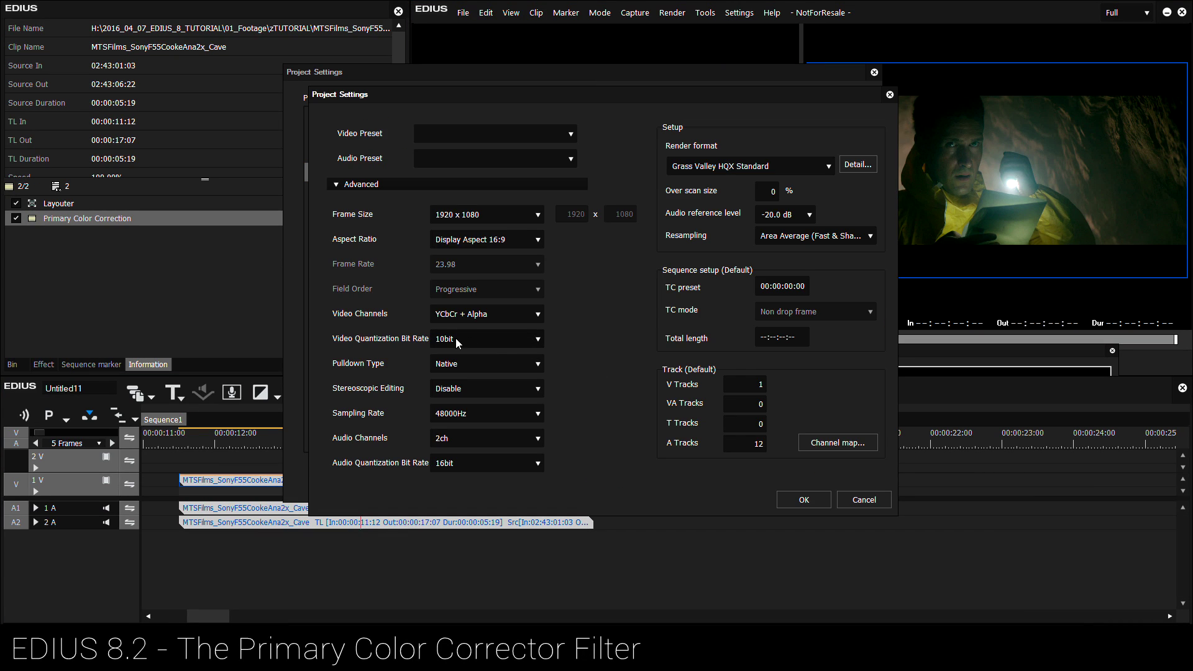
pyautogui.click(457, 341)
pyautogui.click(458, 345)
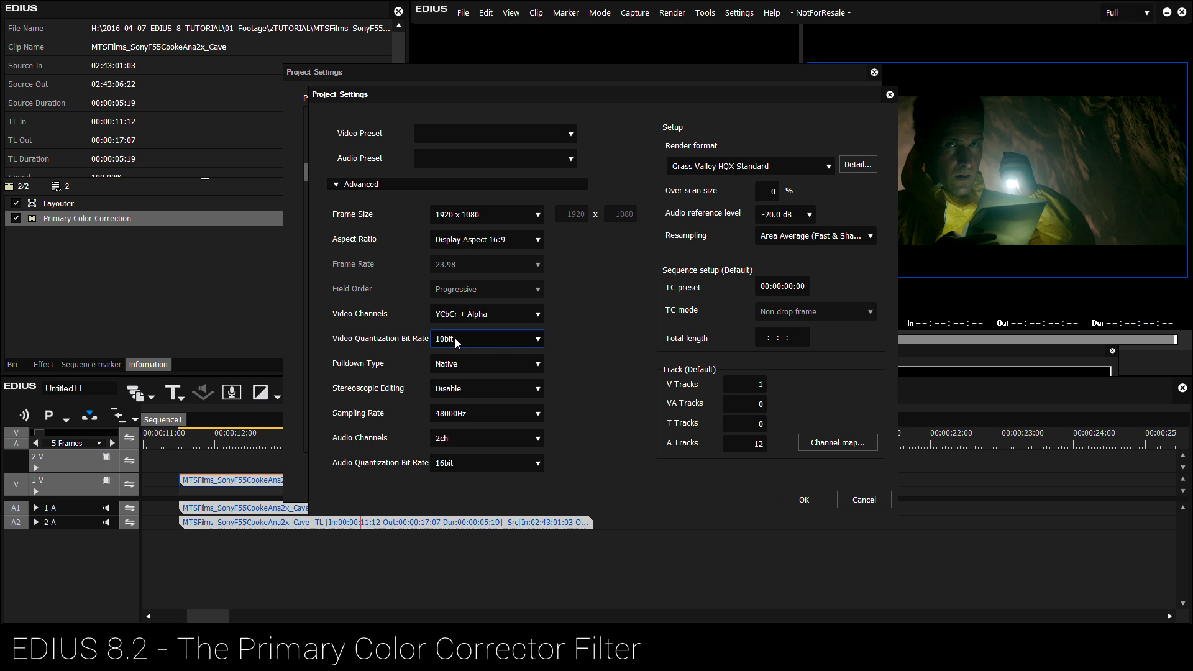
pyautogui.click(804, 500)
# Locate the Primary Color Correction filter among the Color Correction video filters in the effects list.
pyautogui.moveTo(364, 440)
pyautogui.mouseDown()
pyautogui.moveTo(469, 449)
pyautogui.moveTo(367, 443)
pyautogui.mouseUp()
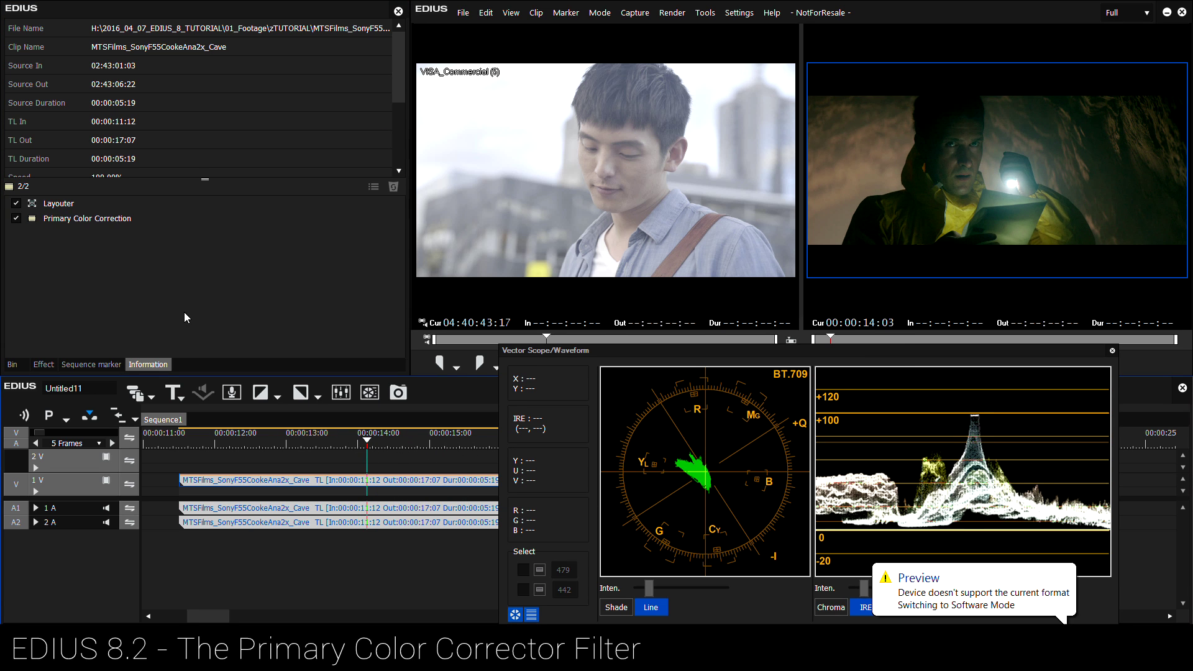
pyautogui.click(42, 365)
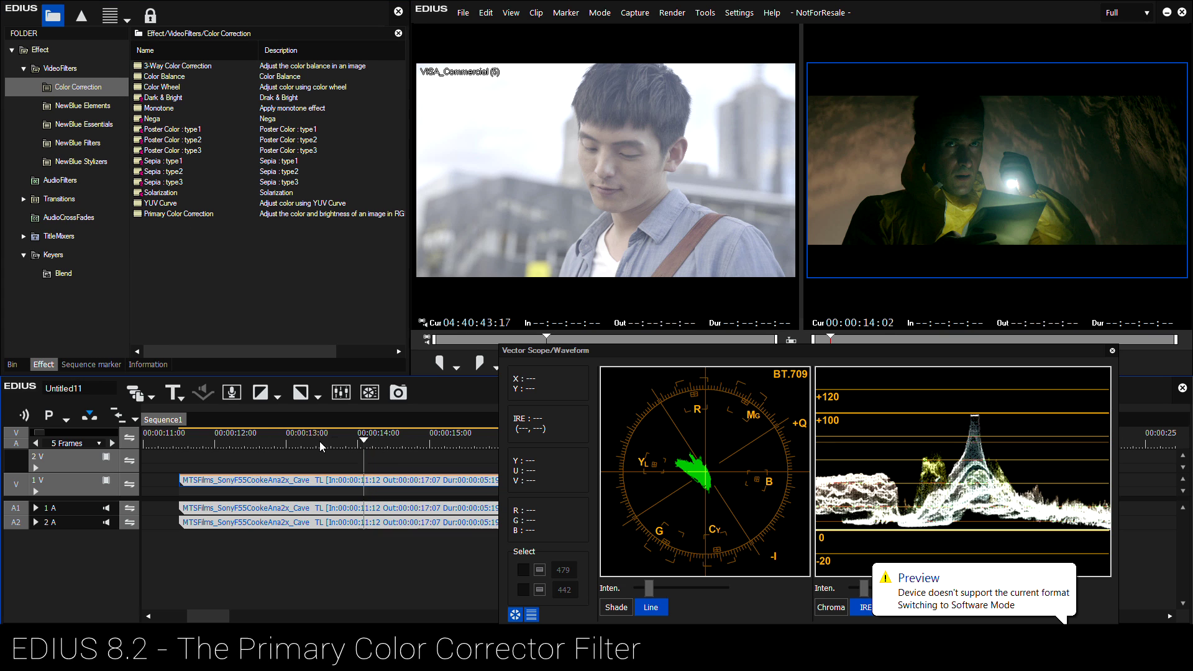
pyautogui.moveTo(319, 441); pyautogui.dragTo(386, 441)
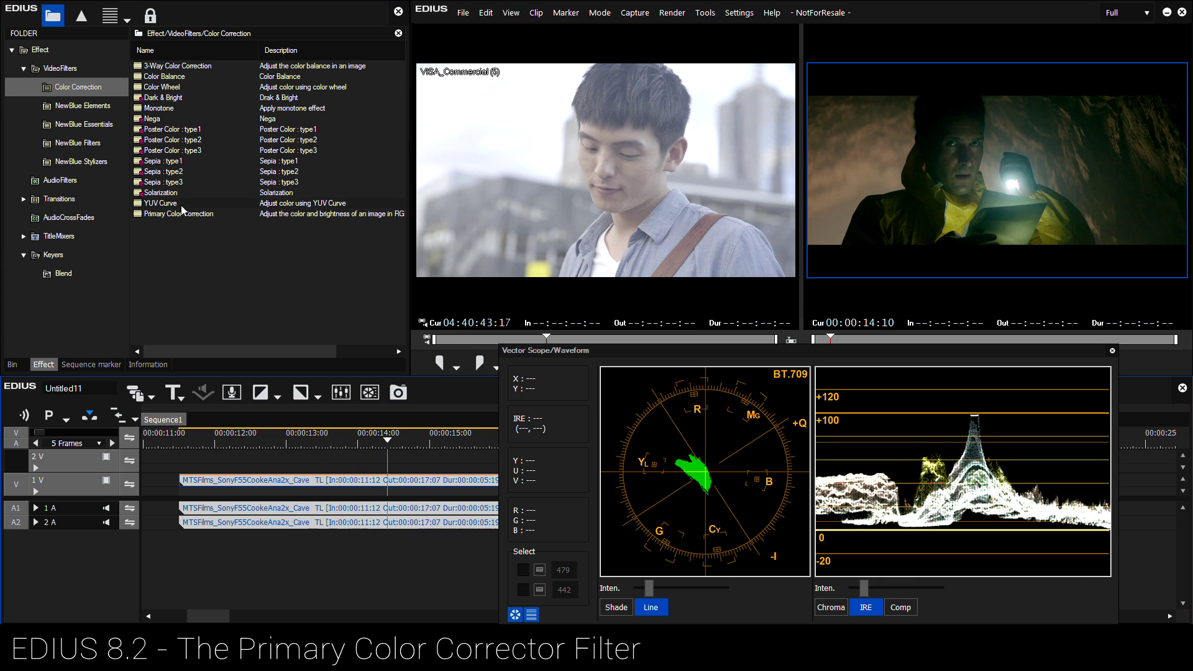
pyautogui.click(180, 214)
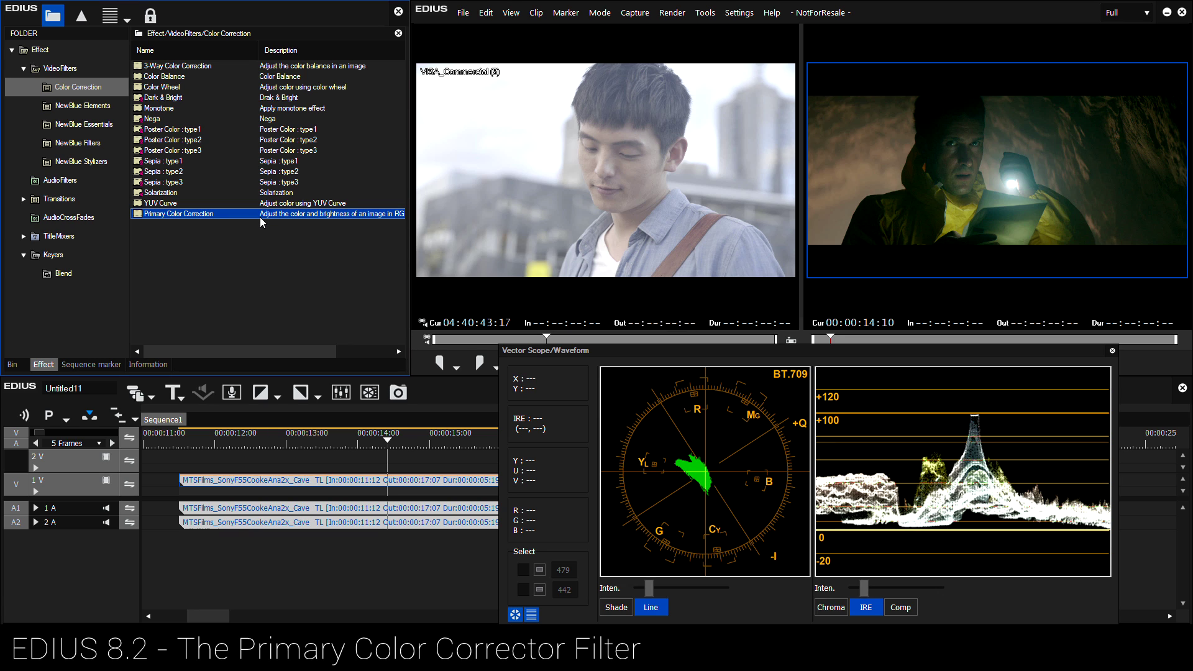
# Scrub through the graded Cave clip and view the result full screen.
pyautogui.moveTo(272, 443); pyautogui.dragTo(367, 442)
pyautogui.doubleClick(954, 190)
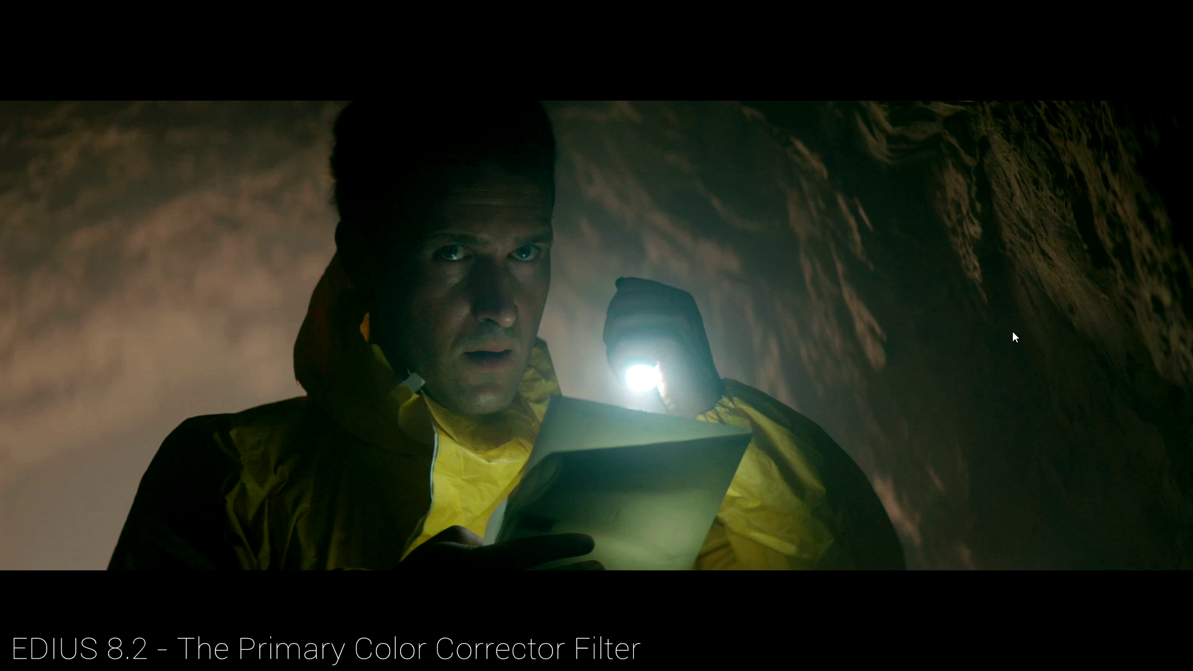